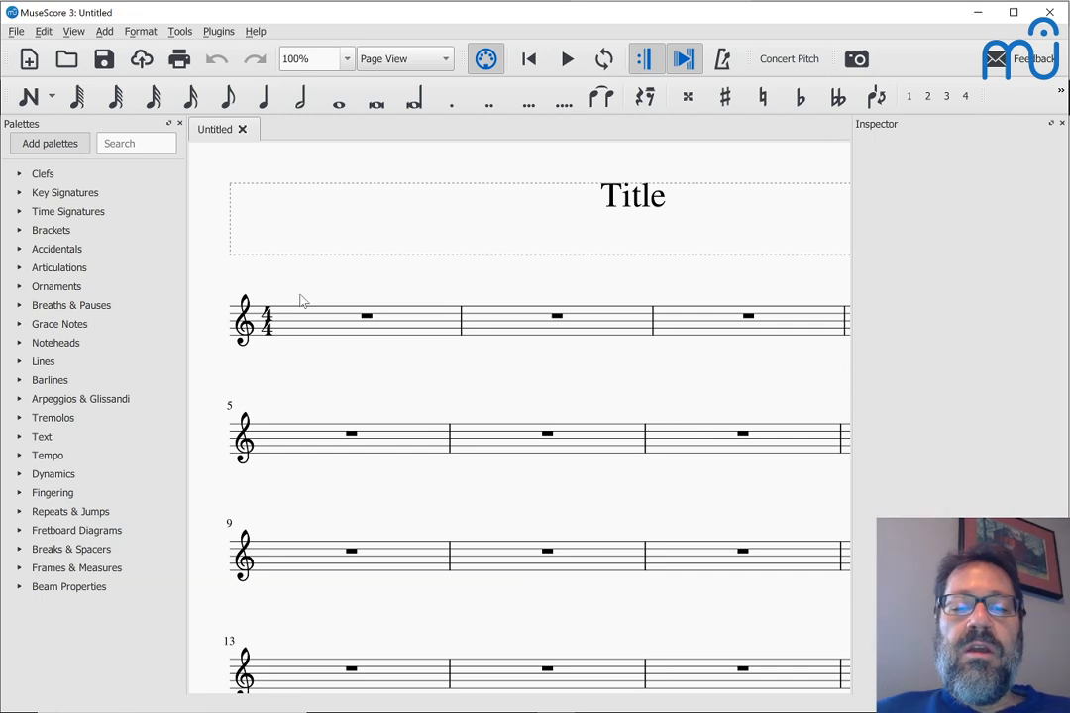
# Step: Glance at the Chrome window and return to the blank MuseScore score
pyautogui.hotkey('alt', 'Tab')
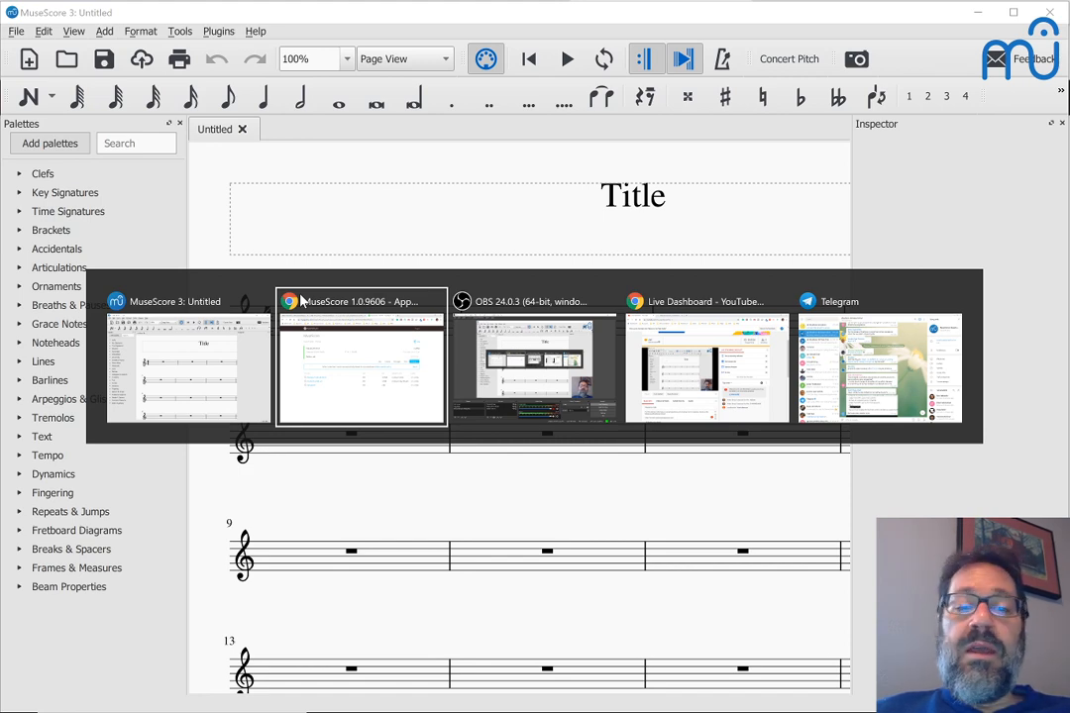
pyautogui.click(302, 301)
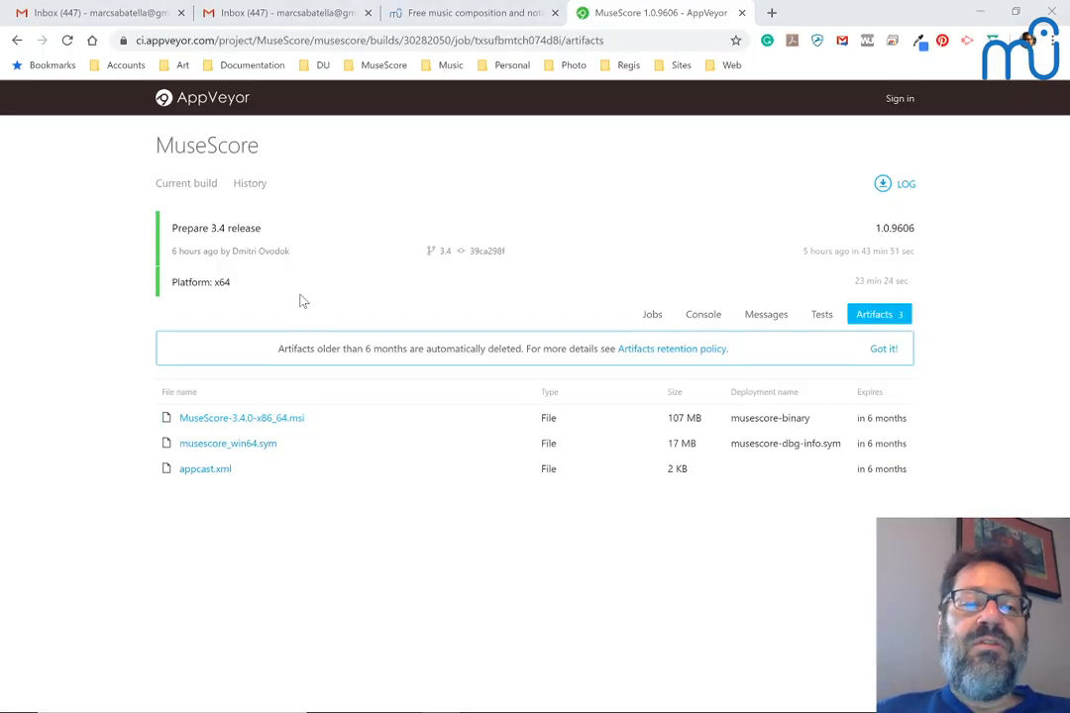
pyautogui.hotkey('alt', 'Tab')
# Step: Dismiss the Parts setup and bring up the File menu at Import PDF…
pyautogui.click(17, 33)
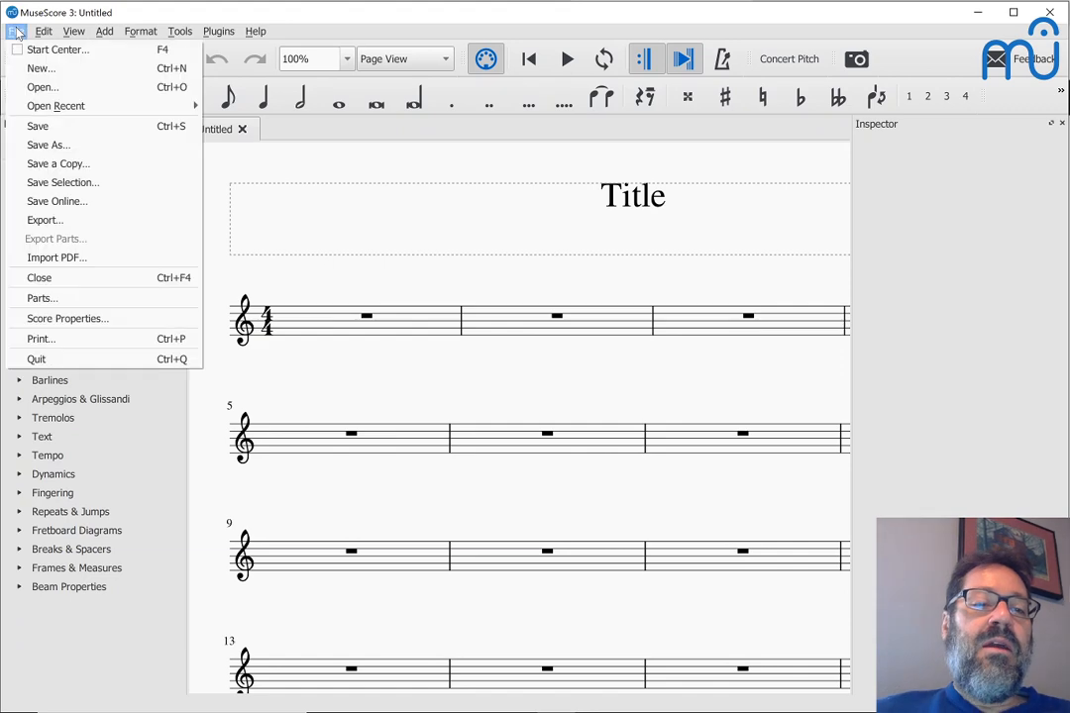
pyautogui.press('Escape')
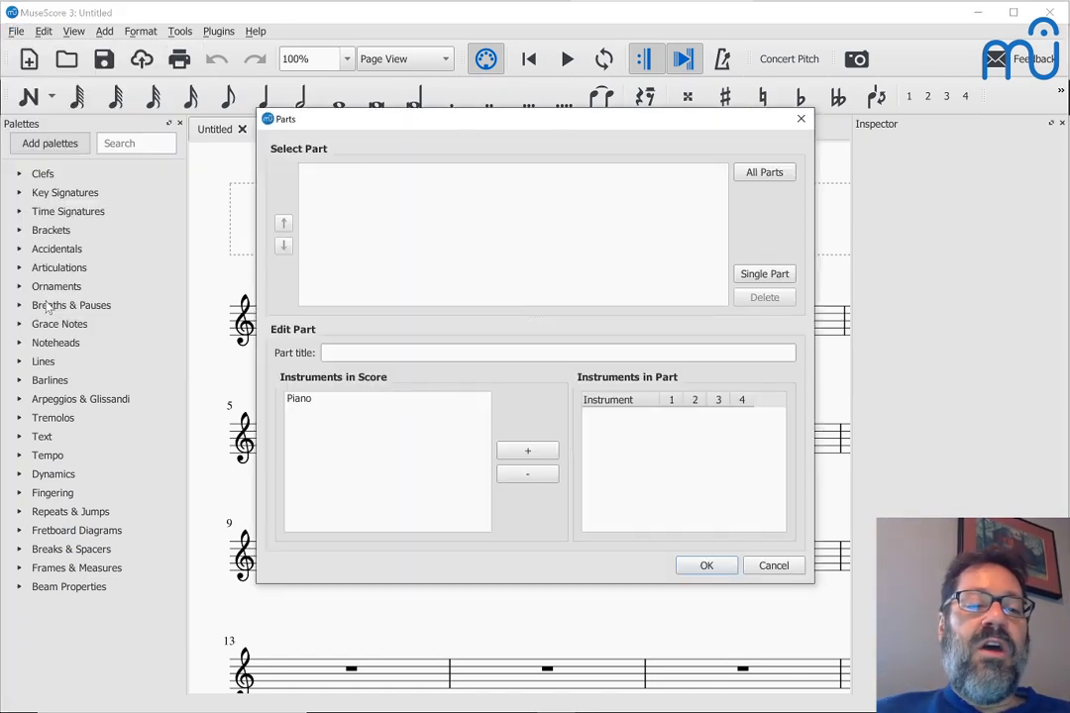
pyautogui.press('Escape')
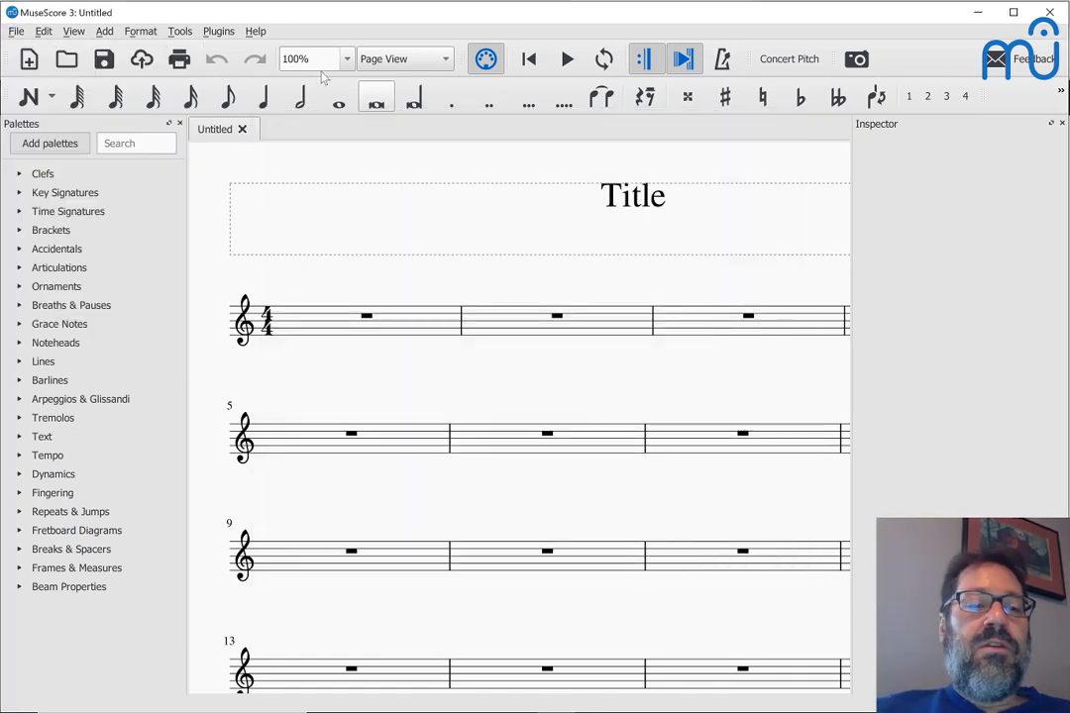
pyautogui.click(14, 32)
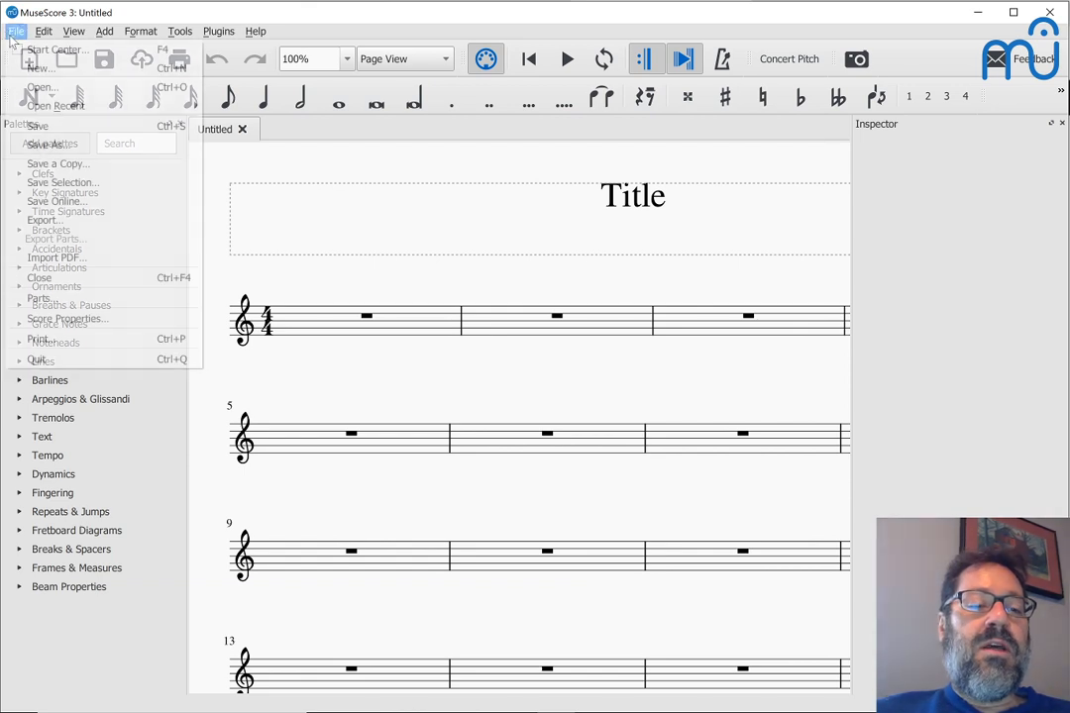
# Step: On musescore.com's PDF import page, upload Matona.pdf from Google Drive's Scores > Projects folder
pyautogui.click(56, 260)
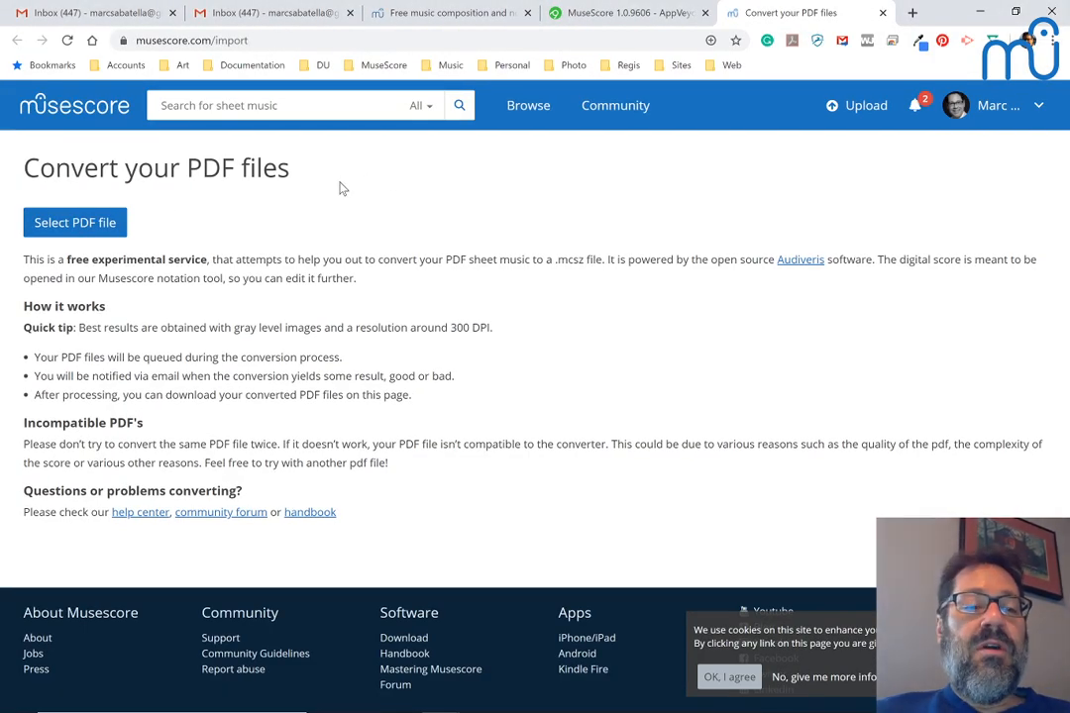
pyautogui.click(85, 233)
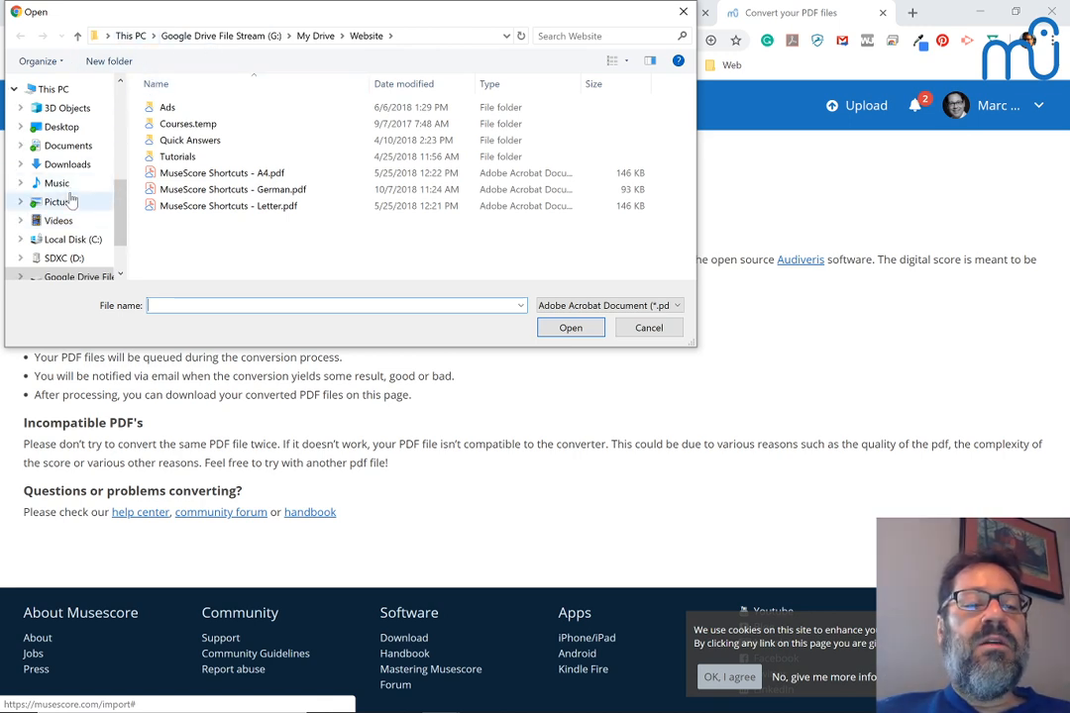
pyautogui.scroll(6, 71, 201)
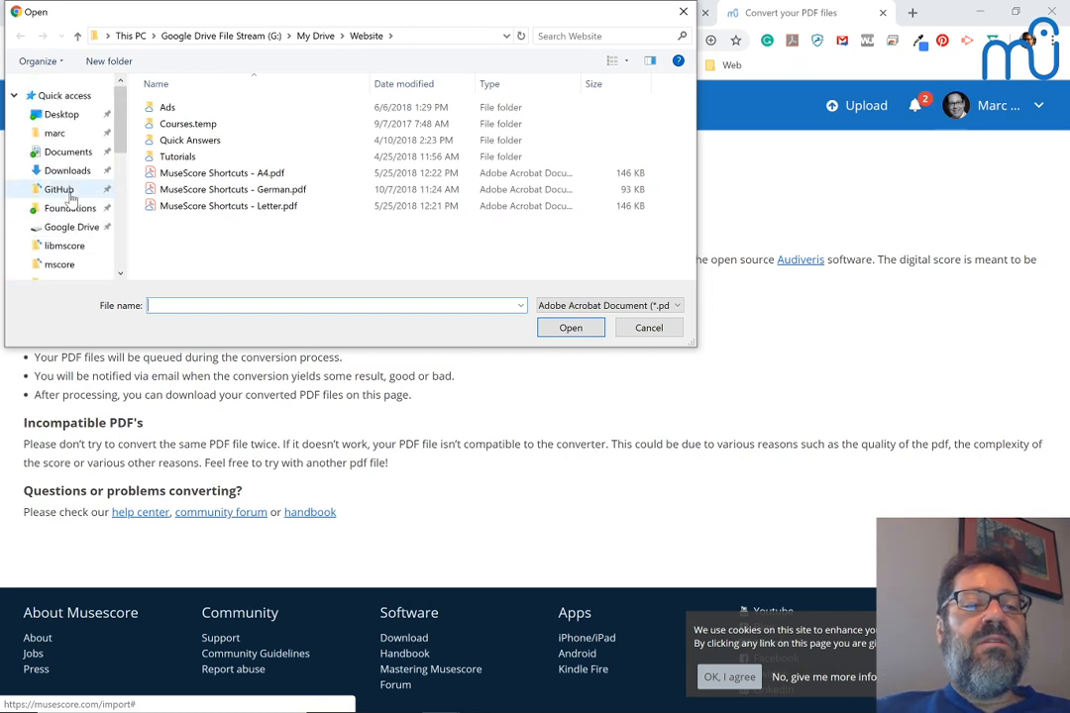
pyautogui.click(50, 264)
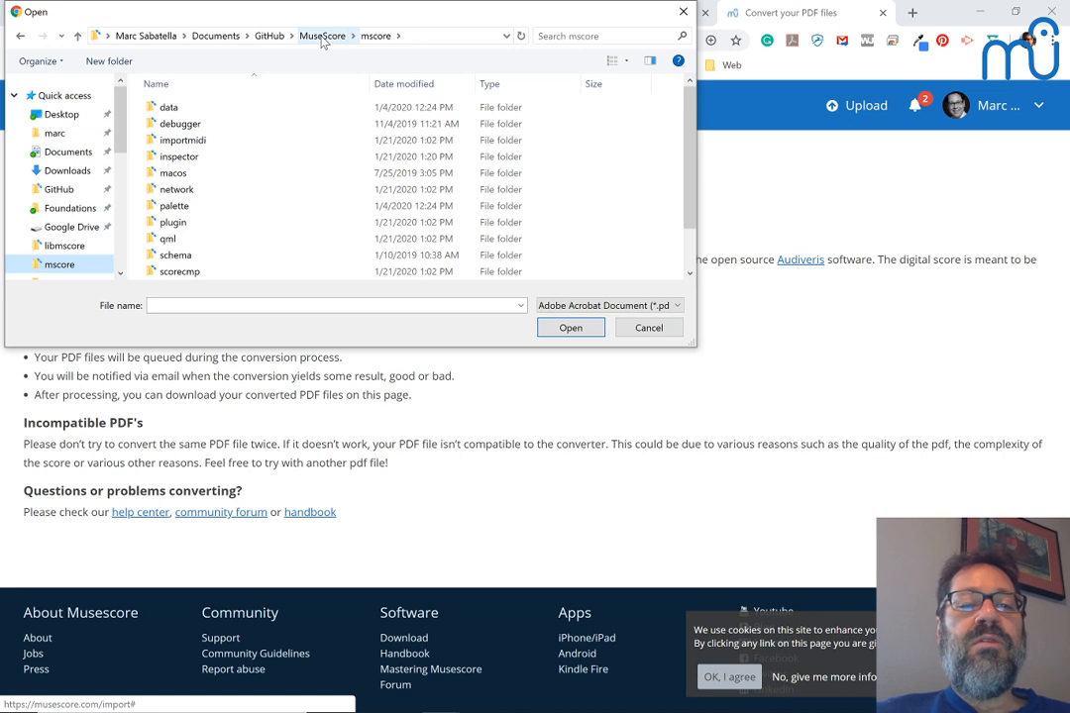
pyautogui.scroll(-1, 72, 218)
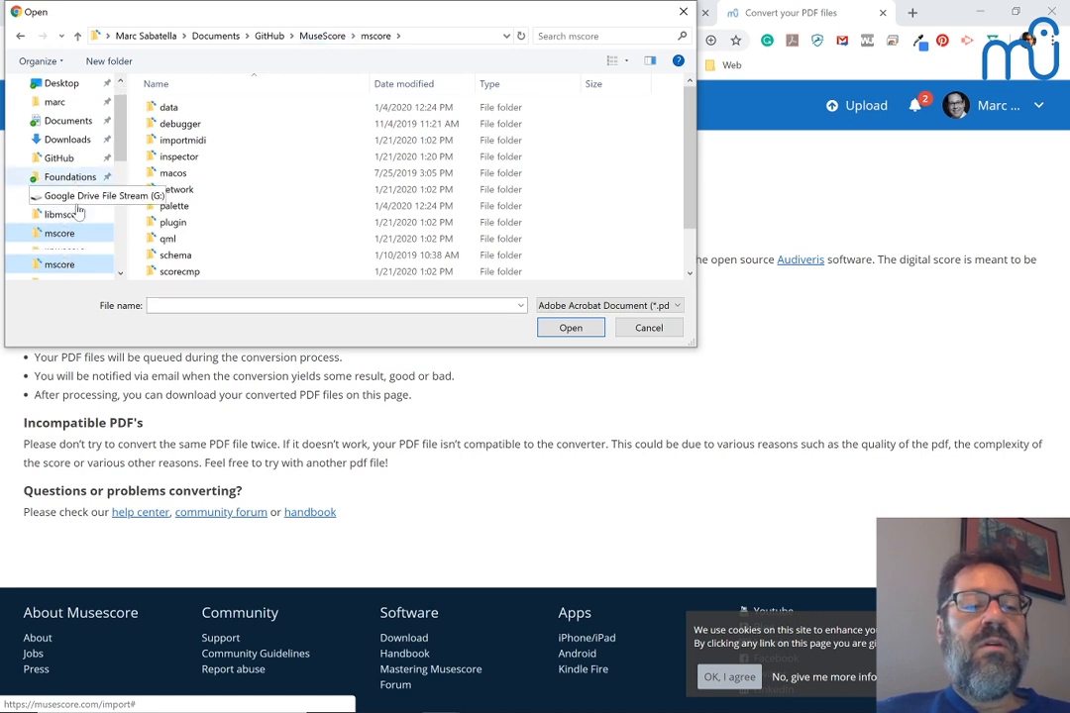
pyautogui.click(52, 272)
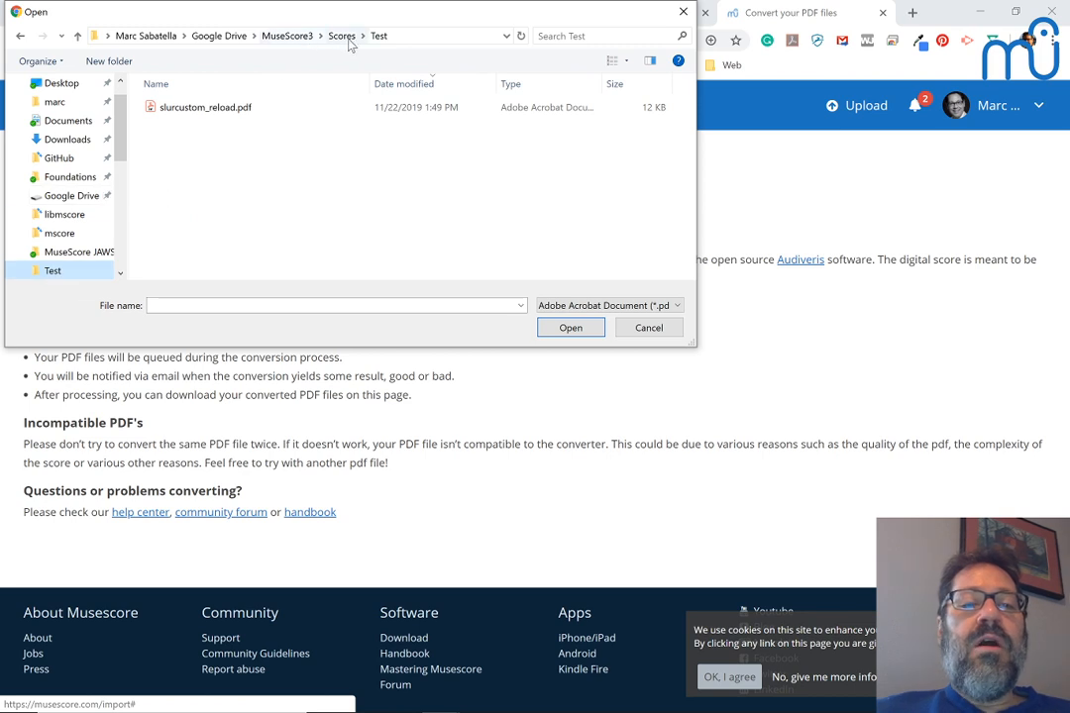
pyautogui.click(345, 39)
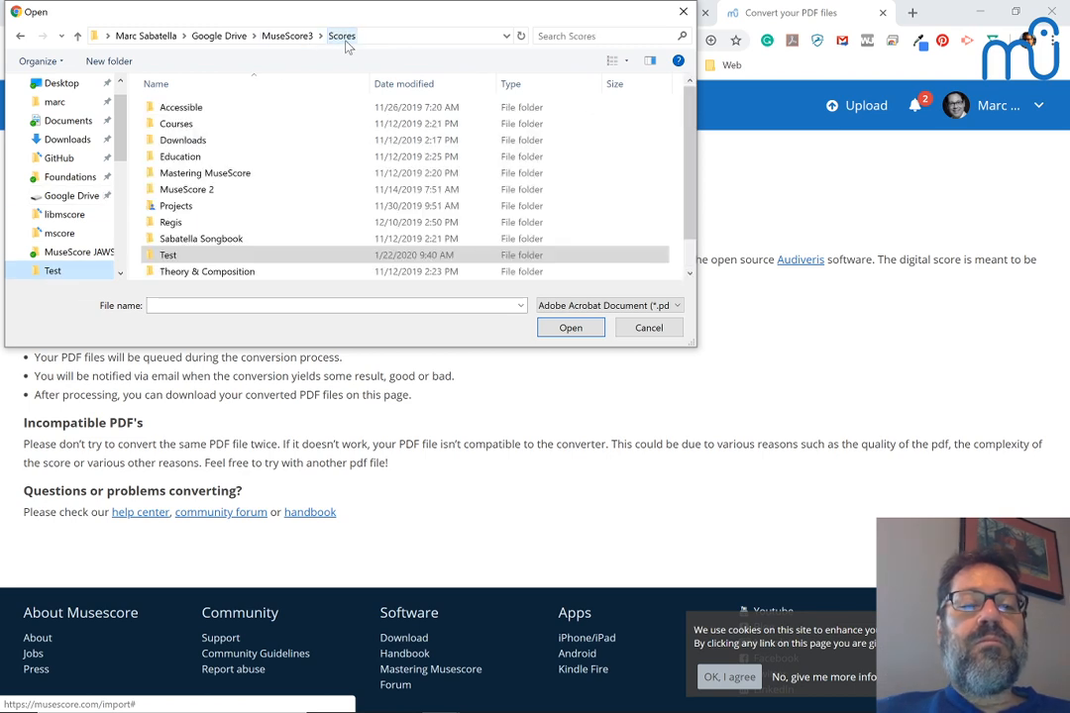
pyautogui.click(180, 210)
pyautogui.doubleClick(179, 210)
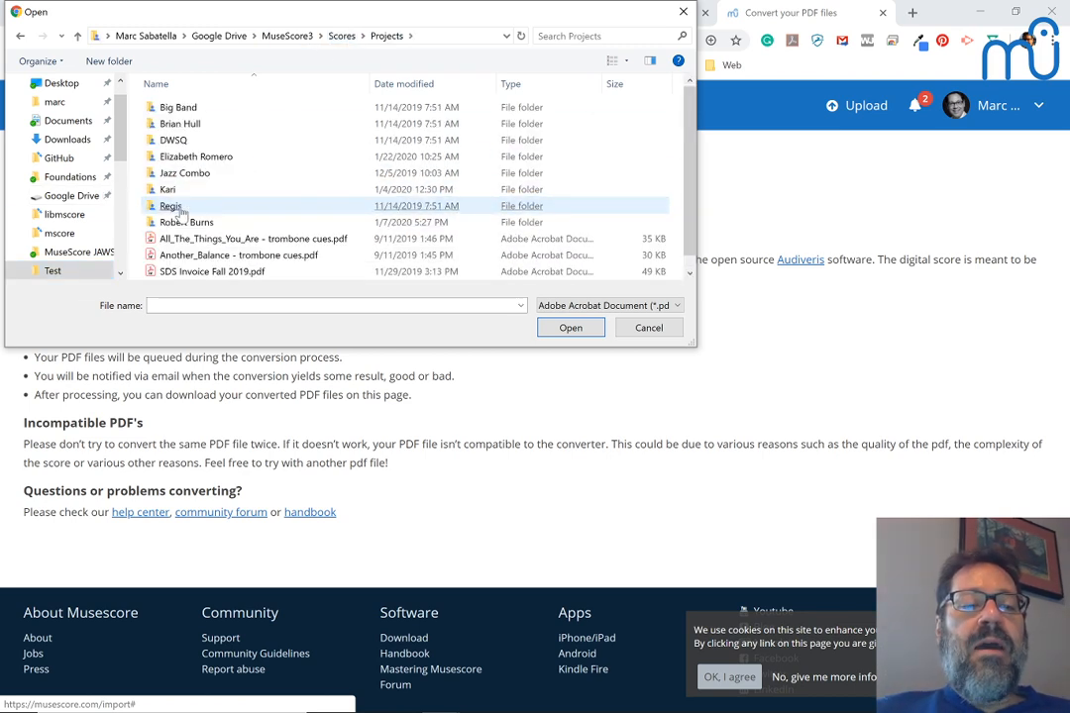
pyautogui.doubleClick(193, 157)
pyautogui.doubleClick(179, 109)
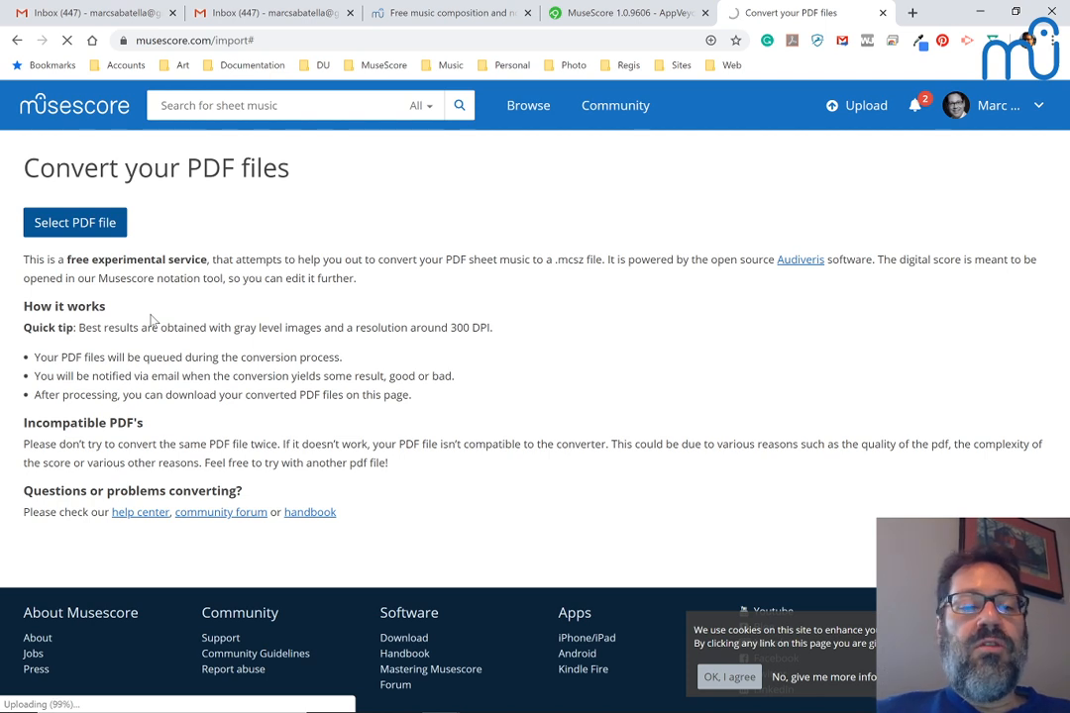
# Step: Open a new Chrome window and launch Google Drive from the Google apps grid
pyautogui.hotkey('alt', 'Tab')
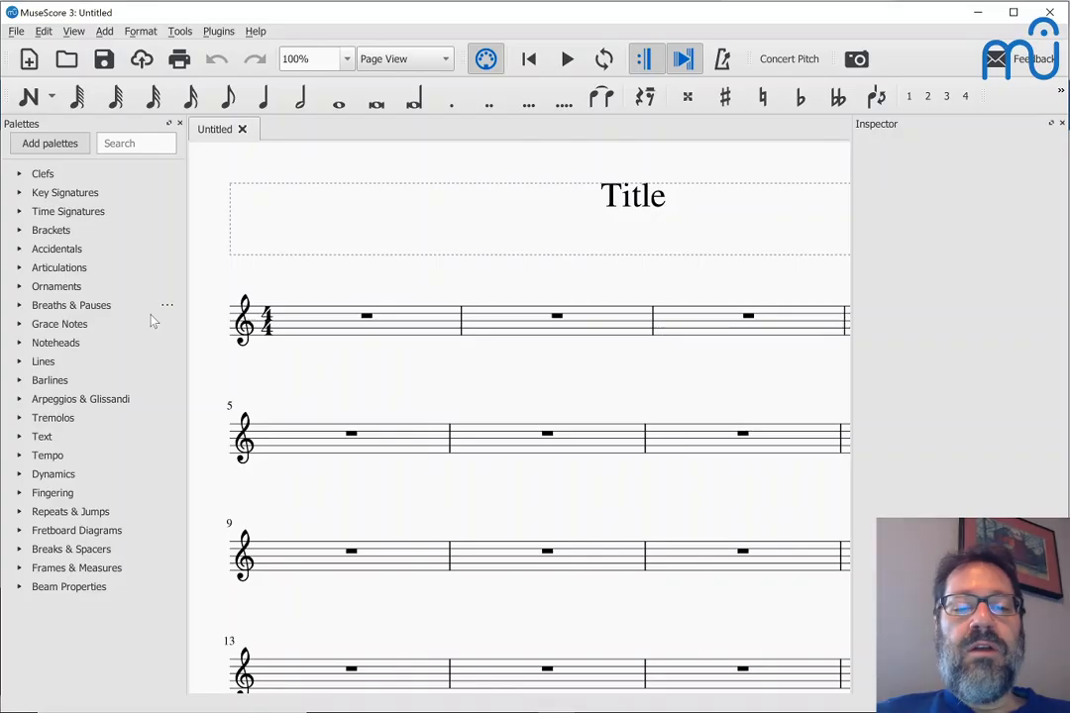
pyautogui.hotkey('alt', 'Tab')
pyautogui.hotkey('ctrl', 'n')
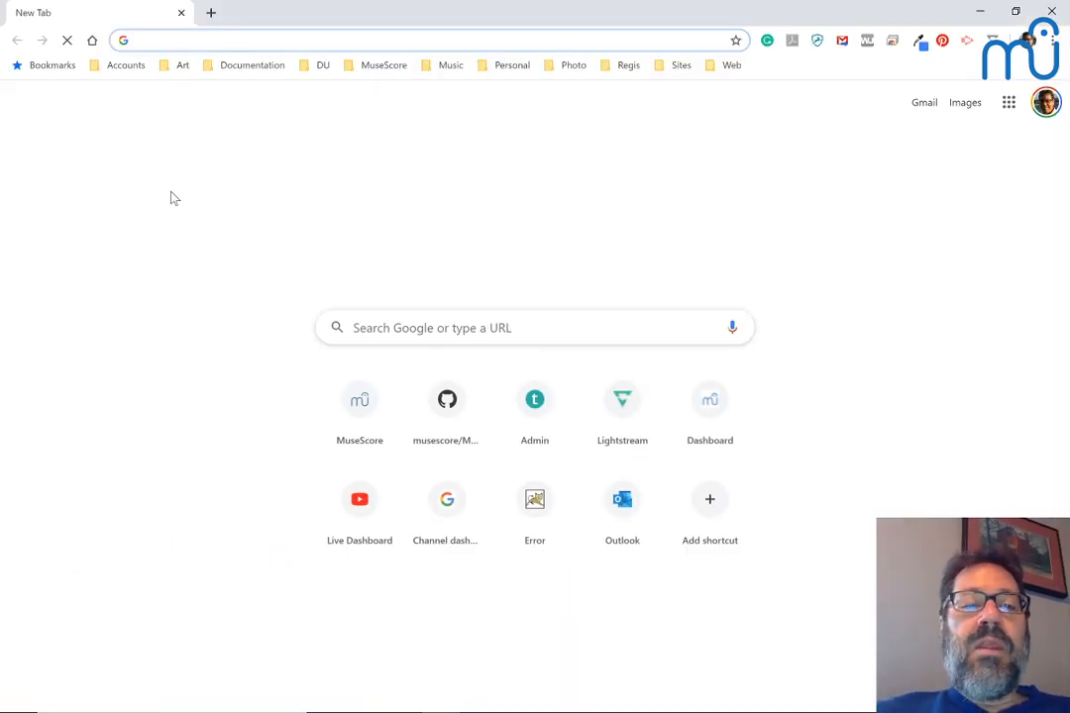
pyautogui.click(1009, 107)
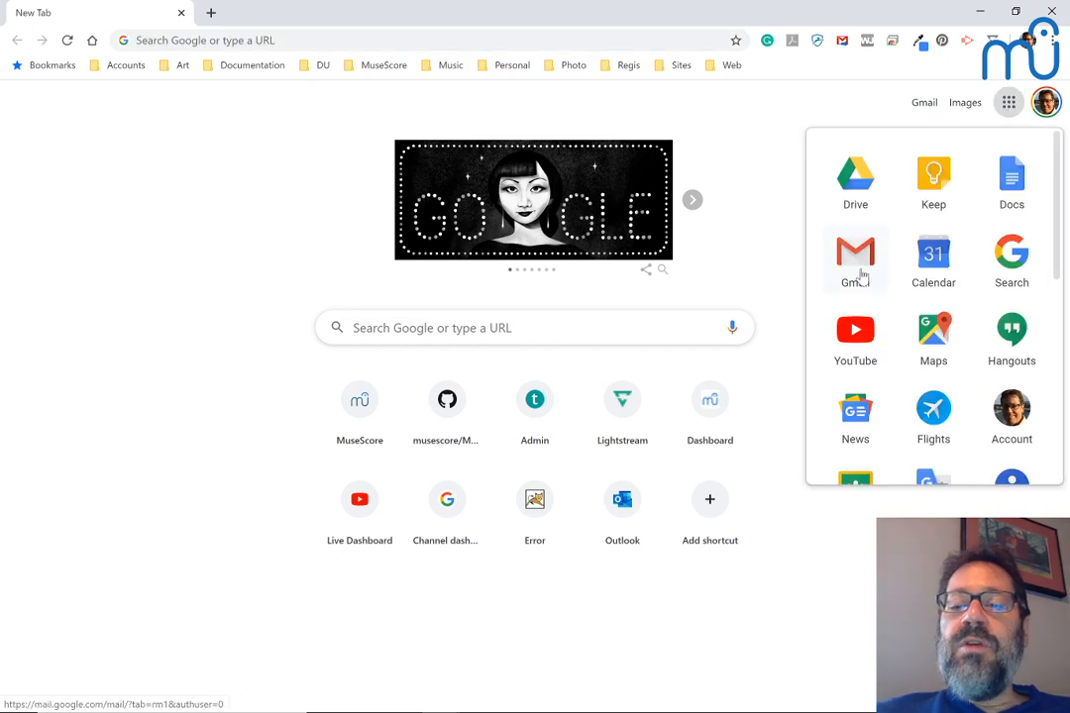
pyautogui.click(860, 174)
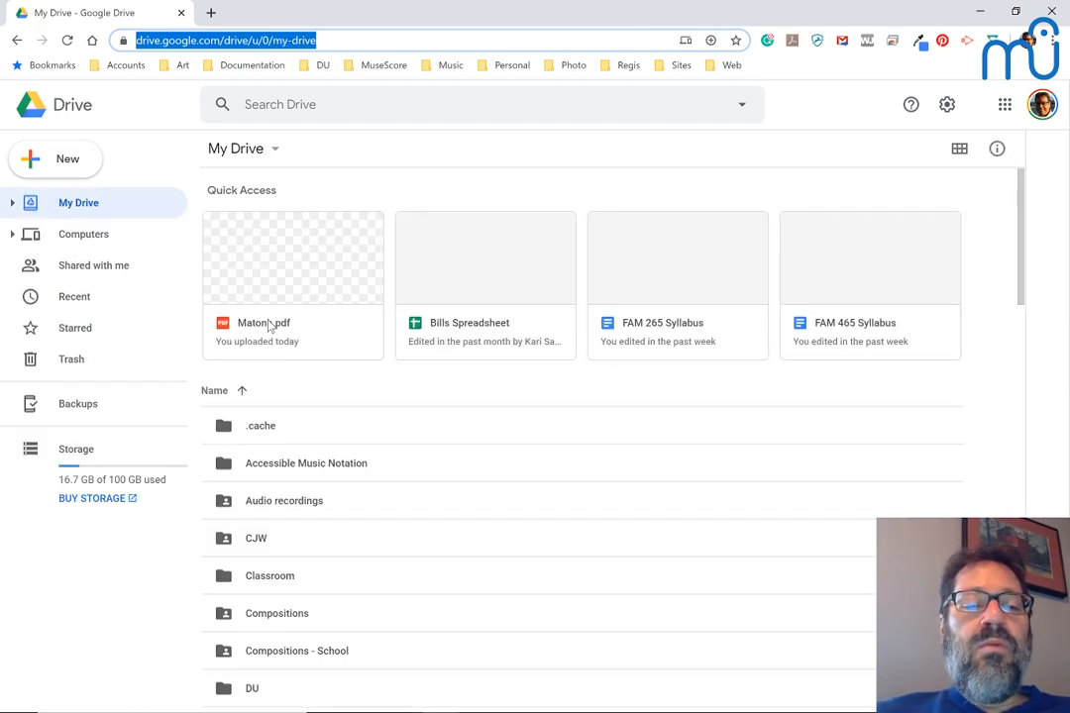
# Step: Preview Matona.pdf from Drive's Quick Access and scroll through the score
pyautogui.click(269, 327)
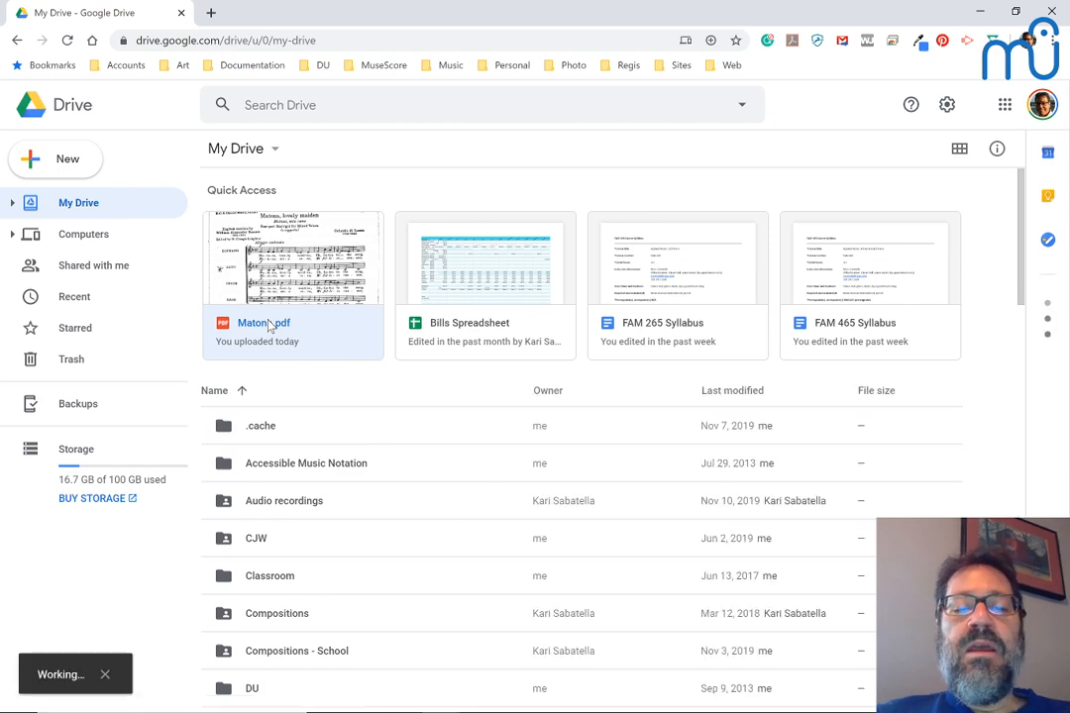
pyautogui.doubleClick(270, 327)
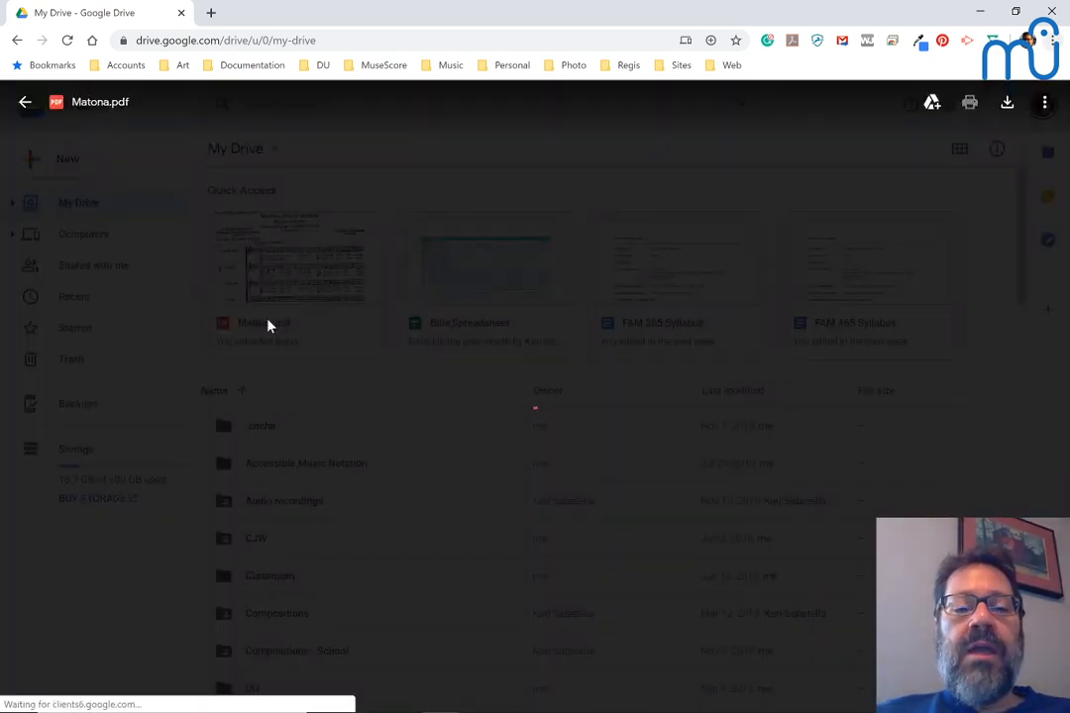
pyautogui.scroll(-1, 267, 326)
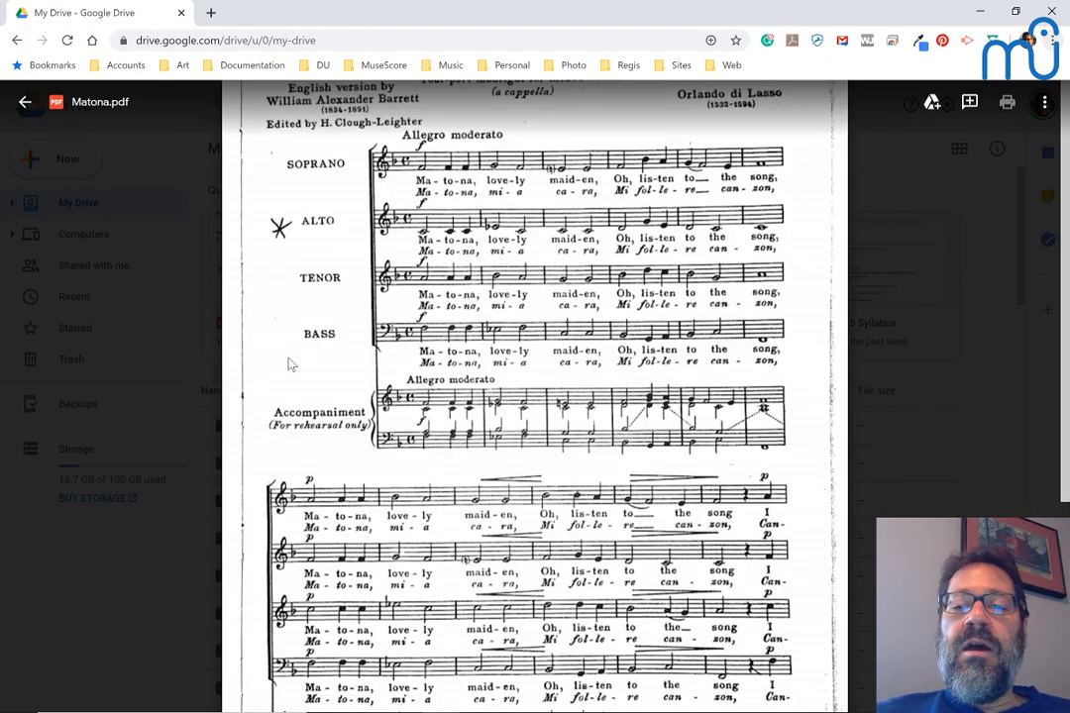
pyautogui.scroll(1, 288, 365)
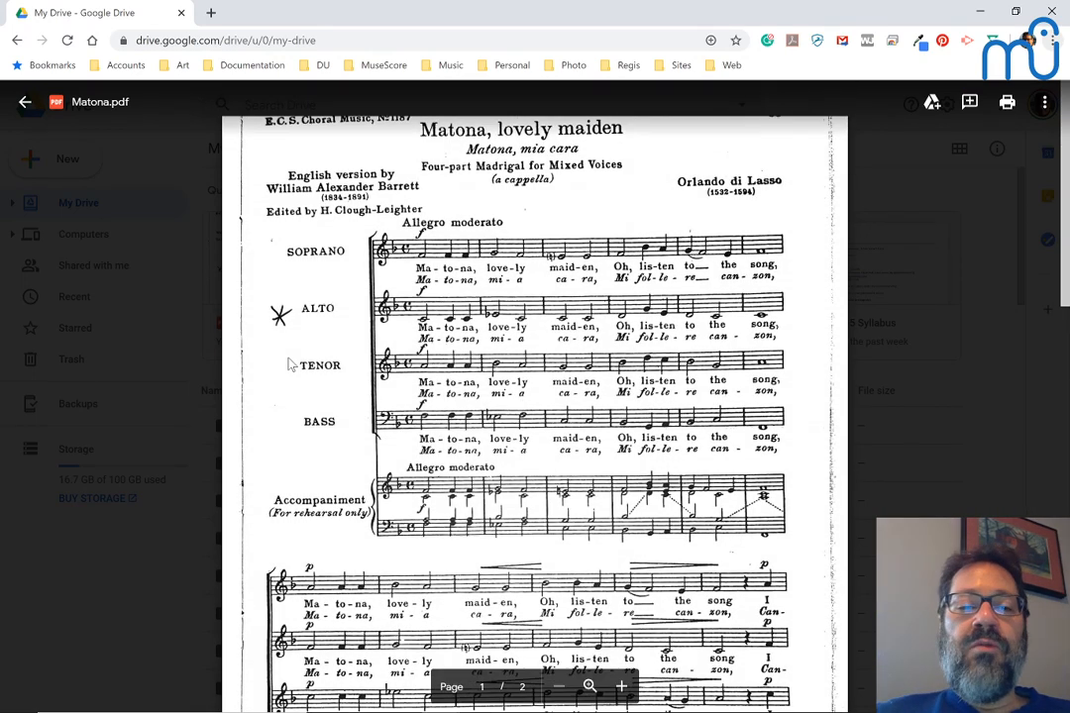
pyautogui.scroll(-1, 288, 365)
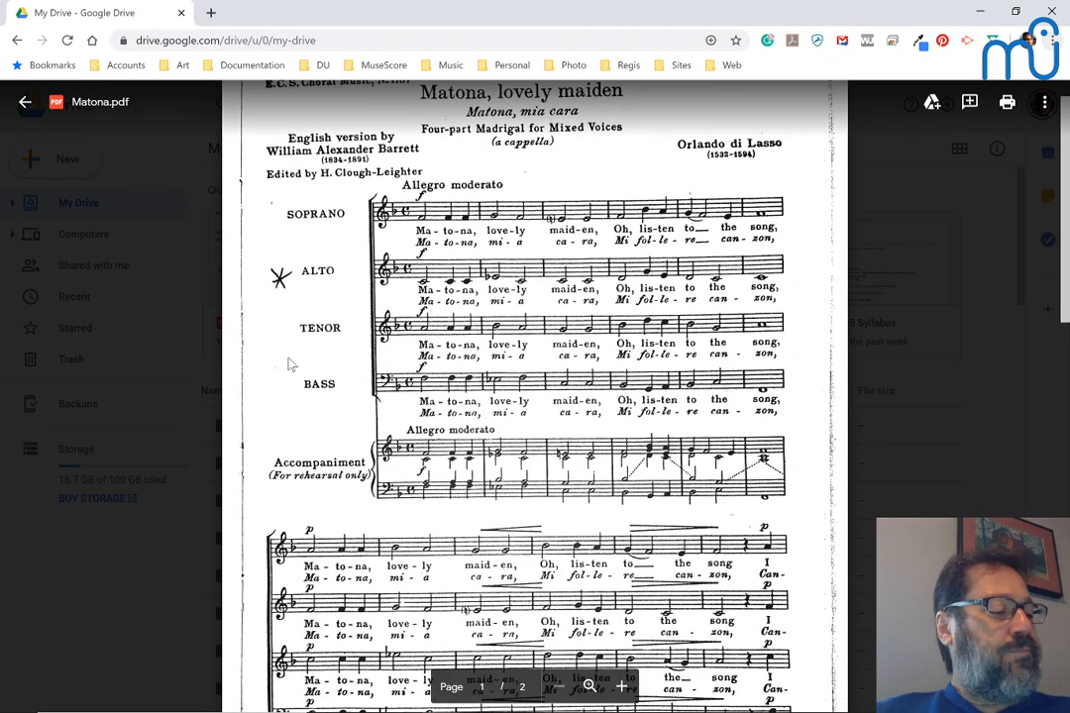
# Step: Reload the musescore.com conversion page and accept cookies, confirming Matona.pdf is queued
pyautogui.hotkey('alt', 'Tab')
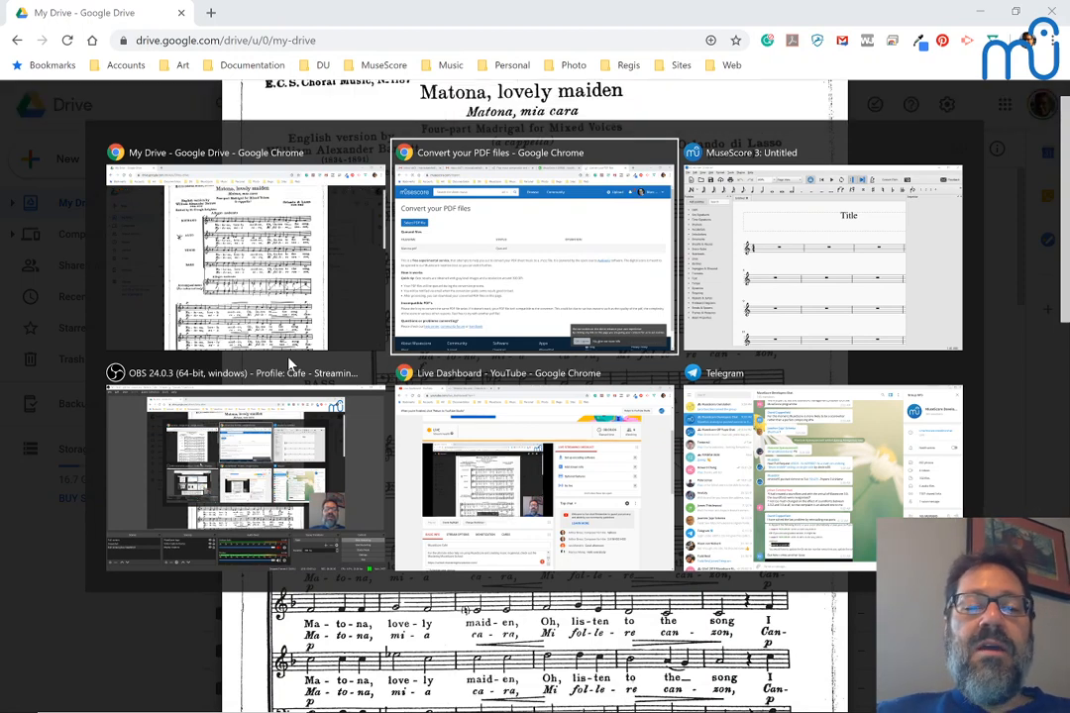
pyautogui.scroll(-1, 160, 347)
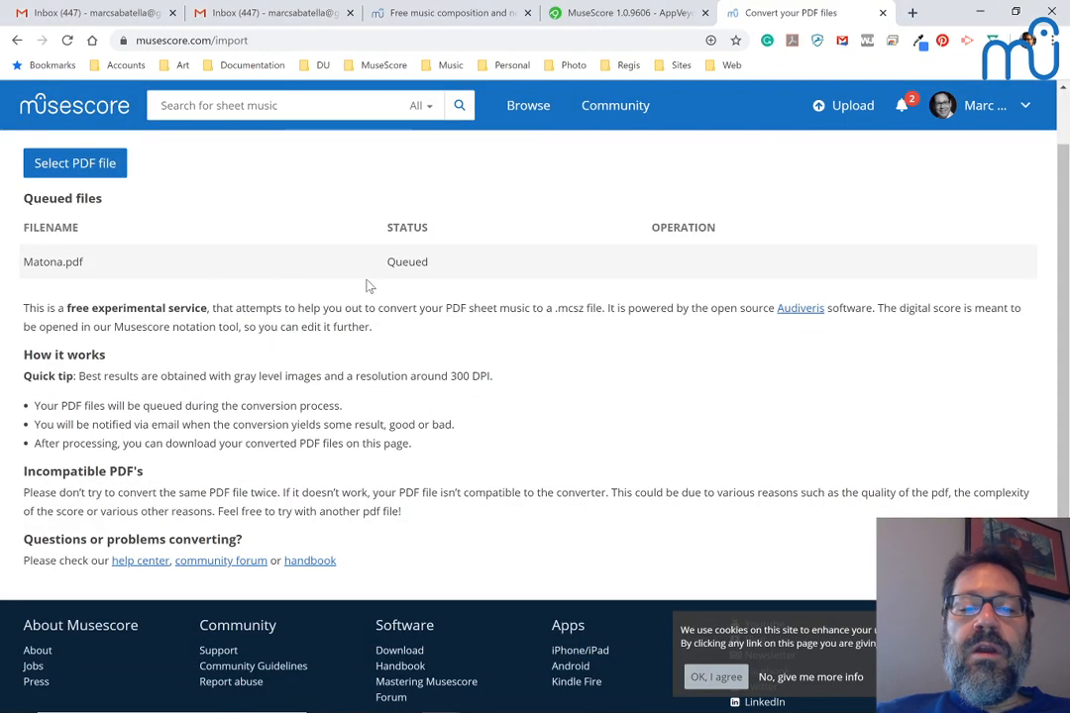
pyautogui.press('F5')
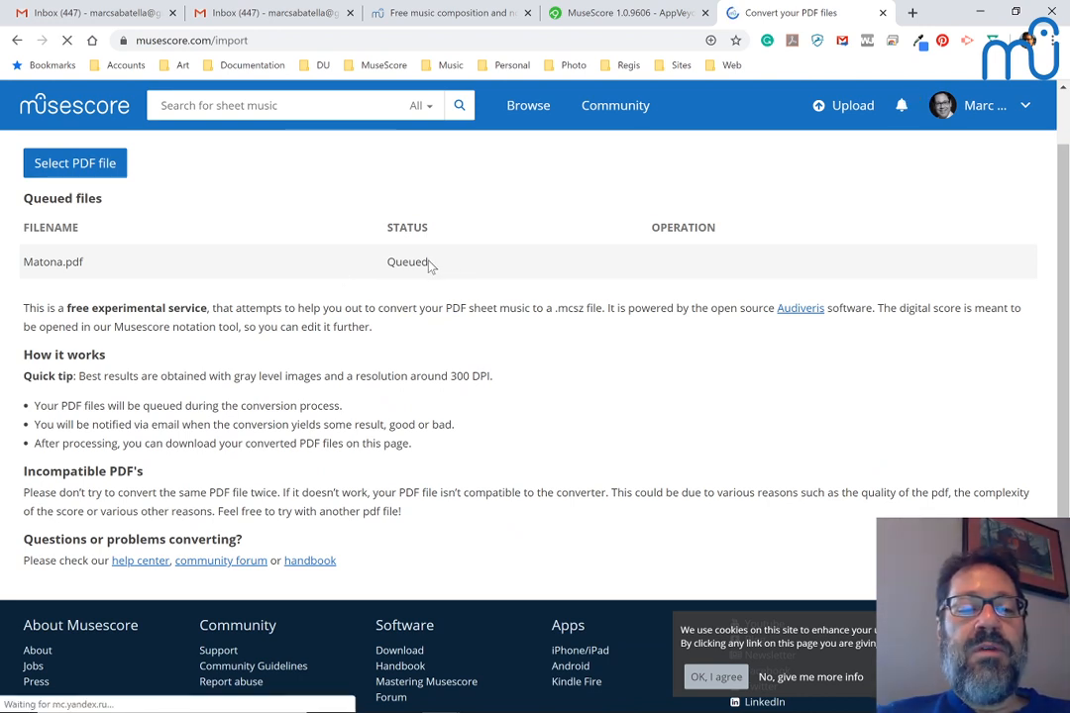
pyautogui.click(718, 679)
# Step: Switch windows to bring up the YouTube Live Dashboard
pyautogui.hotkey('alt', 'Tab')
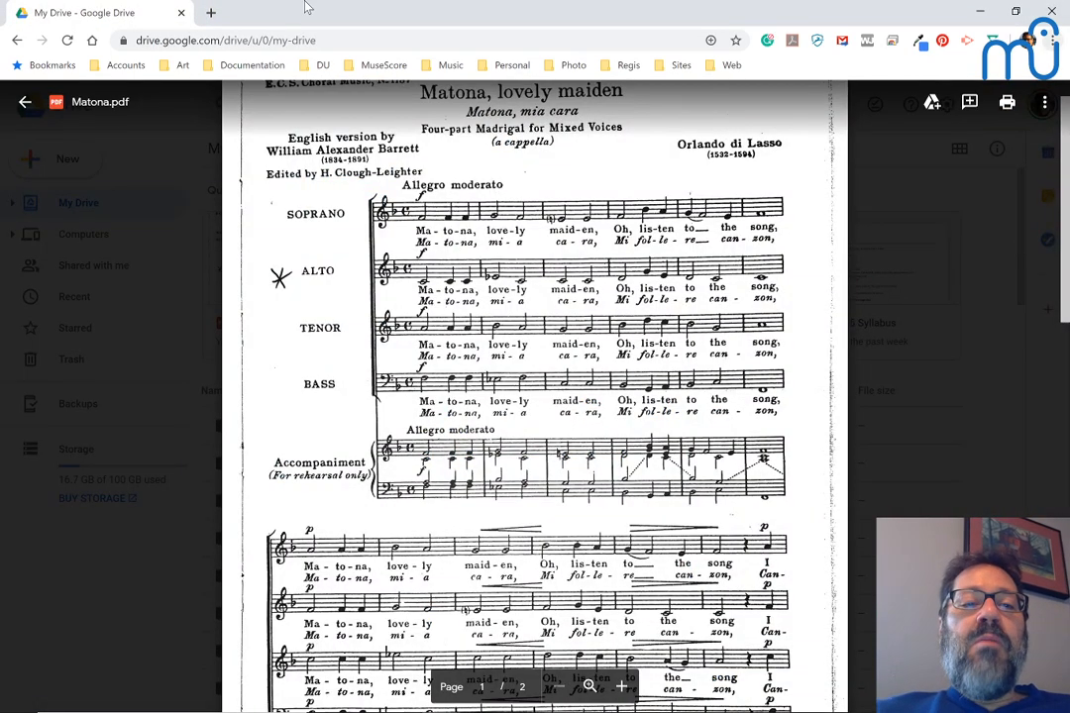
pyautogui.hotkey('alt', 'Tab')
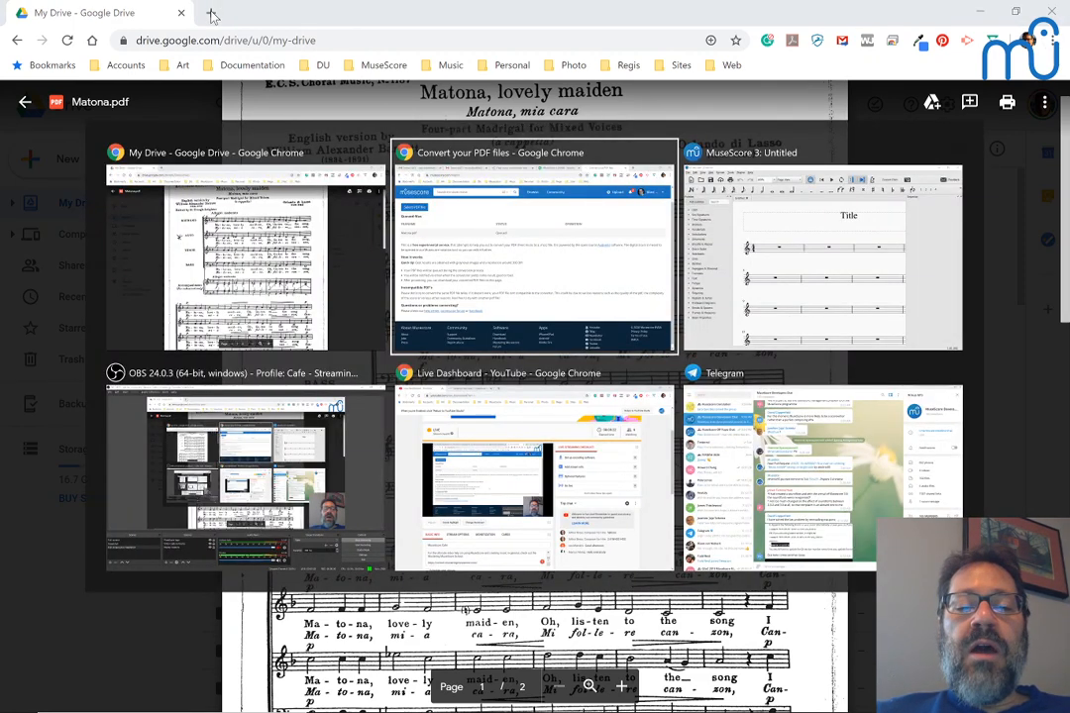
pyautogui.press('Tab')
pyautogui.press('Tab')
pyautogui.press('Tab')
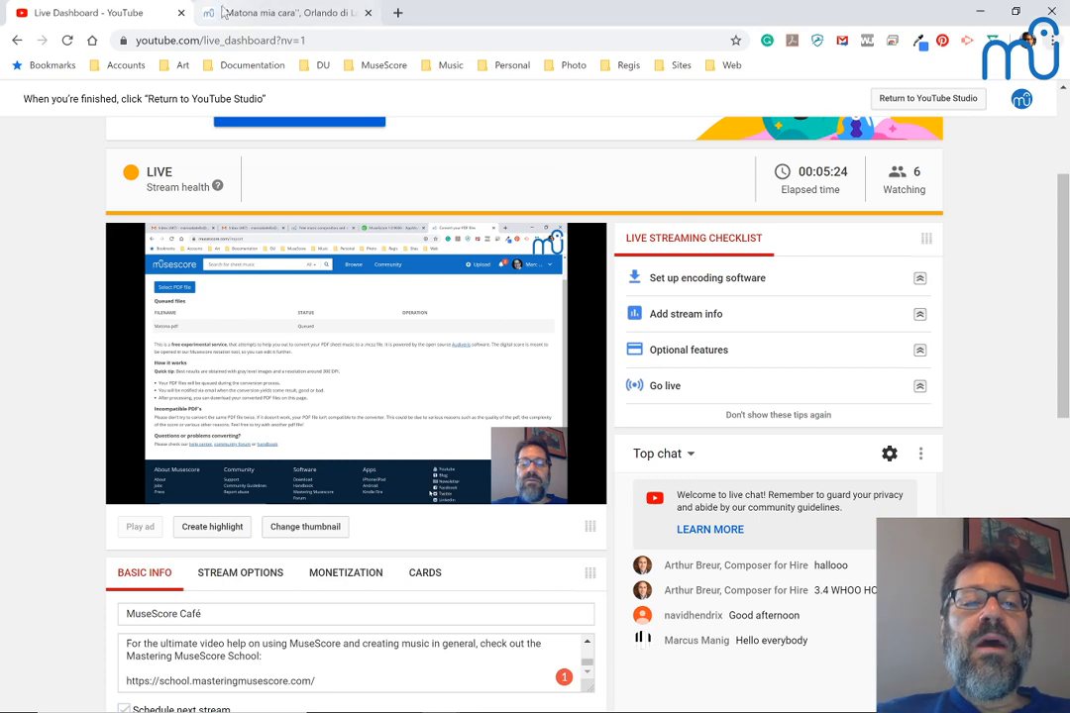
# Step: On the Matona mia cara score page, download the score in MuseScore format
pyautogui.click(250, 15)
pyautogui.scroll(-2, 281, 304)
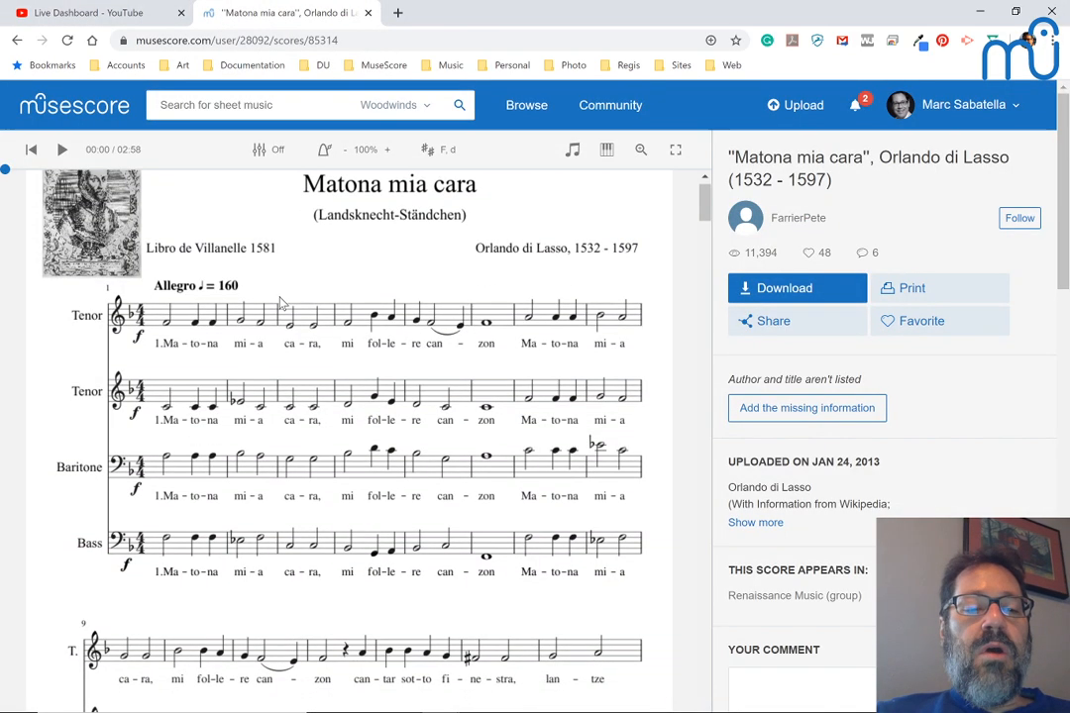
pyautogui.scroll(-3, 281, 305)
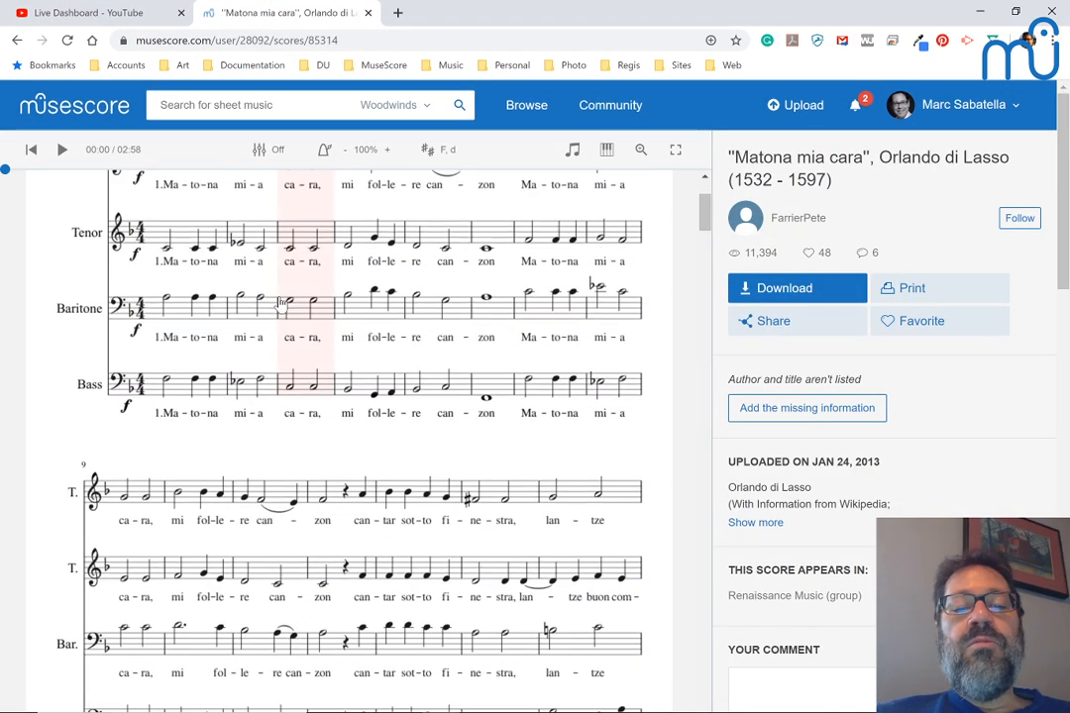
pyautogui.scroll(-10, 280, 304)
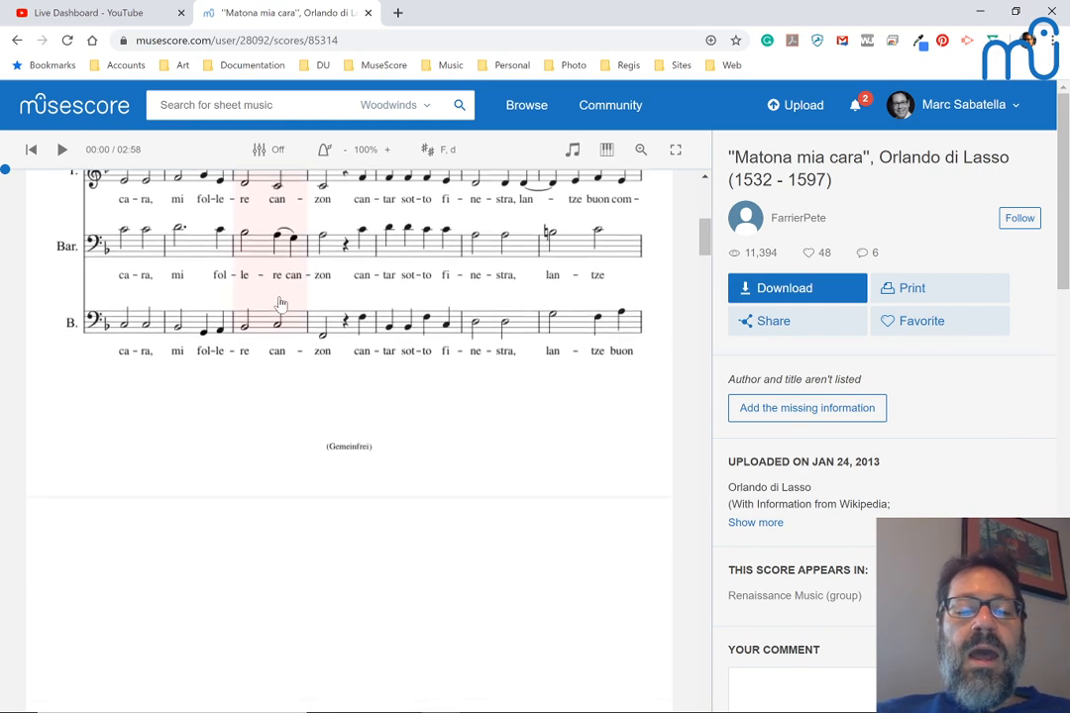
pyautogui.scroll(-3, 281, 304)
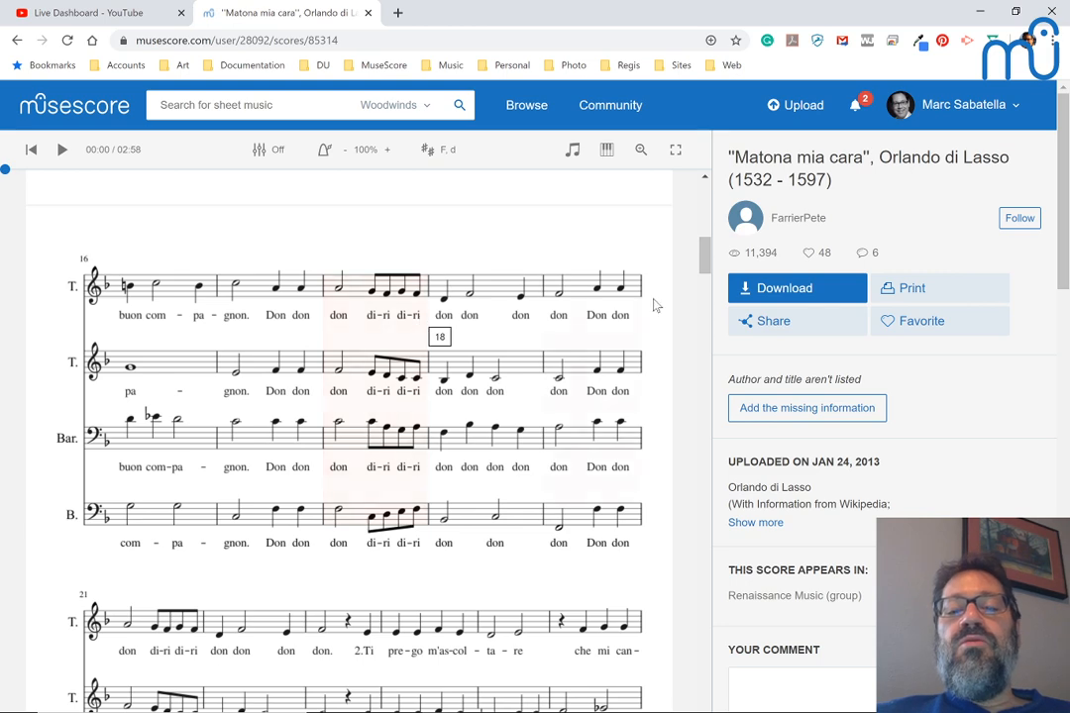
pyautogui.click(778, 291)
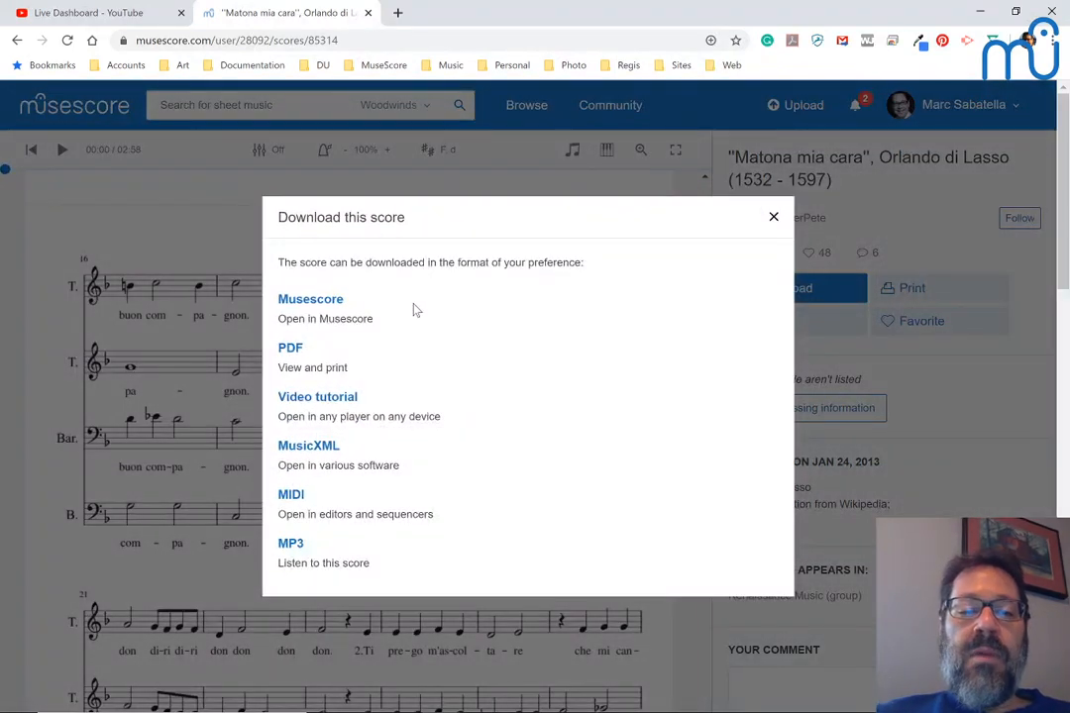
pyautogui.click(298, 302)
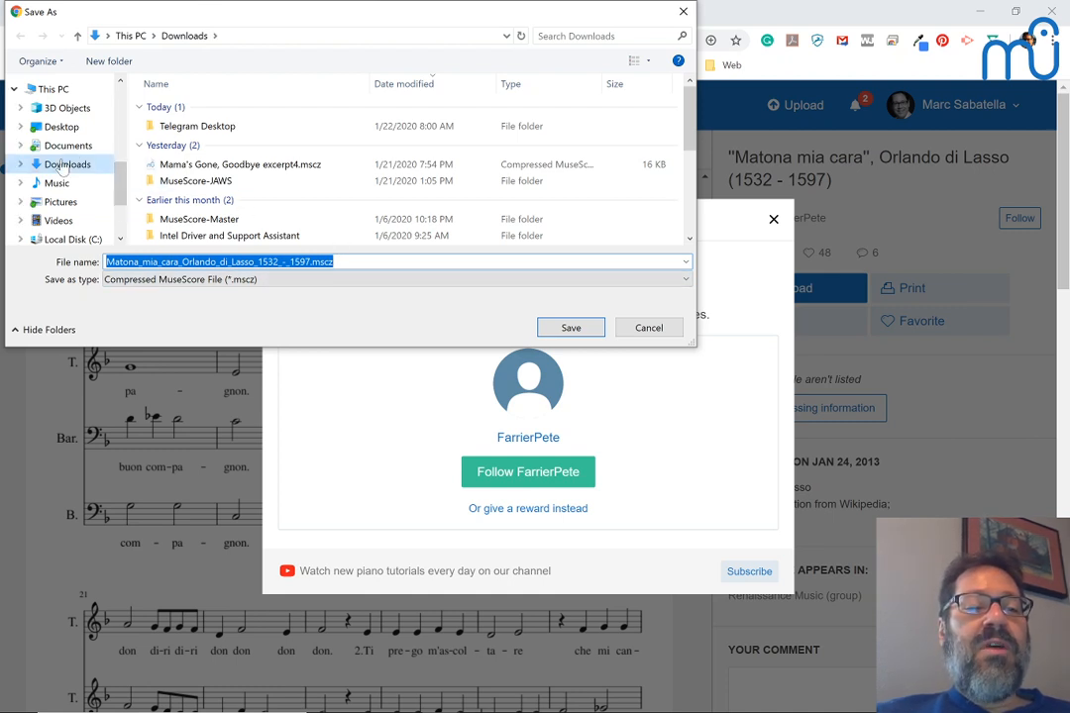
# Step: Save the .mscz file into the Drive projects folder and open it from the download shelf
pyautogui.scroll(4, 62, 168)
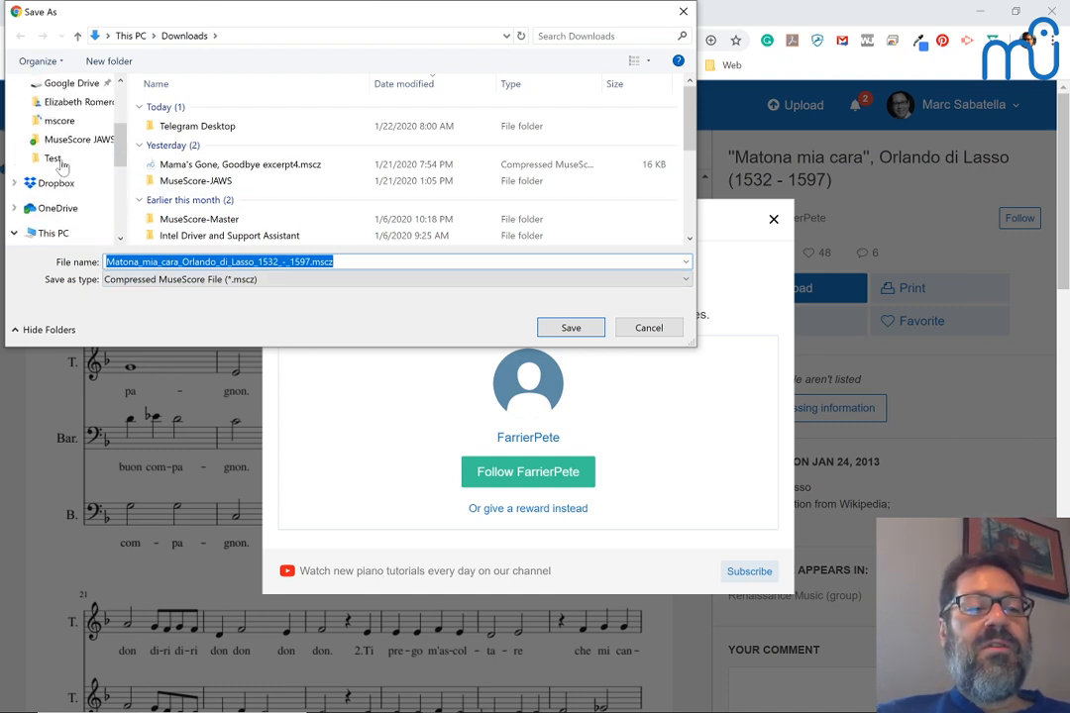
pyautogui.click(68, 104)
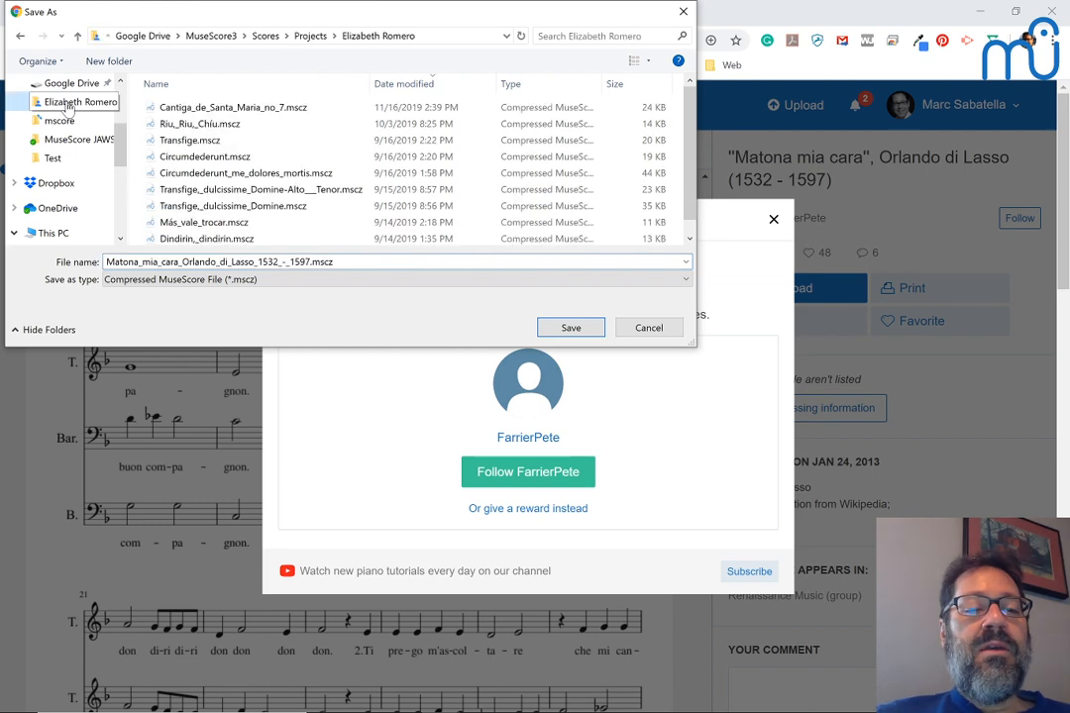
pyautogui.click(590, 327)
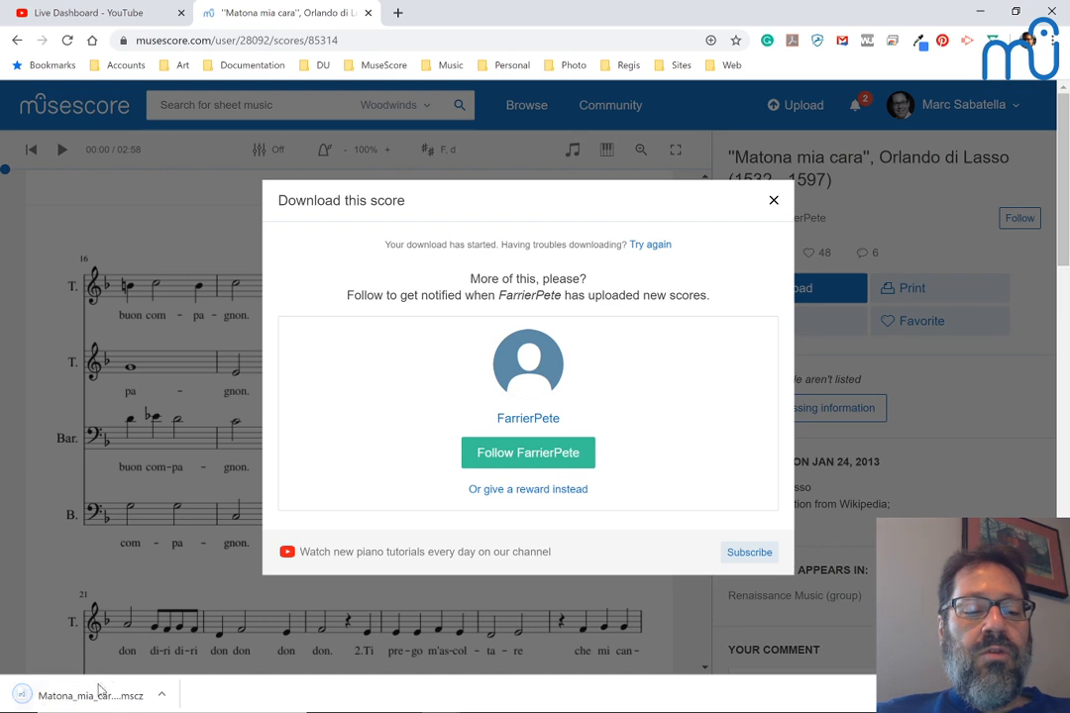
pyautogui.click(96, 701)
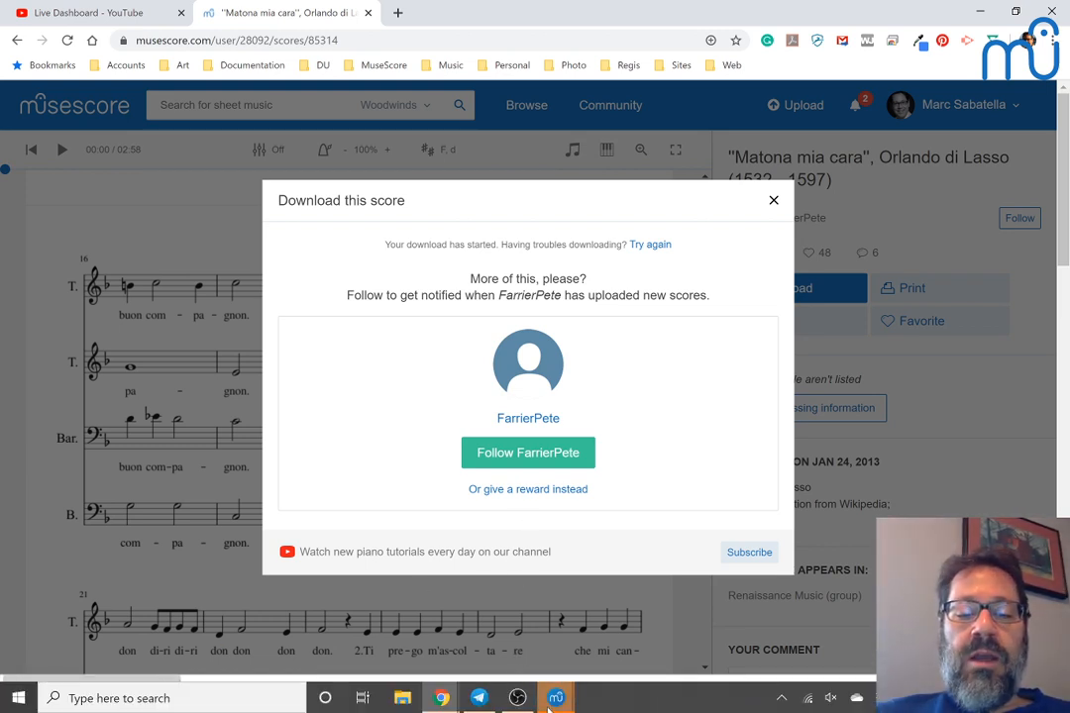
# Step: Open the downloaded score, answering Yes to reset all element positions
pyautogui.moveTo(552, 701)
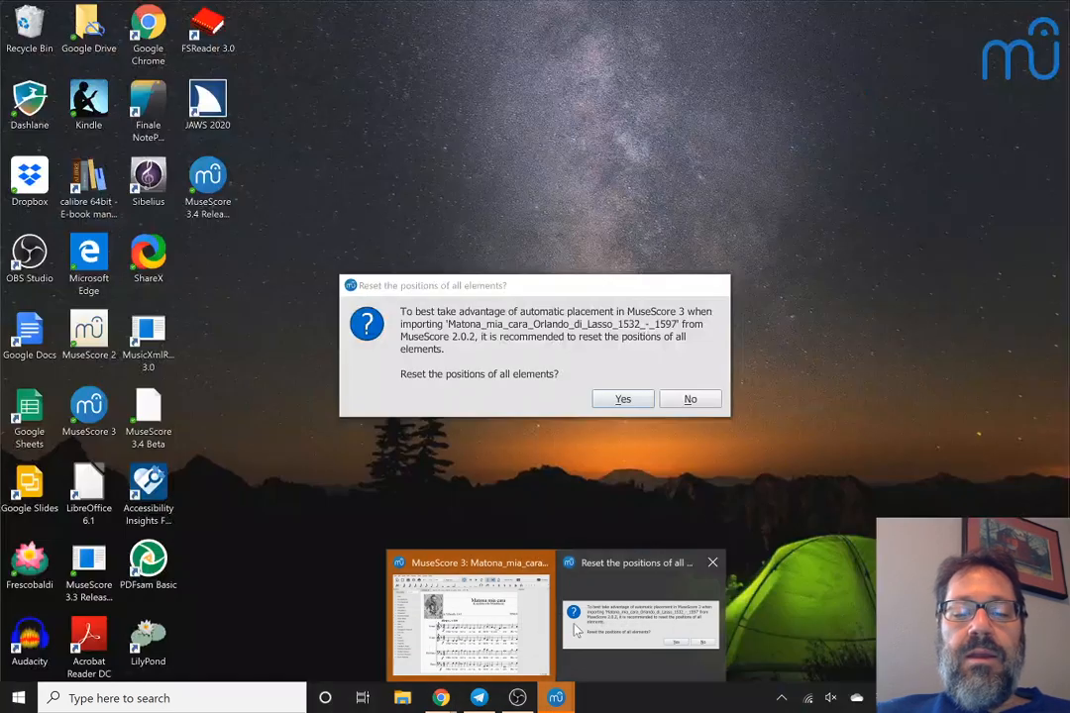
pyautogui.click(577, 631)
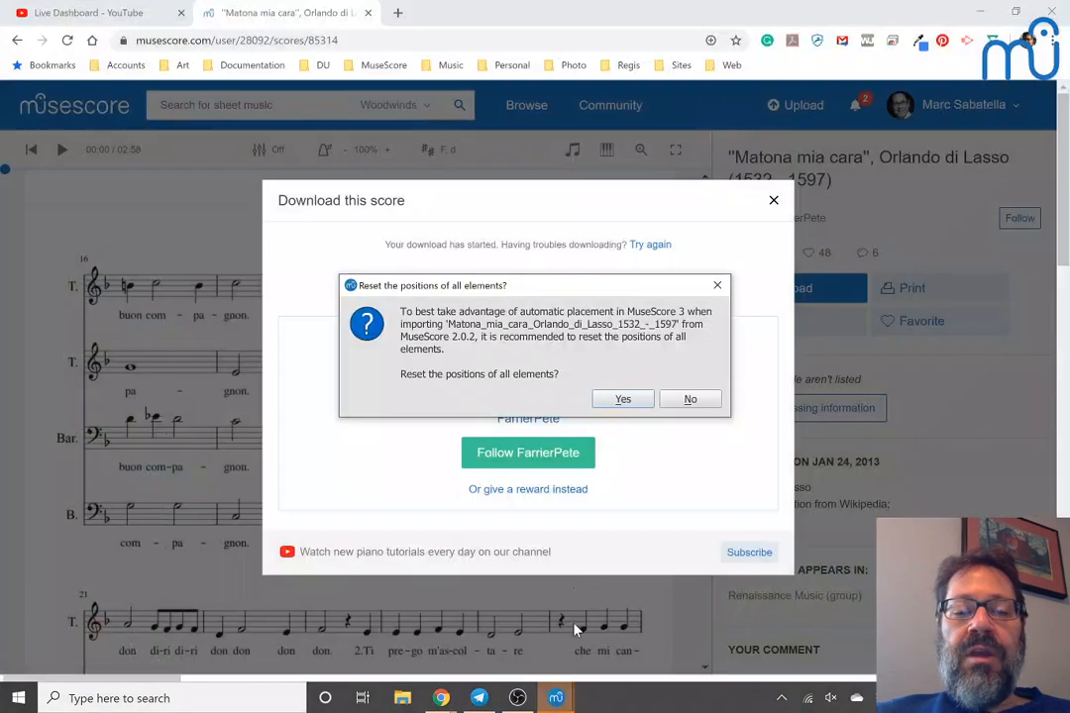
pyautogui.click(622, 399)
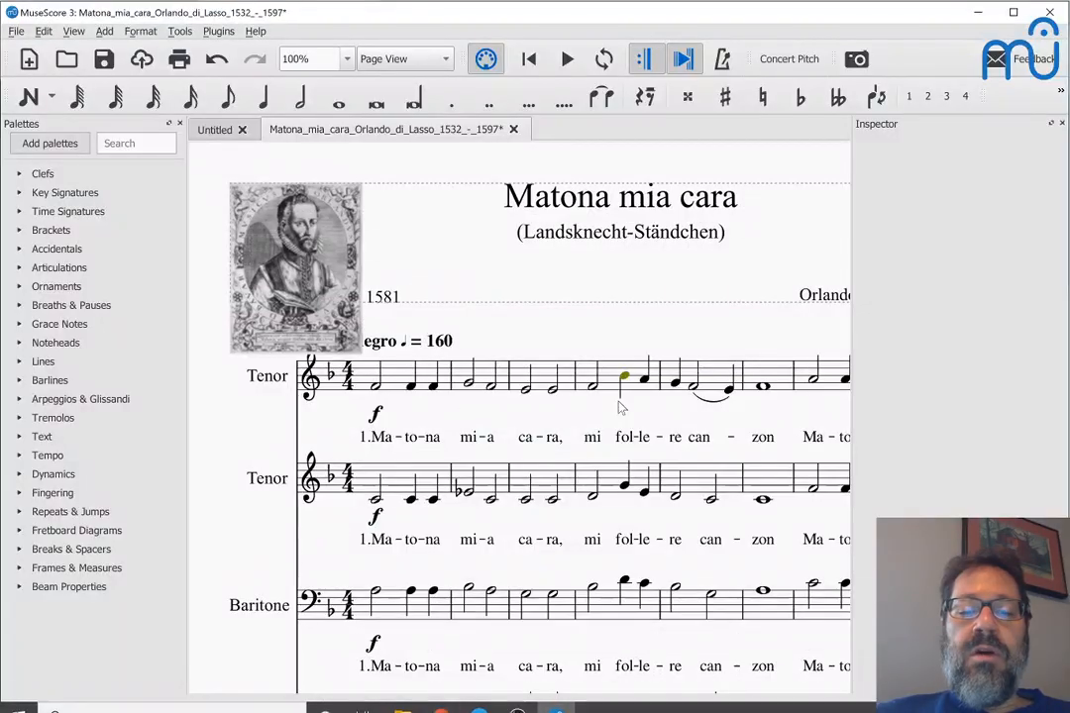
# Step: Select the entire Matona mia cara score with Ctrl+A and scroll through it
pyautogui.hotkey('ctrl', 'a')
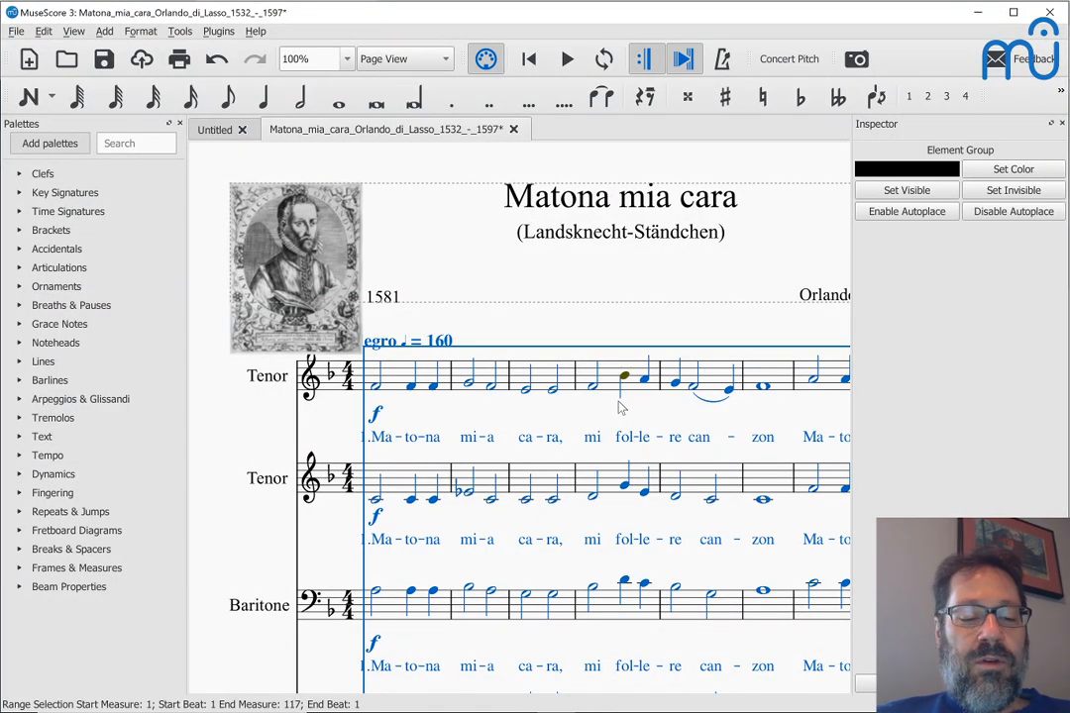
pyautogui.scroll(-8, 620, 407)
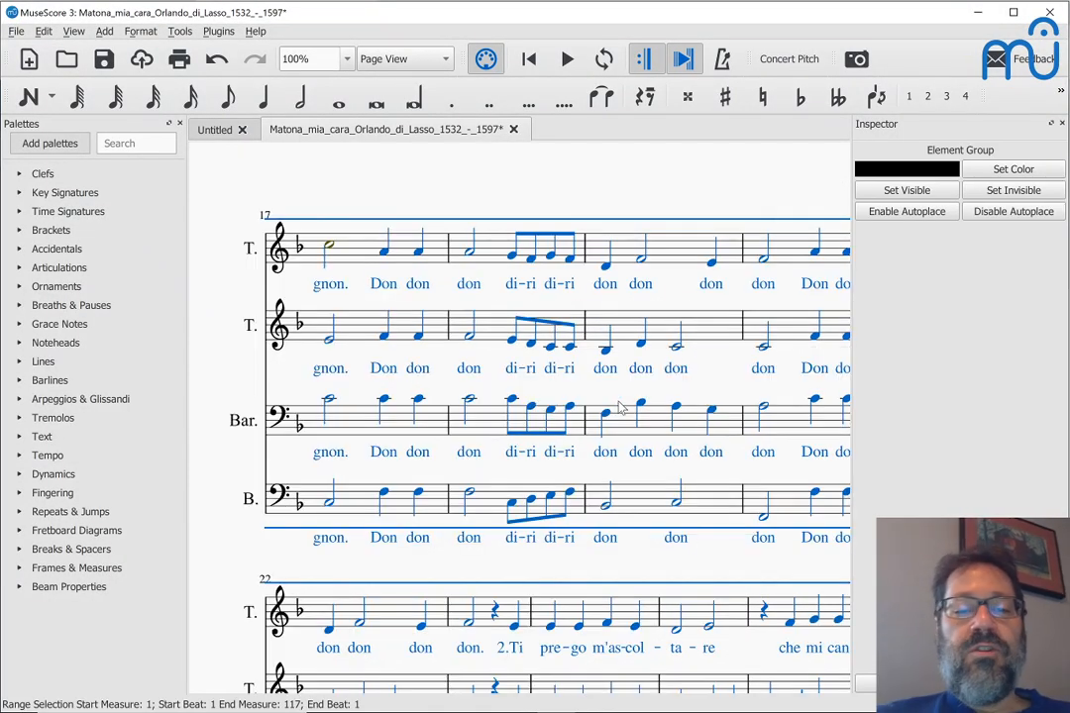
pyautogui.scroll(8, 619, 407)
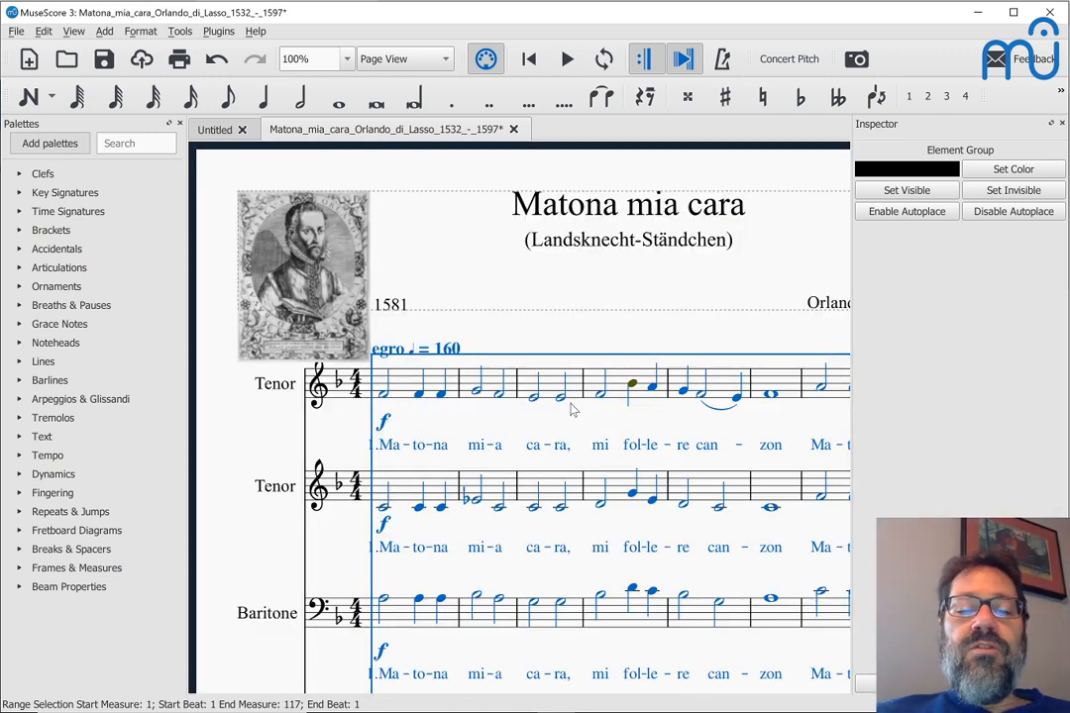
pyautogui.scroll(-3, 570, 409)
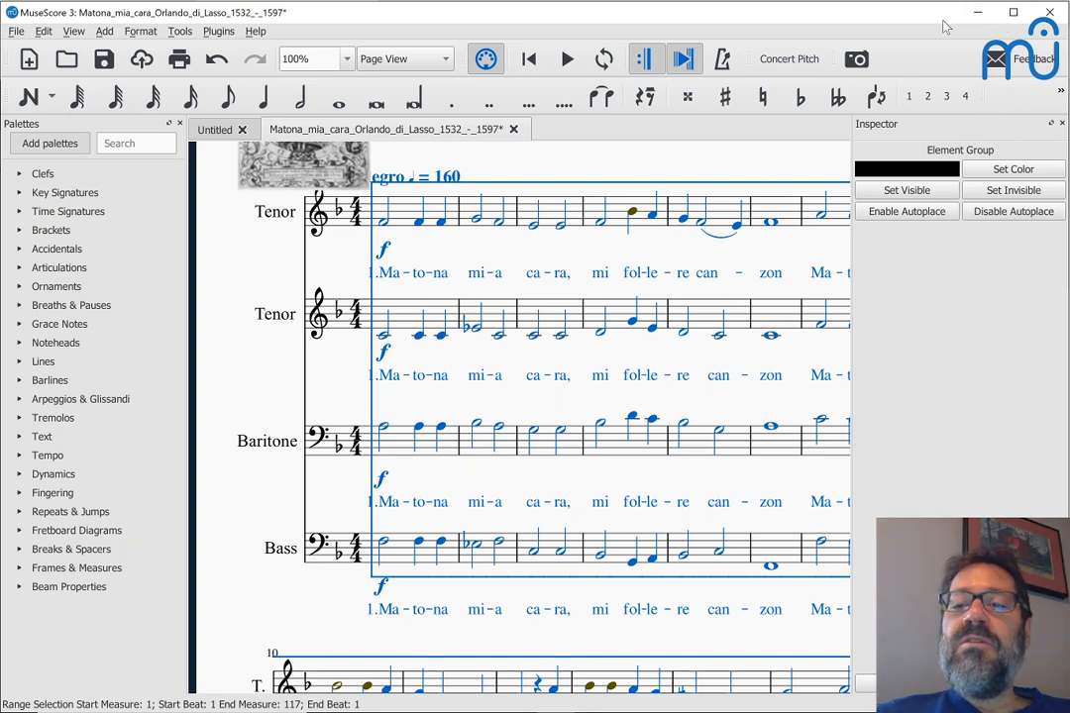
# Step: Restore the MuseScore window, move it lower, and switch to the Drive window
pyautogui.click(1012, 16)
pyautogui.moveTo(898, 135); pyautogui.dragTo(919, 367)
pyautogui.hotkey('alt', 'Tab')
pyautogui.press('Tab')
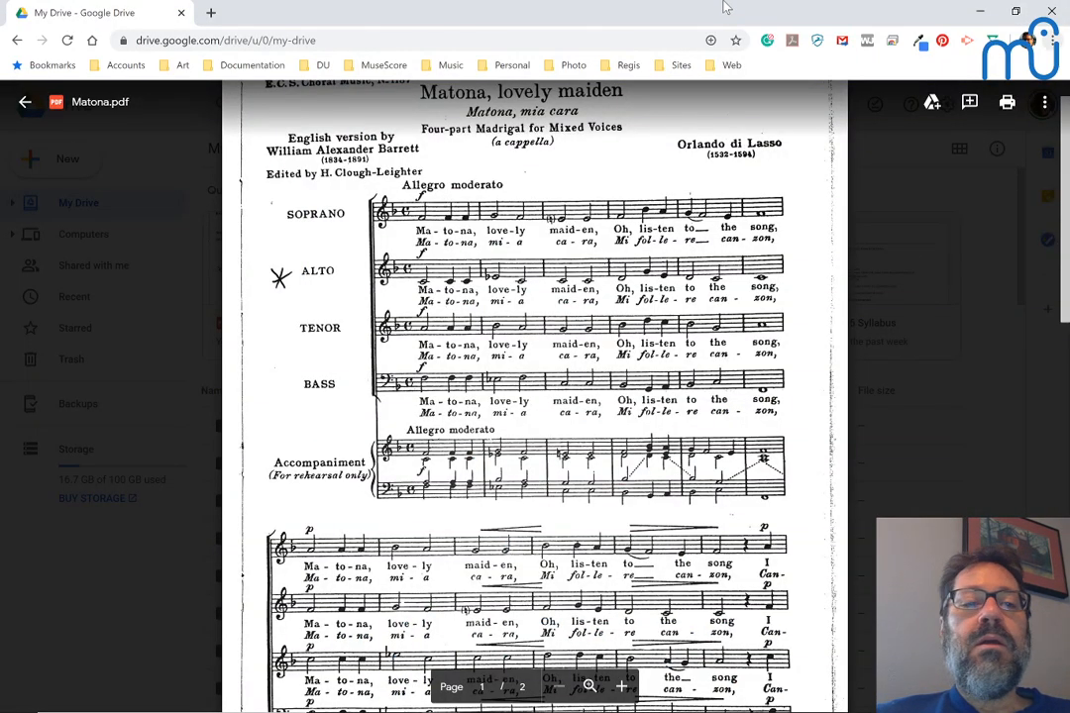
# Step: Resize and position the Drive Matona.pdf preview across the top, above MuseScore
pyautogui.moveTo(723, 8); pyautogui.dragTo(358, 91)
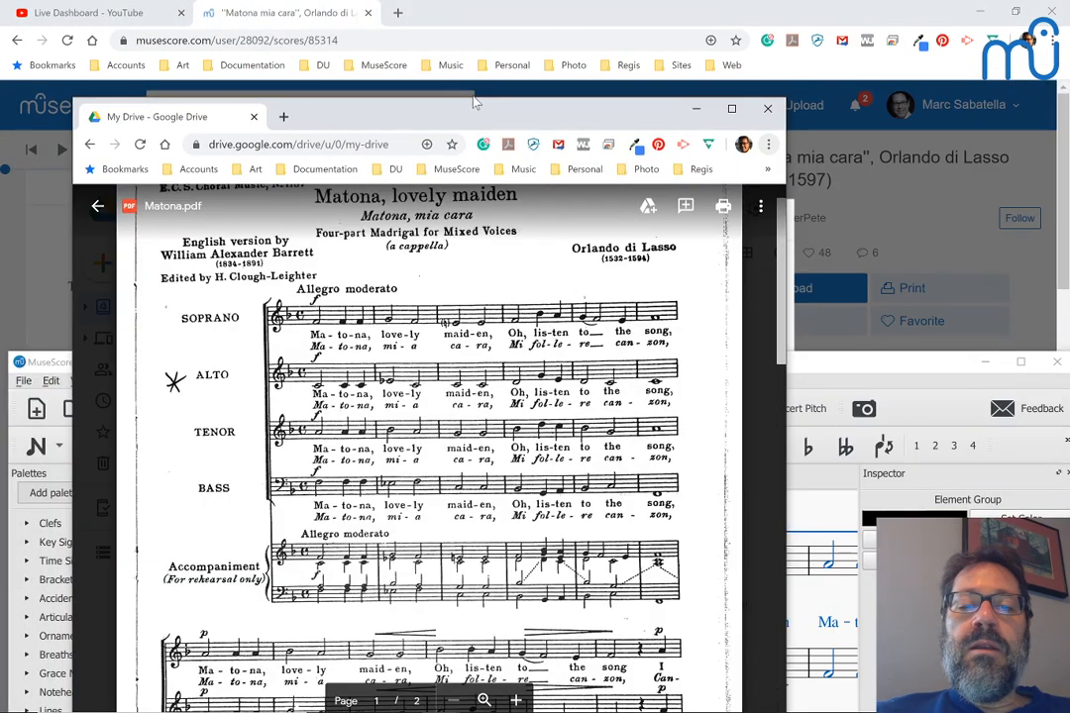
pyautogui.moveTo(450, 99); pyautogui.dragTo(432, 277)
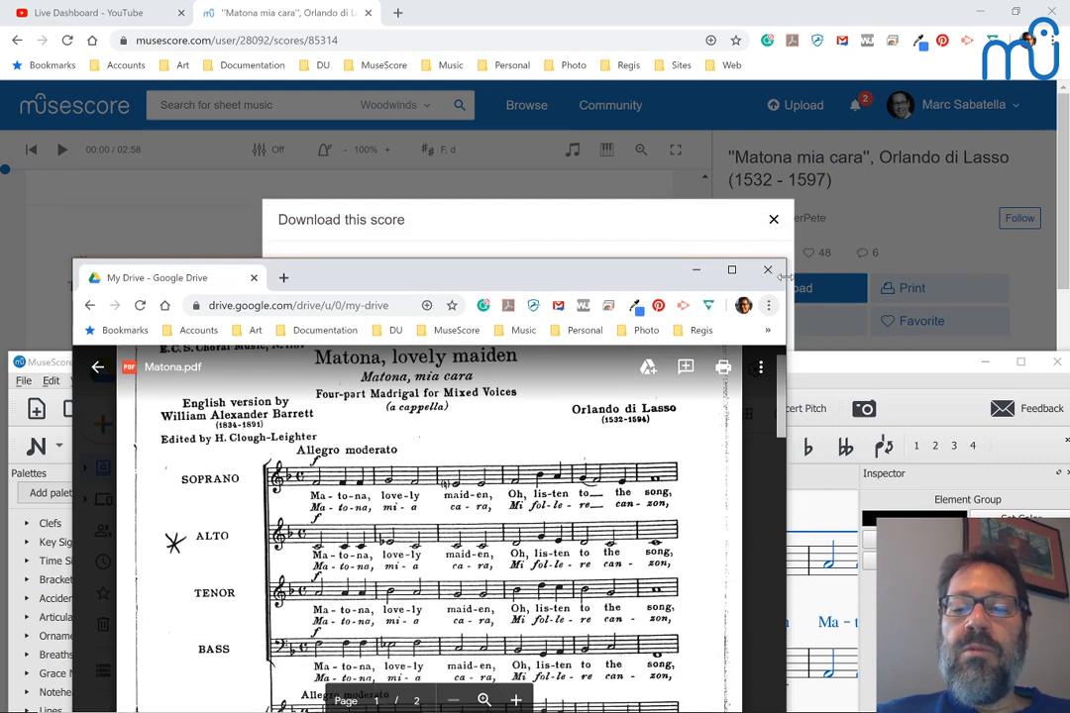
pyautogui.moveTo(784, 279); pyautogui.dragTo(929, 269)
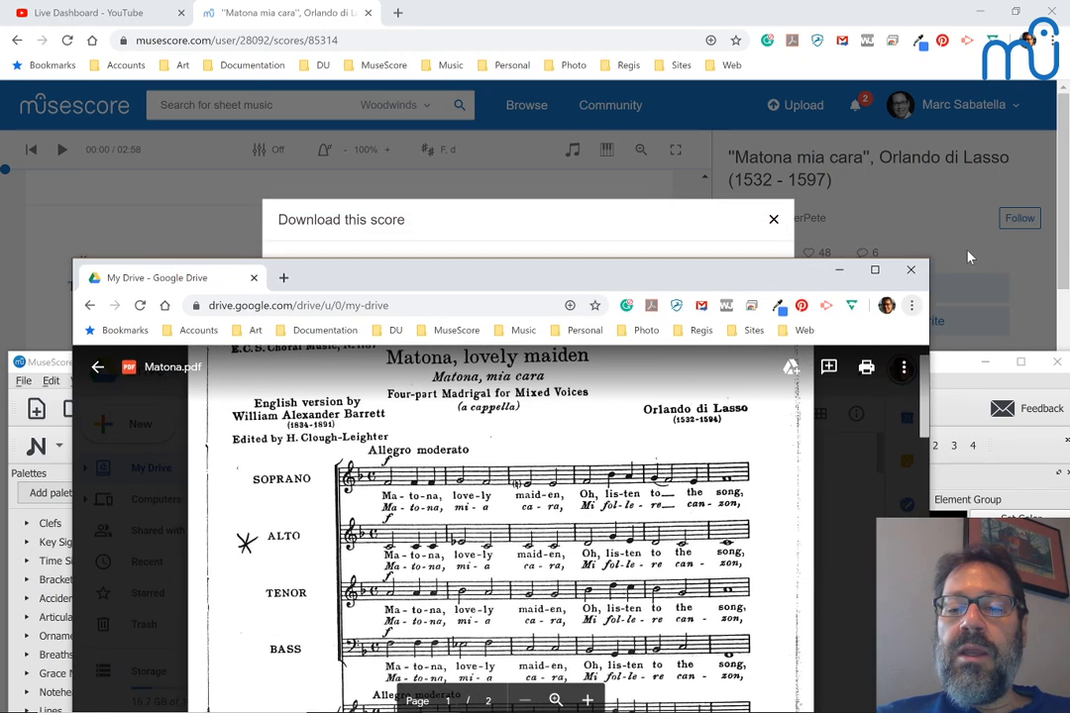
pyautogui.moveTo(659, 281); pyautogui.dragTo(619, 6)
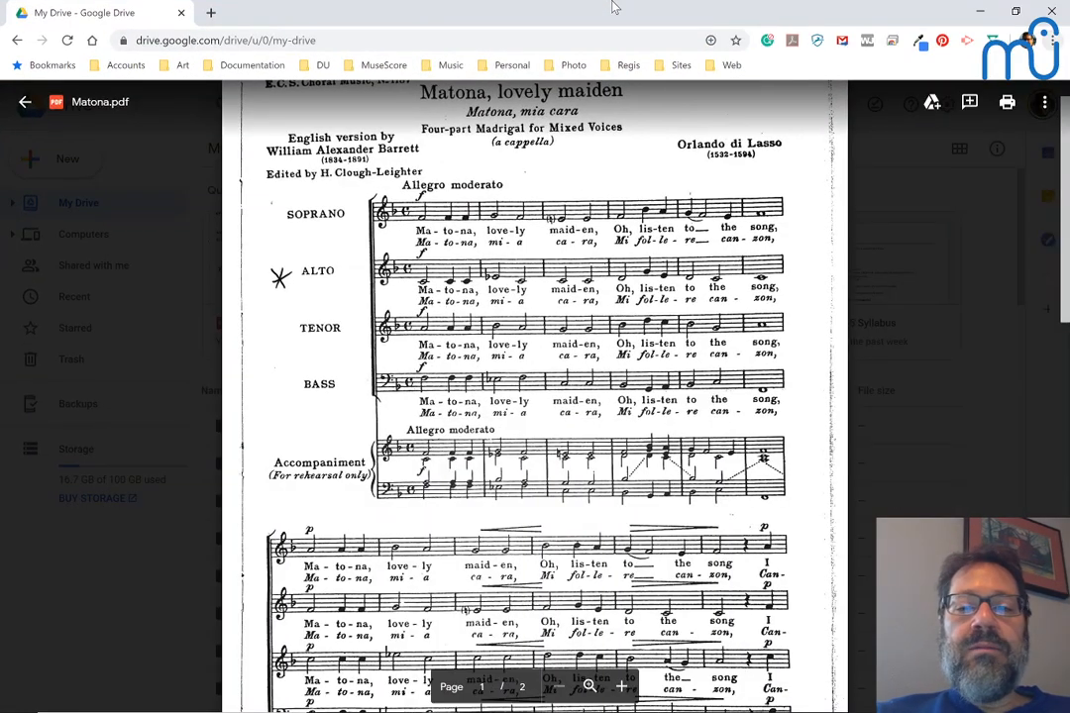
pyautogui.click(1016, 10)
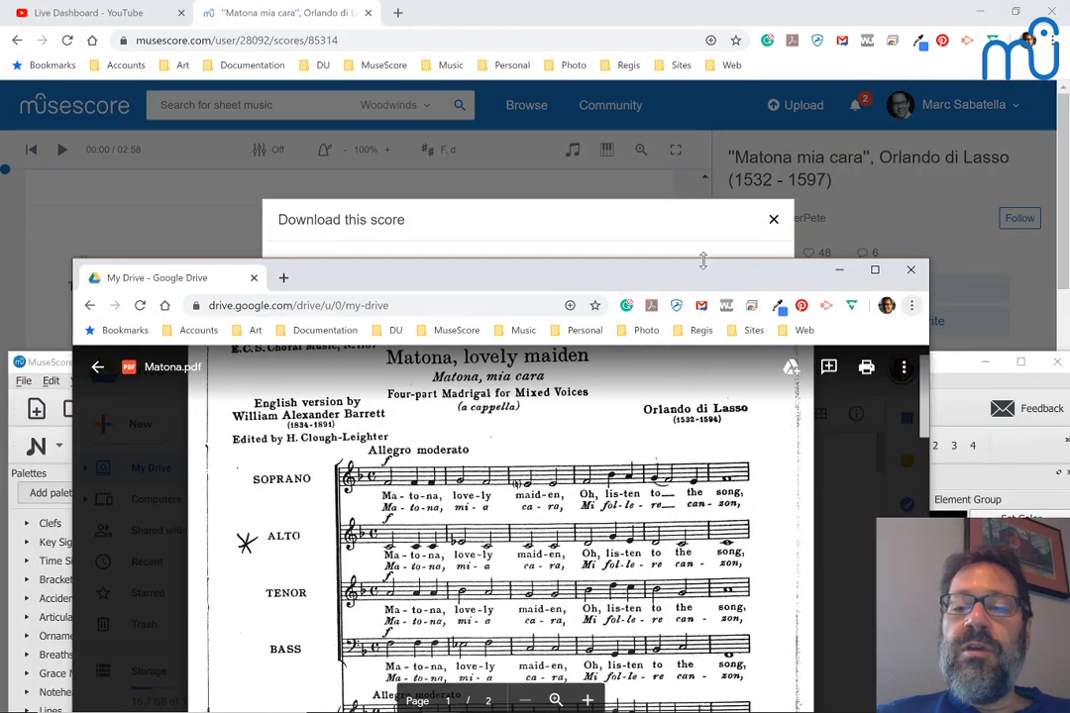
pyautogui.moveTo(705, 268); pyautogui.dragTo(748, 387)
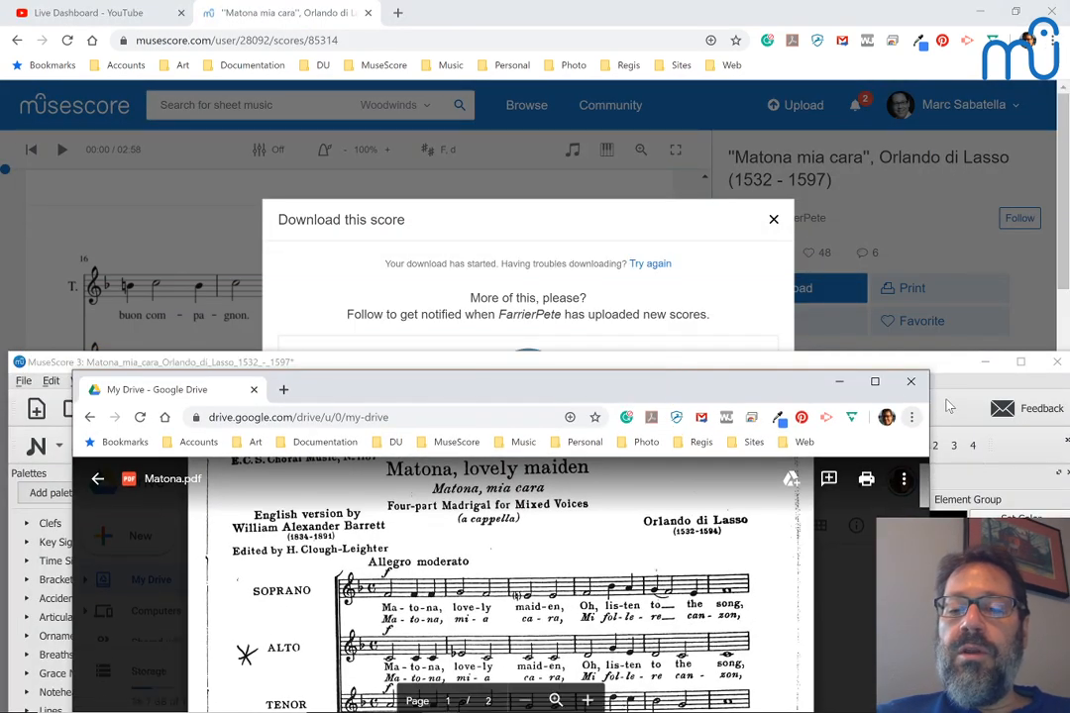
pyautogui.moveTo(929, 395); pyautogui.dragTo(1057, 394)
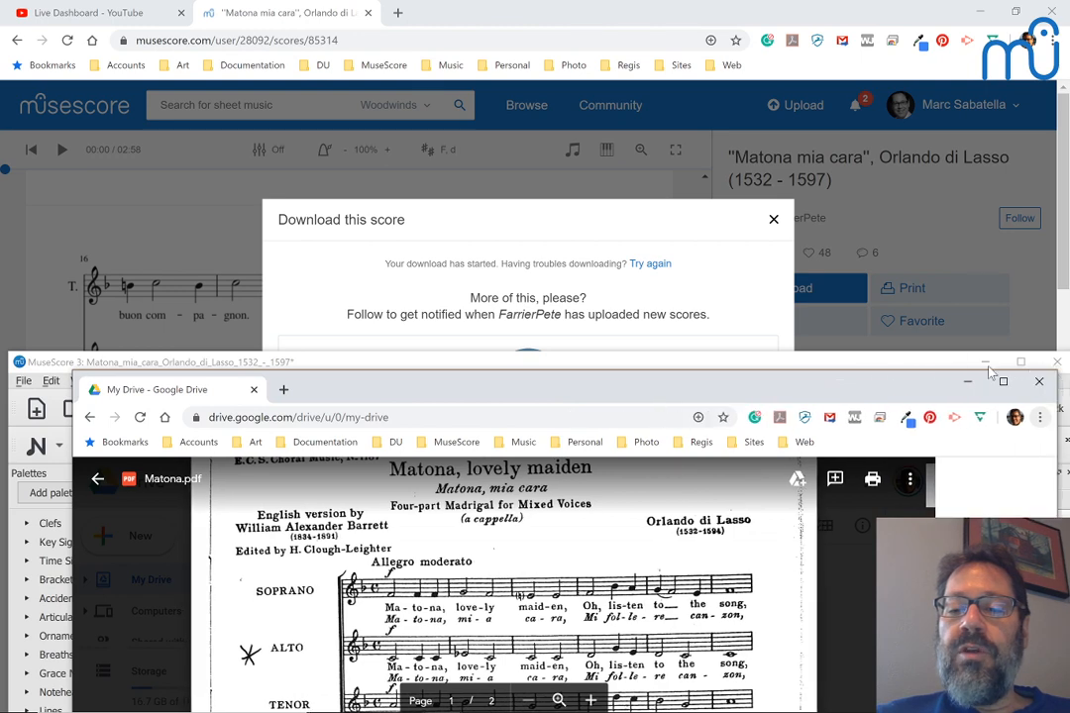
pyautogui.moveTo(848, 394); pyautogui.dragTo(823, 102)
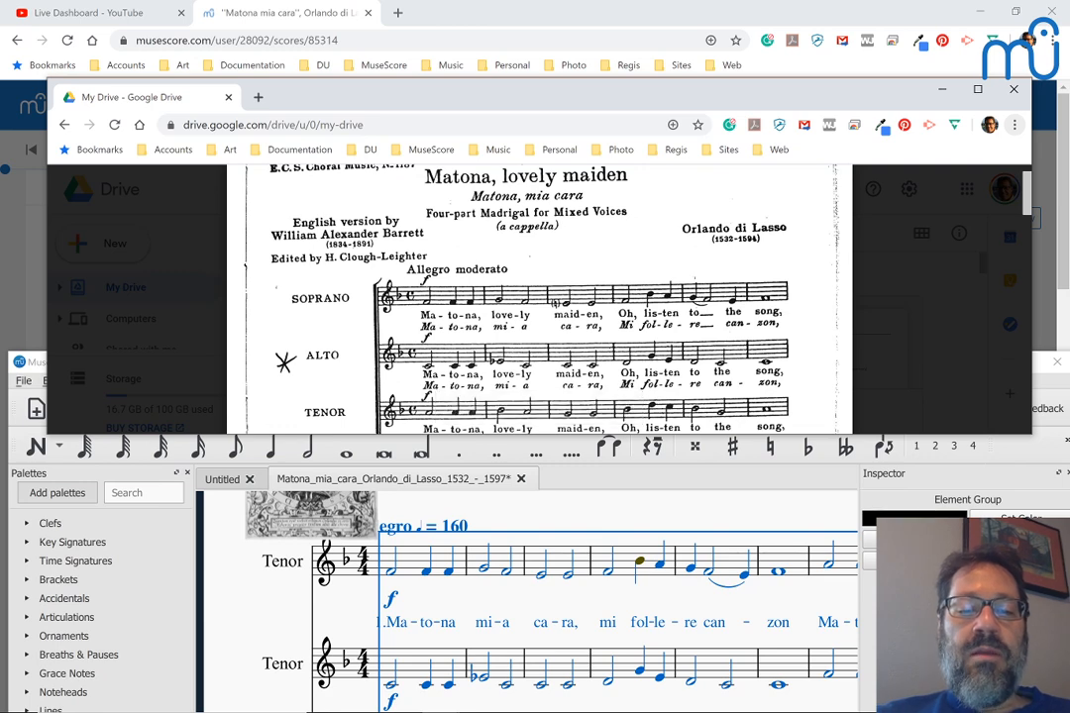
pyautogui.scroll(-3, 295, 593)
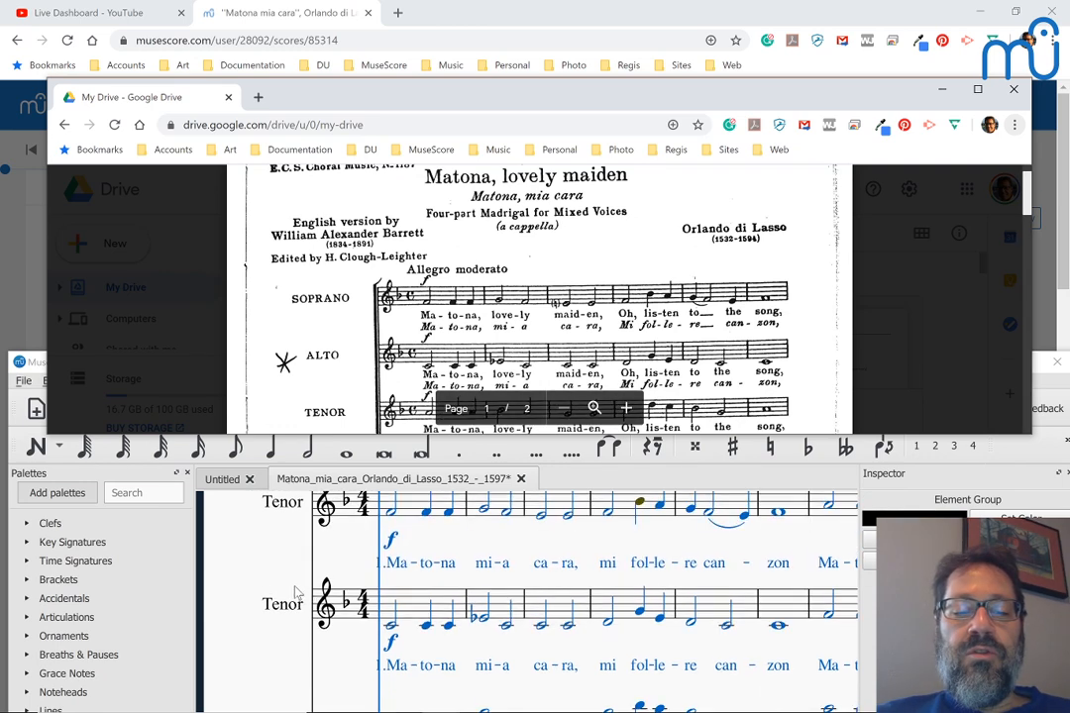
pyautogui.scroll(1, 295, 593)
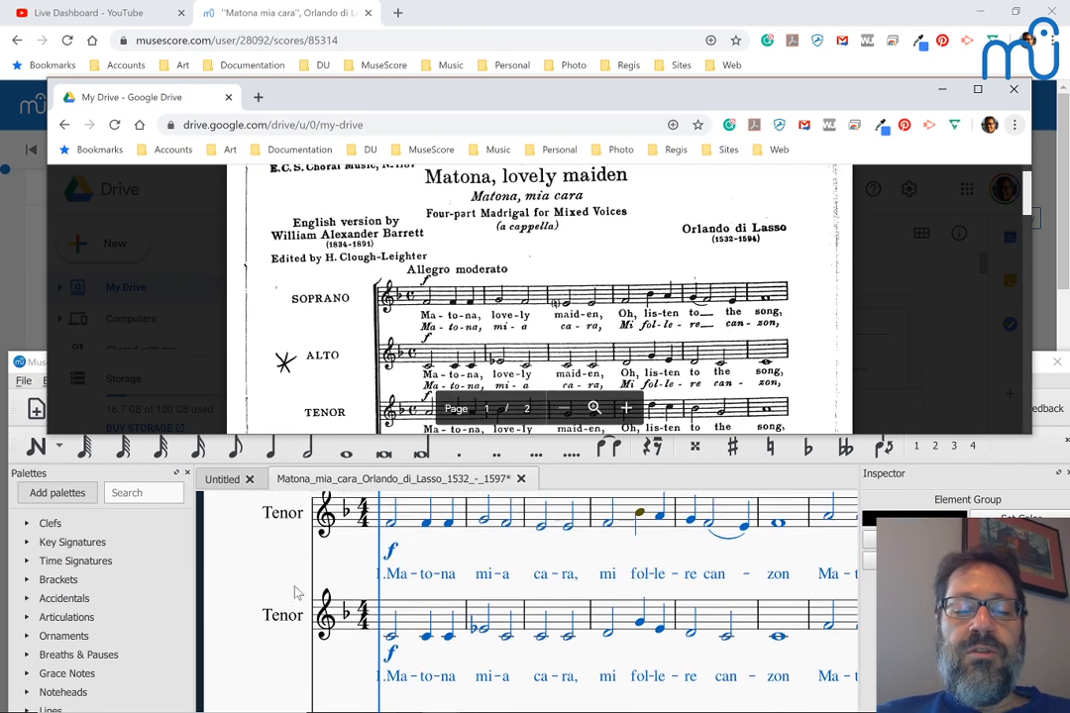
pyautogui.click(392, 640)
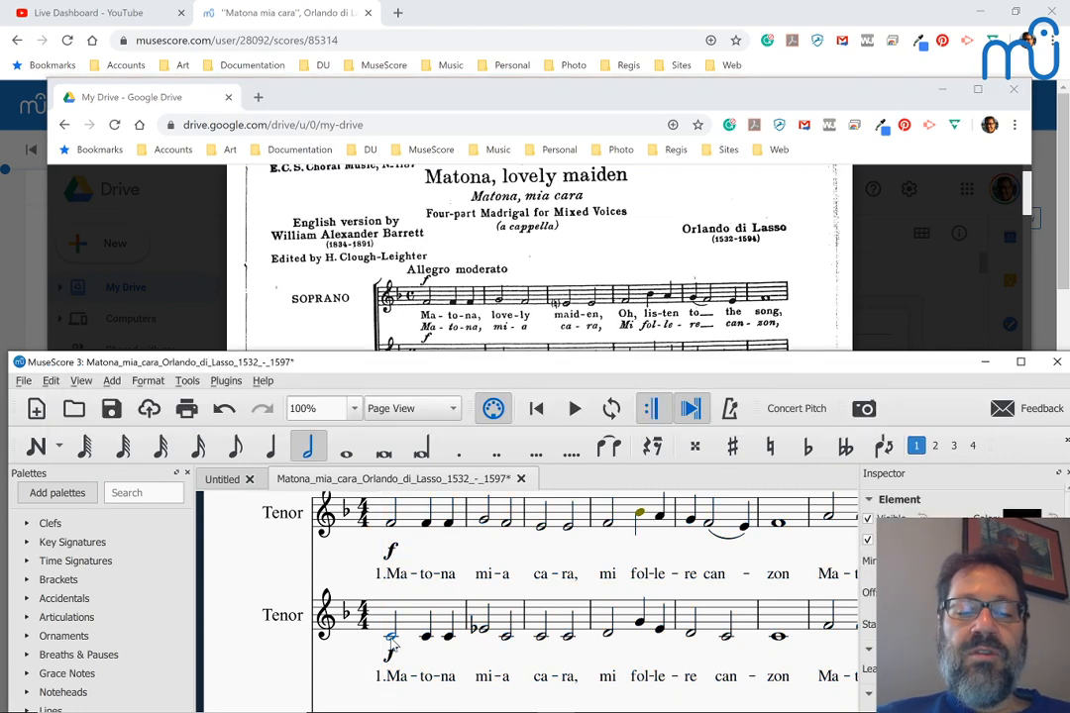
pyautogui.scroll(-2, 284, 288)
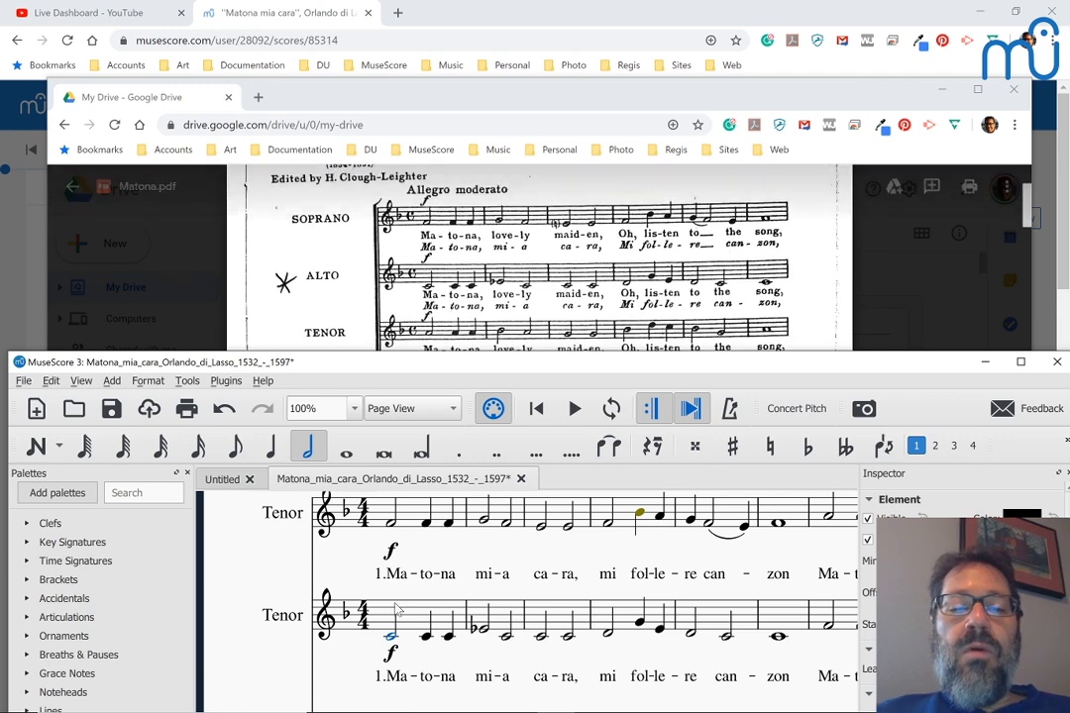
pyautogui.click(490, 414)
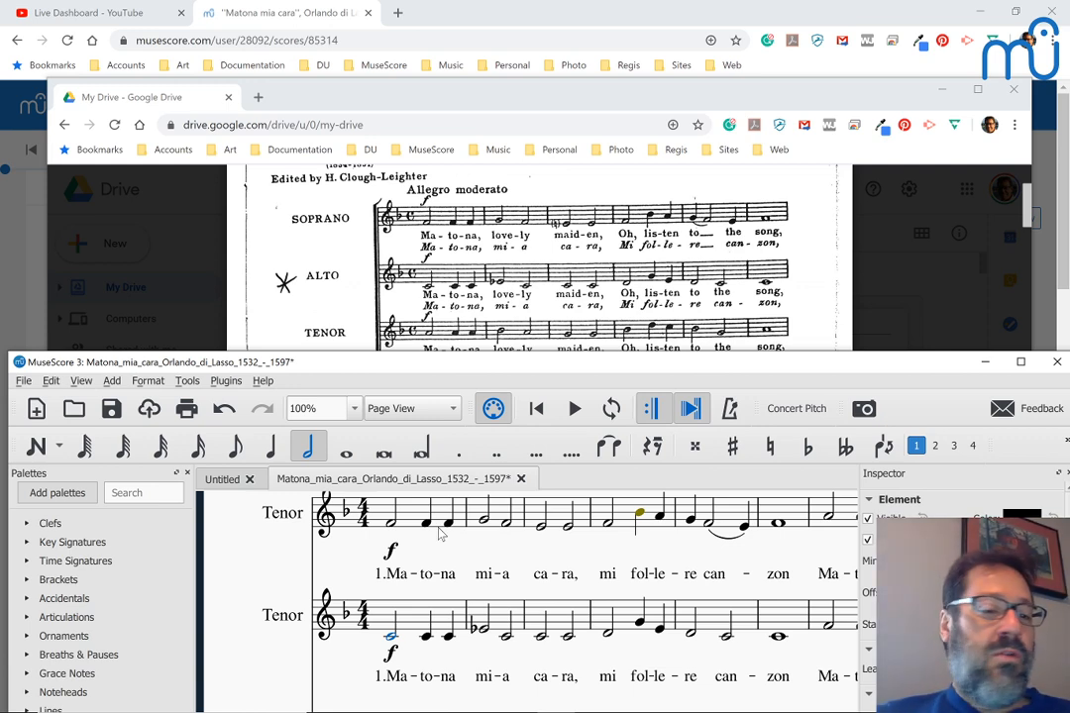
pyautogui.scroll(3, 540, 258)
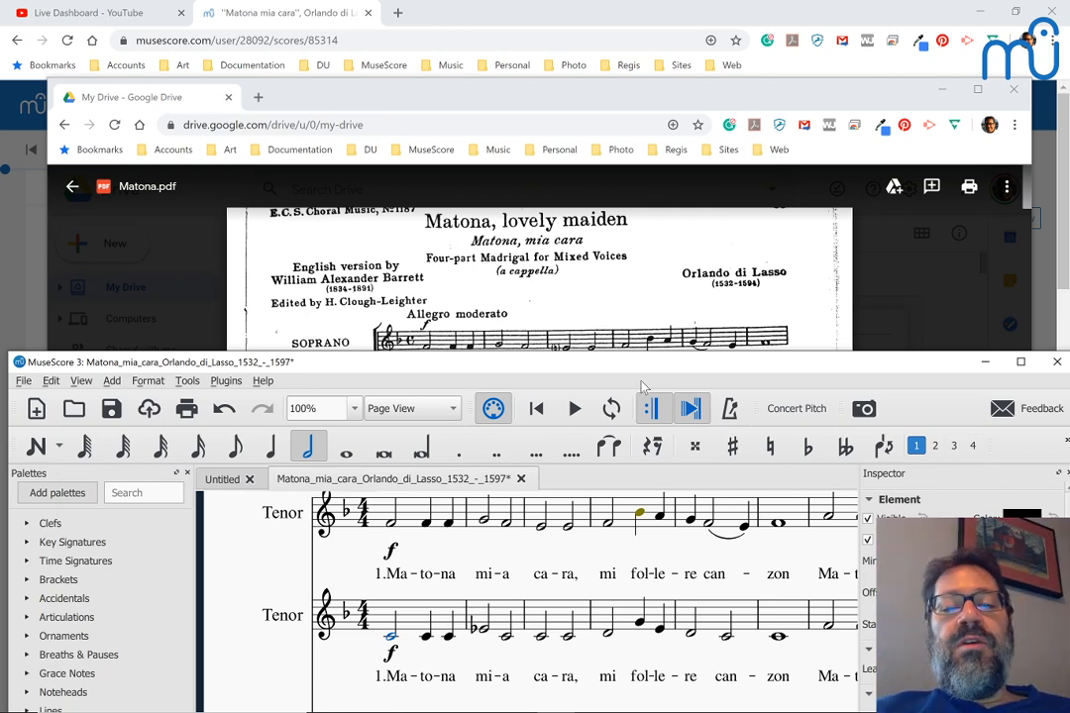
pyautogui.scroll(-3, 562, 582)
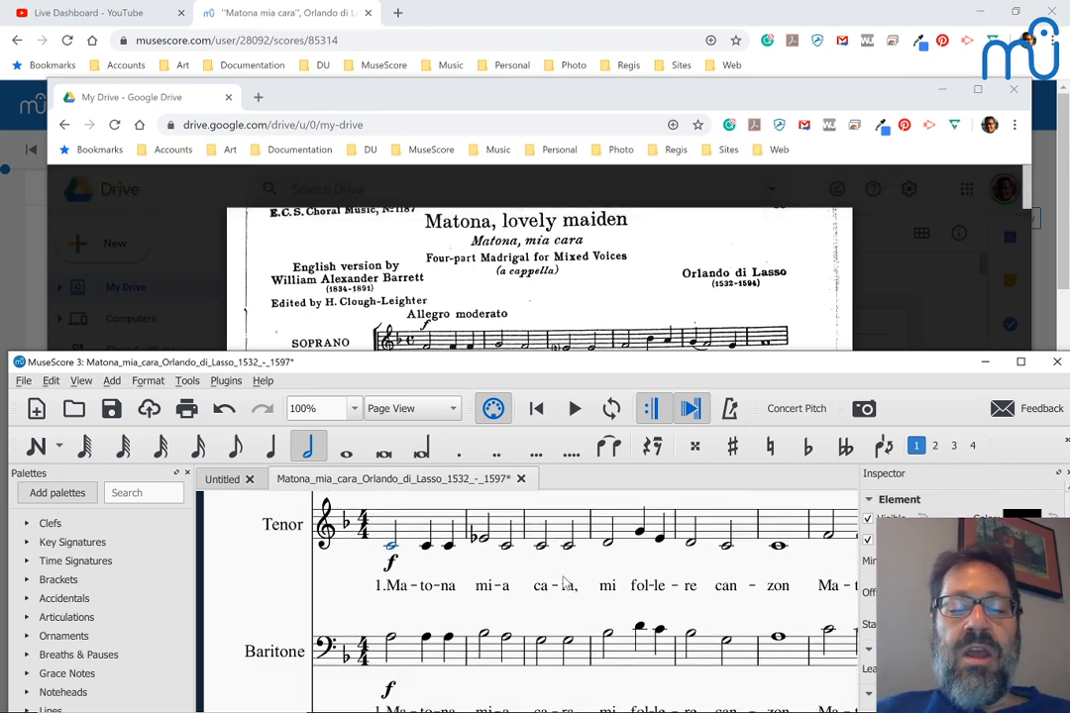
pyautogui.scroll(3, 563, 582)
pyautogui.scroll(1, 563, 583)
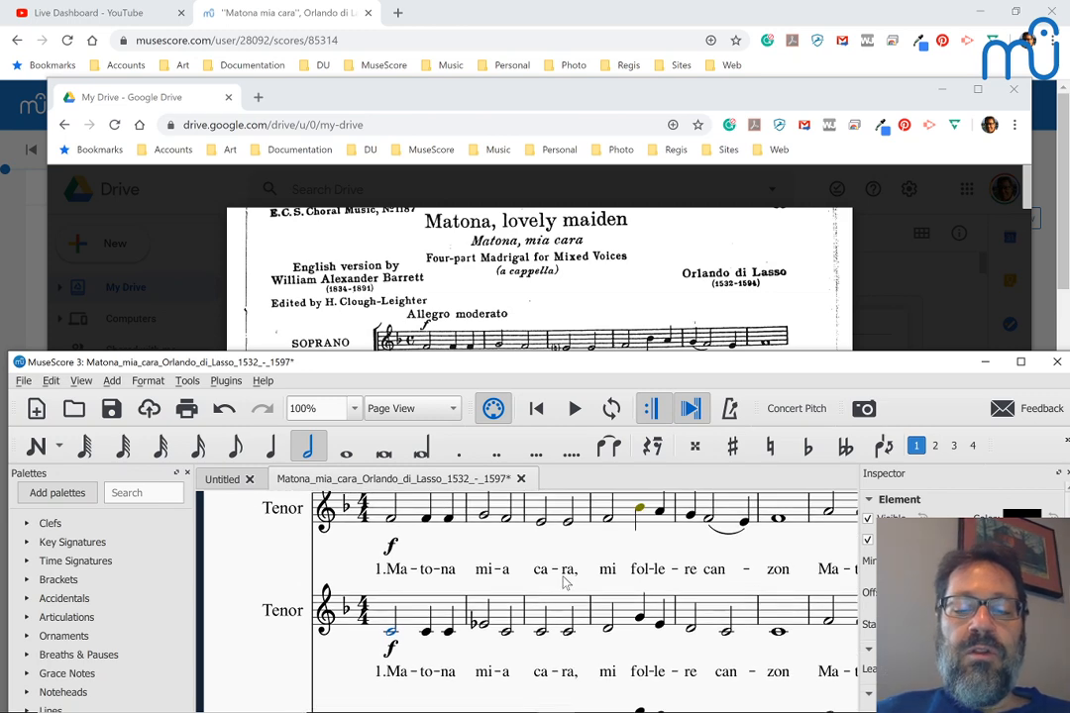
pyautogui.scroll(3, 563, 583)
pyautogui.scroll(-3, 562, 582)
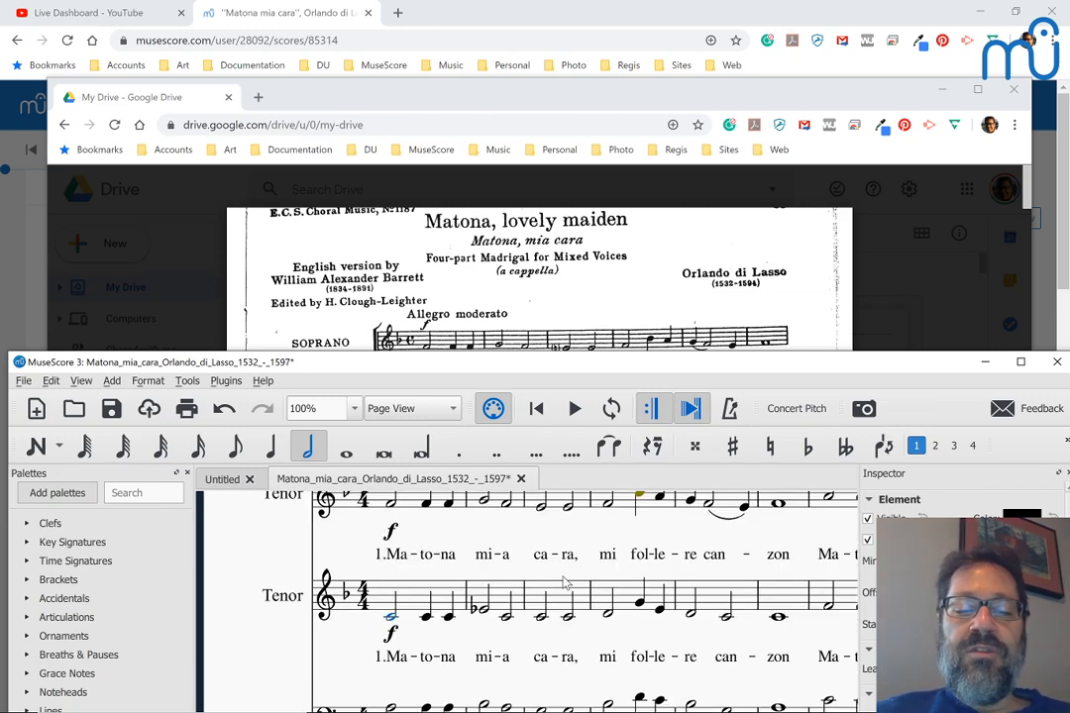
pyautogui.hscroll(4, 563, 583)
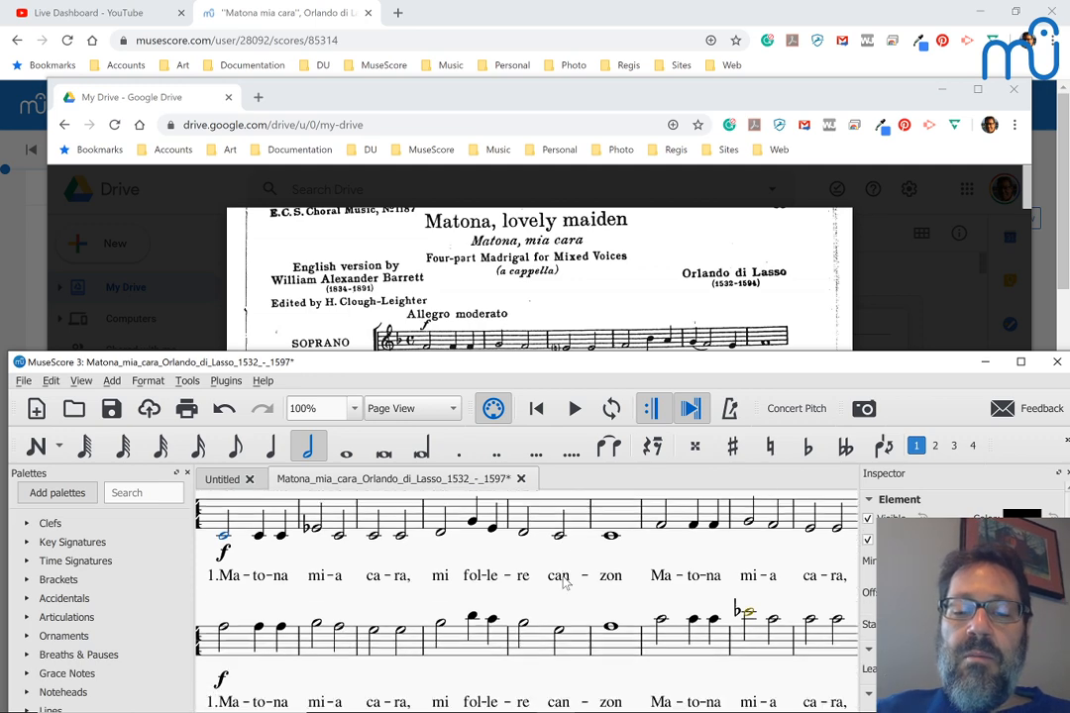
pyautogui.scroll(-5, 562, 582)
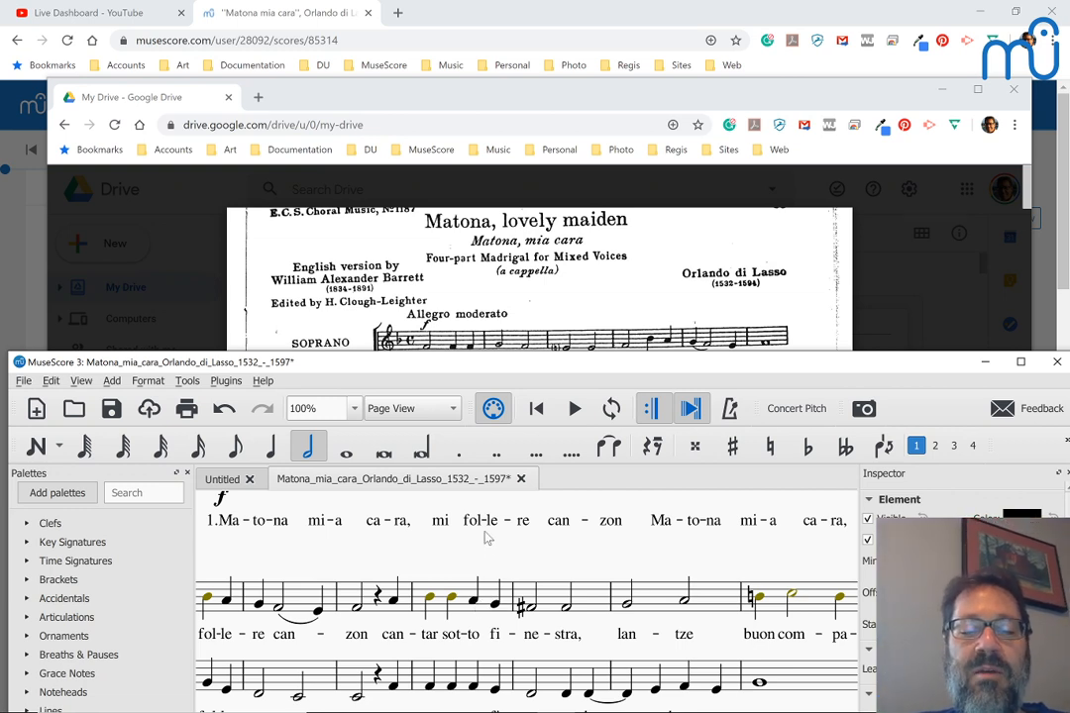
pyautogui.scroll(1, 483, 532)
pyautogui.scroll(3, 482, 532)
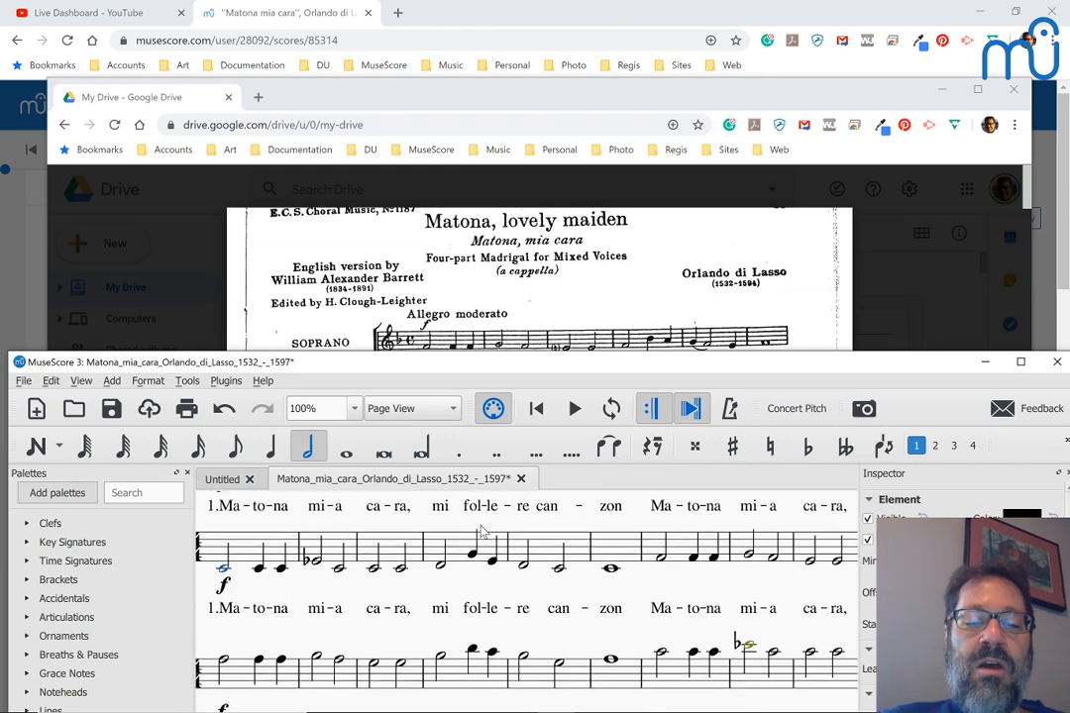
pyautogui.scroll(1, 483, 533)
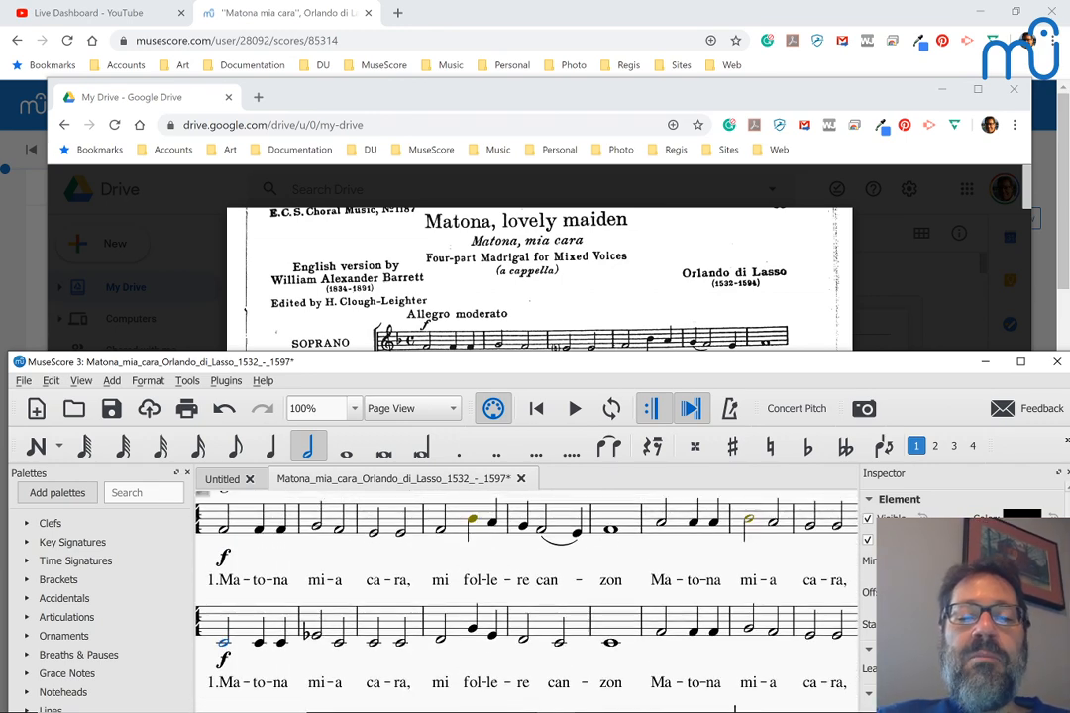
pyautogui.scroll(-1, 540, 277)
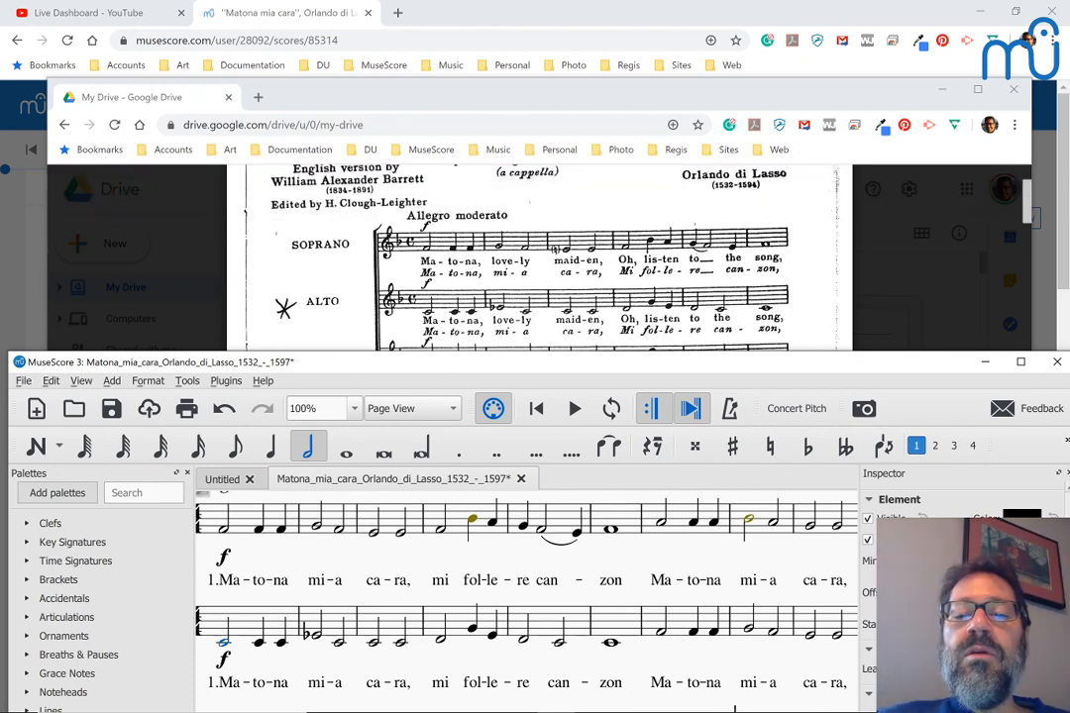
# Step: Scroll through the Matona PDF in the Drive viewer to its later verses
pyautogui.scroll(-1, 540, 257)
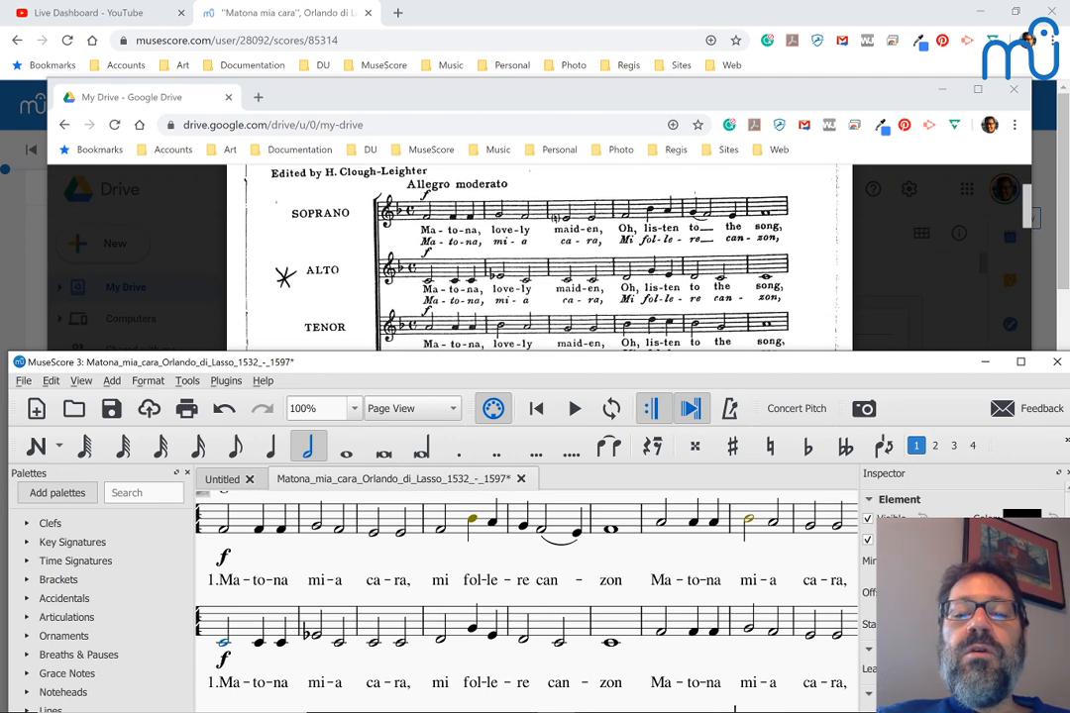
pyautogui.scroll(-3, 540, 258)
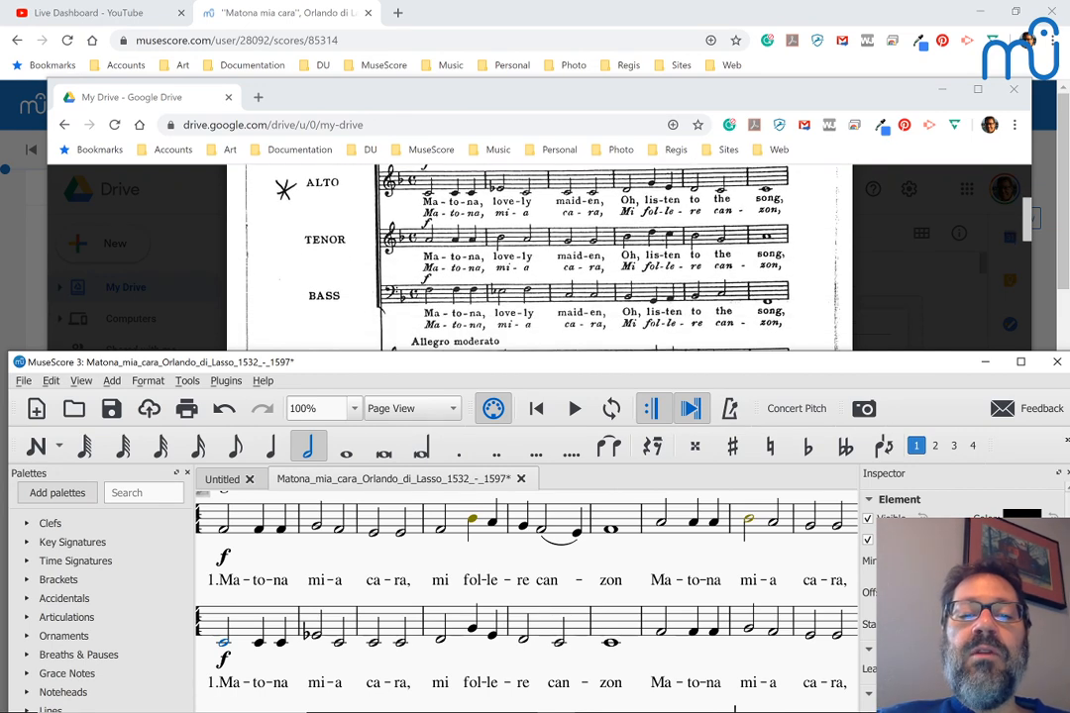
pyautogui.scroll(-12, 540, 258)
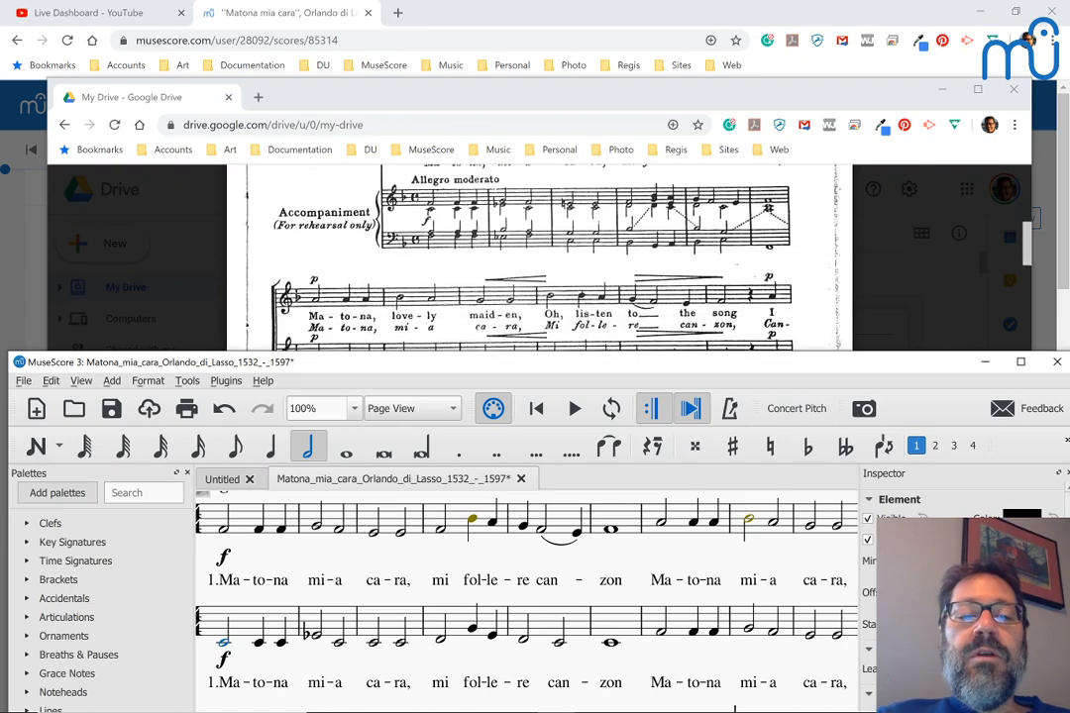
pyautogui.scroll(-5, 540, 257)
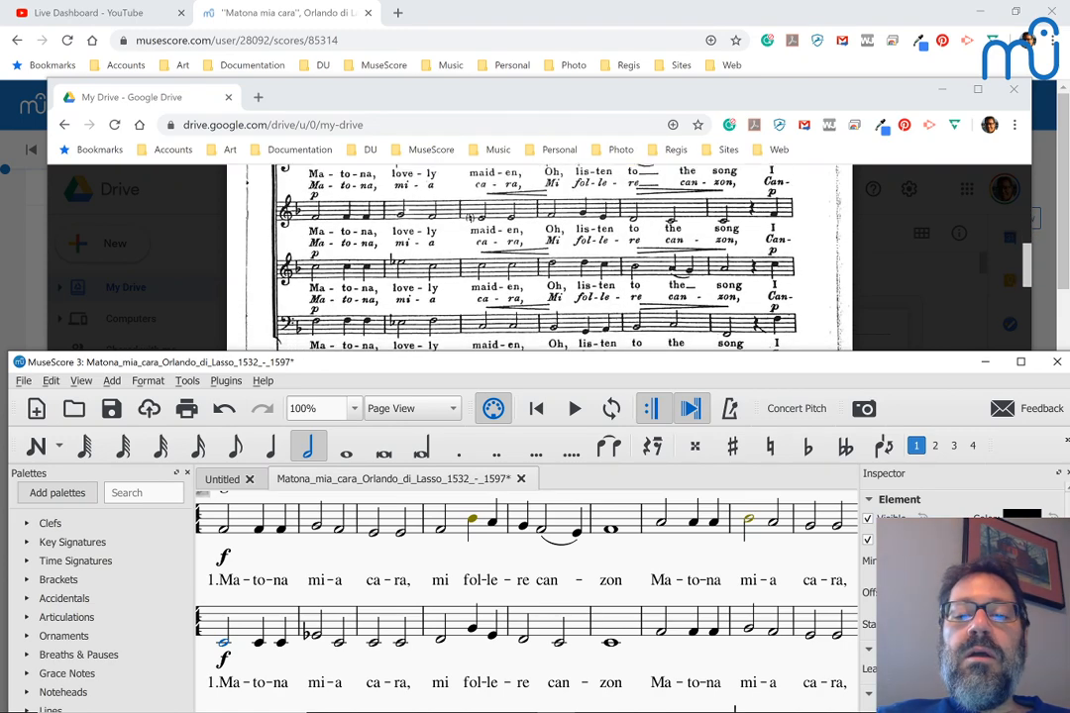
pyautogui.scroll(-6, 540, 258)
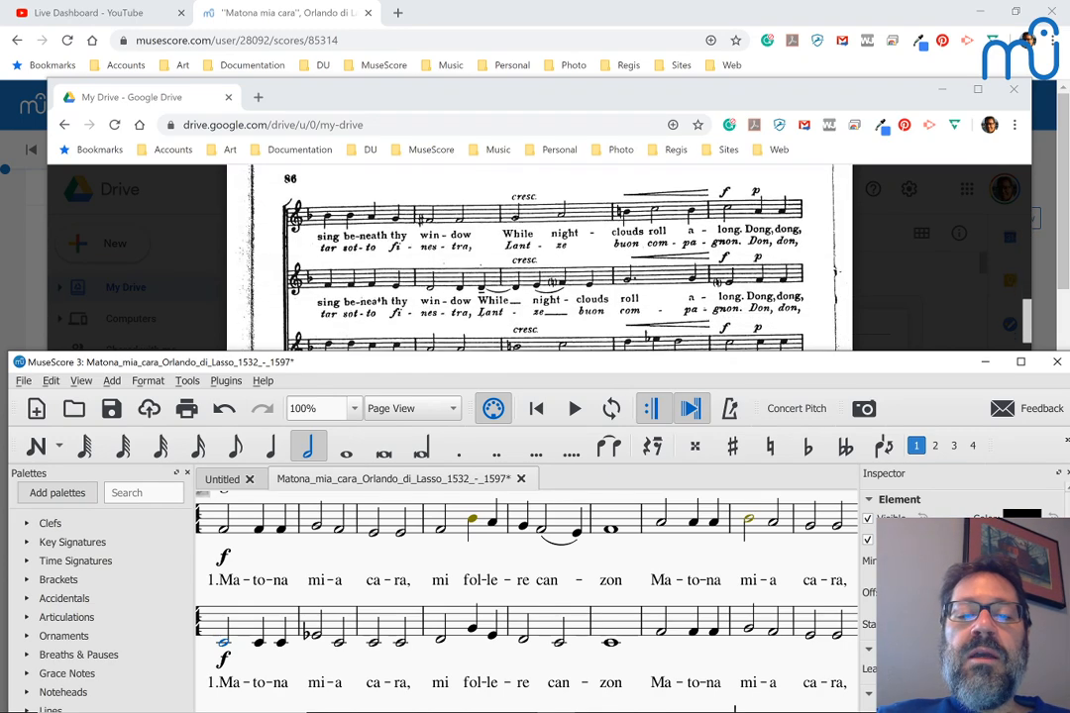
pyautogui.scroll(-3, 540, 258)
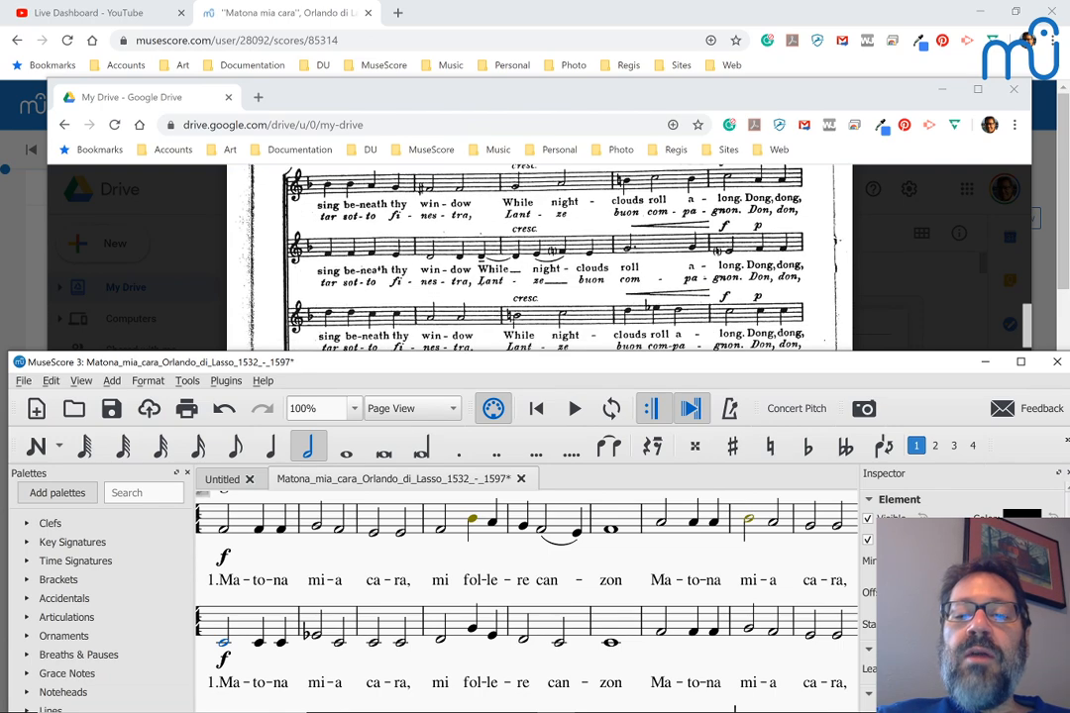
pyautogui.scroll(-5, 540, 258)
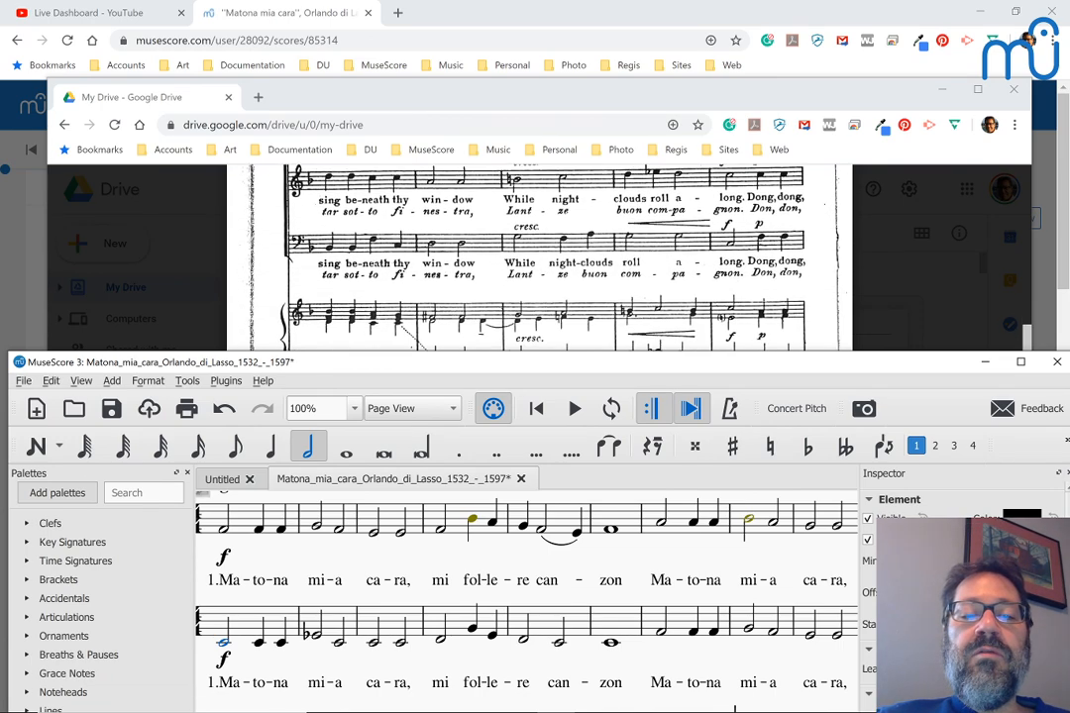
pyautogui.scroll(-6, 540, 257)
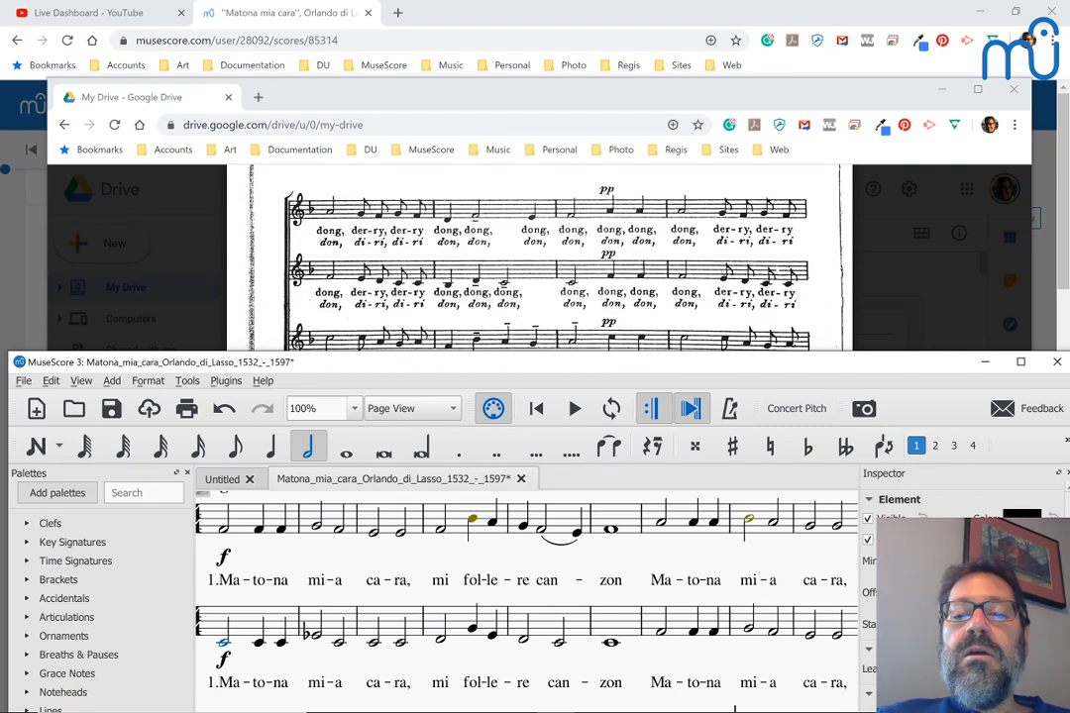
pyautogui.scroll(-5, 540, 258)
pyautogui.scroll(-3, 540, 258)
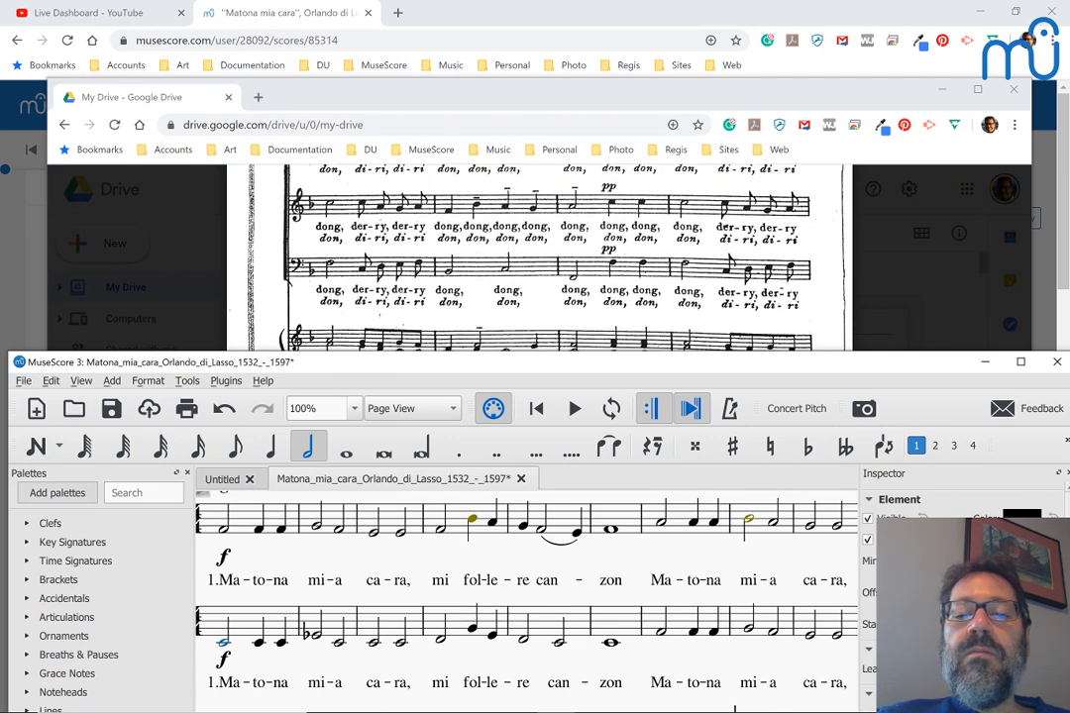
pyautogui.scroll(-3, 540, 258)
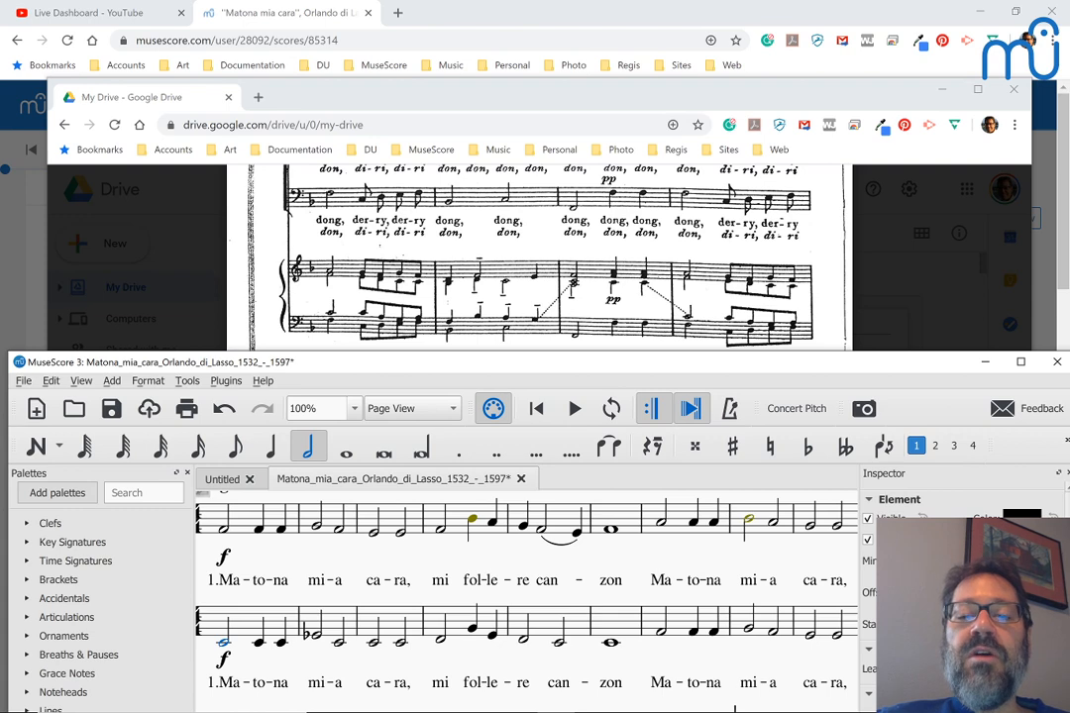
# Step: Raise the MuseScore window, scroll the converted score, then maximize MuseScore
pyautogui.moveTo(540, 373); pyautogui.dragTo(549, 298)
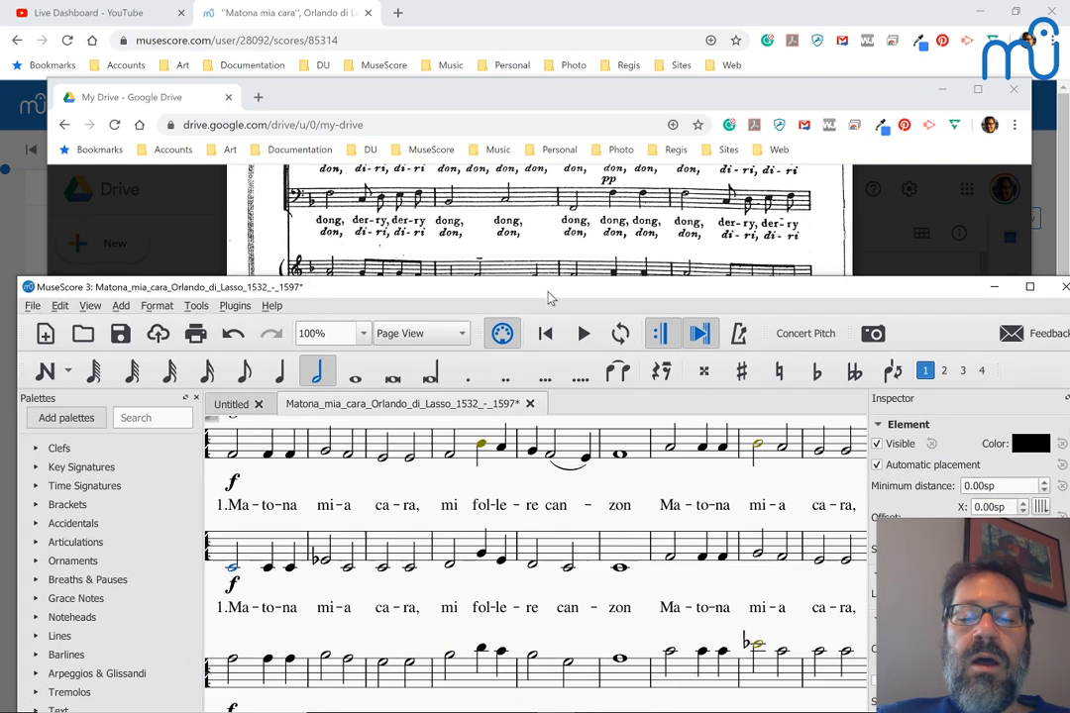
pyautogui.scroll(2, 426, 484)
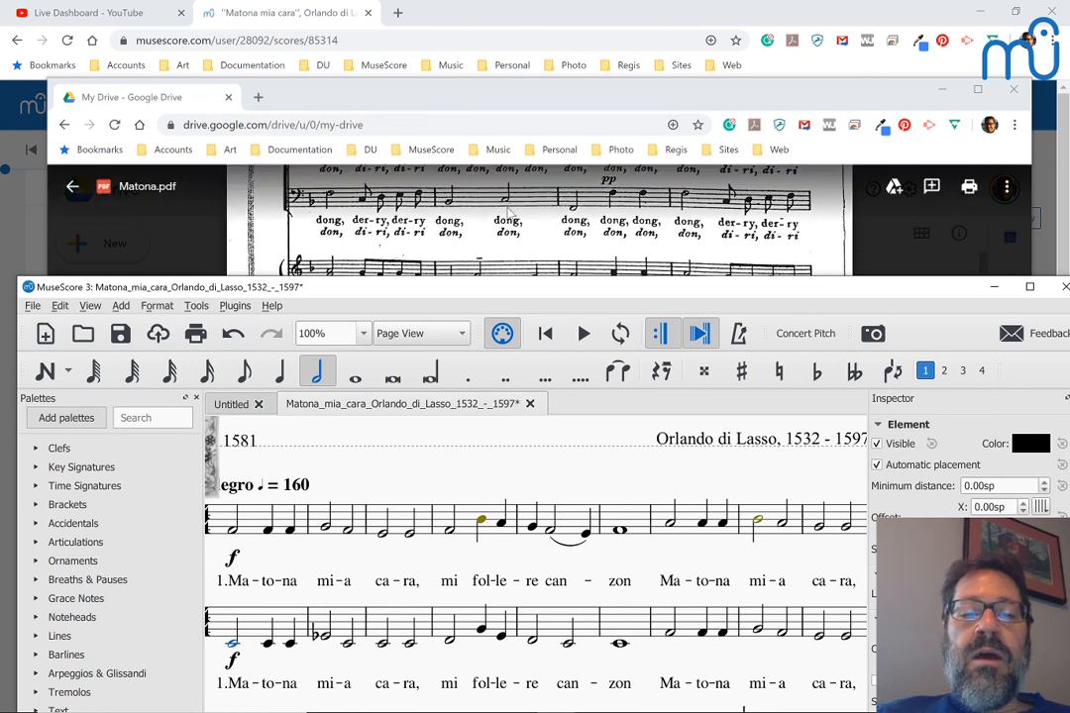
pyautogui.scroll(5, 545, 223)
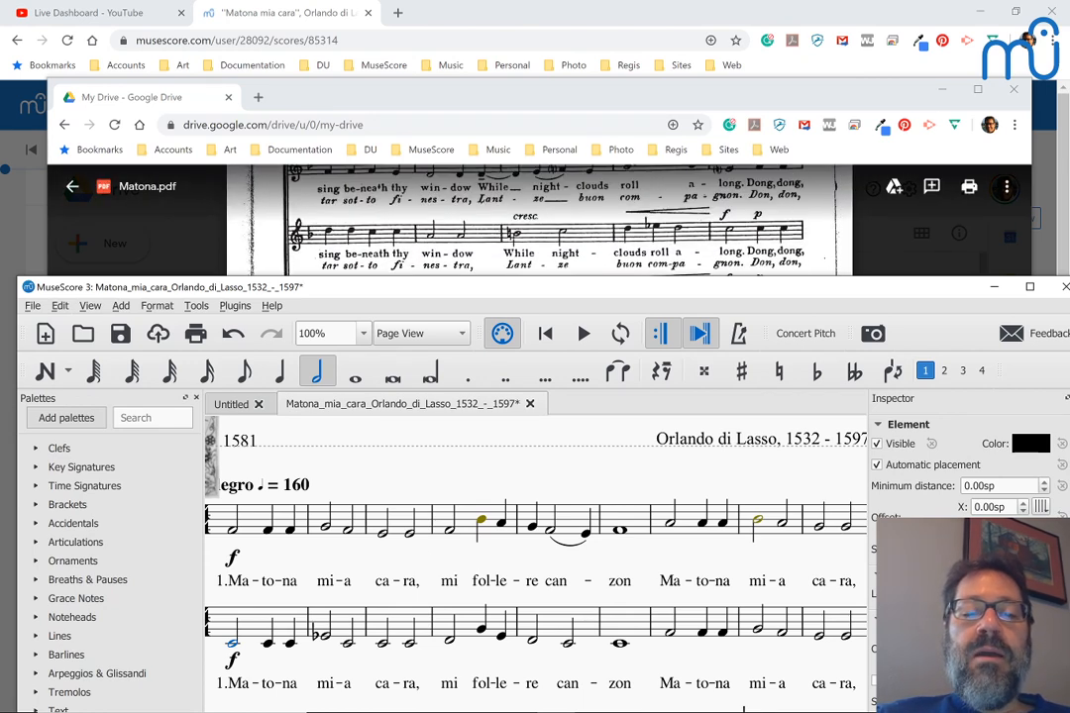
pyautogui.moveTo(408, 286); pyautogui.dragTo(431, 206)
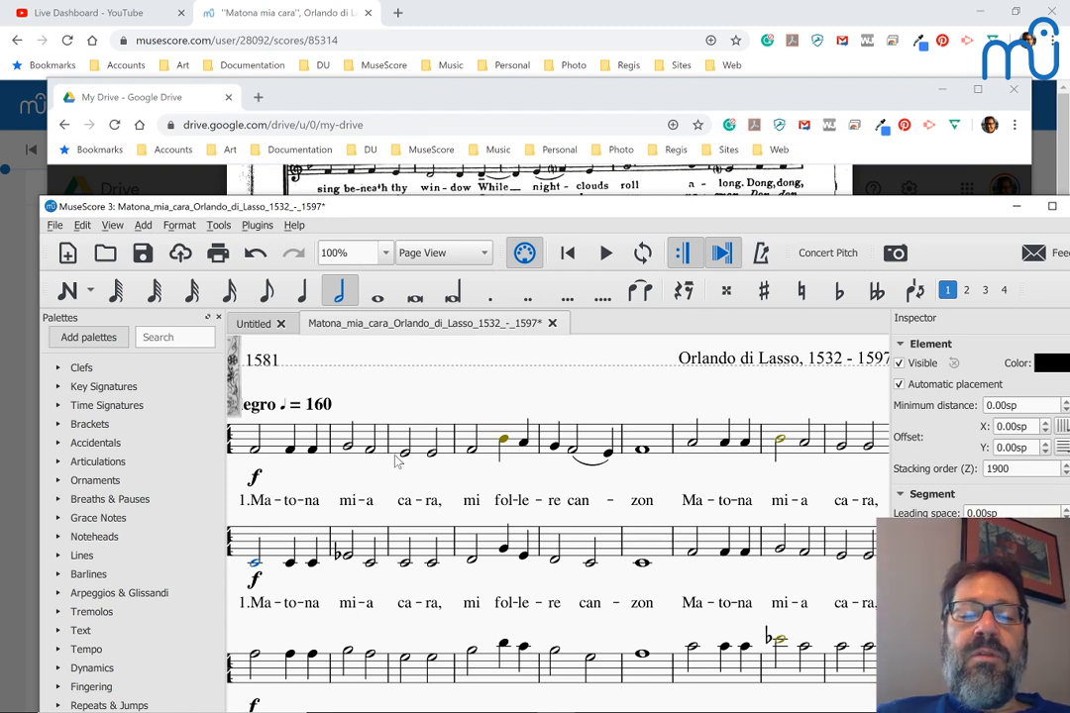
pyautogui.scroll(-6, 426, 451)
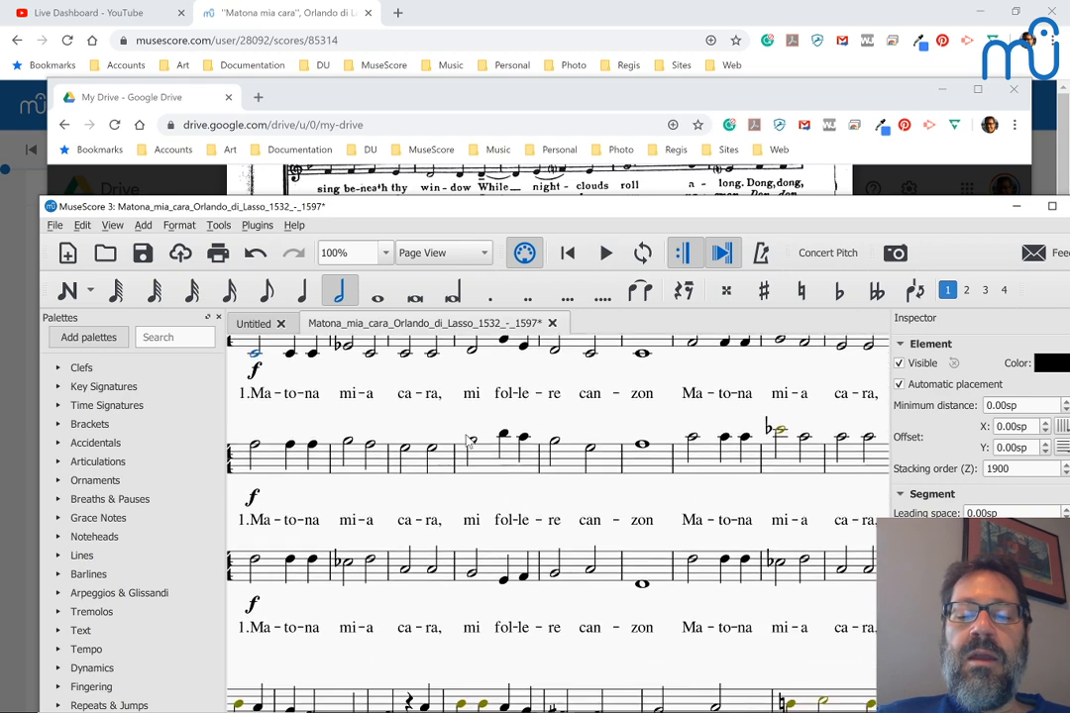
pyautogui.scroll(-10, 467, 442)
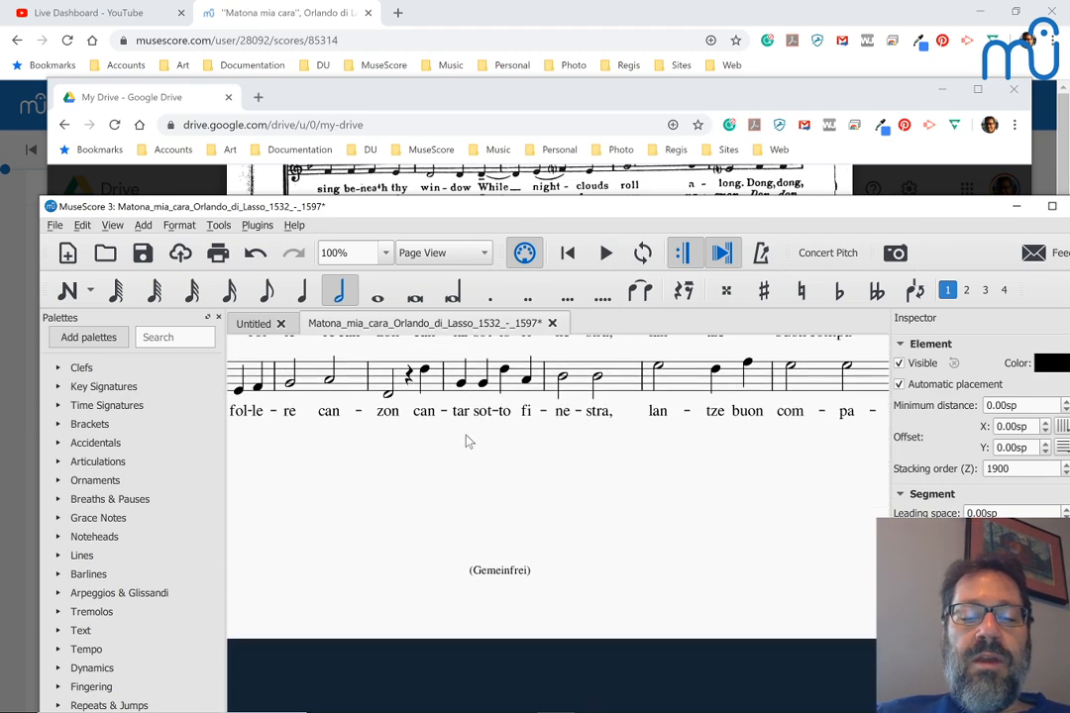
pyautogui.scroll(15, 467, 442)
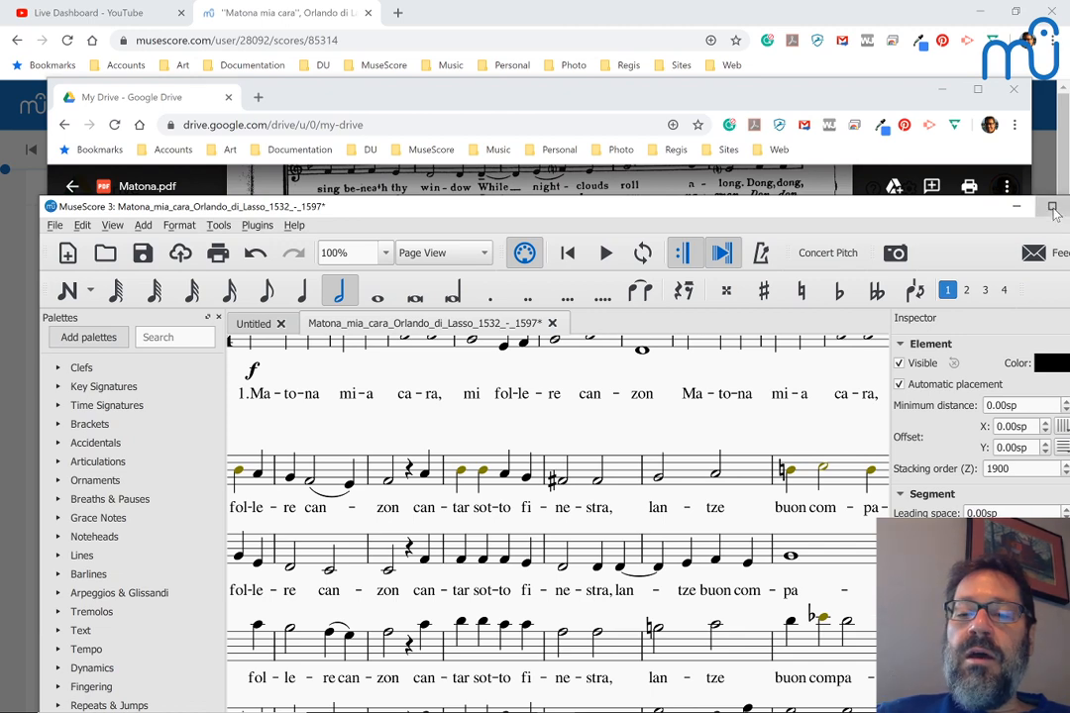
pyautogui.click(1053, 207)
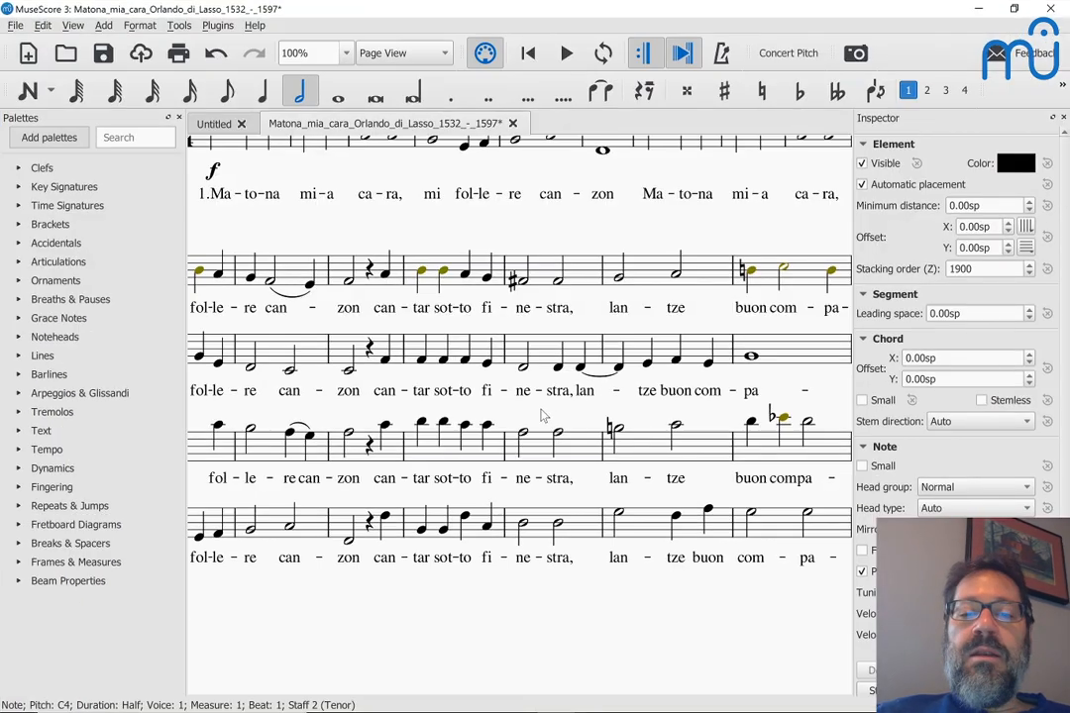
# Step: Zoom the score out to 58.8% to show two pages, then open the Start menu
pyautogui.scroll(-5, 543, 416)
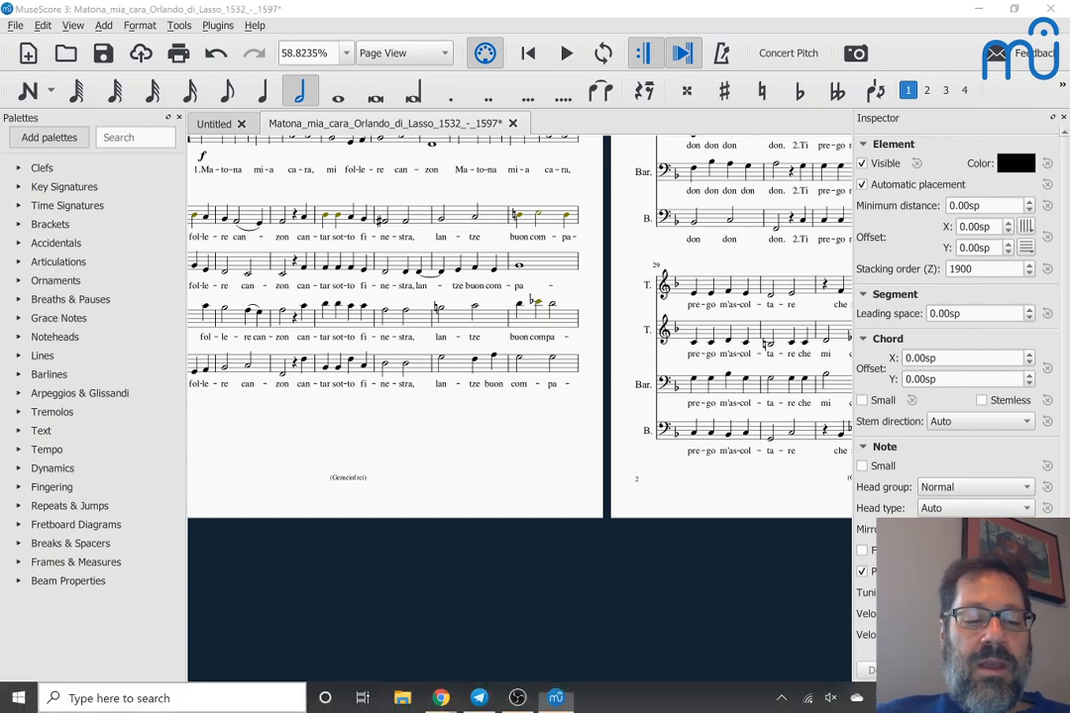
pyautogui.click(14, 699)
pyautogui.press('Escape')
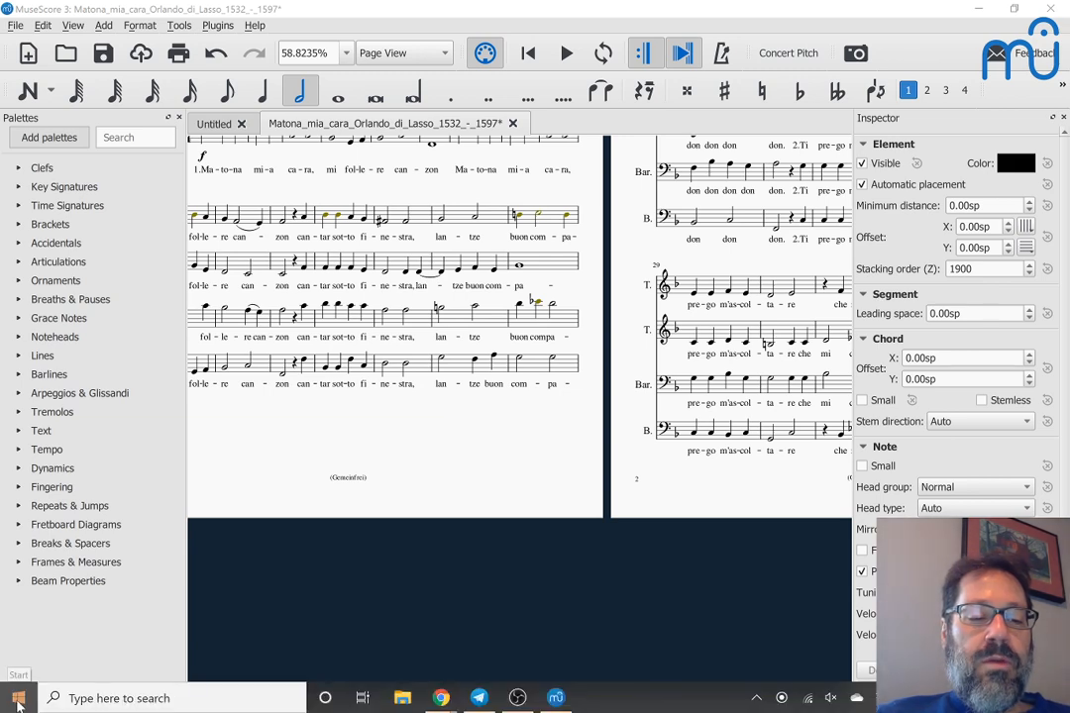
pyautogui.click(13, 699)
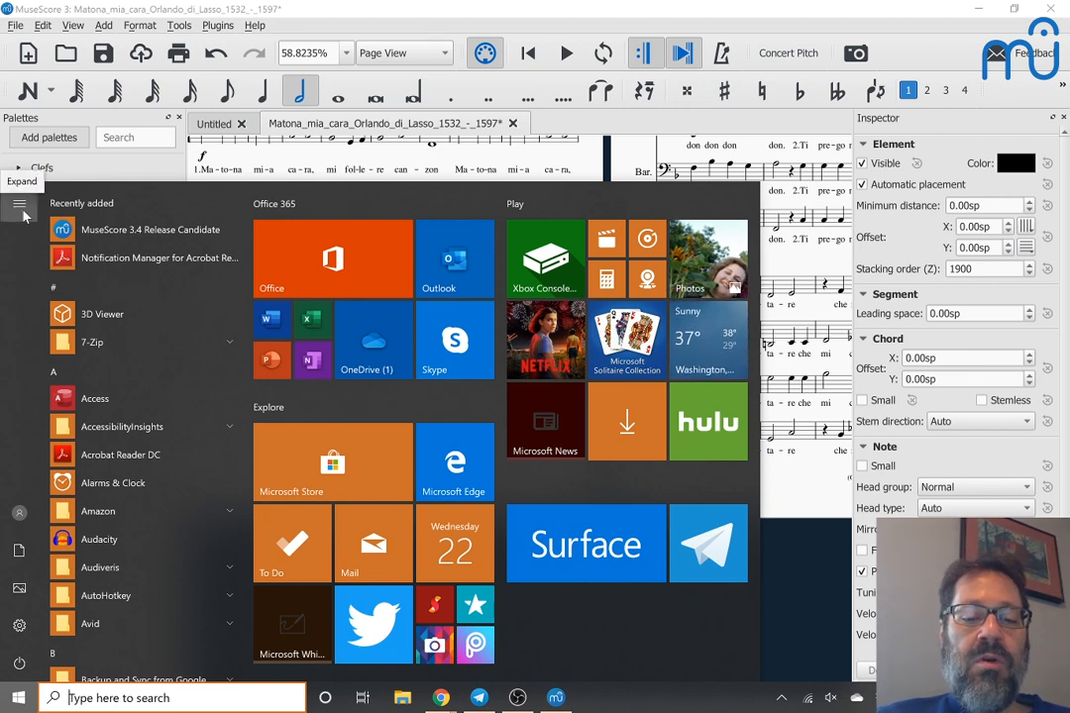
# Step: In File Explorer, open Documents > Apps, select the KeypressOSD script, then return to MuseScore
pyautogui.click(404, 698)
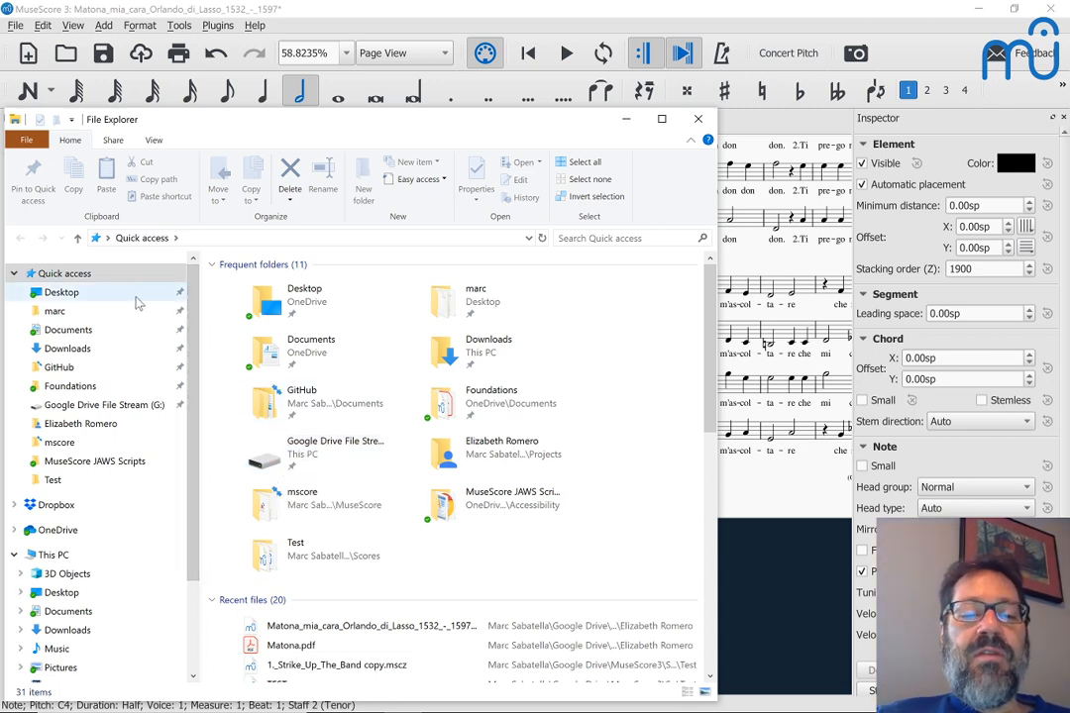
pyautogui.doubleClick(305, 349)
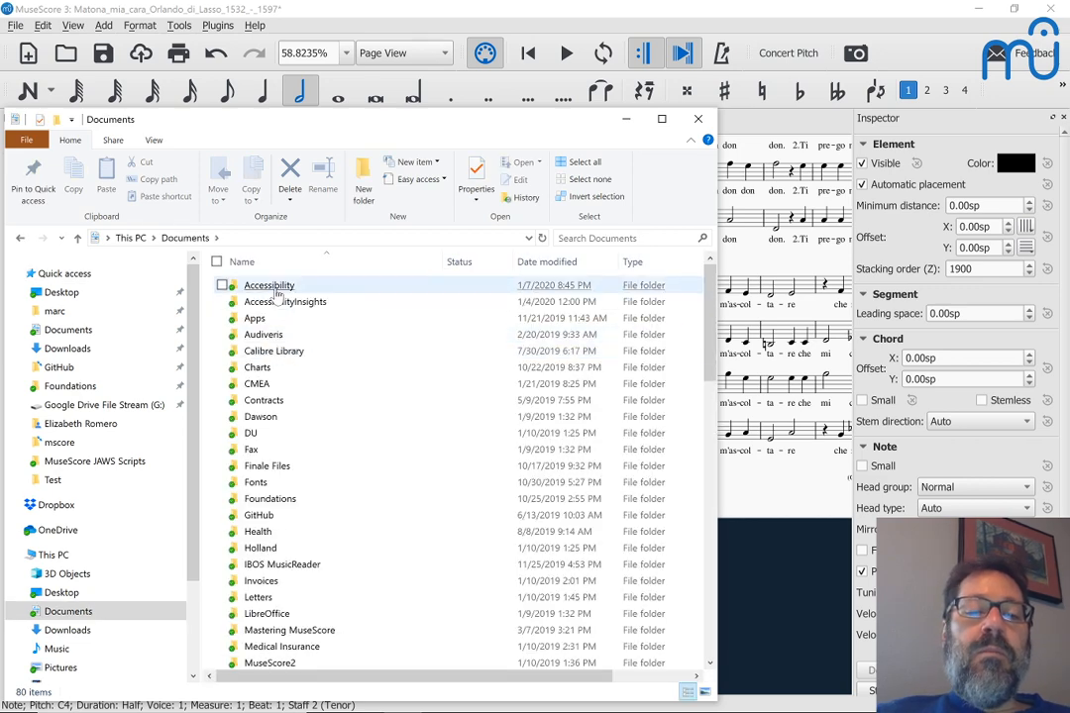
pyautogui.click(252, 319)
pyautogui.doubleClick(249, 322)
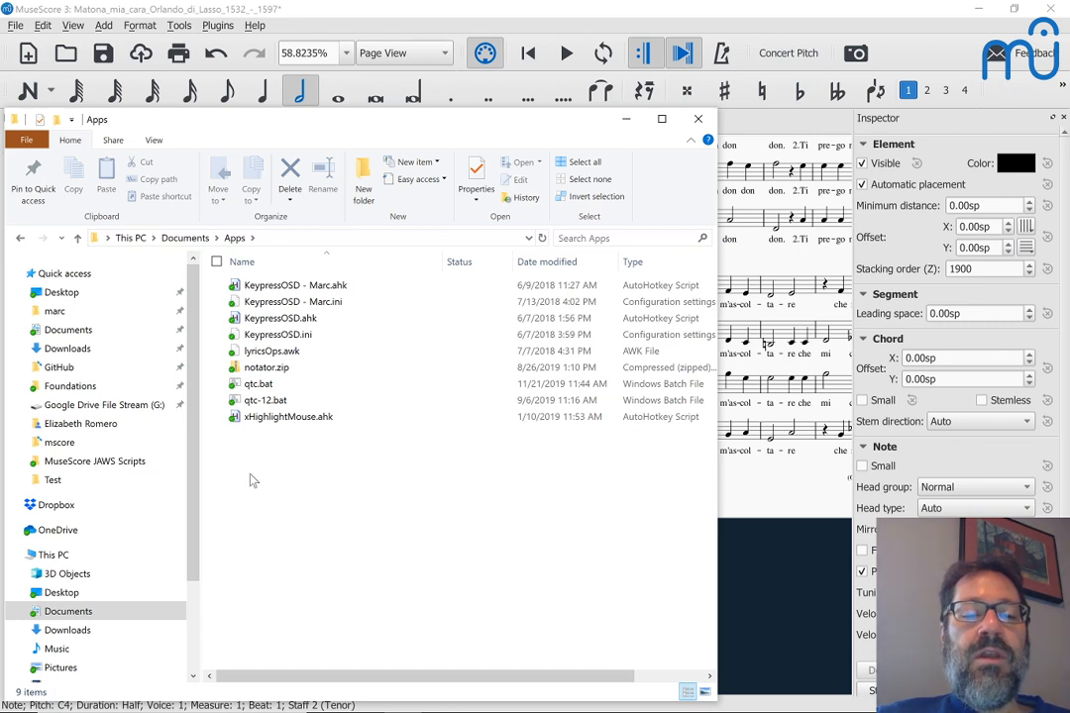
pyautogui.click(286, 286)
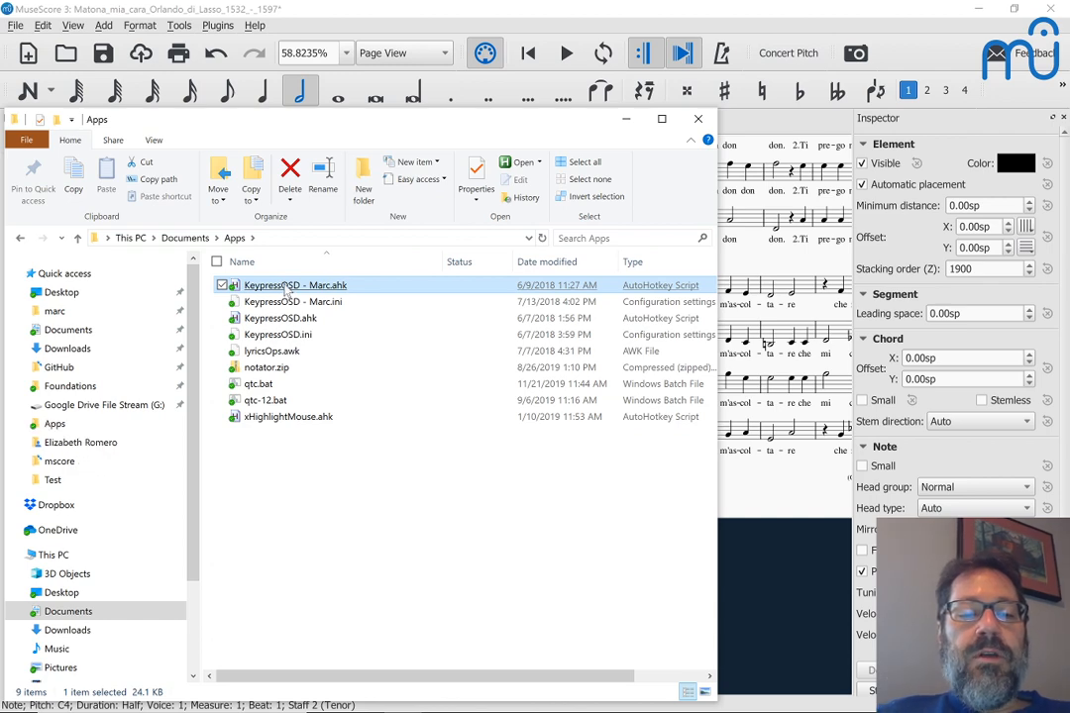
pyautogui.hotkey('alt', 'Tab')
pyautogui.scroll(2, 303, 436)
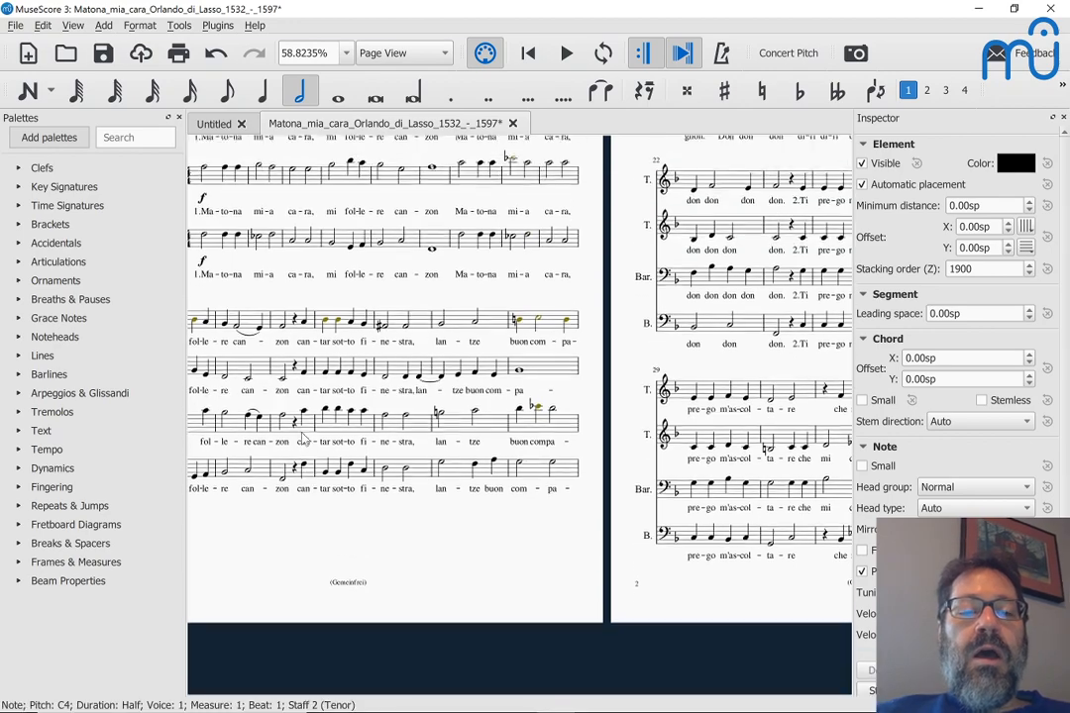
pyautogui.hscroll(-2, 303, 436)
pyautogui.hscroll(1, 302, 436)
pyautogui.hscroll(10, 302, 436)
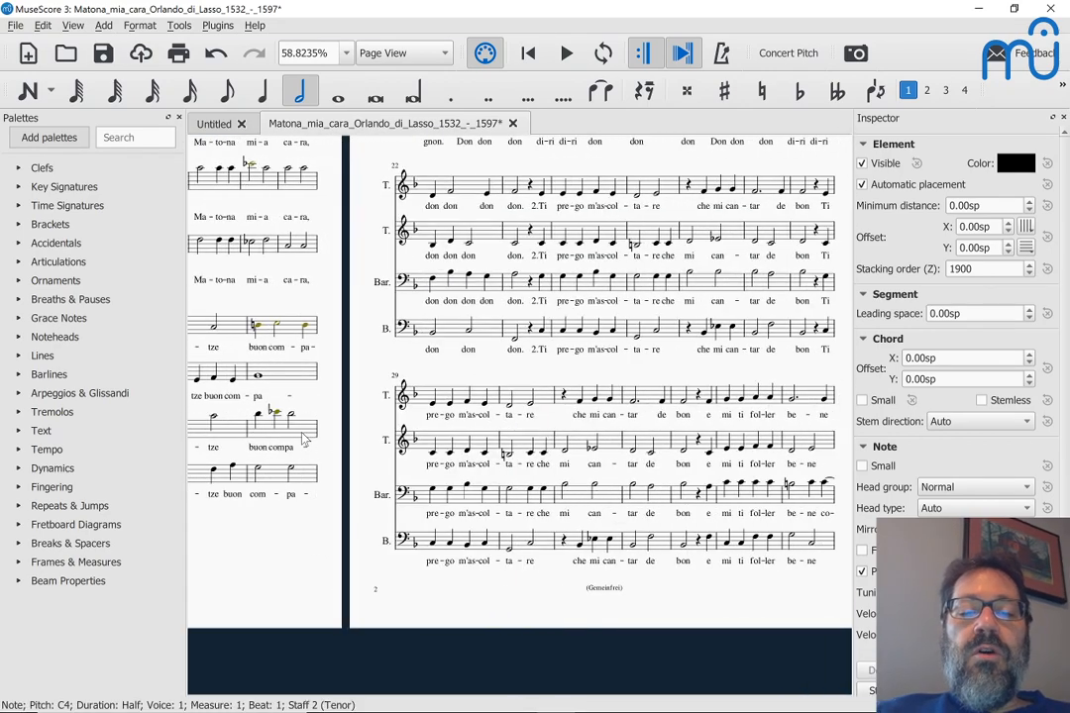
pyautogui.hscroll(10, 302, 439)
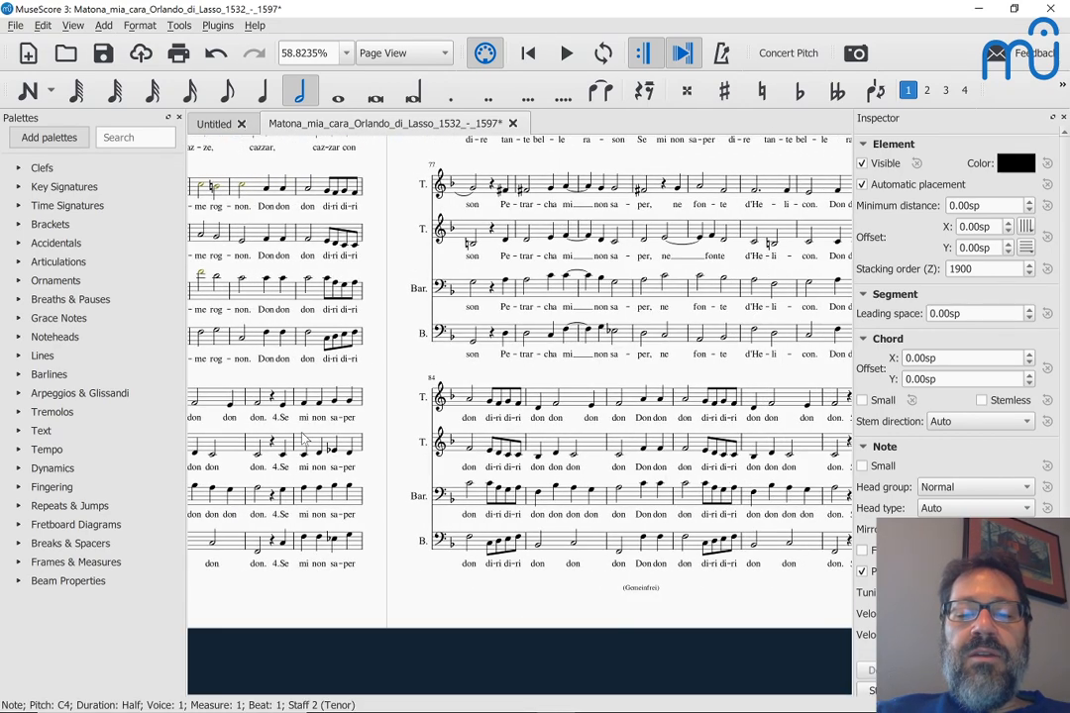
pyautogui.hscroll(10, 302, 439)
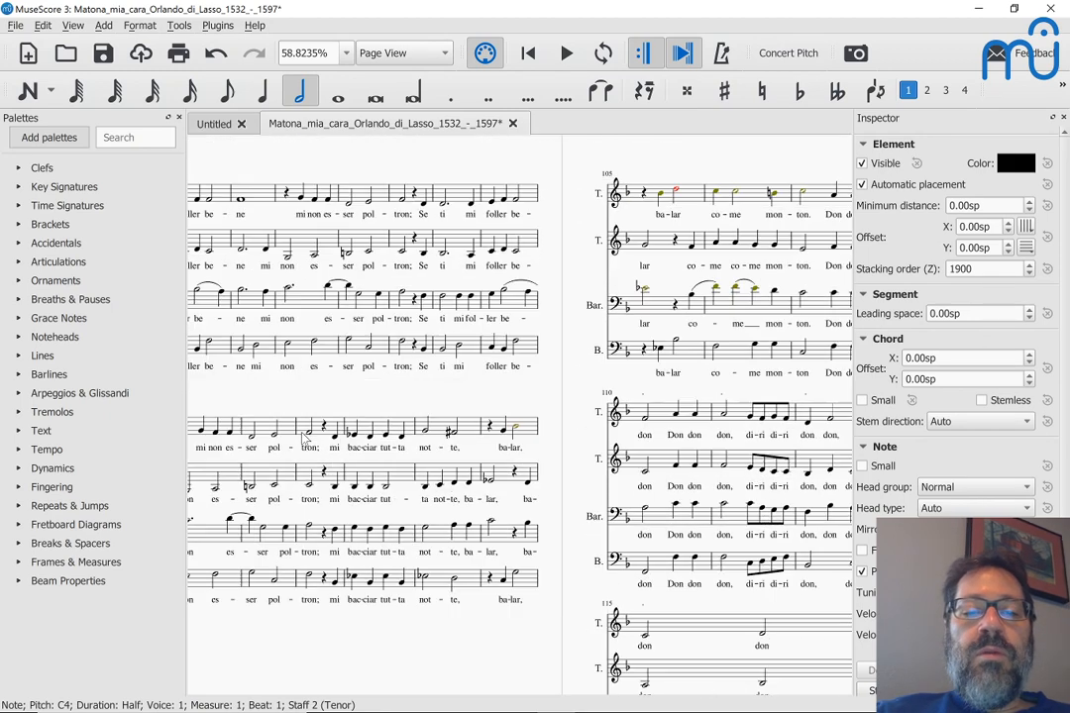
pyautogui.hscroll(3, 302, 436)
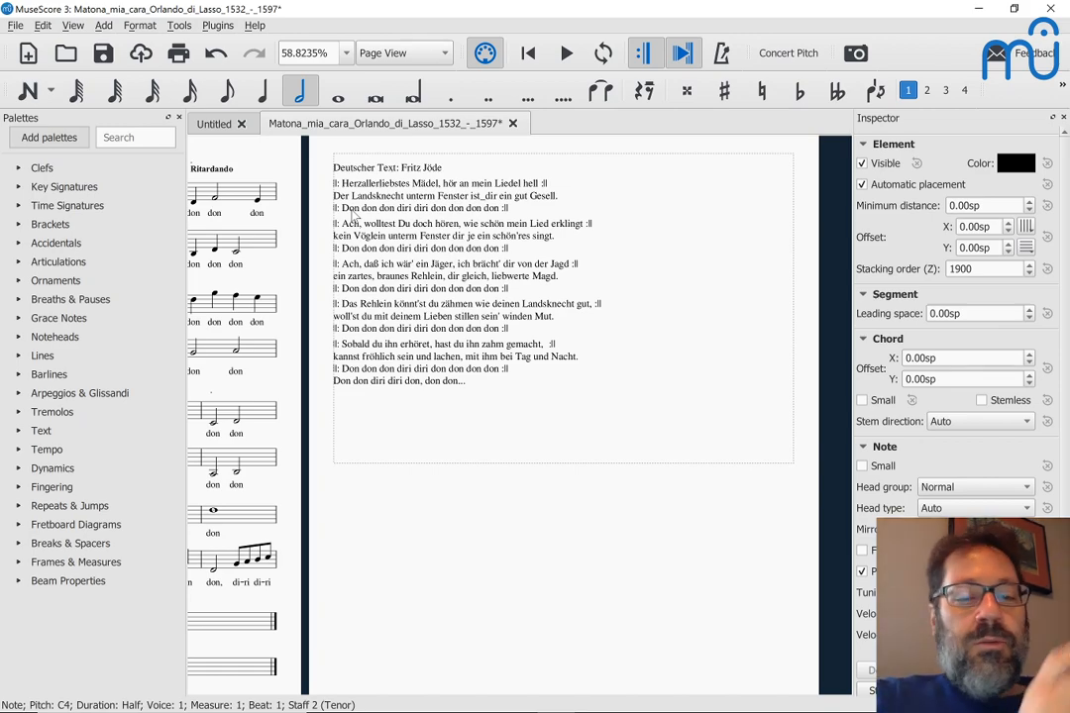
pyautogui.hscroll(-5, 367, 218)
pyautogui.hscroll(-15, 382, 220)
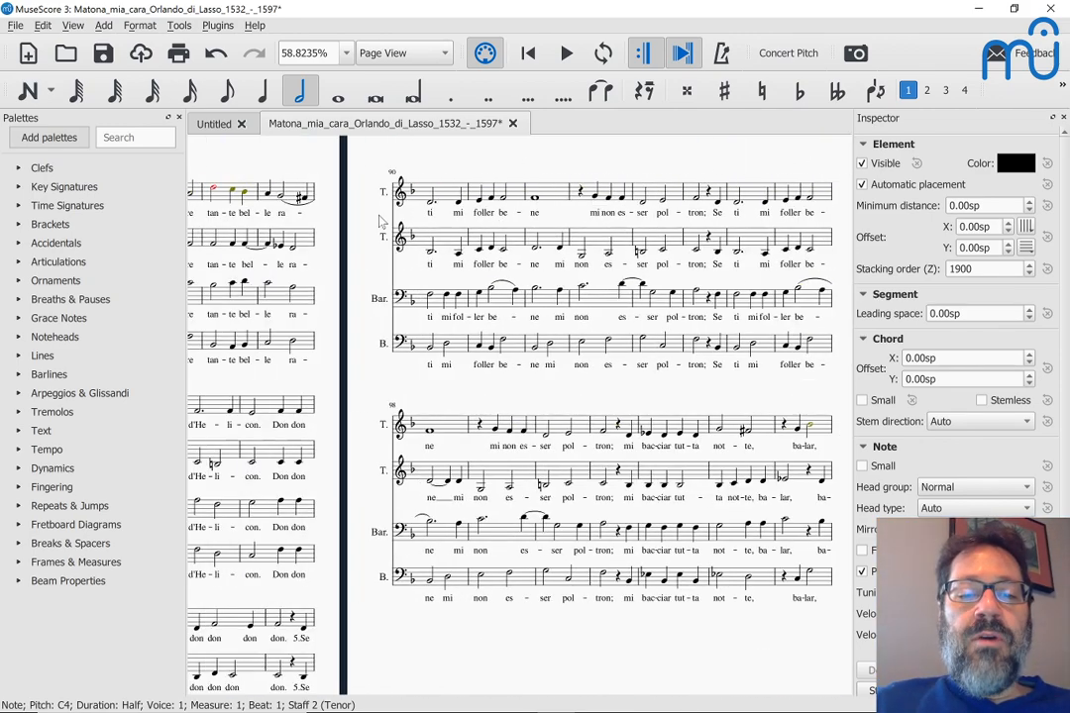
pyautogui.hscroll(-10, 382, 220)
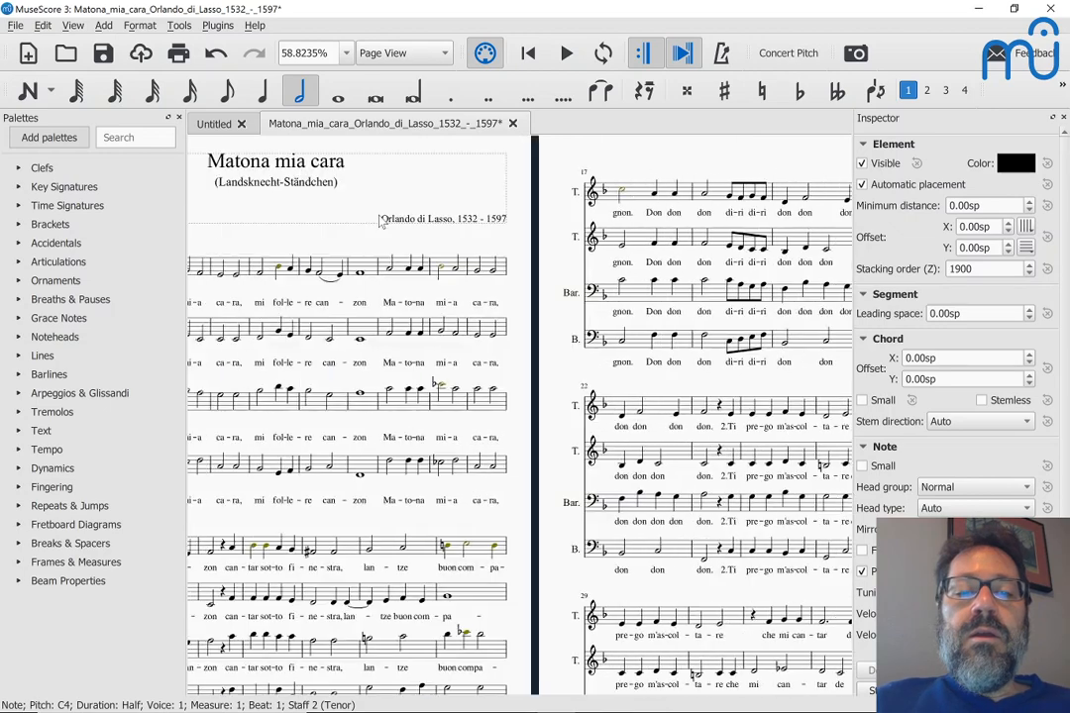
pyautogui.scroll(-3, 382, 222)
pyautogui.hscroll(10, 381, 220)
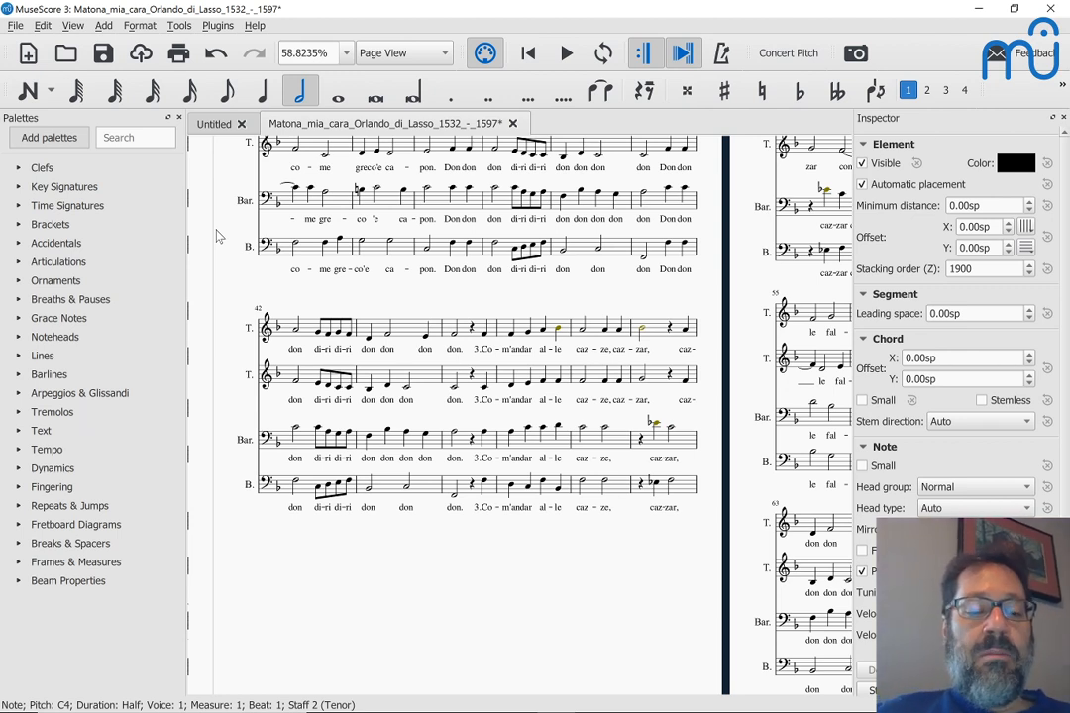
pyautogui.hscroll(-10, 218, 236)
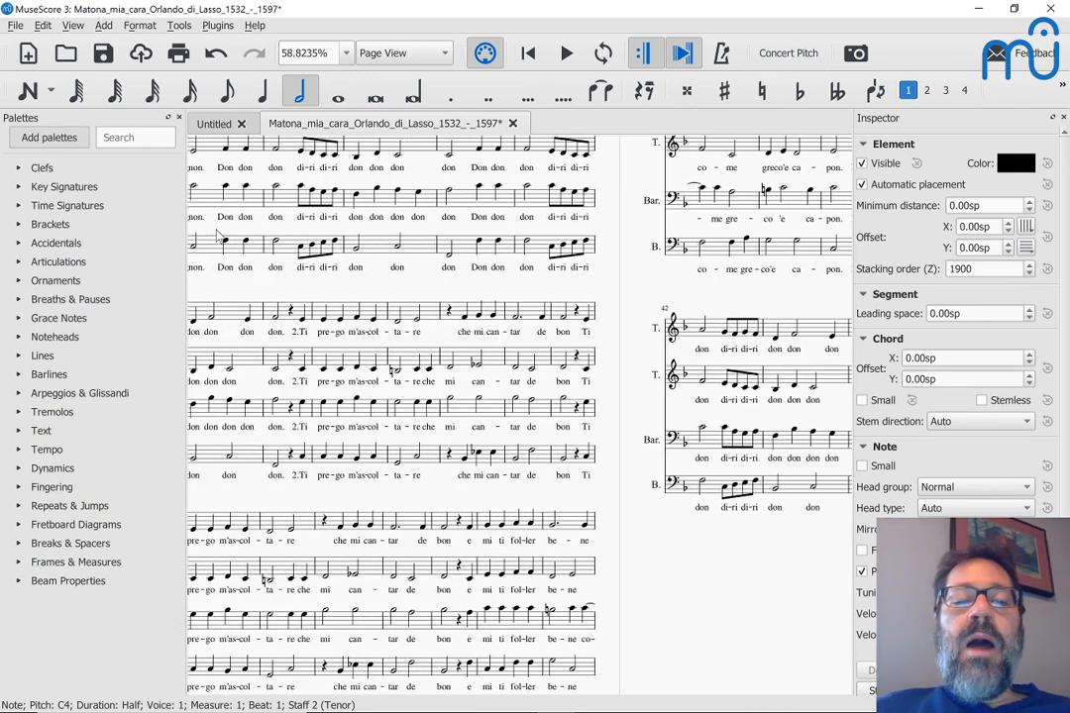
pyautogui.press('shift')
pyautogui.press('shift')
pyautogui.press('shift')
pyautogui.press('shift')
pyautogui.press('shift')
pyautogui.hscroll(-5, 218, 236)
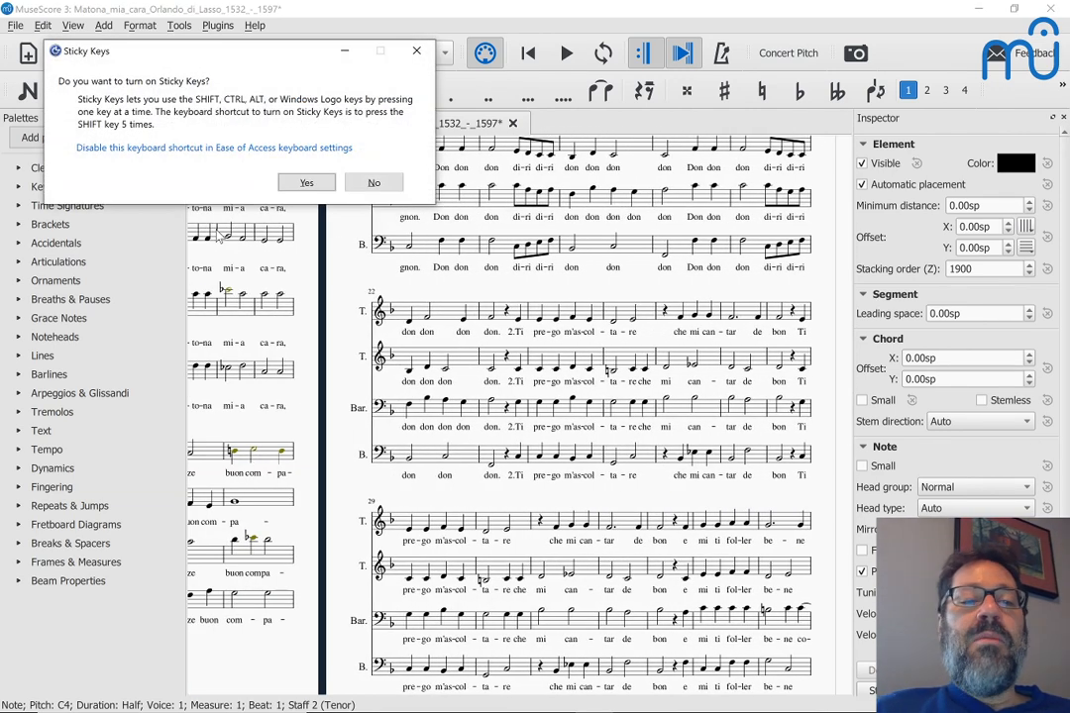
# Step: Start a new score titled 'Matona Mia Cara' with composer Orlando di Lasso
pyautogui.click(374, 184)
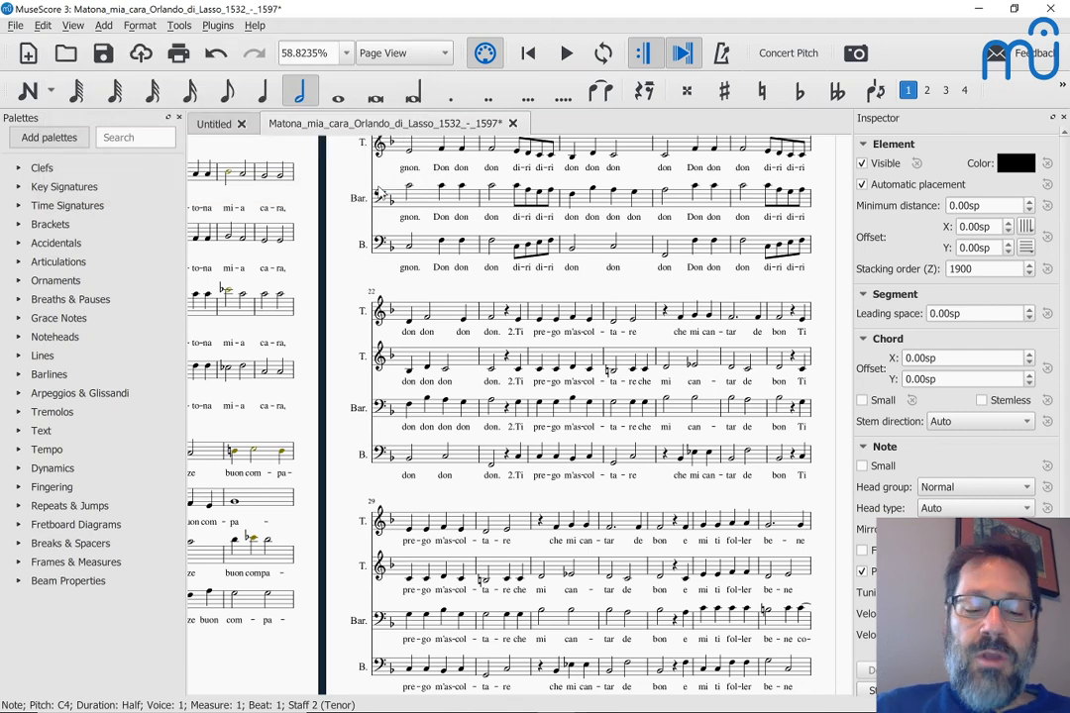
pyautogui.hotkey('ctrl', 'n')
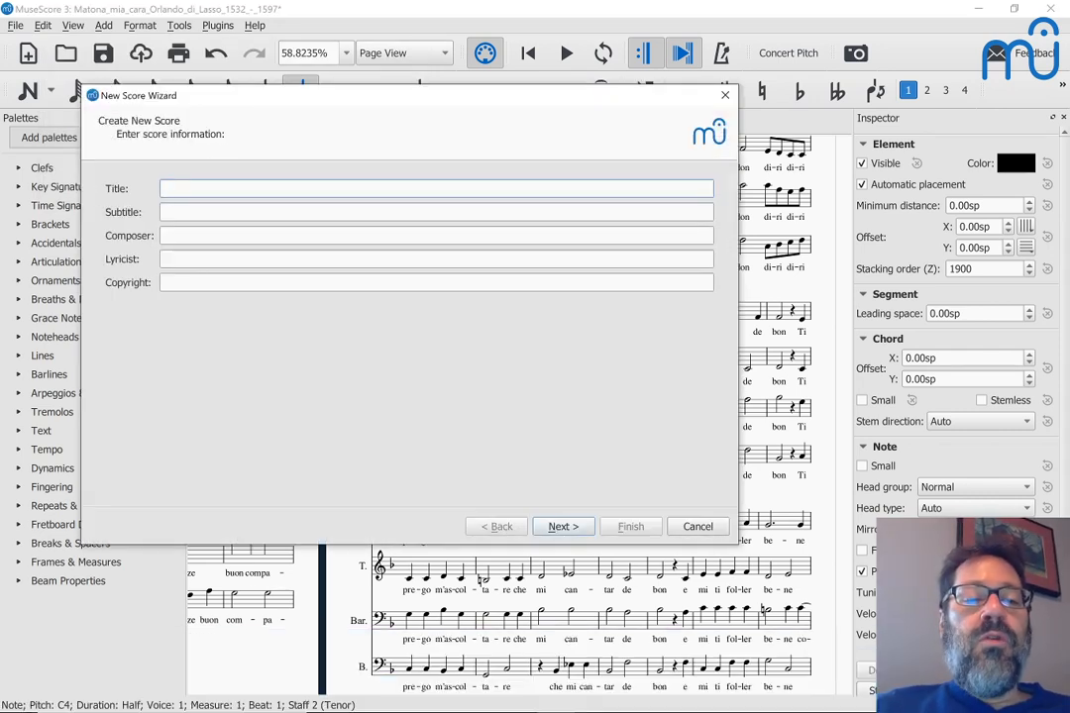
pyautogui.write('Maton')
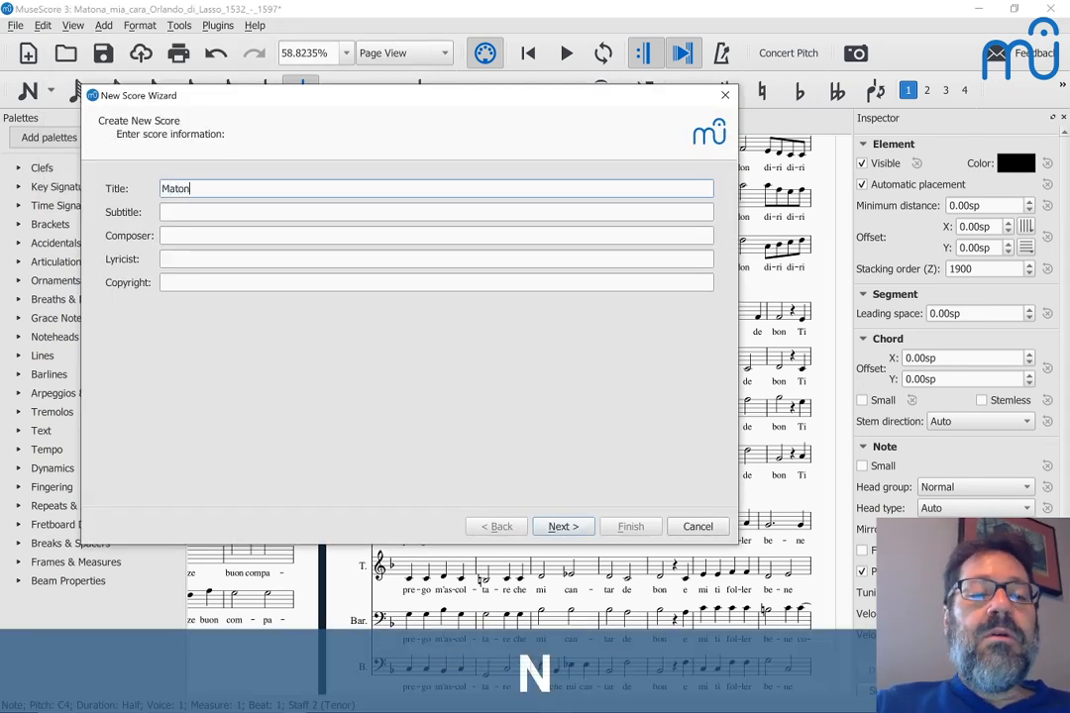
pyautogui.write('a Mia ')
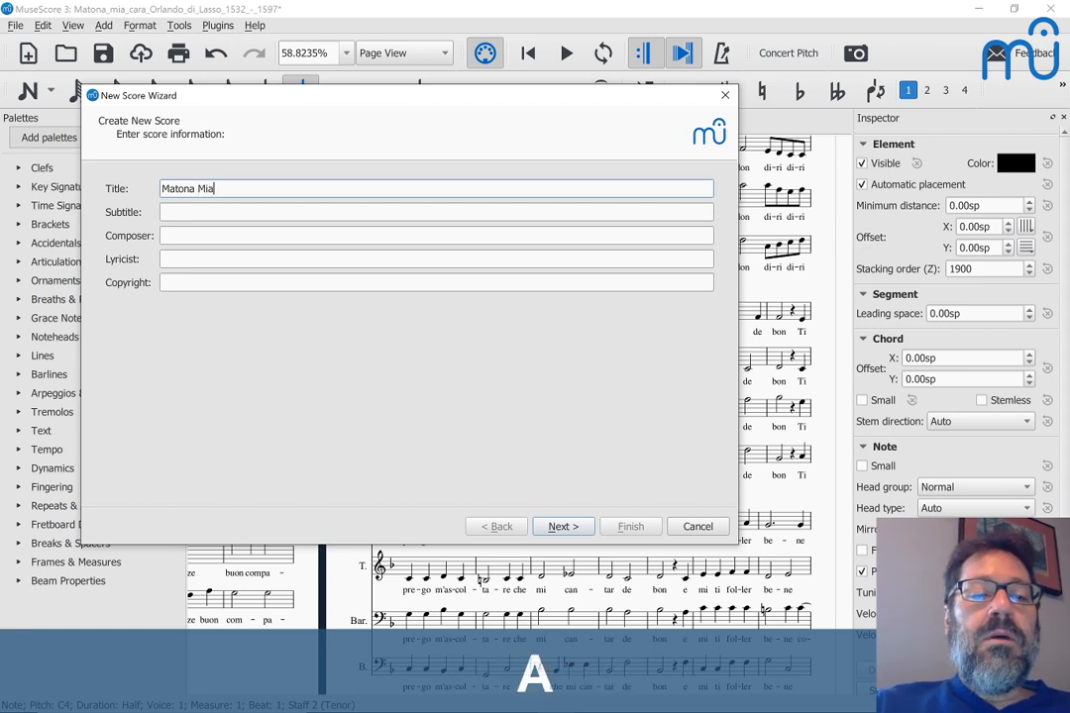
pyautogui.write('Cara')
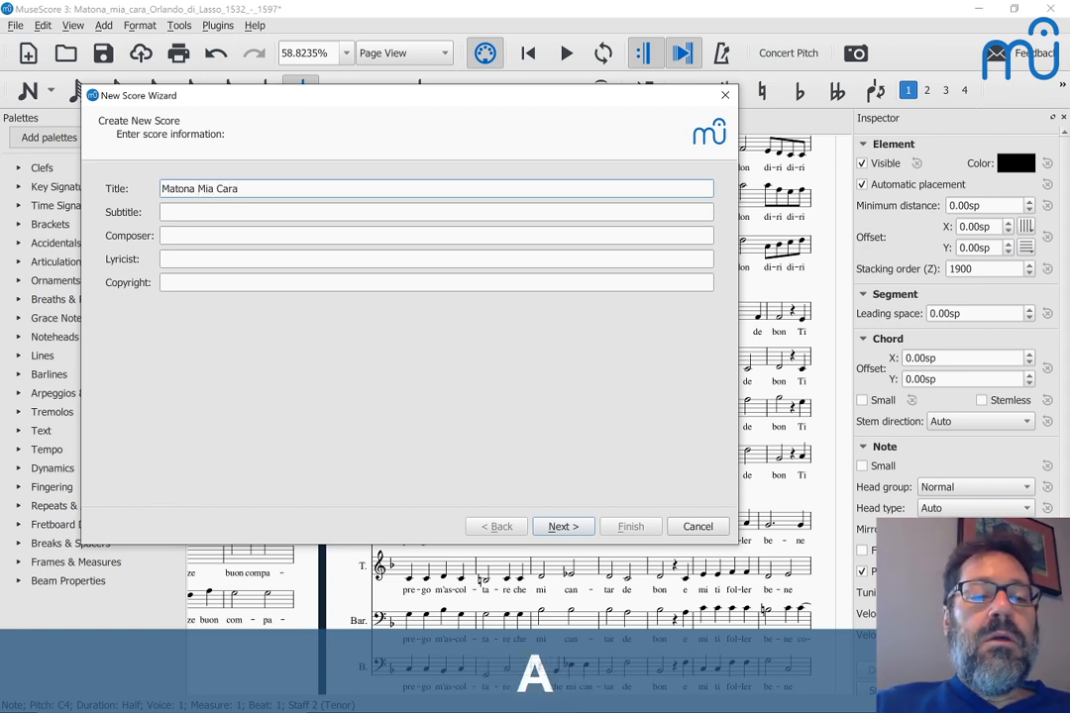
pyautogui.press('Tab')
pyautogui.press('Tab')
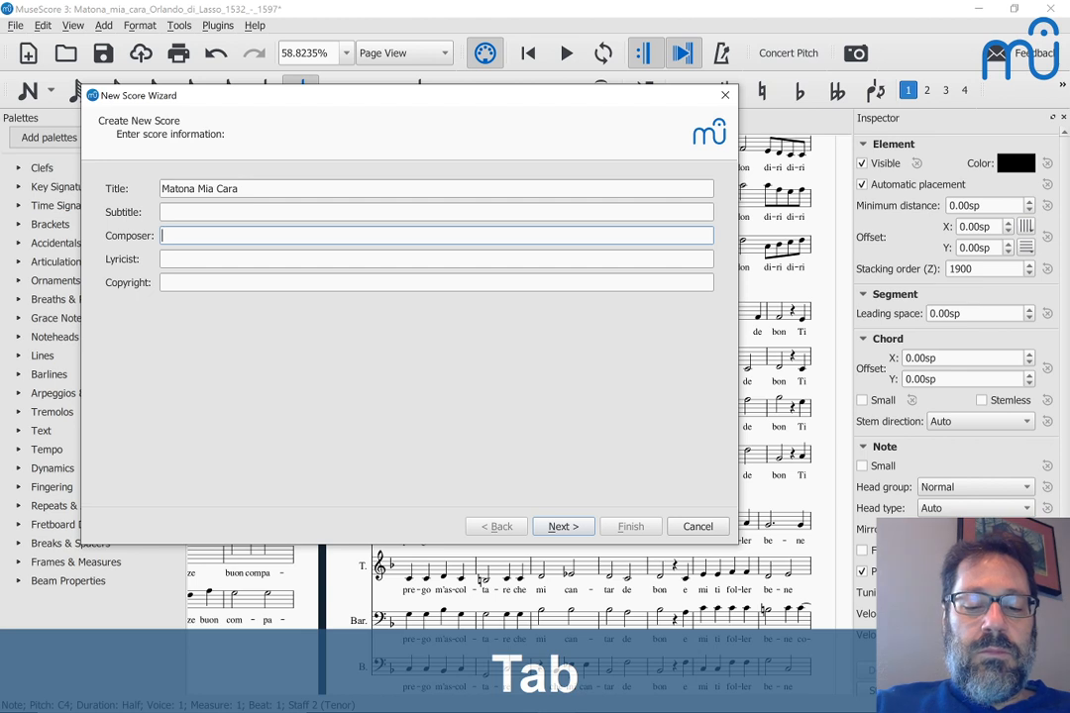
pyautogui.write('Orlando')
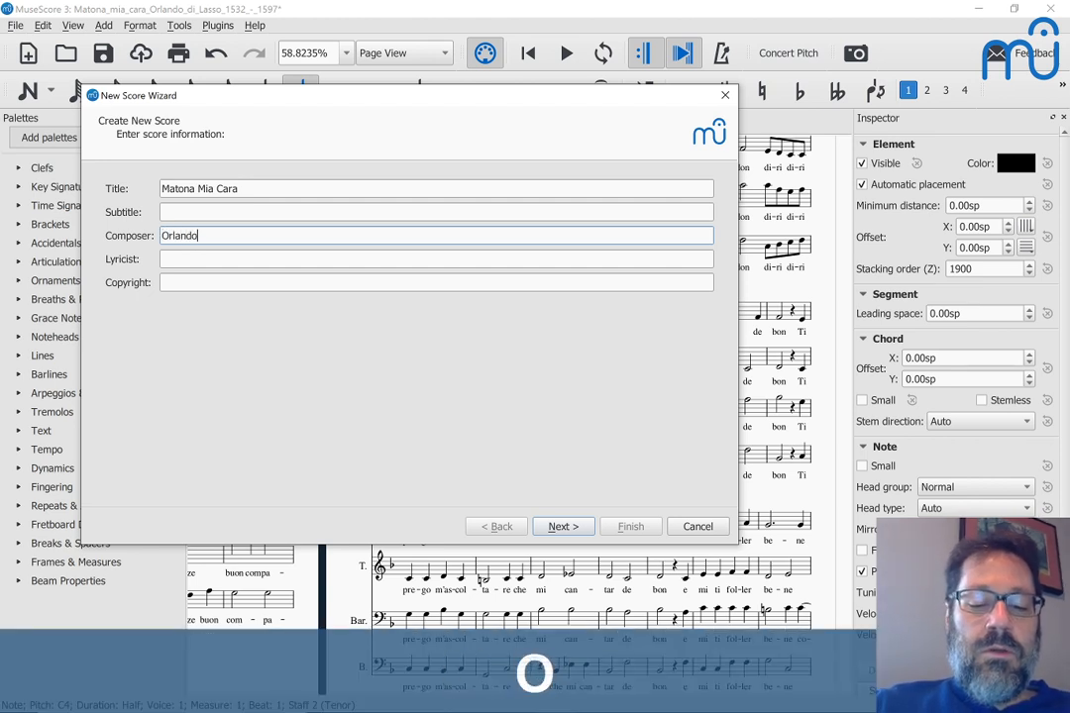
pyautogui.write(' di Las')
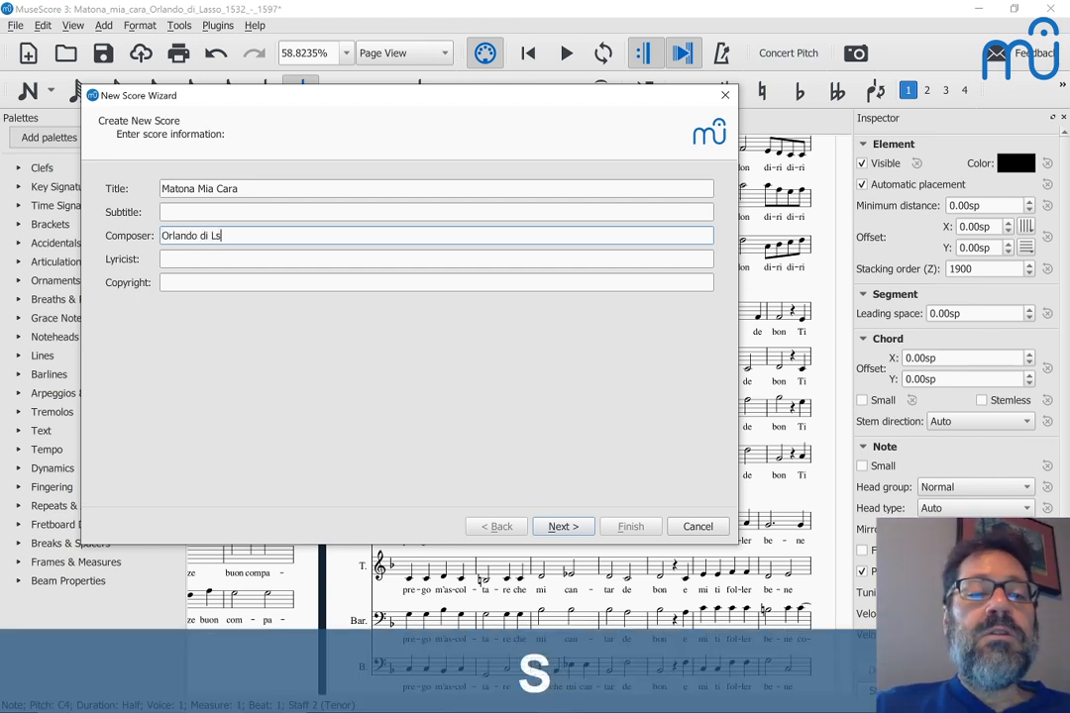
pyautogui.write('s')
pyautogui.press('BackSpace')
pyautogui.press('BackSpace')
pyautogui.write('ass')
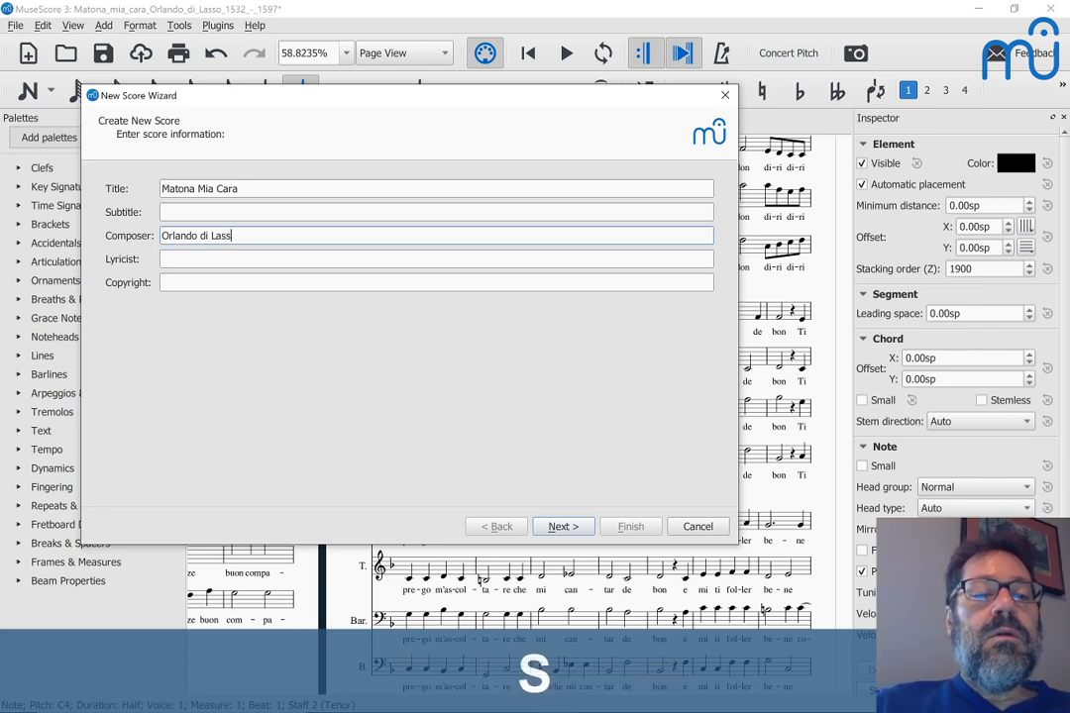
pyautogui.write('o')
# Step: Choose the Treble Clef template and finish with the default 4/4 settings
pyautogui.press('Return')
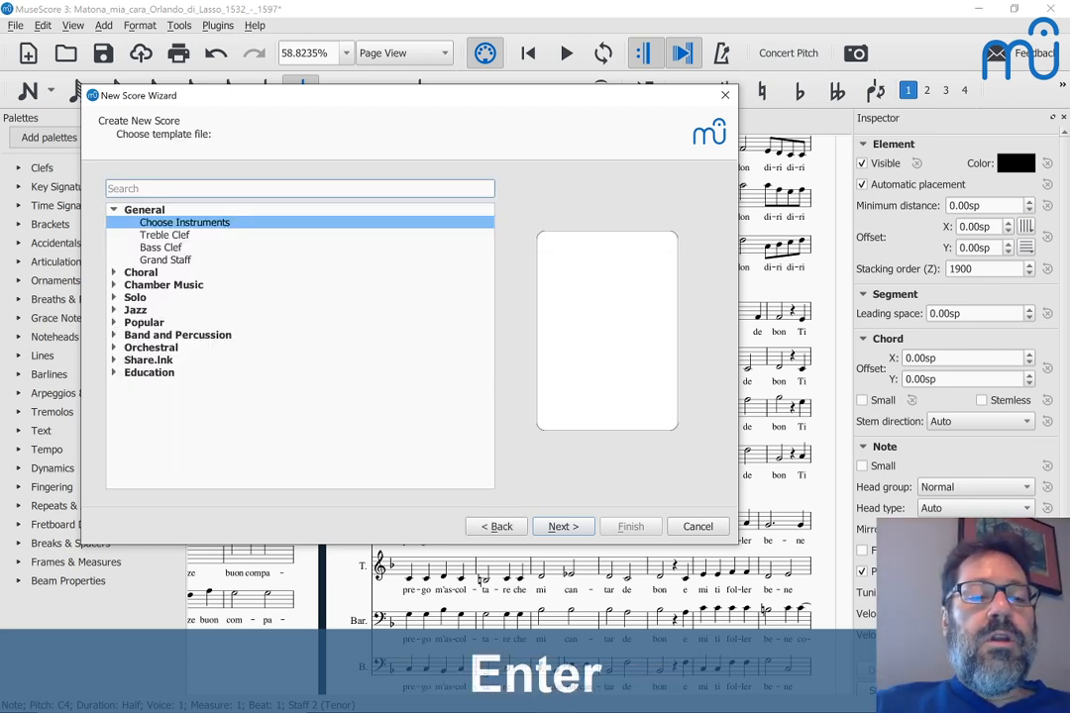
pyautogui.press('Down')
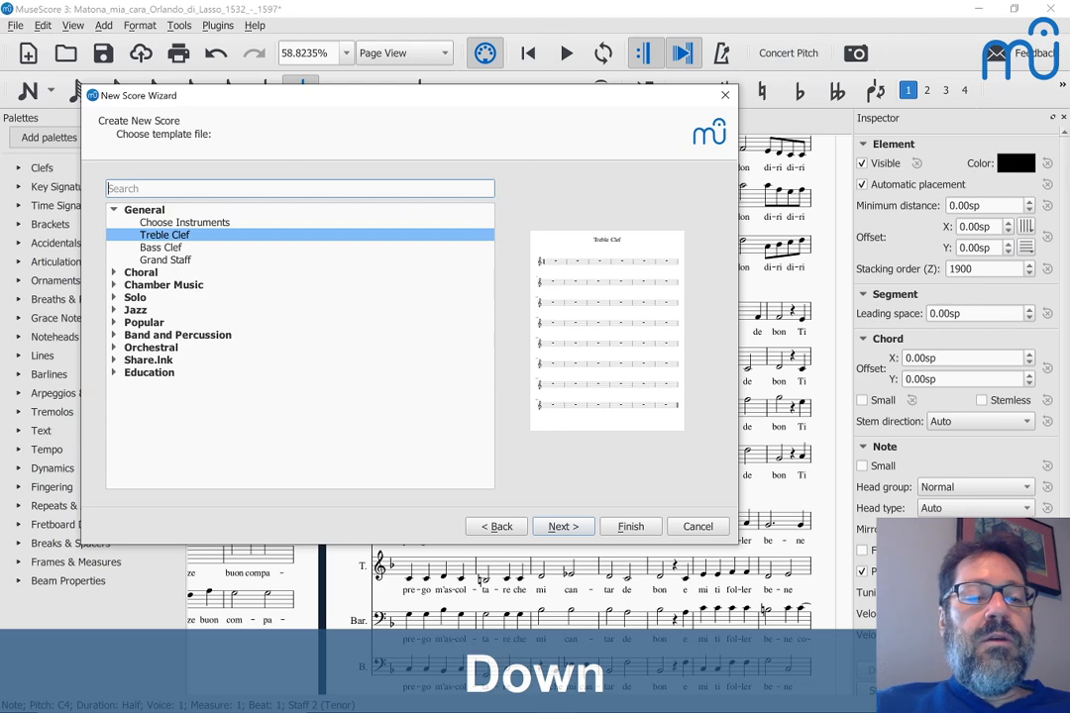
pyautogui.press('Return')
pyautogui.press('Return')
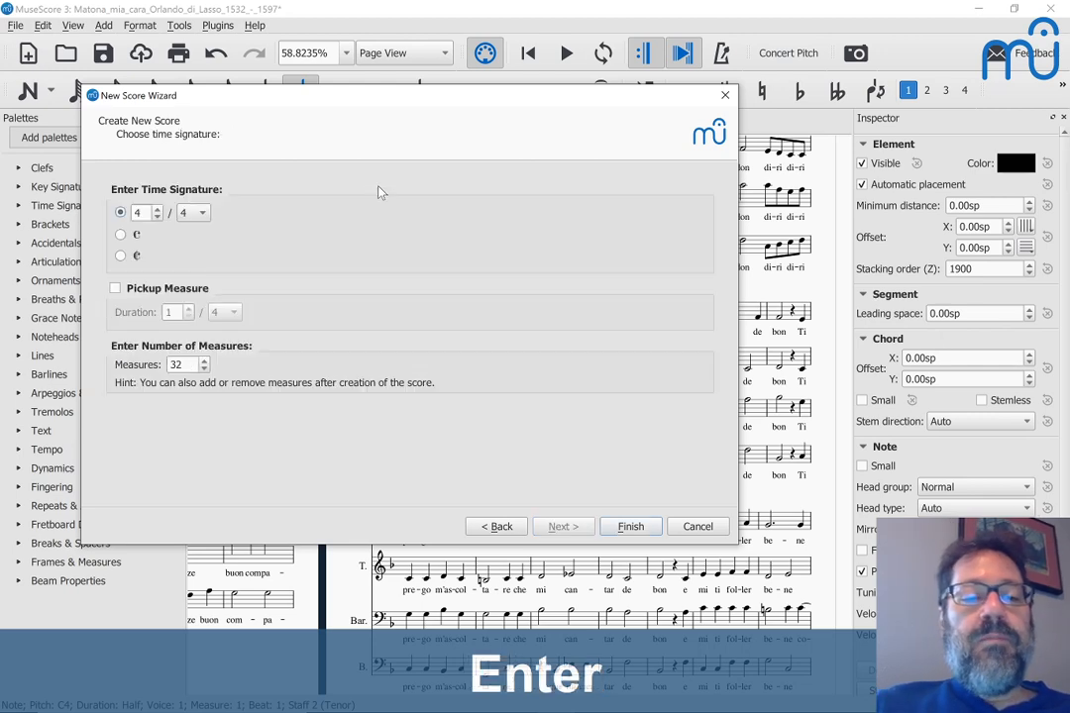
pyautogui.press('Return')
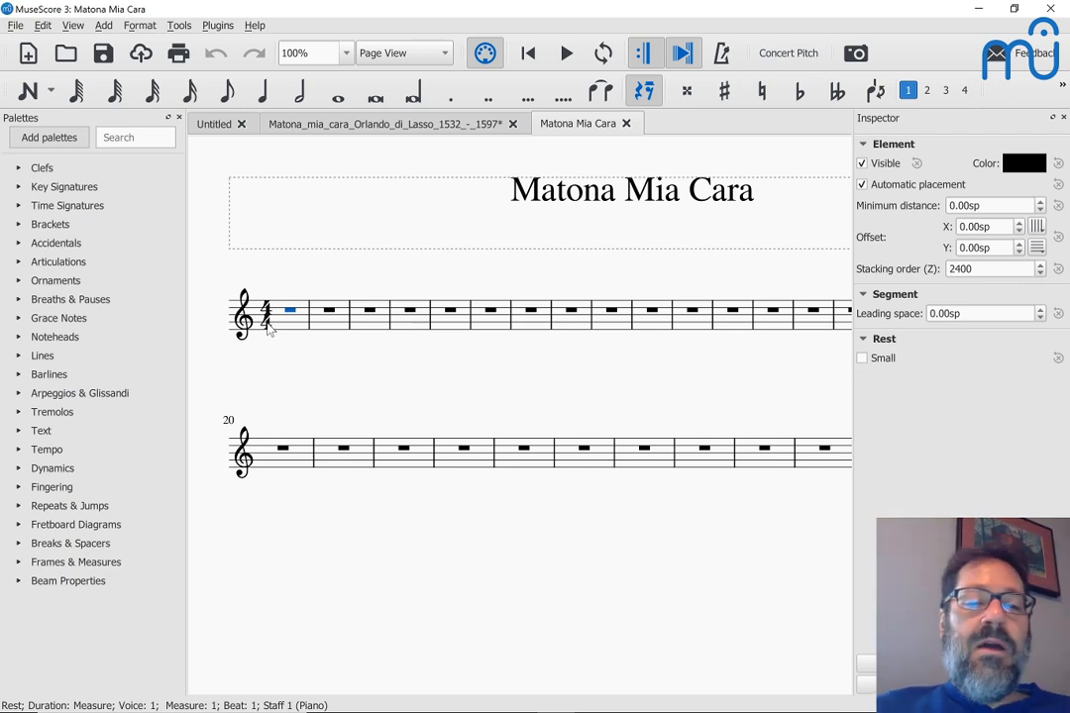
pyautogui.hotkey('alt', 'Tab')
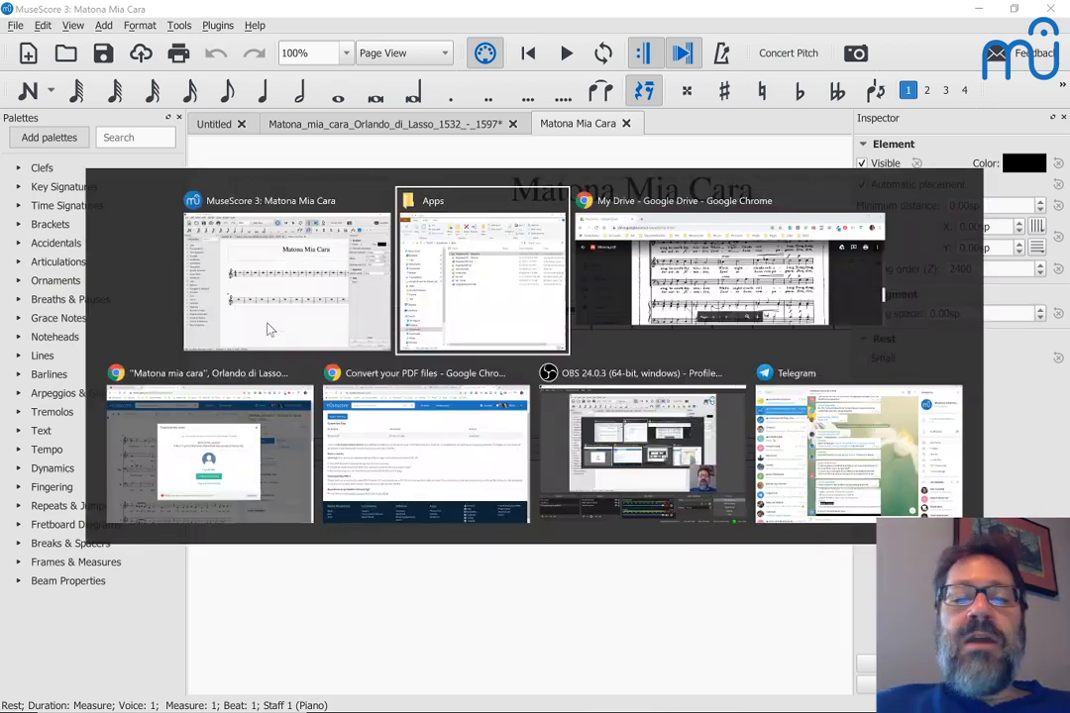
pyautogui.scroll(8, 540, 297)
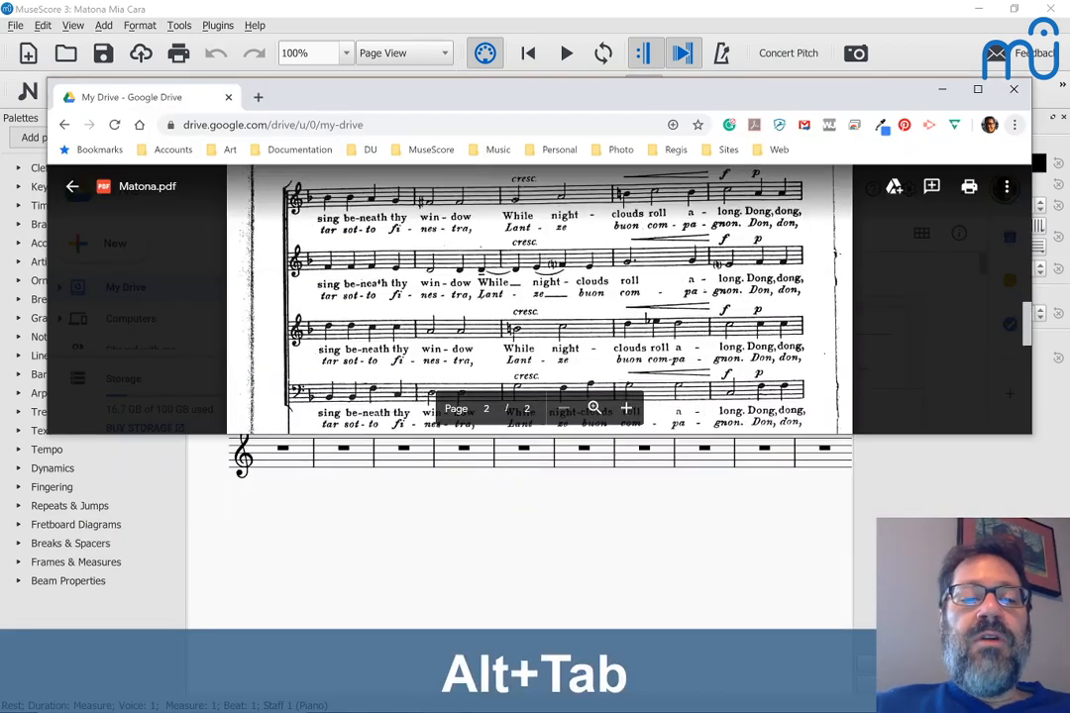
pyautogui.scroll(6, 541, 297)
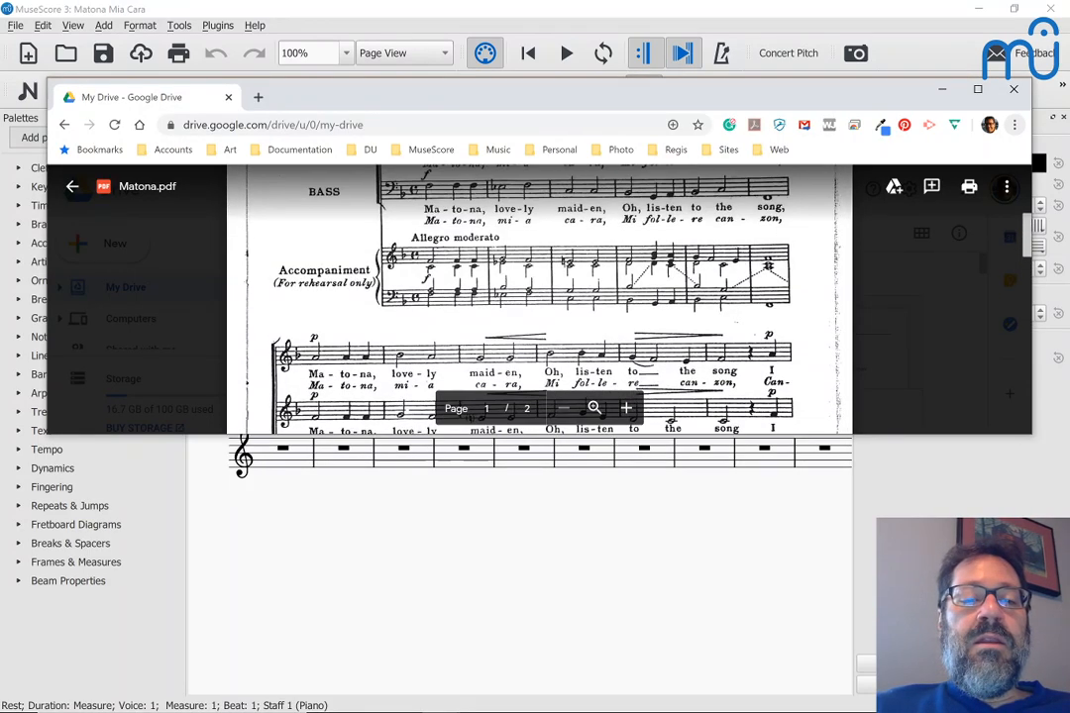
pyautogui.scroll(2, 540, 297)
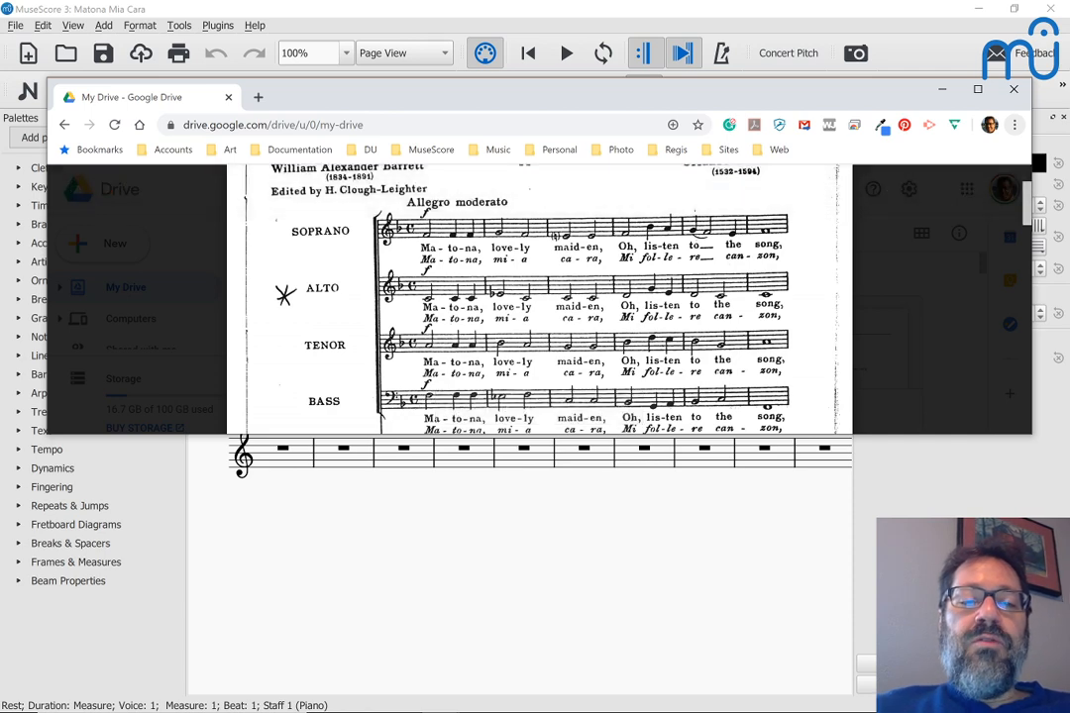
pyautogui.hotkey('alt', 'Tab')
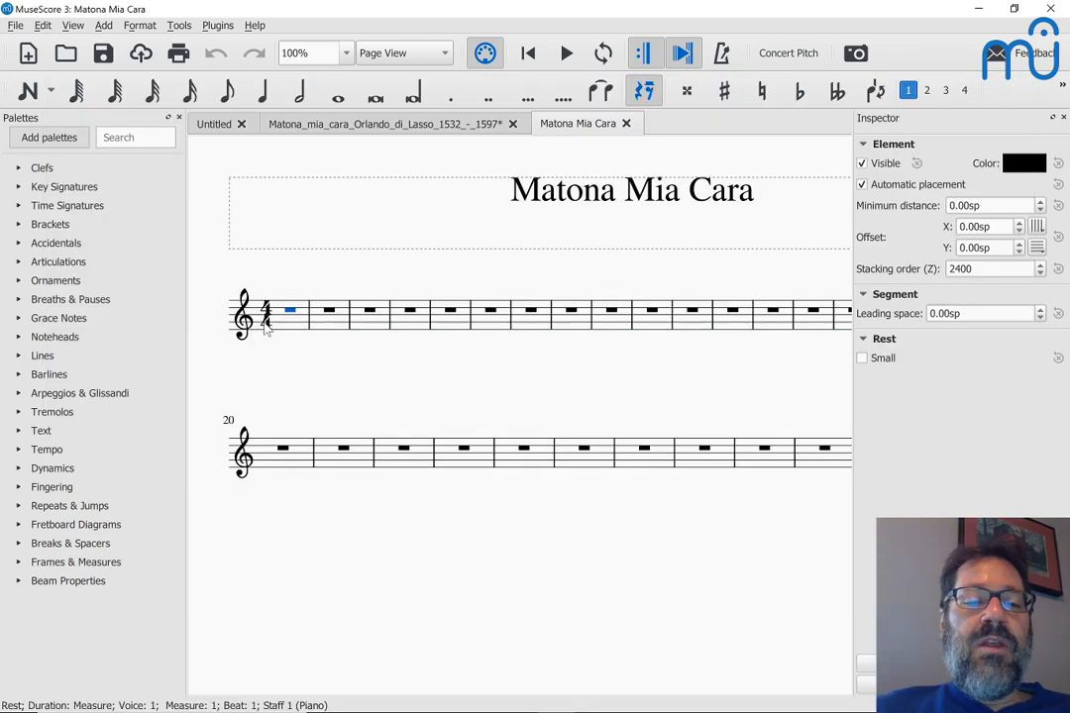
# Step: Apply the one-flat F major key signature, checking it against Matona.pdf in Chrome
pyautogui.click(20, 188)
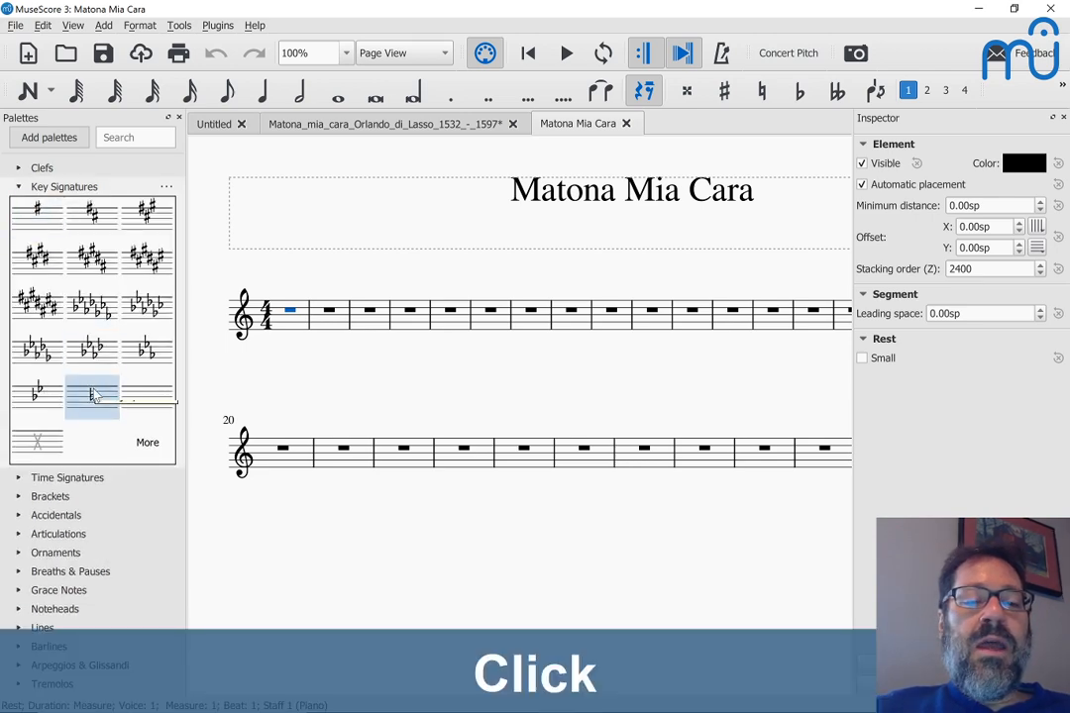
pyautogui.doubleClick(94, 396)
pyautogui.hotkey('alt', 'Tab')
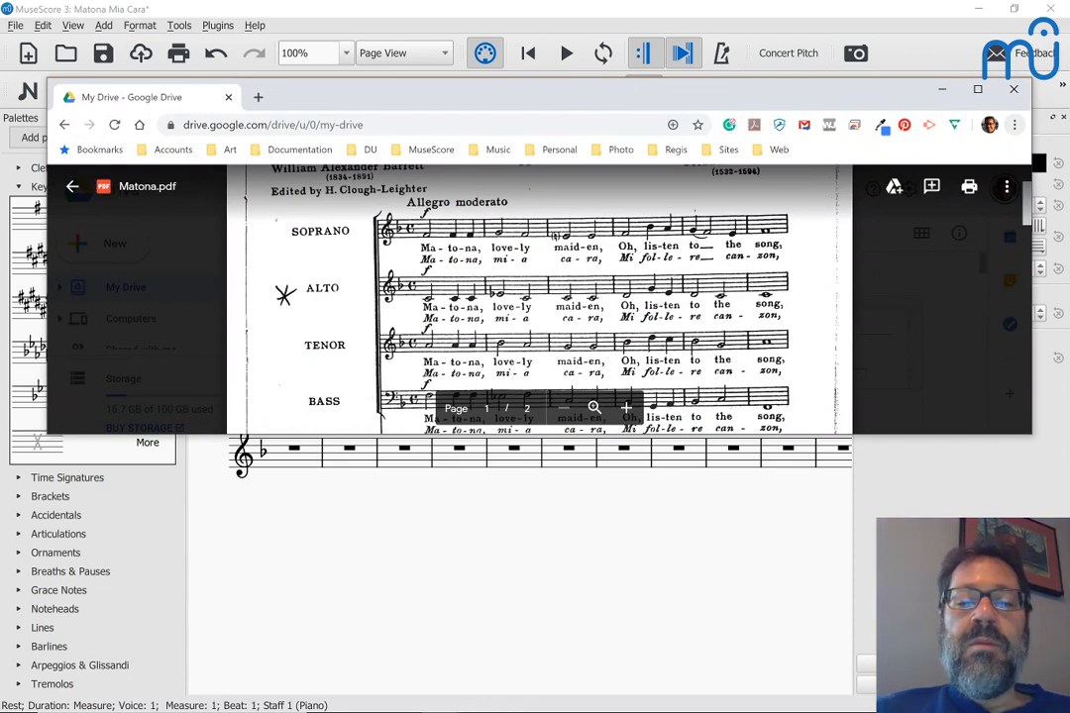
pyautogui.scroll(-1, 535, 297)
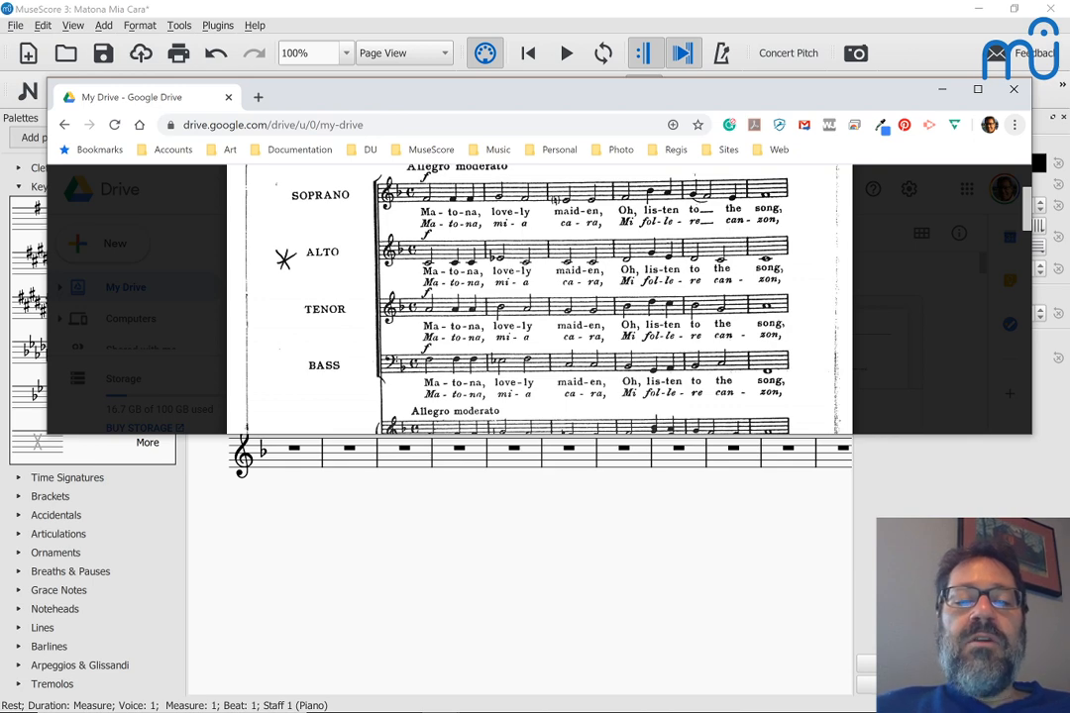
pyautogui.hotkey('alt', 'Tab')
pyautogui.hotkey('alt', 'Tab')
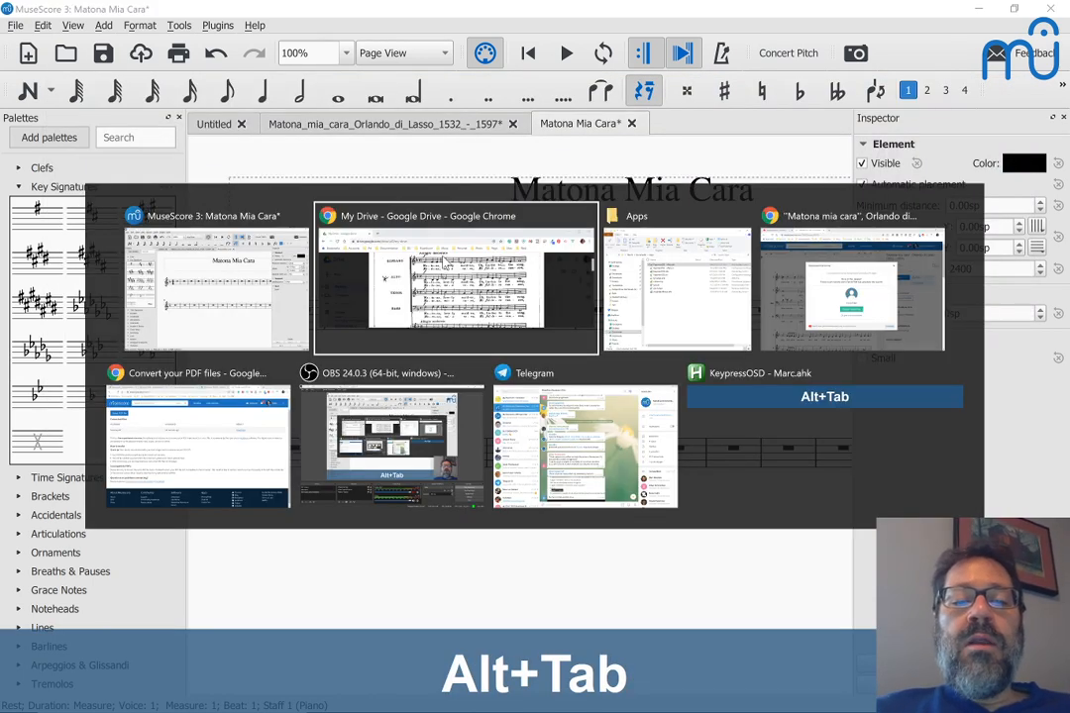
pyautogui.hotkey('alt', 'Tab')
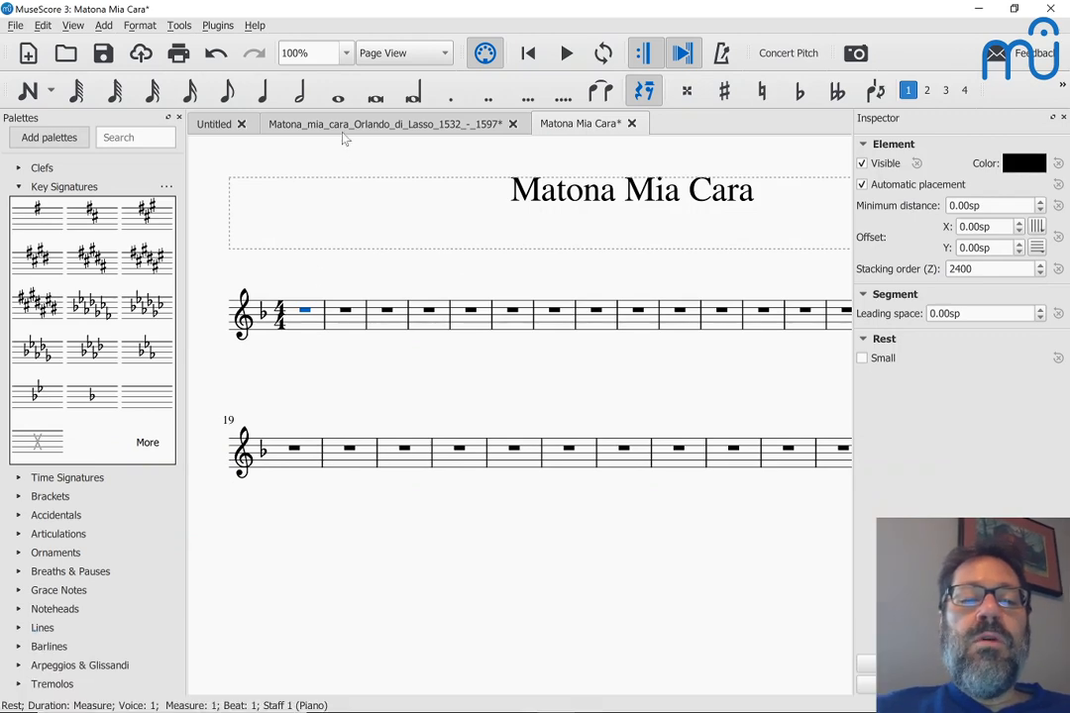
# Step: Copy measures 1–23 of the second Tenor staff, with lyrics, from the Orlando di Lasso score
pyautogui.click(344, 134)
pyautogui.hscroll(-5, 327, 218)
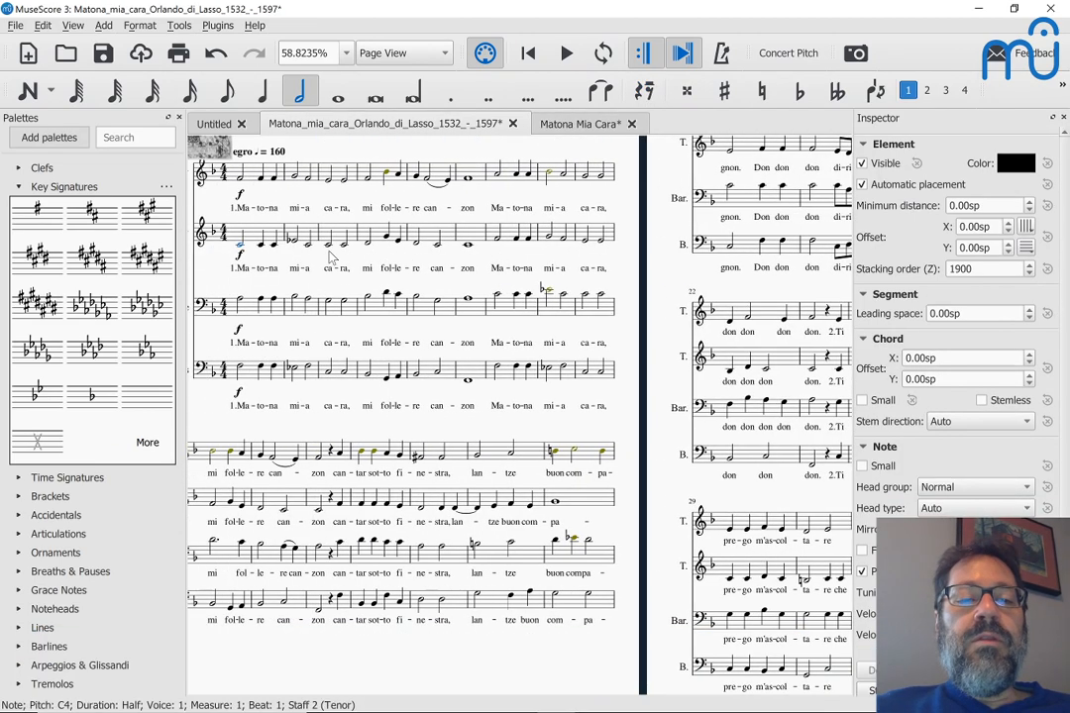
pyautogui.hscroll(-2, 329, 252)
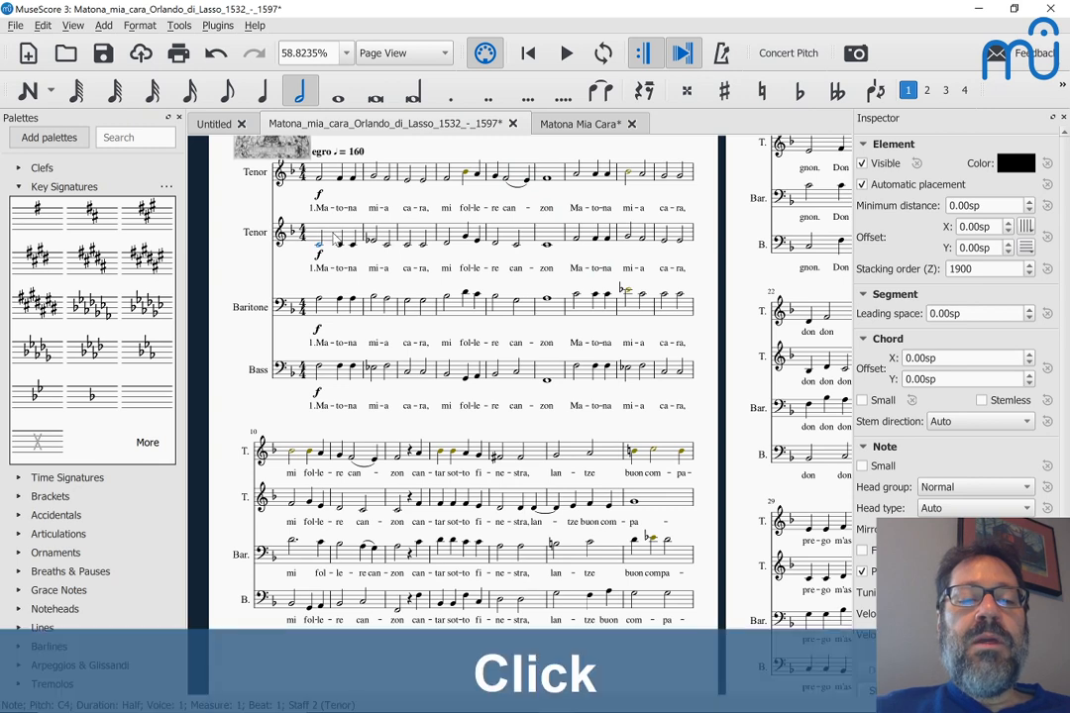
pyautogui.click(335, 237)
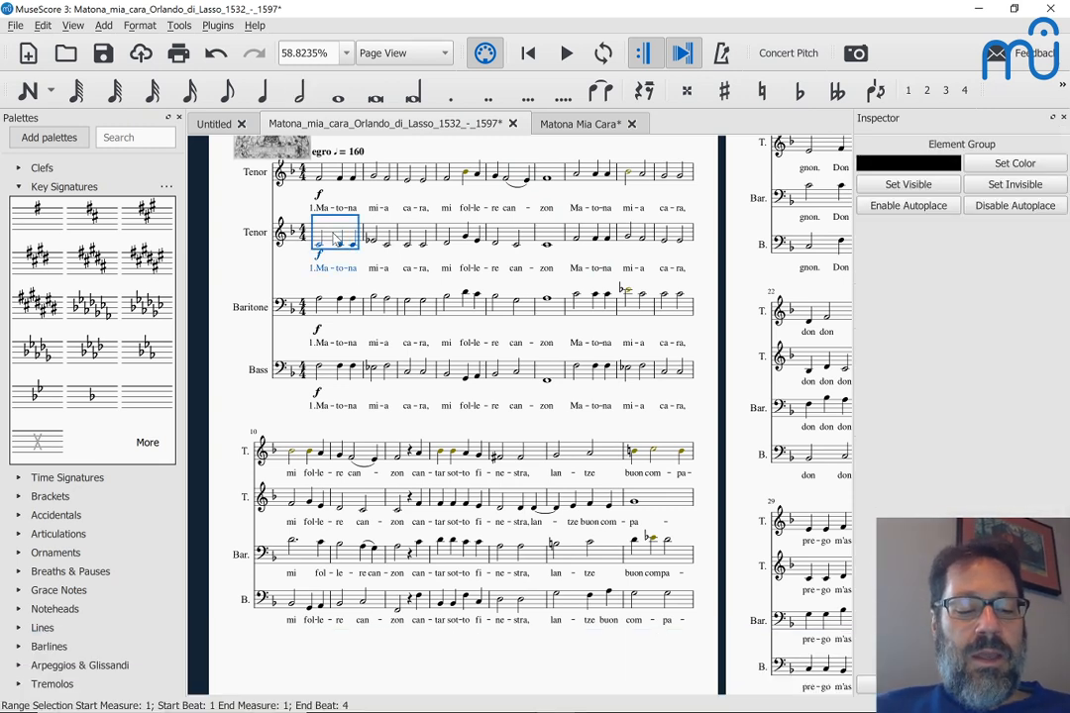
pyautogui.hotkey('ctrl', 'shift', 'Right')
pyautogui.hotkey('ctrl', 'shift', 'Right')
pyautogui.hotkey('ctrl', 'shift', 'Right')
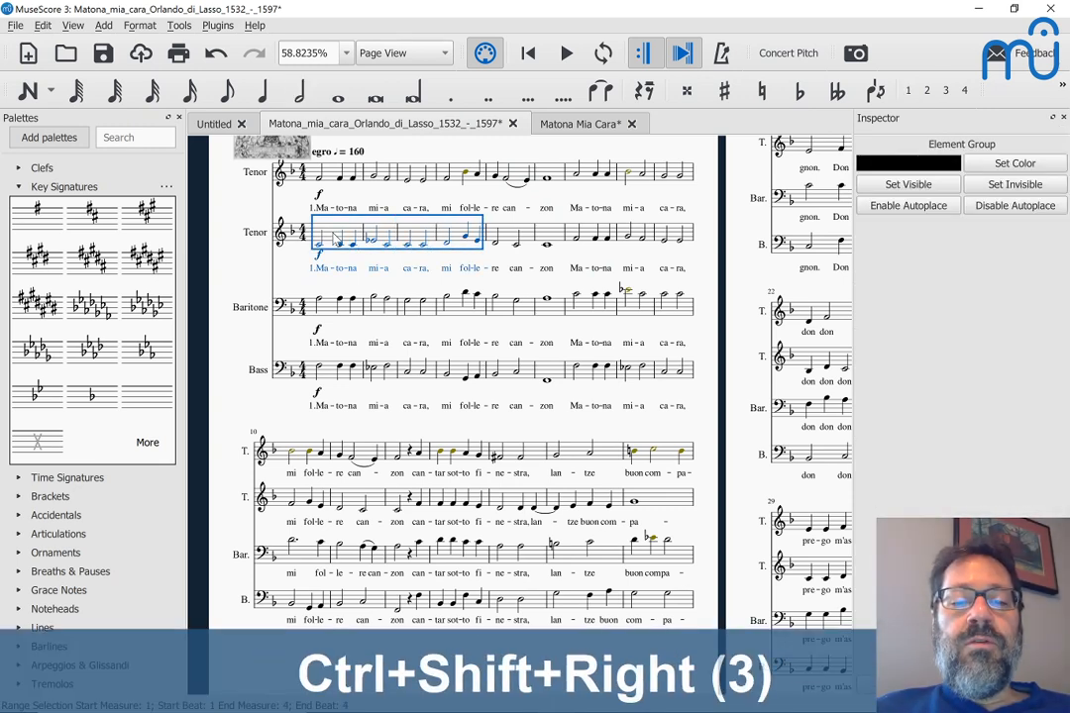
pyautogui.hotkey('ctrl', 'shift', 'Right')
pyautogui.hotkey('ctrl', 'shift', 'Right')
pyautogui.hotkey('ctrl', 'shift', 'Right')
pyautogui.hotkey('ctrl', 'shift', 'Right')
pyautogui.hotkey('ctrl', 'shift', 'Right')
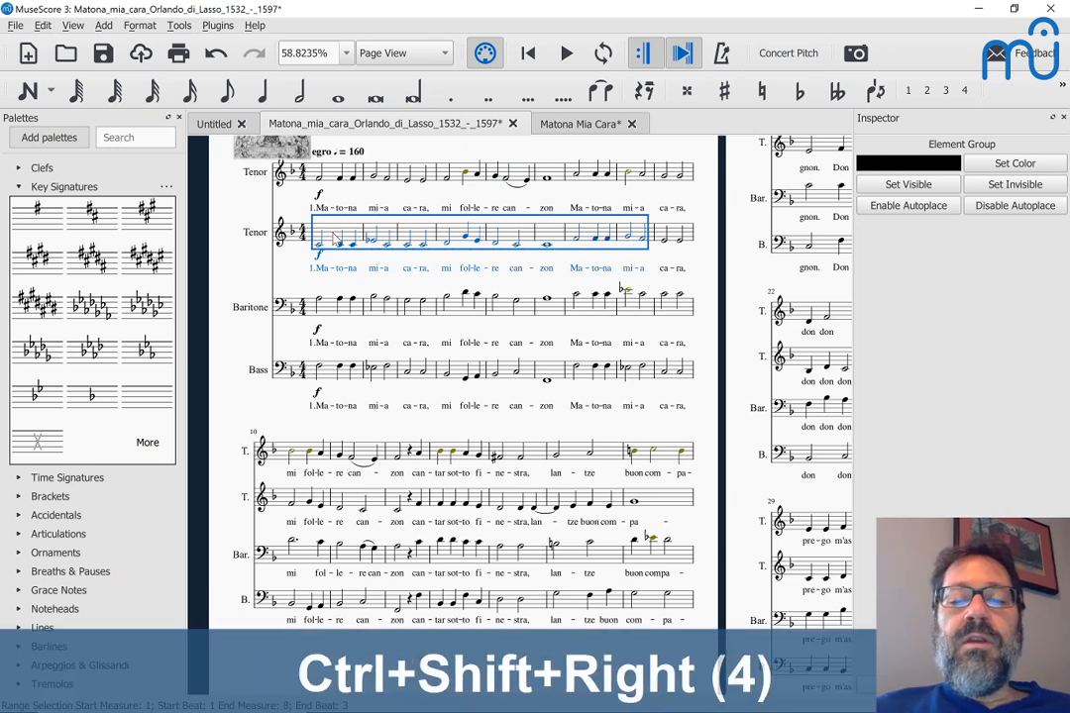
pyautogui.hotkey('ctrl', 'shift', 'Right')
pyautogui.hotkey('ctrl', 'shift', 'Right')
pyautogui.hotkey('ctrl', 'shift', 'Right')
pyautogui.hotkey('ctrl', 'shift', 'Right')
pyautogui.hotkey('ctrl', 'shift', 'Right')
pyautogui.hotkey('ctrl', 'shift', 'Right')
pyautogui.hotkey('ctrl', 'shift', 'Right')
pyautogui.hotkey('ctrl', 'shift', 'Right')
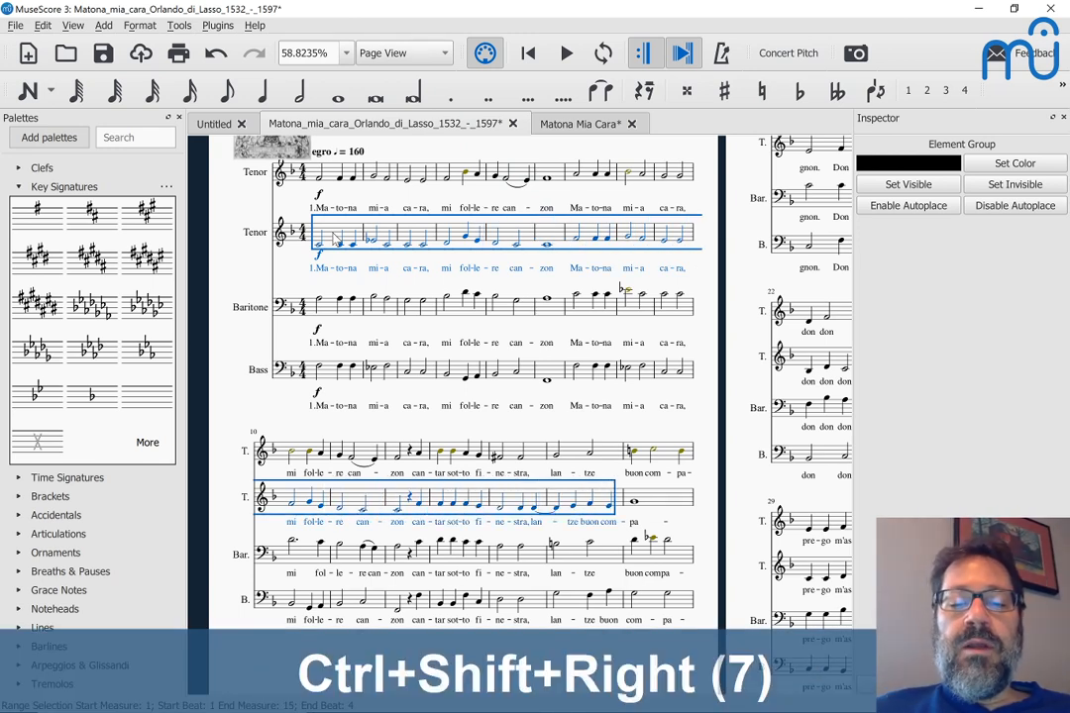
pyautogui.hotkey('ctrl', 'shift', 'Right')
pyautogui.hotkey('ctrl', 'shift', 'Right')
pyautogui.hotkey('ctrl', 'shift', 'Right')
pyautogui.hotkey('ctrl', 'shift', 'Right')
pyautogui.hotkey('ctrl', 'shift', 'Right')
pyautogui.hotkey('ctrl', 'shift', 'Right')
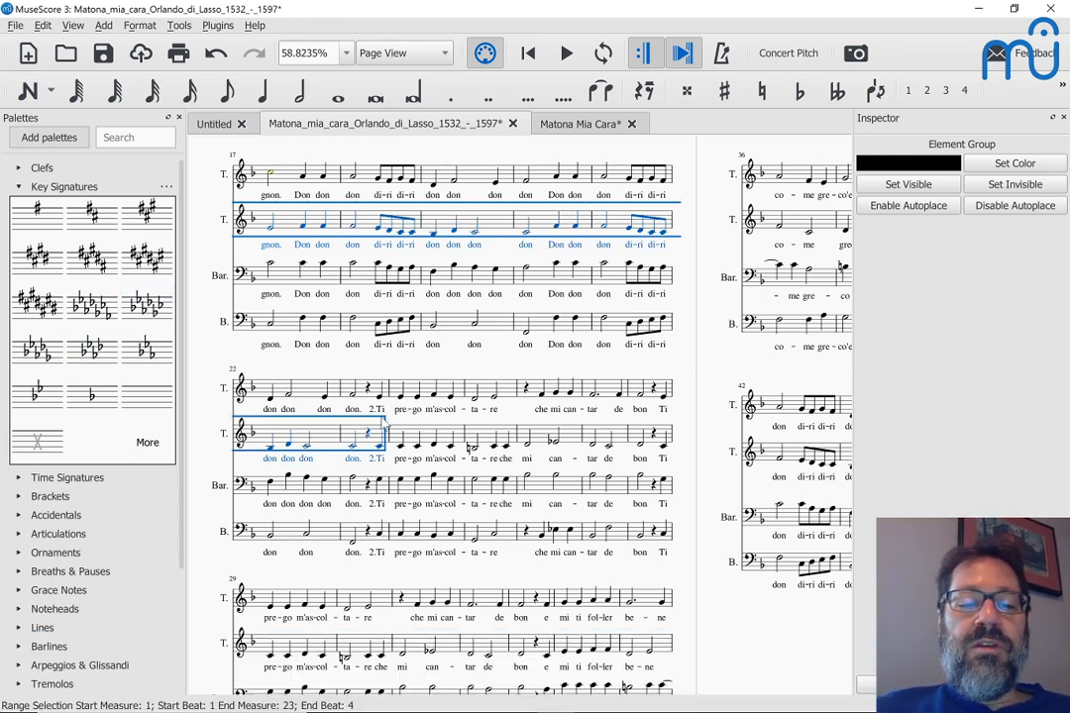
pyautogui.hotkey('ctrl', 'c')
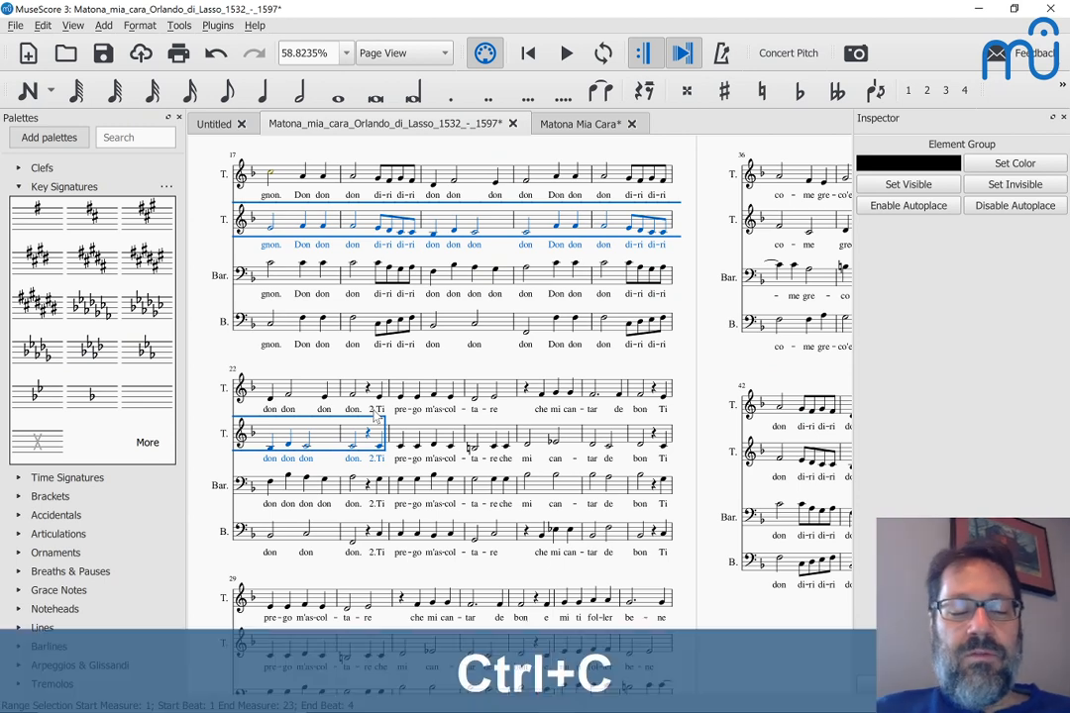
# Step: Paste the copied tenor measures into the start of the Matona Mia Cara score
pyautogui.click(573, 125)
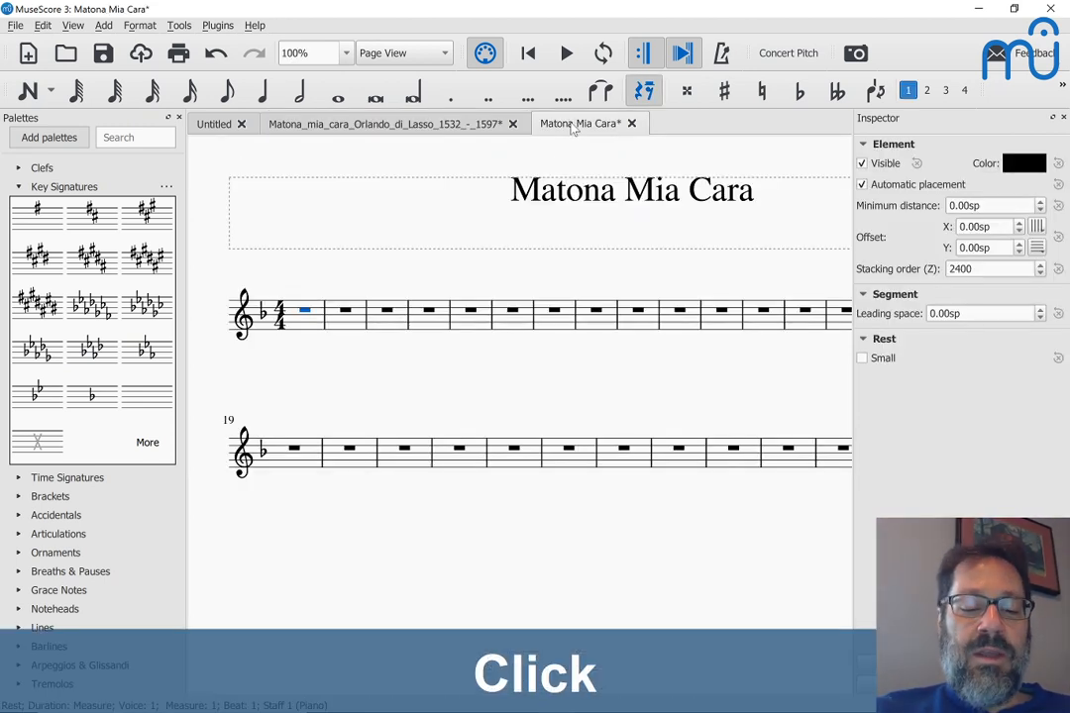
pyautogui.hotkey('ctrl', 'v')
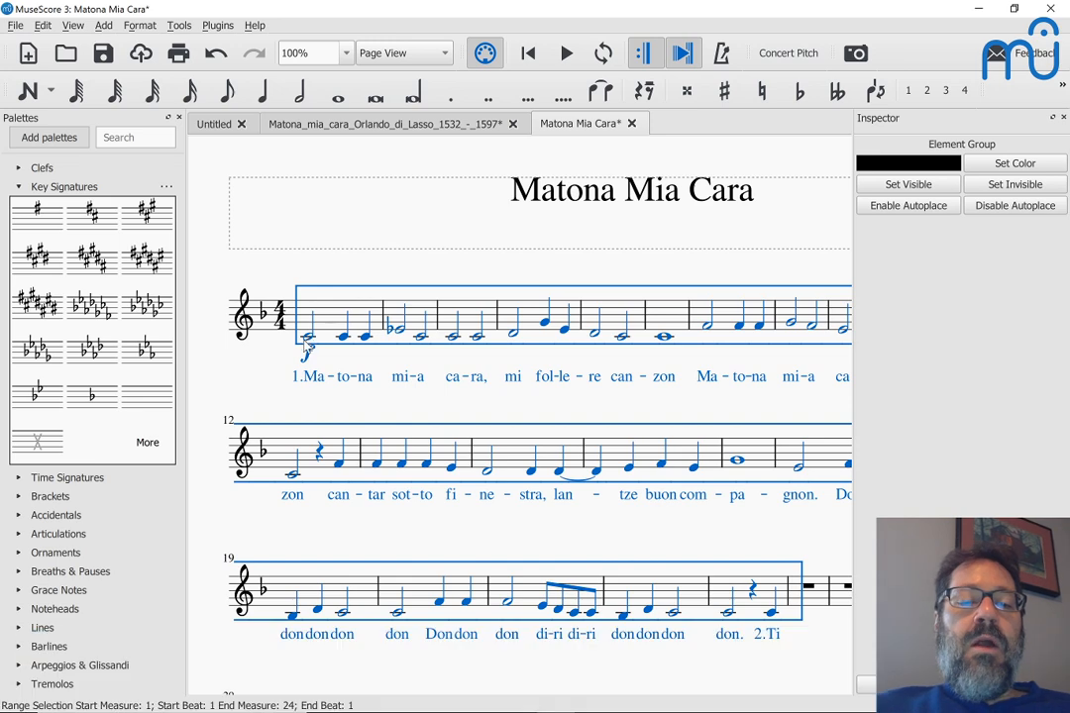
pyautogui.click(262, 386)
pyautogui.scroll(-1, 261, 388)
pyautogui.scroll(-1, 262, 389)
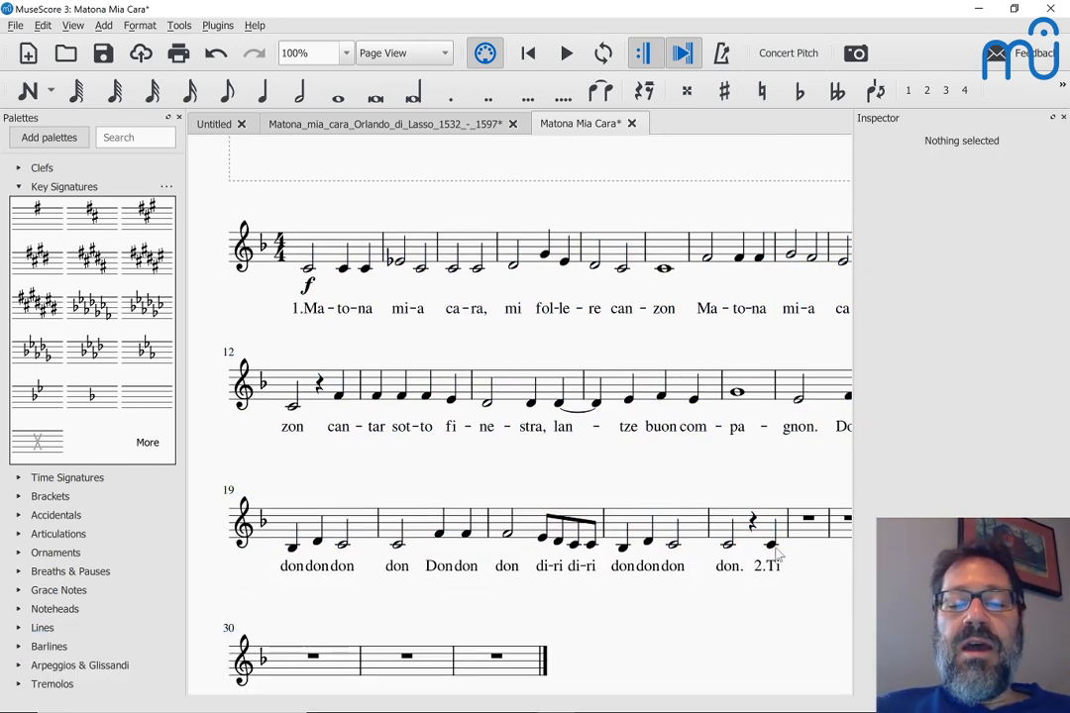
# Step: Delete the stray '2.Ti' lyric at the end of the pasted melody
pyautogui.click(758, 575)
pyautogui.press('BackSpace')
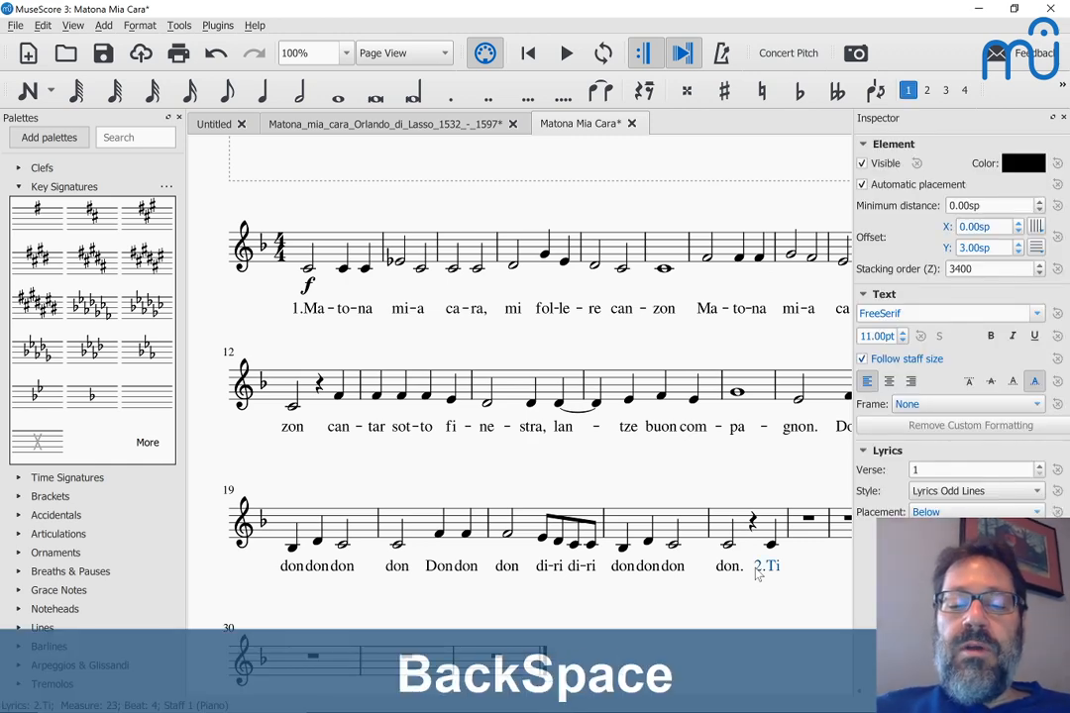
pyautogui.press('Delete')
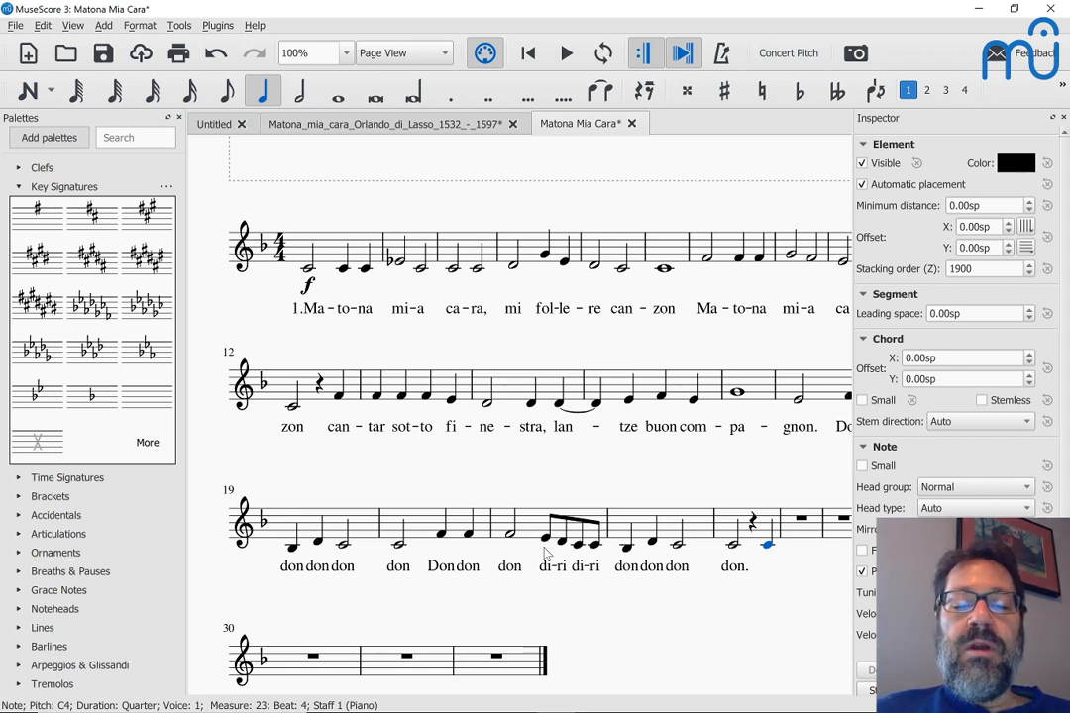
# Step: Delete the opening lyric syllables Ma, to, na, mi, a
pyautogui.click(317, 317)
pyautogui.keyDown('ctrl'); pyautogui.click(342, 315); pyautogui.keyUp('ctrl')
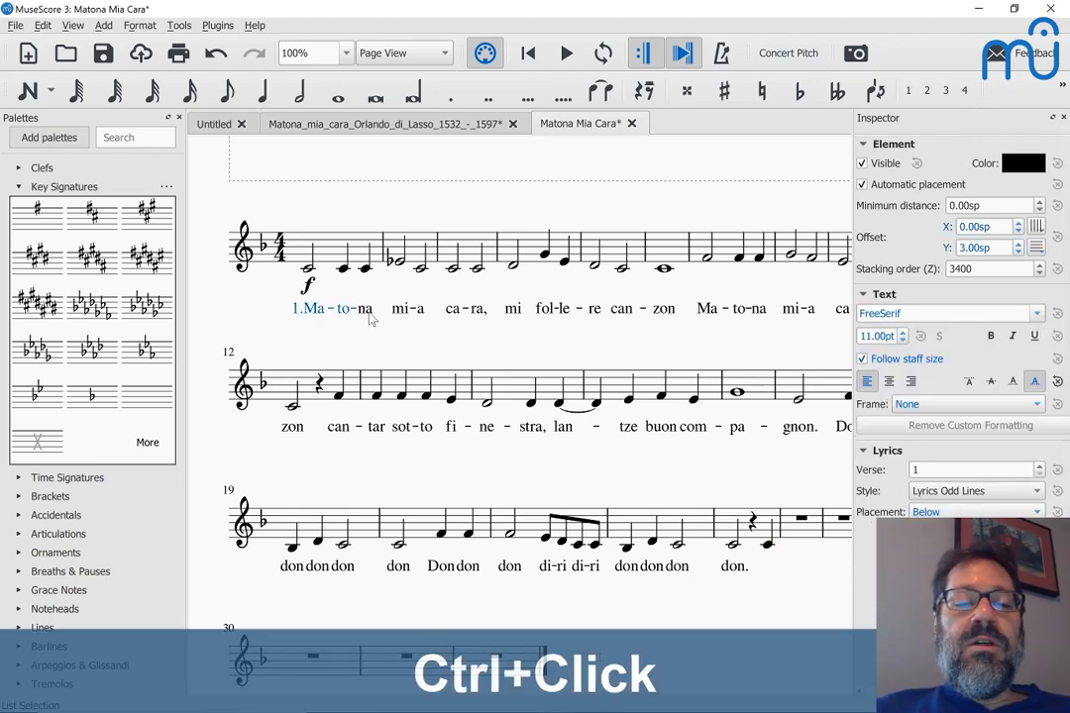
pyautogui.keyDown('ctrl'); pyautogui.click(401, 317); pyautogui.keyUp('ctrl')
pyautogui.keyDown('ctrl'); pyautogui.click(424, 315); pyautogui.keyUp('ctrl')
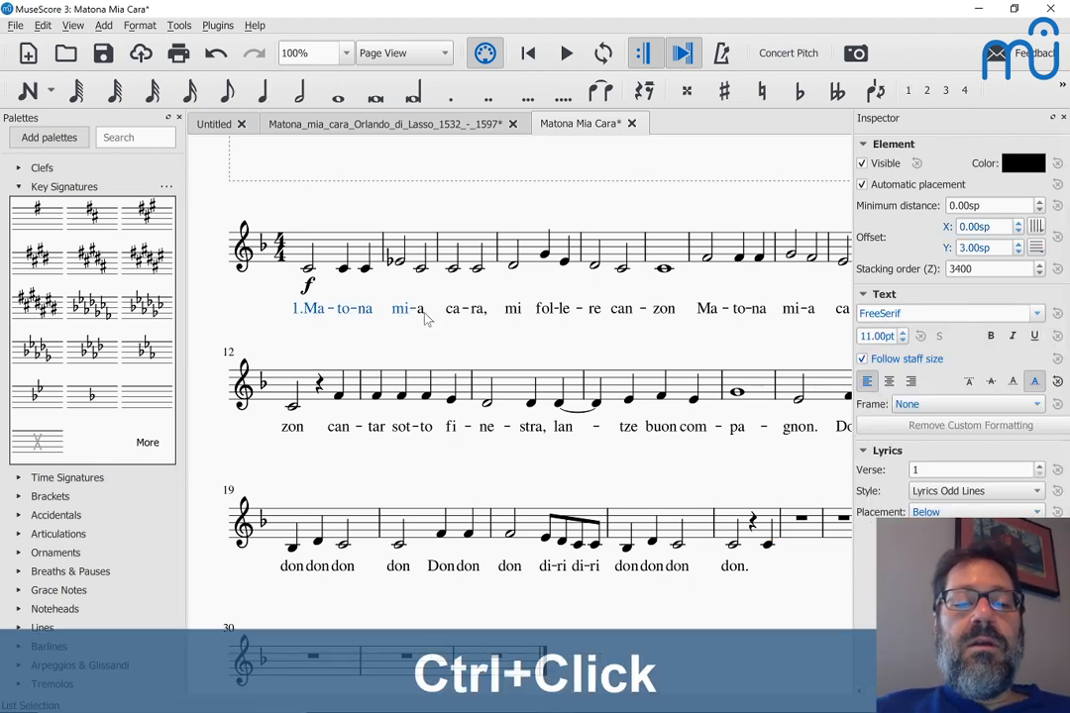
pyautogui.keyDown('ctrl'); pyautogui.click(424, 315); pyautogui.keyUp('ctrl')
pyautogui.press('Delete')
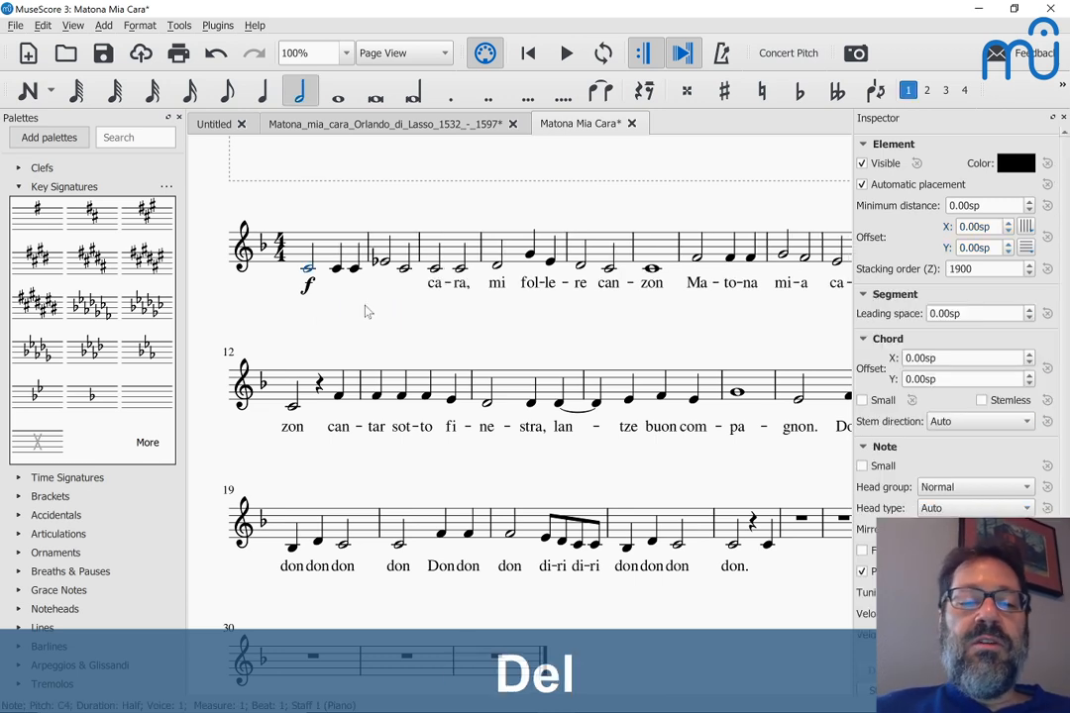
# Step: Retype '1.Ma-to-na mi-a' as lyrics under the first notes of the melody
pyautogui.click(307, 270)
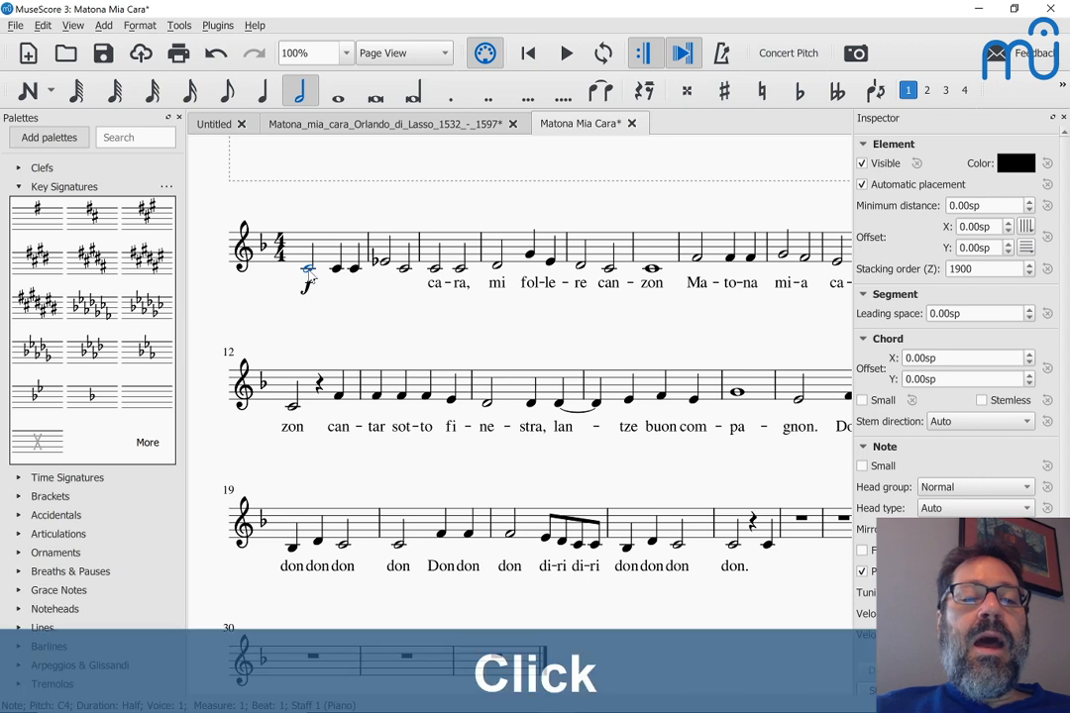
pyautogui.hotkey('ctrl', 'l')
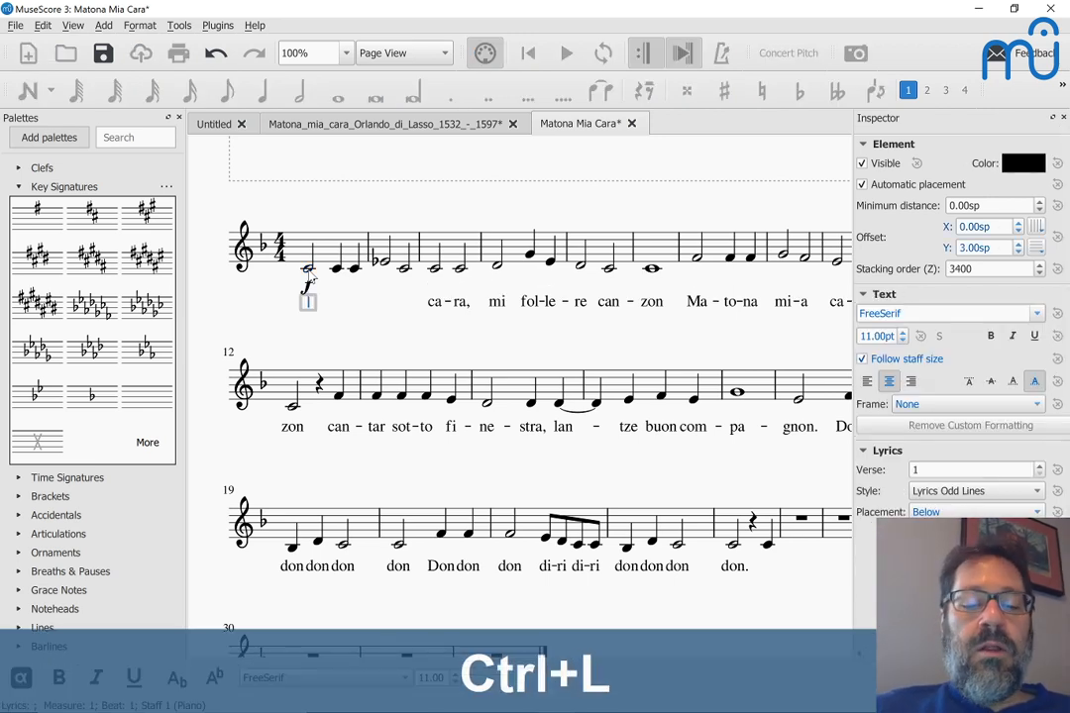
pyautogui.write('1')
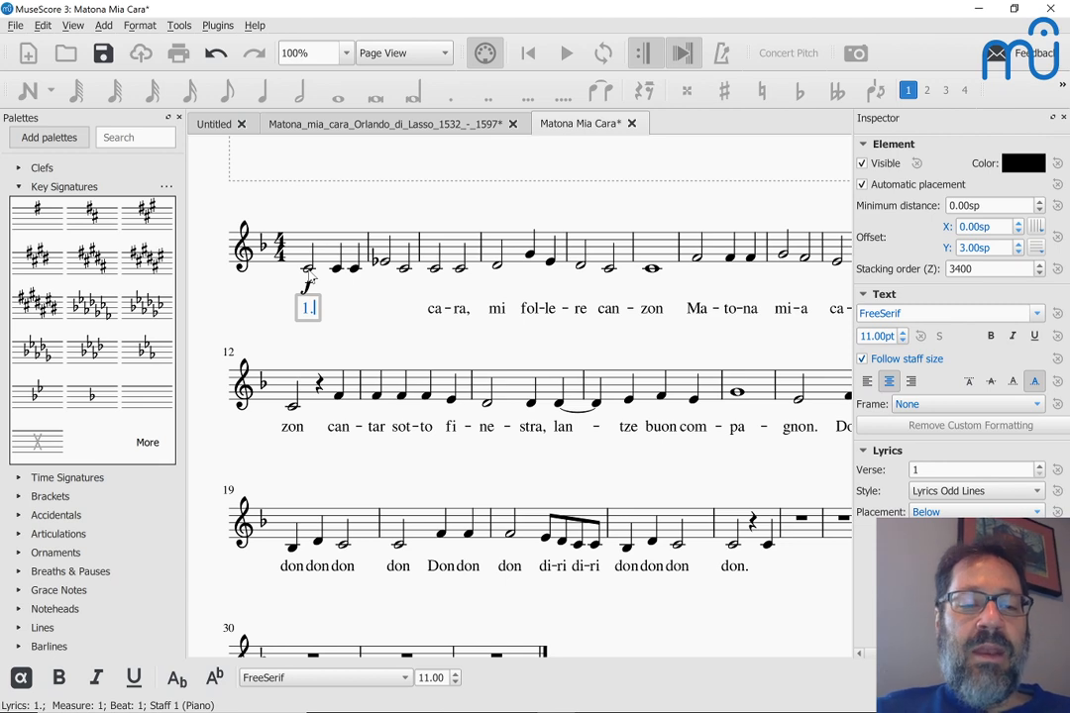
pyautogui.write('.Ma ')
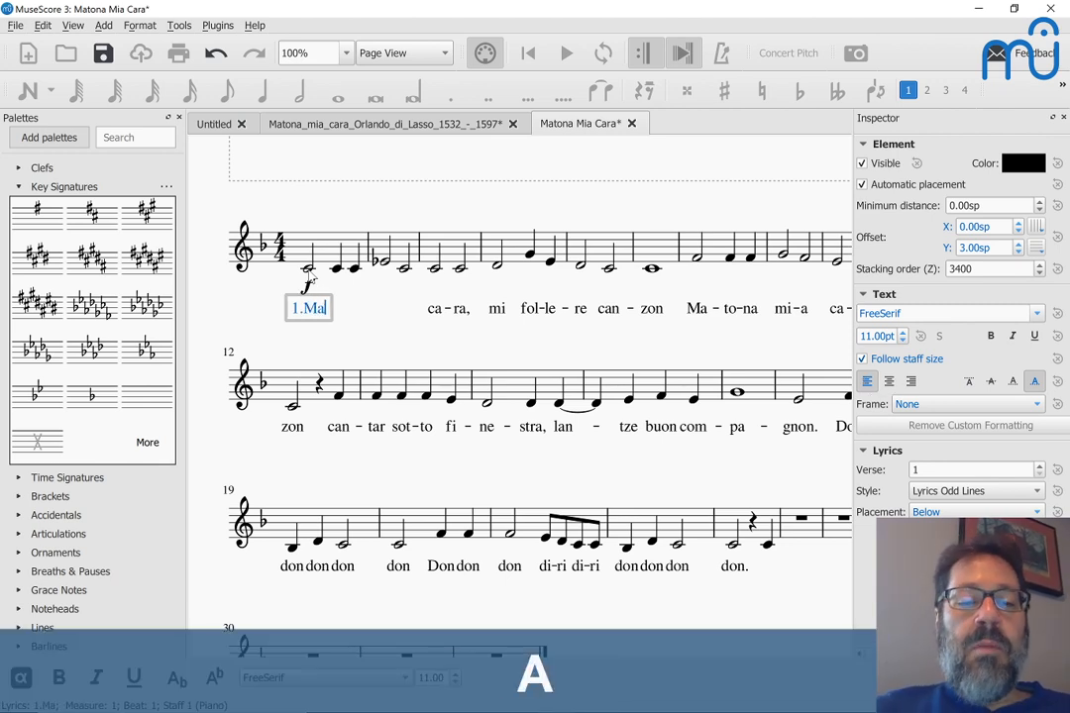
pyautogui.write('- to - ')
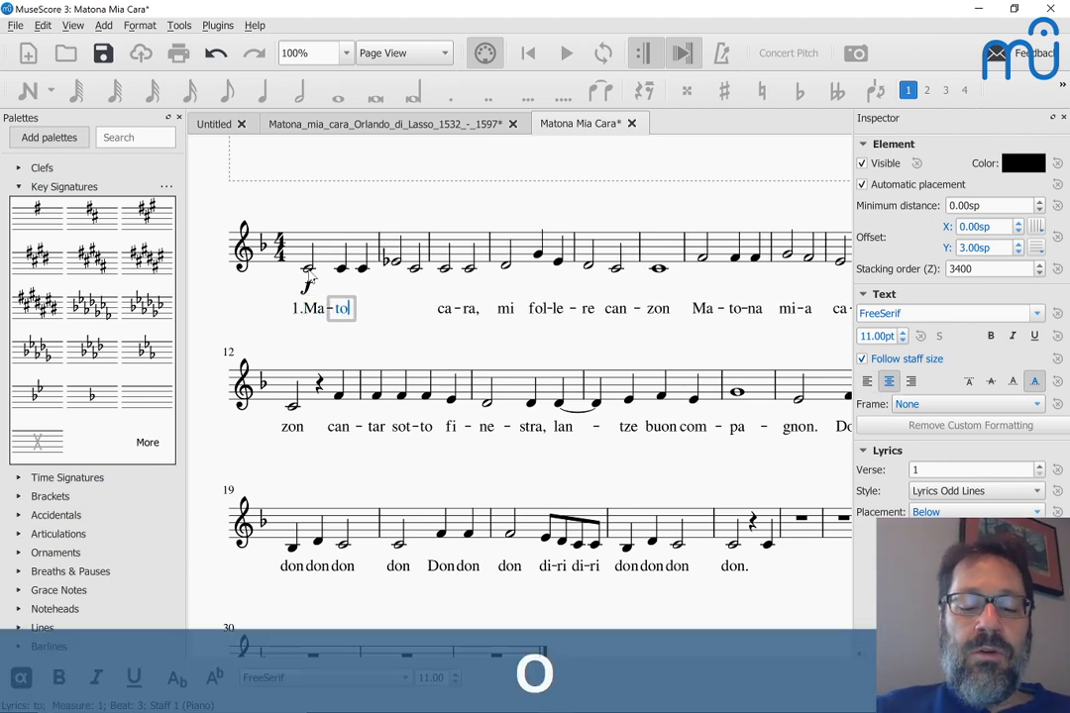
pyautogui.write('na')
pyautogui.press('space')
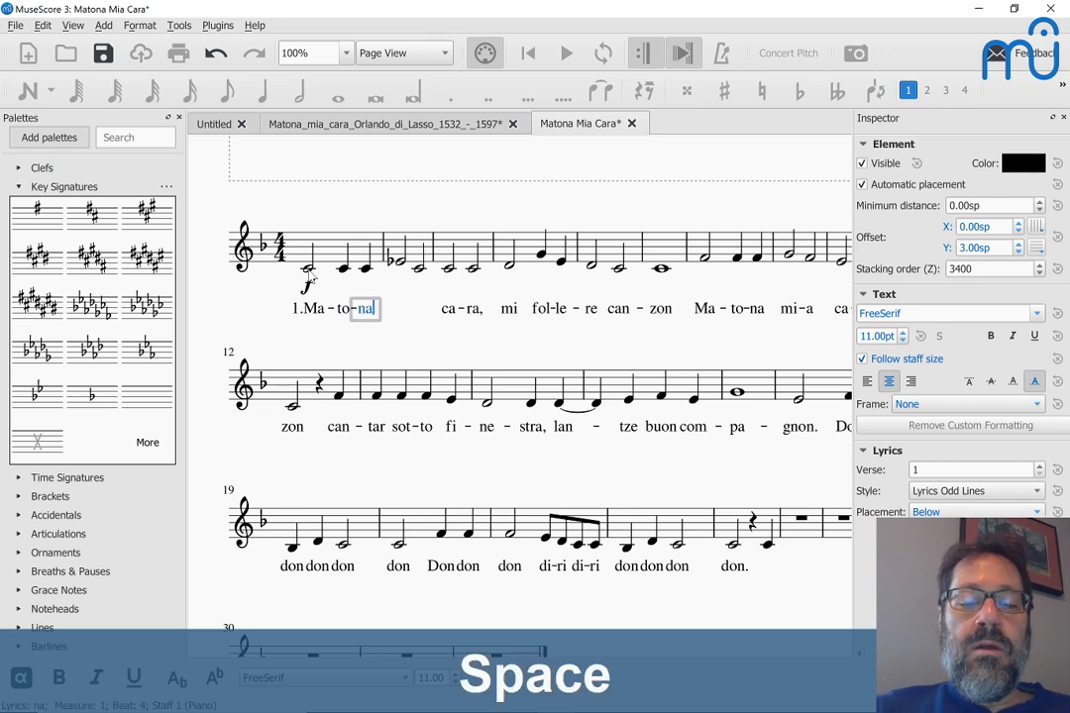
pyautogui.write('mi-a')
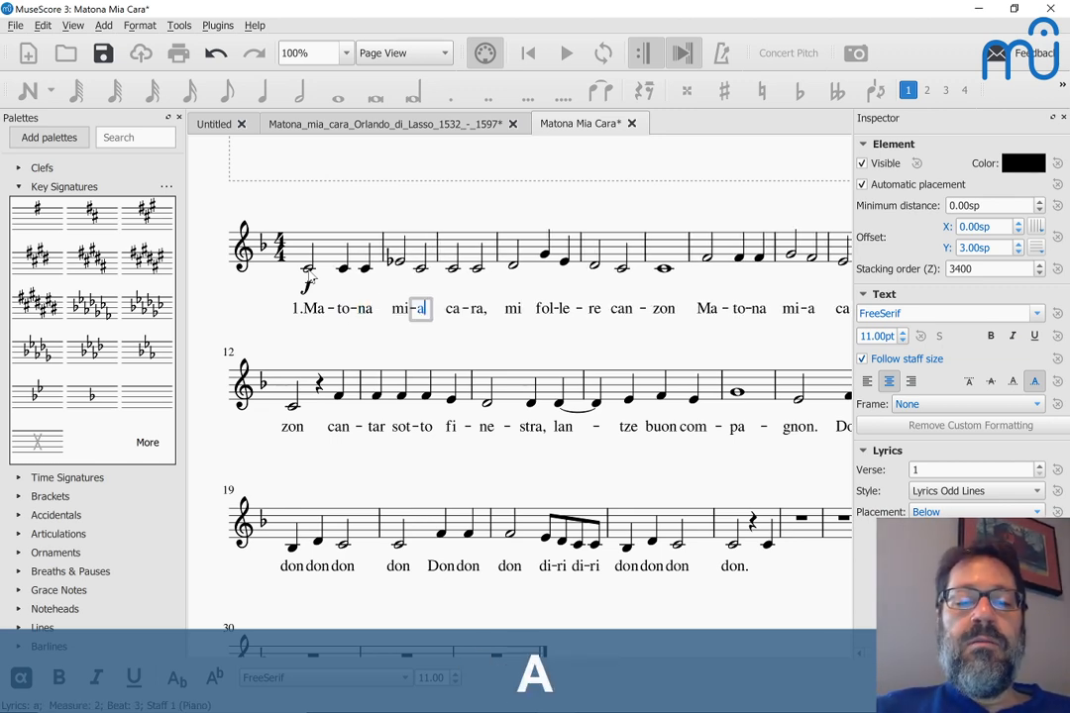
pyautogui.press('Escape')
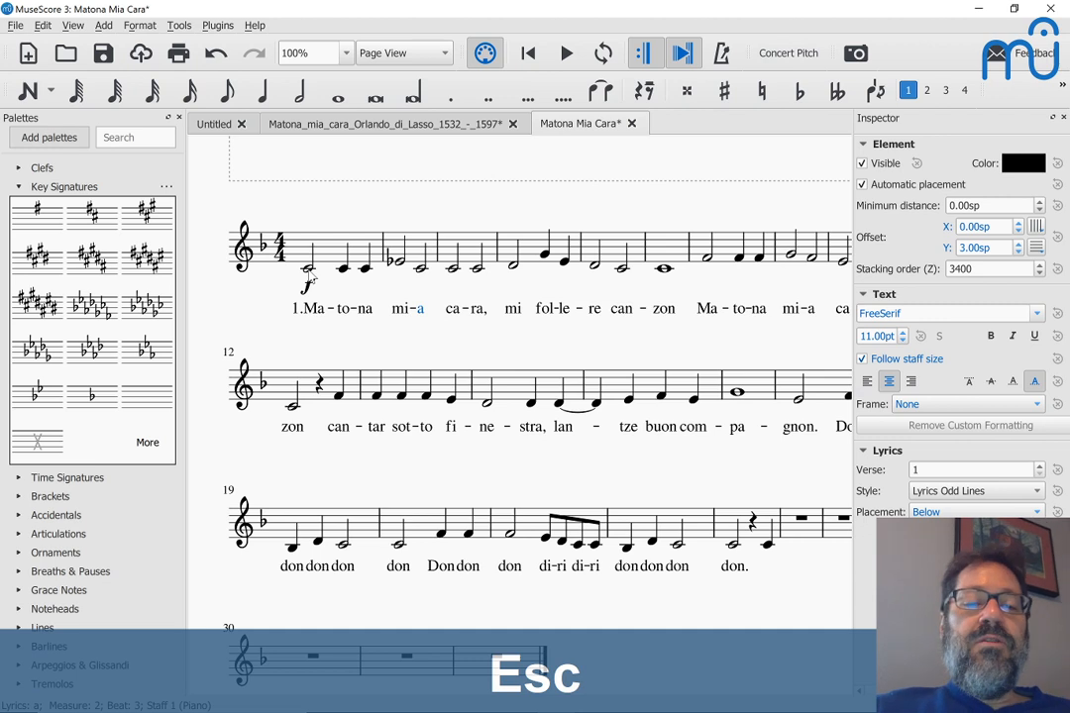
# Step: Undo the retyped lyrics and redo back to the full original first-verse lyrics
pyautogui.doubleClick(313, 323)
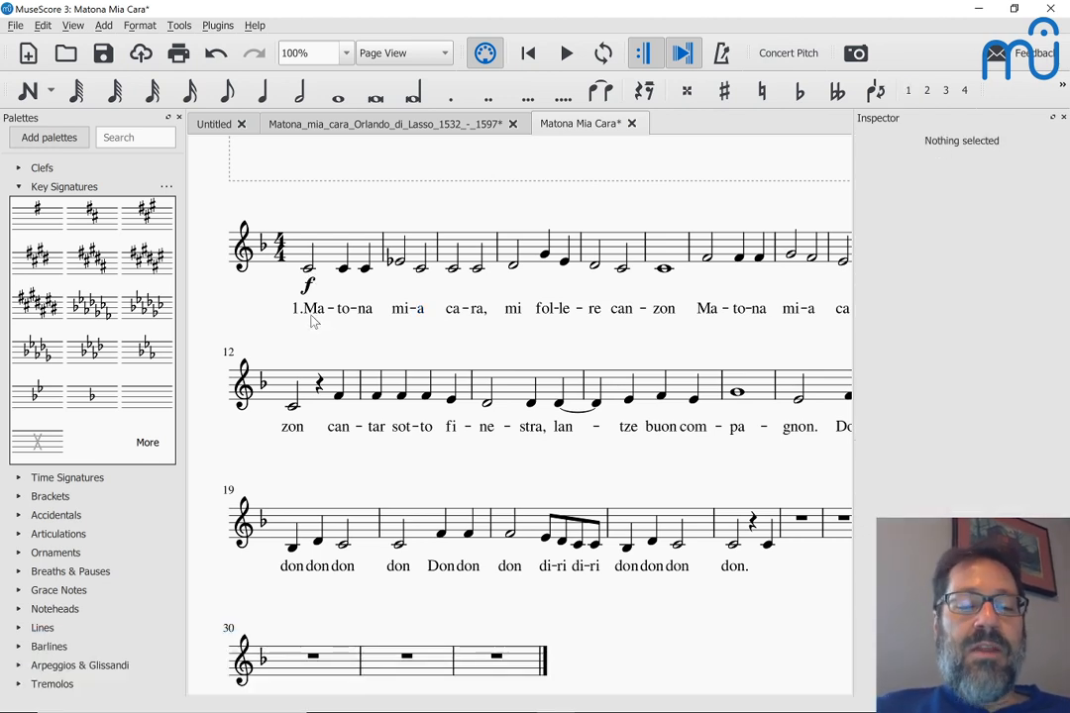
pyautogui.hotkey('ctrl', 'z')
pyautogui.hotkey('ctrl', 'z')
pyautogui.hotkey('ctrl', 'z')
pyautogui.hotkey('ctrl', 'z')
pyautogui.hotkey('ctrl', 'z')
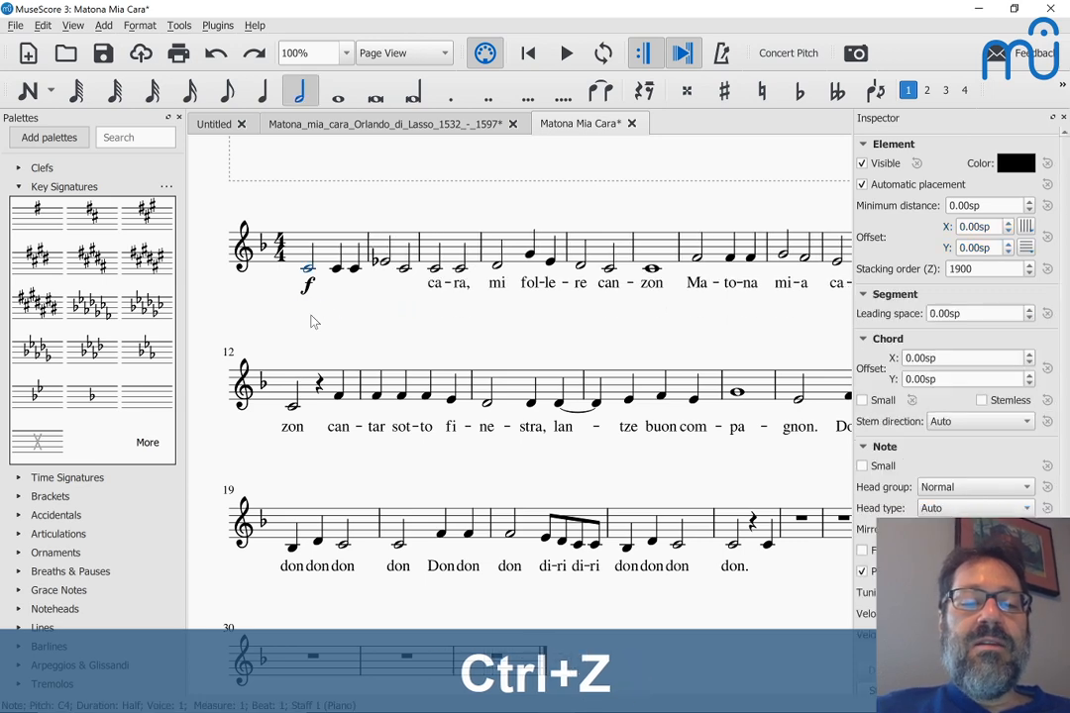
pyautogui.hotkey('ctrl', 'shift', 'z')
pyautogui.hotkey('ctrl', 'shift', 'z')
pyautogui.hotkey('ctrl', 'shift', 'z')
pyautogui.hotkey('ctrl', 'shift', 'z')
pyautogui.hotkey('ctrl', 'shift', 'z')
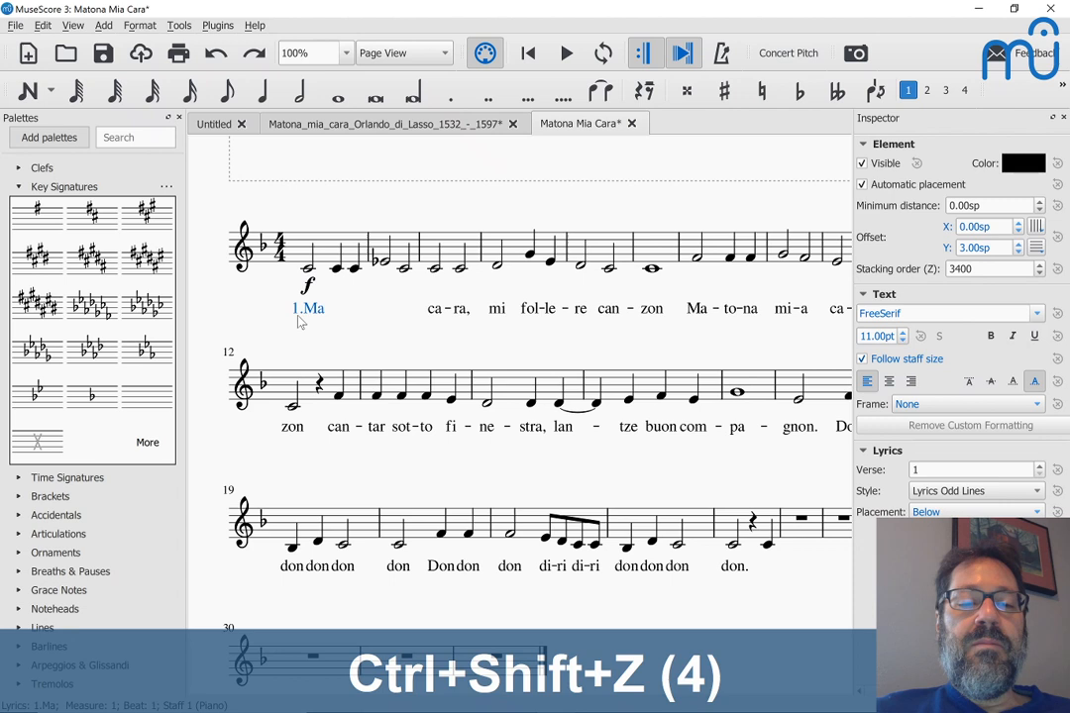
pyautogui.hotkey('ctrl', 'shift', 'z')
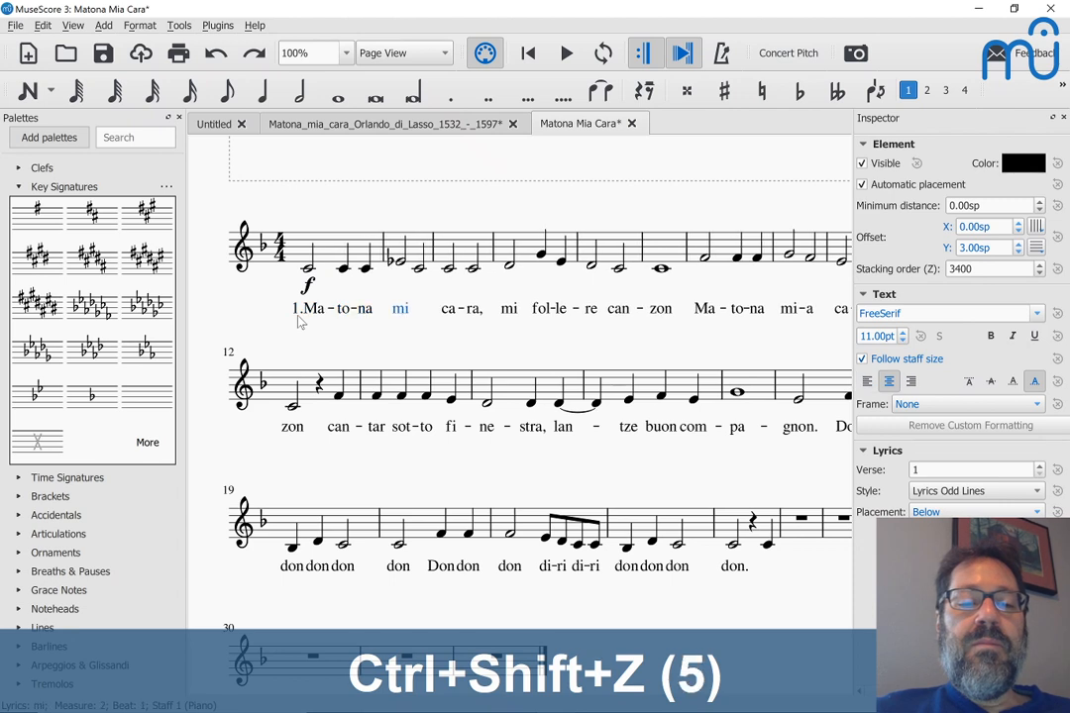
pyautogui.hotkey('ctrl', 'shift', 'z')
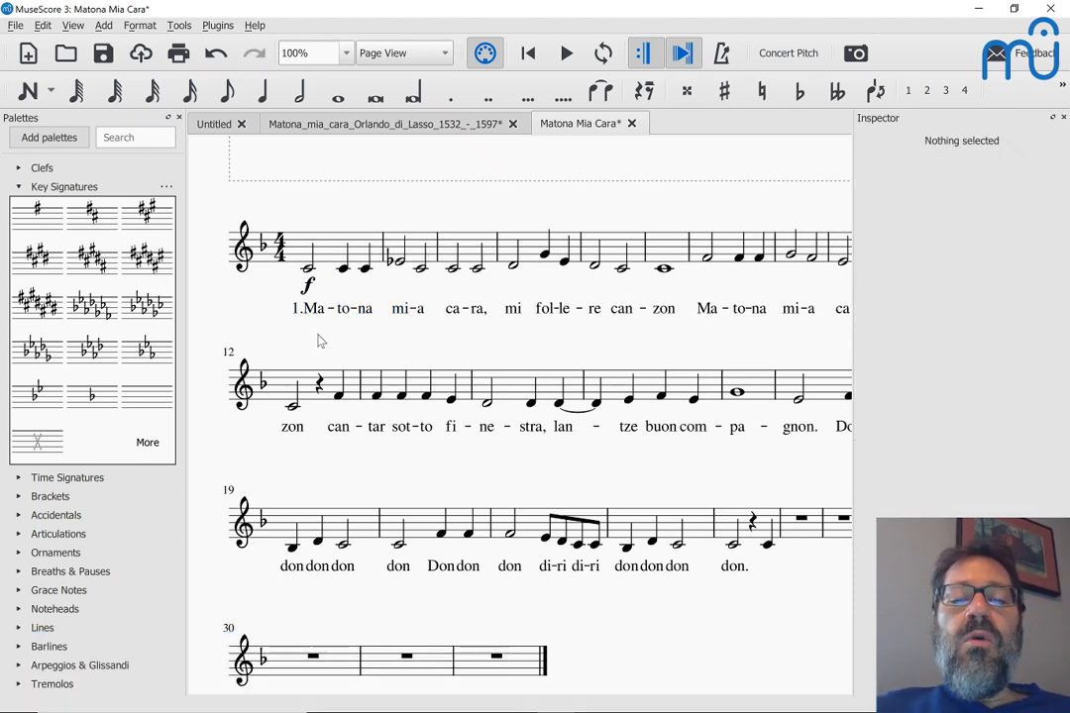
pyautogui.scroll(-1, 389, 339)
pyautogui.scroll(-3, 389, 339)
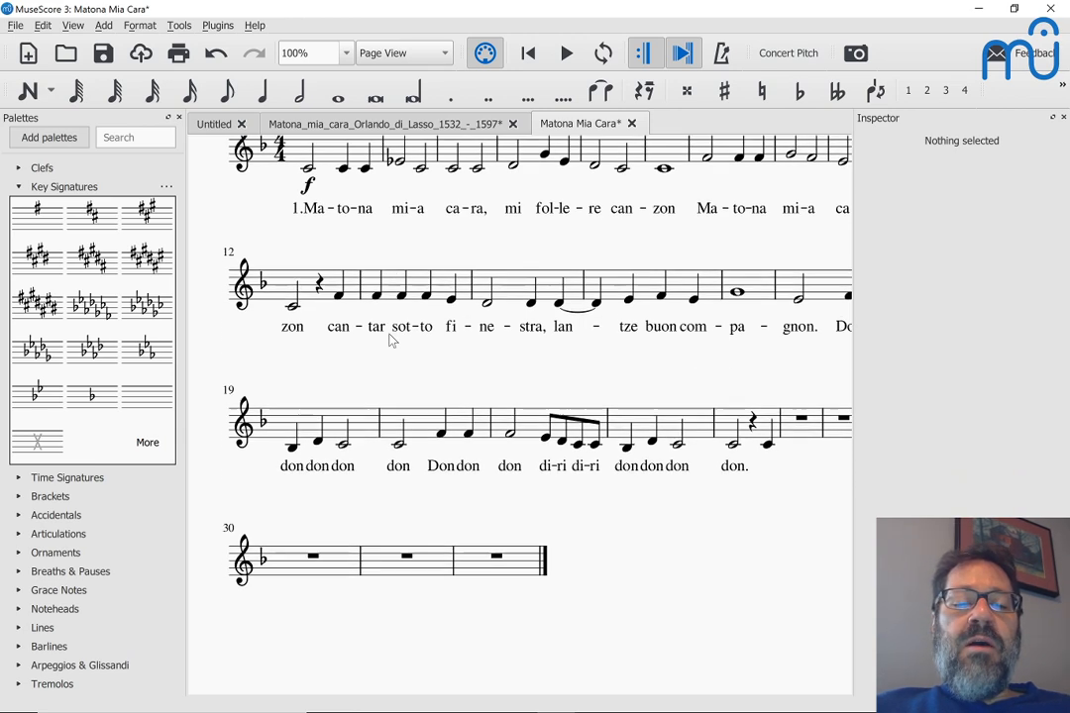
pyautogui.scroll(2, 337, 297)
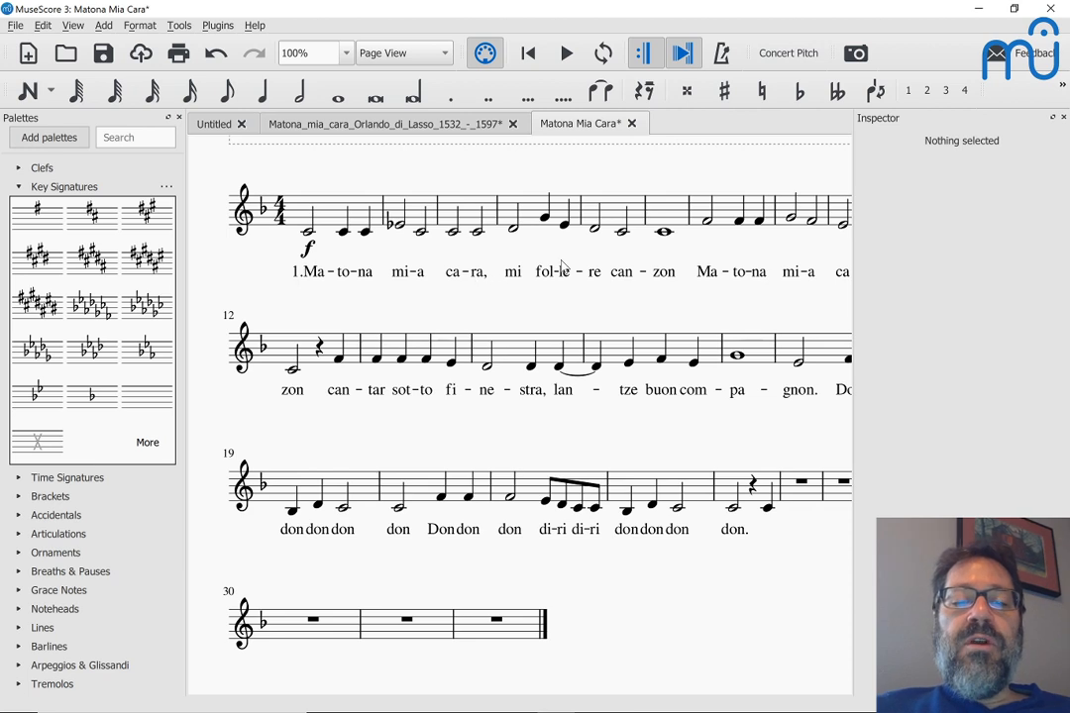
pyautogui.scroll(-3, 280, 573)
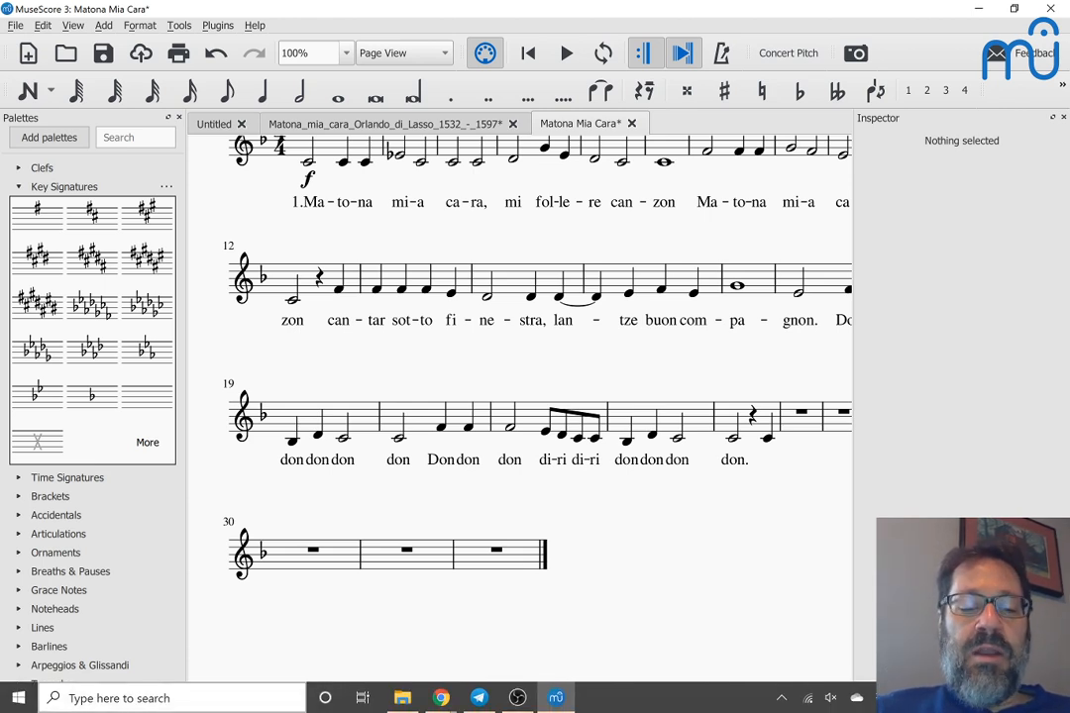
# Step: Launch Notepad from the taskbar search
pyautogui.click(119, 698)
pyautogui.write('notepad')
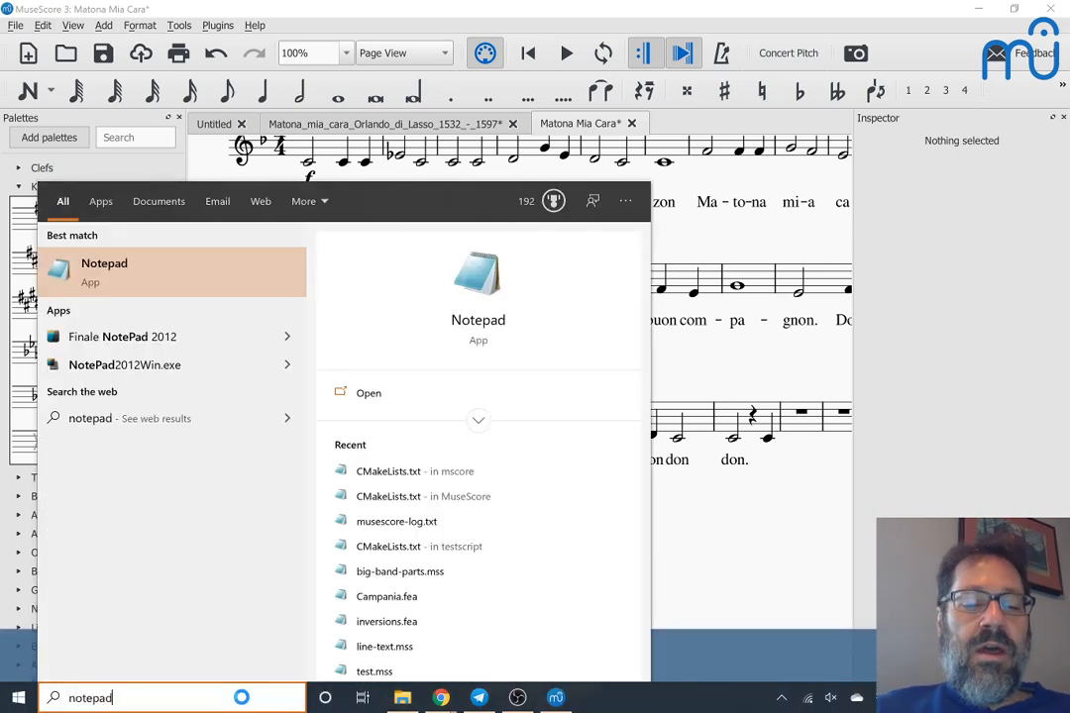
pyautogui.press('Return')
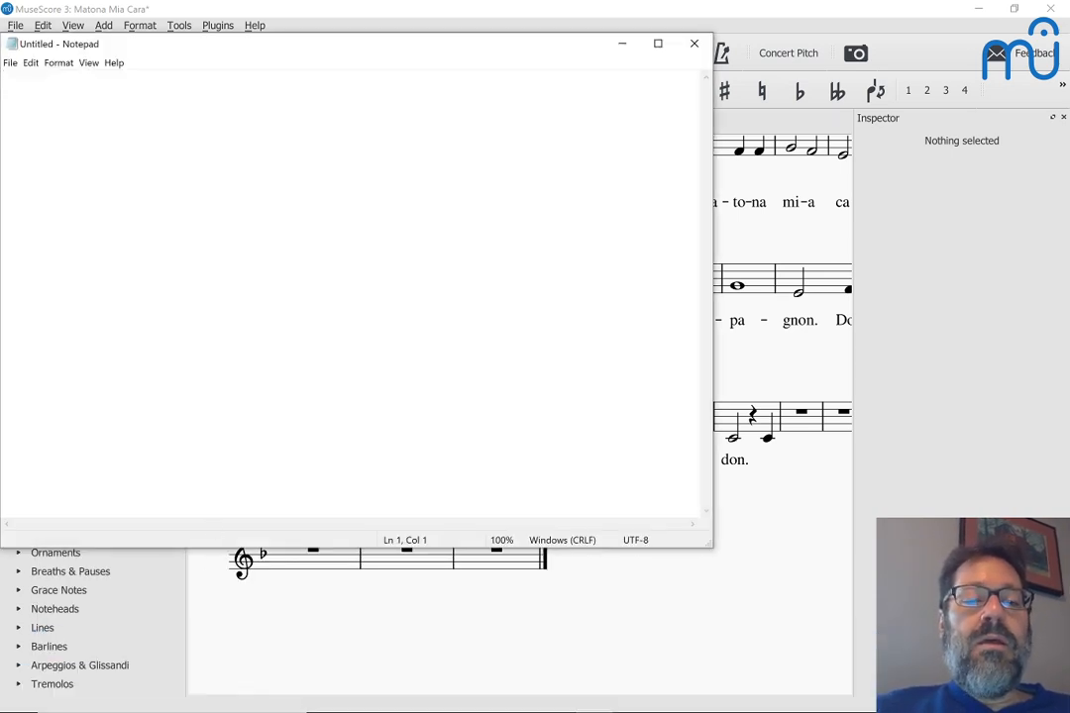
# Step: Type the line 'Ma-to-na mi-a ca-ra' in Notepad and copy it
pyautogui.click(174, 492)
pyautogui.write('Ma-')
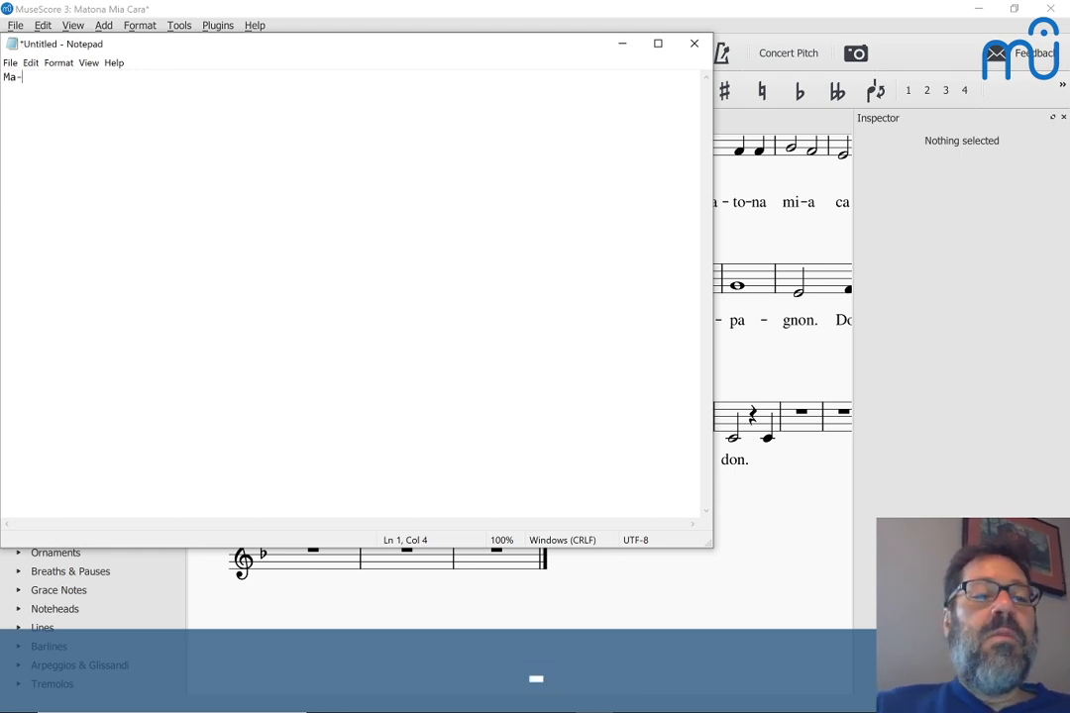
pyautogui.write('to-')
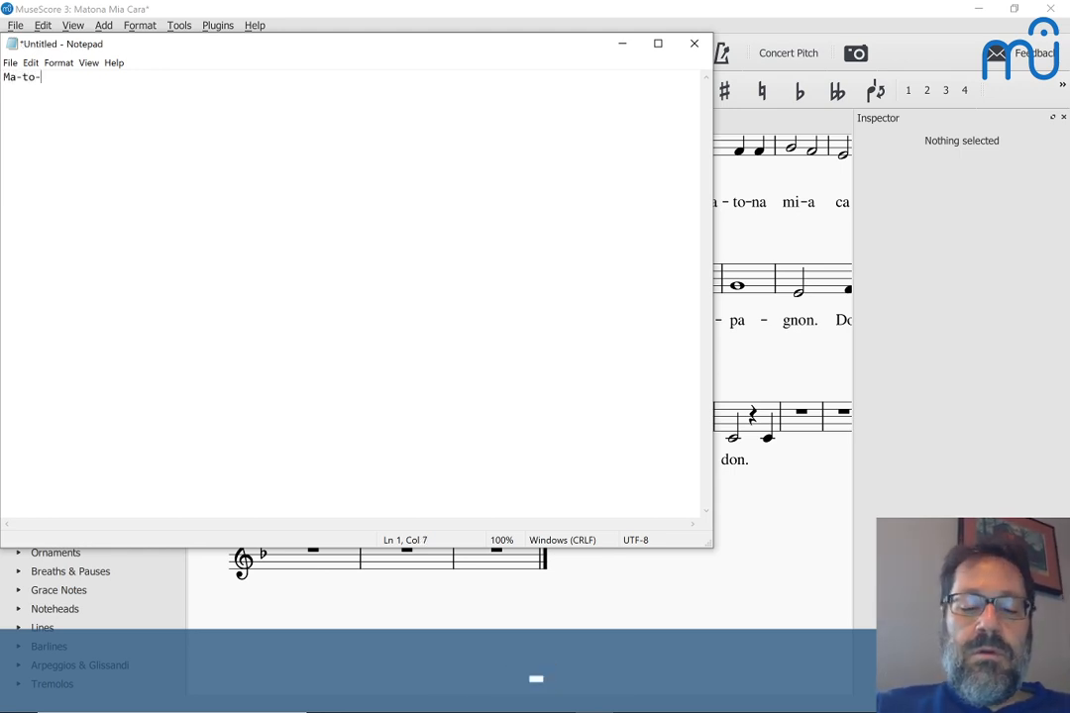
pyautogui.write('na mi')
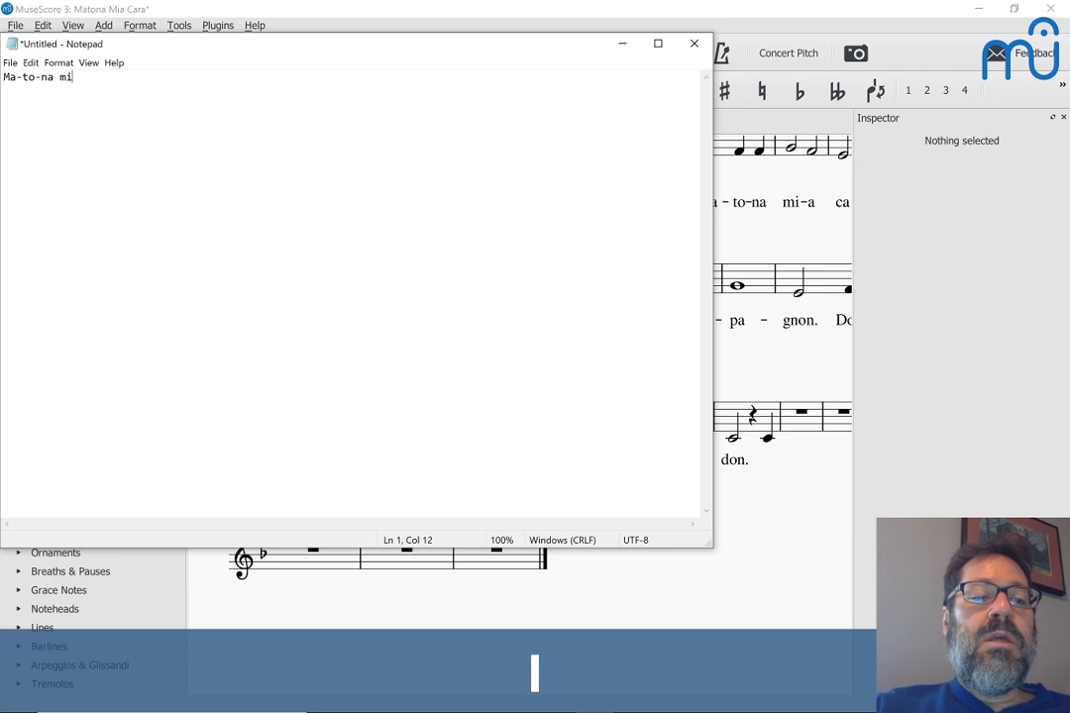
pyautogui.write('-a ca-ra')
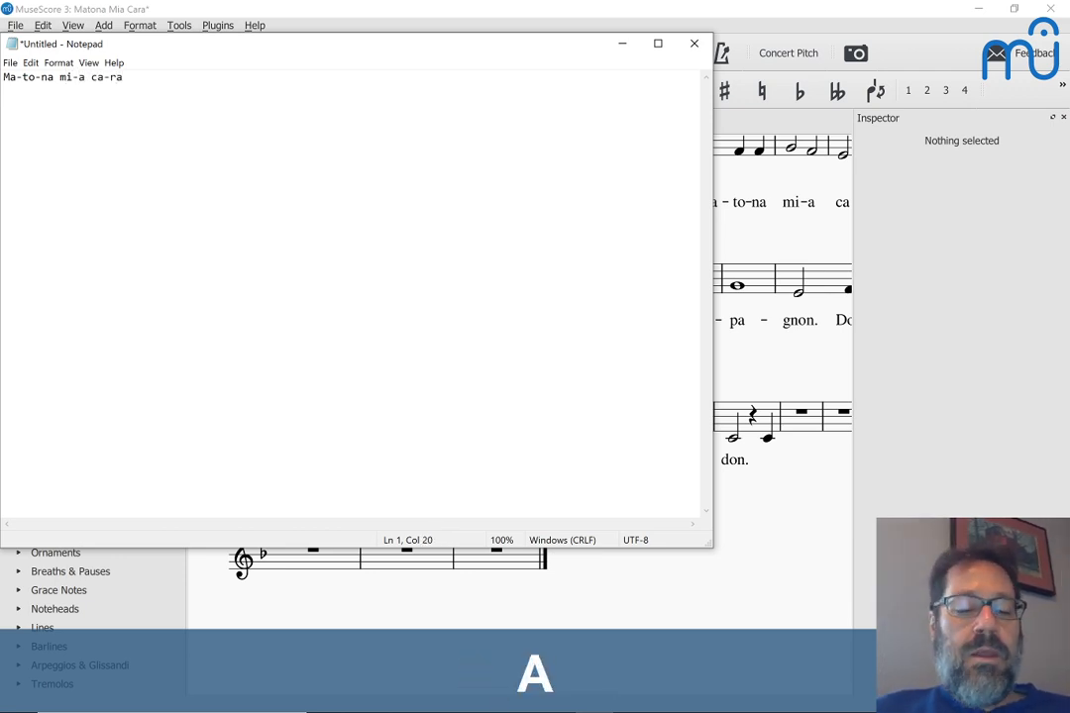
pyautogui.hotkey('ctrl', 'a')
pyautogui.hotkey('ctrl', 'c')
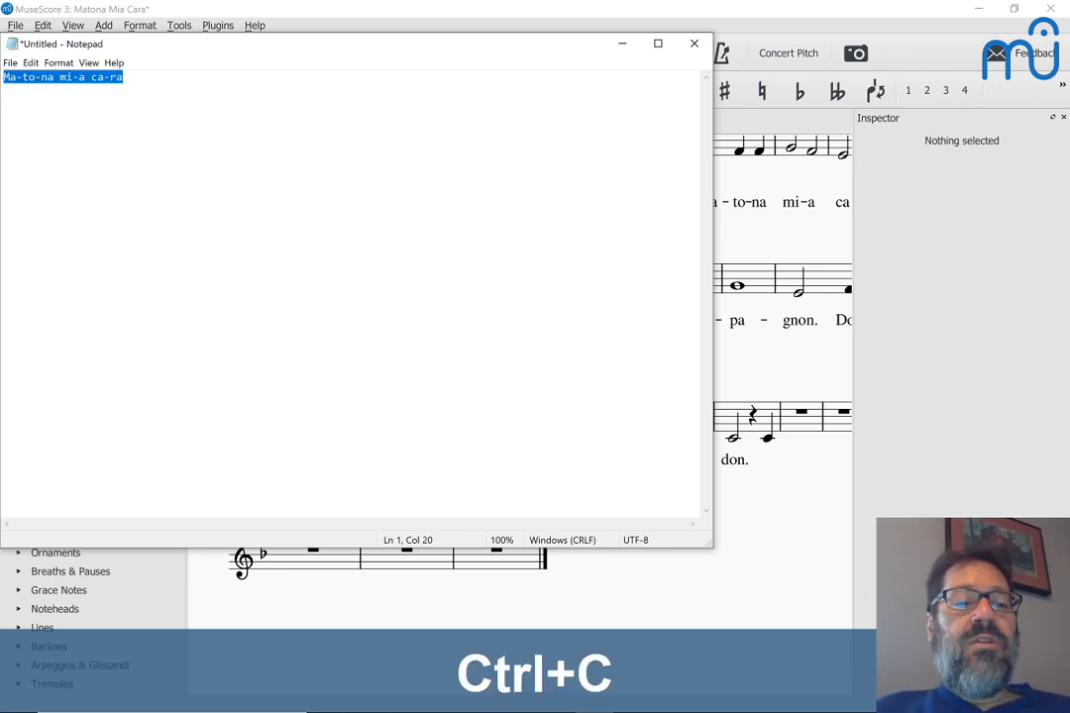
pyautogui.hotkey('alt', 'Tab')
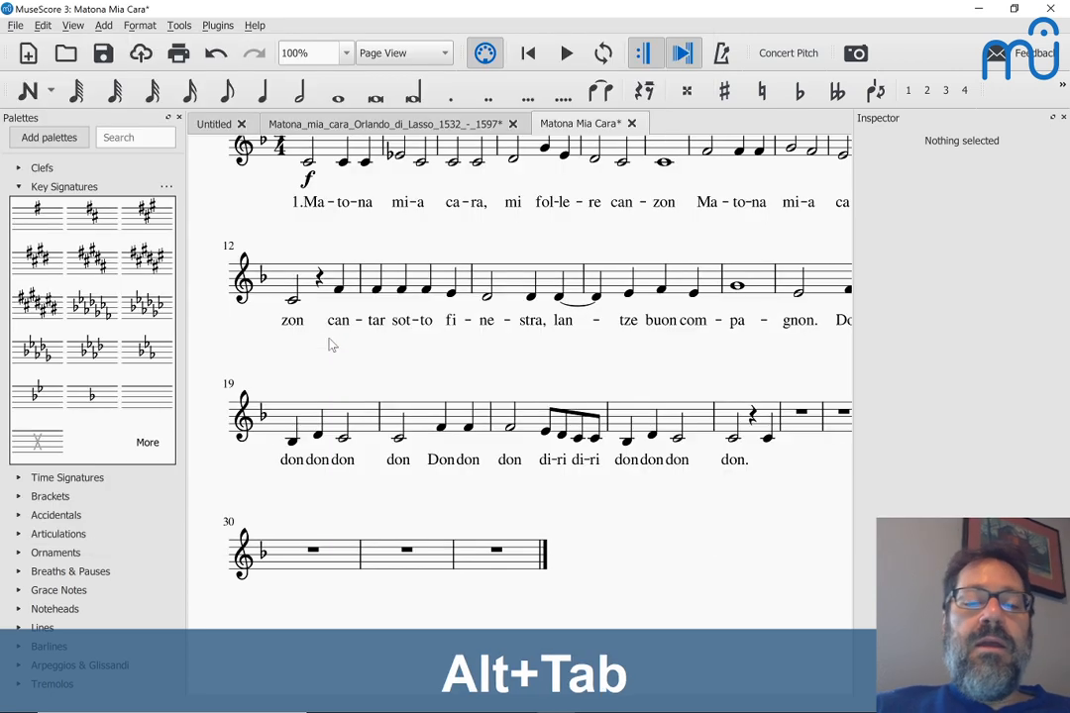
# Step: Fill measure 30 onward with quarter-note Cs in place of the rests
pyautogui.click(312, 552)
pyautogui.press('n')
pyautogui.press('c')
pyautogui.press('c')
pyautogui.press('c')
pyautogui.press('c')
pyautogui.press('c')
pyautogui.press('c')
pyautogui.press('c')
pyautogui.press('c')
pyautogui.press('c')
pyautogui.press('c')
pyautogui.press('c')
pyautogui.press('c')
pyautogui.press('c')
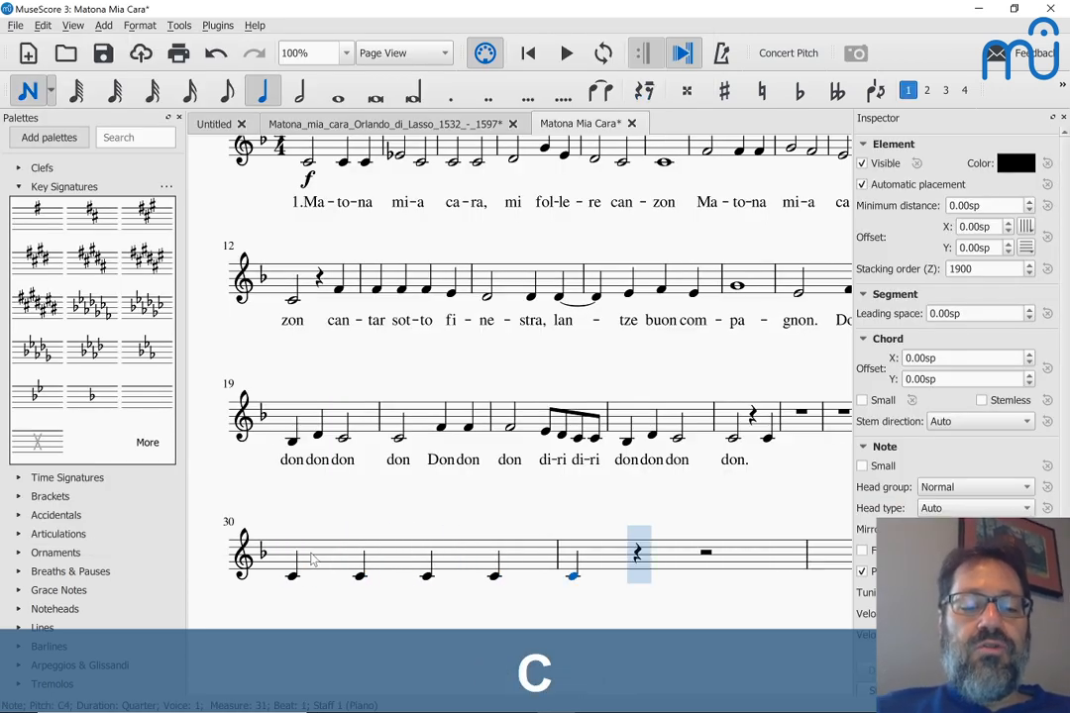
pyautogui.press('Escape')
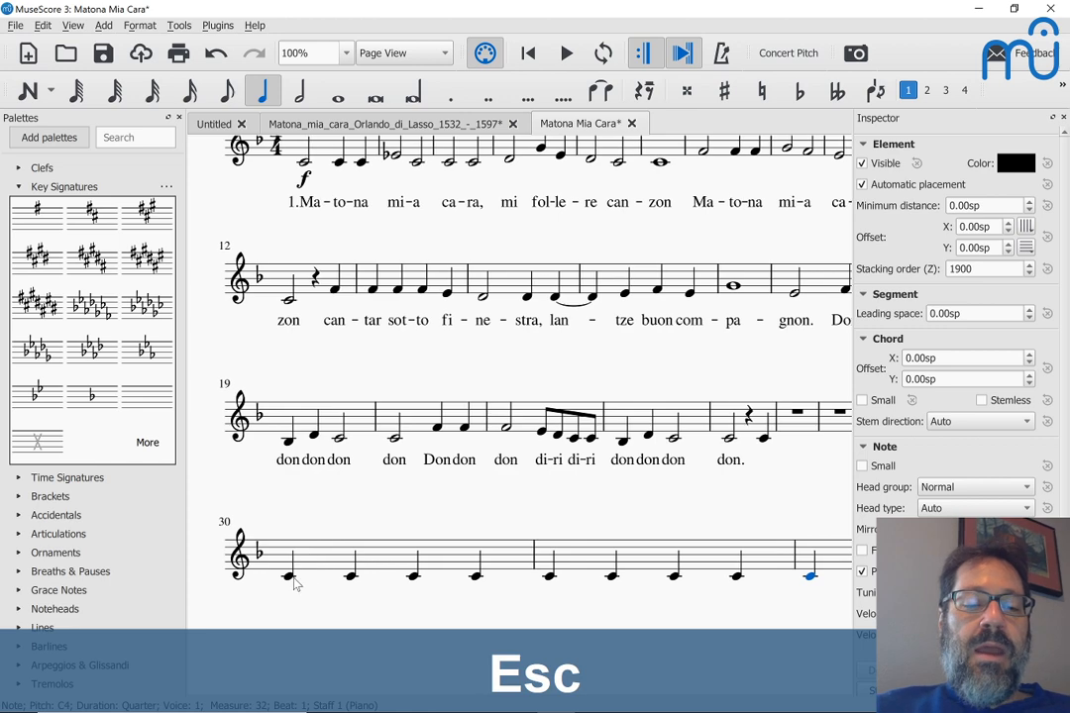
pyautogui.click(287, 578)
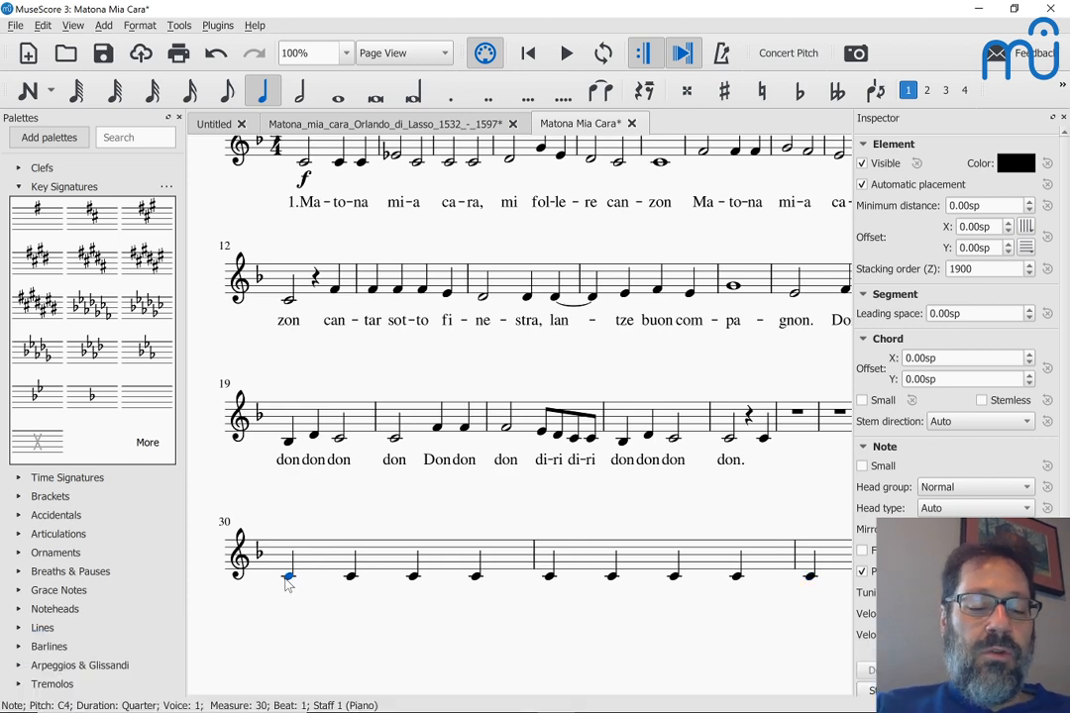
# Step: Recopy the syllable line and start lyric entry under measure 30's first note
pyautogui.hotkey('alt', 'Tab')
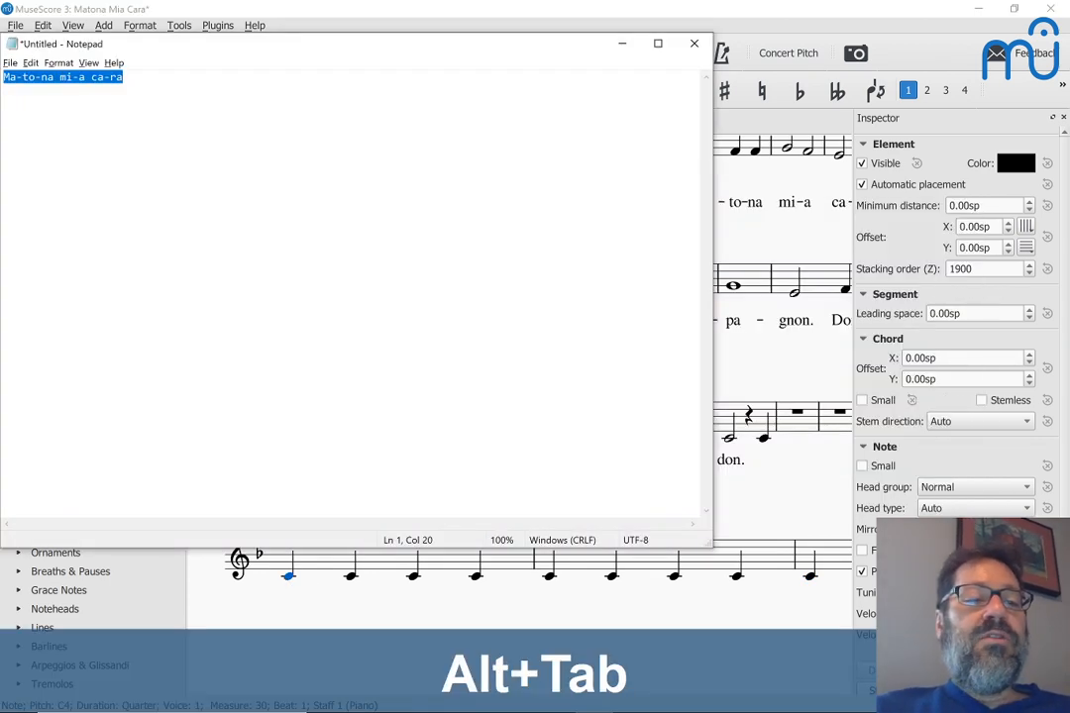
pyautogui.hotkey('ctrl', 'c')
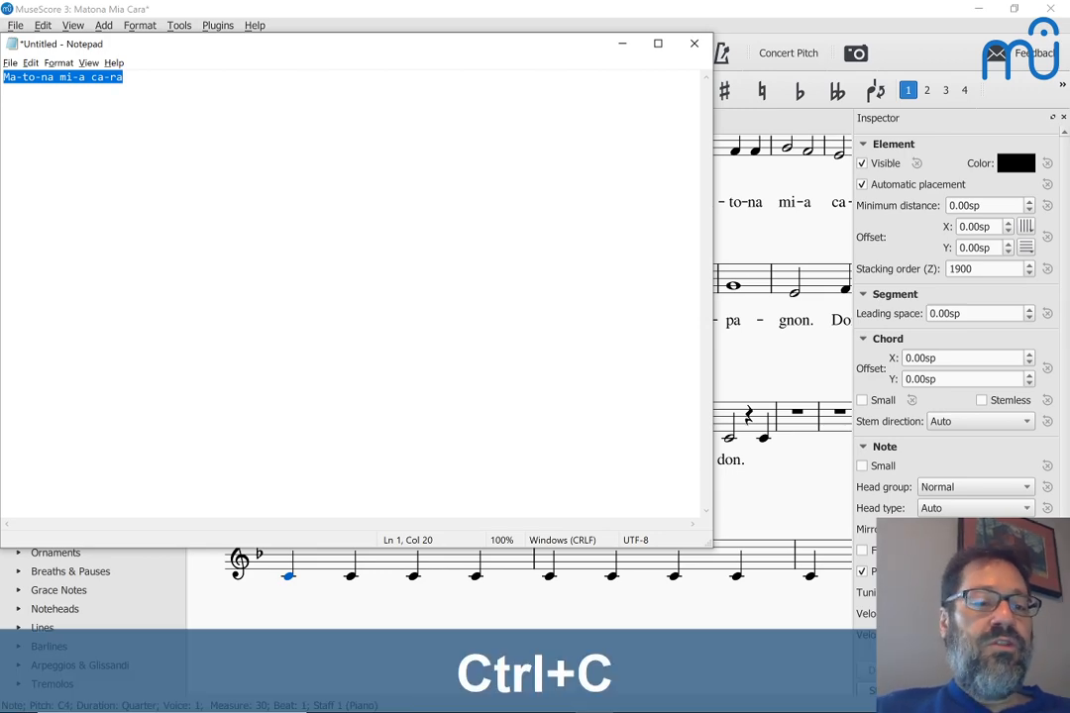
pyautogui.hotkey('alt', 'Tab')
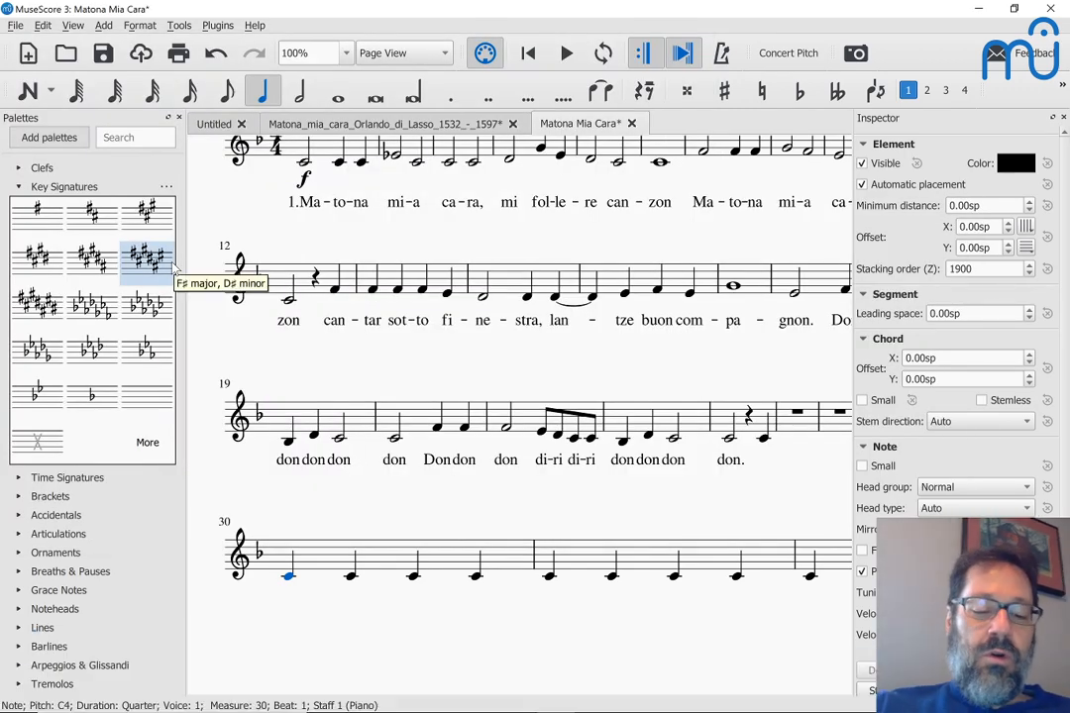
pyautogui.hotkey('ctrl', 'v')
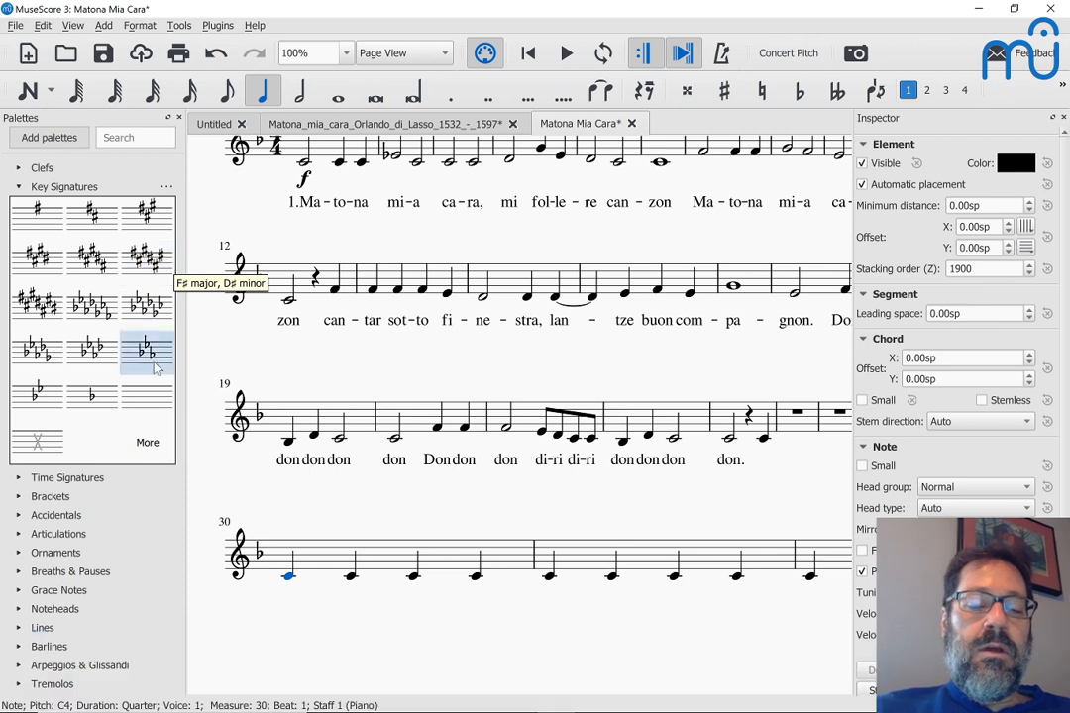
pyautogui.hotkey('ctrl', 'l')
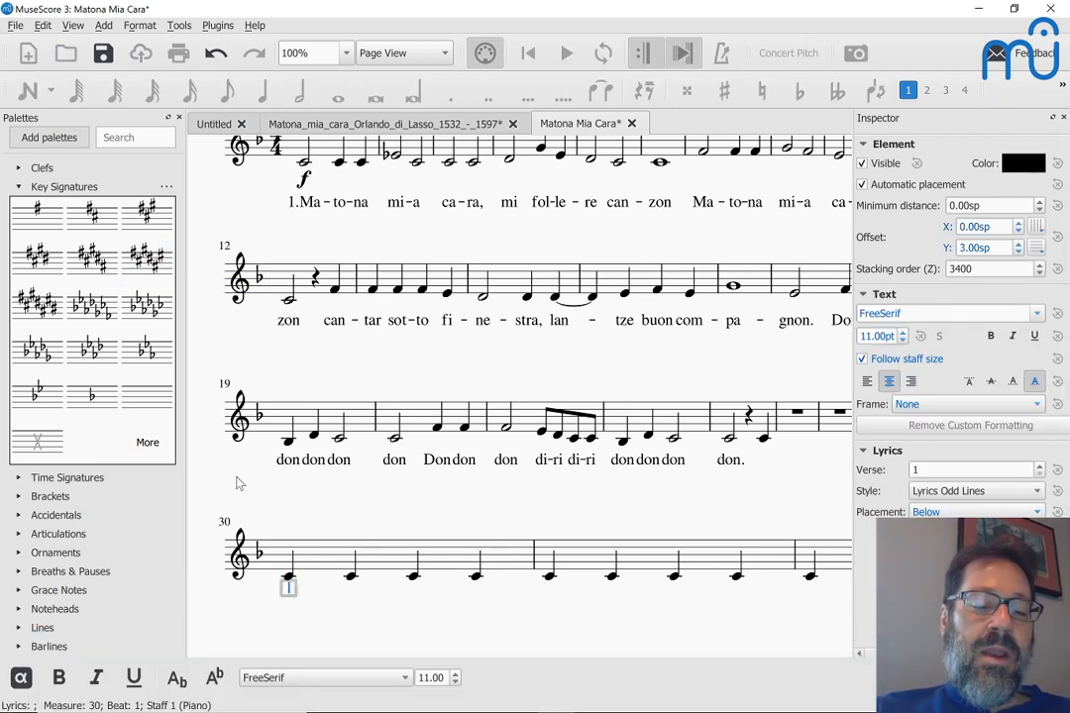
# Step: Paste the syllables Ma, to, na, mi, a, ca, ra one per note in measures 30–31
pyautogui.hotkey('ctrl', 'v')
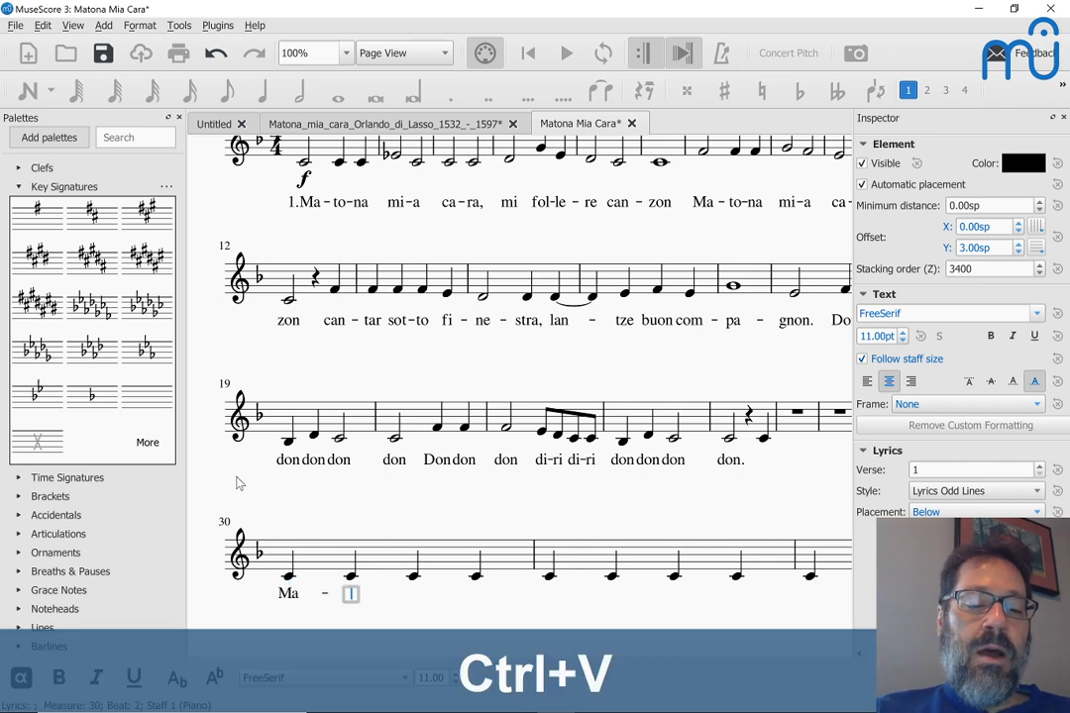
pyautogui.hotkey('ctrl', 'v')
pyautogui.hotkey('ctrl', 'v')
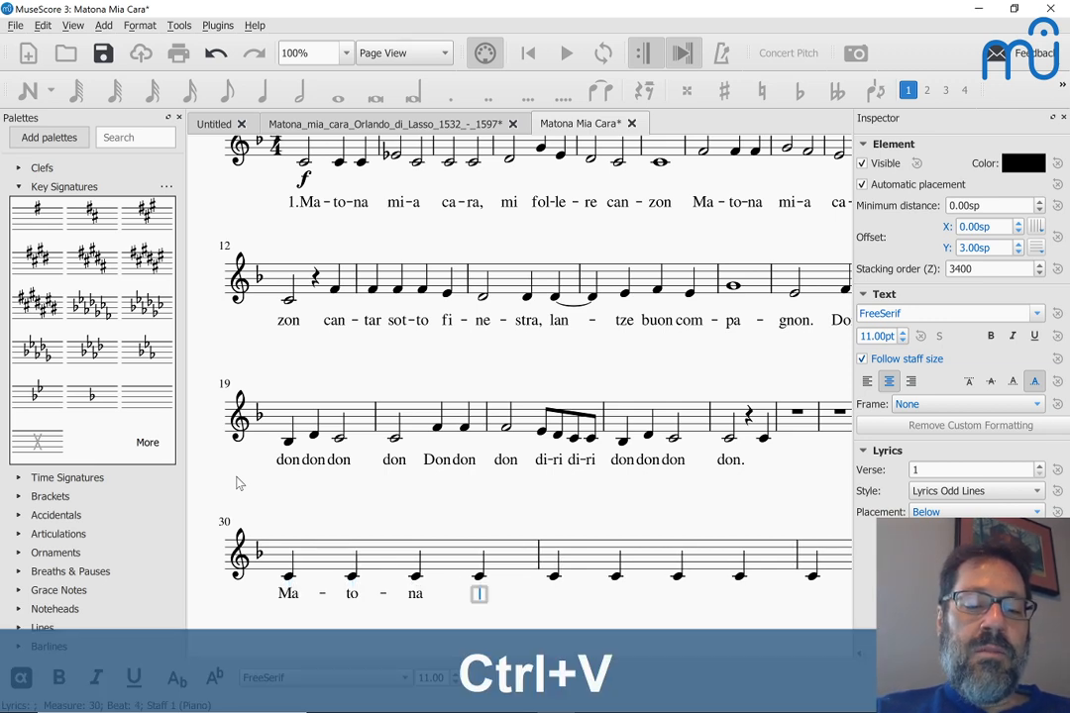
pyautogui.hotkey('ctrl', 'v')
pyautogui.hotkey('ctrl', 'v')
pyautogui.hotkey('ctrl', 'v')
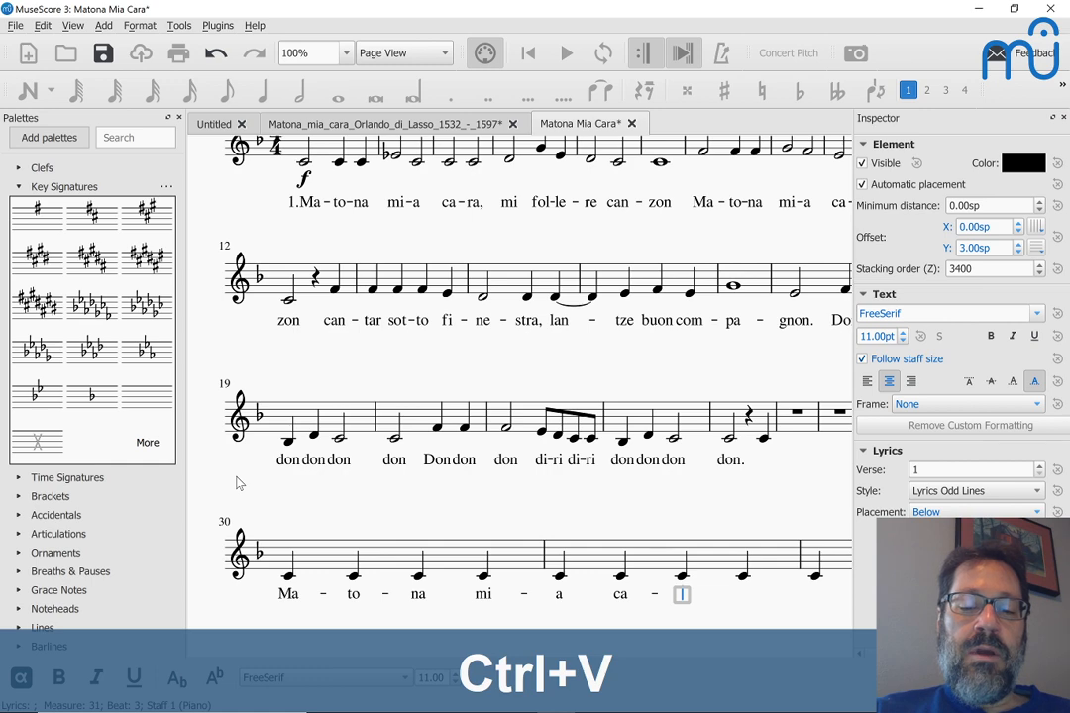
pyautogui.hotkey('ctrl', 'v')
pyautogui.press('Escape')
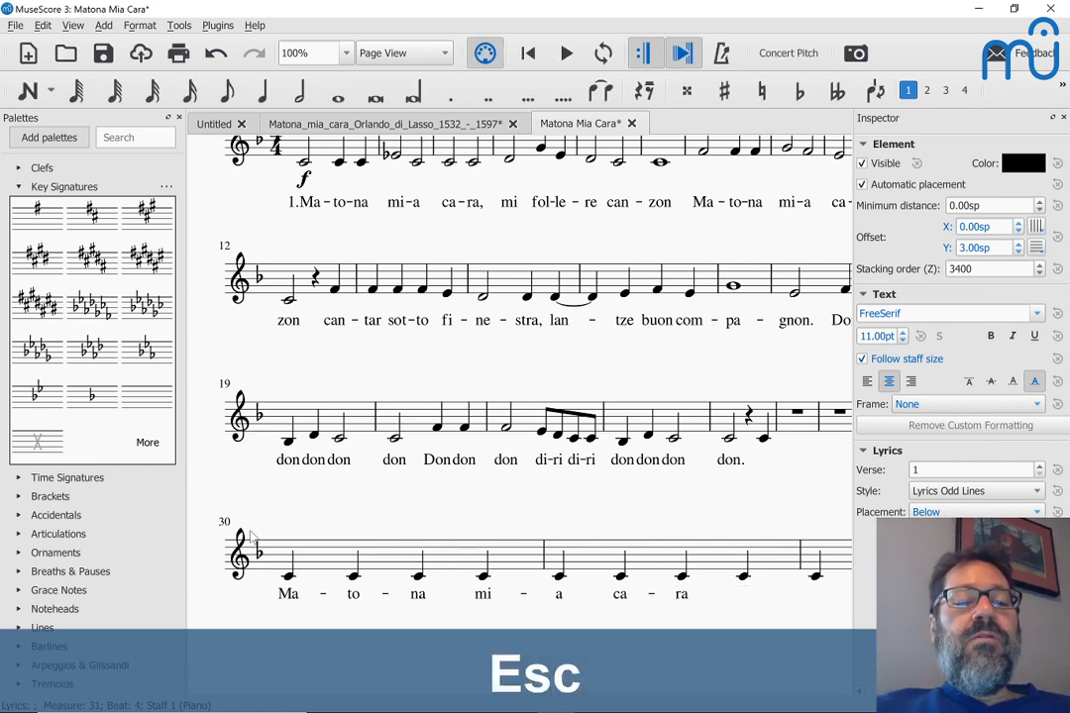
pyautogui.scroll(-1, 249, 536)
pyautogui.hotkey('alt', 'Tab')
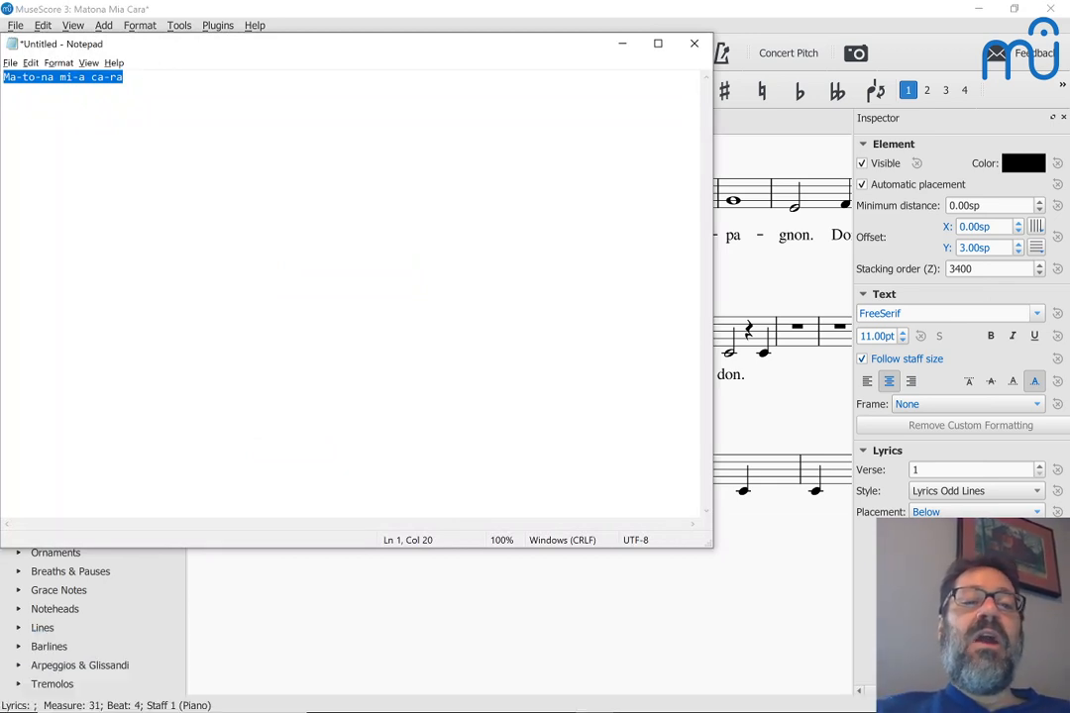
# Step: Go back to the score and scroll to review the lyrics under measures 30–31
pyautogui.hotkey('alt', 'Tab')
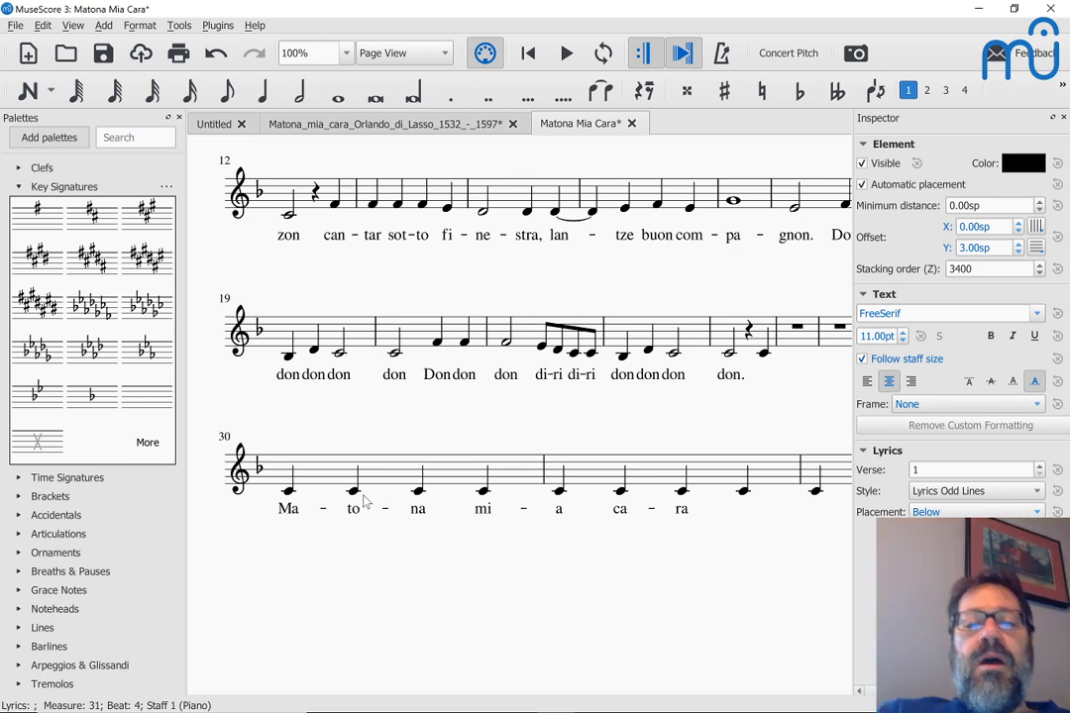
pyautogui.scroll(1, 396, 432)
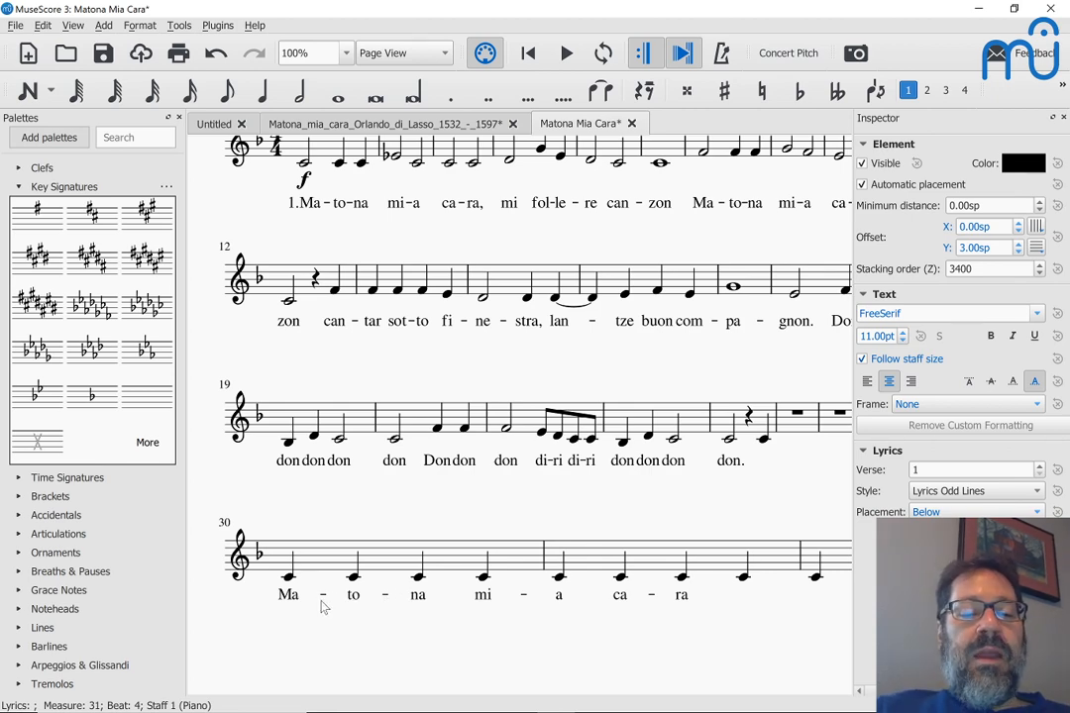
# Step: Correct the Notepad line to 'Ma-to-na mia ca-ra' and copy it
pyautogui.hotkey('alt', 'Tab')
pyautogui.press('Right')
pyautogui.hotkey('ctrl', 'Left')
pyautogui.hotkey('ctrl', 'Left')
pyautogui.hotkey('ctrl', 'Left')
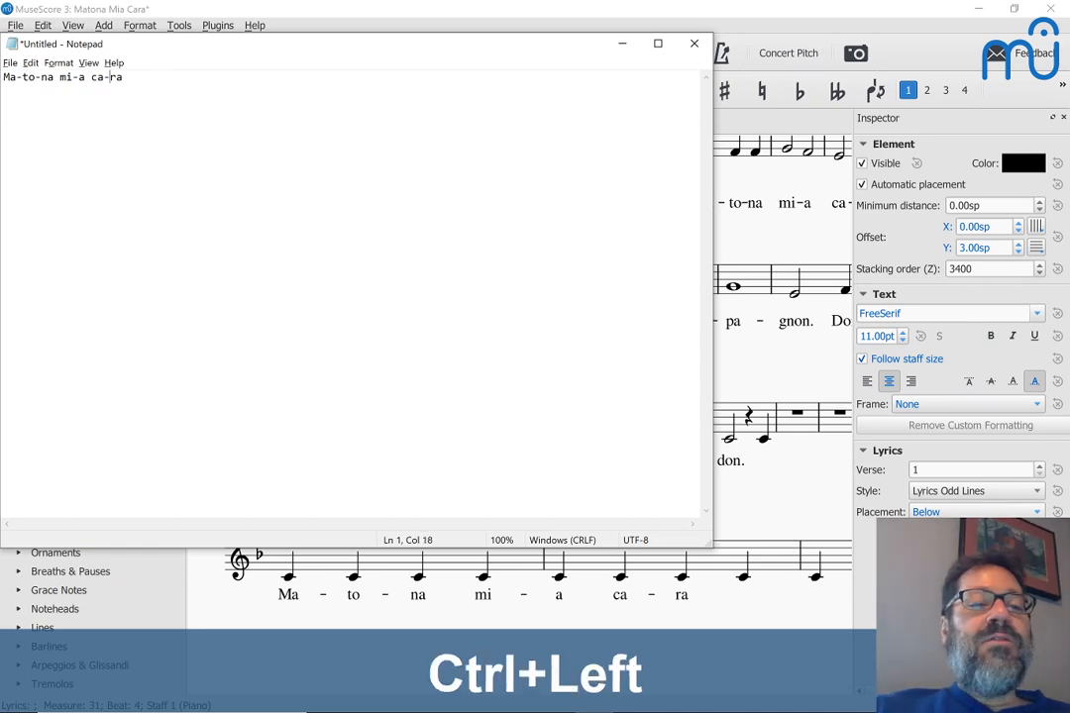
pyautogui.press('BackSpace')
pyautogui.hotkey('ctrl', 'a')
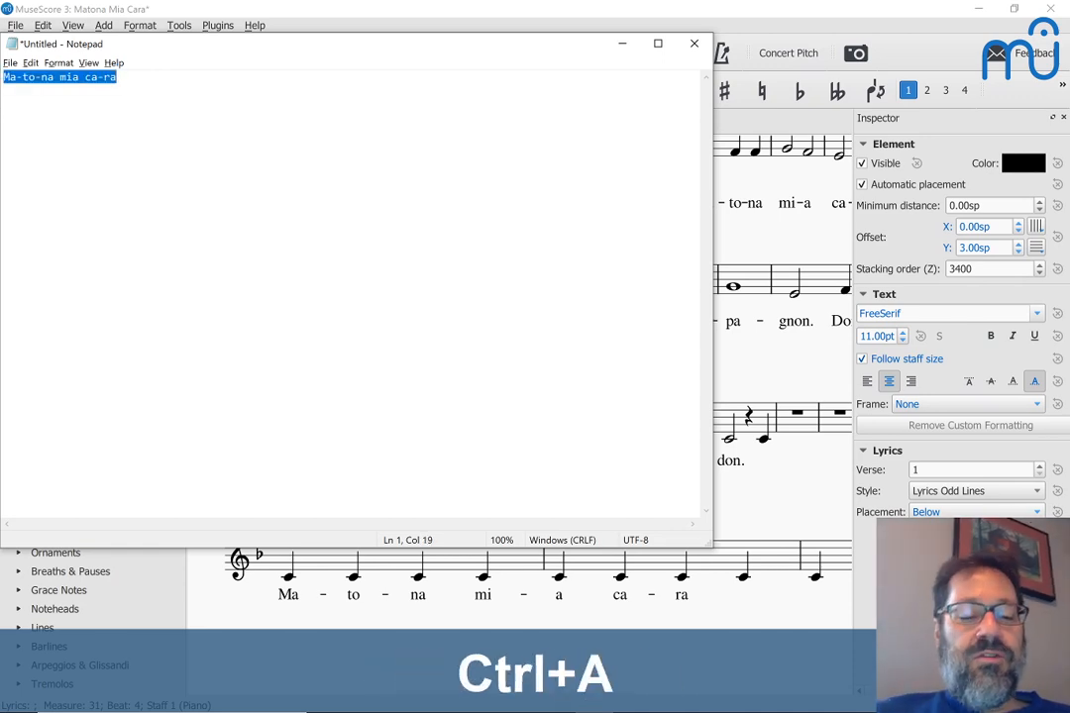
pyautogui.hotkey('ctrl', 'c')
pyautogui.hotkey('alt', 'Tab')
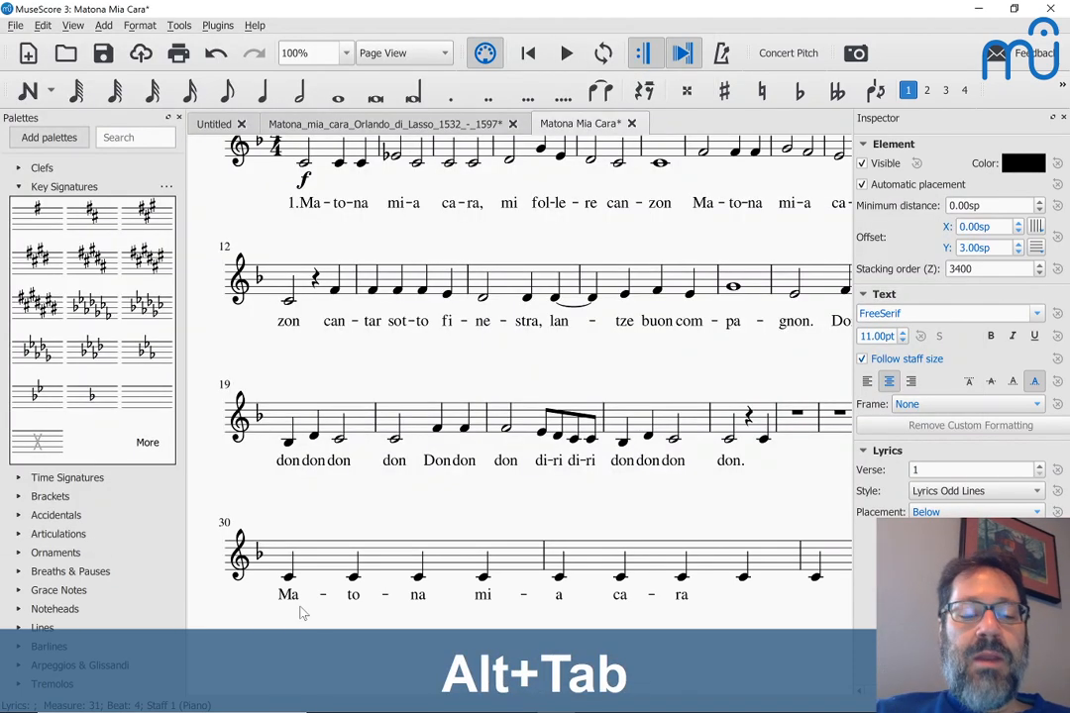
# Step: Undo the wrong lyrics and paste Ma, to, na, mia, ca, ra under measures 30–31
pyautogui.hotkey('ctrl', 'z')
pyautogui.hotkey('ctrl', 'z')
pyautogui.hotkey('ctrl', 'z')
pyautogui.hotkey('ctrl', 'z')
pyautogui.hotkey('ctrl', 'z')
pyautogui.hotkey('ctrl', 'z')
pyautogui.hotkey('ctrl', 'z')
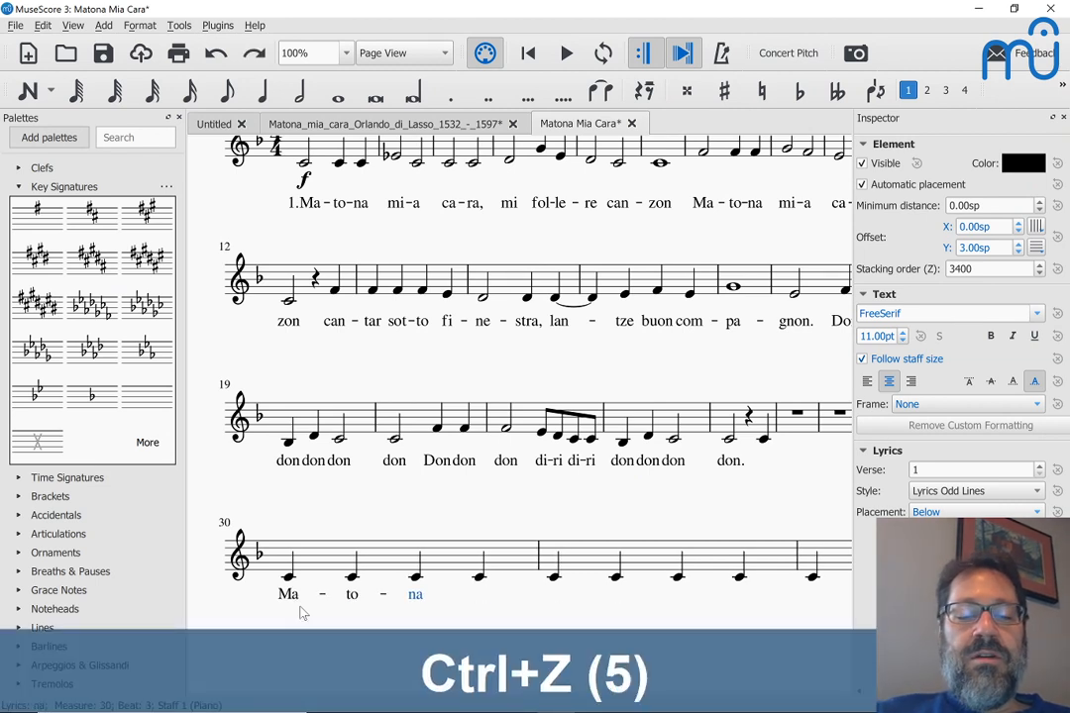
pyautogui.hotkey('ctrl', 'z')
pyautogui.hotkey('ctrl', 'l')
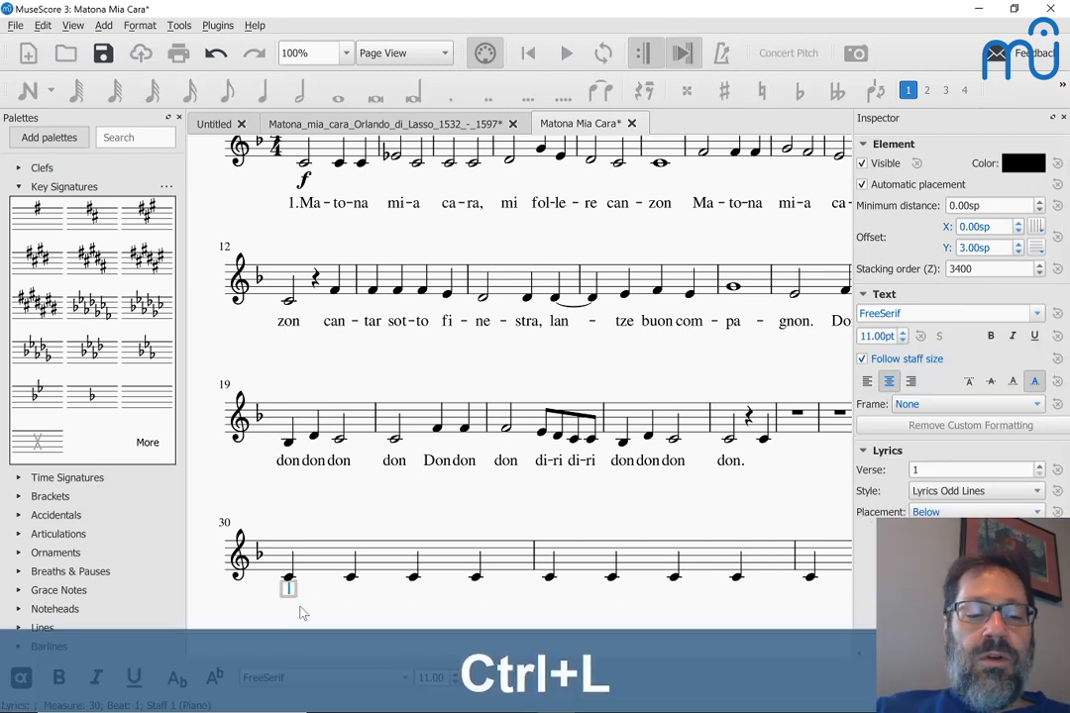
pyautogui.hotkey('ctrl', 'v')
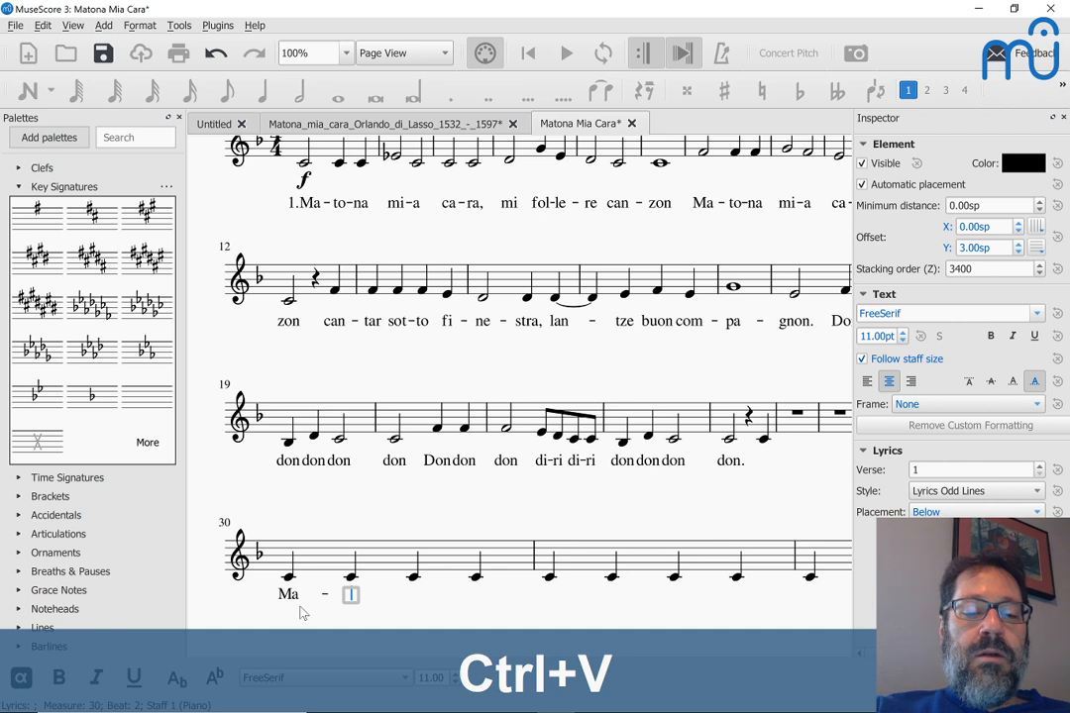
pyautogui.hotkey('ctrl', 'v')
pyautogui.hotkey('ctrl', 'v')
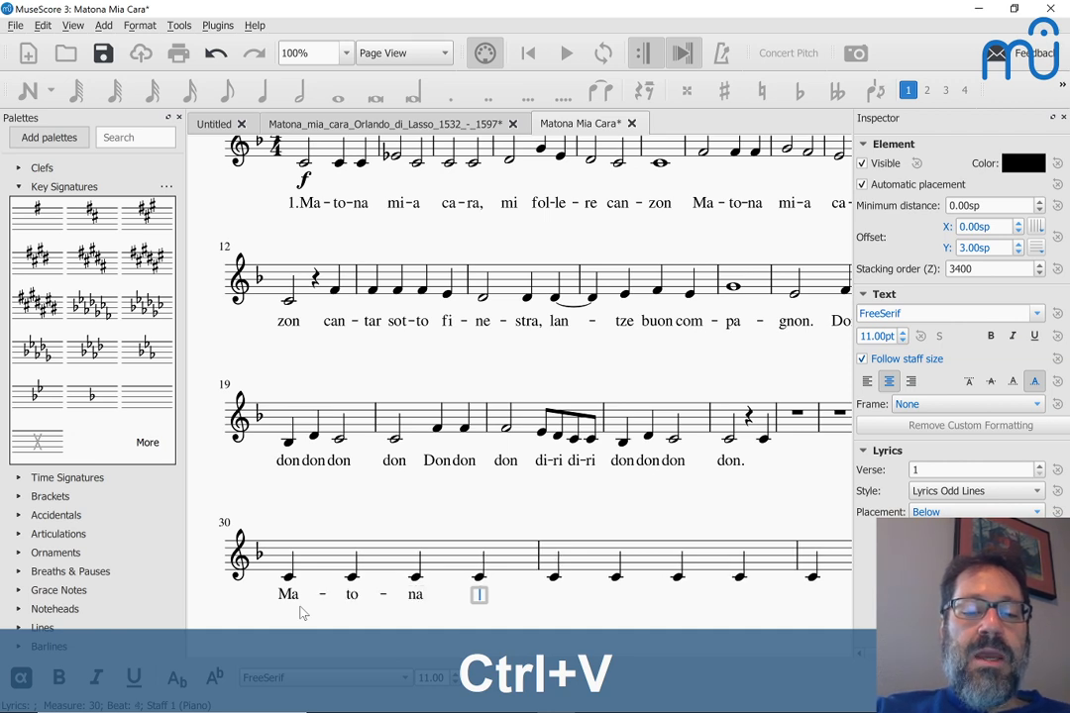
pyautogui.hotkey('ctrl', 'v')
pyautogui.hotkey('ctrl', 'v')
pyautogui.hotkey('ctrl', 'v')
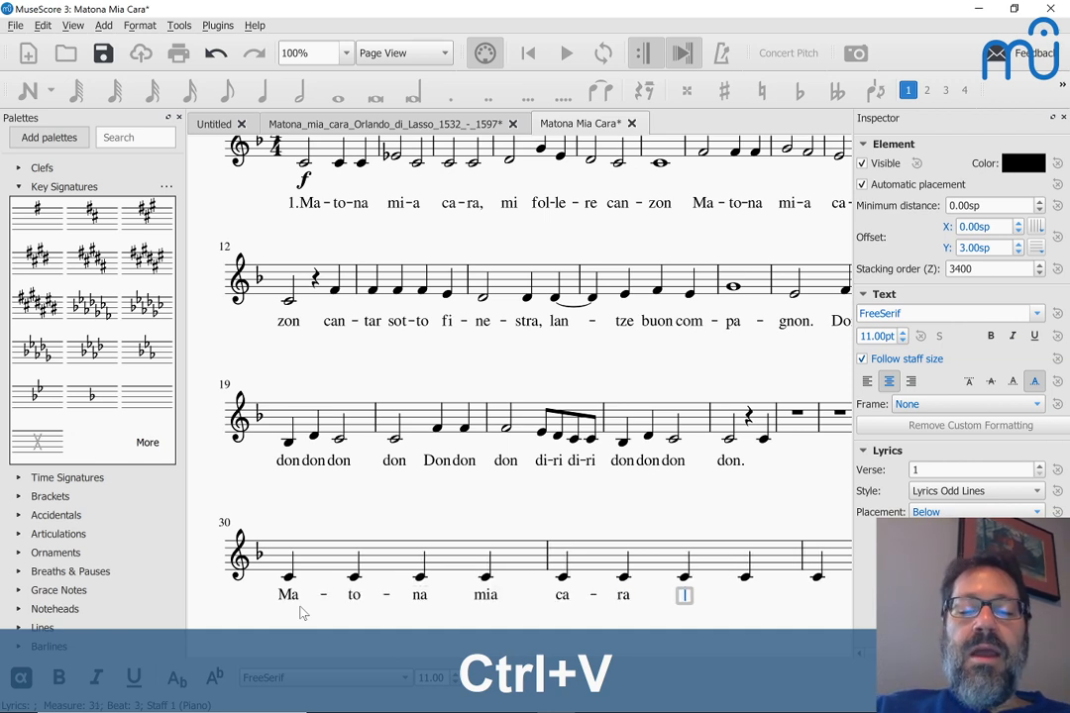
pyautogui.press('Escape')
pyautogui.scroll(-3, 543, 591)
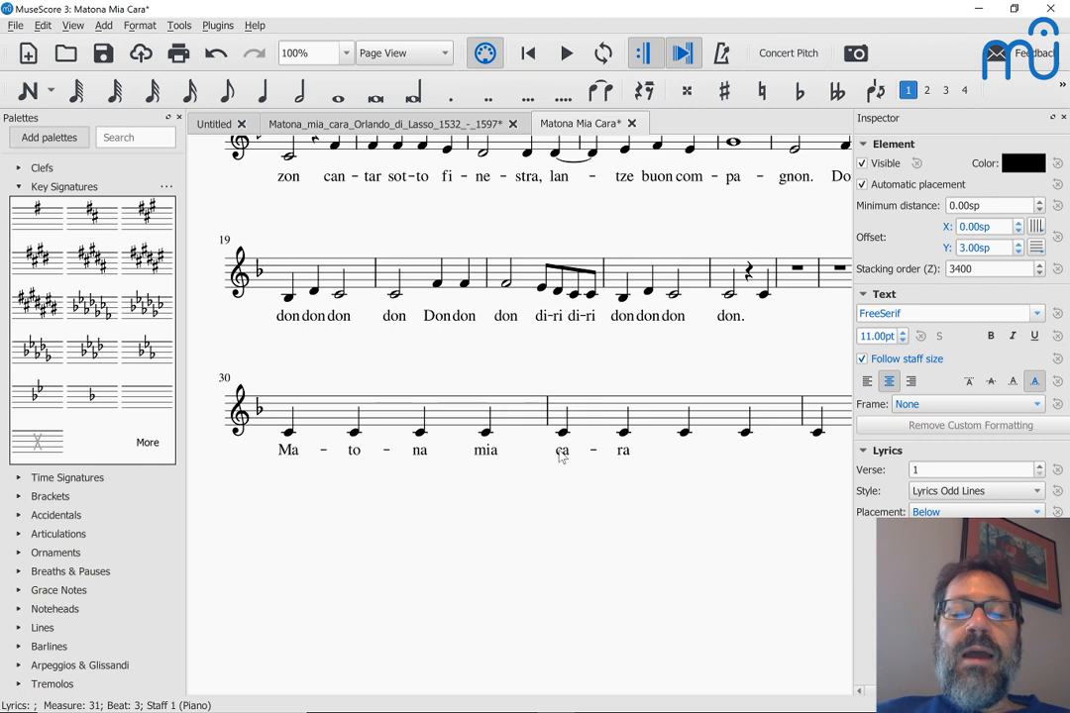
# Step: Range-select measure 31 through the end of the score, then narrow the selection to the lyrics ca and ra
pyautogui.click(585, 417)
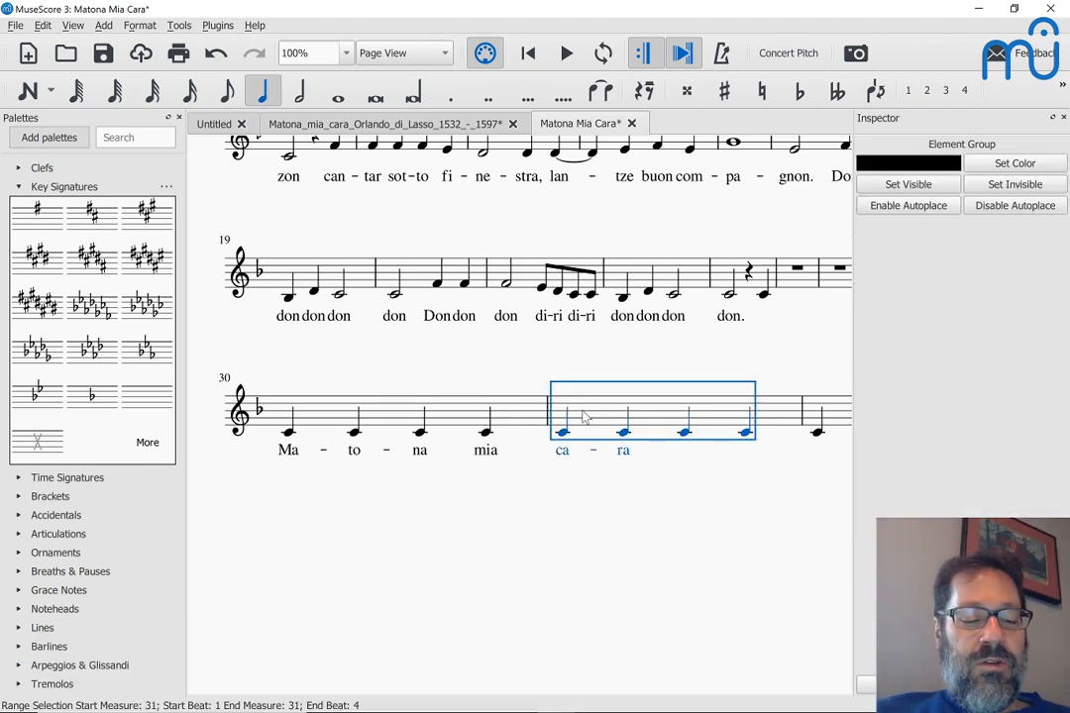
pyautogui.hotkey('ctrl', 'shift', 'Right')
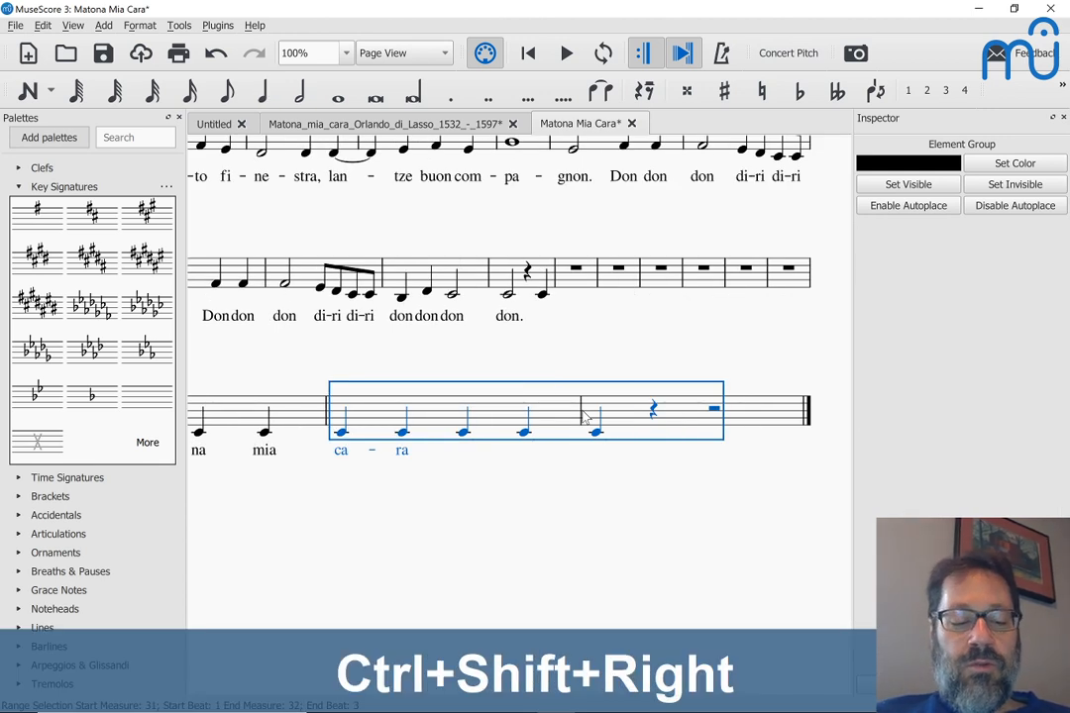
pyautogui.hotkey('ctrl', 'shift', 'End')
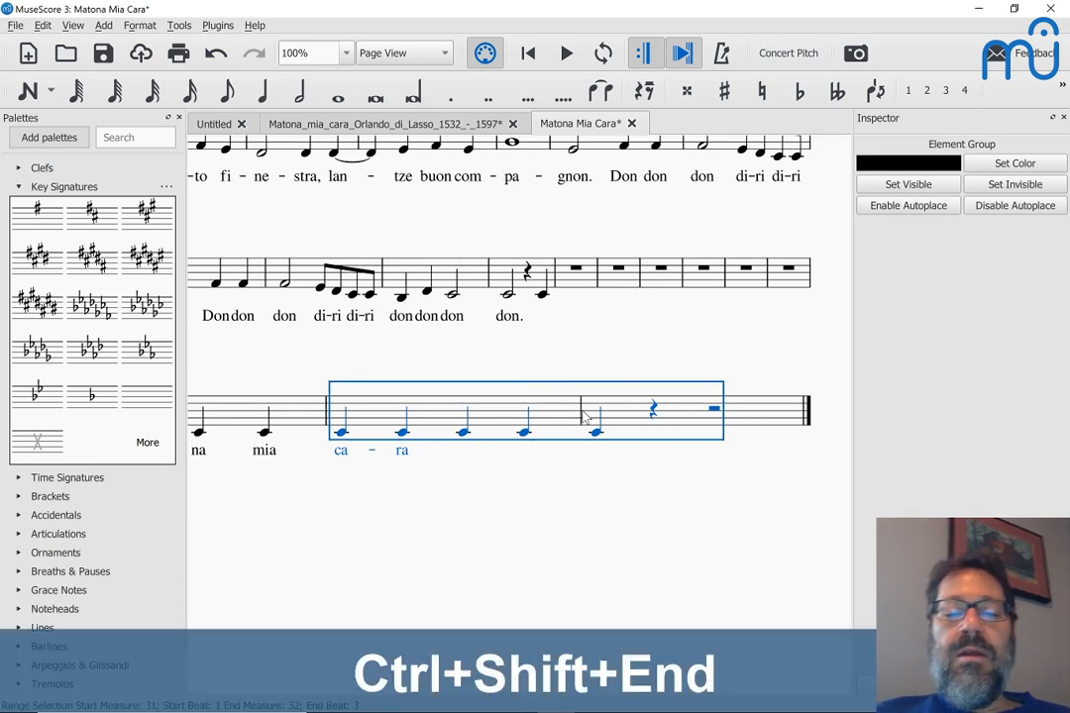
pyautogui.rightClick(342, 454)
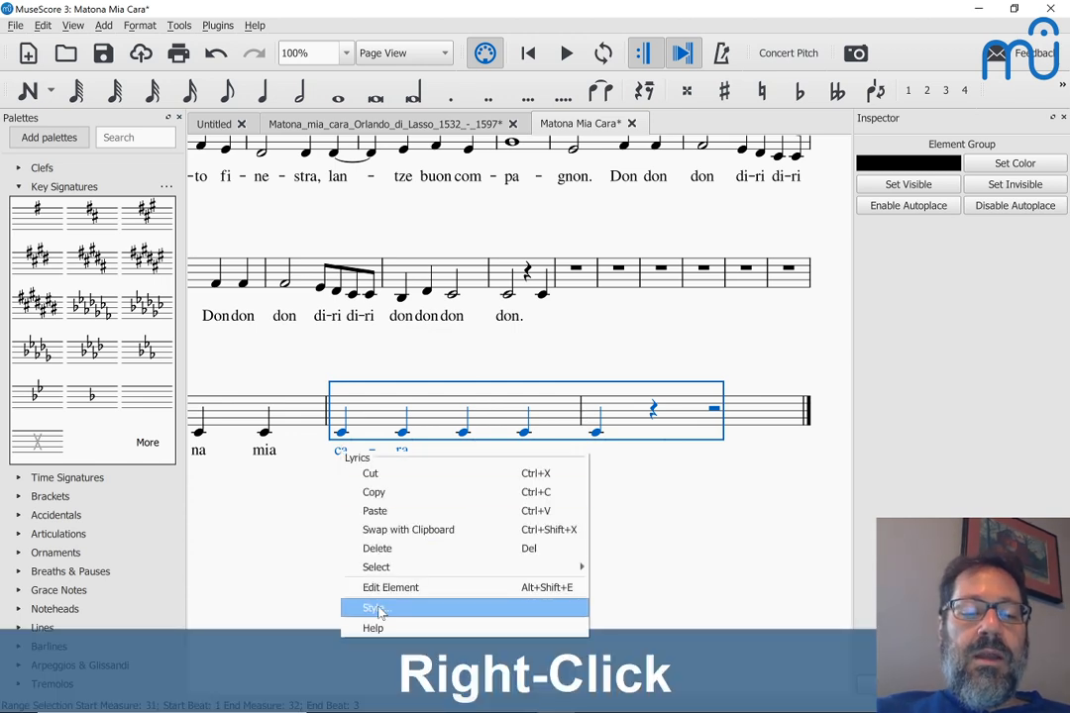
pyautogui.moveTo(404, 573)
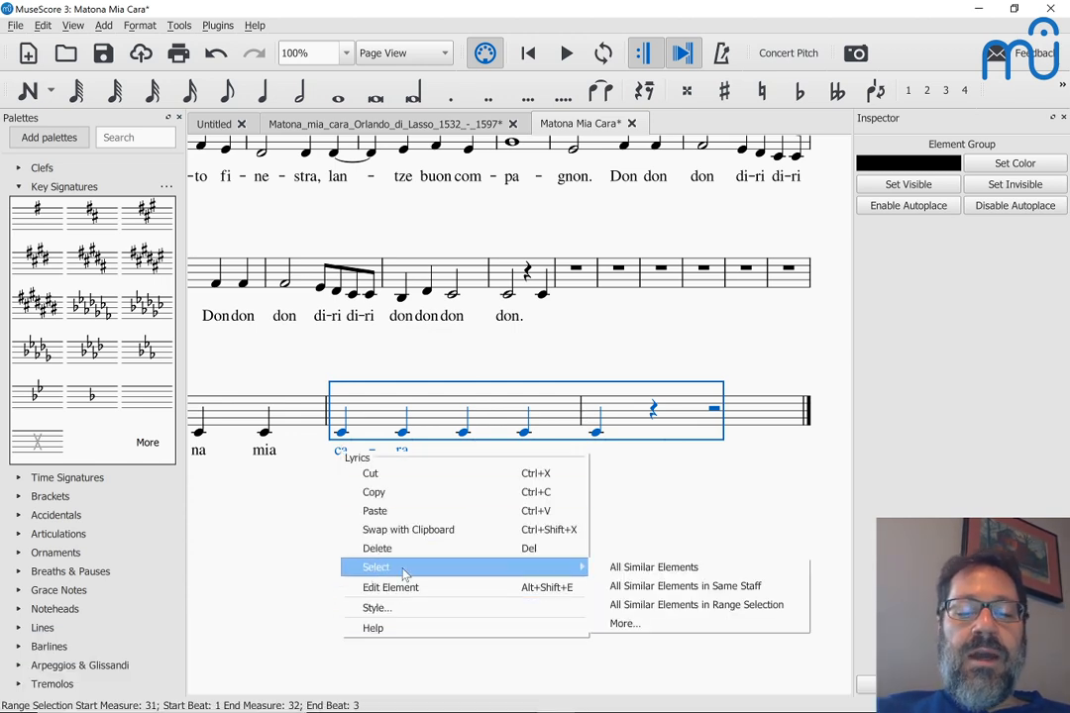
pyautogui.click(634, 609)
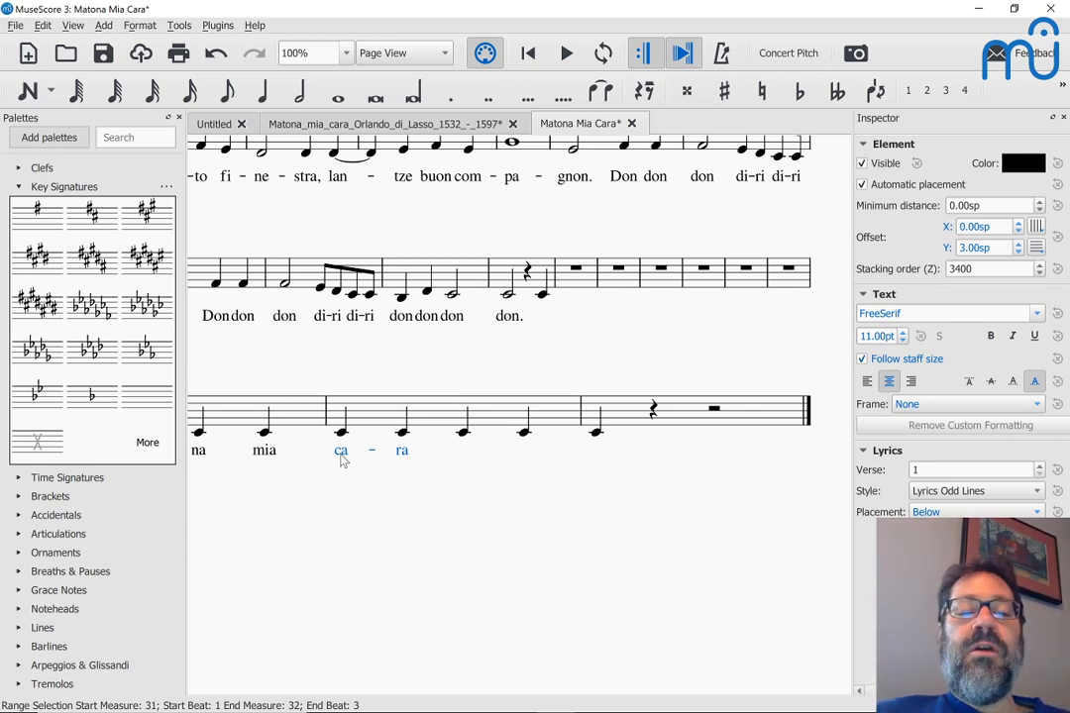
# Step: Move the lyrics ca-ra one note later by cutting and pasting them
pyautogui.hotkey('ctrl', 'x')
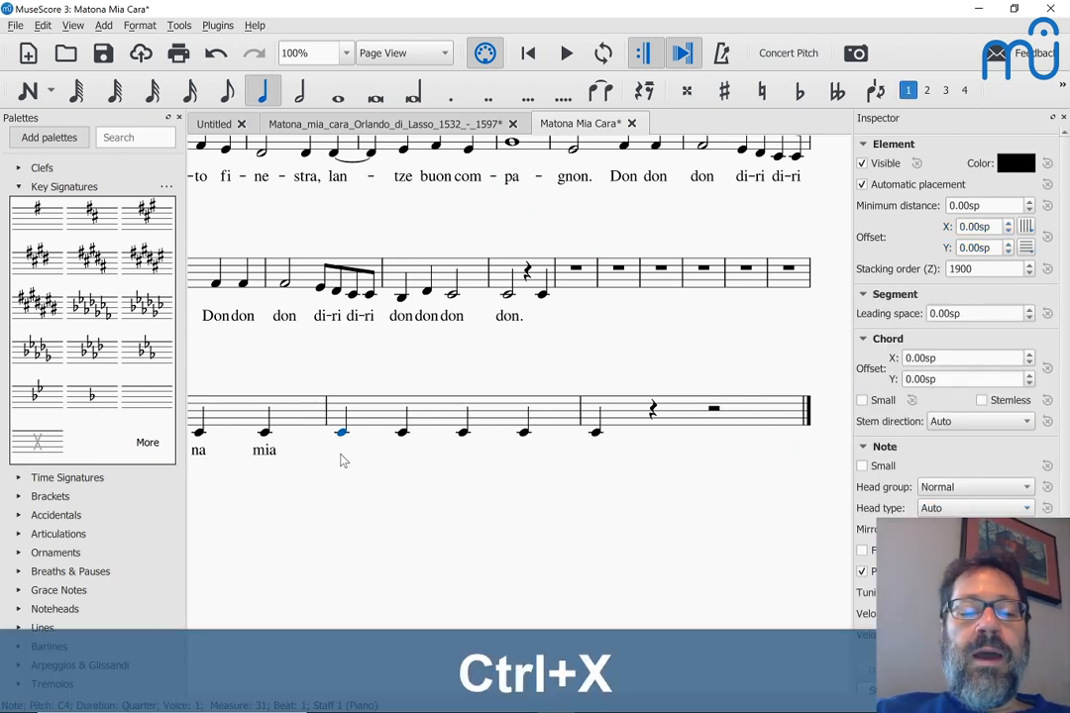
pyautogui.click(403, 433)
pyautogui.hotkey('ctrl', 'v')
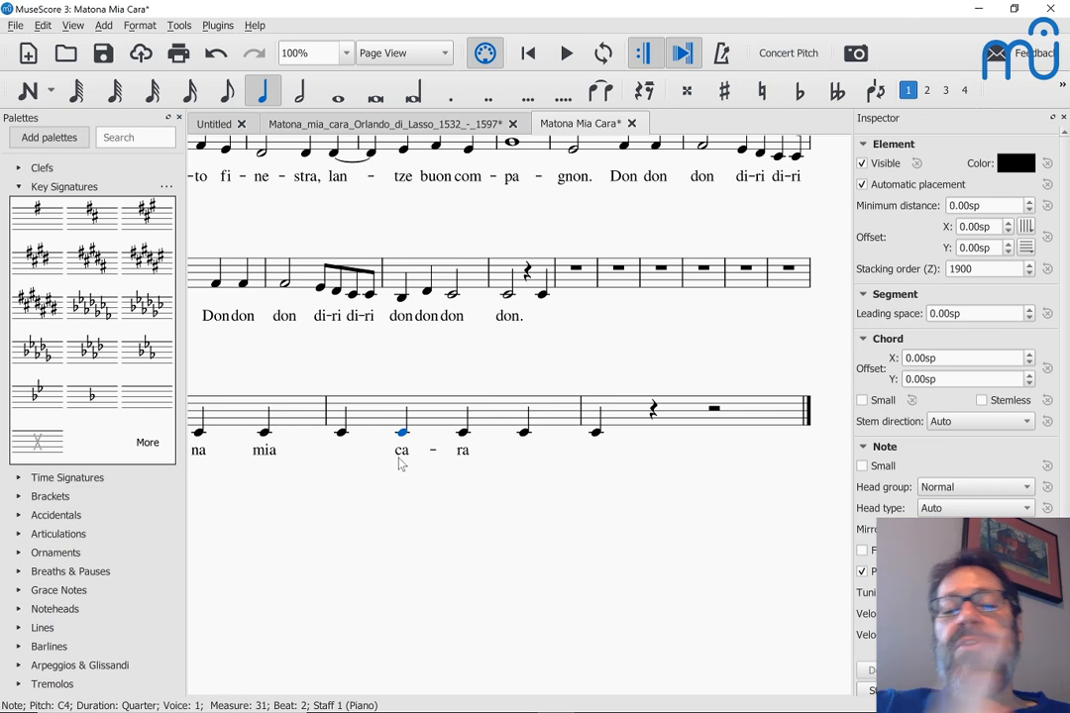
# Step: Change the lyric 'mia' to 'mi-a' so it spans two notes
pyautogui.doubleClick(264, 452)
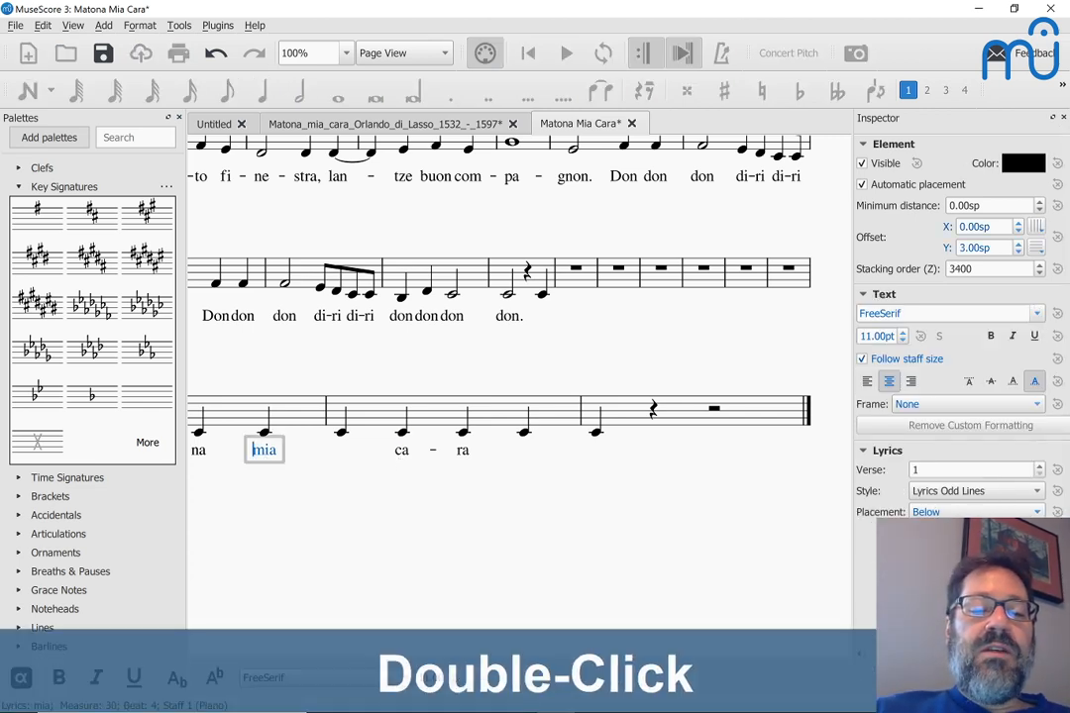
pyautogui.press('Right')
pyautogui.press('Right')
pyautogui.press('Right')
pyautogui.press('BackSpace')
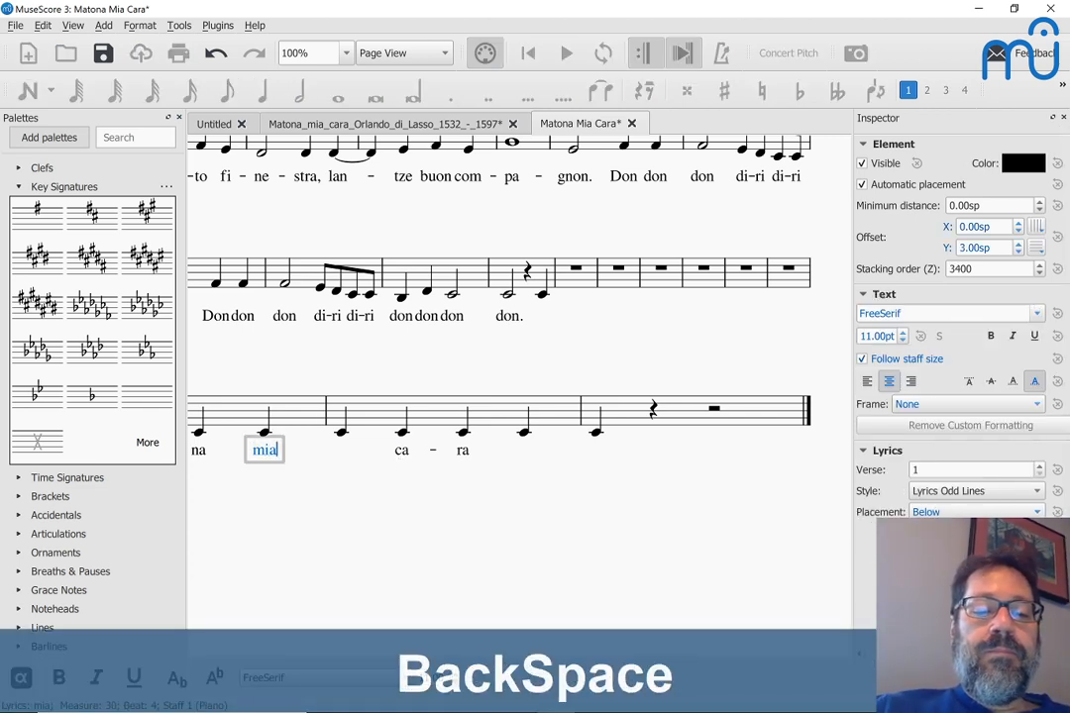
pyautogui.write('-a')
pyautogui.press('Escape')
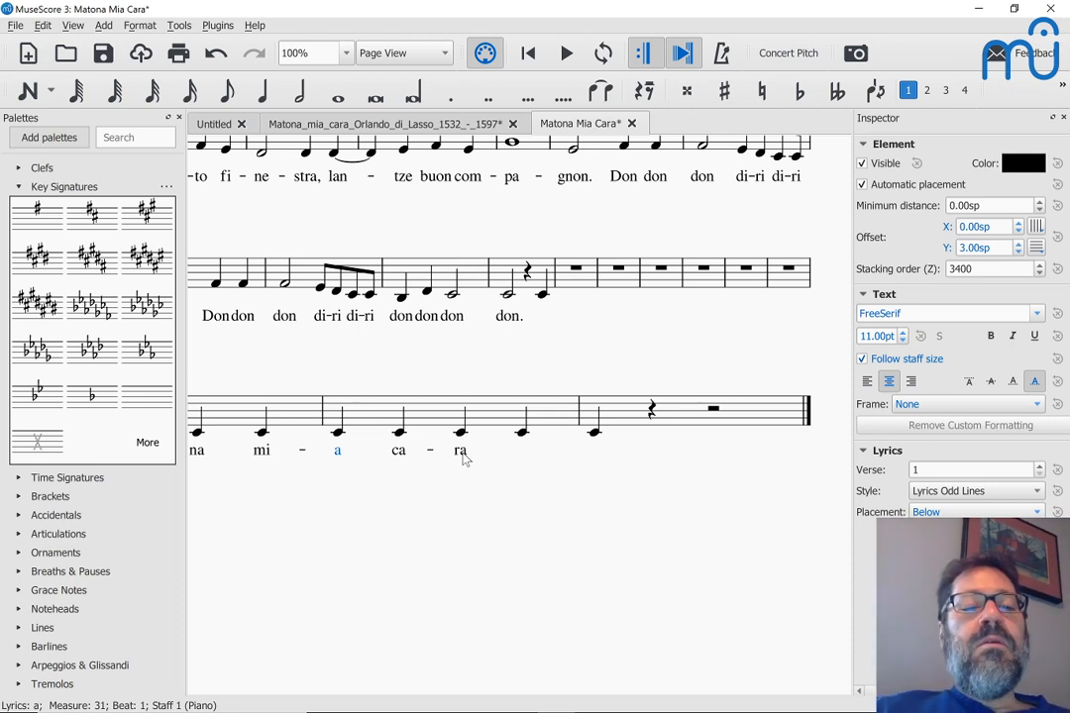
pyautogui.scroll(1, 385, 426)
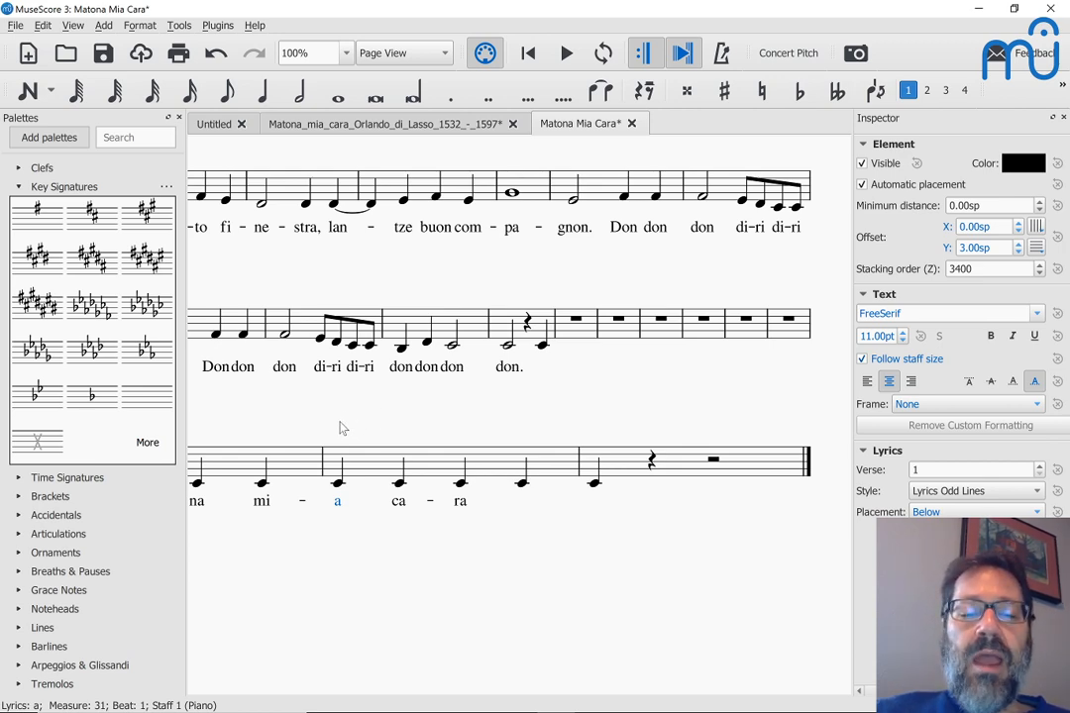
pyautogui.scroll(1, 340, 428)
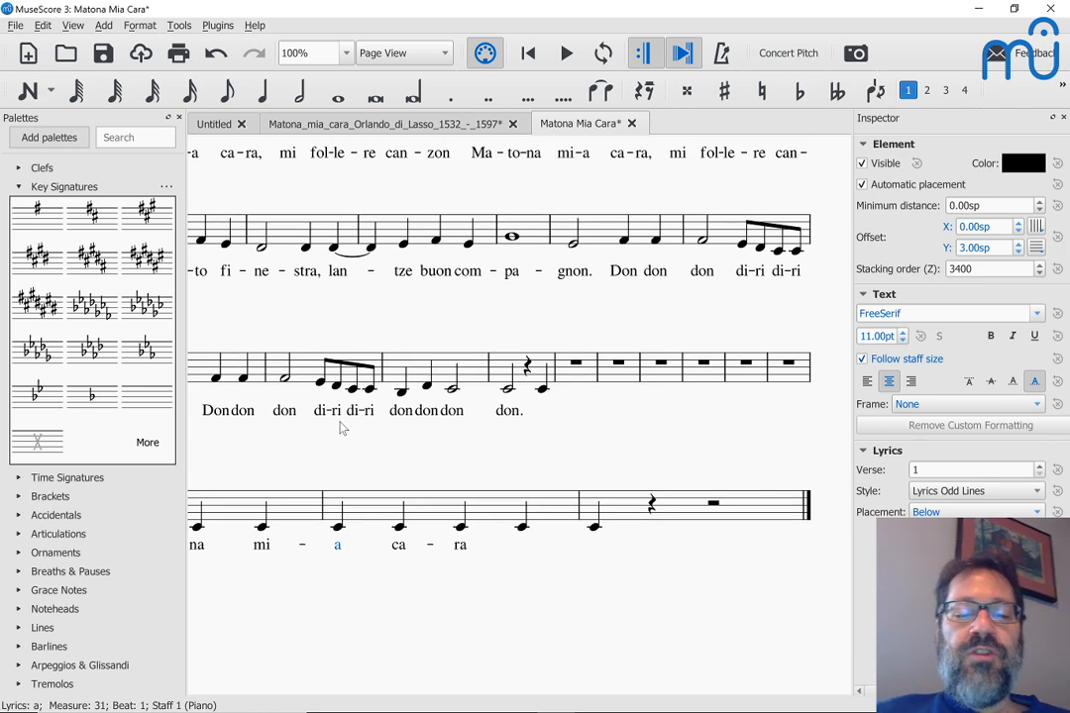
pyautogui.hscroll(-2, 340, 428)
pyautogui.scroll(2, 339, 428)
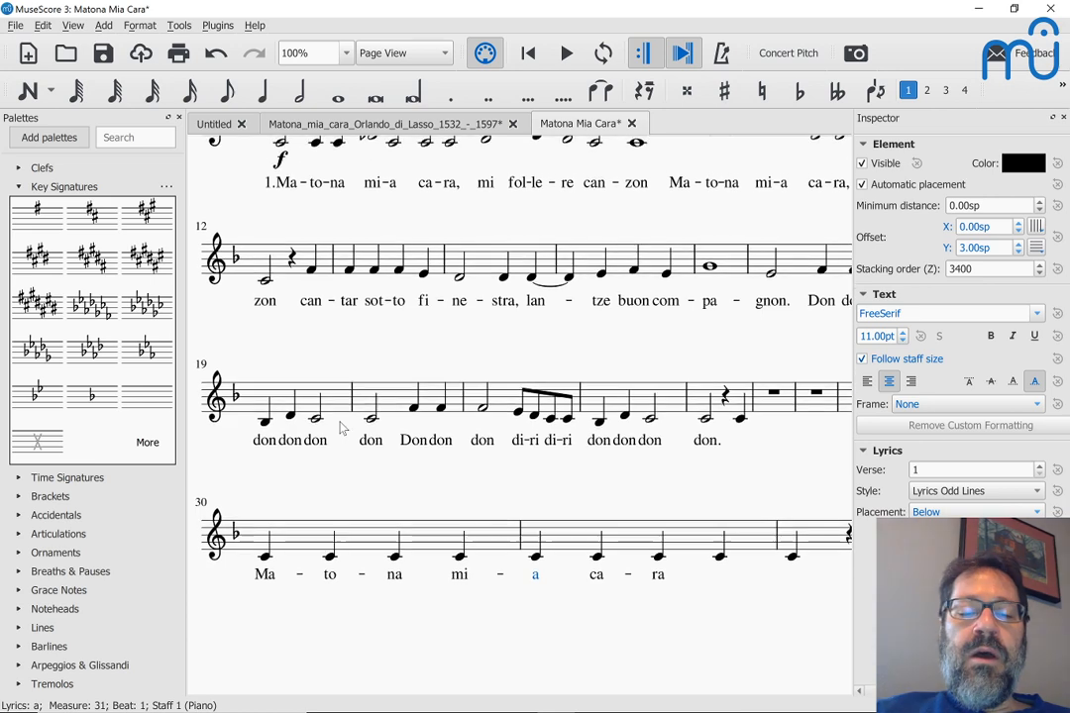
pyautogui.scroll(1, 339, 428)
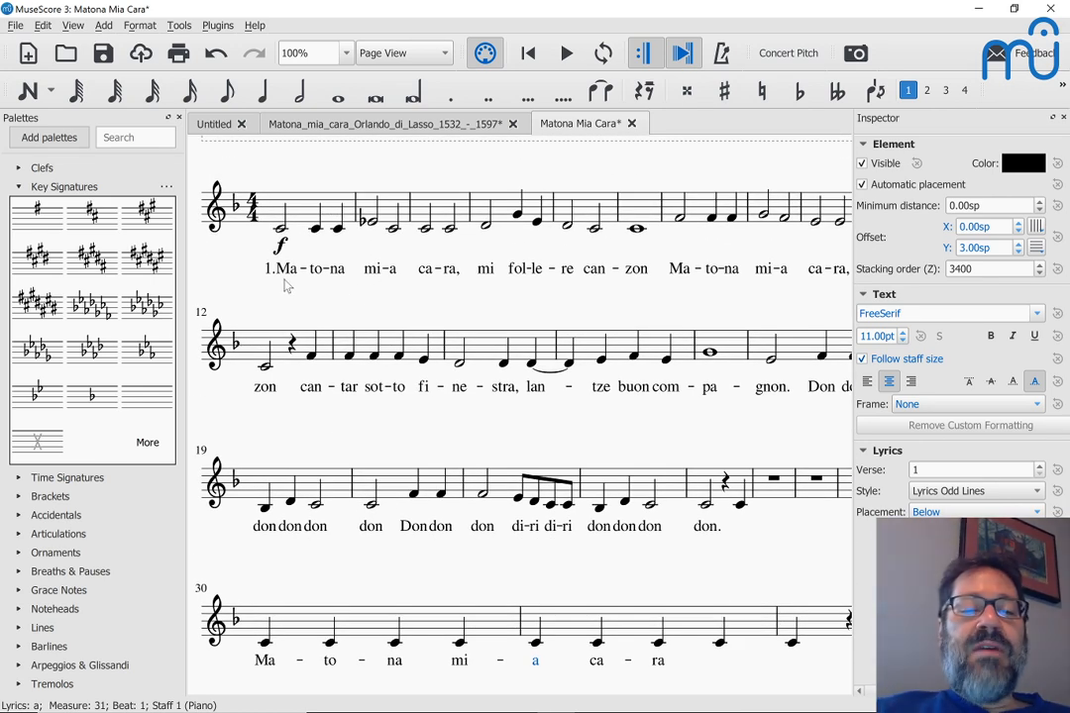
pyautogui.scroll(2, 274, 286)
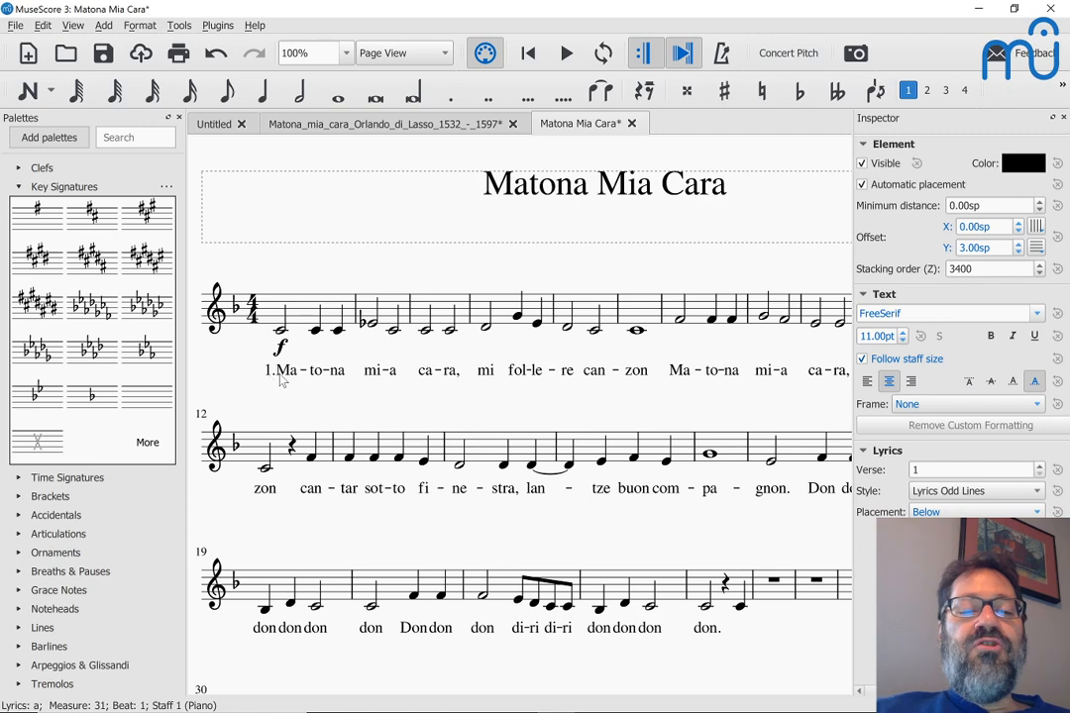
pyautogui.scroll(-1, 305, 434)
pyautogui.scroll(-1, 305, 434)
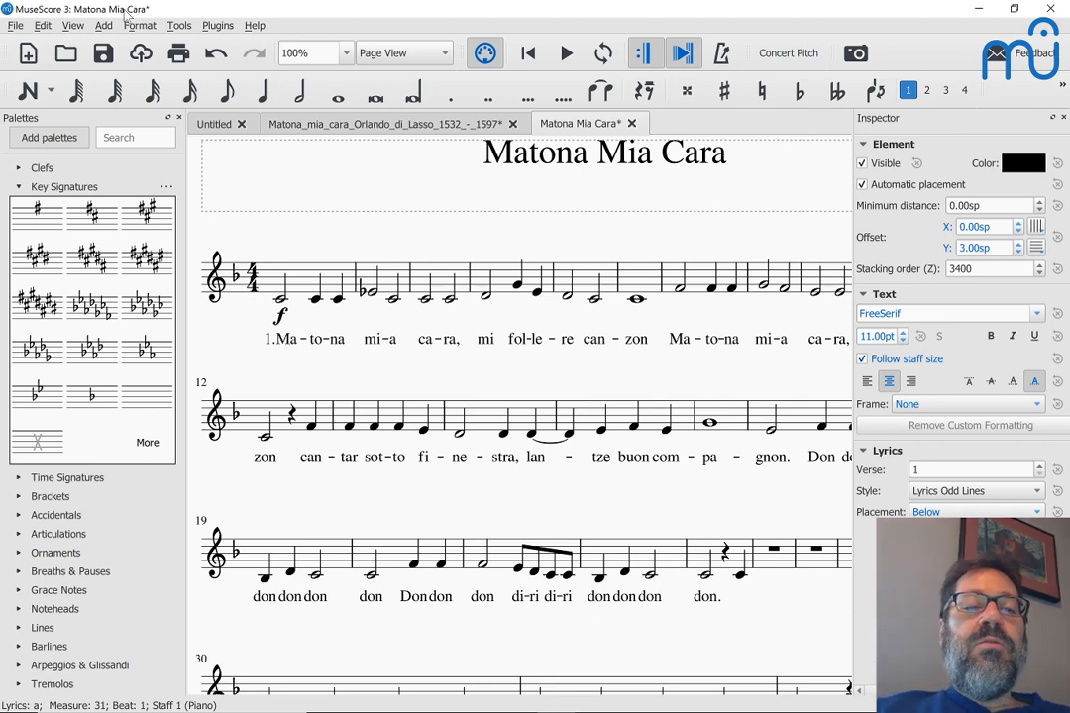
# Step: Select the whole score and copy all its lyrics with Tools > Copy Lyrics to Clipboard
pyautogui.click(178, 26)
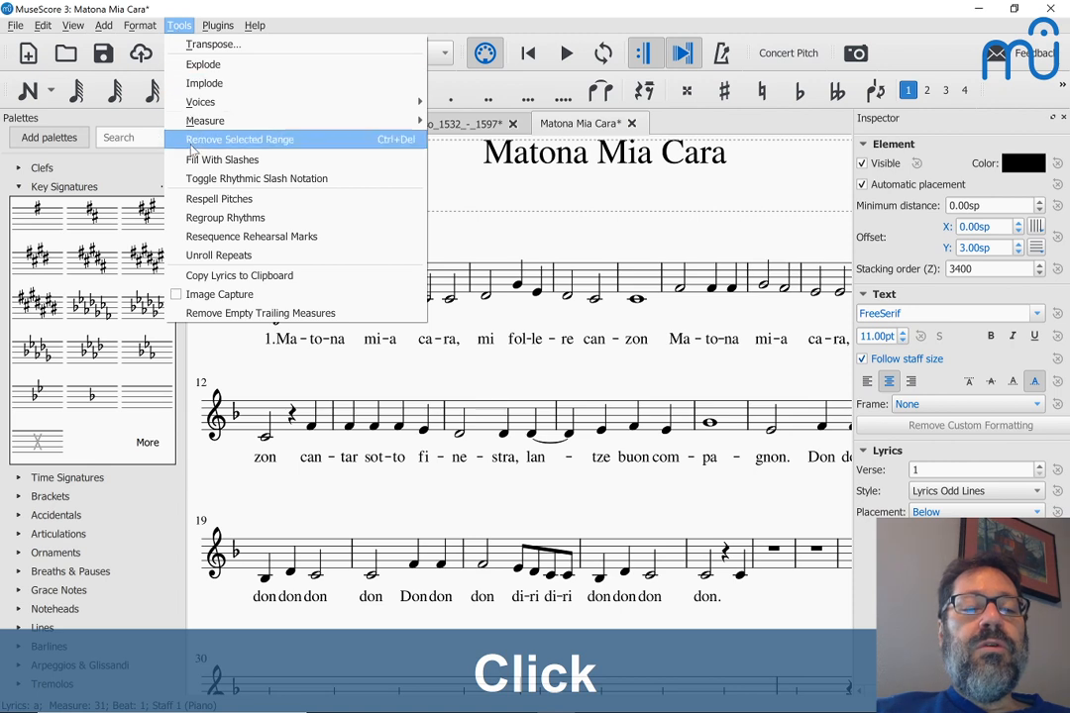
pyautogui.click(210, 275)
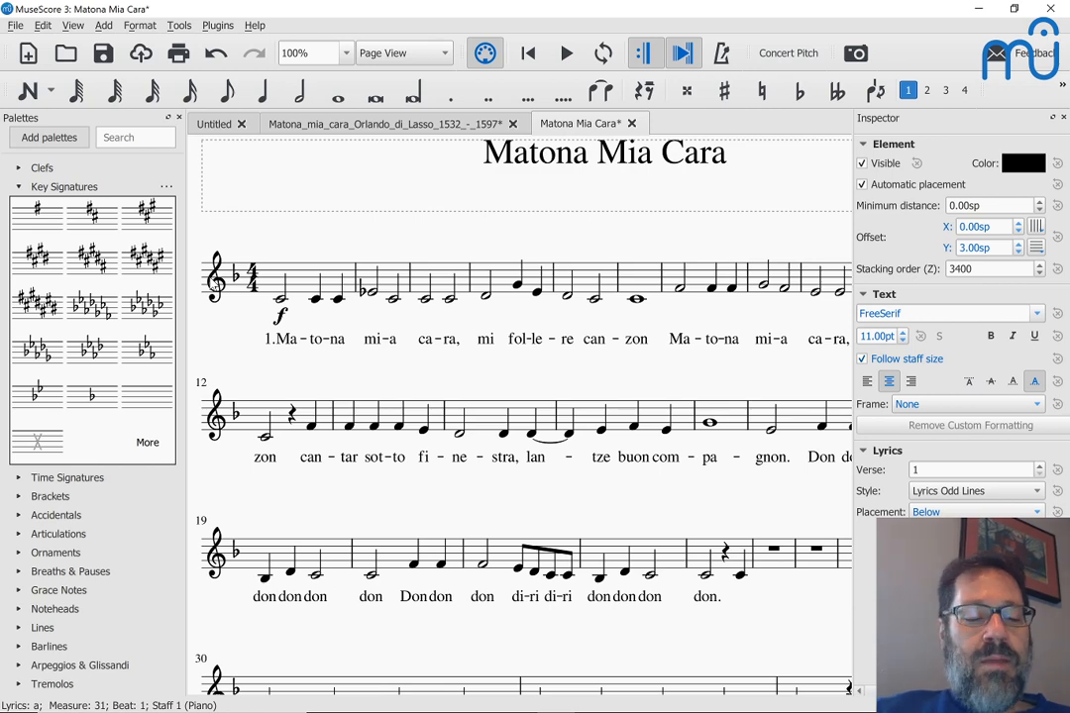
pyautogui.hotkey('ctrl', 'a')
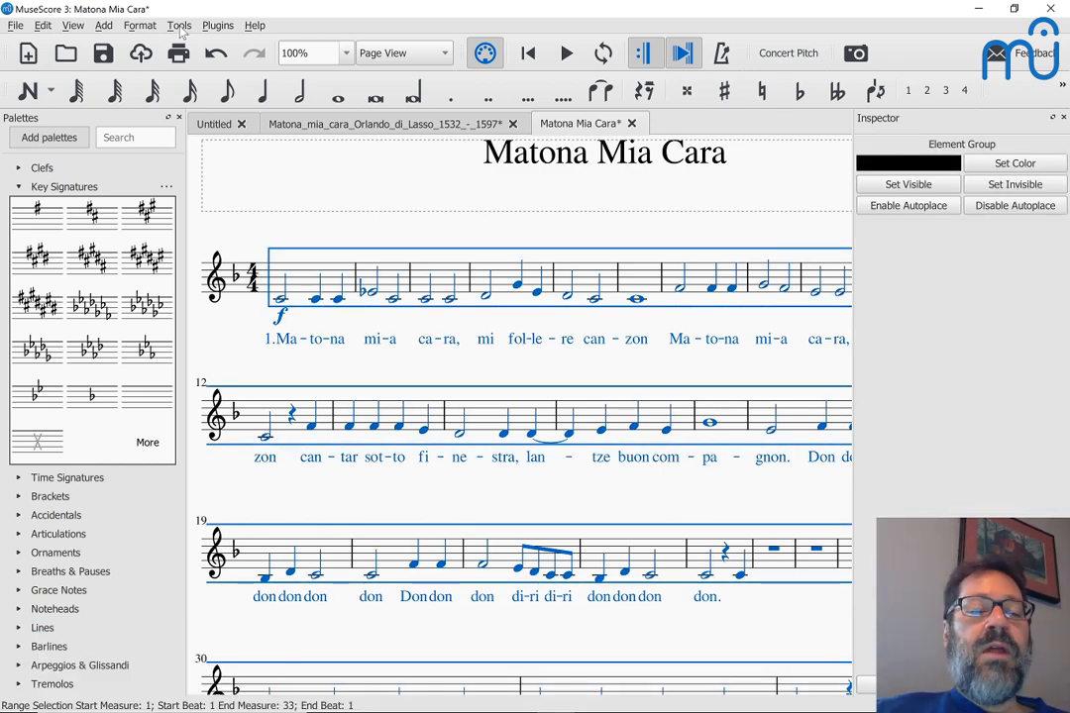
pyautogui.click(178, 26)
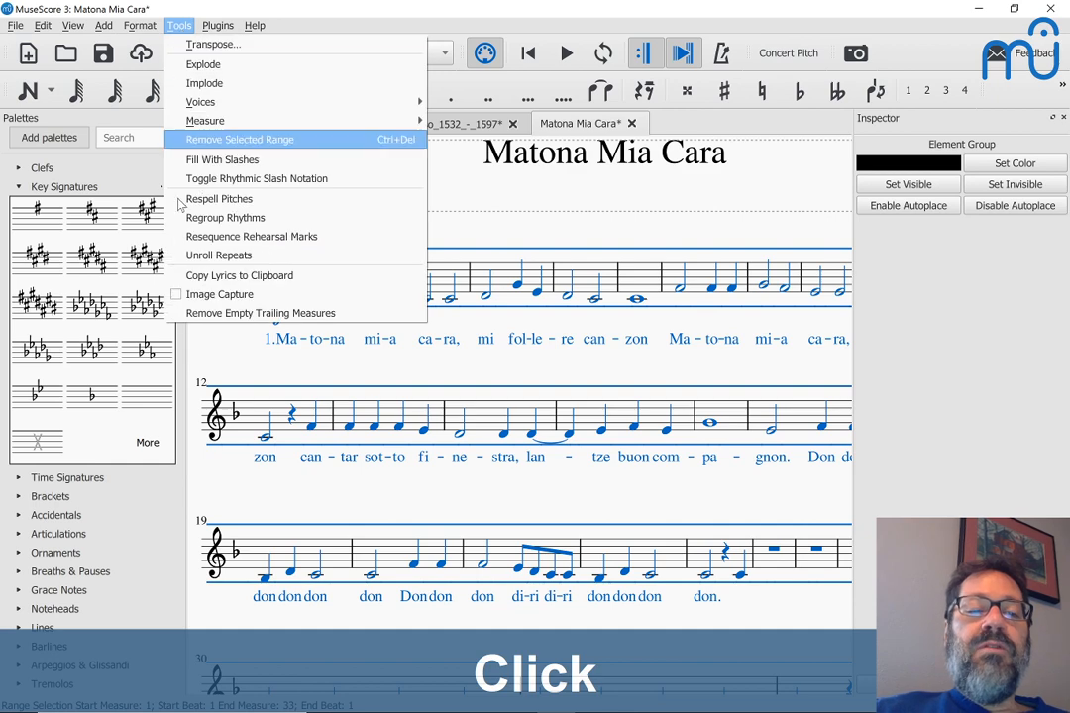
pyautogui.click(199, 280)
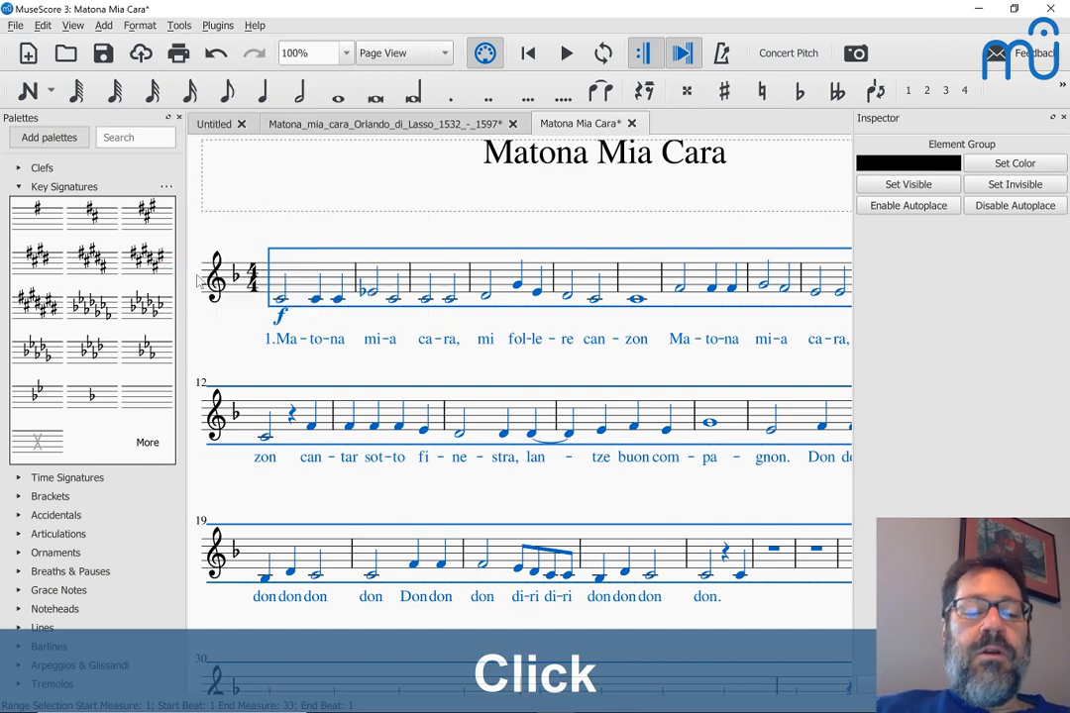
# Step: In Notepad, paste the copied lyrics on a new line below 'Ma-to-na mia ca-ra'
pyautogui.hotkey('alt', 'Tab')
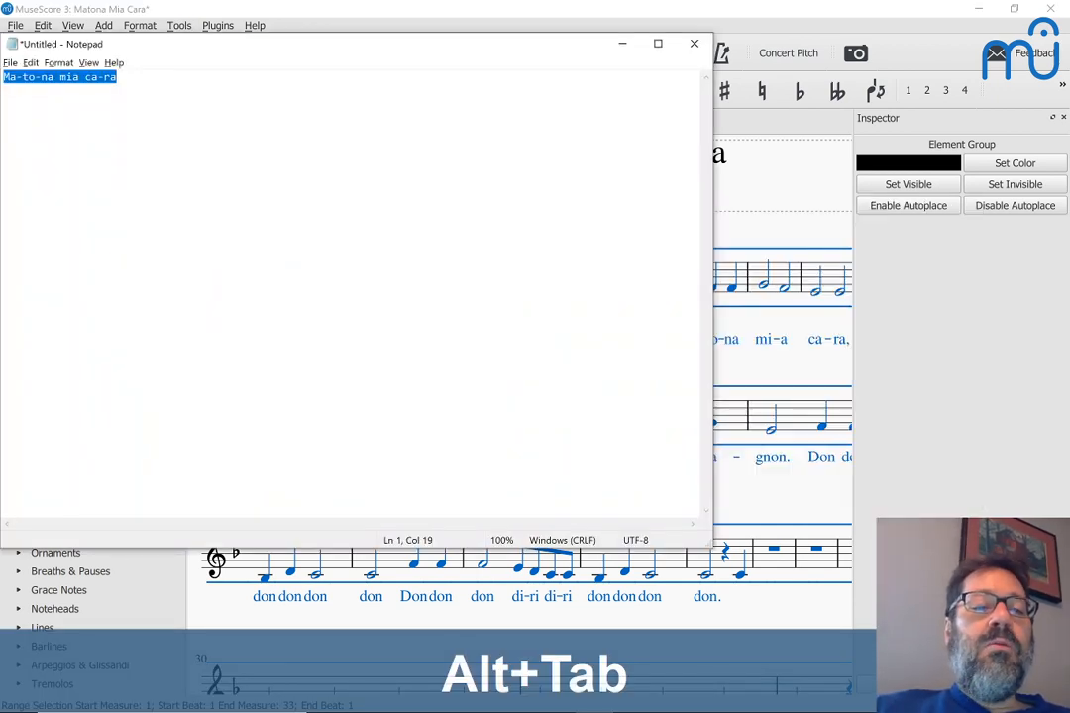
pyautogui.press('Down')
pyautogui.press('Return')
pyautogui.press('Return')
pyautogui.press('Return')
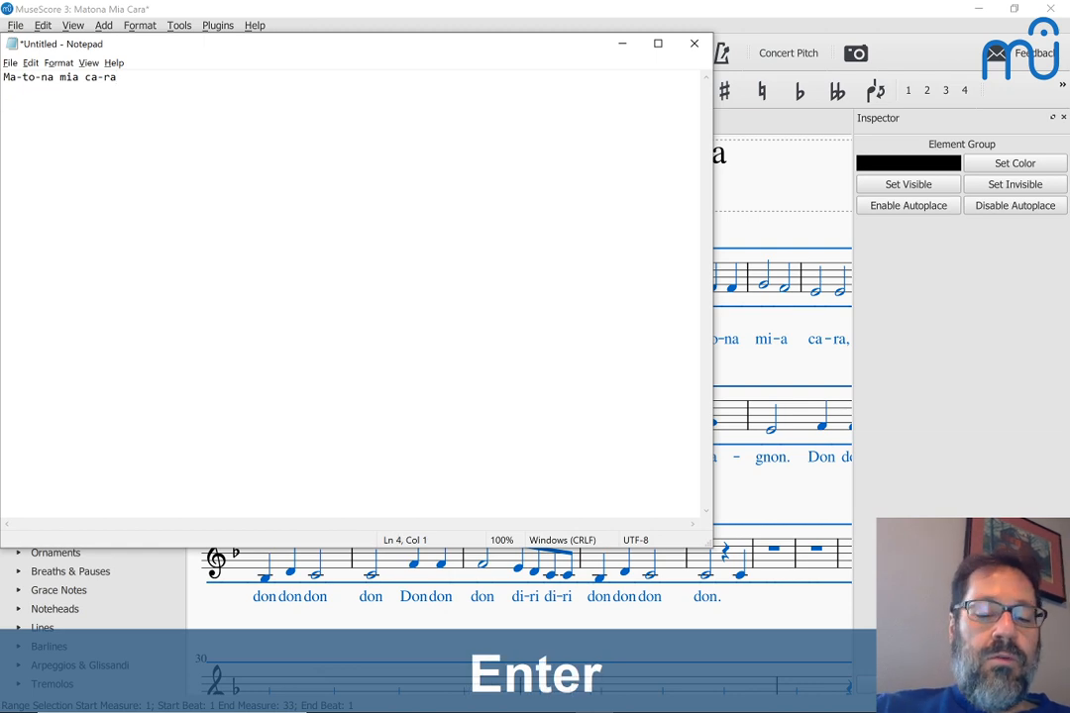
pyautogui.hotkey('ctrl', 'v')
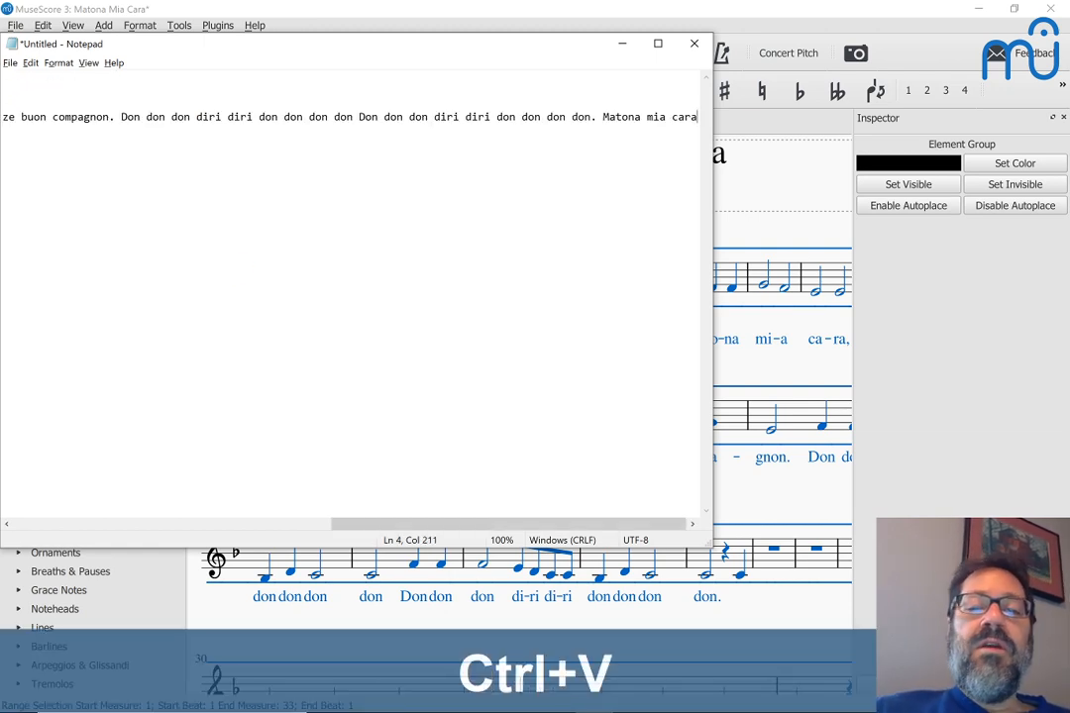
pyautogui.press('Home')
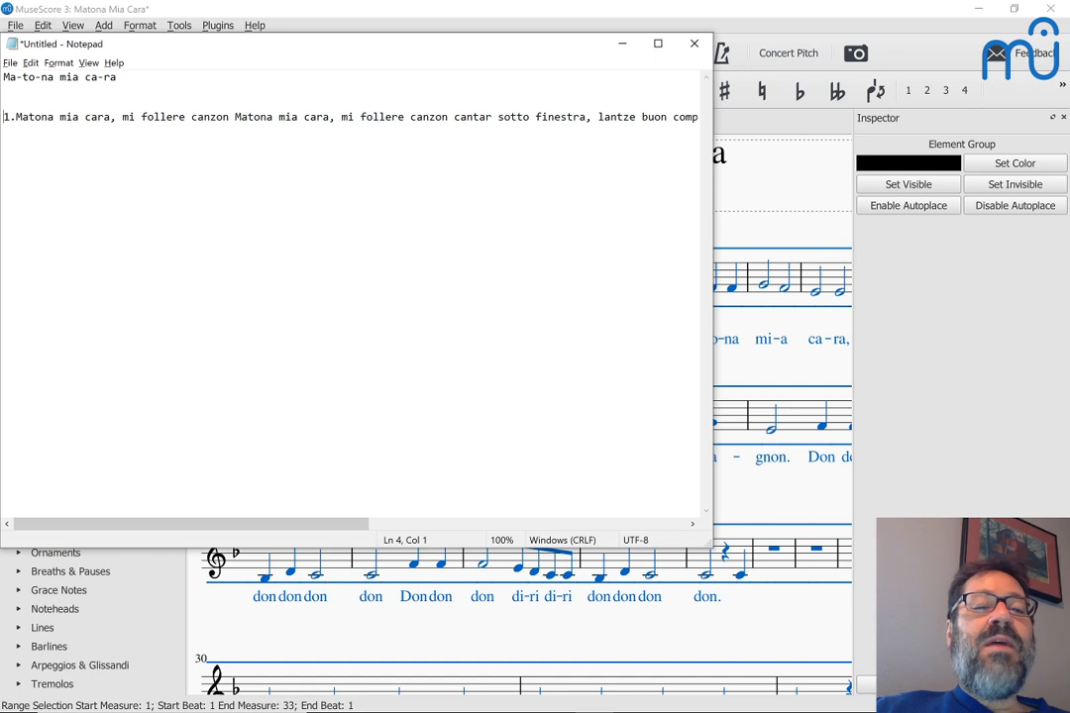
# Step: Break the lyrics into lines after 'Matona mia cara', before the second 'mi follere' and before 'lantze'
pyautogui.click(121, 117)
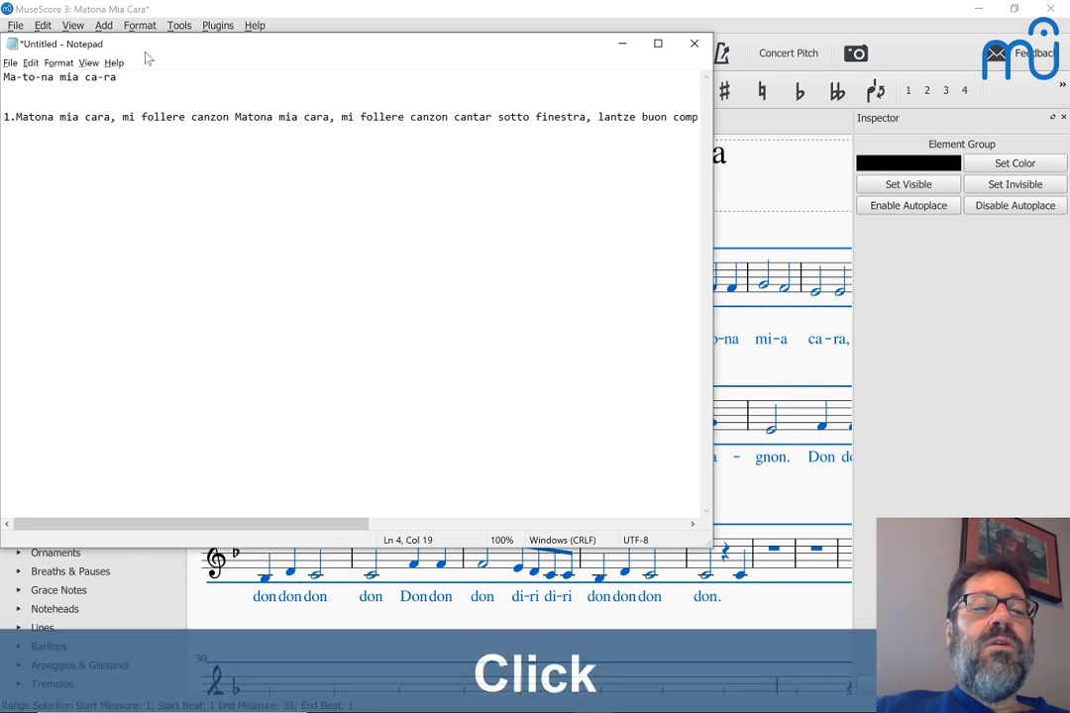
pyautogui.press('Right')
pyautogui.press('BackSpace')
pyautogui.press('Return')
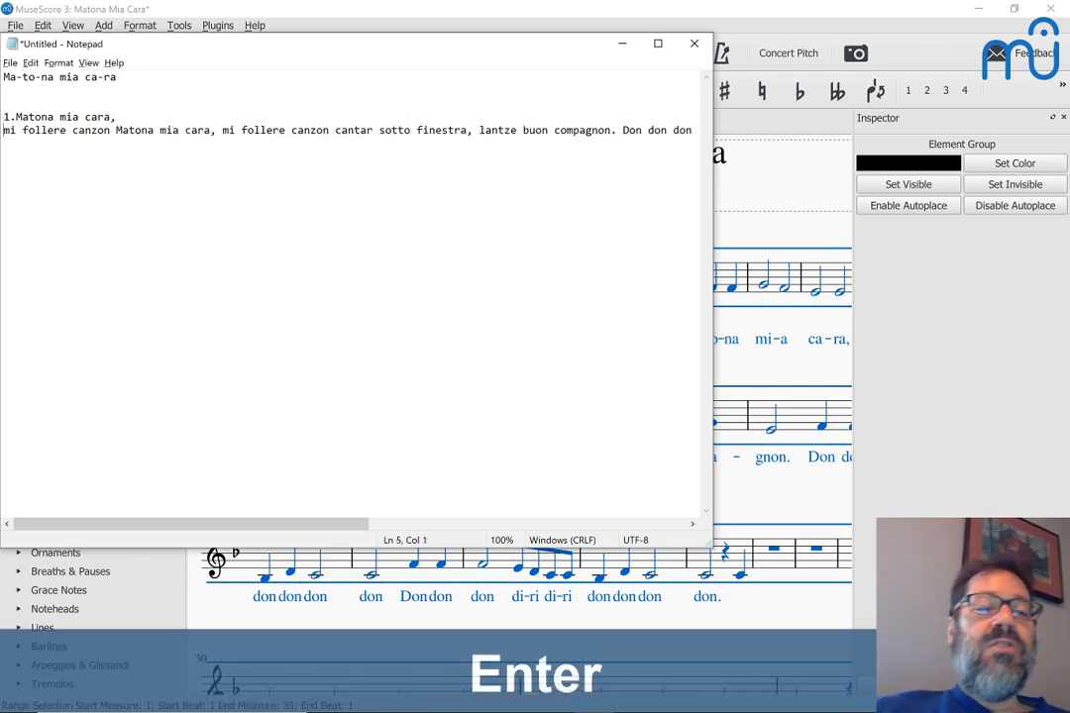
pyautogui.hotkey('ctrl', 'Right')
pyautogui.hotkey('ctrl', 'Right')
pyautogui.hotkey('ctrl', 'Right')
pyautogui.hotkey('ctrl', 'Right')
pyautogui.hotkey('ctrl', 'Right')
pyautogui.hotkey('ctrl', 'Right')
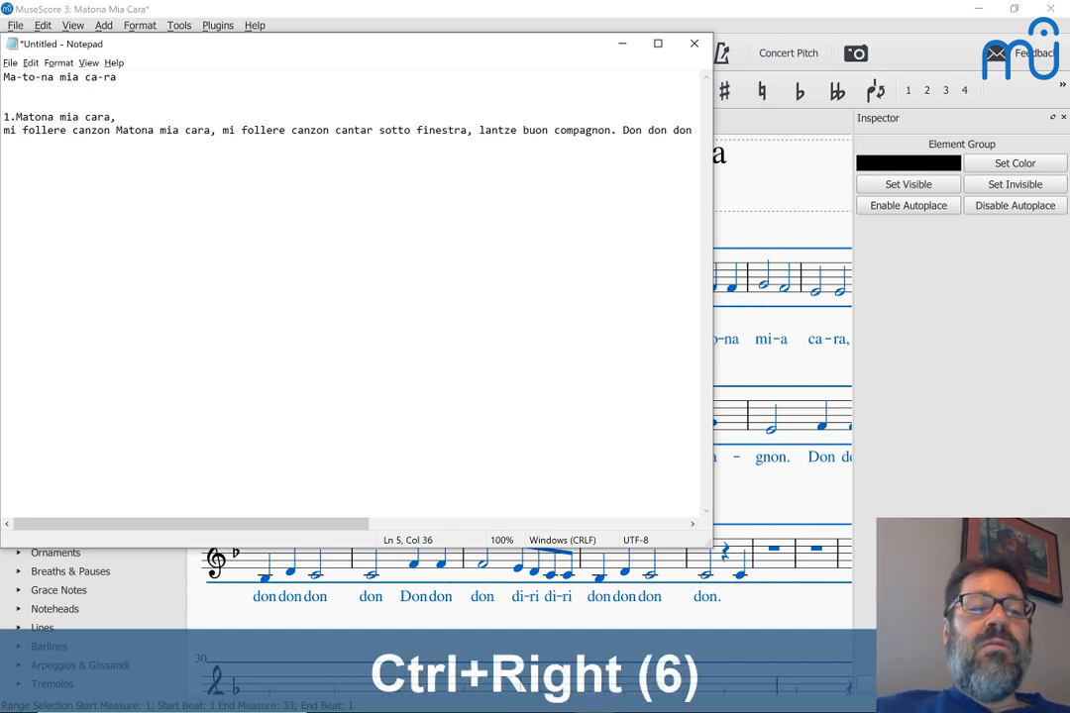
pyautogui.write('\\')
pyautogui.press('BackSpace')
pyautogui.press('Return')
pyautogui.hotkey('ctrl', 'Right')
pyautogui.hotkey('ctrl', 'Right')
pyautogui.hotkey('ctrl', 'Right')
pyautogui.hotkey('ctrl', 'Right')
pyautogui.hotkey('ctrl', 'Right')
pyautogui.hotkey('ctrl', 'Right')
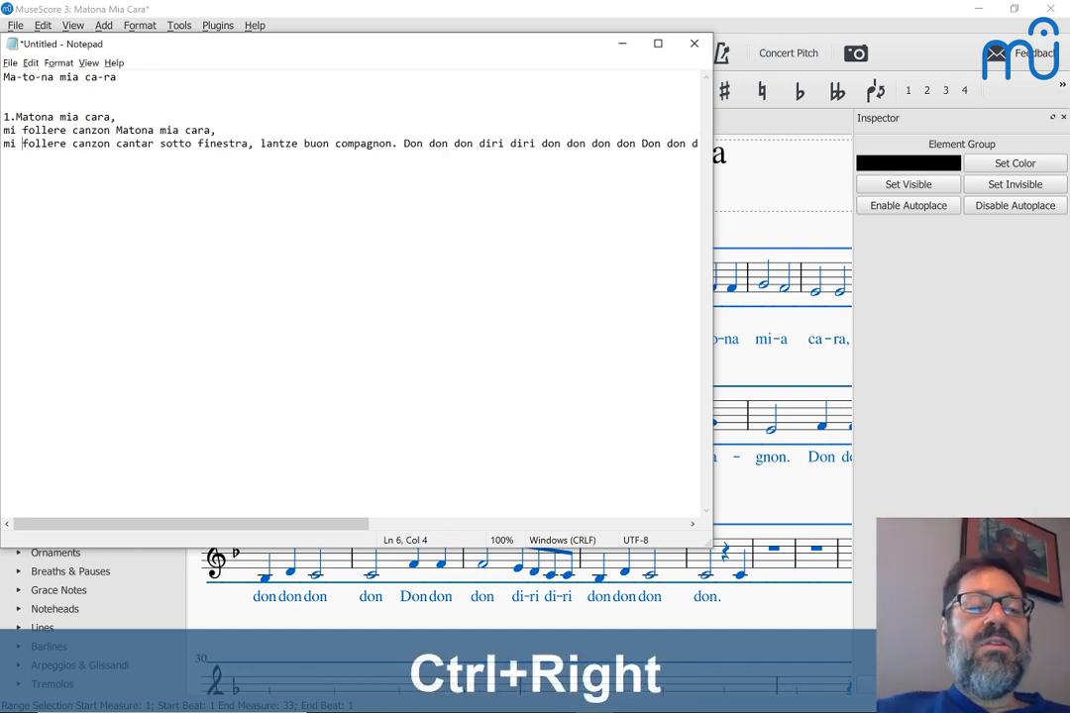
pyautogui.press('Return')
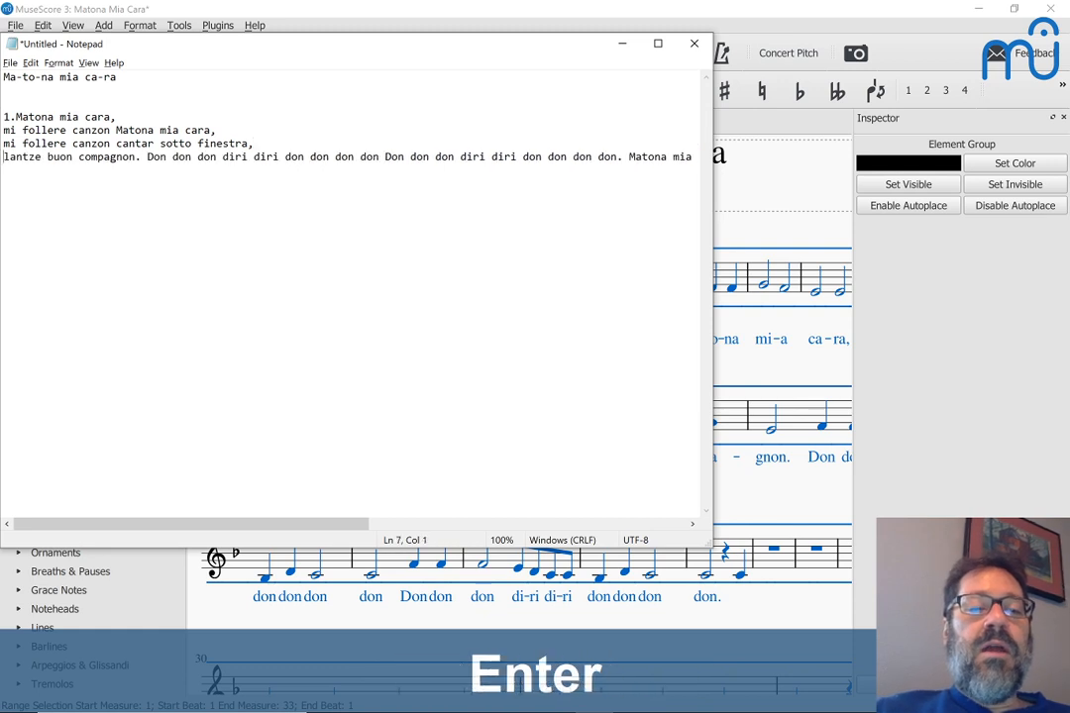
# Step: Put each 'Don don don' refrain phrase on its own line
pyautogui.hotkey('ctrl', 'Right')
pyautogui.hotkey('ctrl', 'Right')
pyautogui.hotkey('ctrl', 'Right')
pyautogui.hotkey('ctrl', 'Right')
pyautogui.hotkey('ctrl', 'Left')
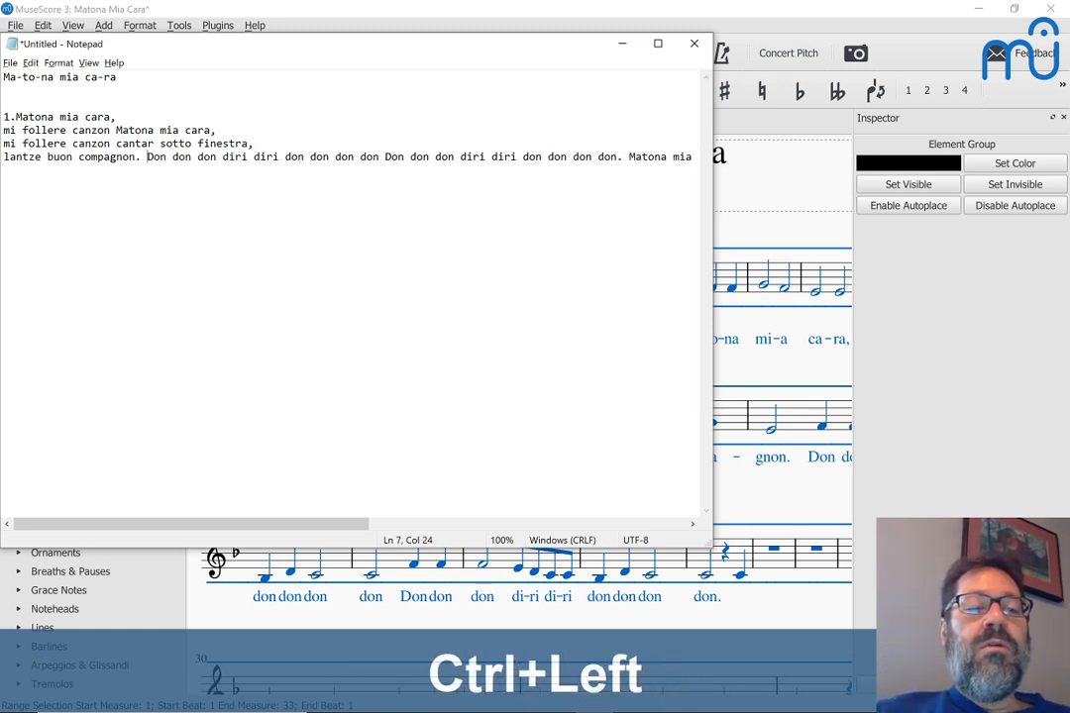
pyautogui.press('BackSpace')
pyautogui.press('Return')
pyautogui.hotkey('ctrl', 'Right')
pyautogui.hotkey('ctrl', 'Right')
pyautogui.hotkey('ctrl', 'Right')
pyautogui.hotkey('ctrl', 'Right')
pyautogui.hotkey('ctrl', 'Right')
pyautogui.hotkey('ctrl', 'Right')
pyautogui.hotkey('ctrl', 'Right')
pyautogui.hotkey('ctrl', 'Right')
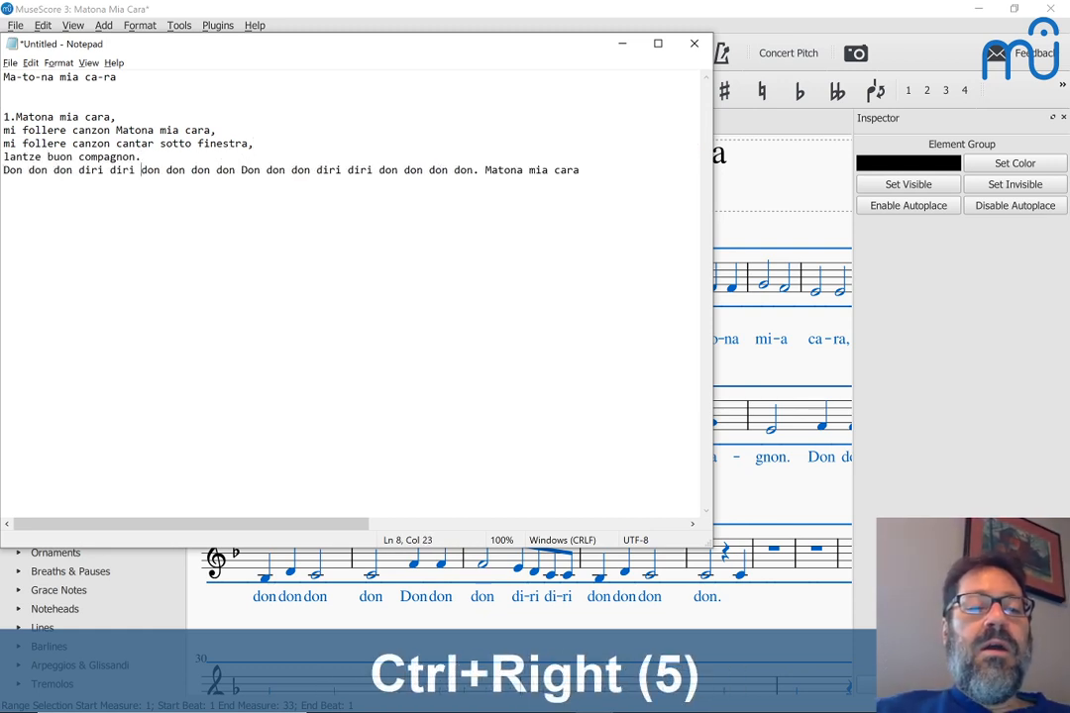
pyautogui.hotkey('ctrl', 'Right')
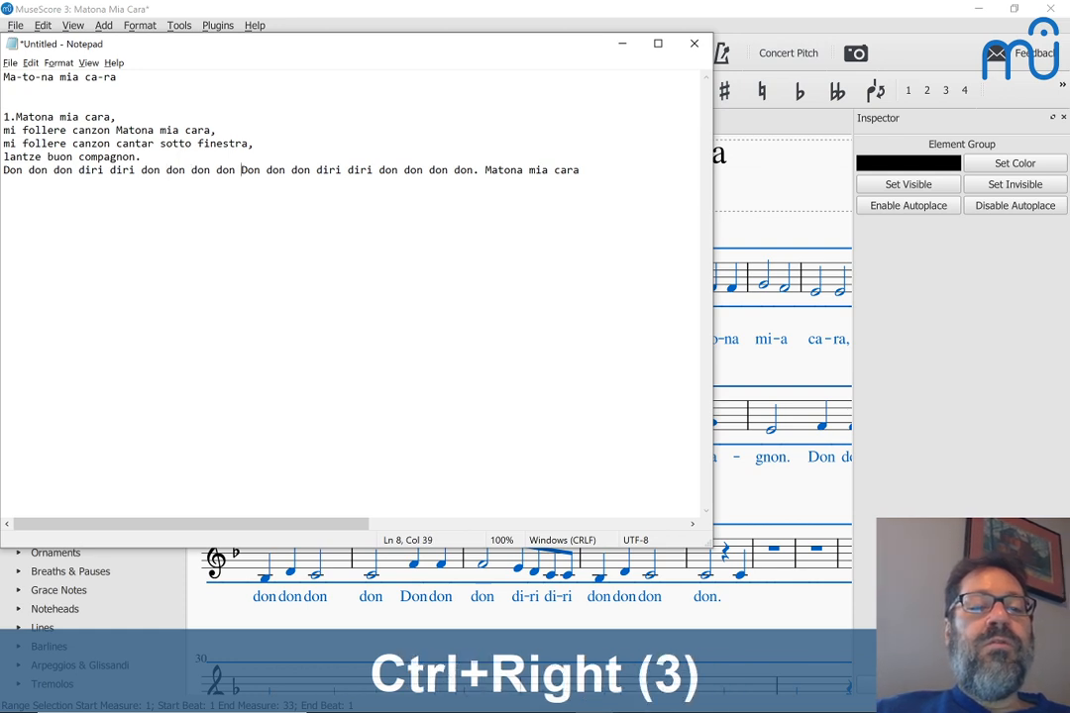
pyautogui.press('Return')
pyautogui.hotkey('ctrl', 'Right')
pyautogui.hotkey('ctrl', 'Right')
pyautogui.hotkey('ctrl', 'Right')
pyautogui.hotkey('ctrl', 'Right')
pyautogui.hotkey('ctrl', 'Right')
pyautogui.hotkey('ctrl', 'Right')
pyautogui.hotkey('ctrl', 'Right')
pyautogui.hotkey('ctrl', 'Right')
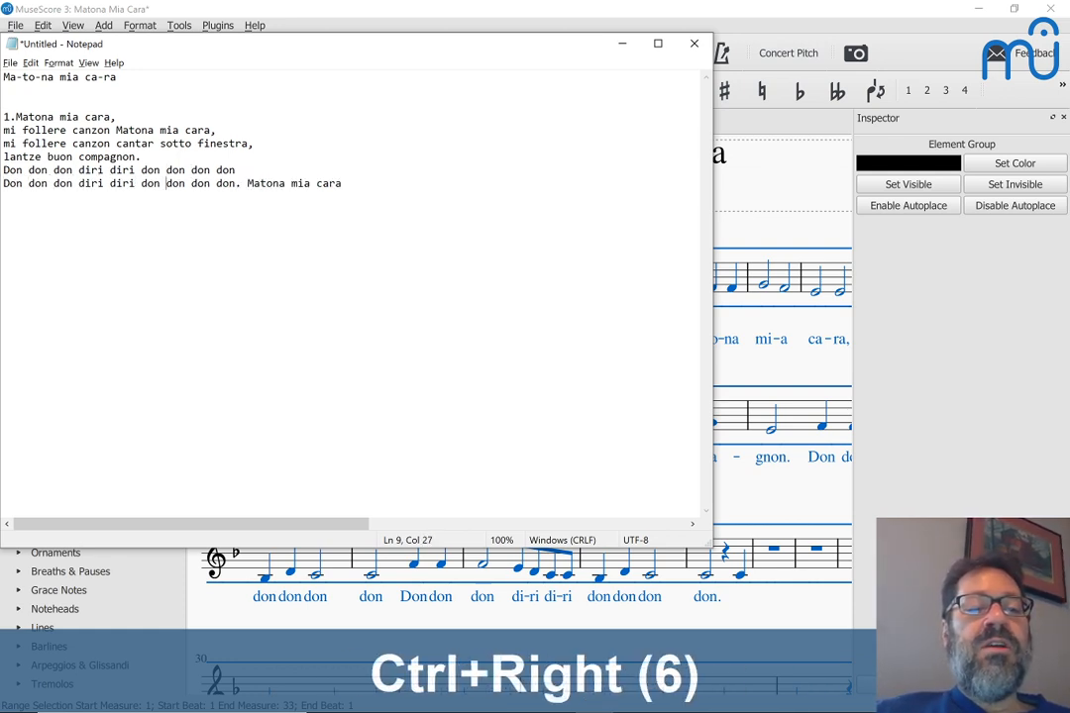
pyautogui.hotkey('ctrl', 'Right')
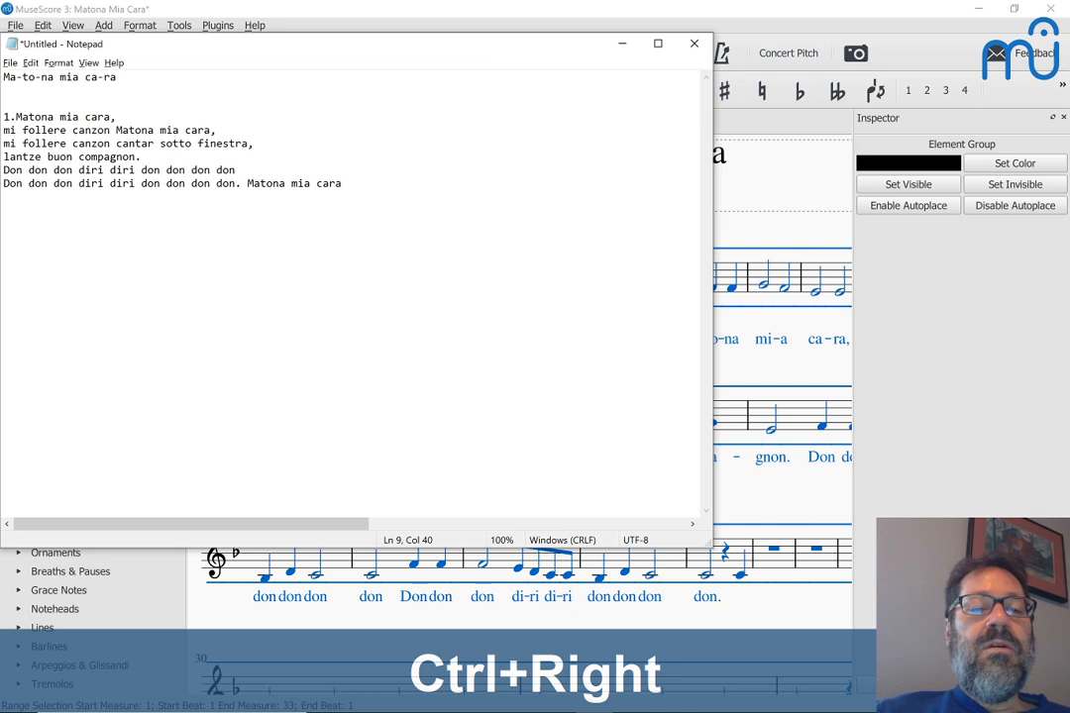
# Step: Delete the trailing repeated 'Matona mia cara' and switch back to the MuseScore score
pyautogui.hotkey('ctrl', 'shift', 'End')
pyautogui.press('BackSpace')
pyautogui.press('BackSpace')
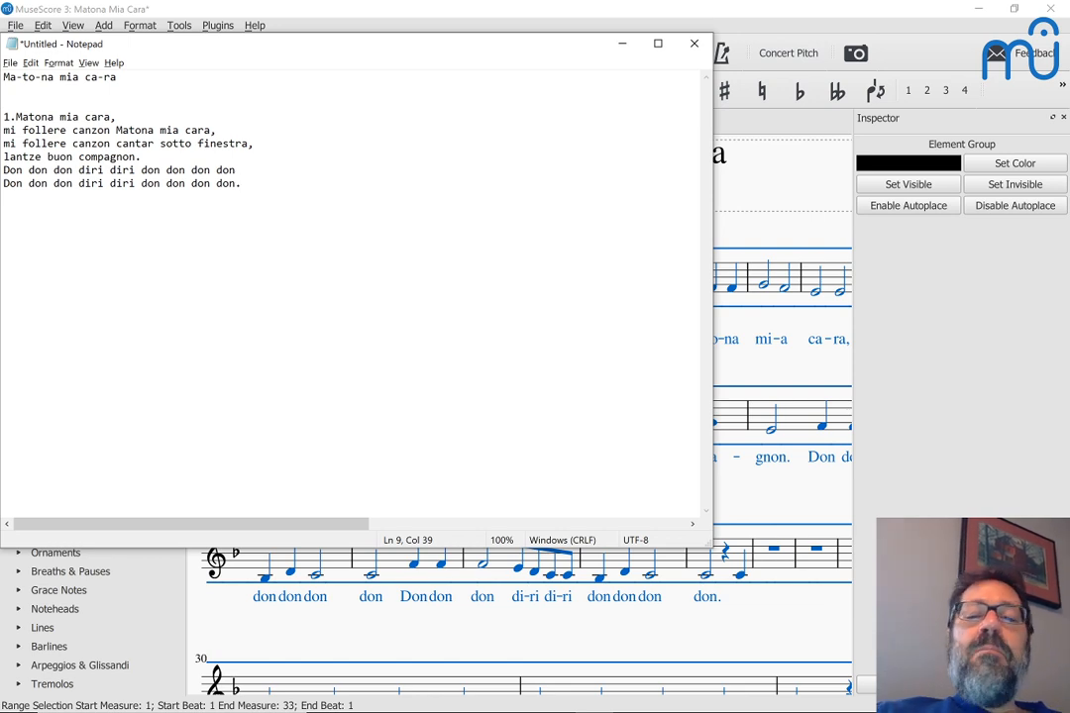
pyautogui.scroll(-1, 726, 315)
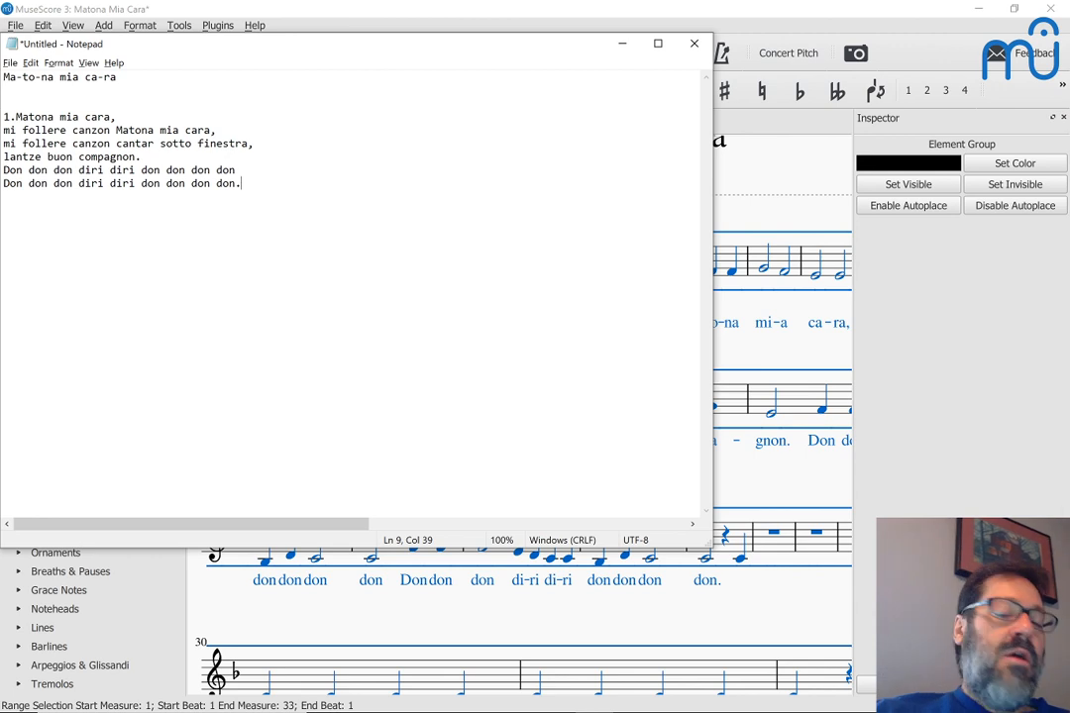
pyautogui.click(147, 184)
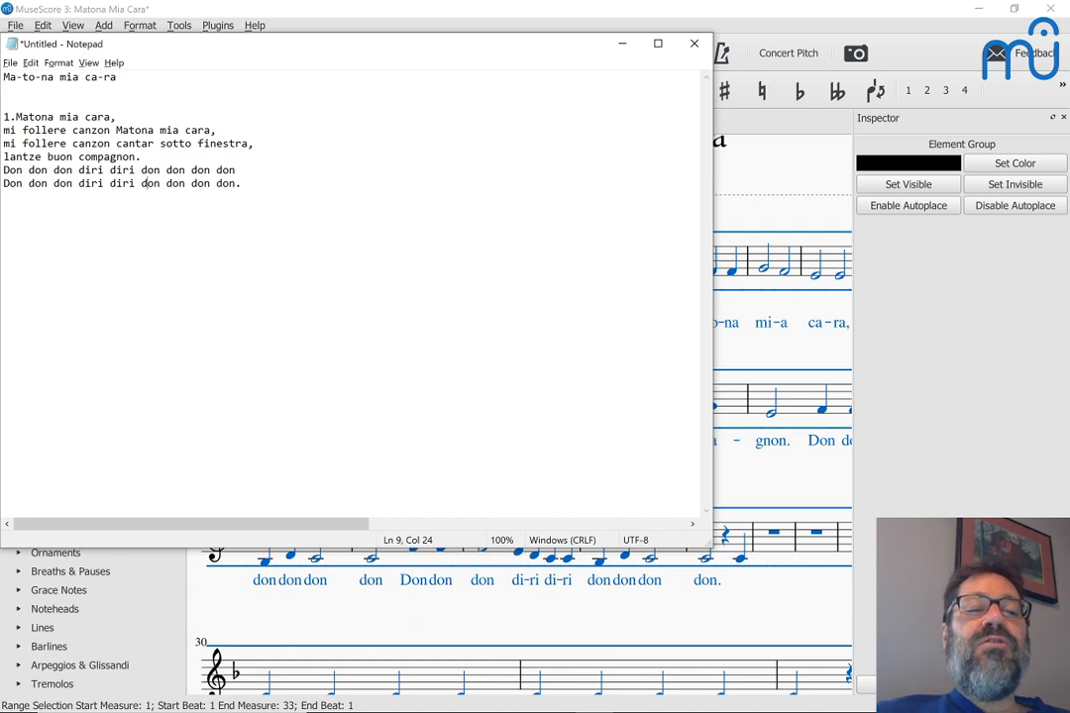
pyautogui.press('alt')
pyautogui.hotkey('alt', 'Tab')
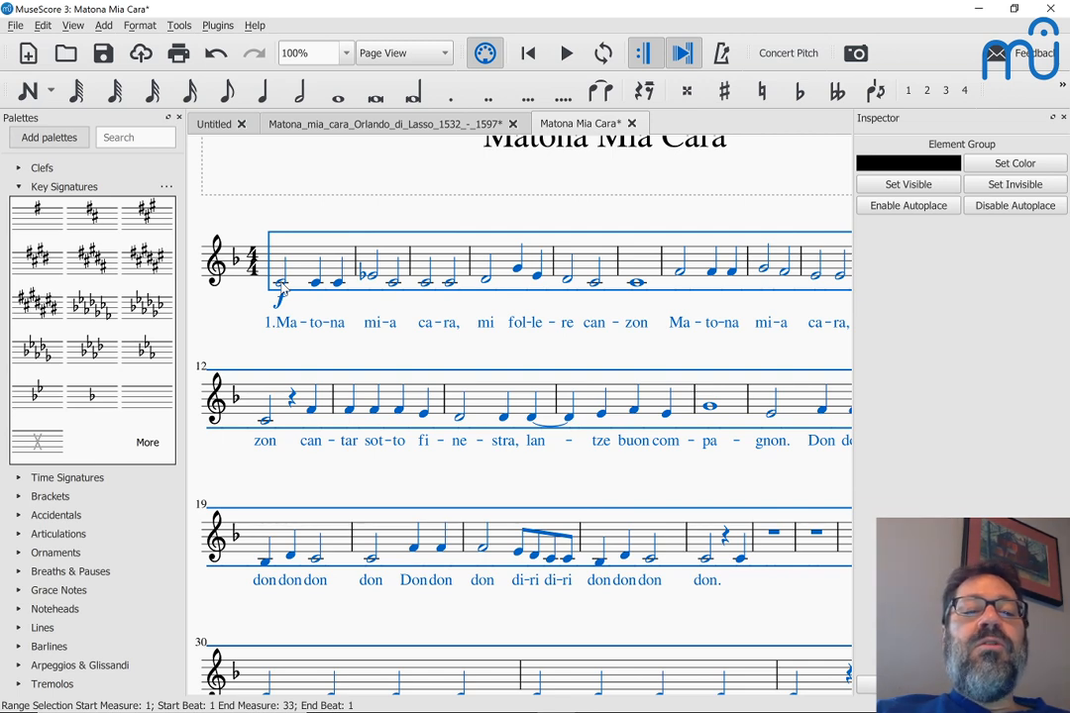
# Step: Drop the whole-score selection, jump to the start, and select the first note of measure 1
pyautogui.press('Right')
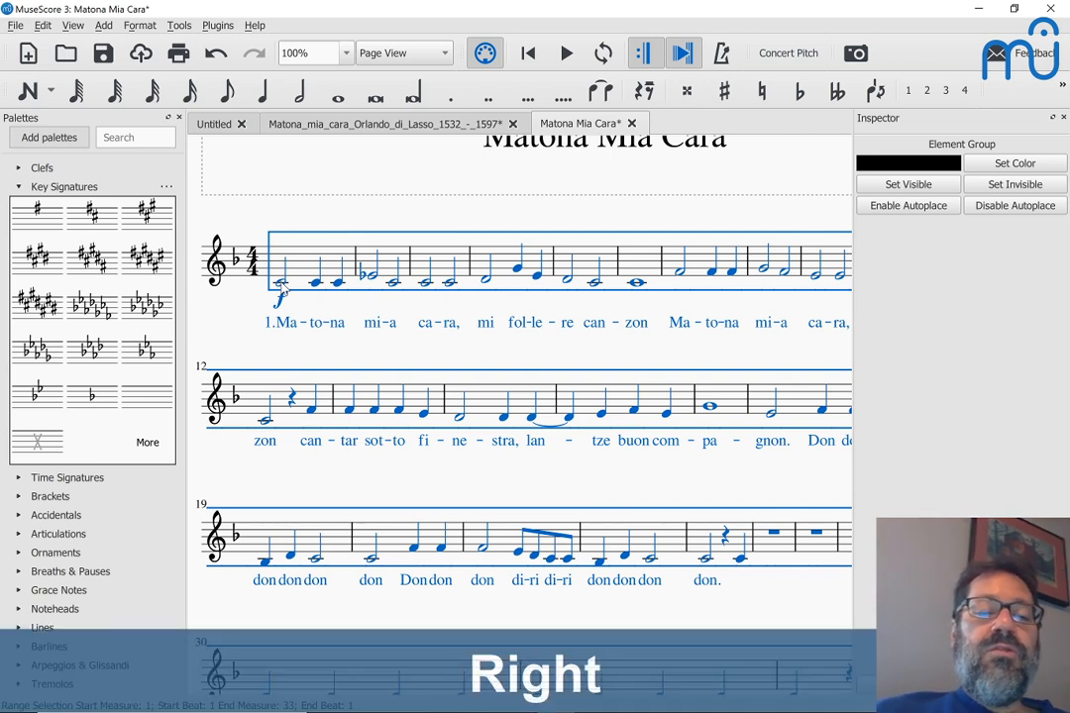
pyautogui.press('Home')
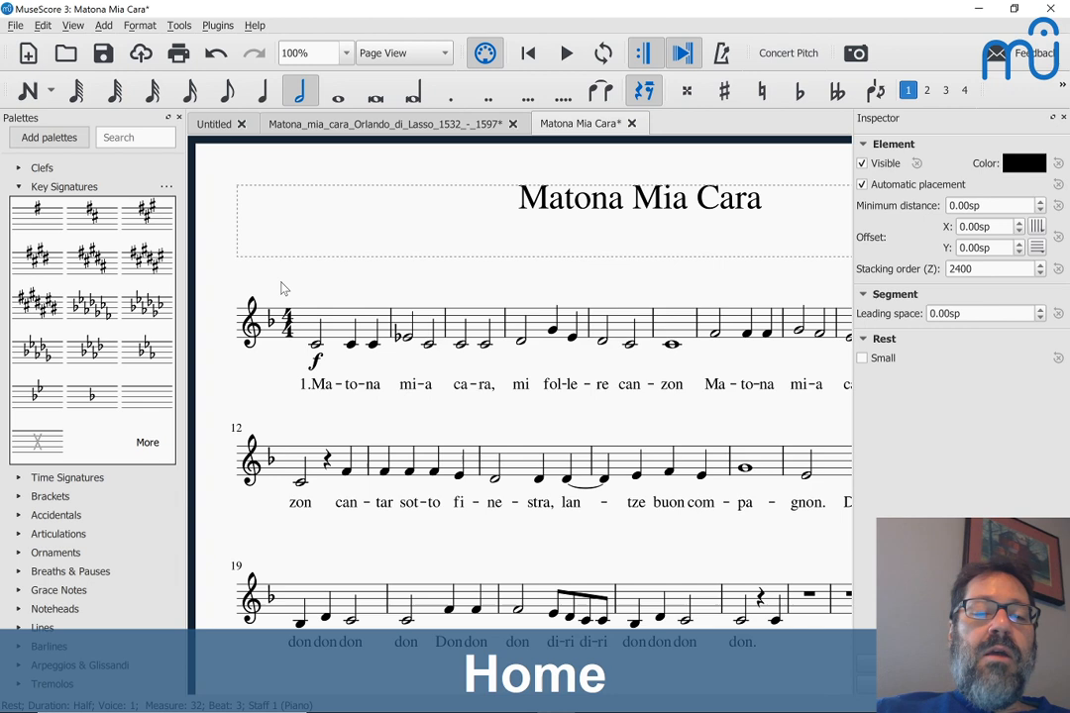
pyautogui.click(317, 347)
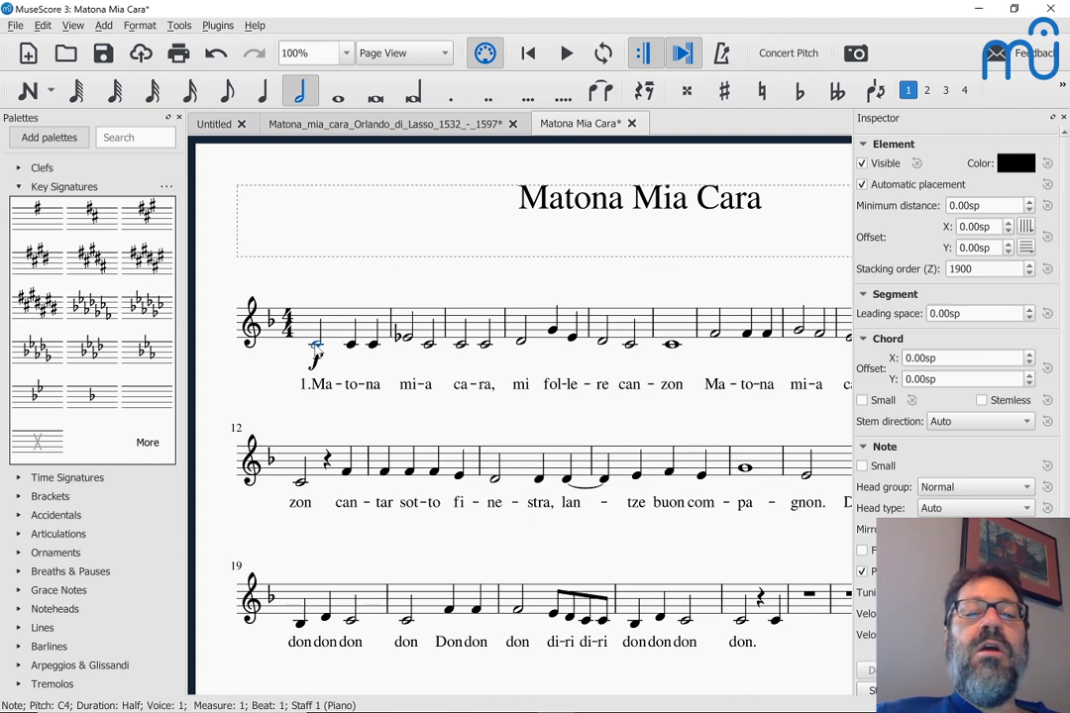
# Step: Select the opening lyric '1.Ma' and review its properties in the Inspector
pyautogui.click(319, 389)
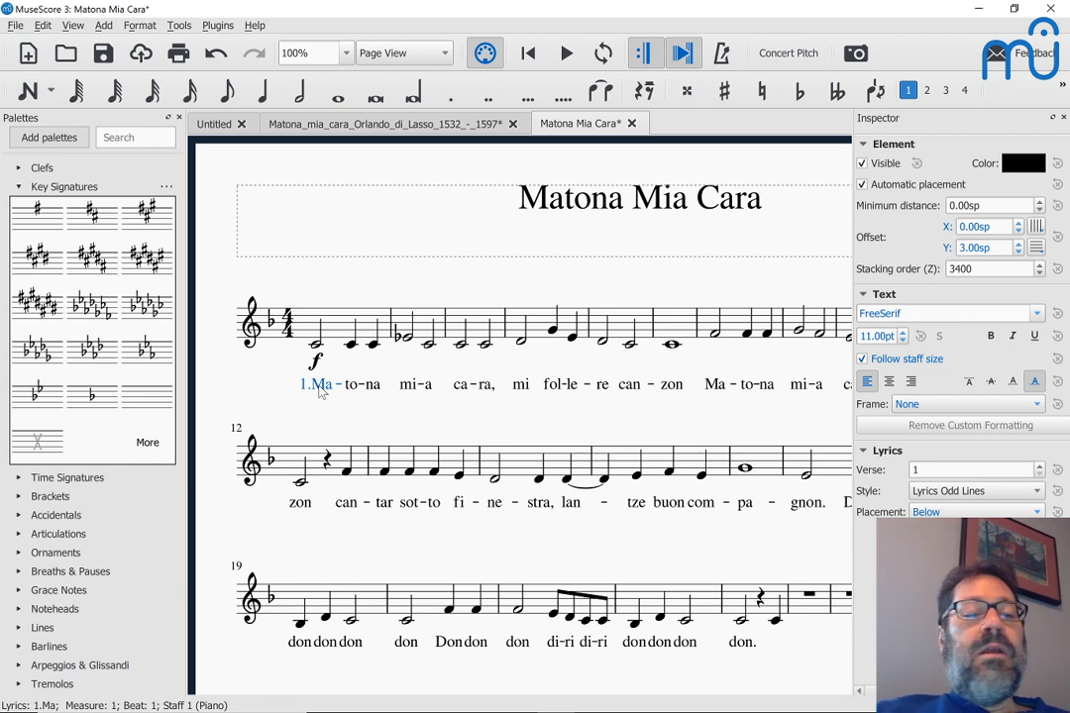
pyautogui.scroll(-2, 320, 391)
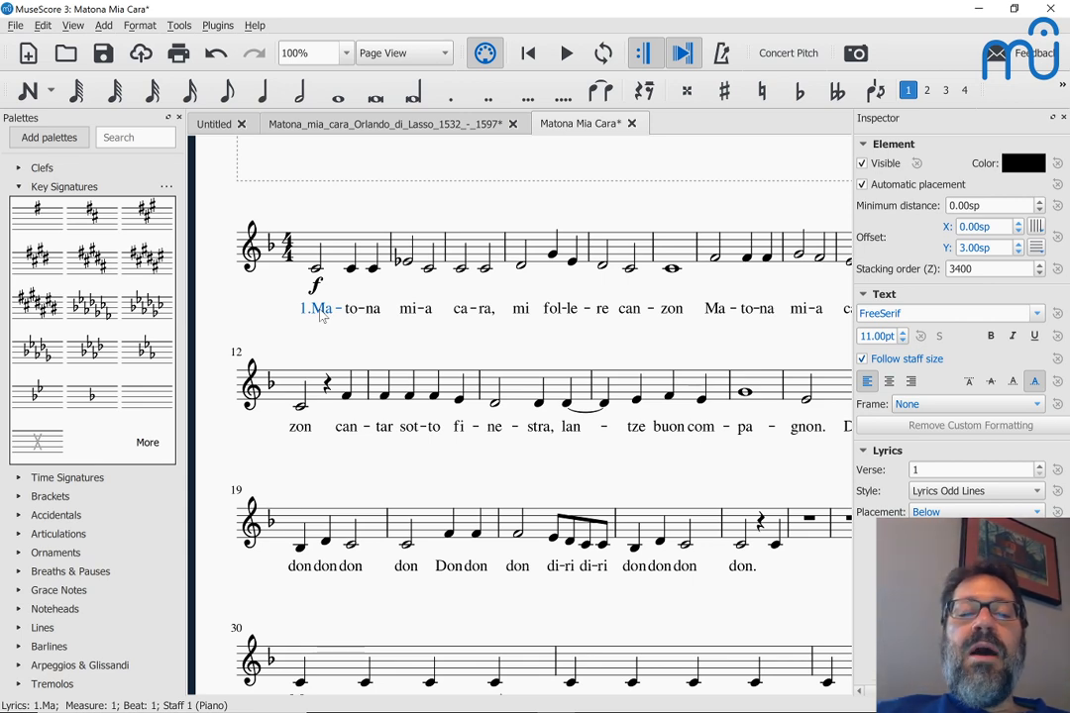
pyautogui.scroll(1, 321, 315)
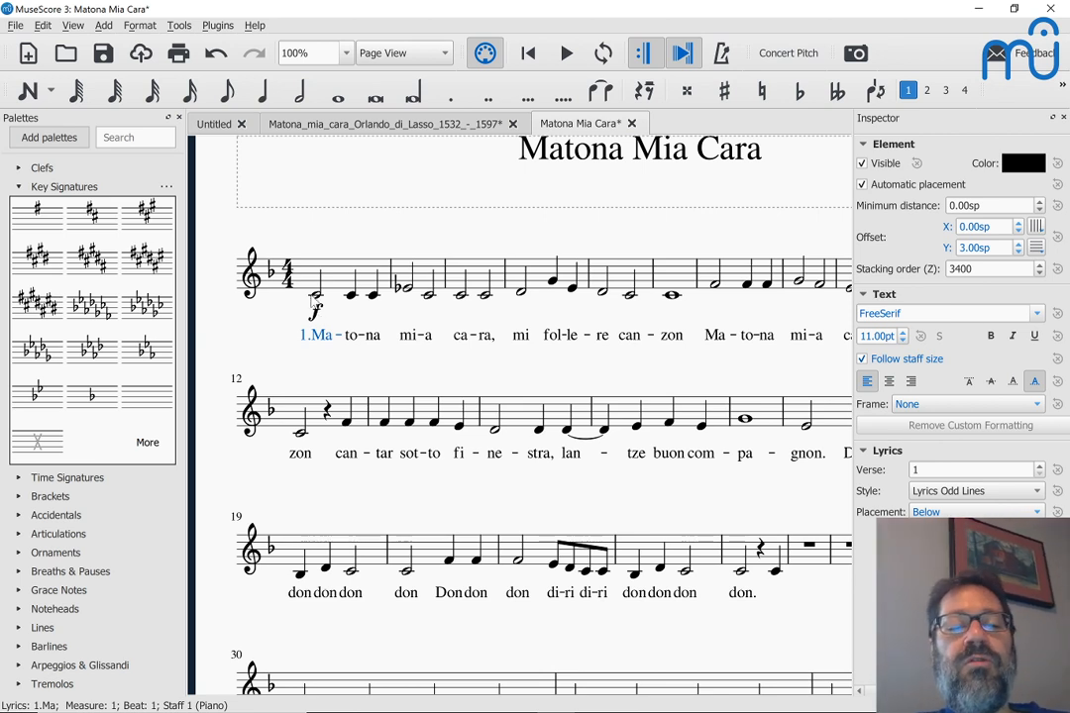
pyautogui.hotkey('alt', 'Tab')
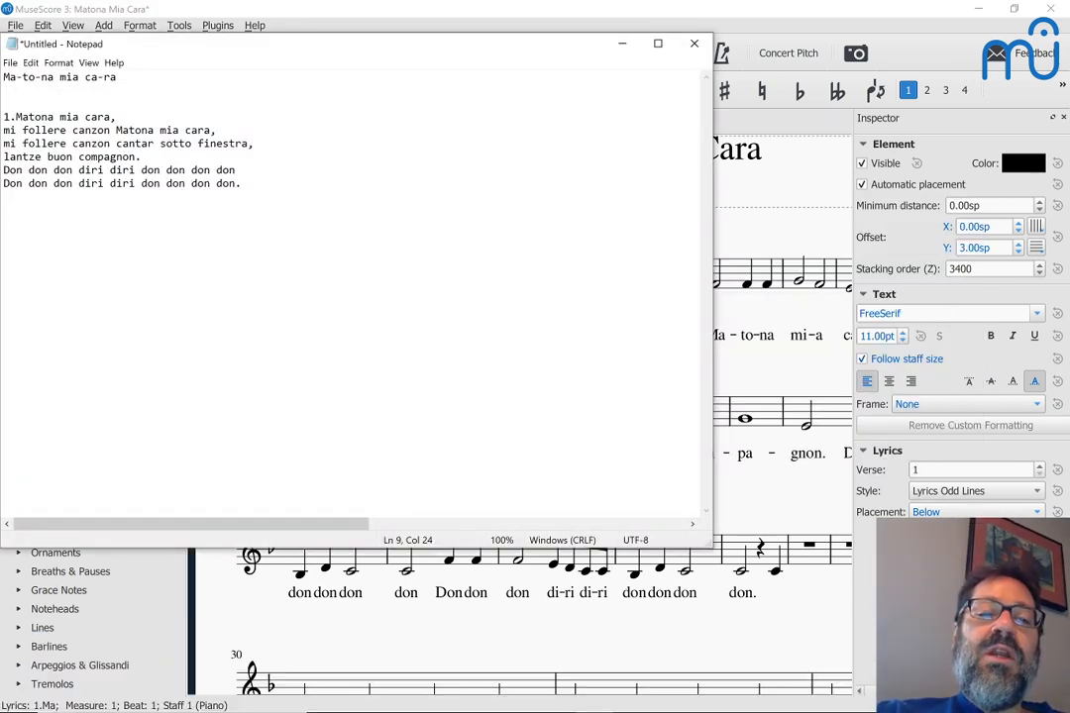
pyautogui.hotkey('alt', 'Tab')
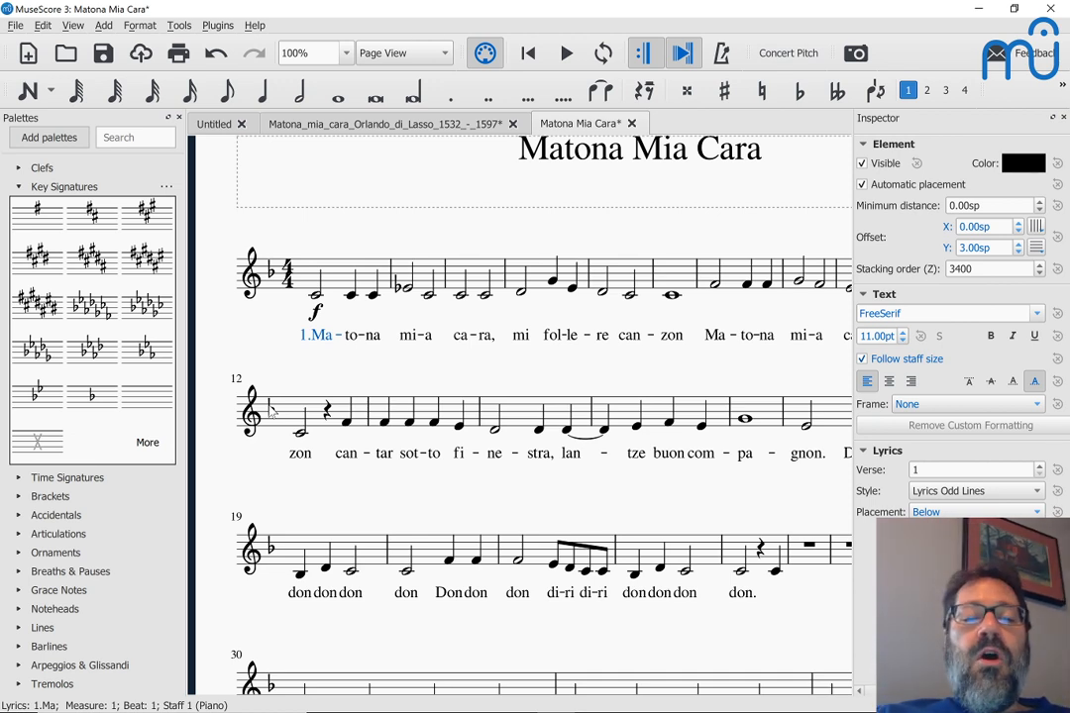
# Step: Scroll through the score checking the lyrics, then select the opening half note C in measure 1
pyautogui.scroll(-1, 366, 359)
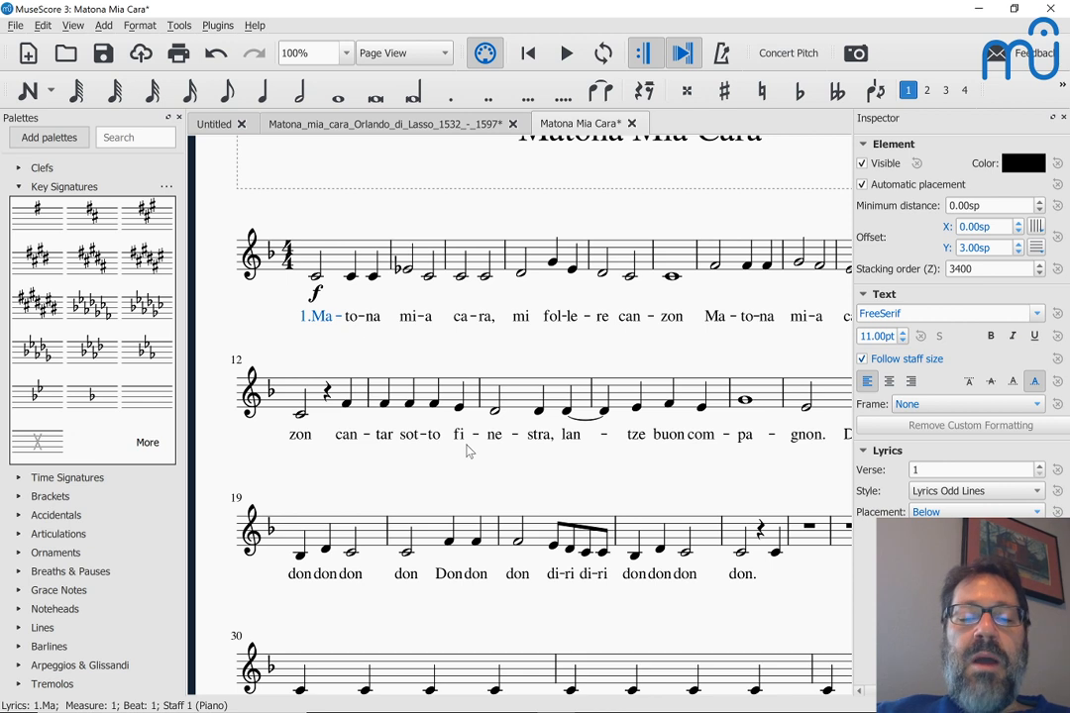
pyautogui.scroll(-1, 469, 451)
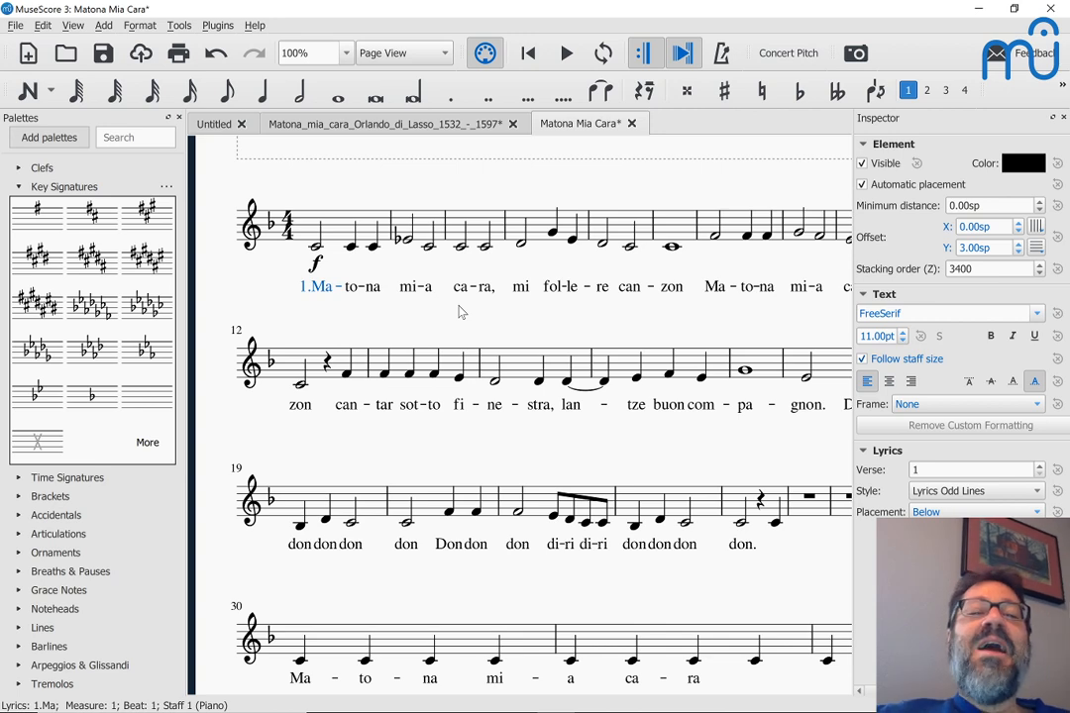
pyautogui.scroll(-1, 459, 312)
pyautogui.scroll(2, 459, 312)
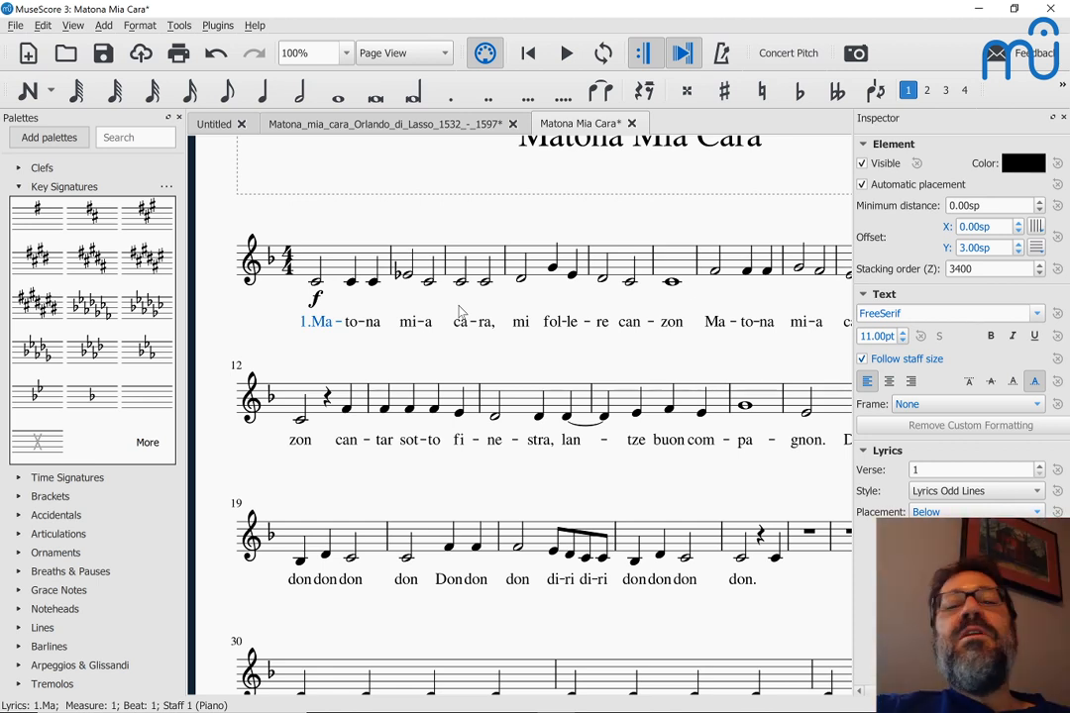
pyautogui.click(315, 282)
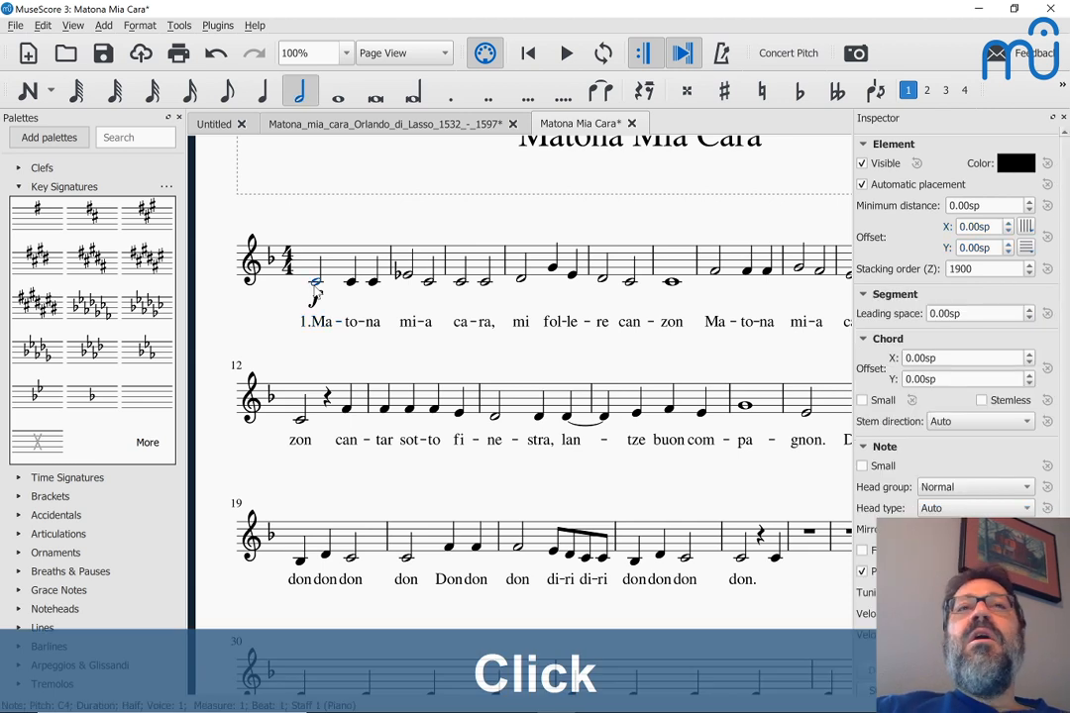
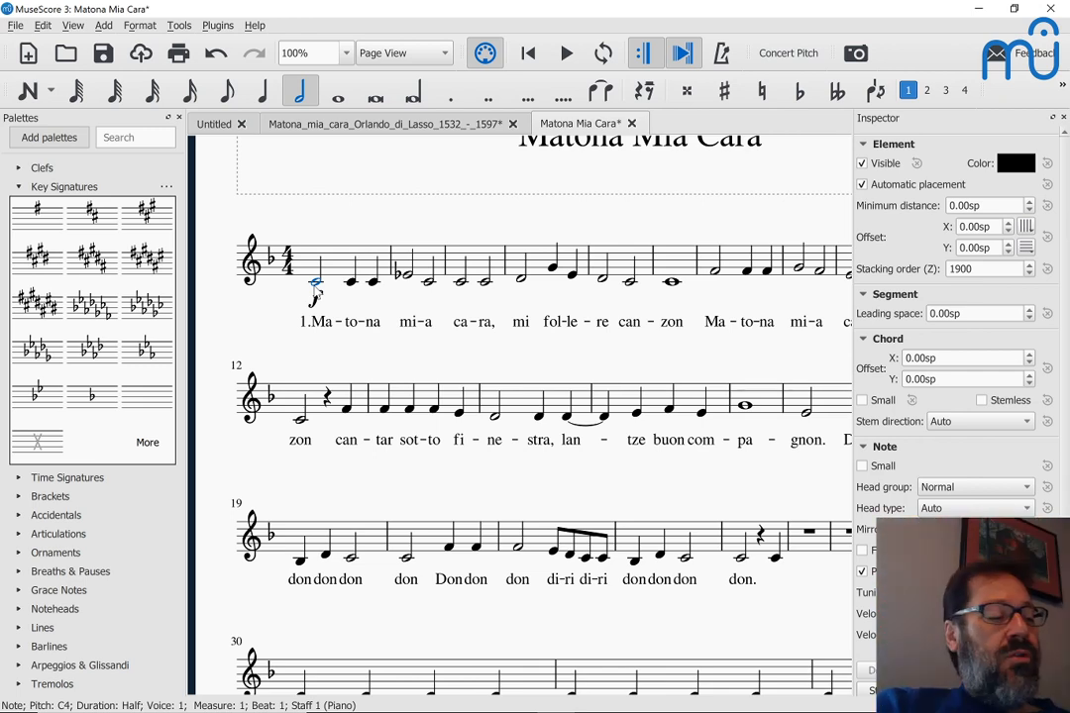
# Step: Undo the existing lyrics under measure 30 to clear them
pyautogui.scroll(-3, 317, 290)
pyautogui.scroll(-3, 318, 290)
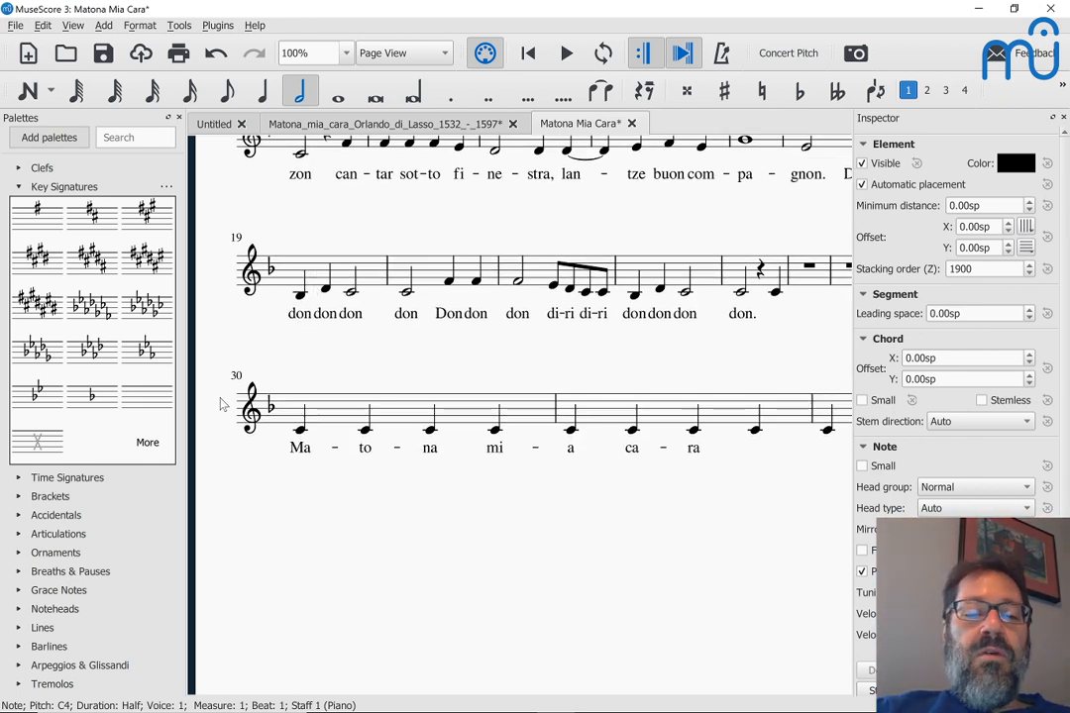
pyautogui.click(305, 453)
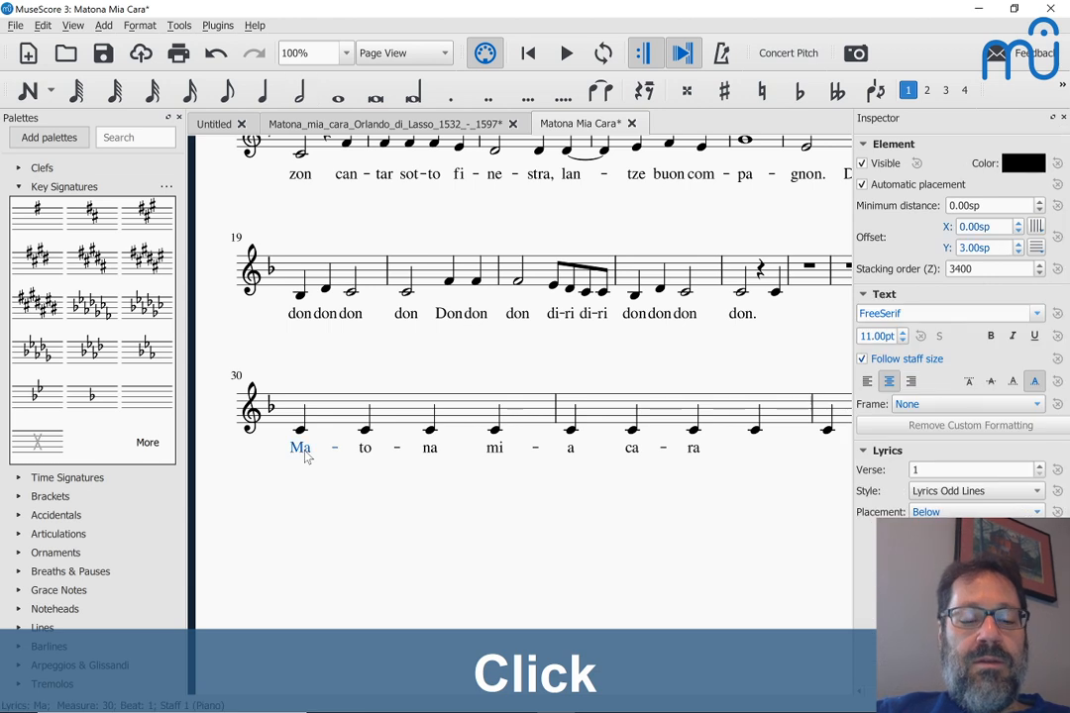
pyautogui.hotkey('ctrl', 'z')
pyautogui.hotkey('ctrl', 'z')
pyautogui.hotkey('ctrl', 'z')
pyautogui.hotkey('ctrl', 'z')
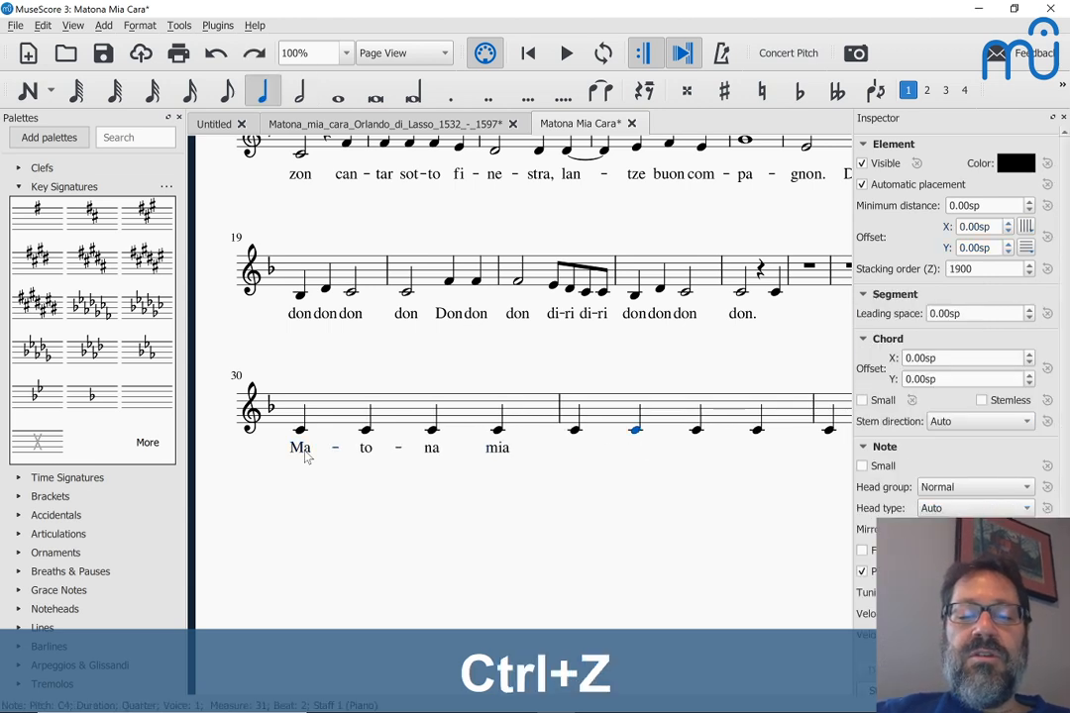
pyautogui.hotkey('ctrl', 'z')
pyautogui.hotkey('ctrl', 'z')
pyautogui.hotkey('ctrl', 'z')
pyautogui.hotkey('ctrl', 'z')
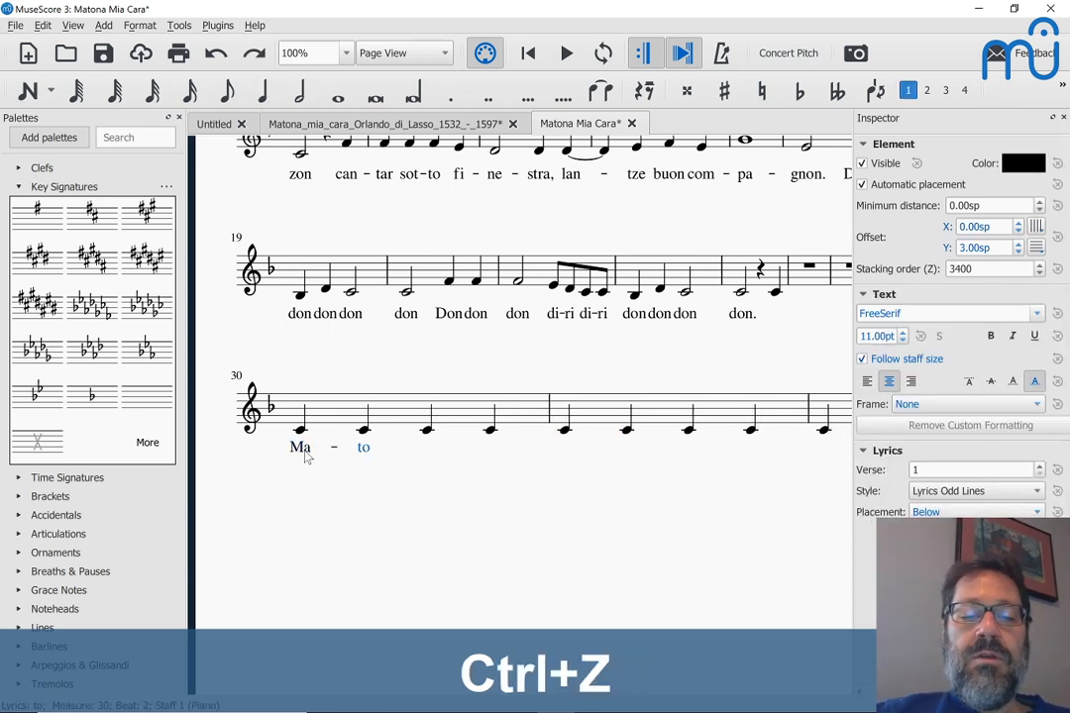
pyautogui.hotkey('ctrl', 'z')
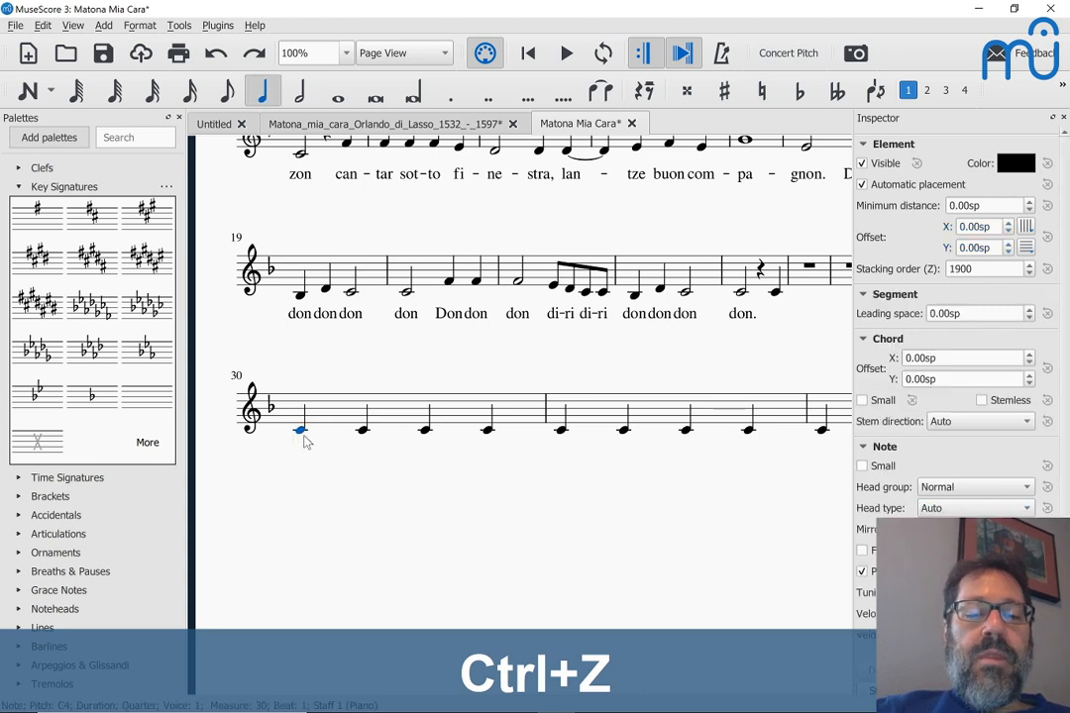
# Step: Enter 'ca - ra' from measure 30's first note, extending 'ra' with a three-note melisma
pyautogui.click(304, 441)
pyautogui.hotkey('ctrl', 'l')
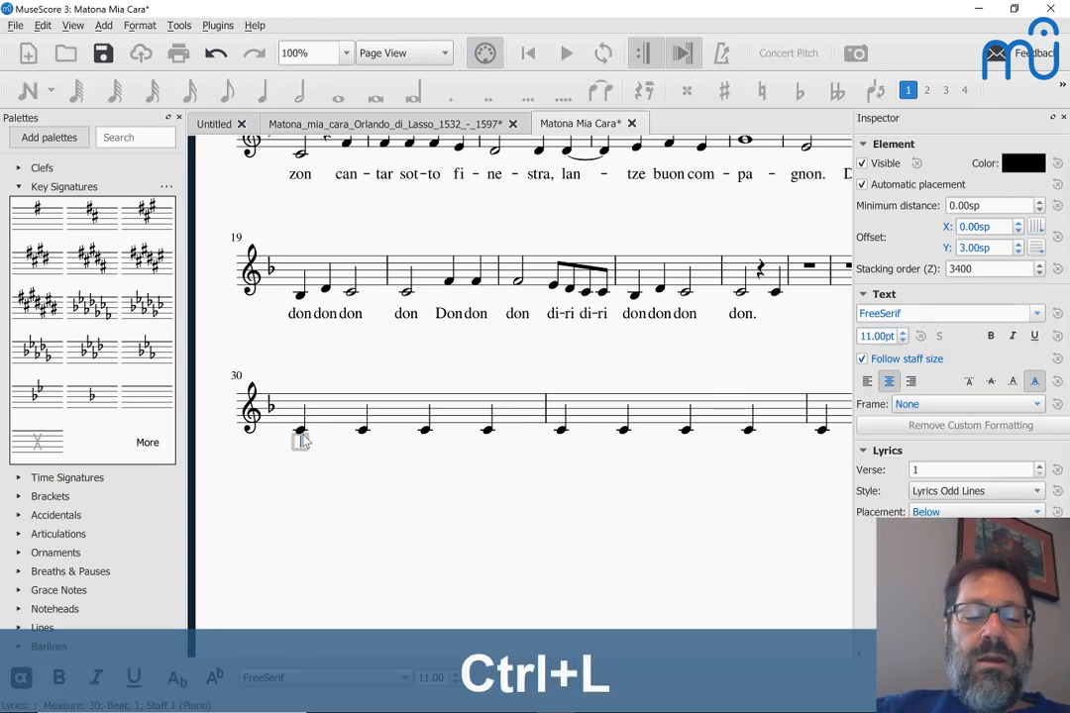
pyautogui.write('ca')
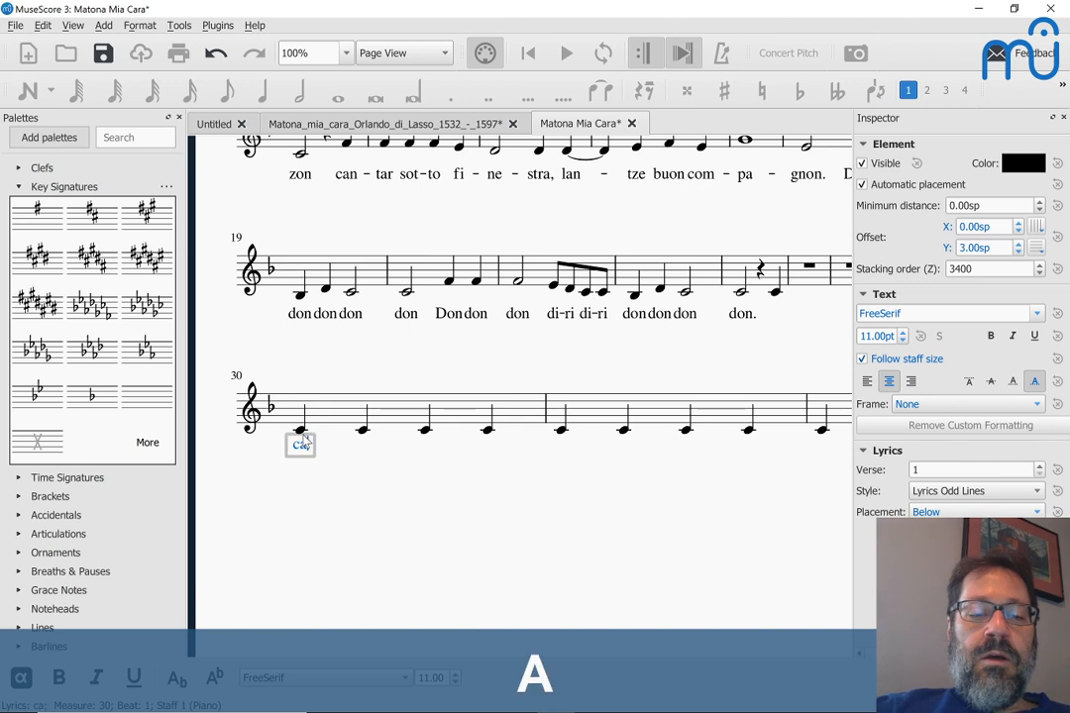
pyautogui.press('-')
pyautogui.write('ra')
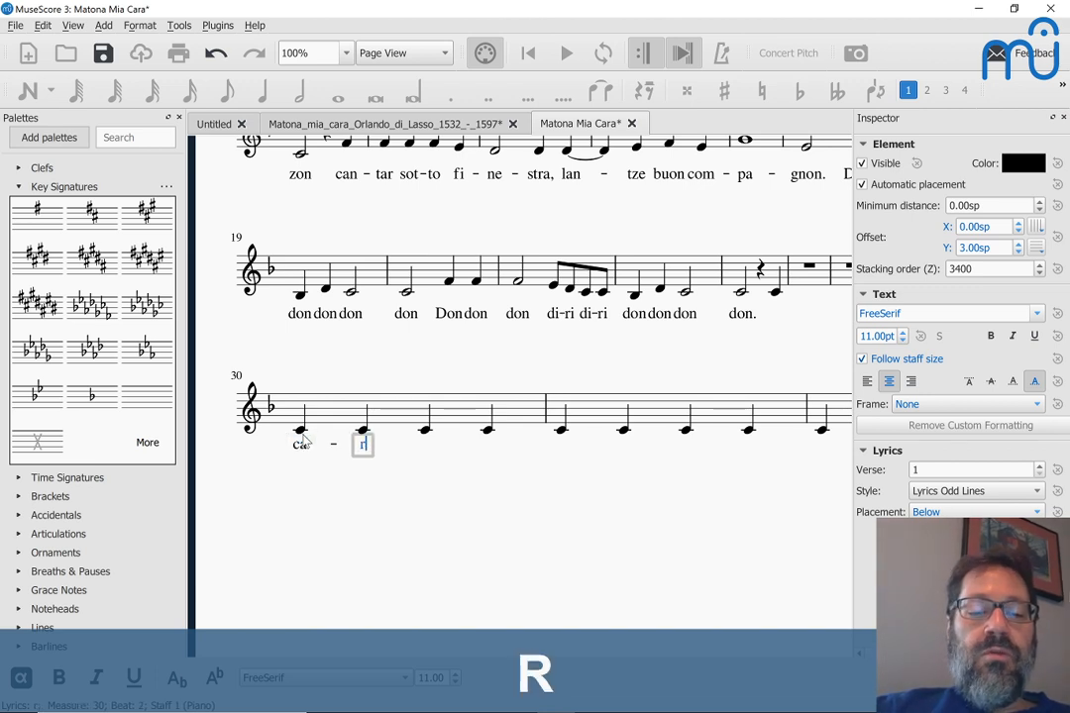
pyautogui.hotkey('shift', '-')
pyautogui.hotkey('shift', '-')
pyautogui.hotkey('shift', '-')
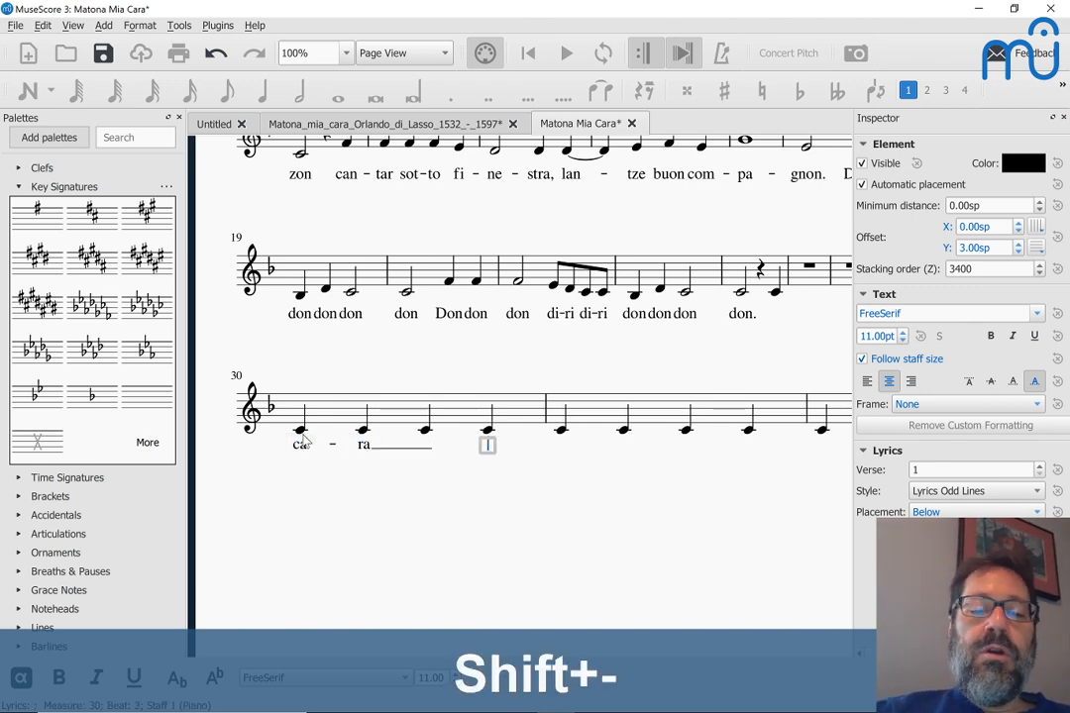
pyautogui.hotkey('shift', '-')
pyautogui.hotkey('shift', '-')
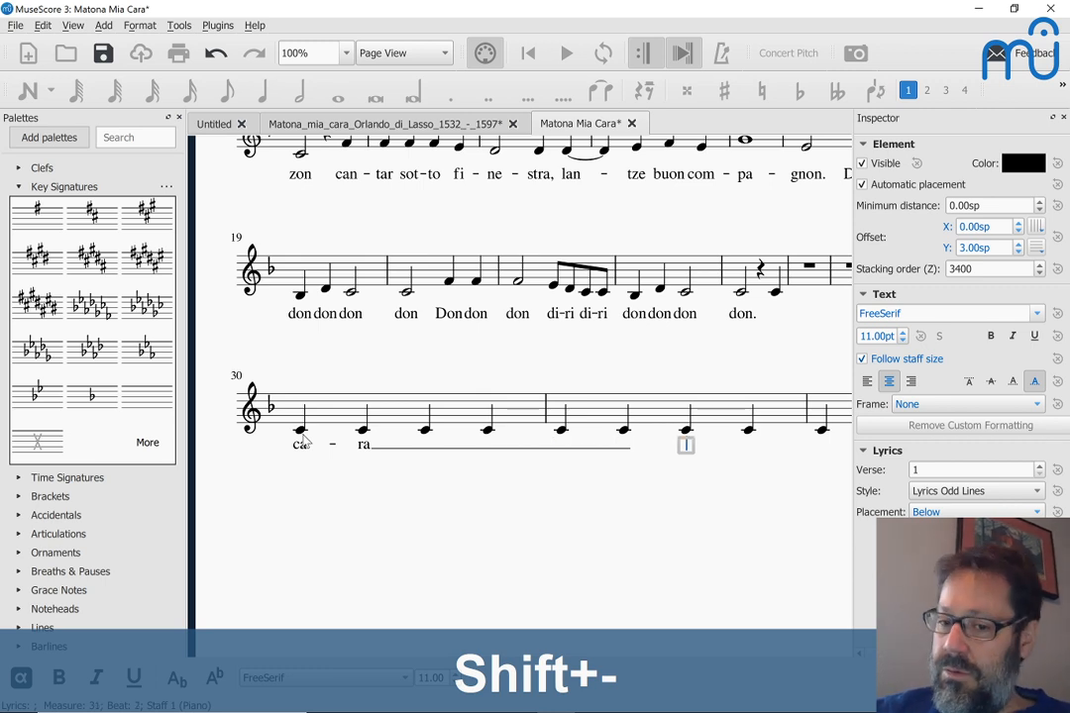
pyautogui.hotkey('shift', '-')
pyautogui.press('Escape')
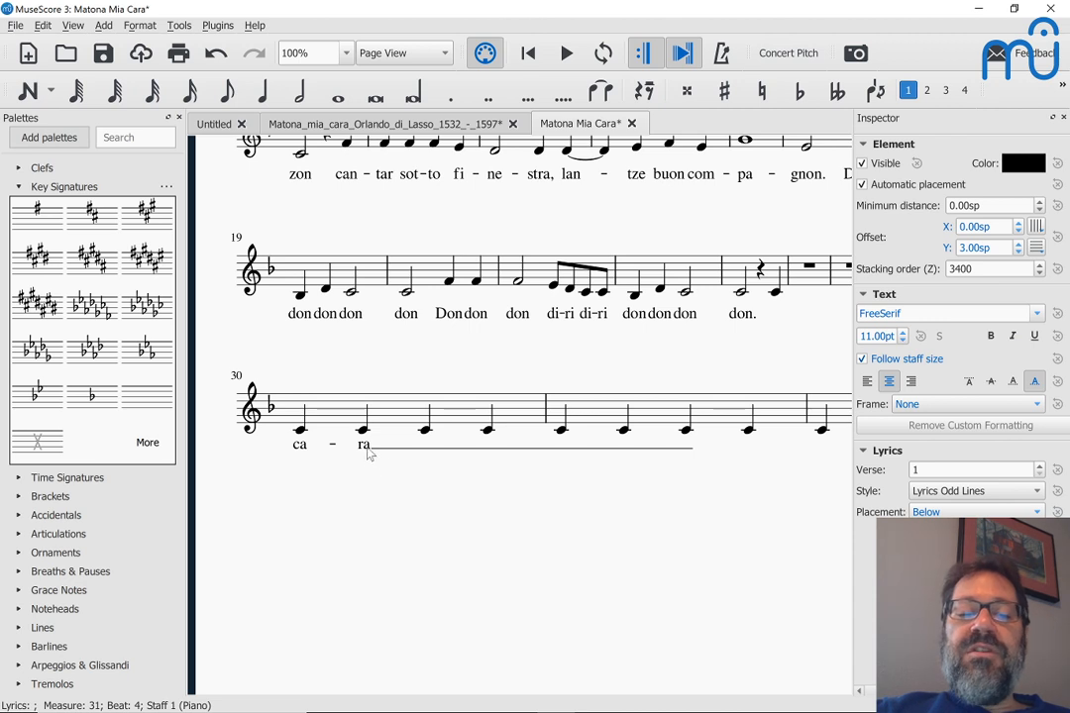
# Step: Raise measure 30's last two notes to D and E, and set measure 31 to D C B♭ C
pyautogui.click(426, 432)
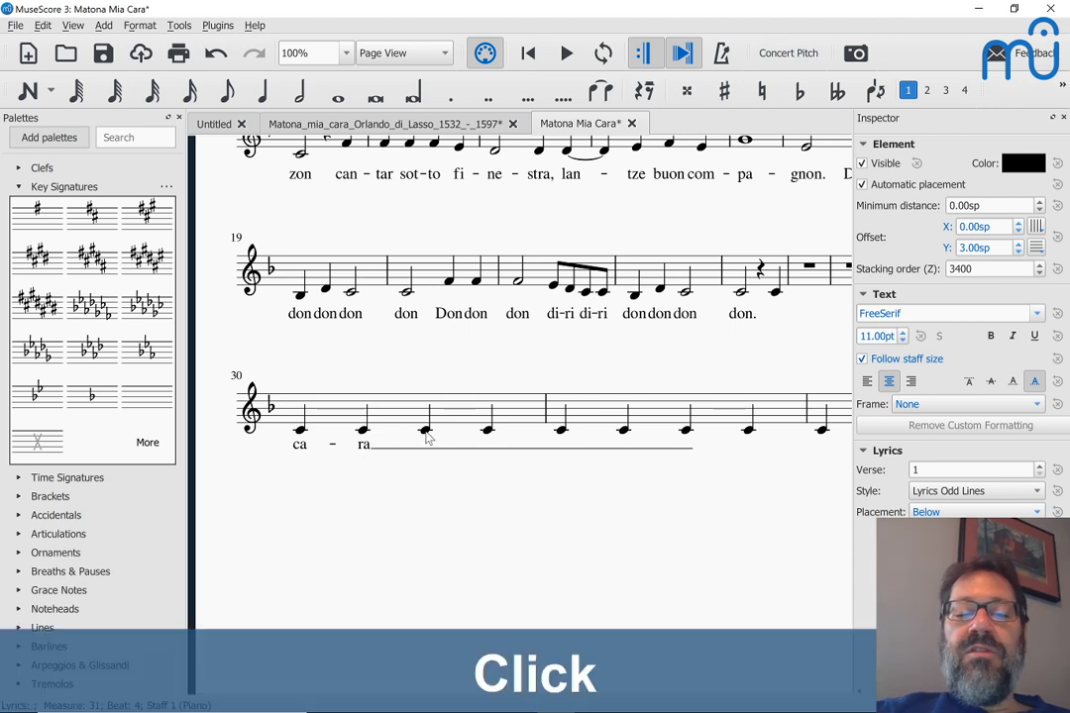
pyautogui.press('Up')
pyautogui.press('Right')
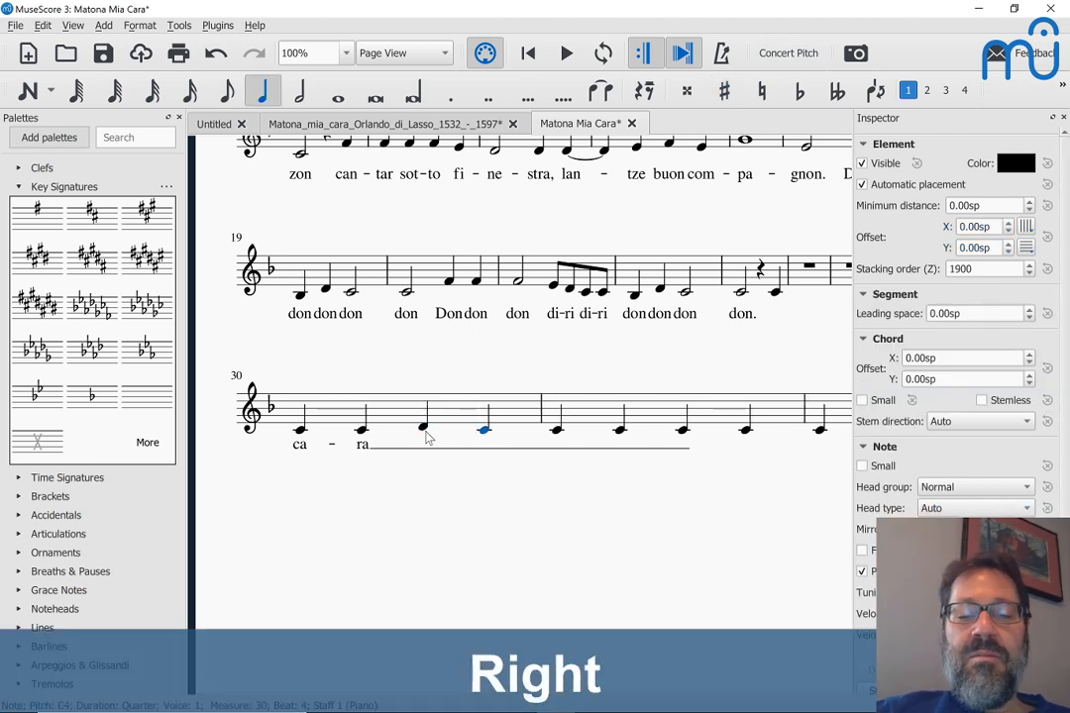
pyautogui.hotkey('shift', 'alt', 'Up')
pyautogui.press('Up')
pyautogui.press('Right')
pyautogui.hotkey('shift', 'alt', 'Up')
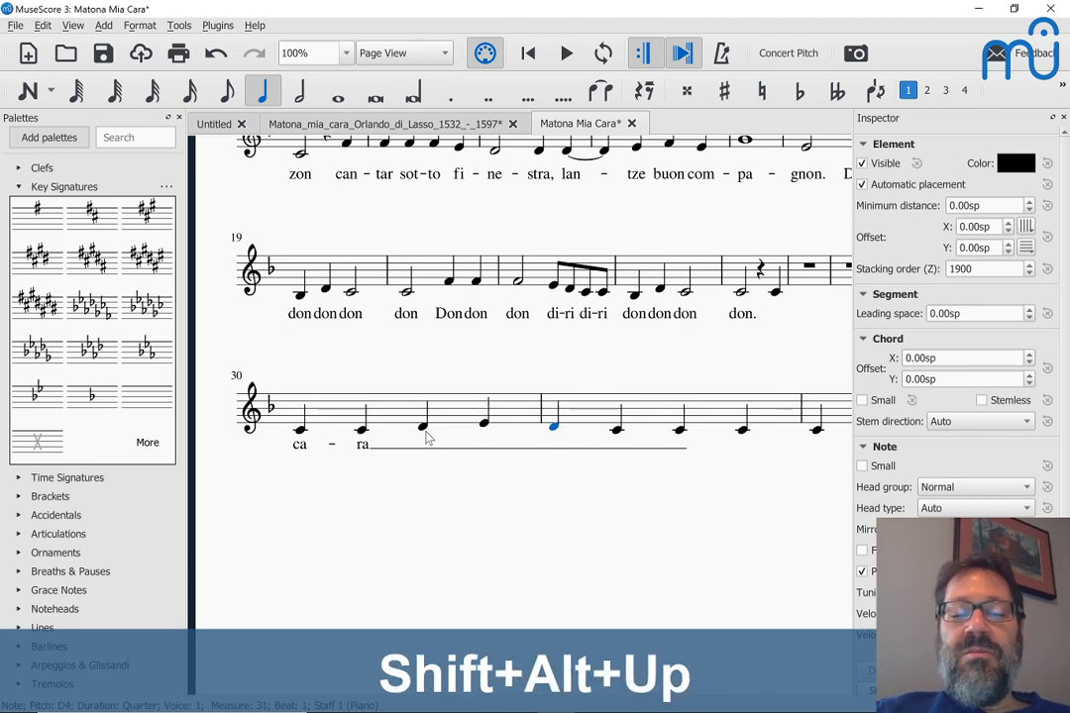
pyautogui.press('Right')
pyautogui.press('Right')
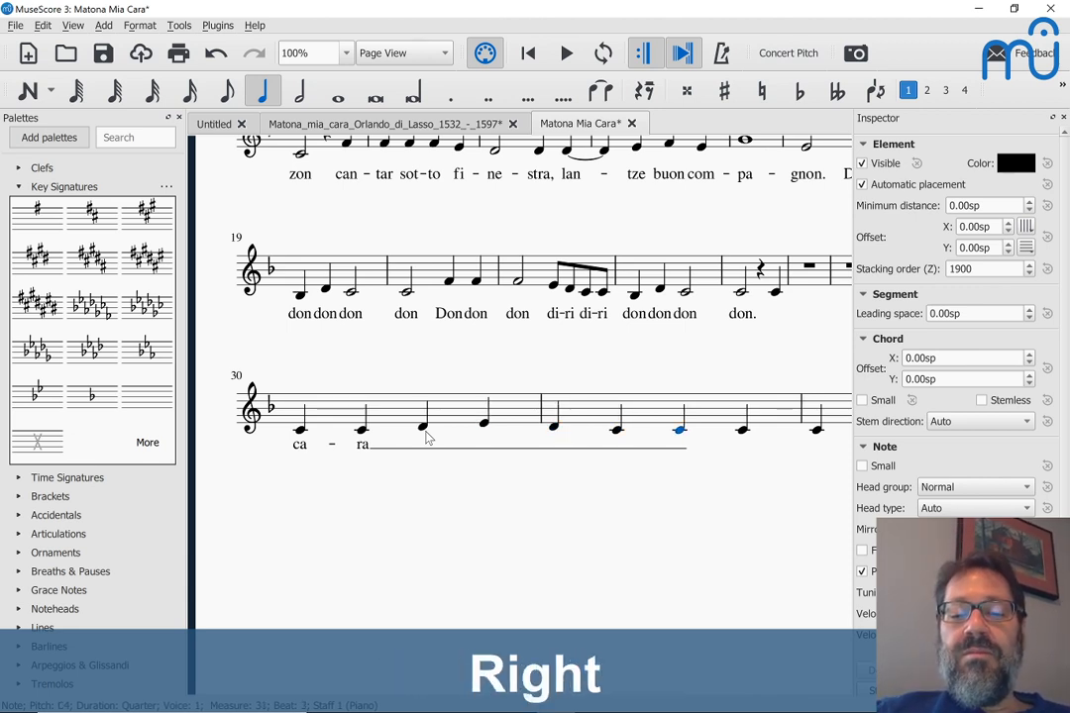
pyautogui.press('Down')
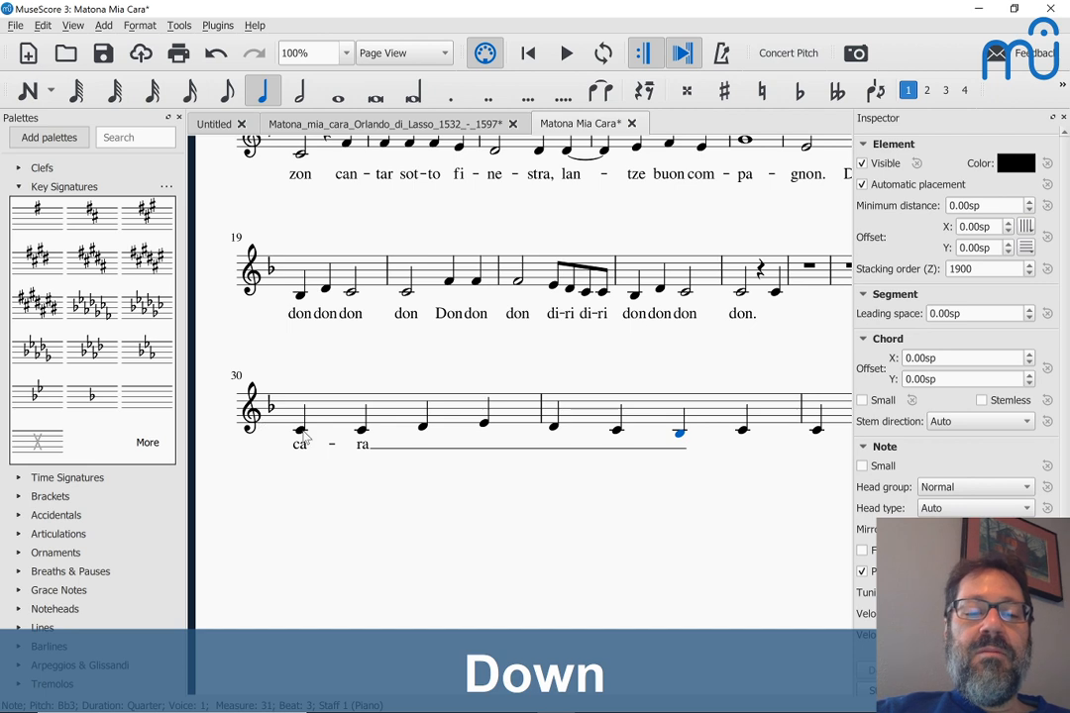
# Step: Play back the passage from measure 30, then scroll back up through the score
pyautogui.click(302, 432)
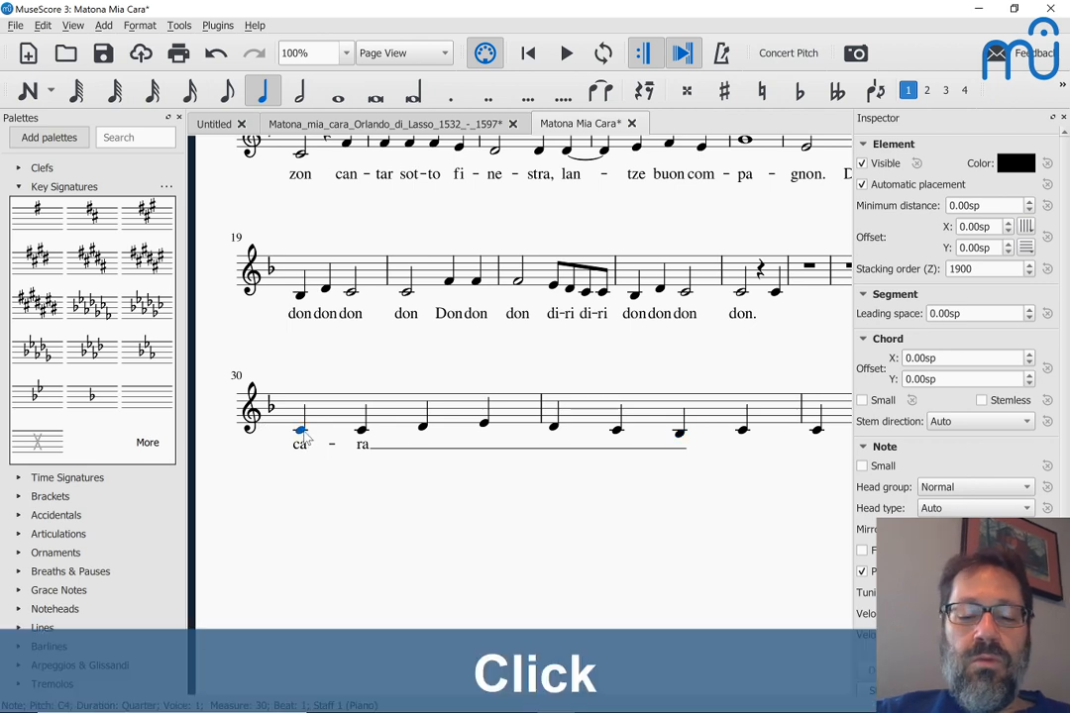
pyautogui.press('XF86AudioMute')
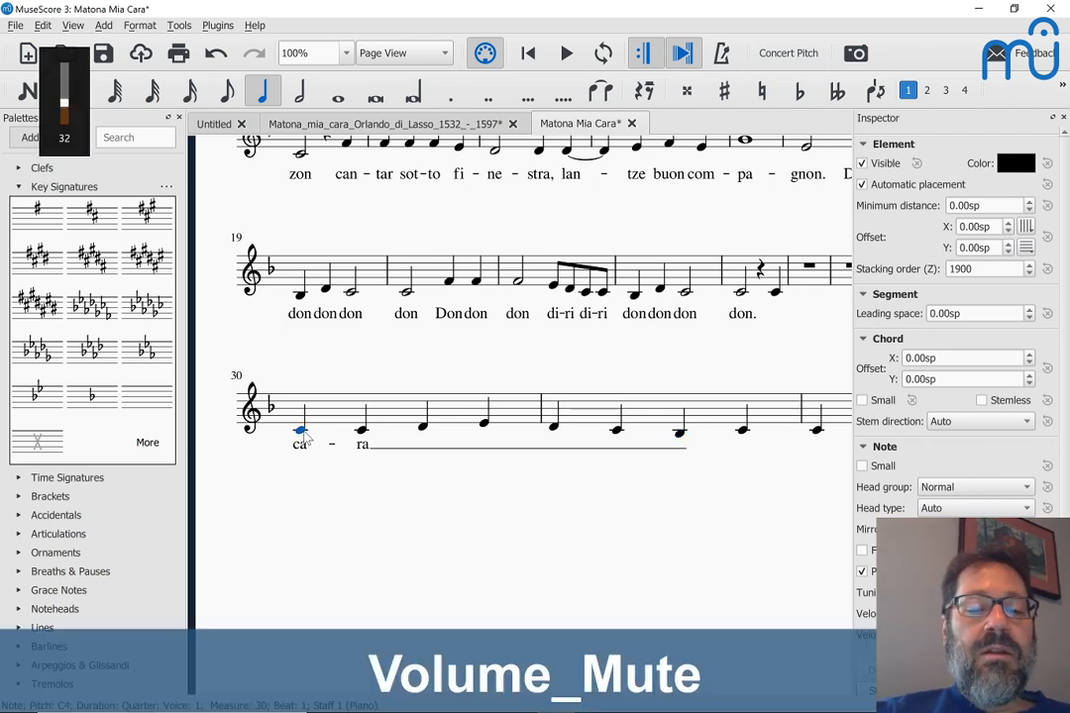
pyautogui.press('space')
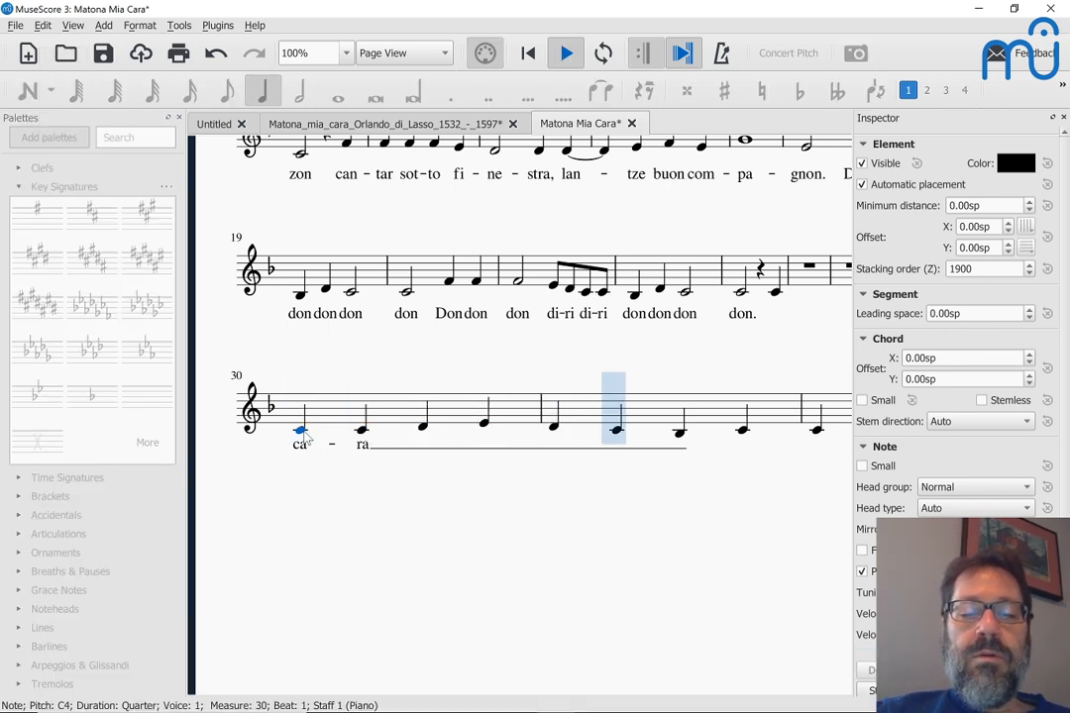
pyautogui.press('space')
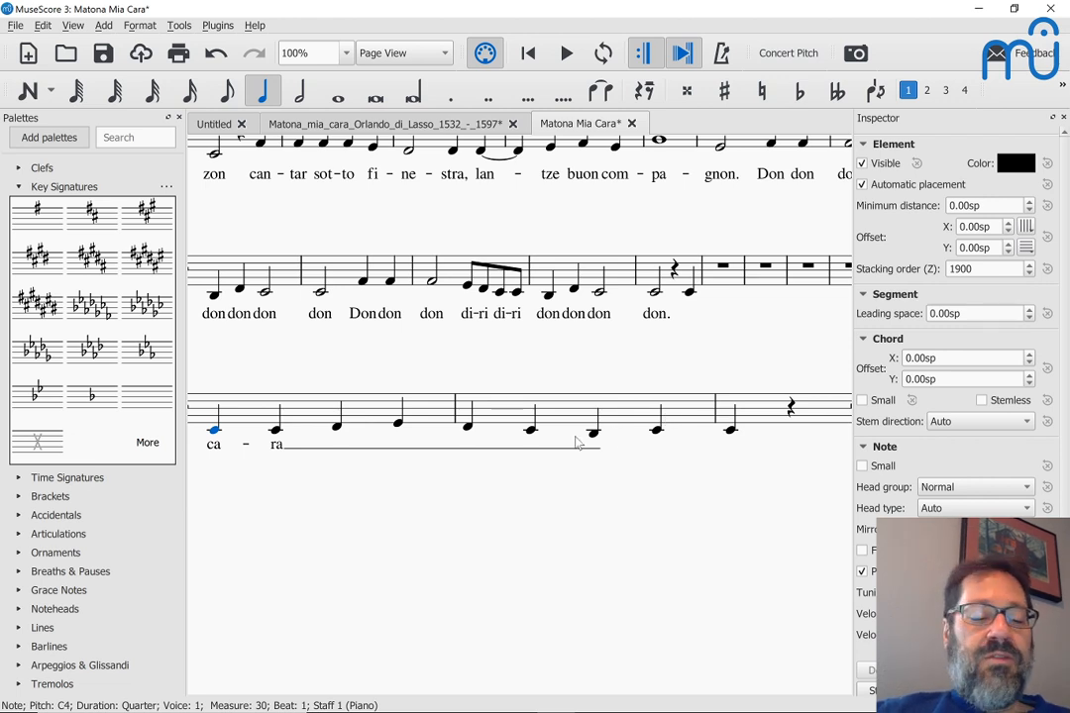
pyautogui.hscroll(-3, 577, 443)
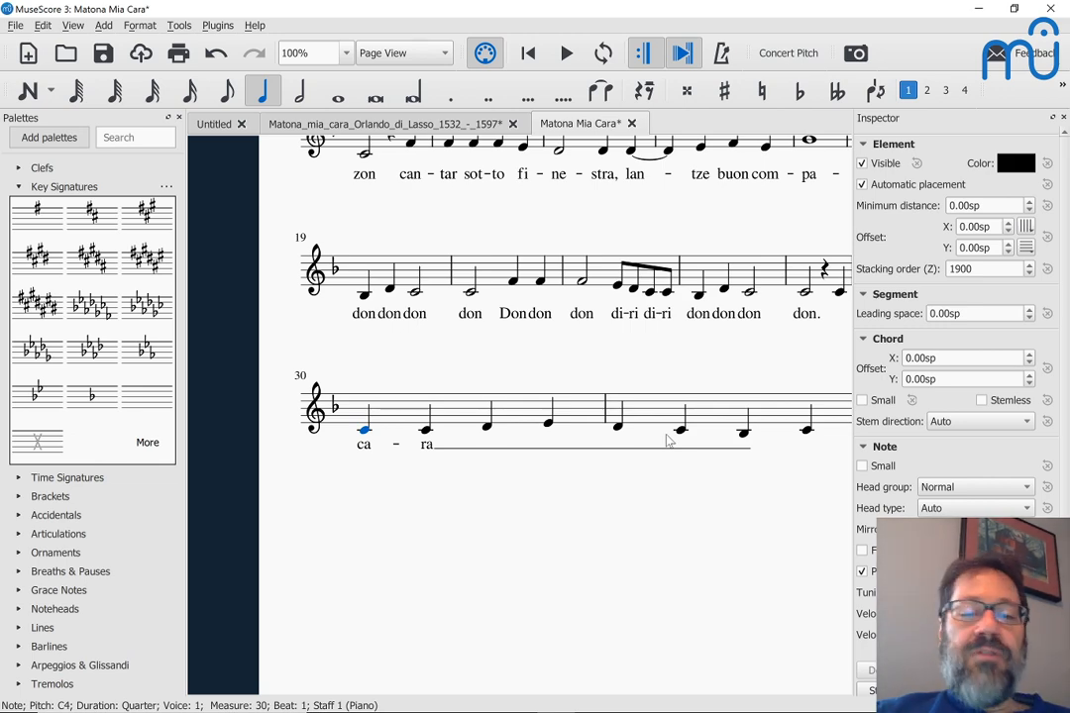
pyautogui.scroll(2, 519, 315)
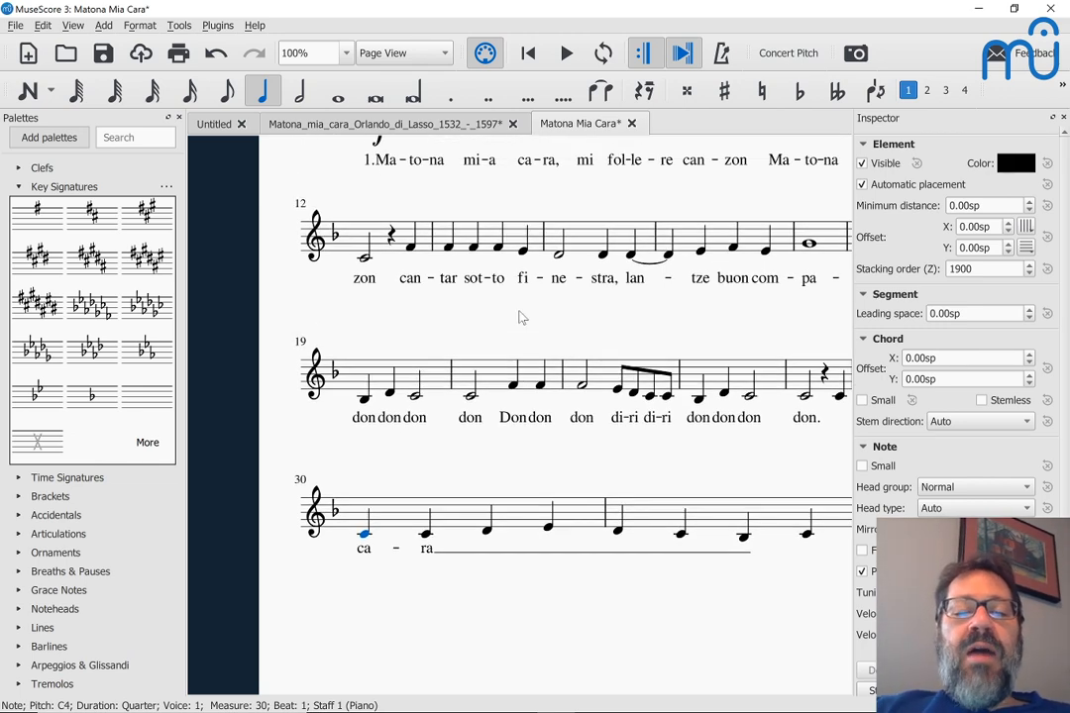
pyautogui.hscroll(2, 519, 315)
pyautogui.scroll(2, 519, 315)
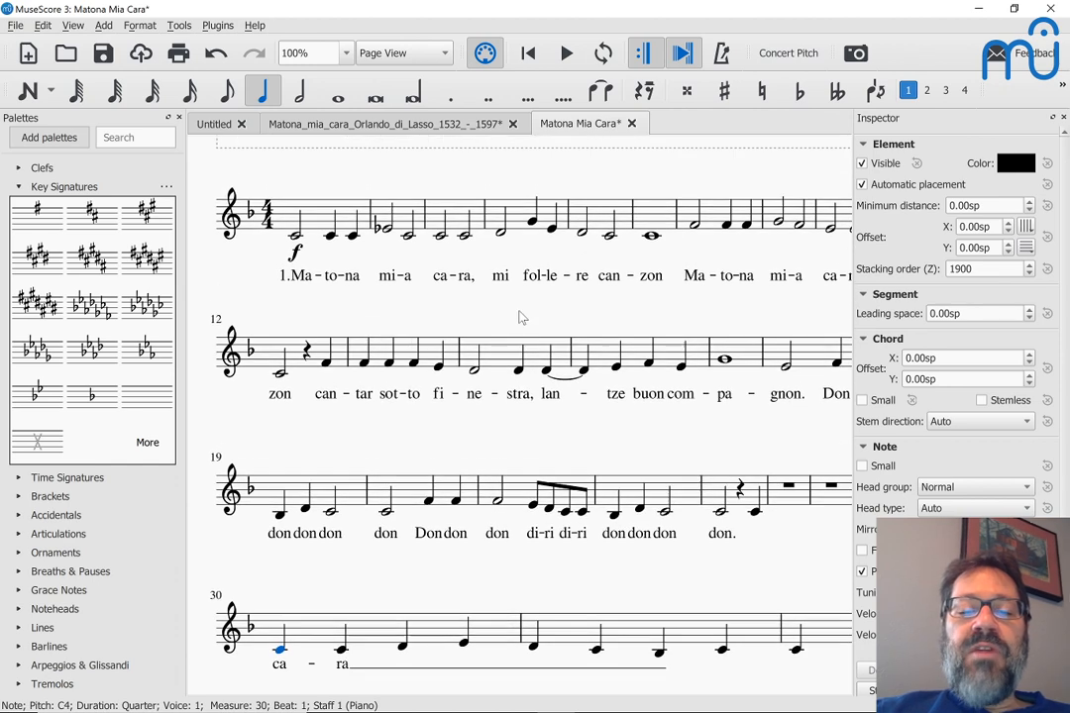
pyautogui.scroll(1, 519, 316)
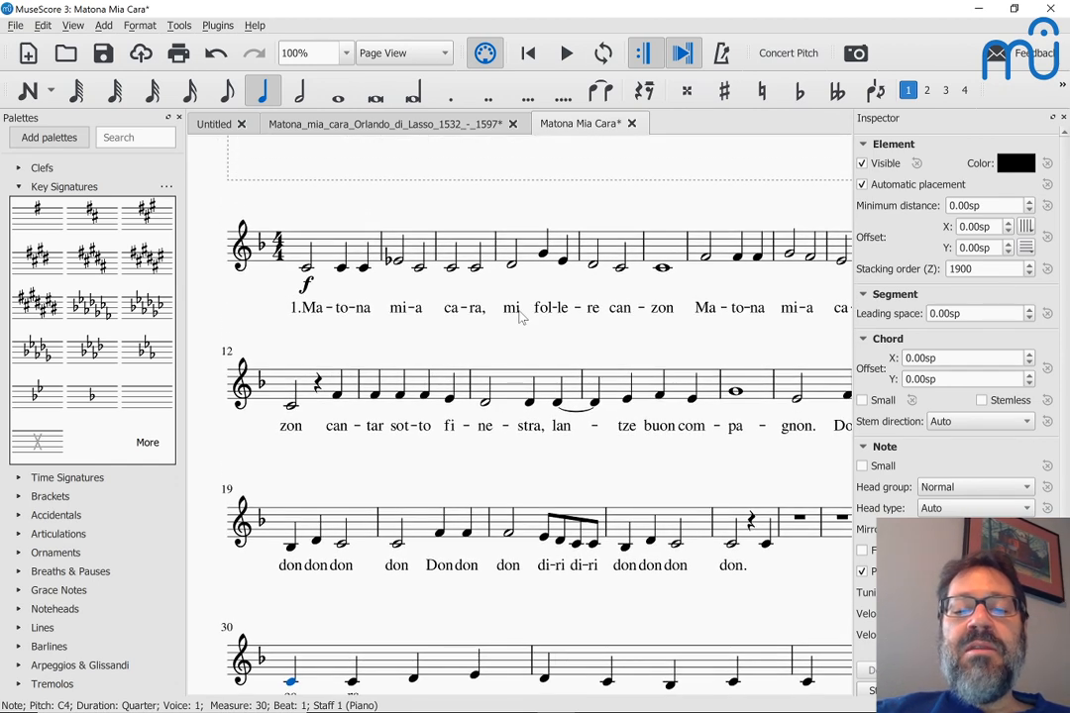
pyautogui.scroll(1, 521, 317)
pyautogui.hscroll(1, 522, 315)
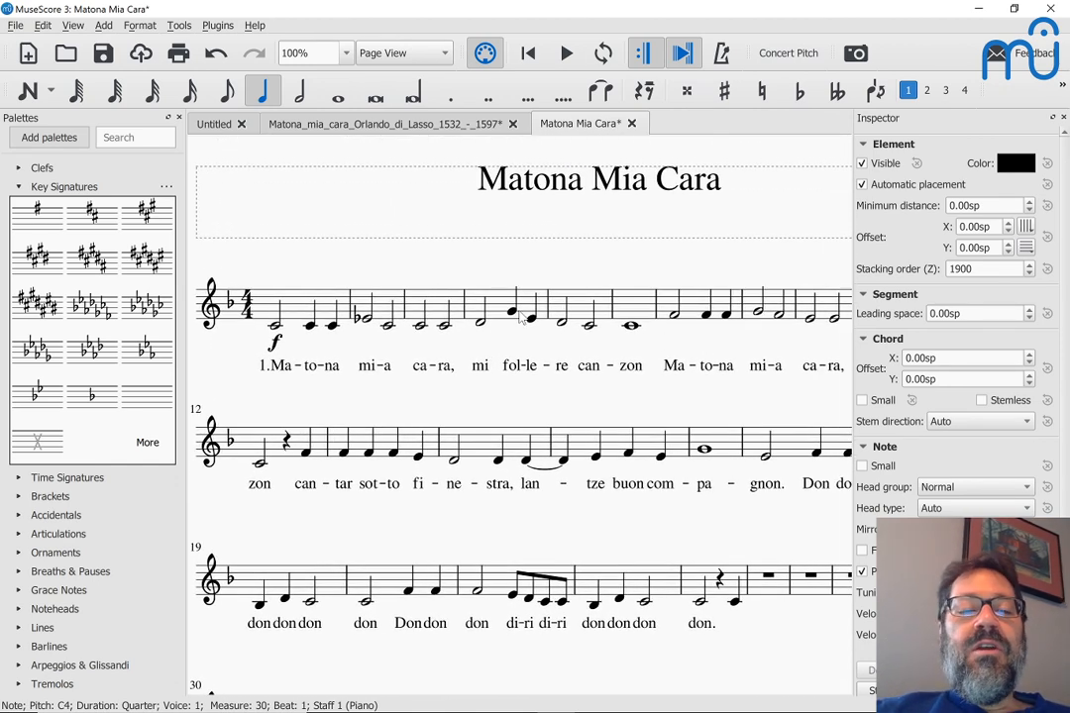
# Step: Dismiss the Sticky Keys prompt that popped up over the score
pyautogui.press('shift')
pyautogui.press('shift')
pyautogui.press('shift')
pyautogui.press('shift')
pyautogui.press('shift')
pyautogui.rightClick(523, 315)
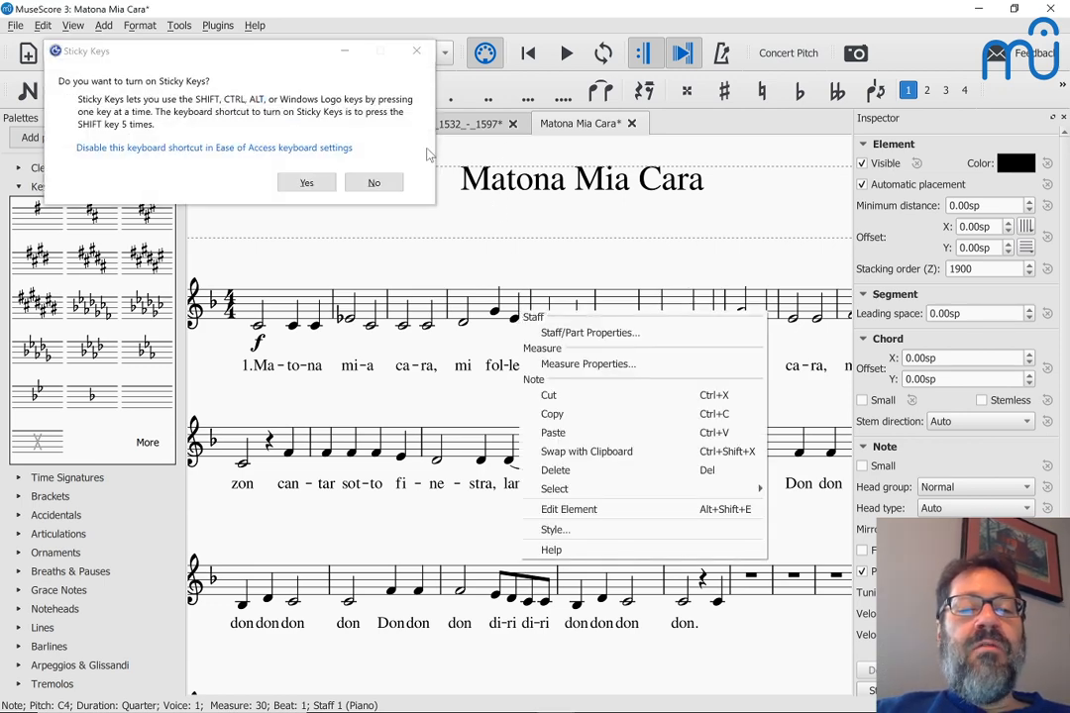
pyautogui.click(372, 181)
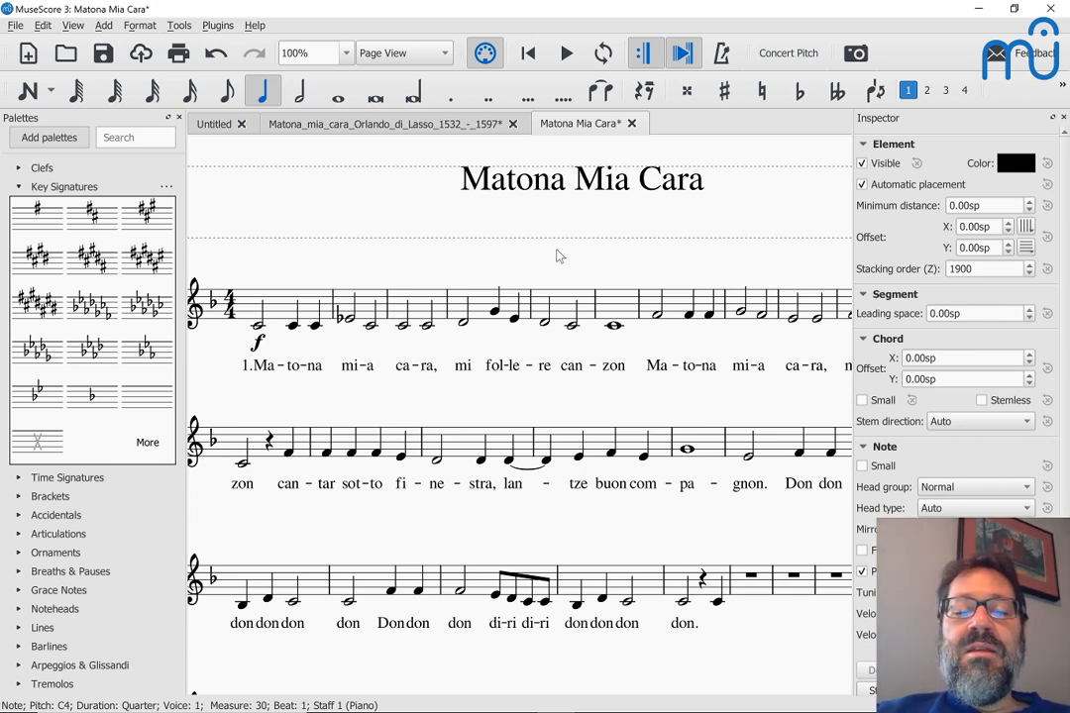
# Step: Look over the score, then switch to the Matona.pdf reference in the browser
pyautogui.scroll(1, 557, 255)
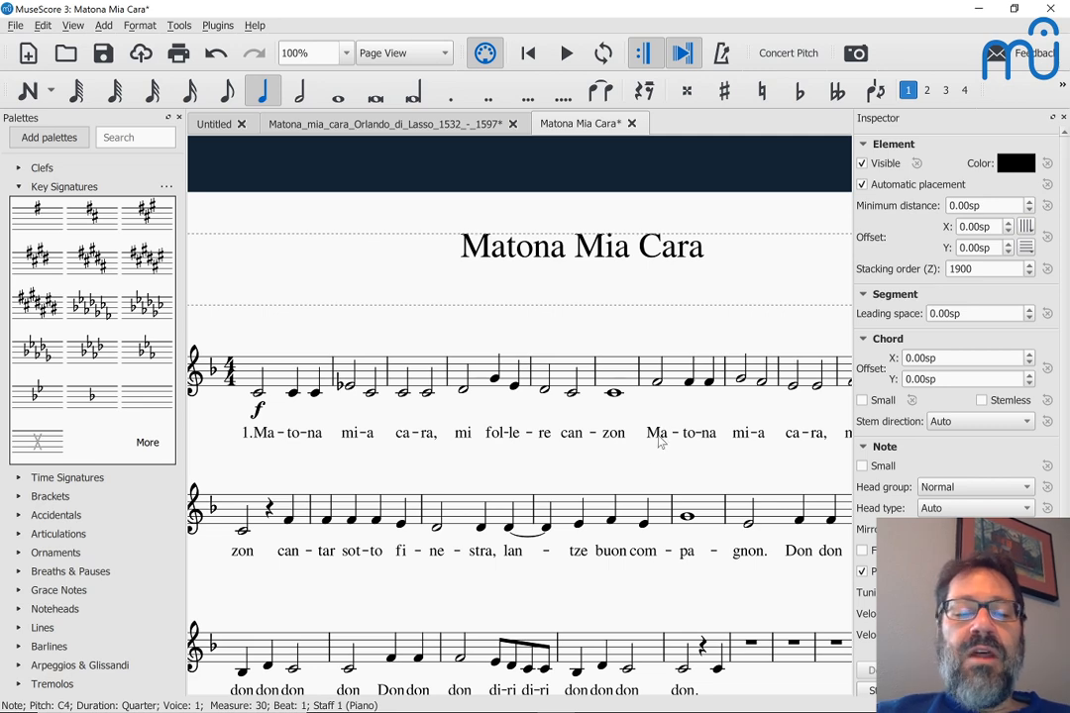
pyautogui.scroll(-1, 661, 442)
pyautogui.hscroll(3, 661, 442)
pyautogui.hscroll(-2, 661, 442)
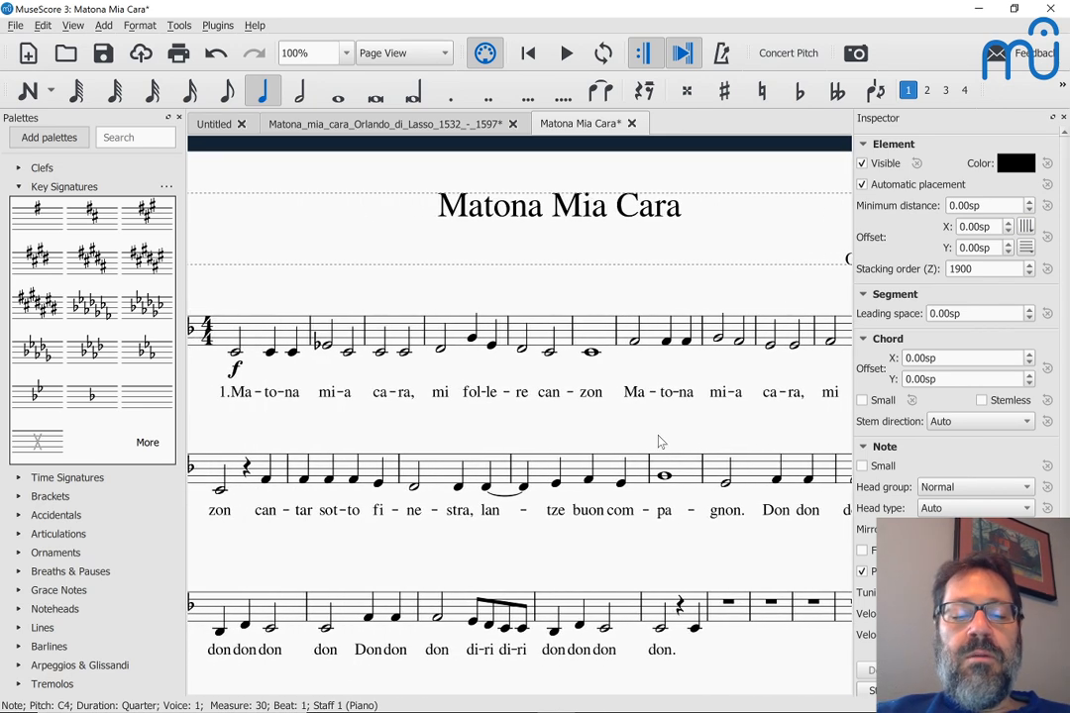
pyautogui.scroll(1, 661, 442)
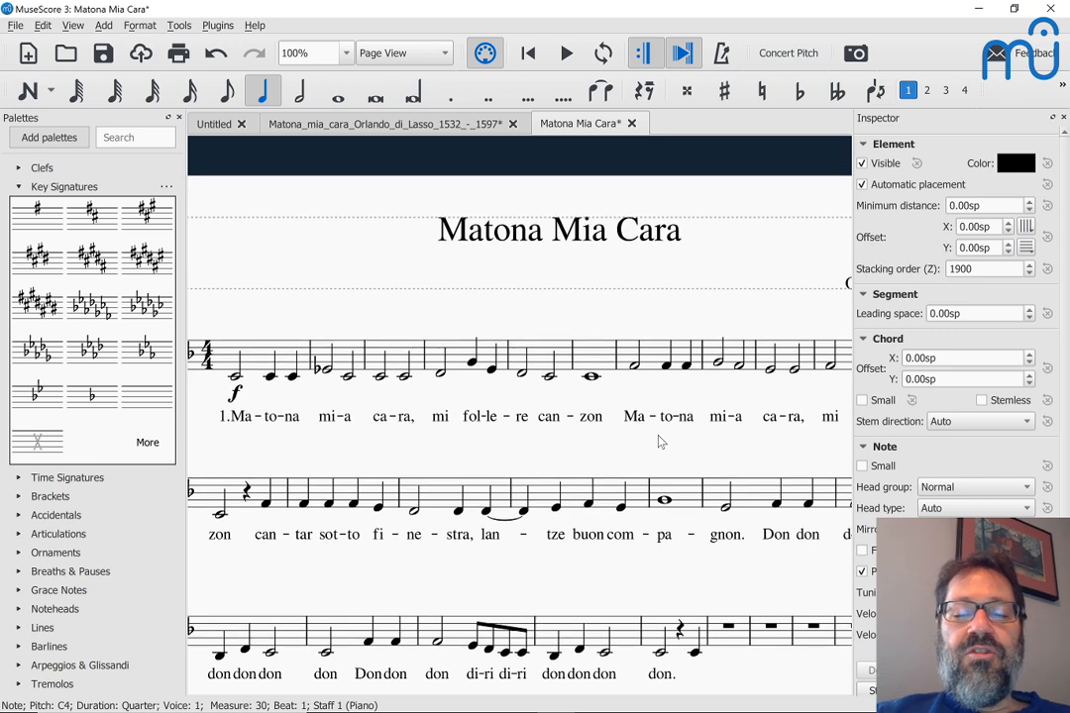
pyautogui.hotkey('alt', 'Tab')
pyautogui.hotkey('alt', 'Tab')
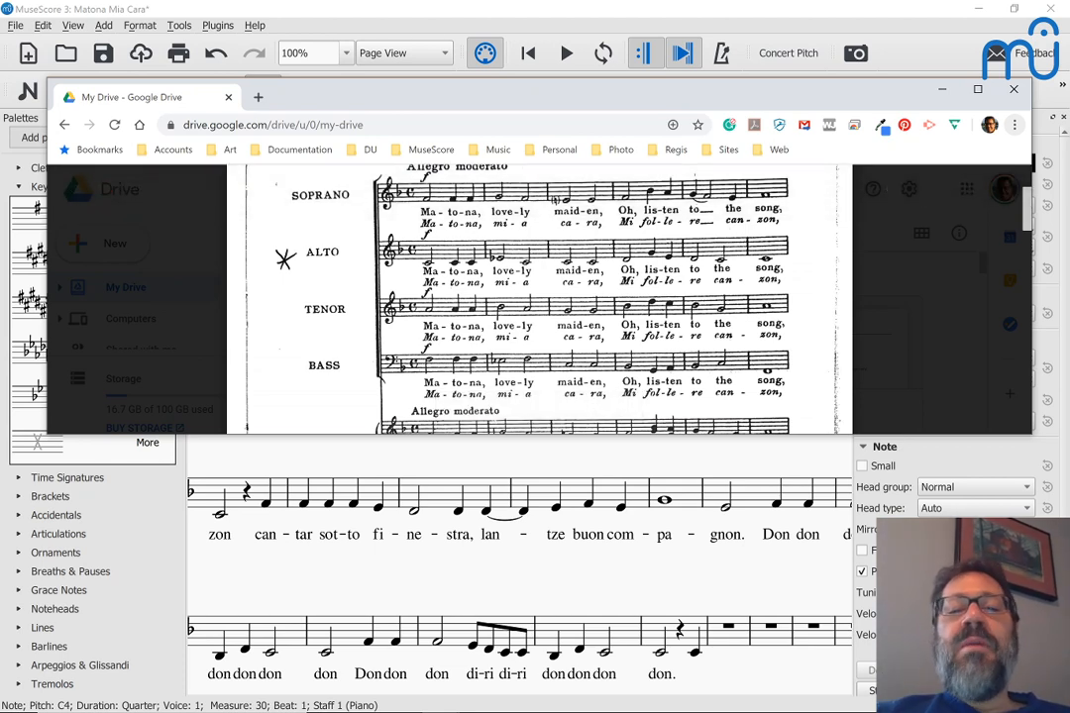
# Step: Scroll through the Matona.pdf lyrics in Drive, then return to MuseScore
pyautogui.scroll(-1, 540, 297)
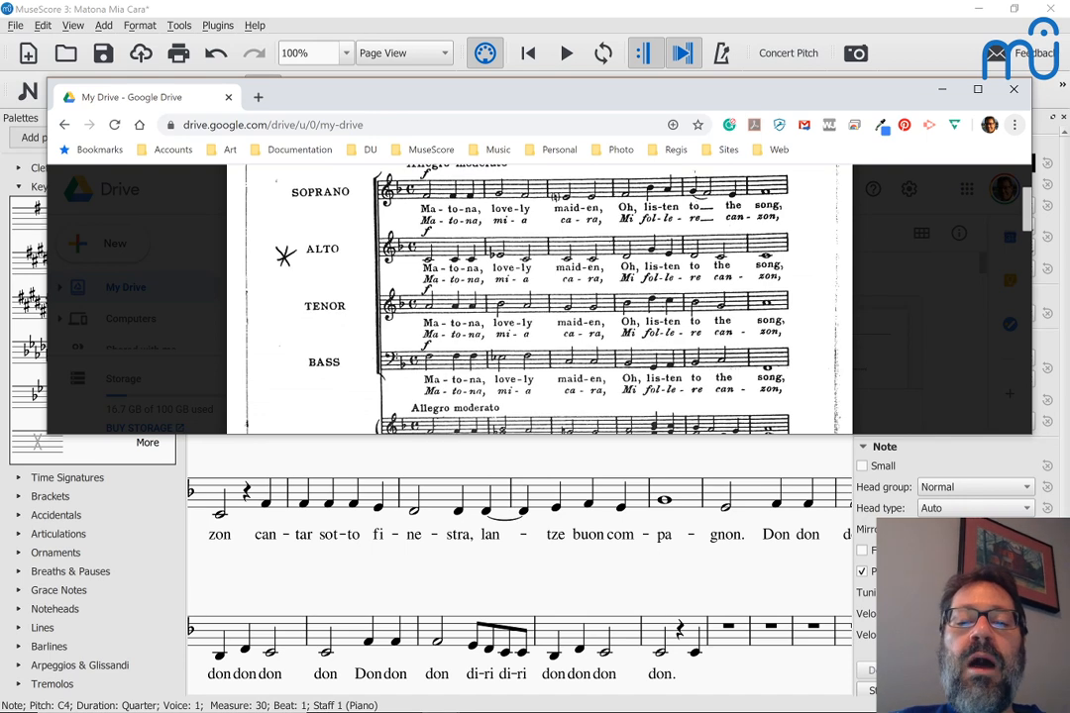
pyautogui.scroll(-1, 491, 411)
pyautogui.click(1015, 125)
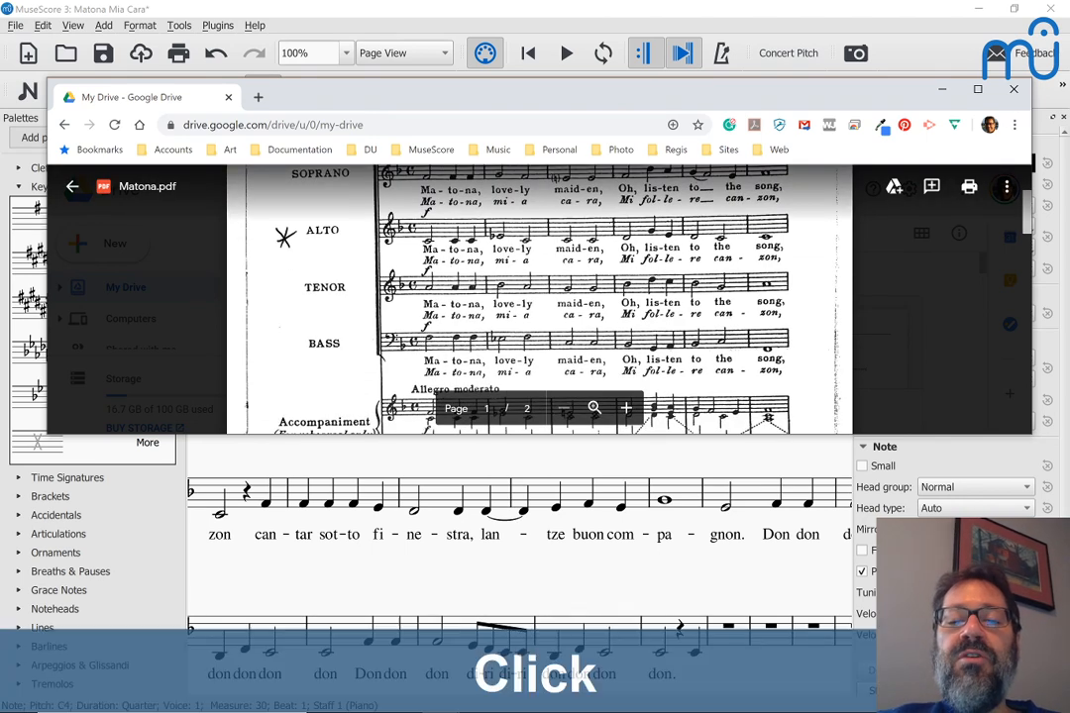
pyautogui.hotkey('alt', 'Tab')
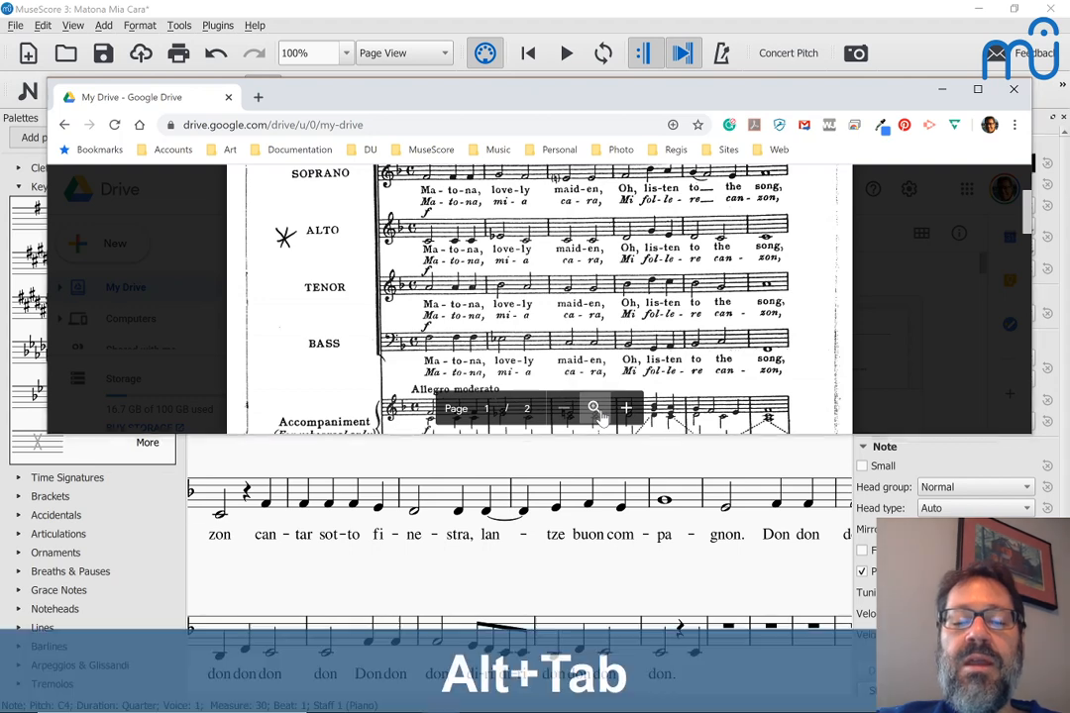
# Step: Add a comma after the measure 6 syllable 'zon', then switch back to the PDF
pyautogui.doubleClick(592, 417)
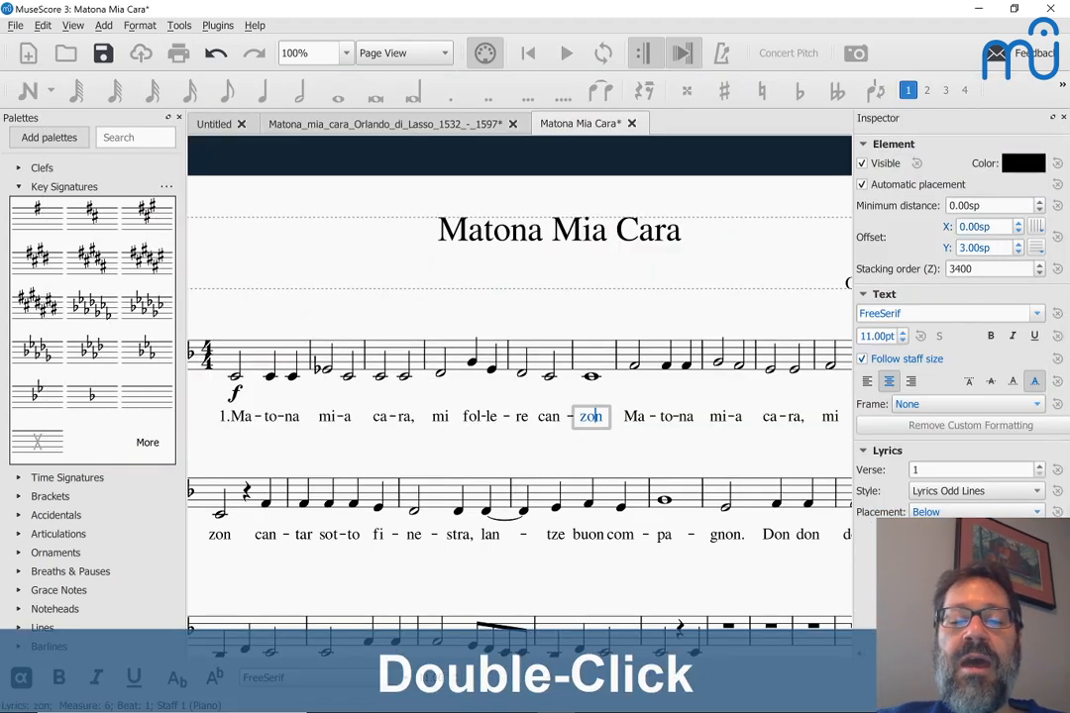
pyautogui.press('Right')
pyautogui.write(',')
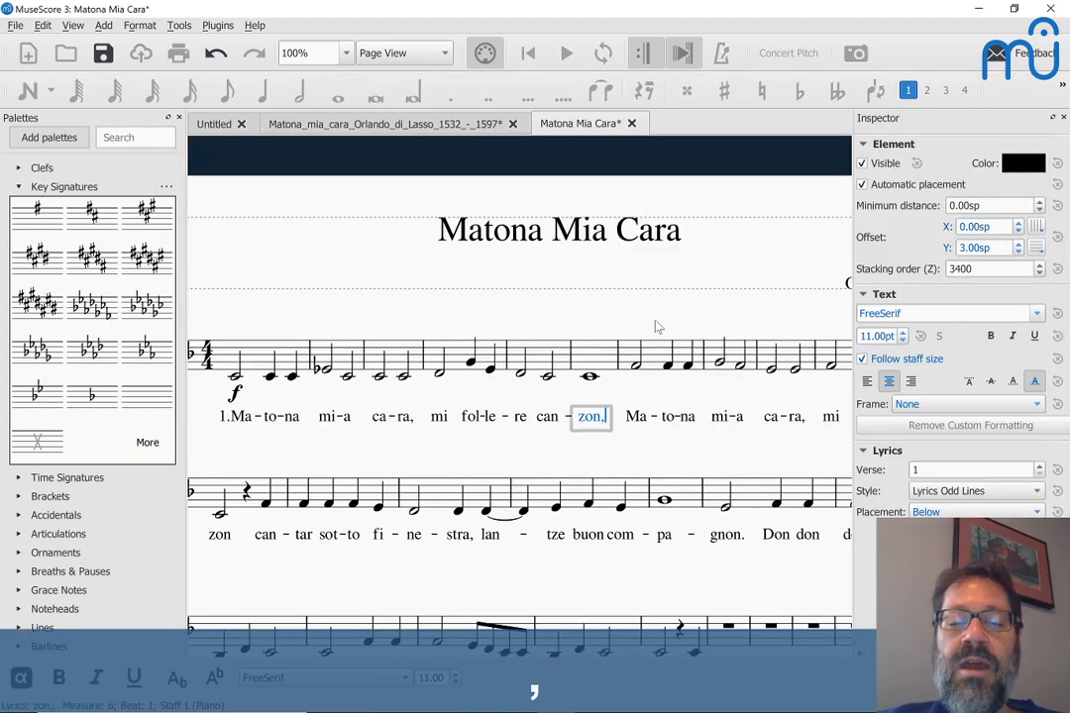
pyautogui.press('Escape')
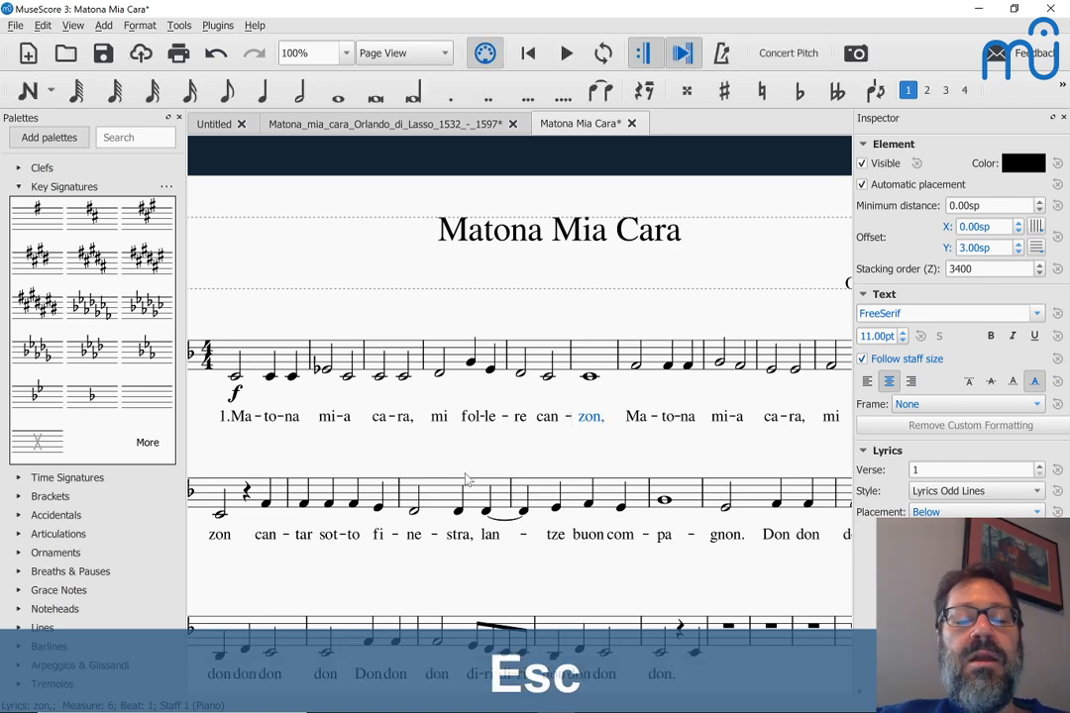
pyautogui.scroll(-1, 459, 483)
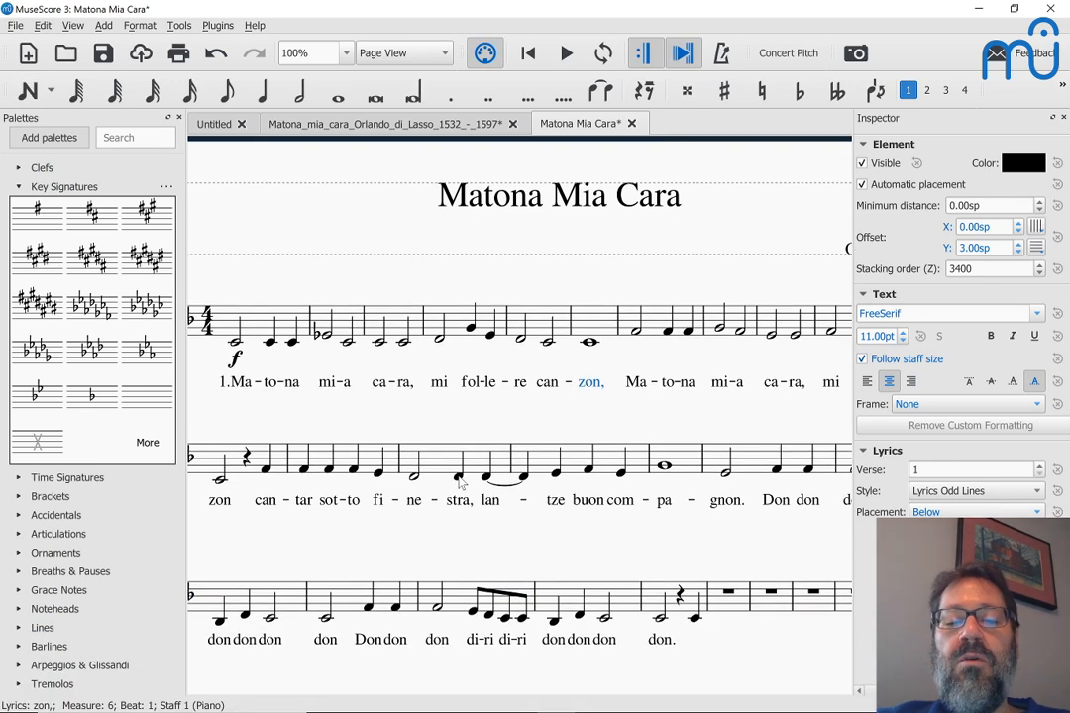
pyautogui.hotkey('alt', 'Tab')
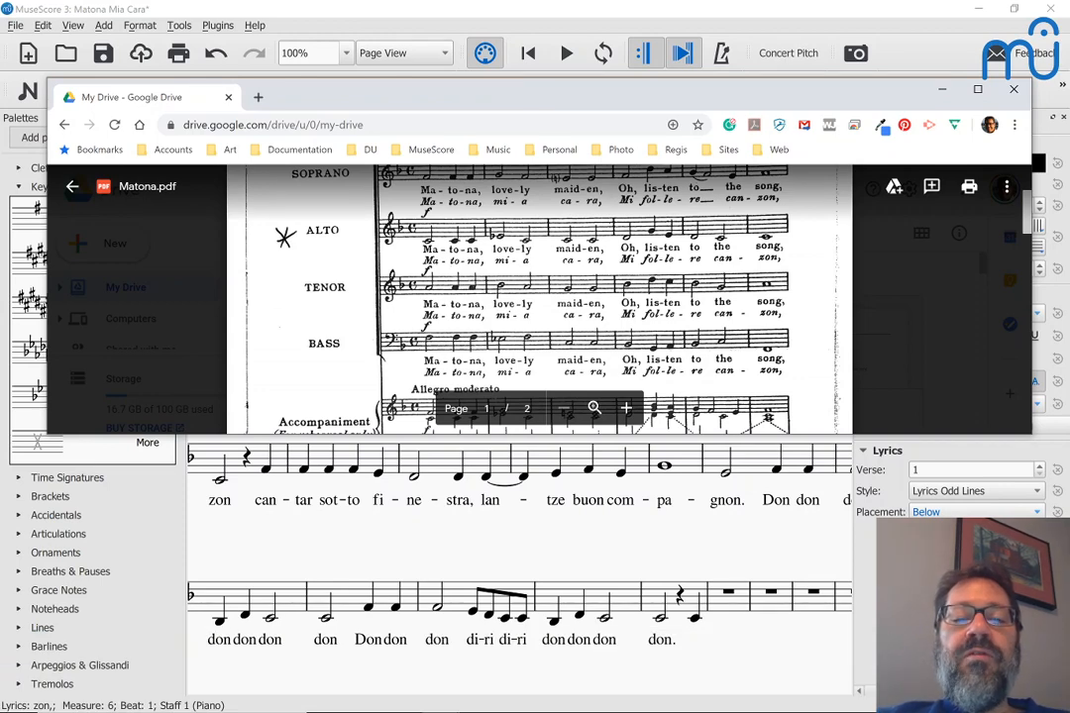
# Step: Scroll through page 1 of Matona.pdf, comparing its phrasing with the entered lyrics
pyautogui.scroll(-1, 539, 298)
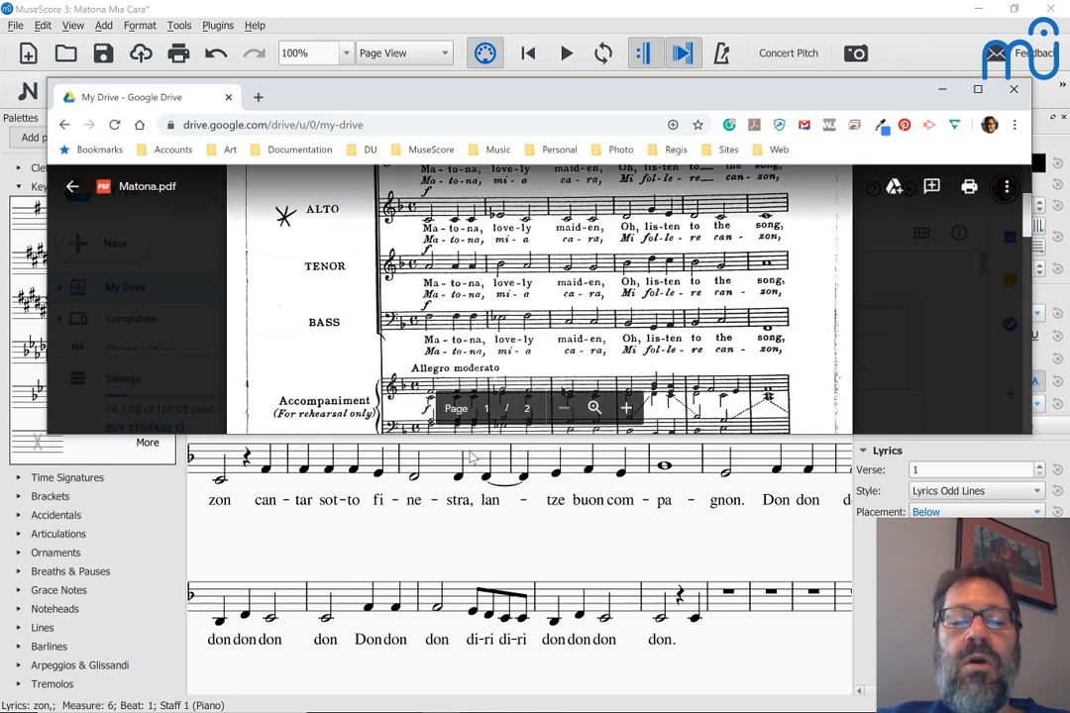
pyautogui.scroll(4, 472, 458)
pyautogui.hscroll(2, 472, 458)
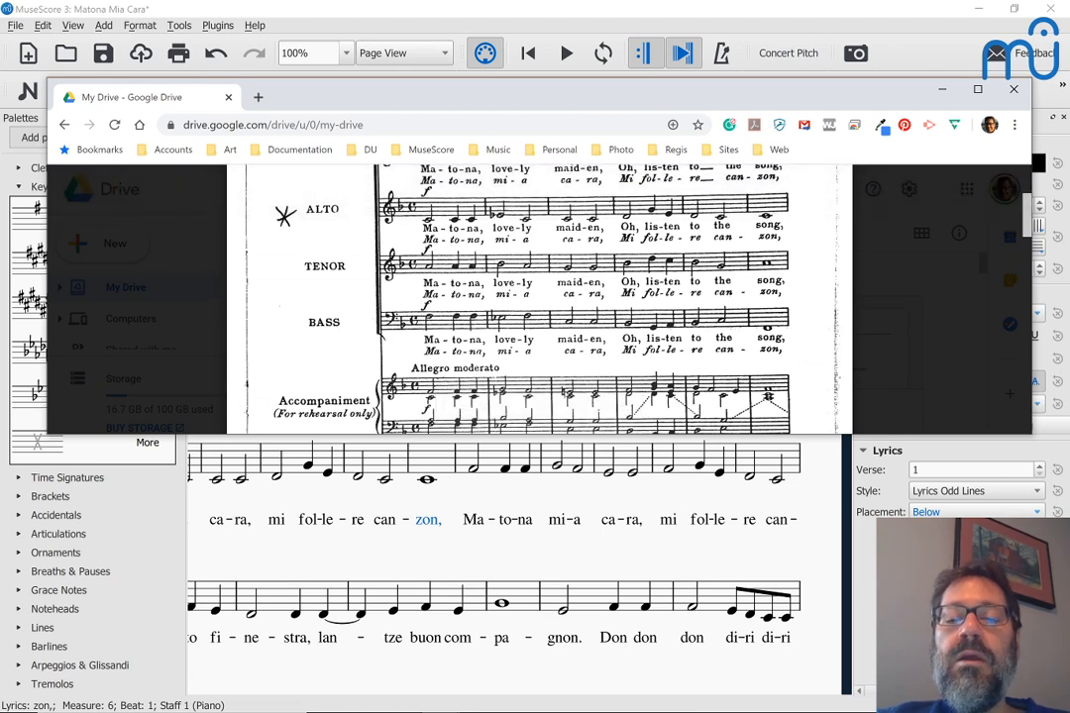
pyautogui.hscroll(-4, 561, 510)
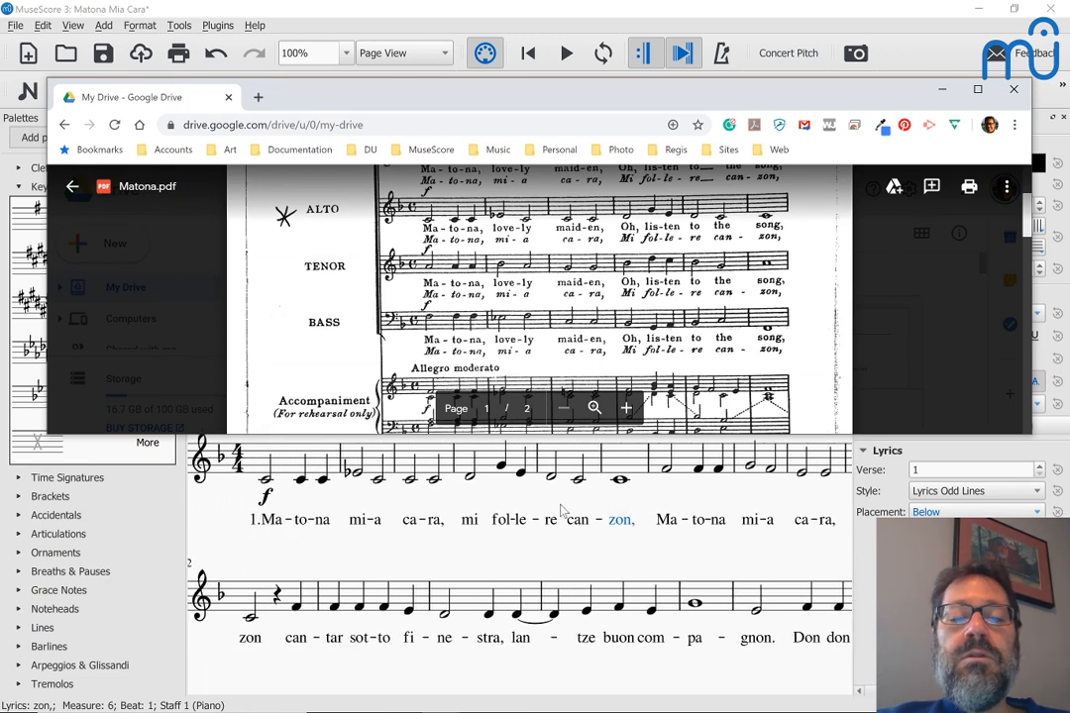
pyautogui.hscroll(4, 561, 509)
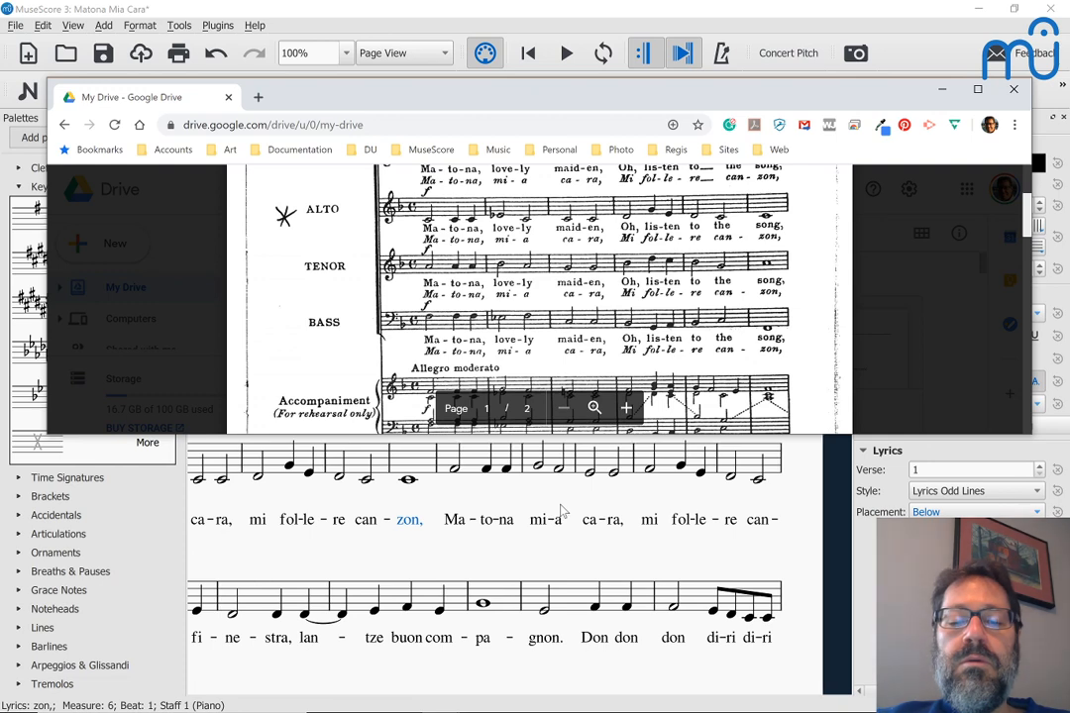
pyautogui.hscroll(-6, 561, 509)
pyautogui.hscroll(-1, 561, 510)
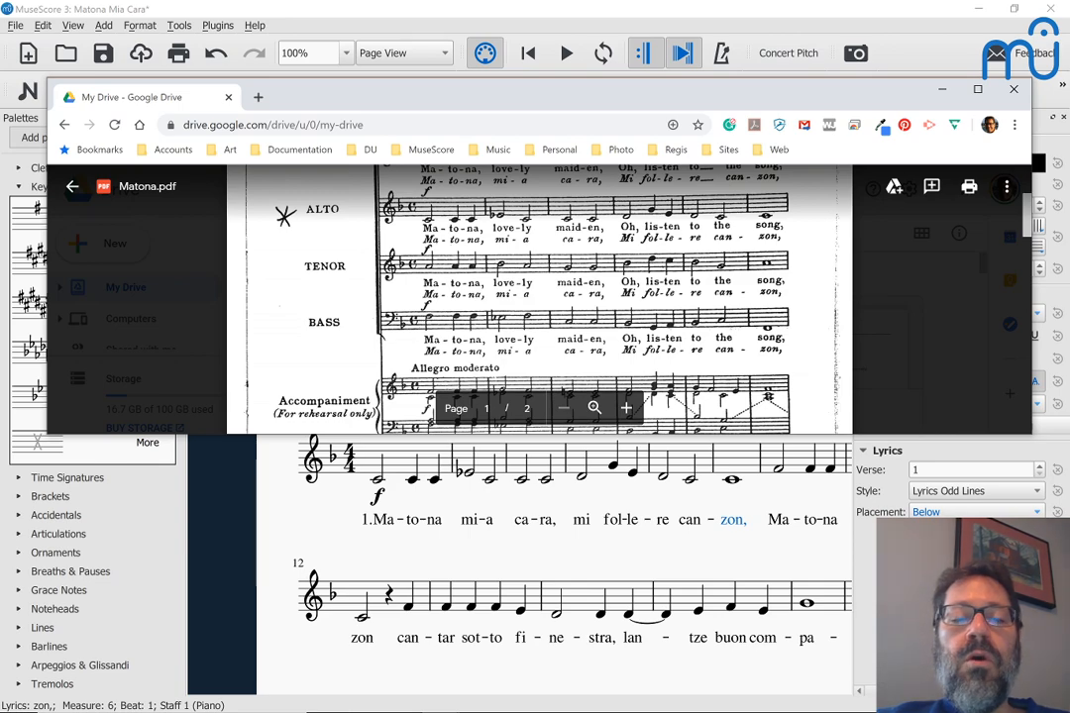
pyautogui.scroll(-5, 540, 297)
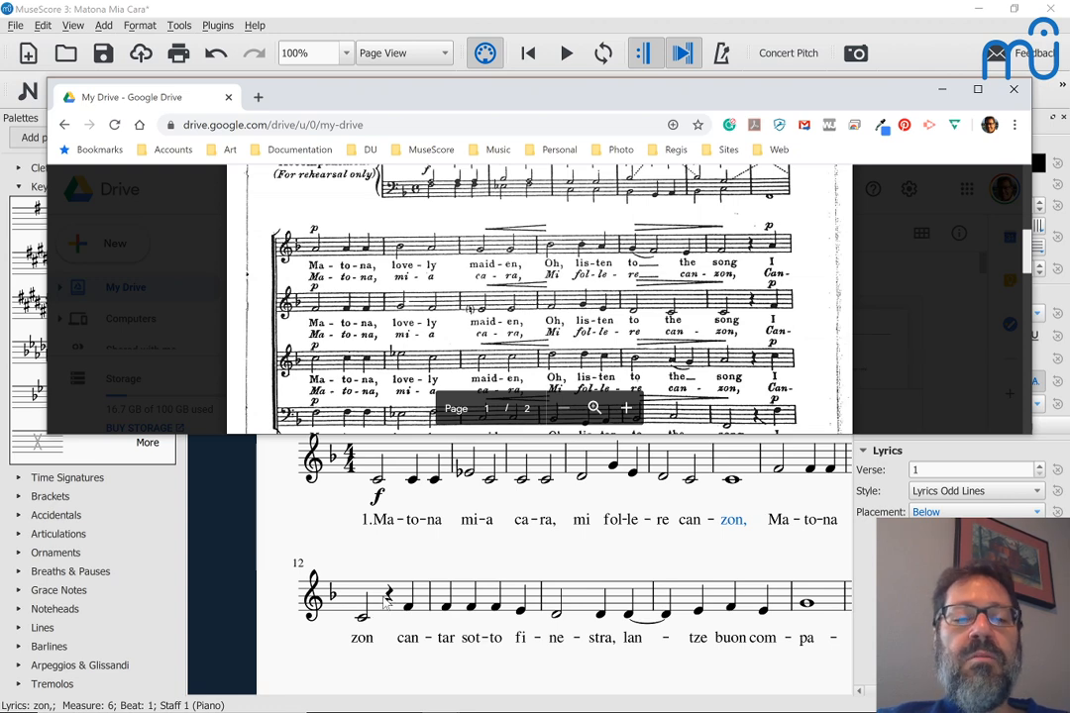
pyautogui.scroll(3, 444, 361)
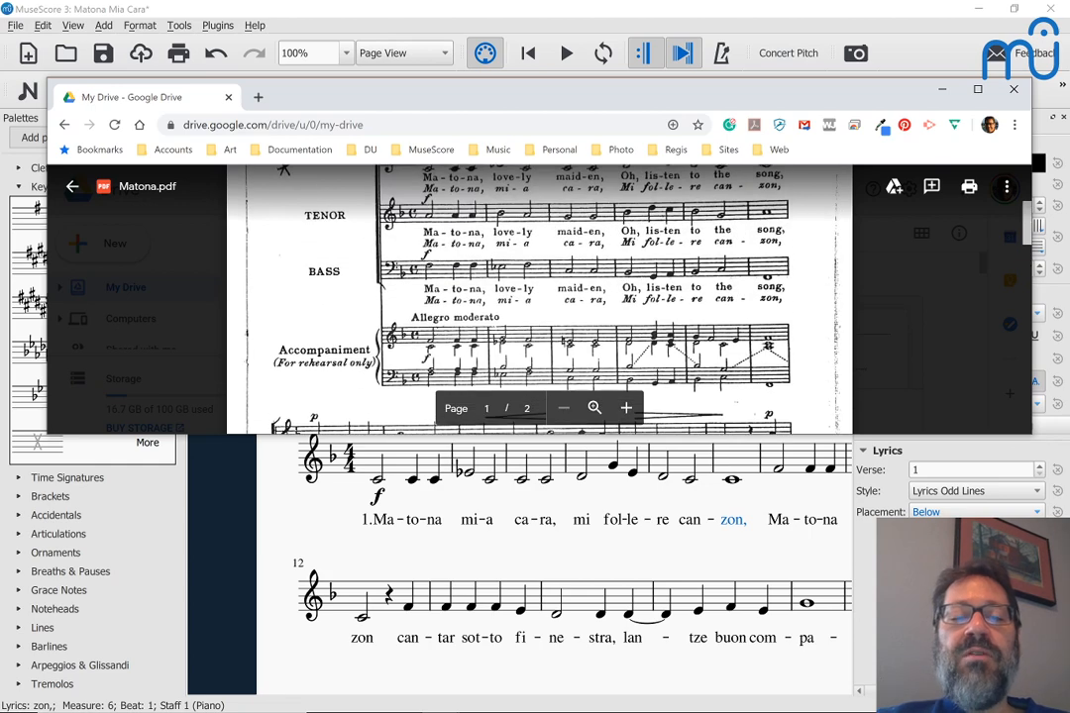
pyautogui.scroll(3, 535, 297)
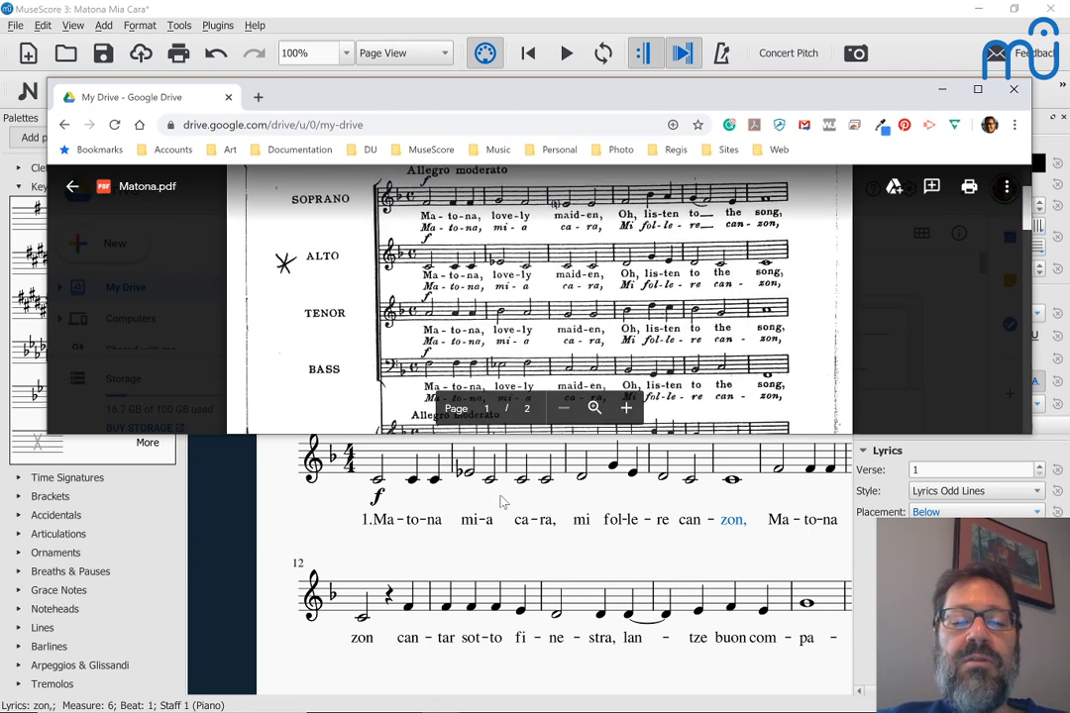
pyautogui.scroll(1, 502, 501)
pyautogui.hscroll(3, 502, 501)
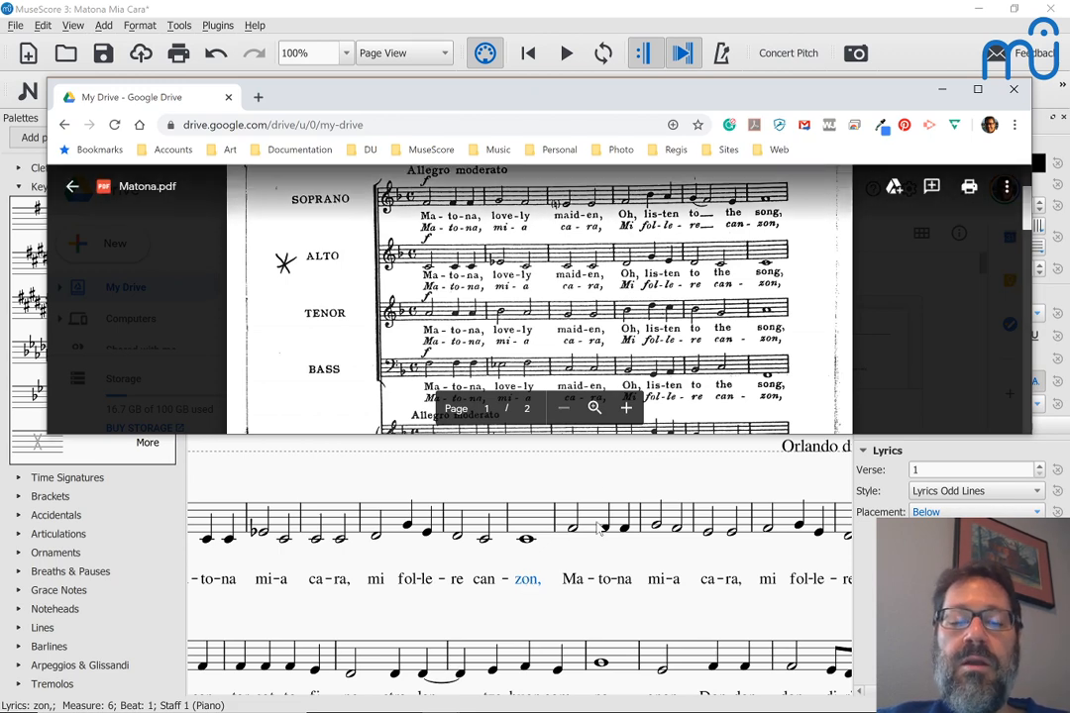
pyautogui.scroll(-1, 540, 297)
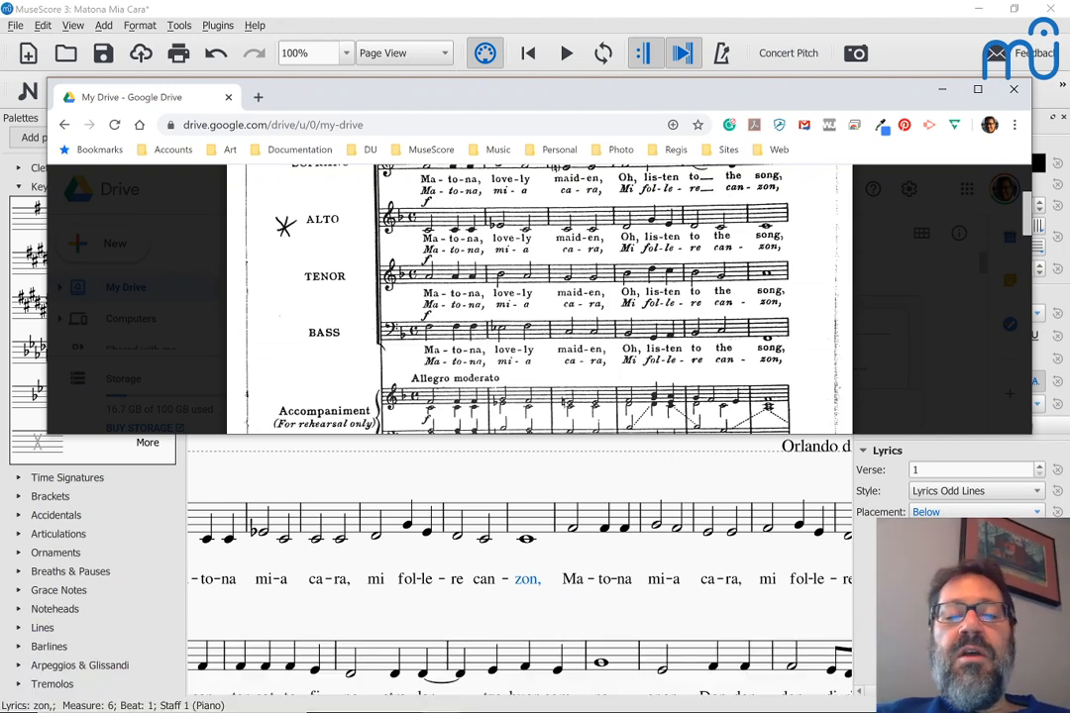
pyautogui.scroll(-1, 540, 297)
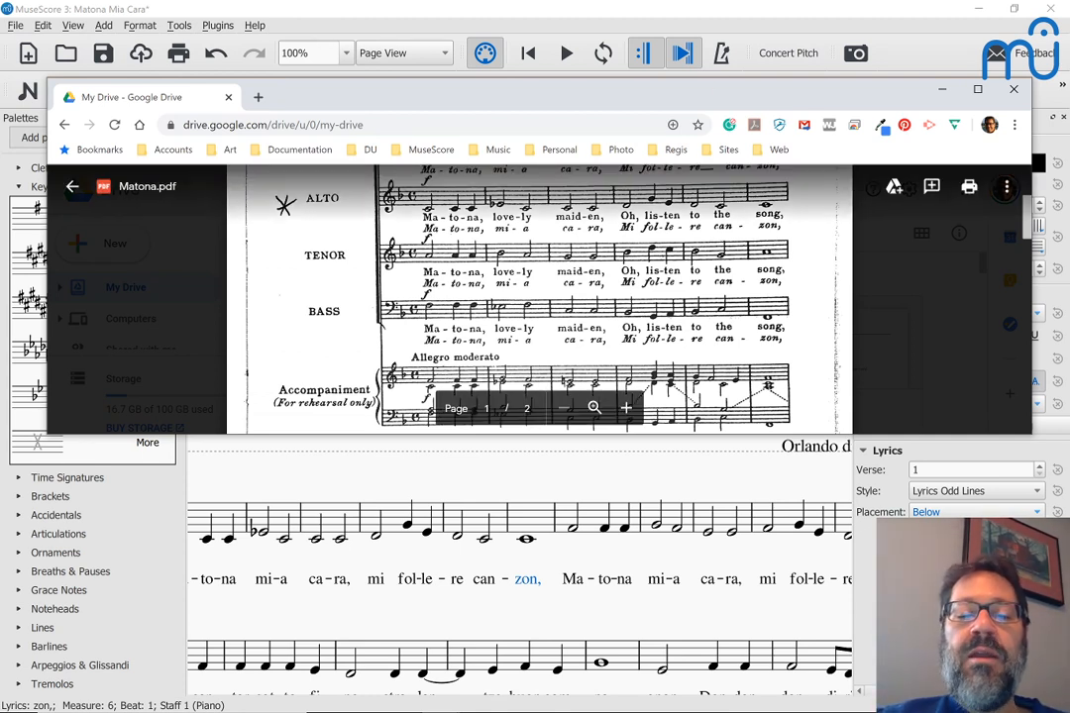
pyautogui.scroll(-1, 540, 297)
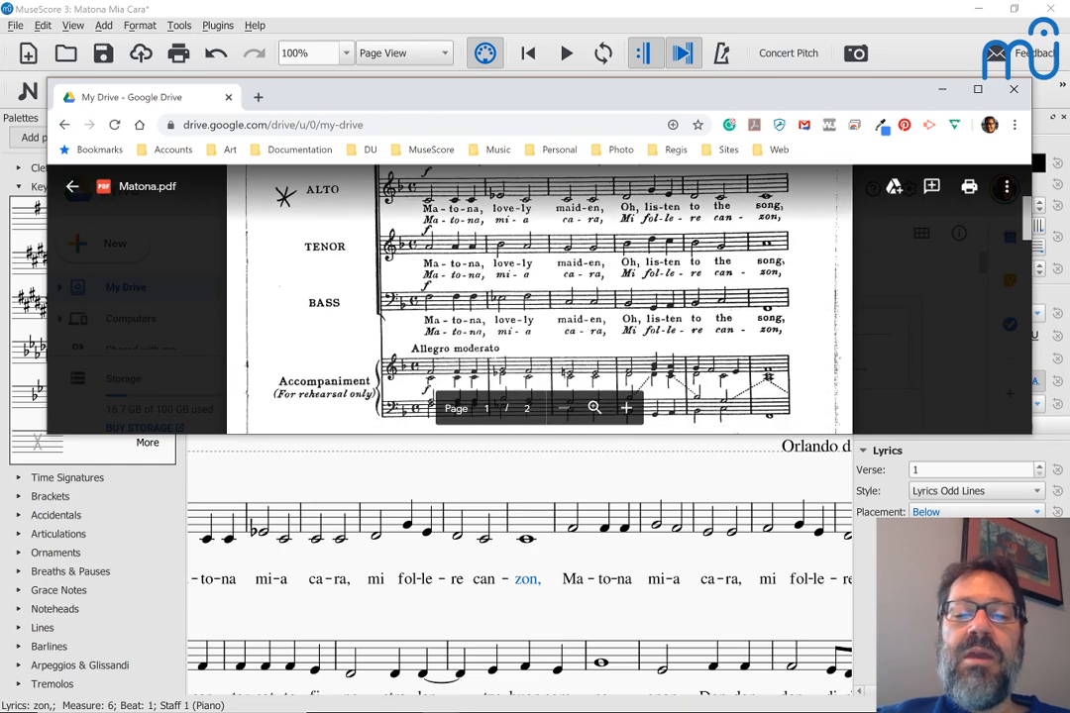
pyautogui.scroll(-3, 540, 298)
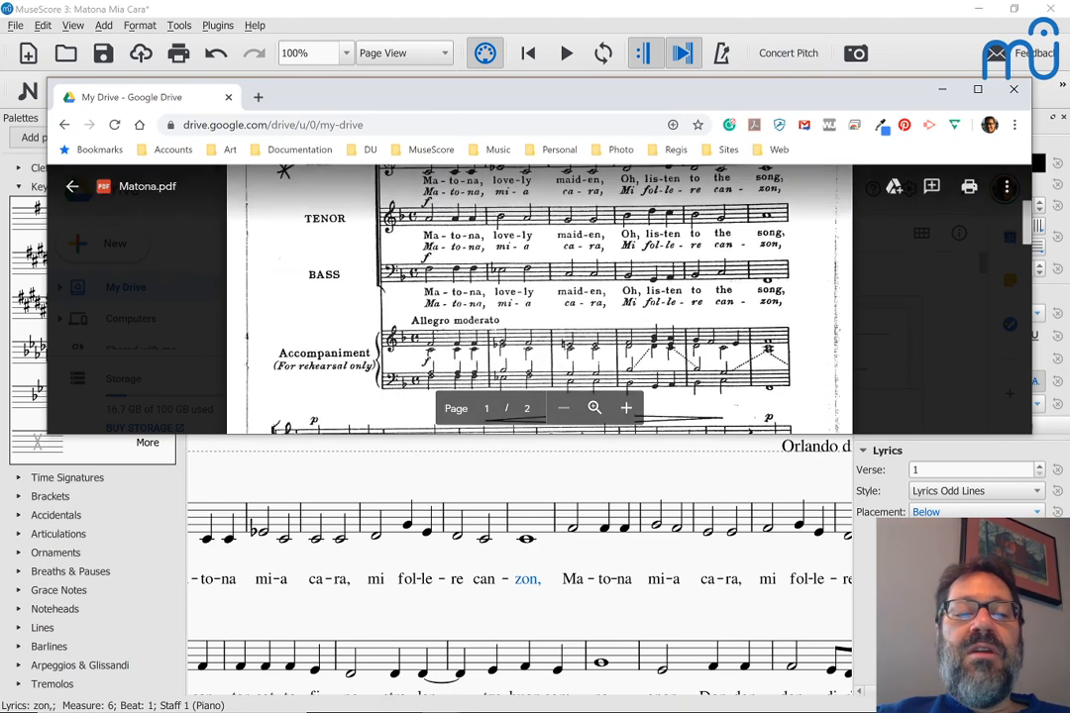
pyautogui.scroll(5, 540, 297)
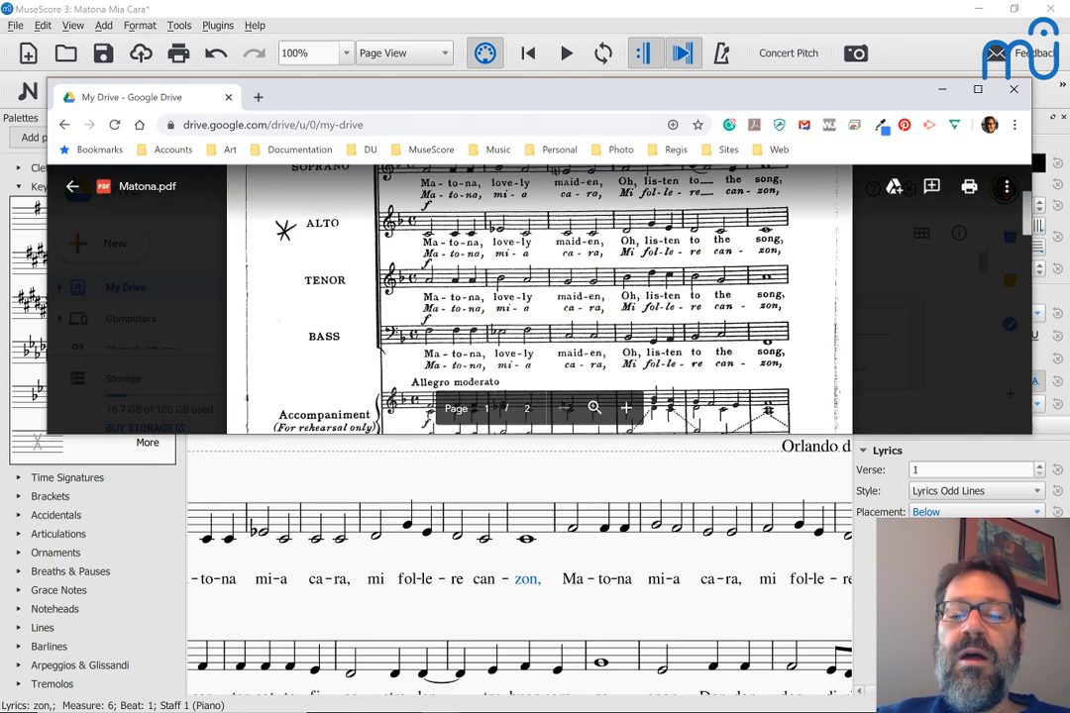
pyautogui.scroll(-2, 535, 502)
pyautogui.scroll(1, 550, 495)
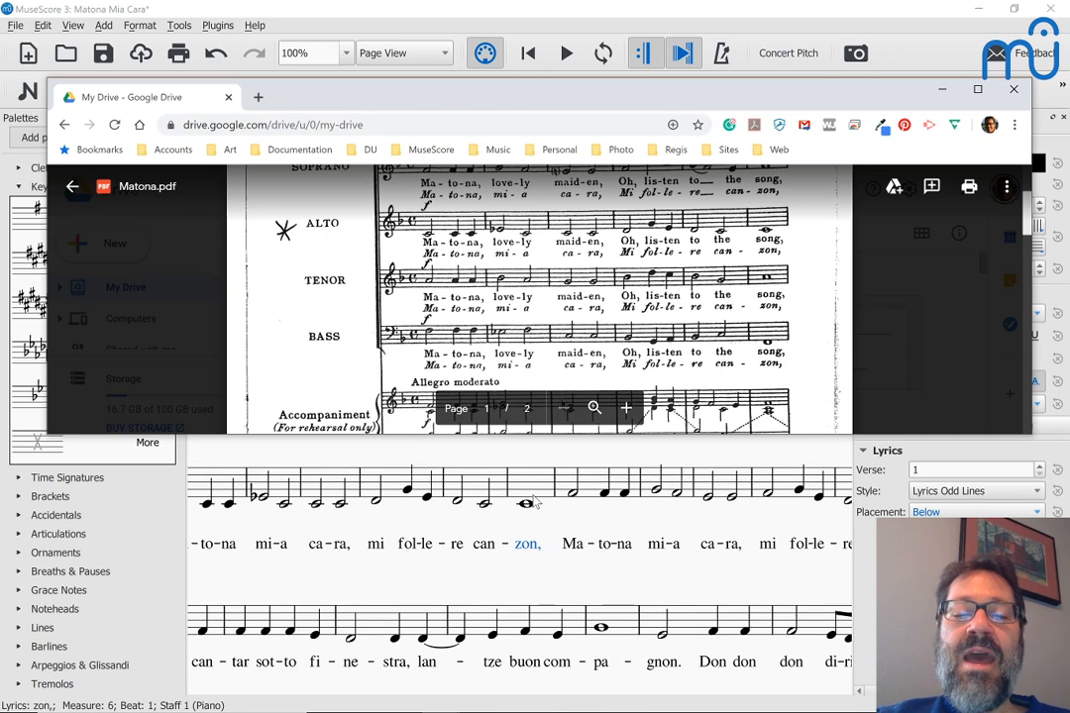
# Step: Insert a system break at the barline before measure 7, ending the first line after can-zon
pyautogui.click(554, 485)
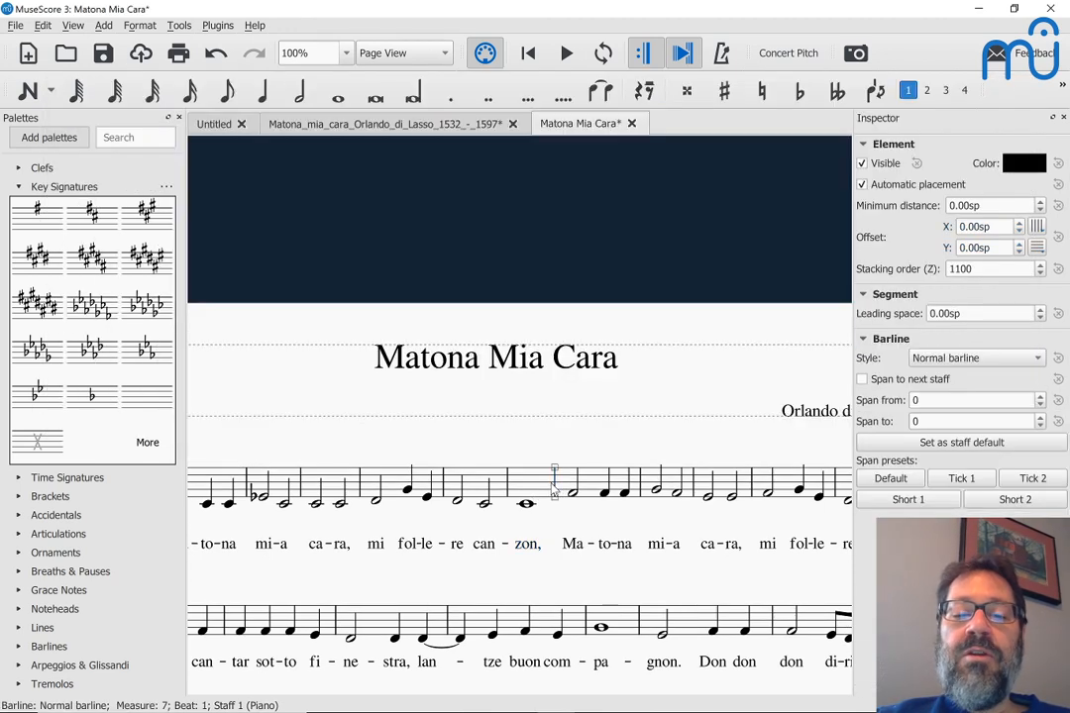
pyautogui.press('Return')
pyautogui.hscroll(2, 552, 485)
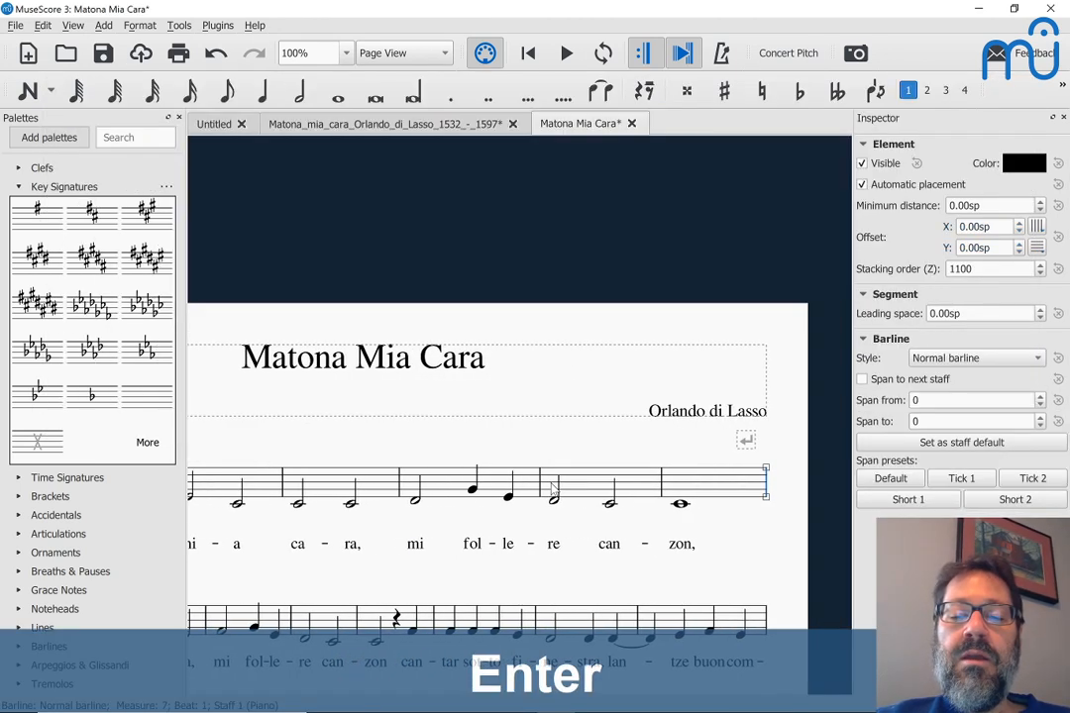
pyautogui.hscroll(-3, 666, 488)
pyautogui.hscroll(-2, 666, 489)
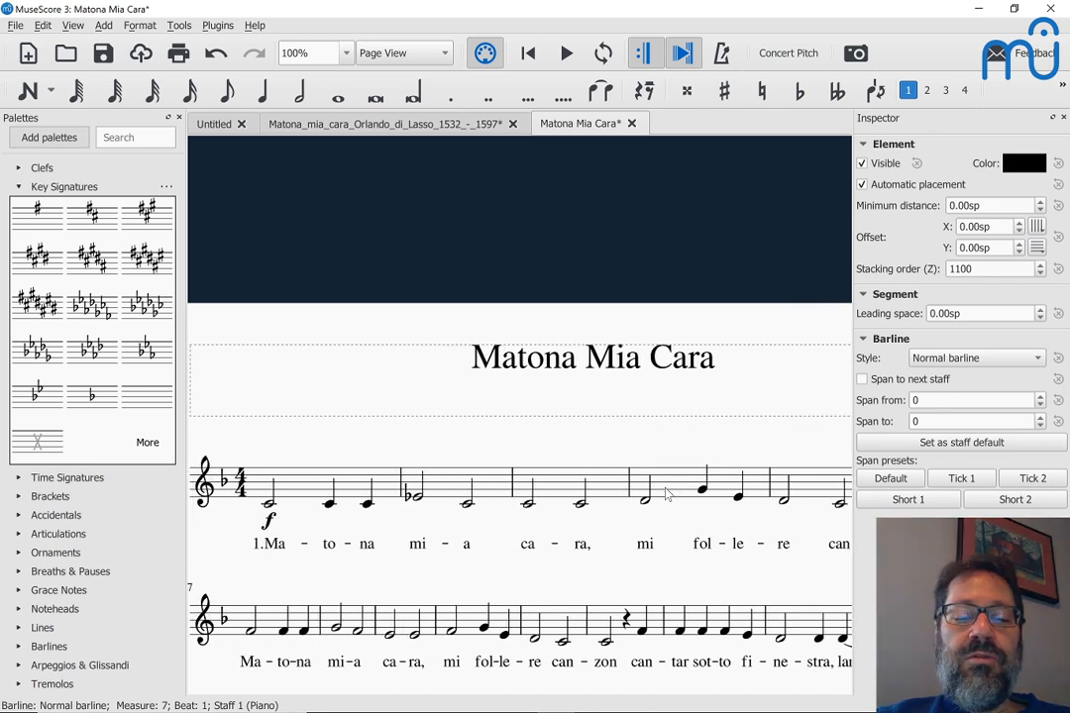
pyautogui.scroll(-3, 693, 356)
pyautogui.hscroll(1, 720, 229)
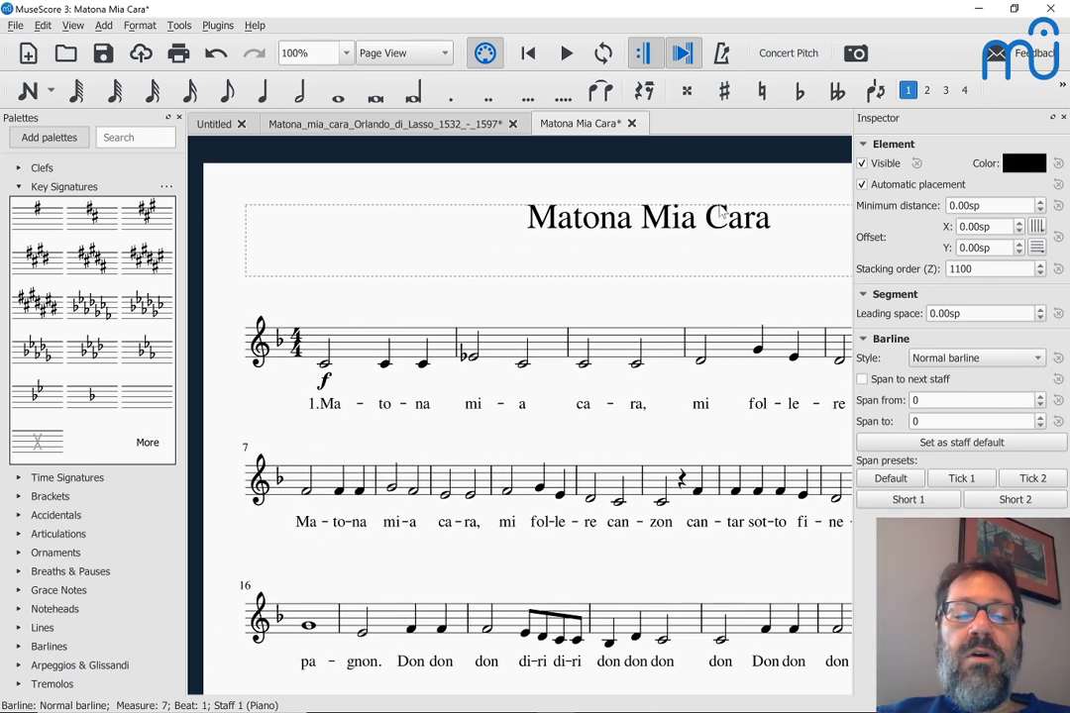
pyautogui.scroll(2, 720, 223)
# Step: Switch to Matona.pdf and scroll to its second SATB system
pyautogui.hotkey('alt', 'Tab')
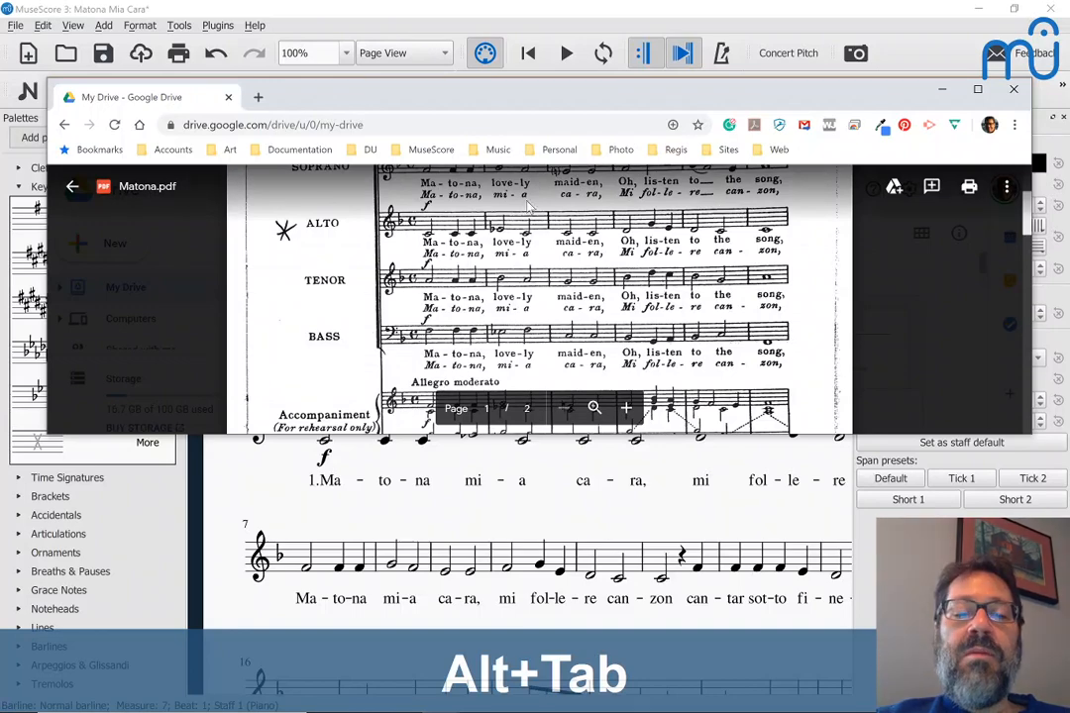
pyautogui.scroll(-5, 721, 208)
pyautogui.scroll(-1, 540, 297)
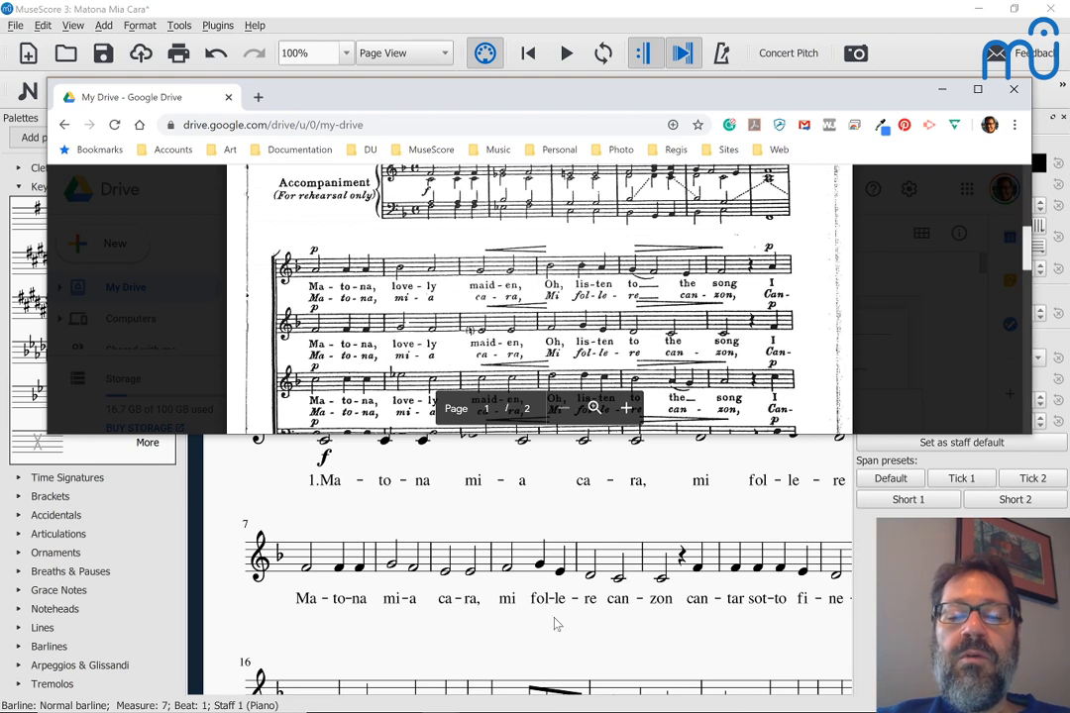
# Step: Add a comma after 'zon' and capitalize the following syllable to 'Can'
pyautogui.doubleClick(661, 599)
pyautogui.press('Right')
pyautogui.write(',')
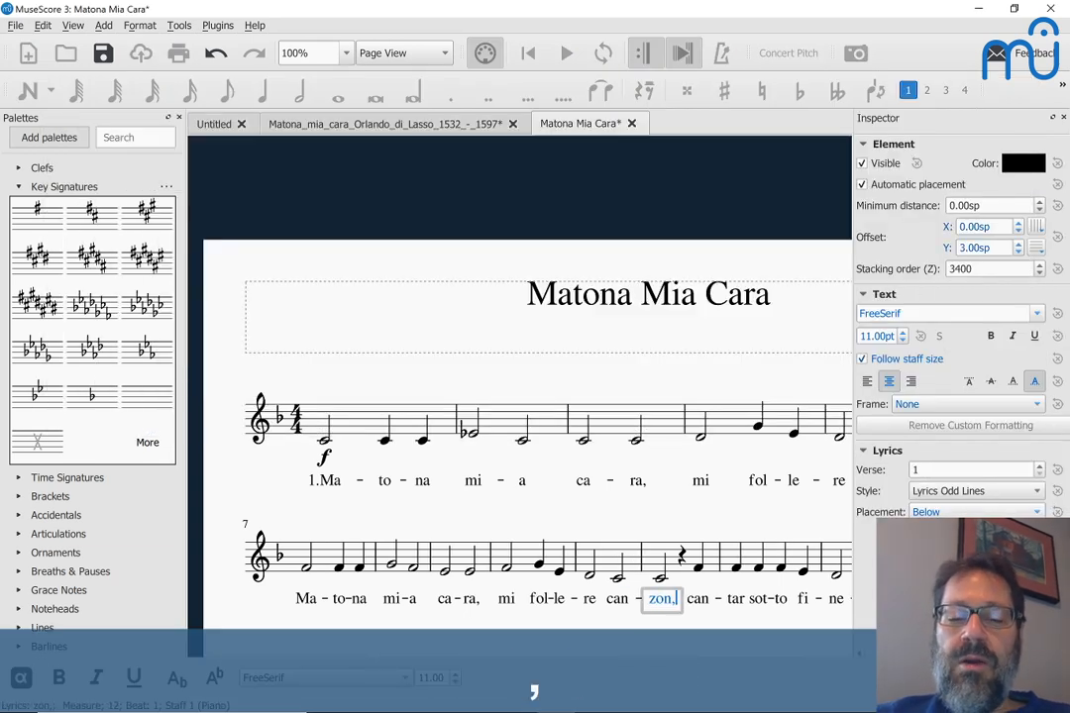
pyautogui.press('space')
pyautogui.press('Left')
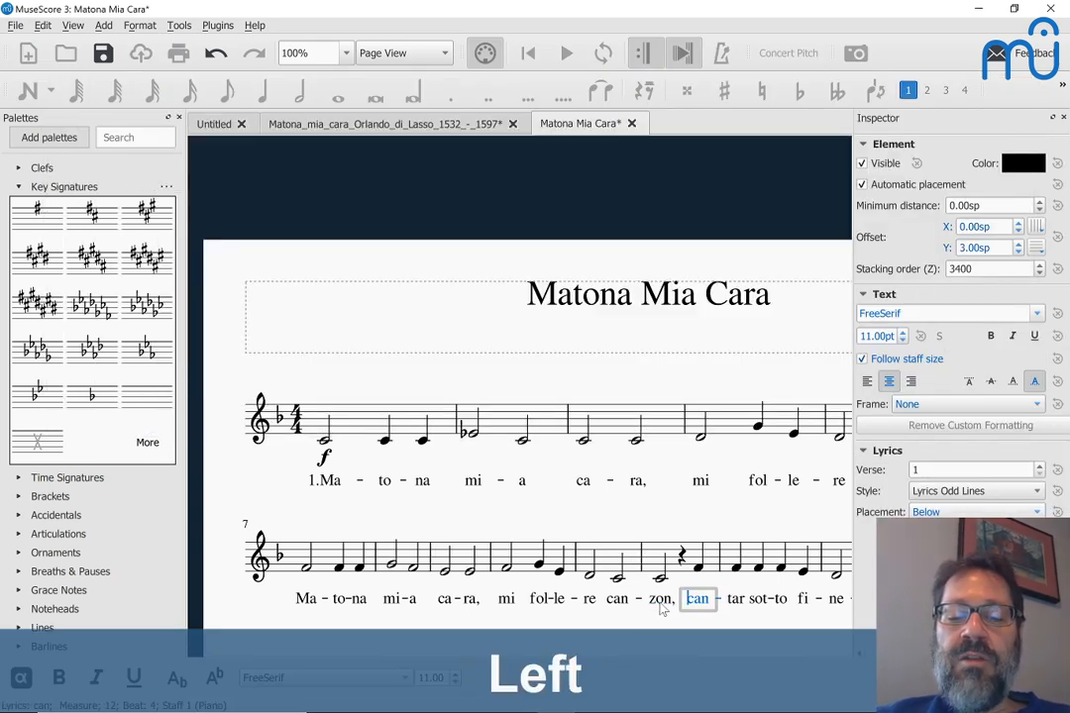
pyautogui.hotkey('shift', 'Right')
pyautogui.write('C')
pyautogui.press('Escape')
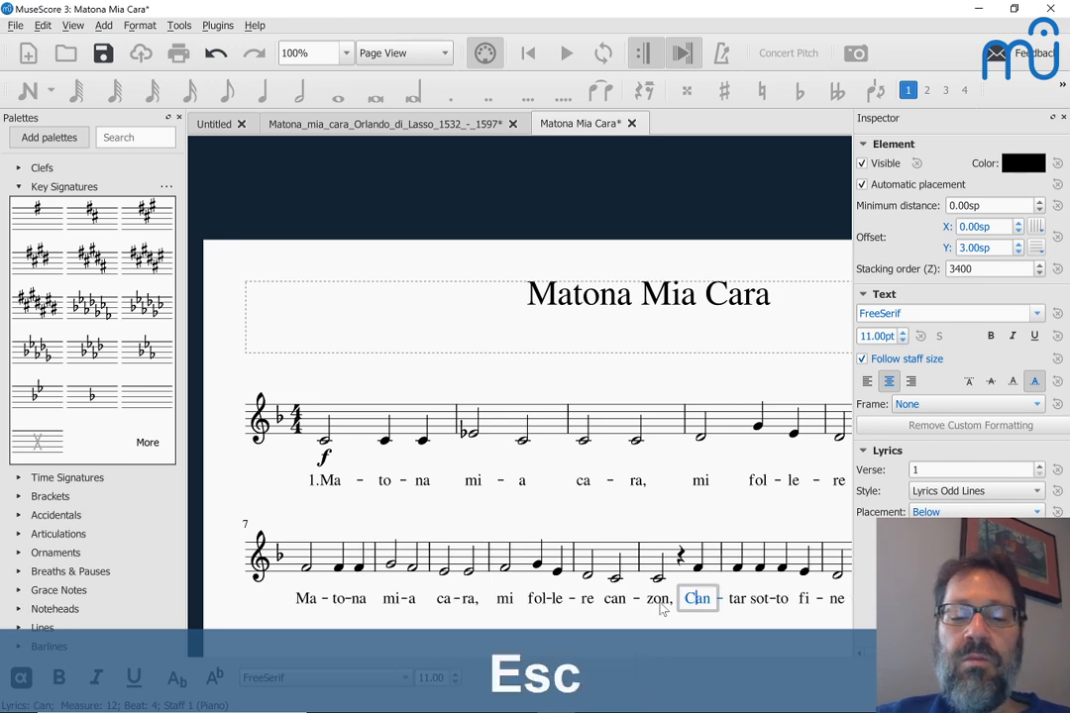
# Step: Check the PDF, start a new system at measure 13, then return to the PDF
pyautogui.hotkey('alt', 'Tab')
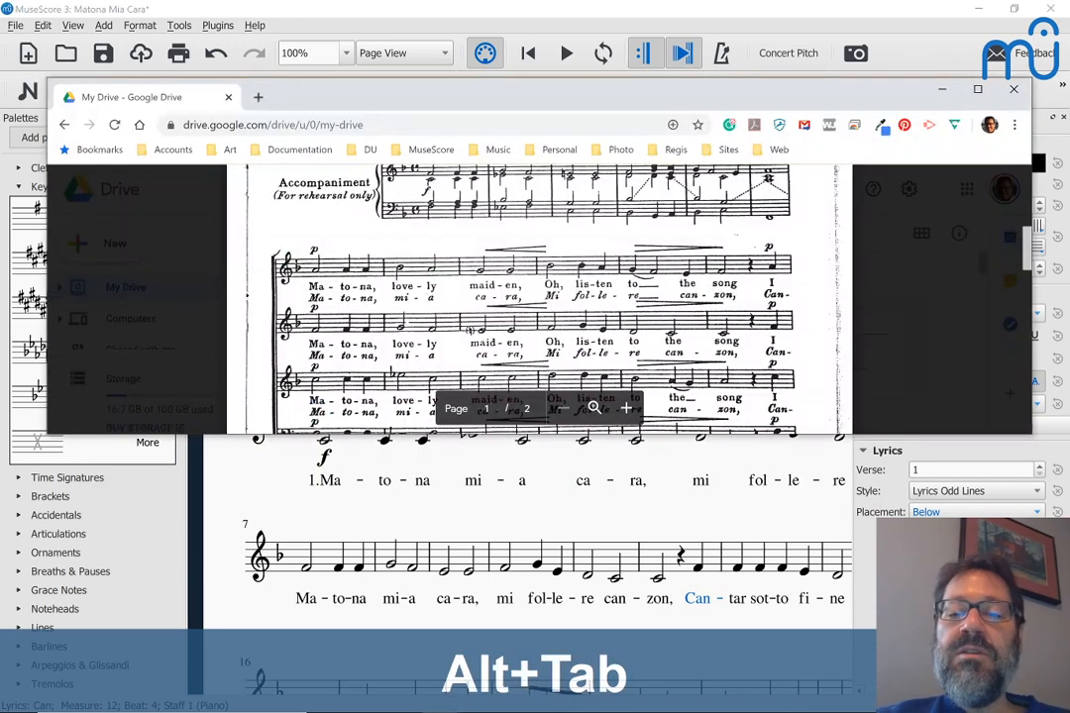
pyautogui.scroll(-5, 539, 298)
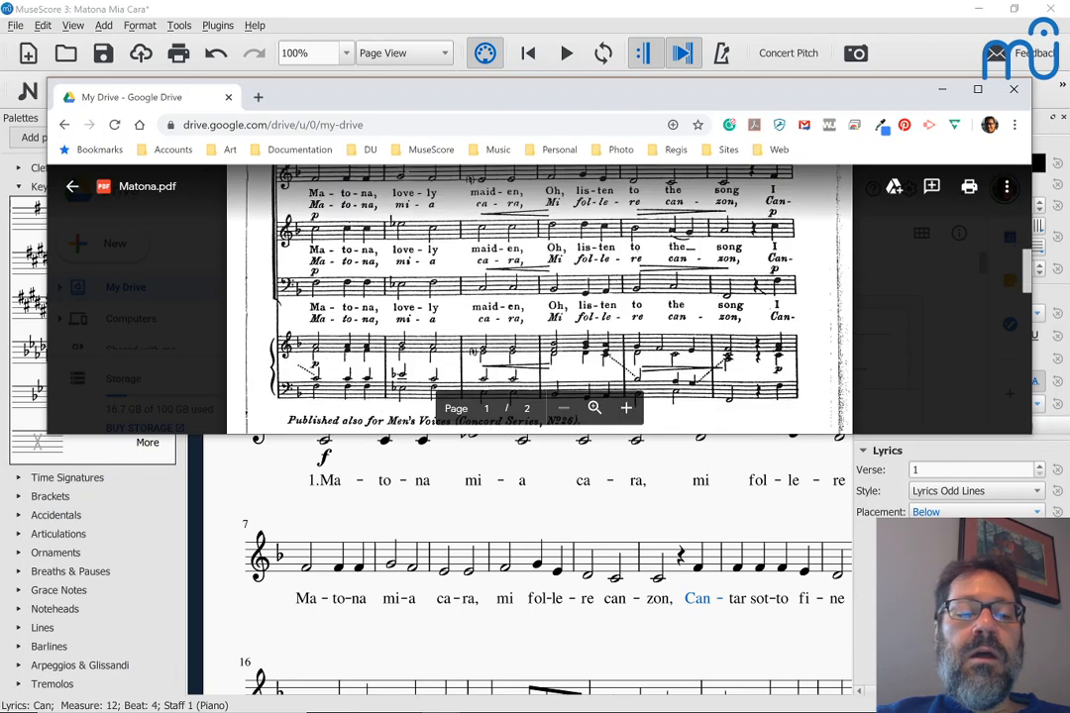
pyautogui.click(608, 478)
pyautogui.click(719, 561)
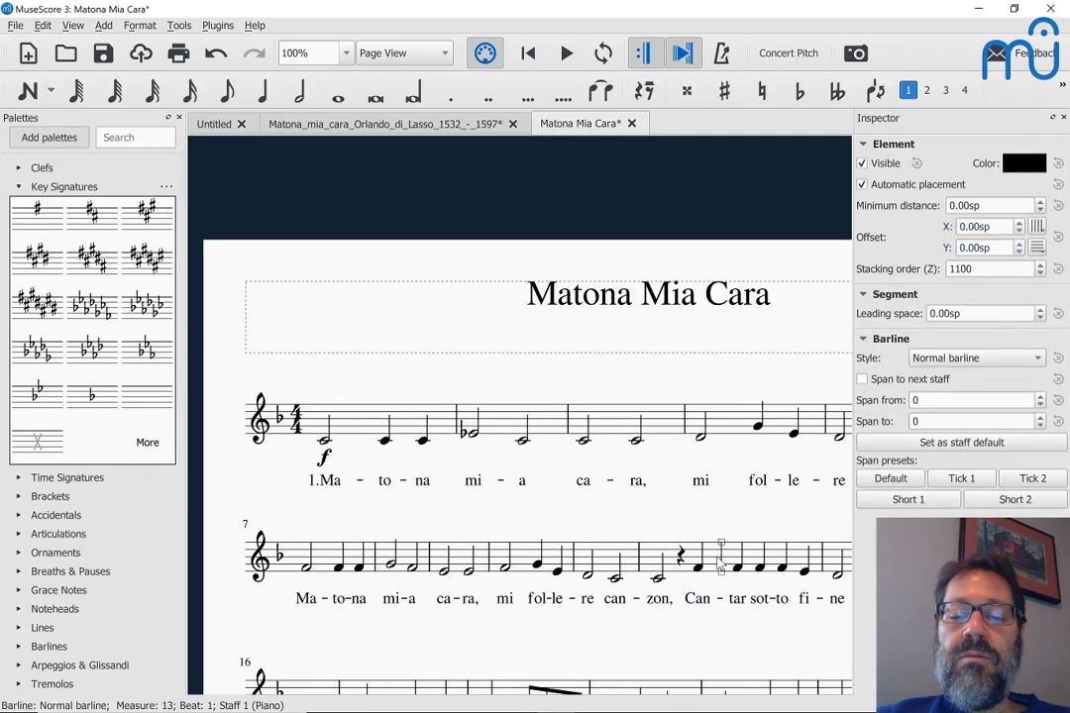
pyautogui.press('Return')
pyautogui.scroll(-3, 720, 561)
pyautogui.hotkey('alt', 'Tab')
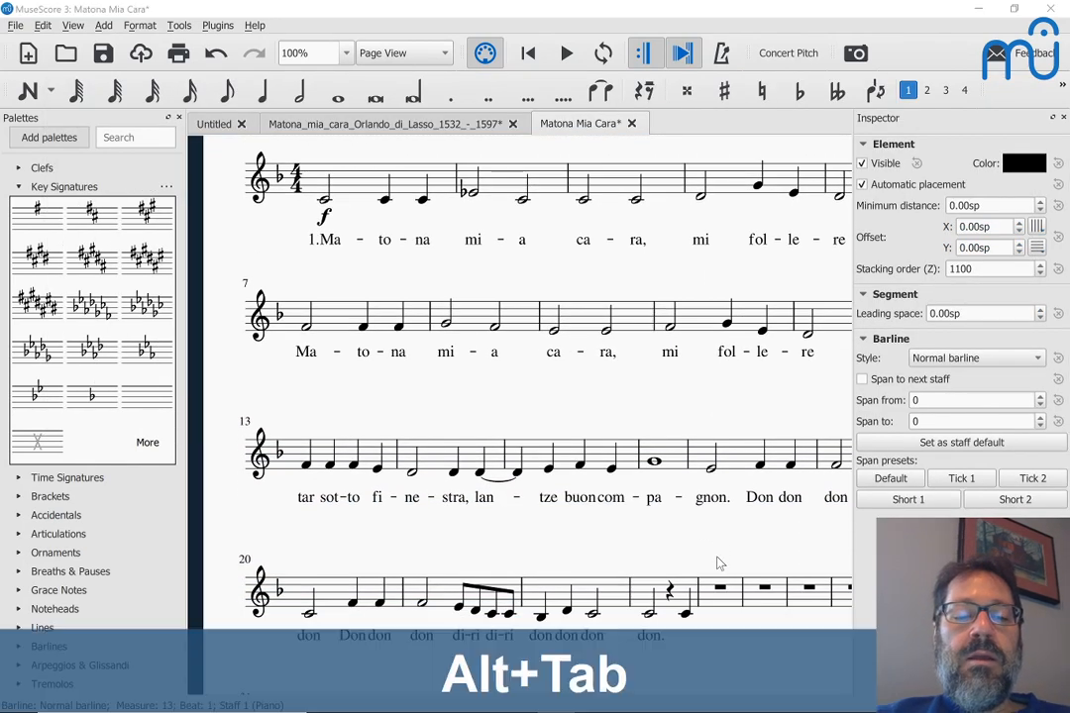
pyautogui.scroll(-1, 539, 287)
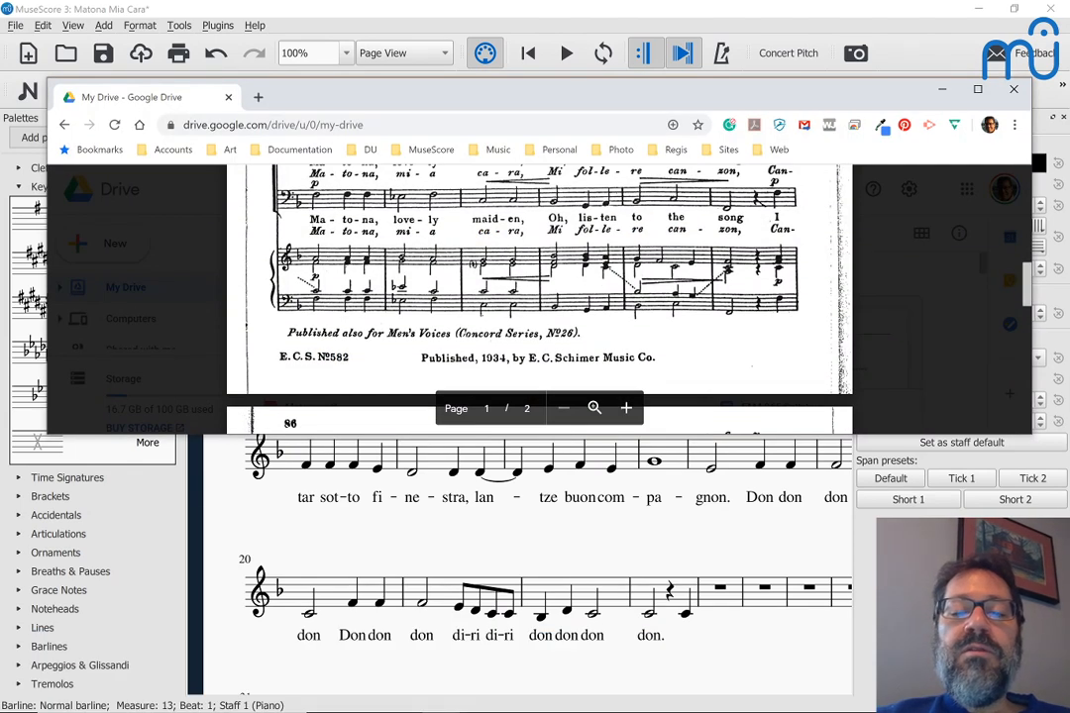
# Step: Scroll the Drive preview into page 2 of Matona.pdf
pyautogui.scroll(-8, 539, 288)
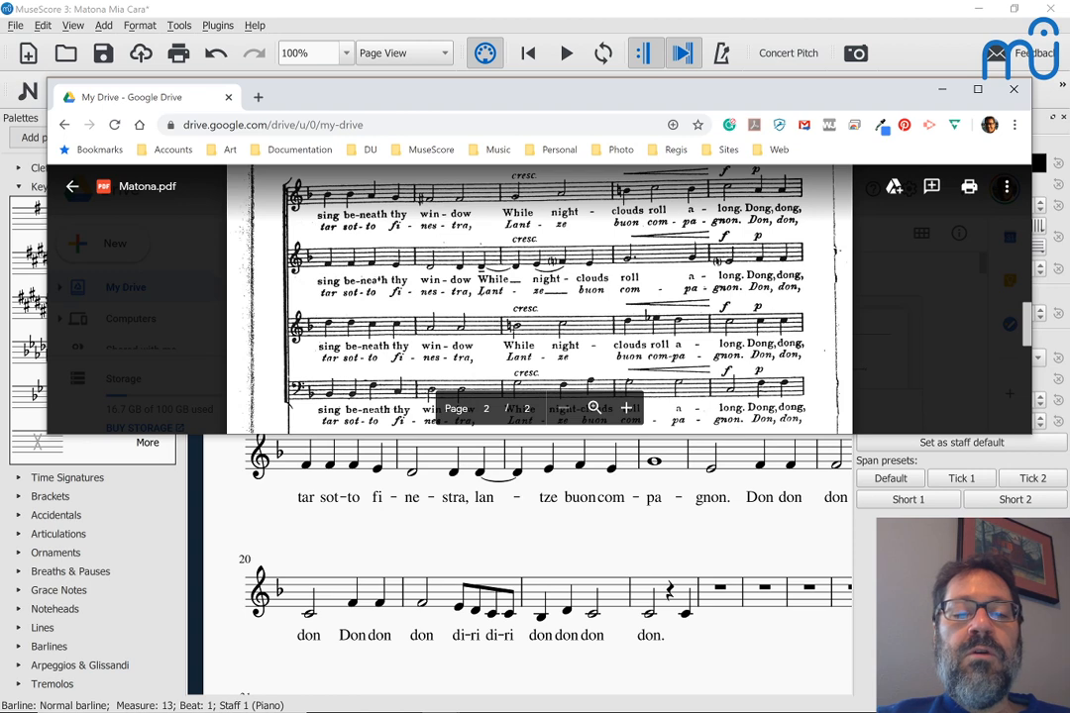
pyautogui.scroll(1, 366, 454)
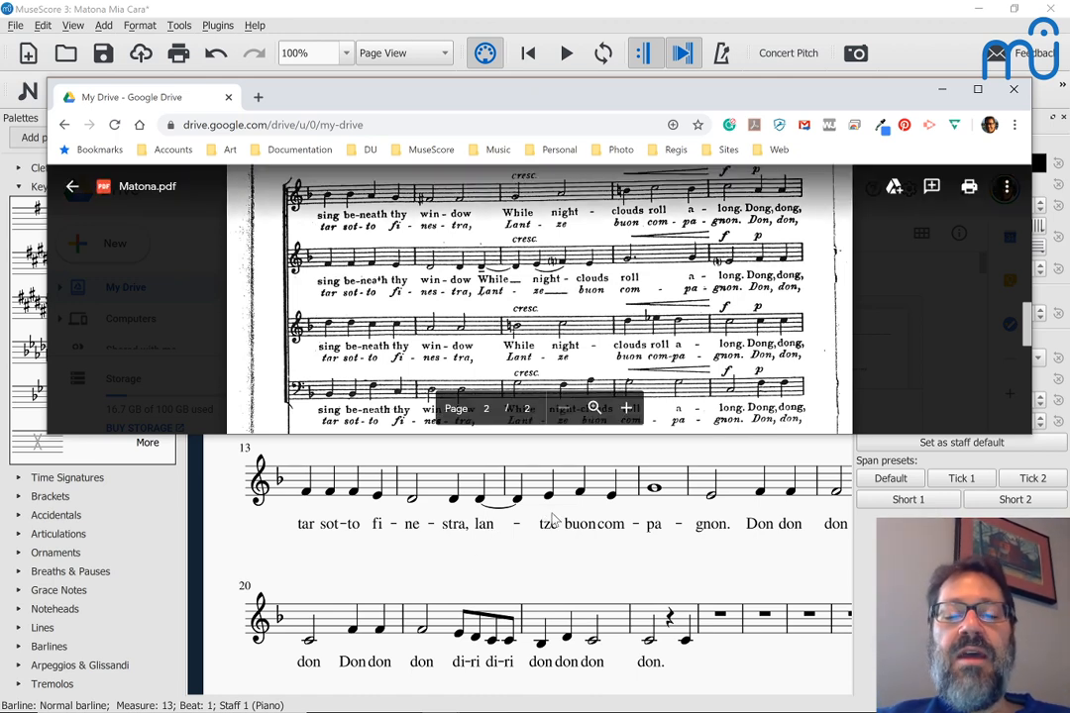
# Step: Change the lyrics 'lan' to 'lant' and 'tze' to 'ze' in measures 14–15, then switch to the PDF
pyautogui.doubleClick(482, 527)
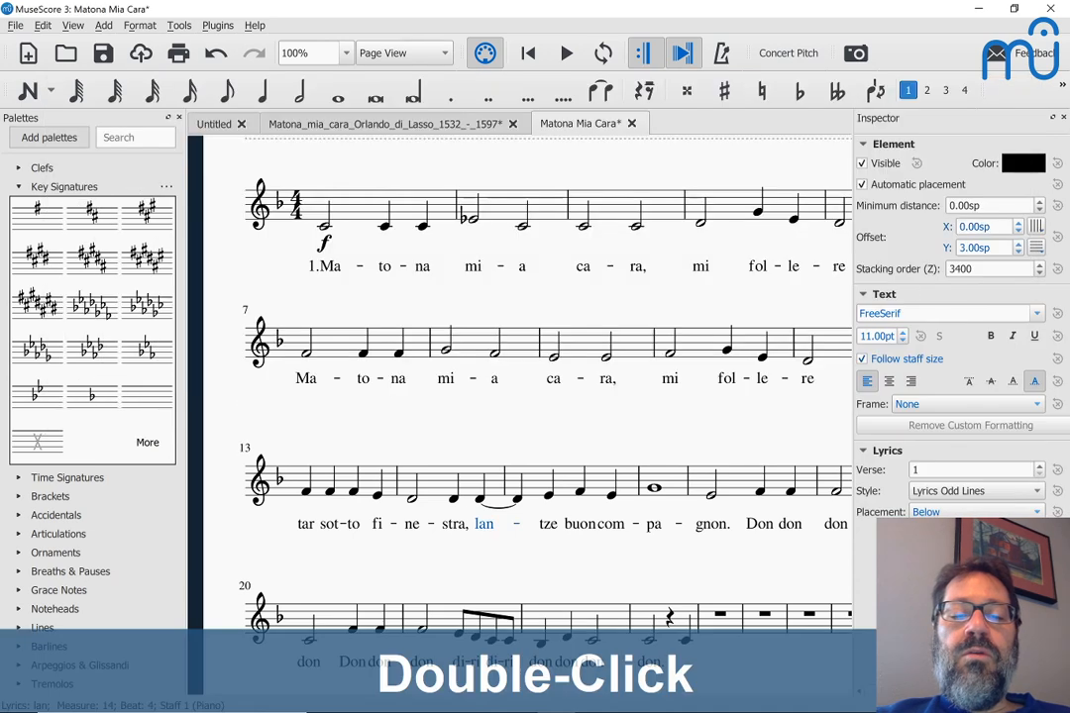
pyautogui.press('Right')
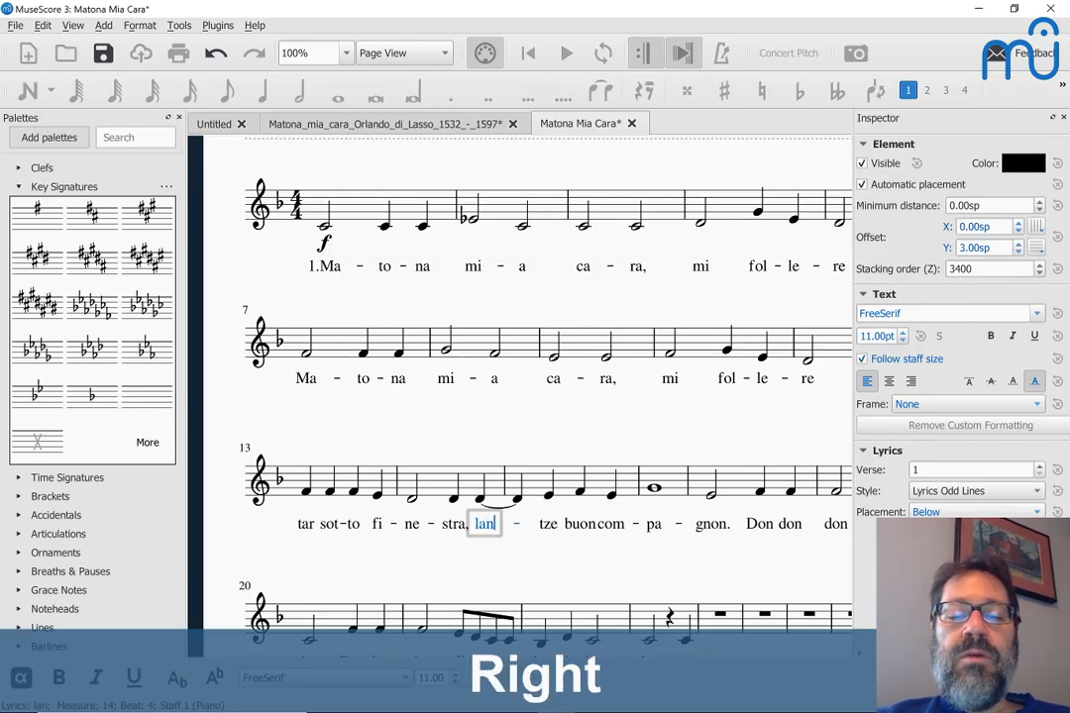
pyautogui.write('t')
pyautogui.press('Right')
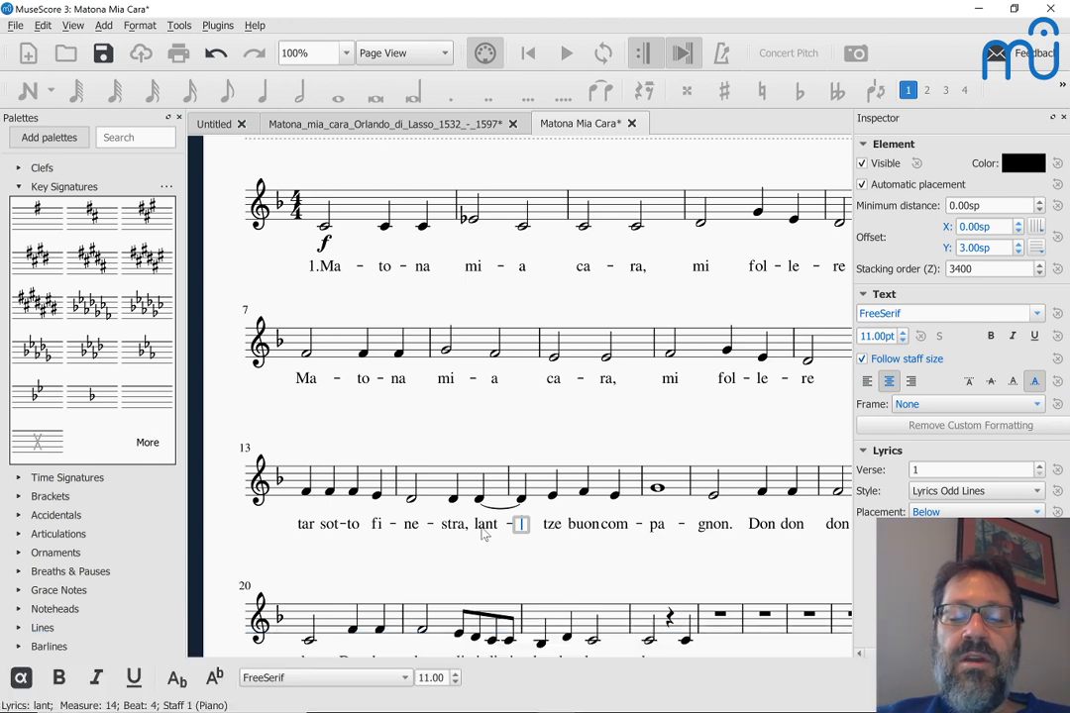
pyautogui.press('Right')
pyautogui.press('Right')
pyautogui.press('Left')
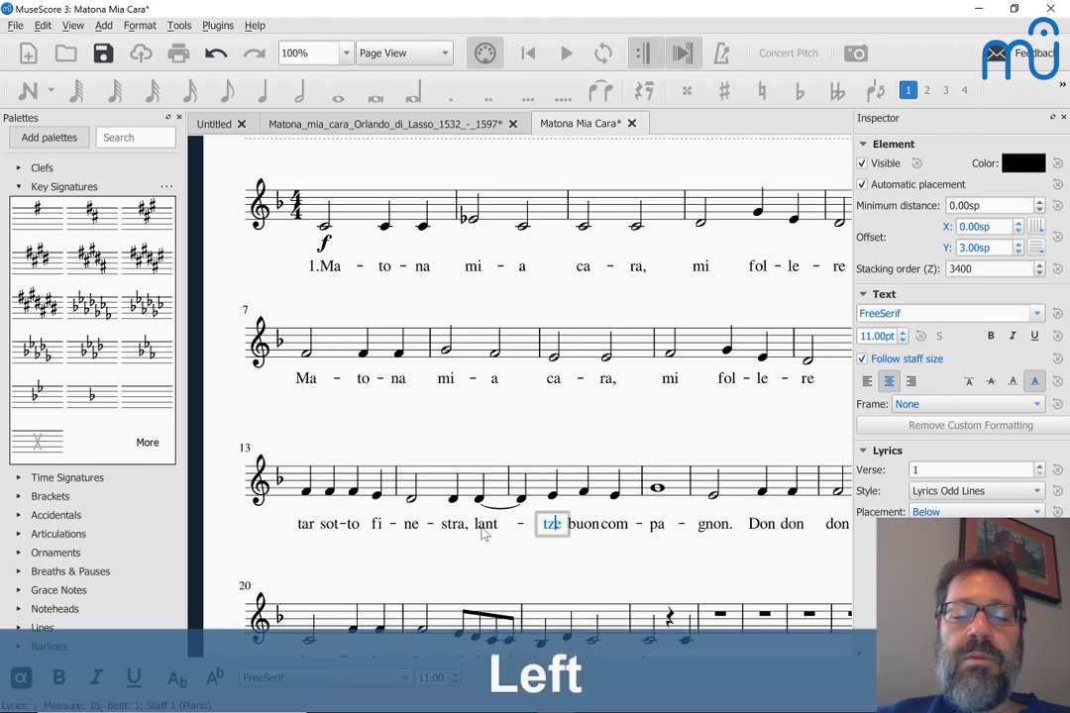
pyautogui.press('BackSpace')
pyautogui.press('Escape')
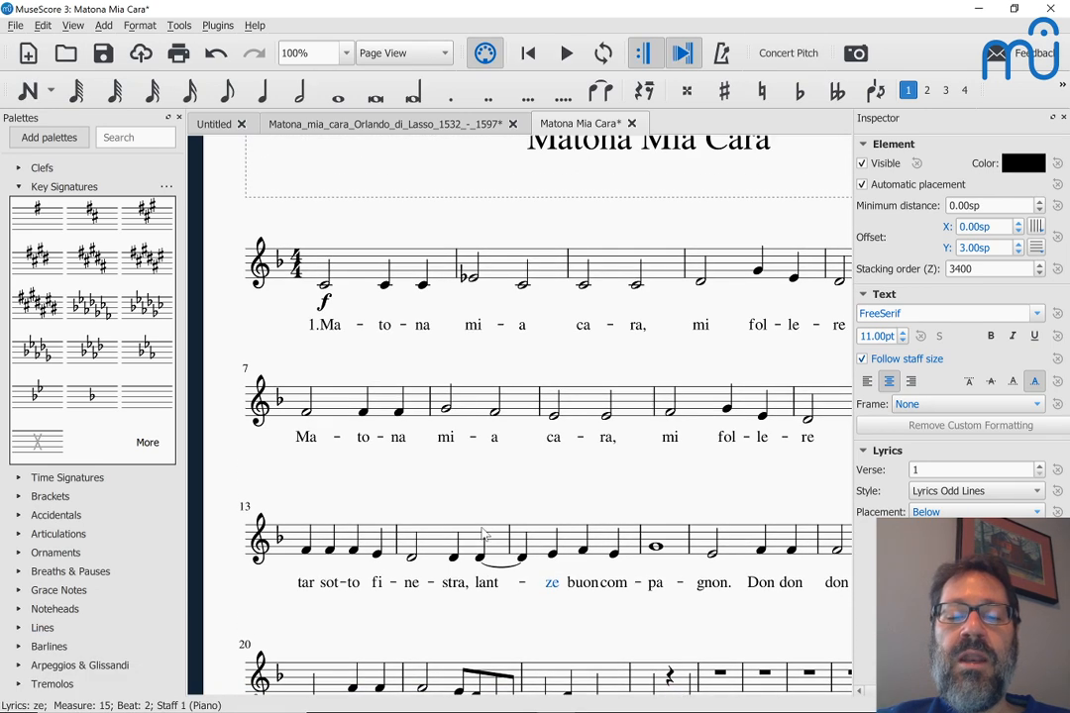
pyautogui.hotkey('alt', 'Tab')
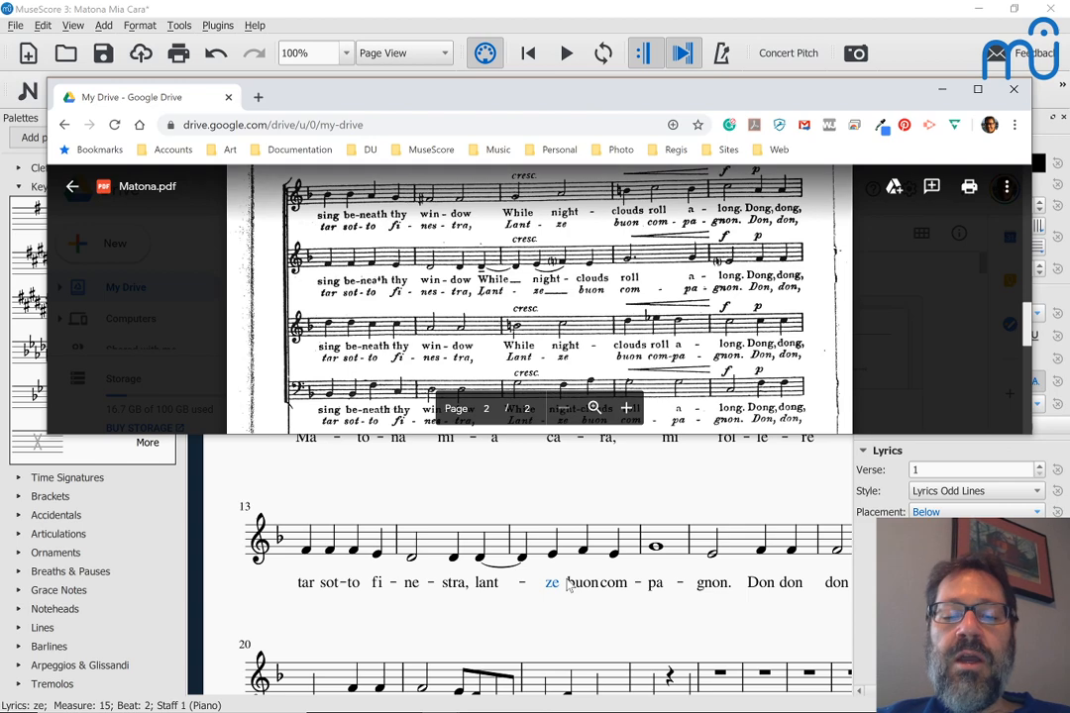
pyautogui.scroll(2, 542, 446)
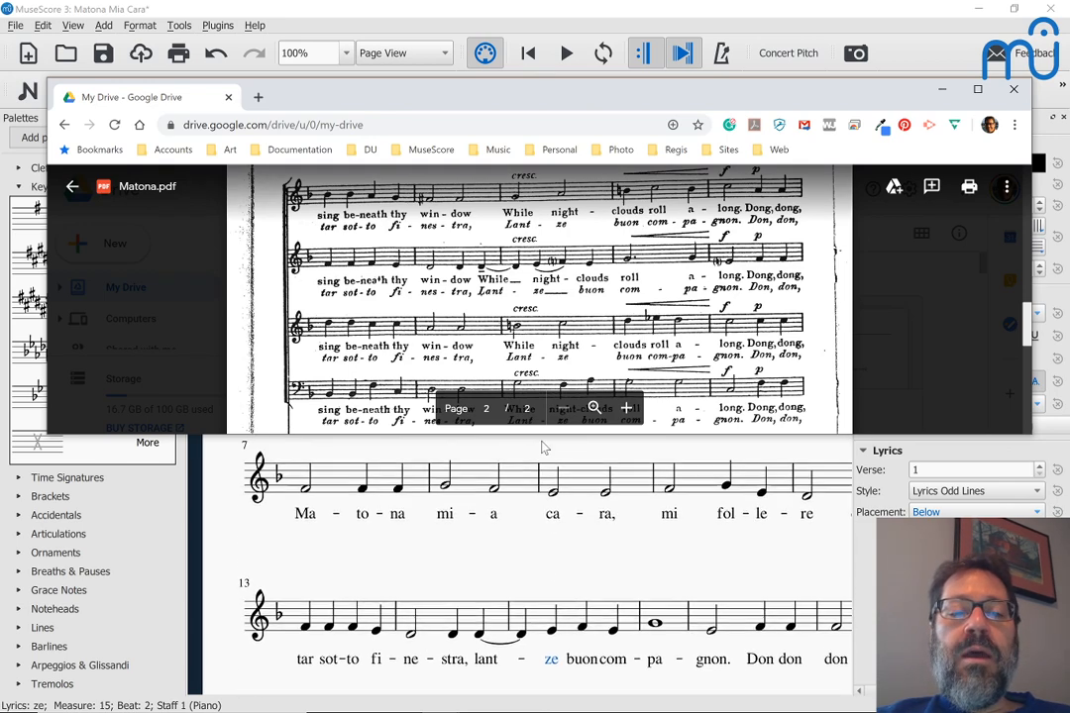
pyautogui.scroll(1, 542, 300)
pyautogui.scroll(-1, 542, 299)
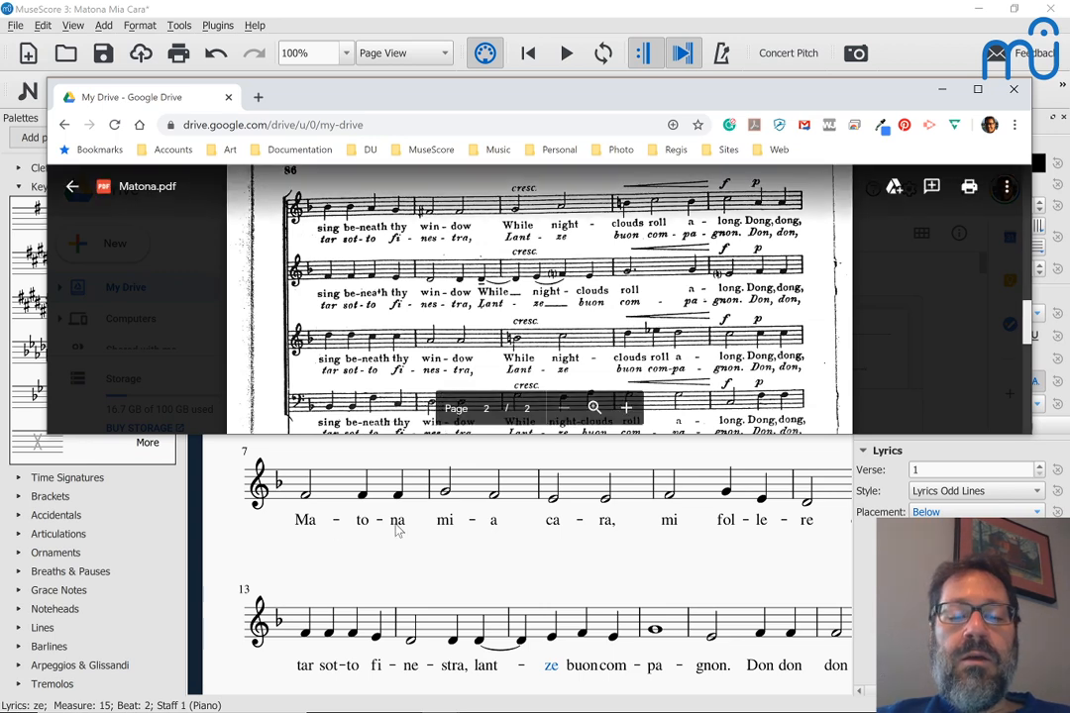
pyautogui.scroll(1, 395, 537)
pyautogui.scroll(-2, 397, 538)
pyautogui.scroll(3, 395, 540)
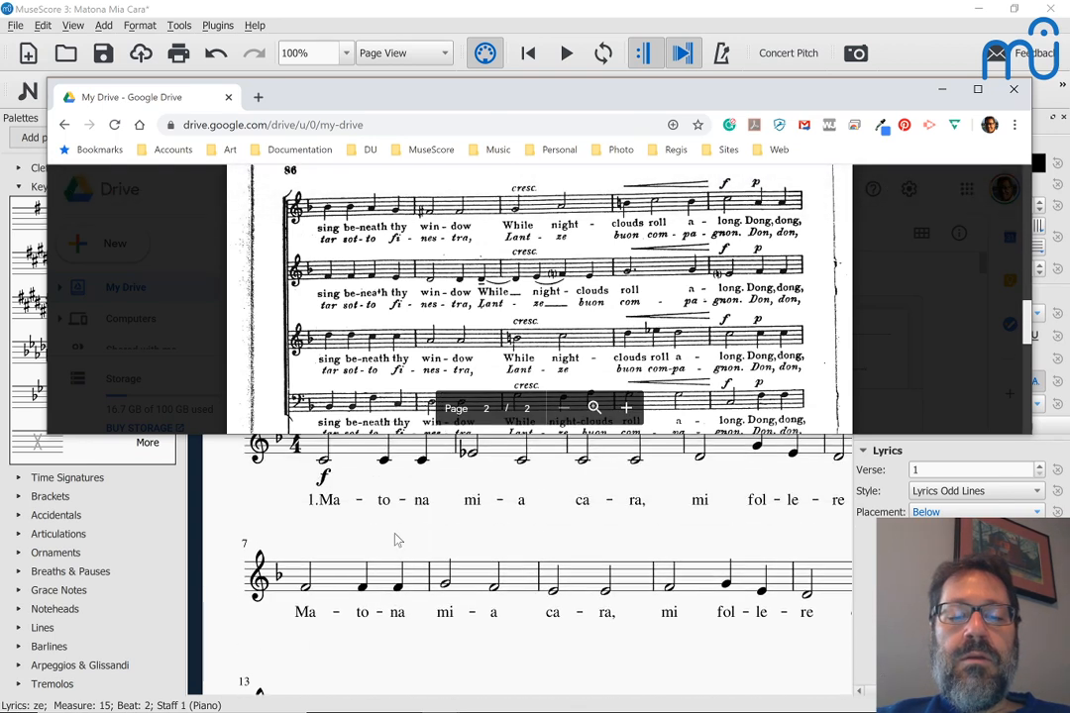
pyautogui.scroll(-3, 395, 540)
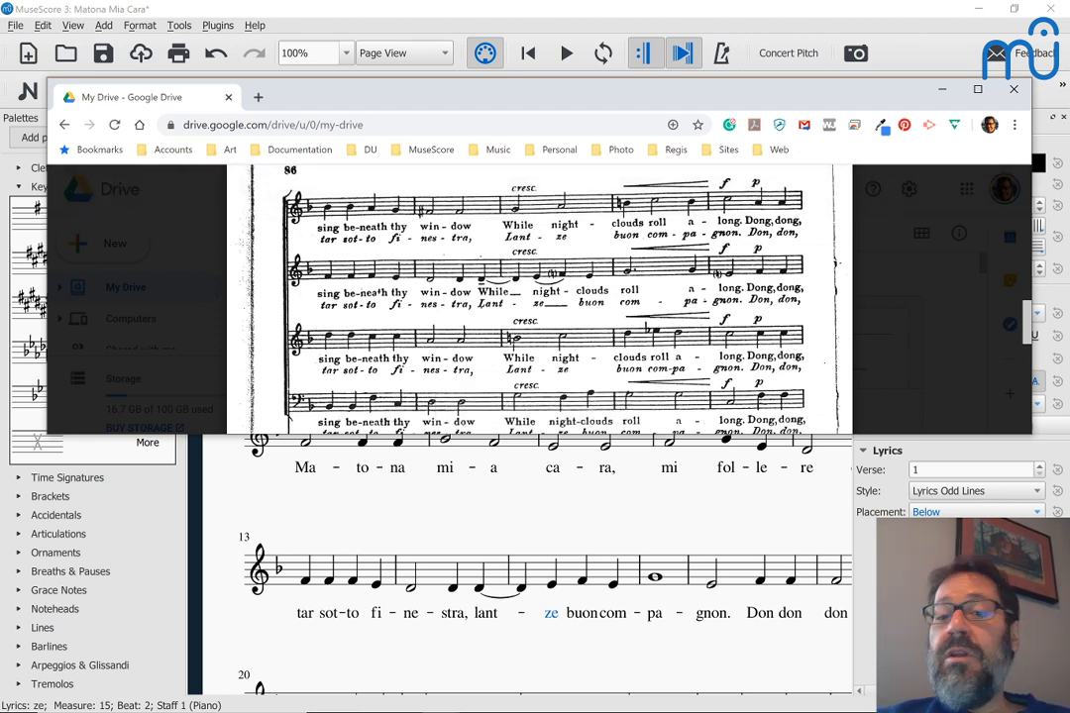
# Step: Shorten measure 16's whole note to a dotted half note and check the rhythm in the PDF
pyautogui.click(655, 578)
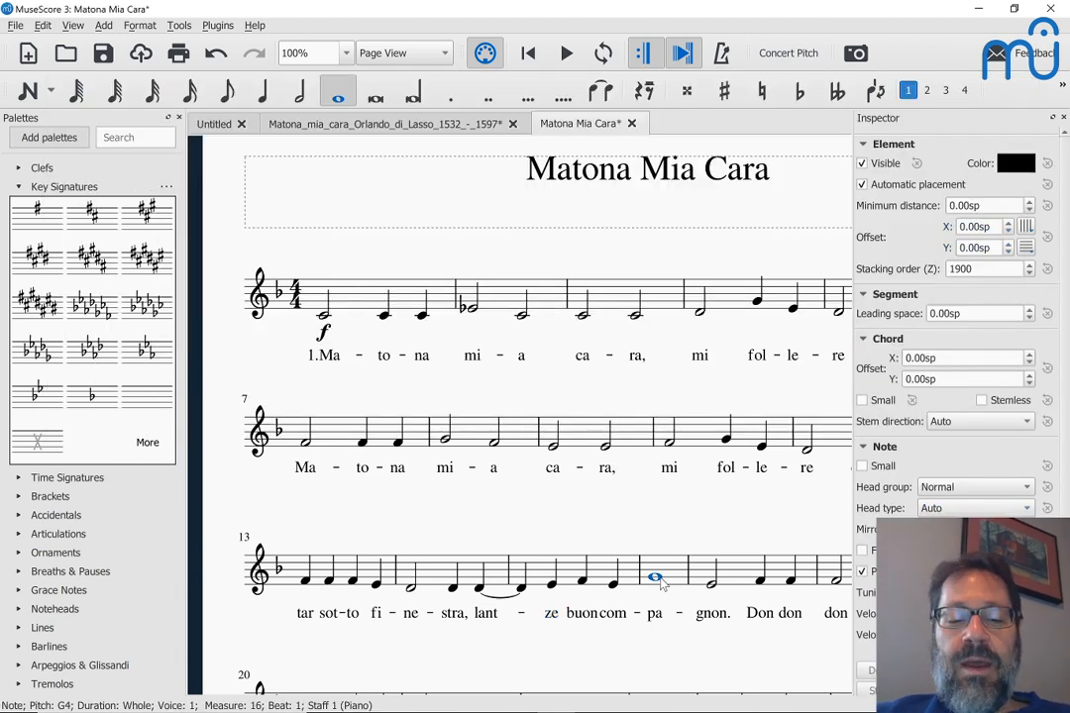
pyautogui.press('6')
pyautogui.press('.')
pyautogui.press('Right')
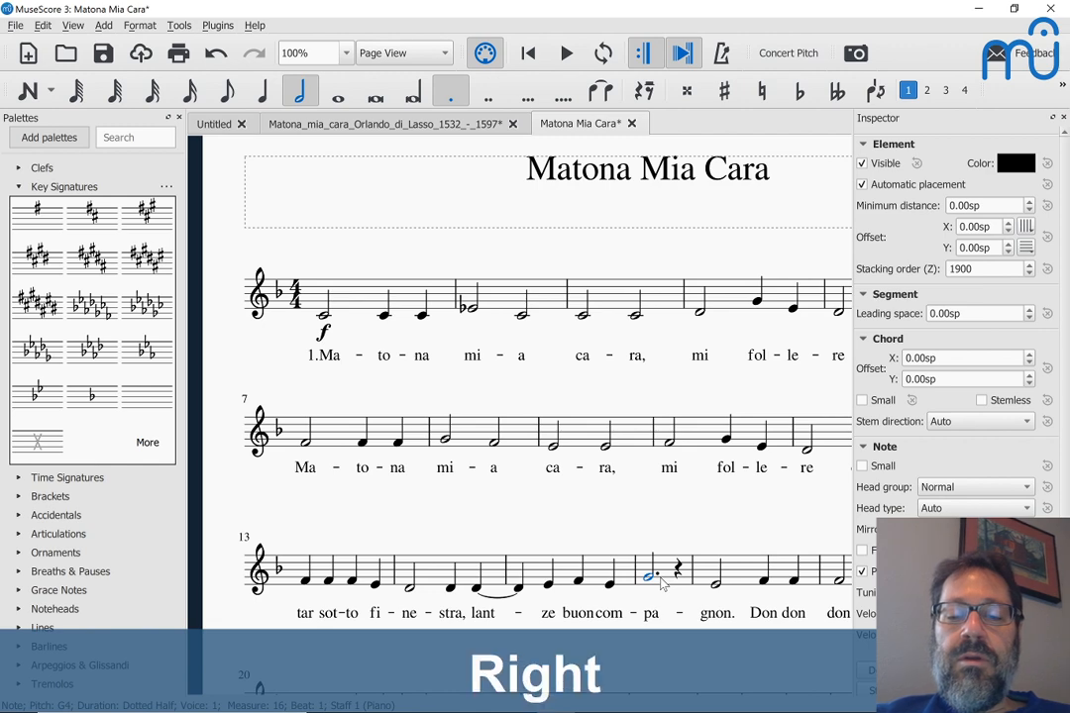
pyautogui.hotkey('alt', 'Tab')
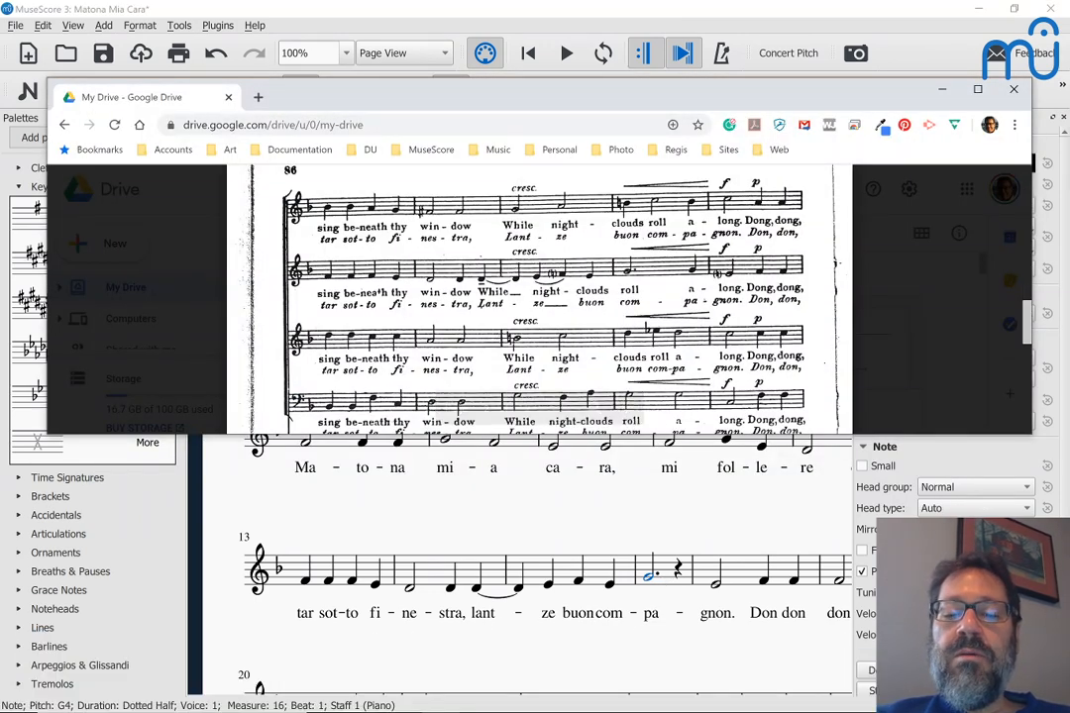
# Step: Replace the rest after the dotted half with a G quarter note
pyautogui.click(678, 571)
pyautogui.press('n')
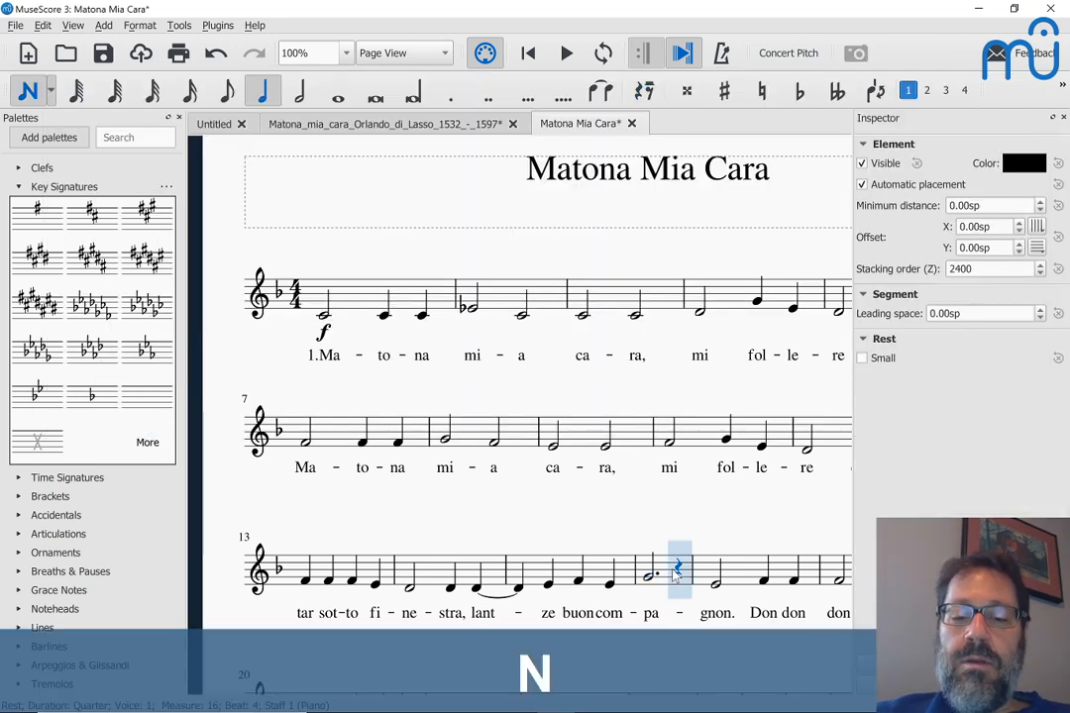
pyautogui.press('5')
pyautogui.press('g')
pyautogui.press('Escape')
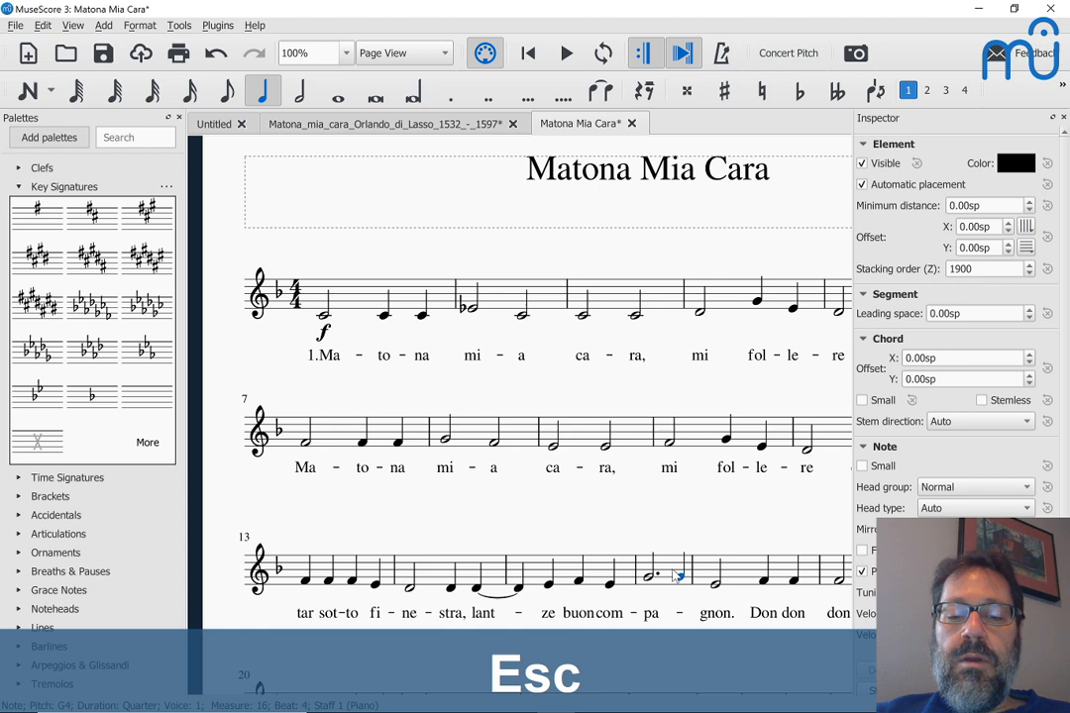
# Step: Move the syllables com and pa under measure 16's notes
pyautogui.click(609, 614)
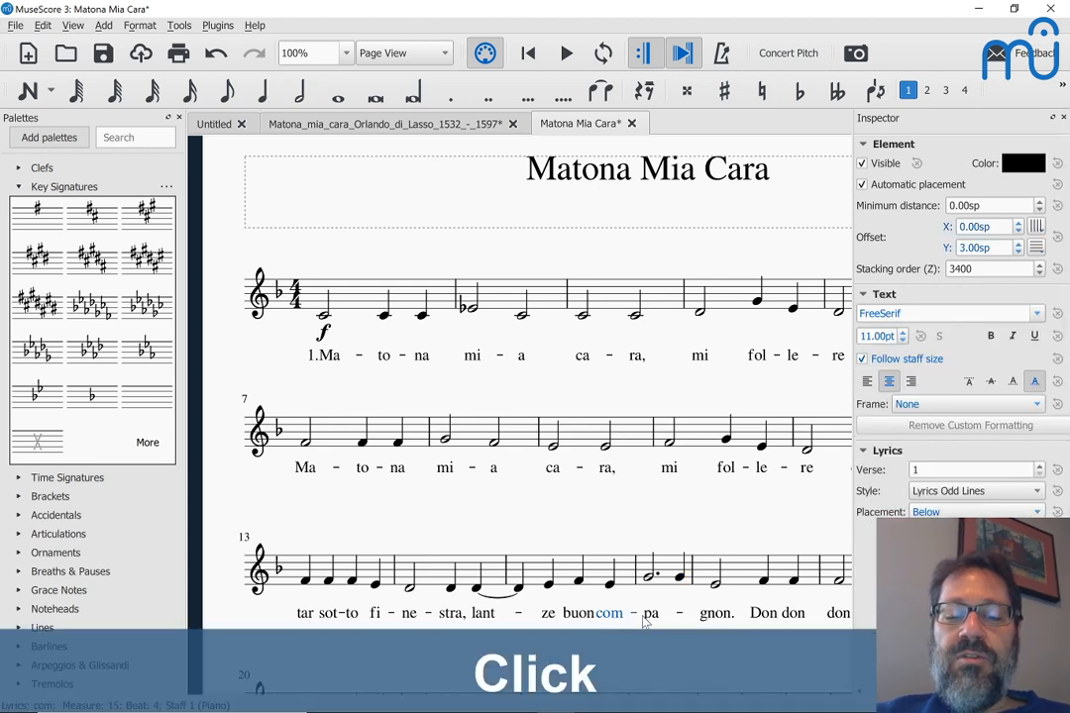
pyautogui.keyDown('ctrl'); pyautogui.click(649, 614); pyautogui.keyUp('ctrl')
pyautogui.hotkey('ctrl', 'x')
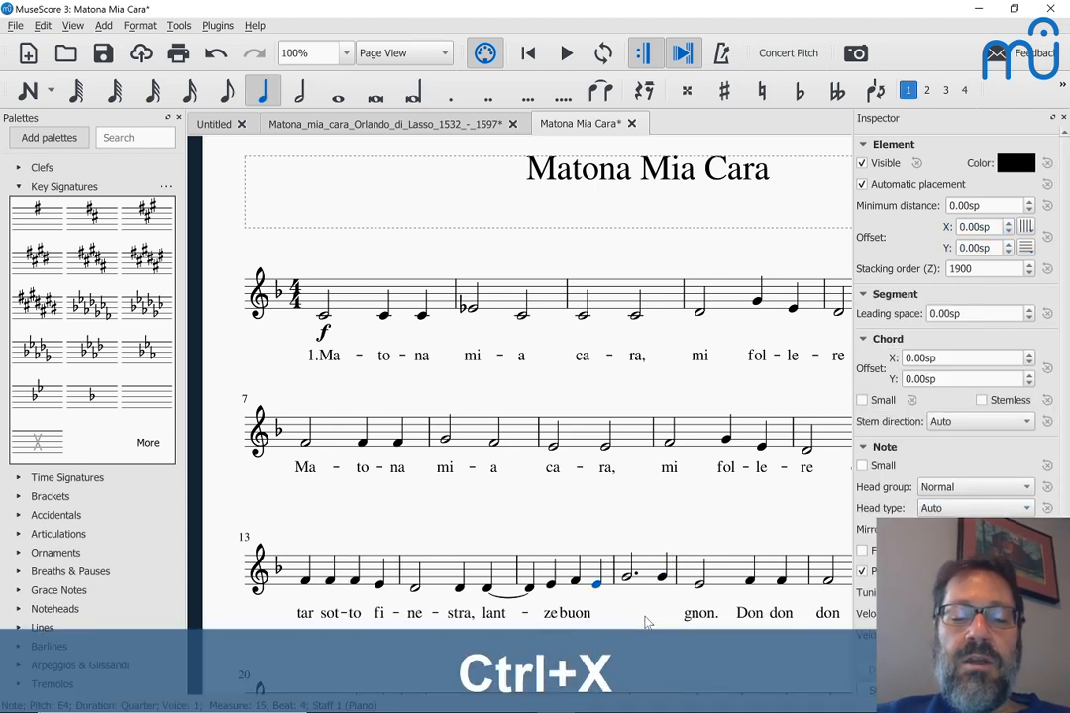
pyautogui.click(628, 578)
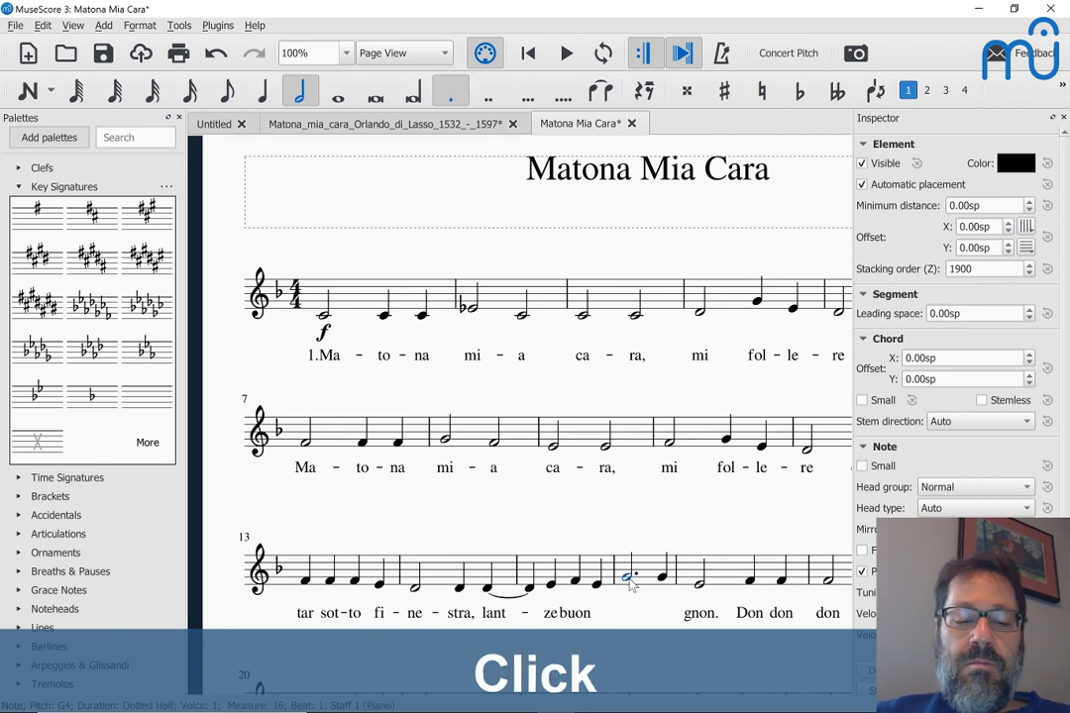
pyautogui.hotkey('ctrl', 'v')
# Step: Move the lyric buon onto the E4 in measure 15
pyautogui.click(568, 615)
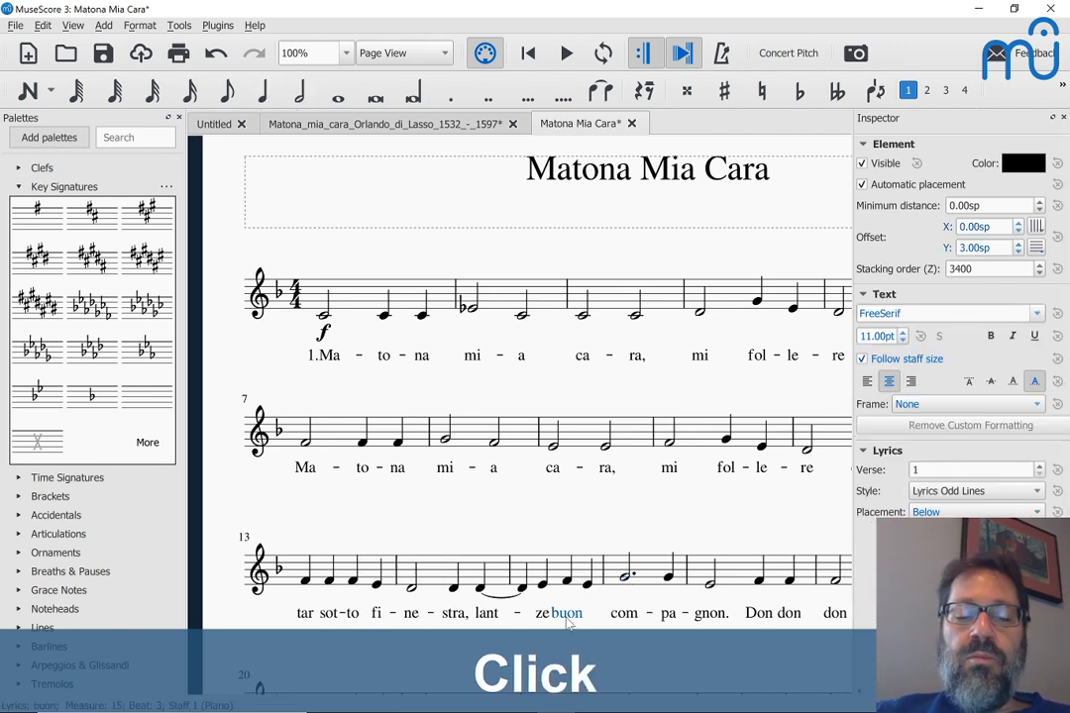
pyautogui.hotkey('ctrl', 'x')
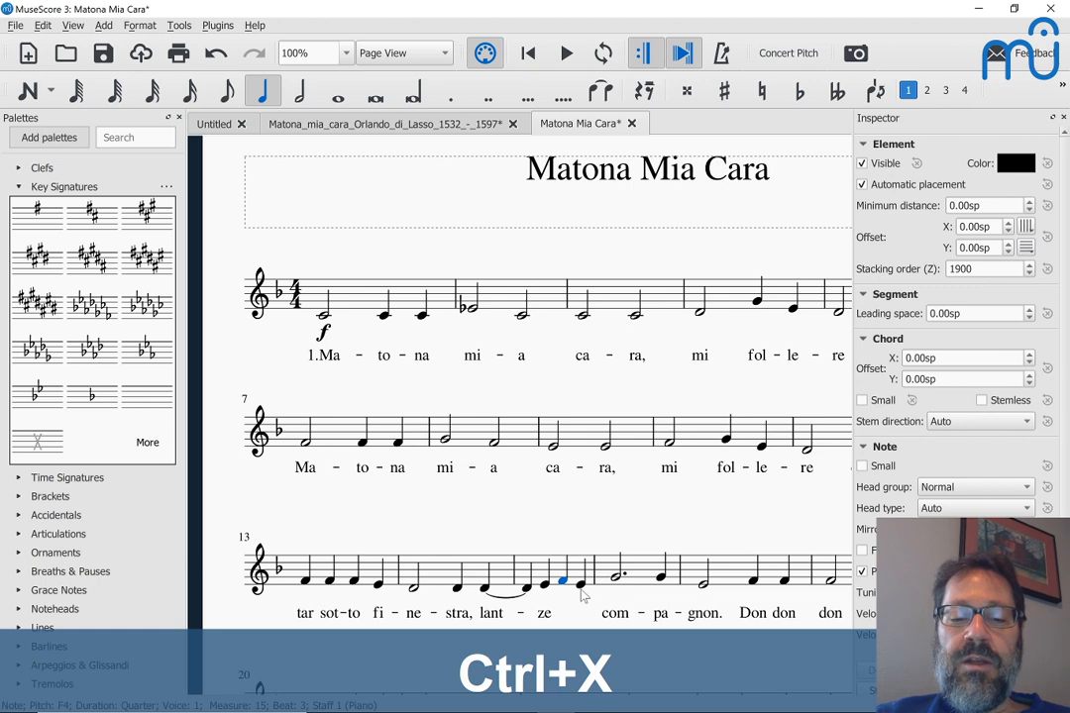
pyautogui.click(581, 586)
pyautogui.hotkey('ctrl', 'v')
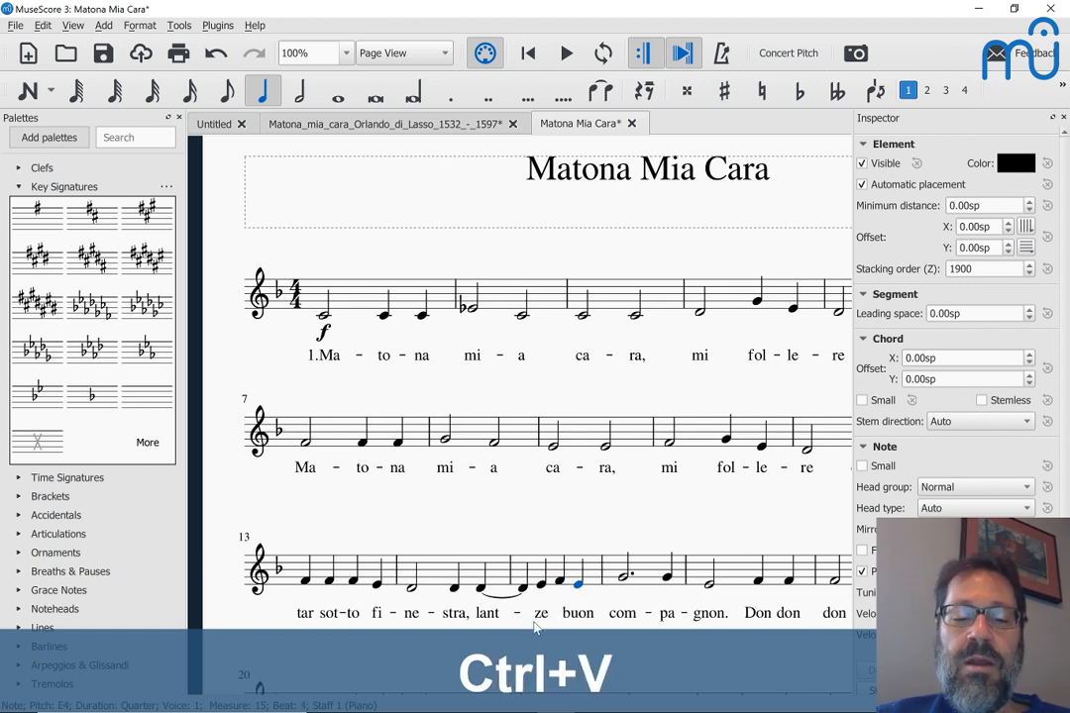
# Step: Give ze an extender line to the next note, then bring up the reference PDF
pyautogui.doubleClick(541, 613)
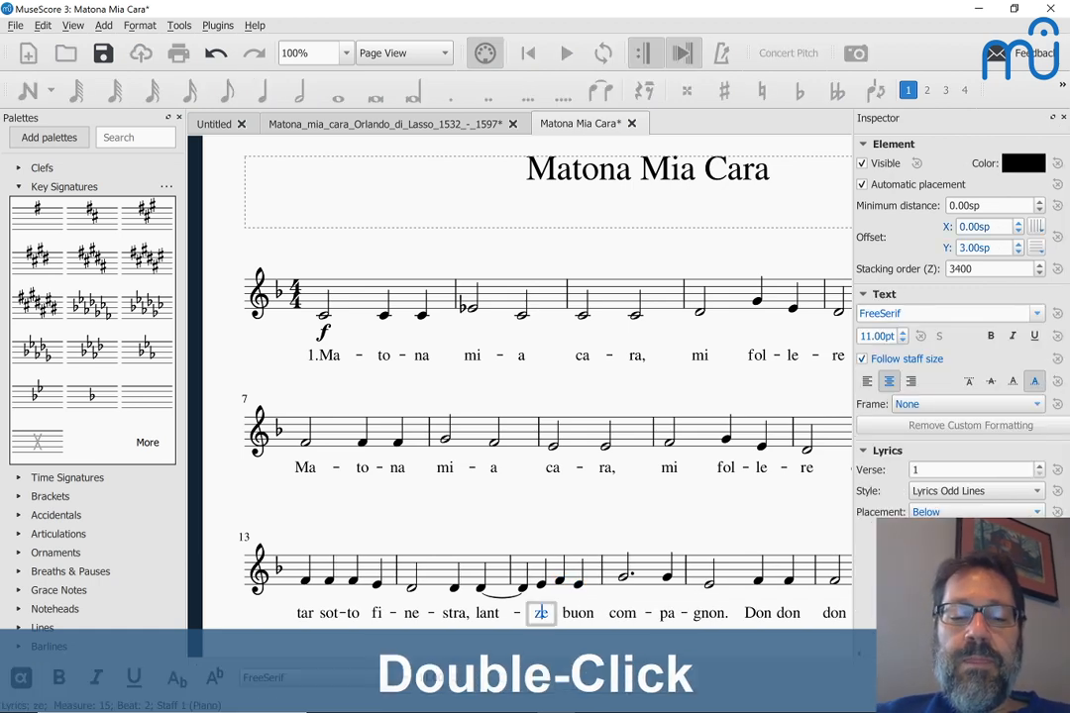
pyautogui.hotkey('shift', '_')
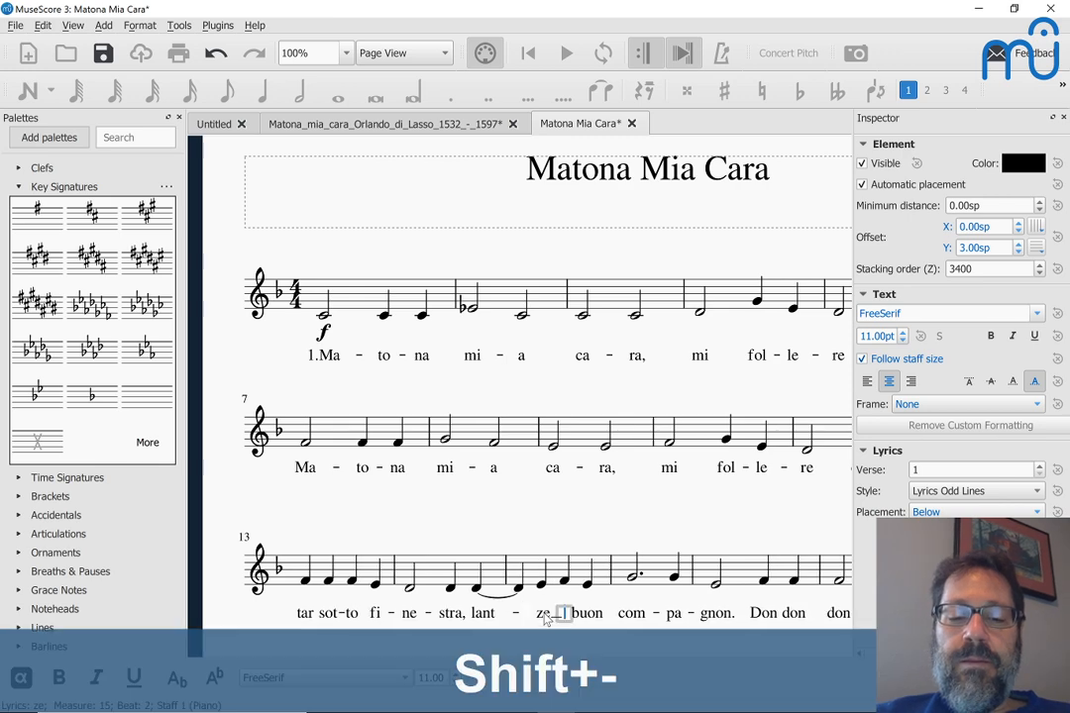
pyautogui.hotkey('shift', '-')
pyautogui.press('Escape')
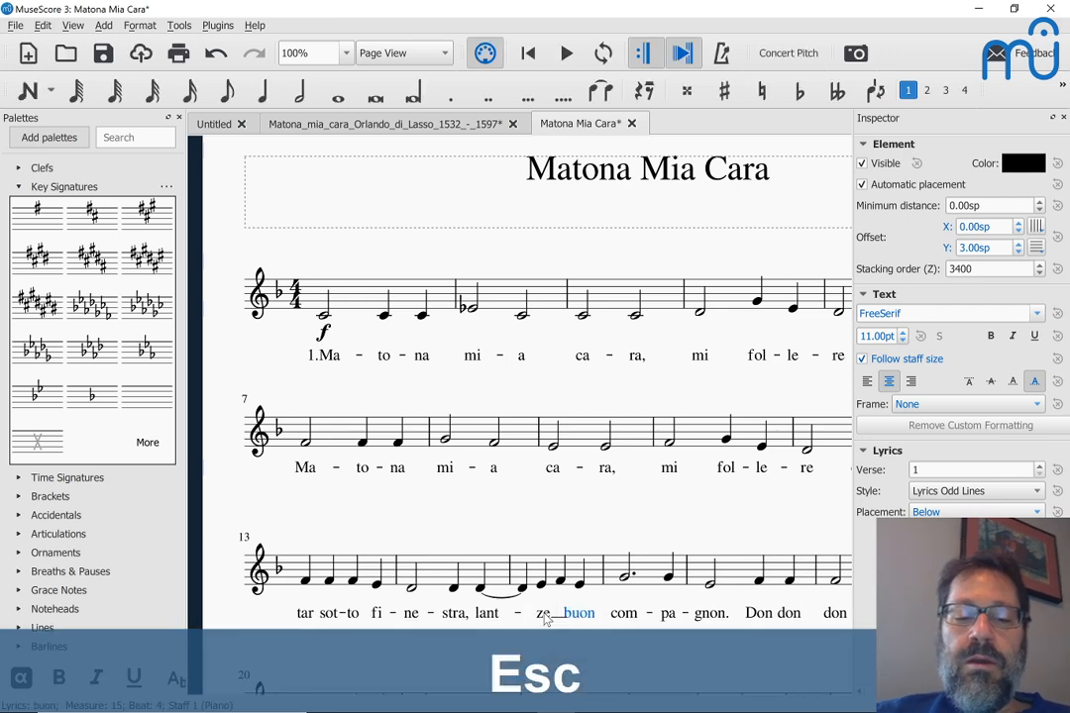
pyautogui.hotkey('alt', 'Tab')
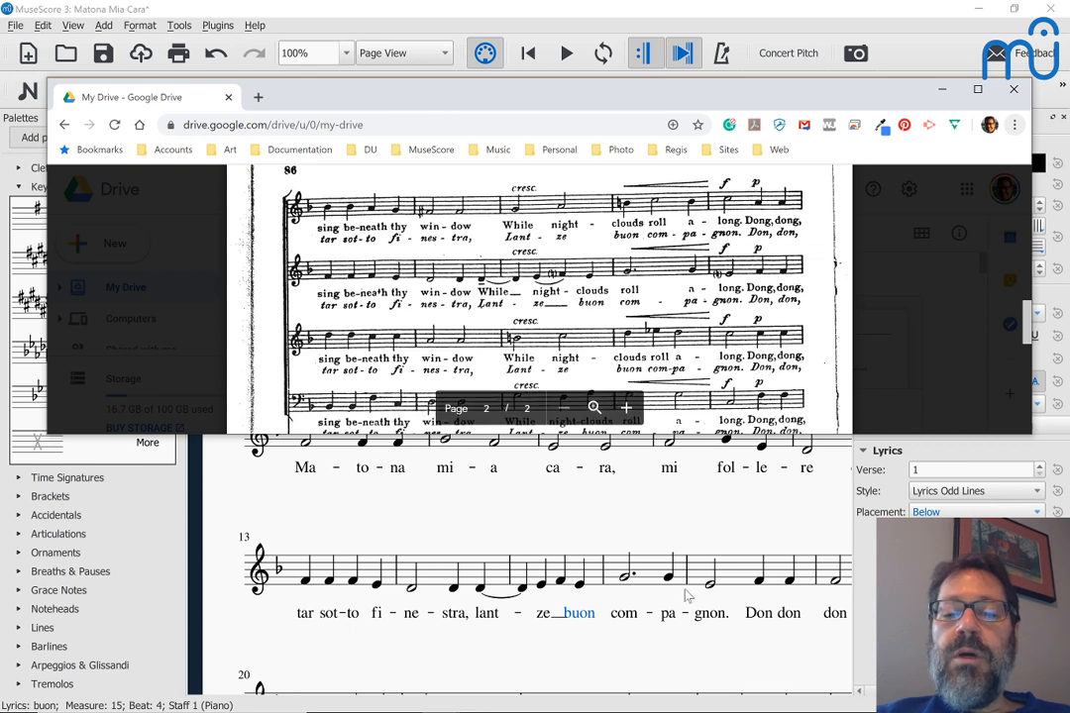
# Step: Return to the score and scroll through the finished lyrics down to the last measures
pyautogui.doubleClick(758, 613)
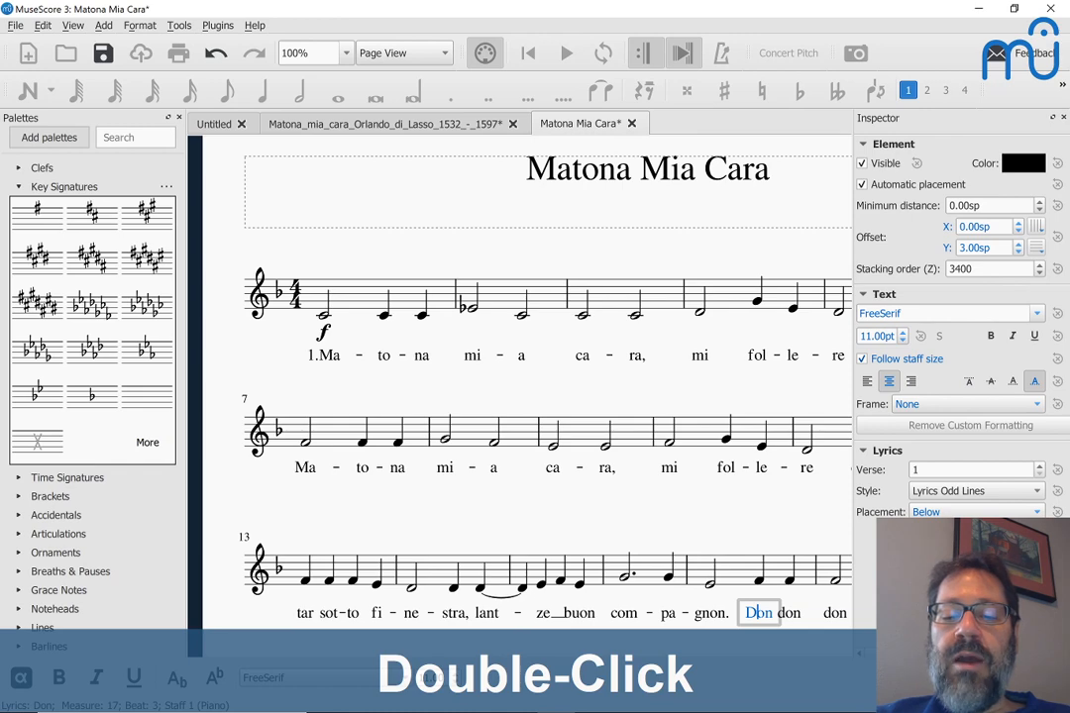
pyautogui.press('Escape')
pyautogui.scroll(-3, 760, 619)
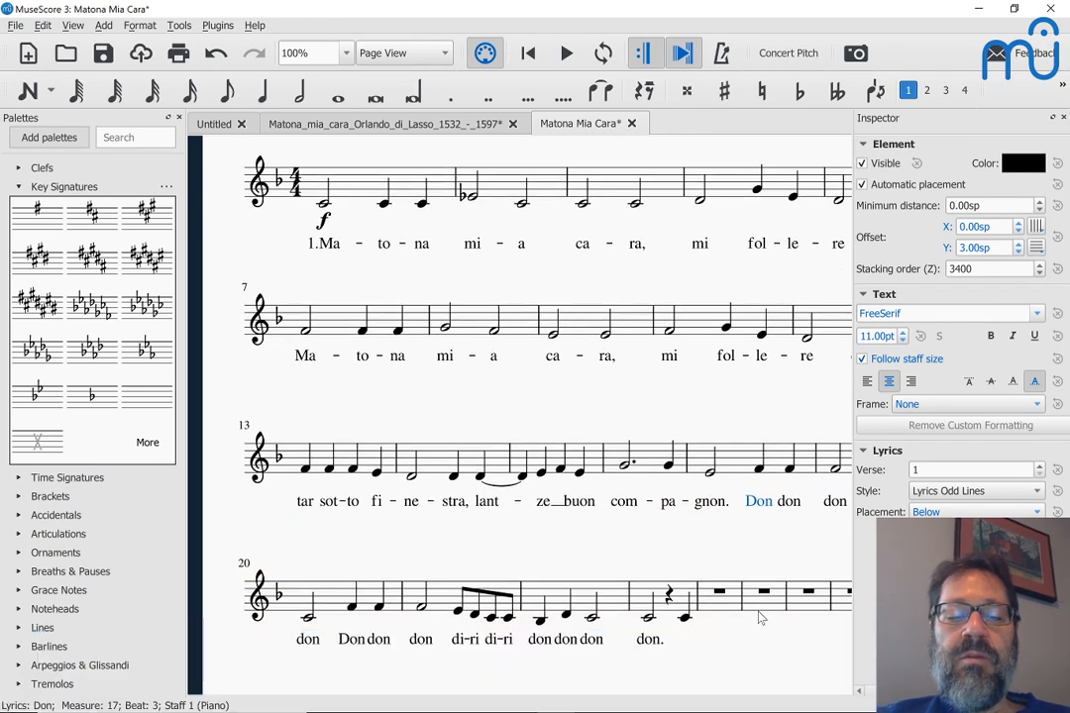
pyautogui.scroll(-2, 761, 618)
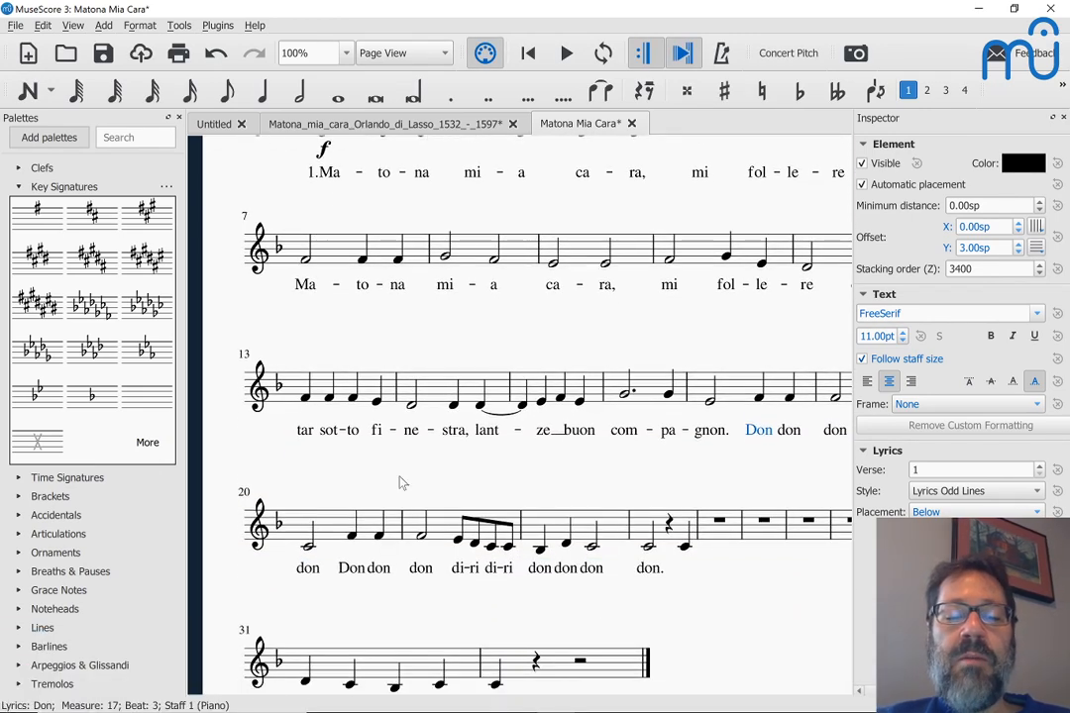
pyautogui.scroll(-1, 401, 481)
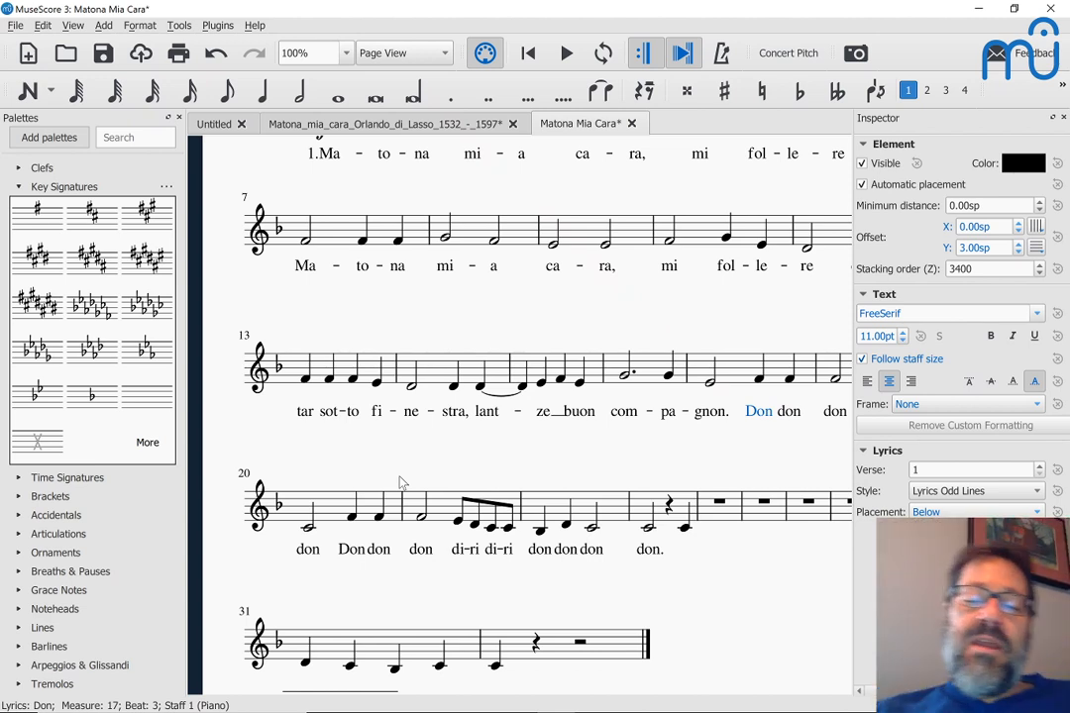
pyautogui.scroll(-1, 401, 483)
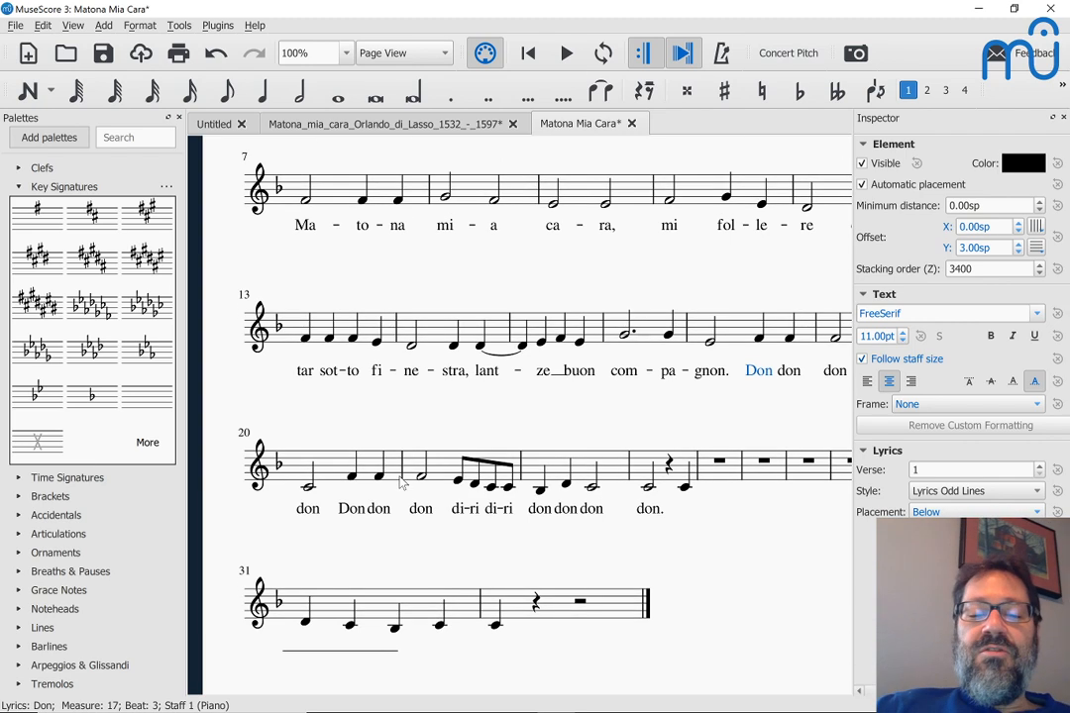
pyautogui.scroll(-2, 446, 367)
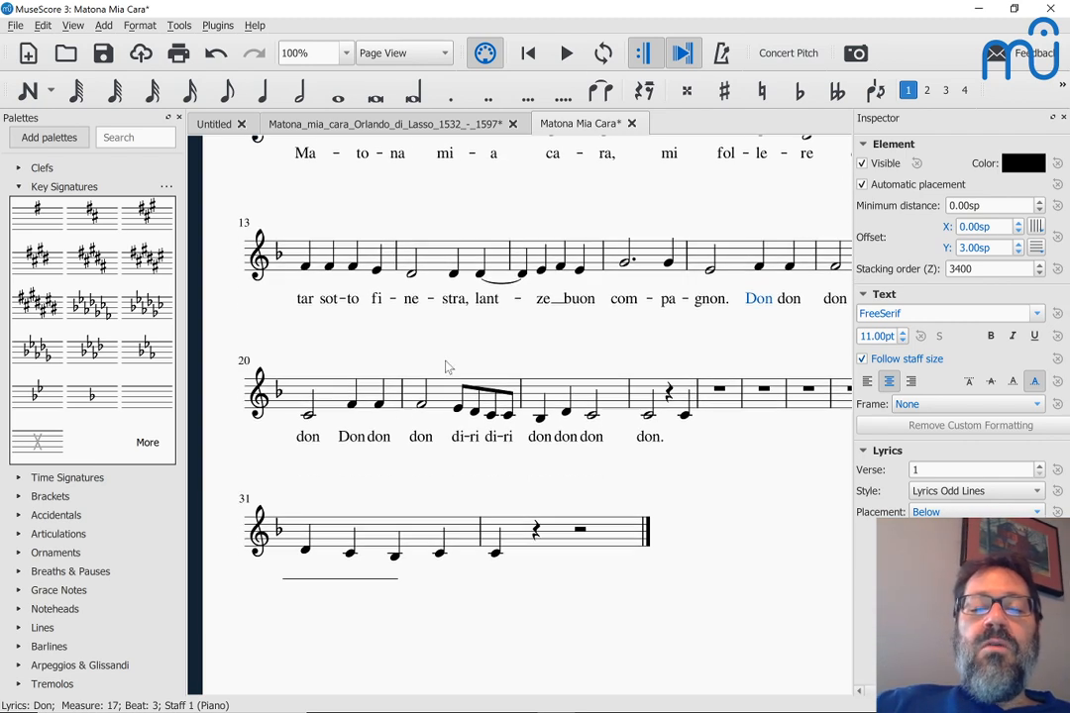
pyautogui.scroll(-1, 457, 315)
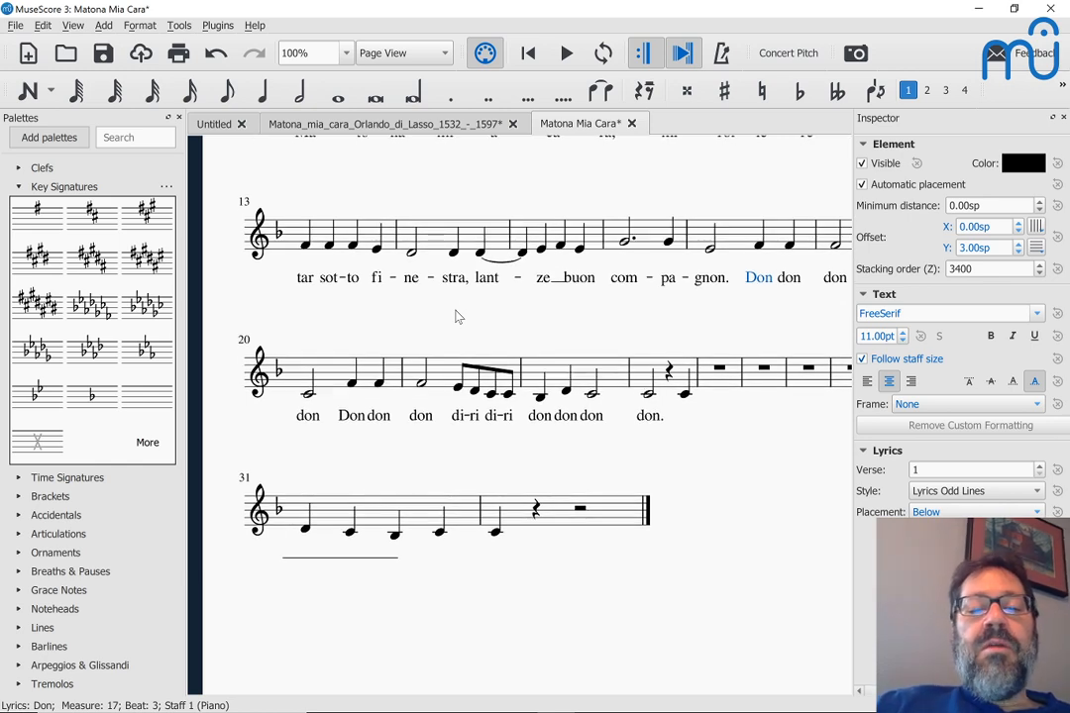
pyautogui.scroll(5, 458, 315)
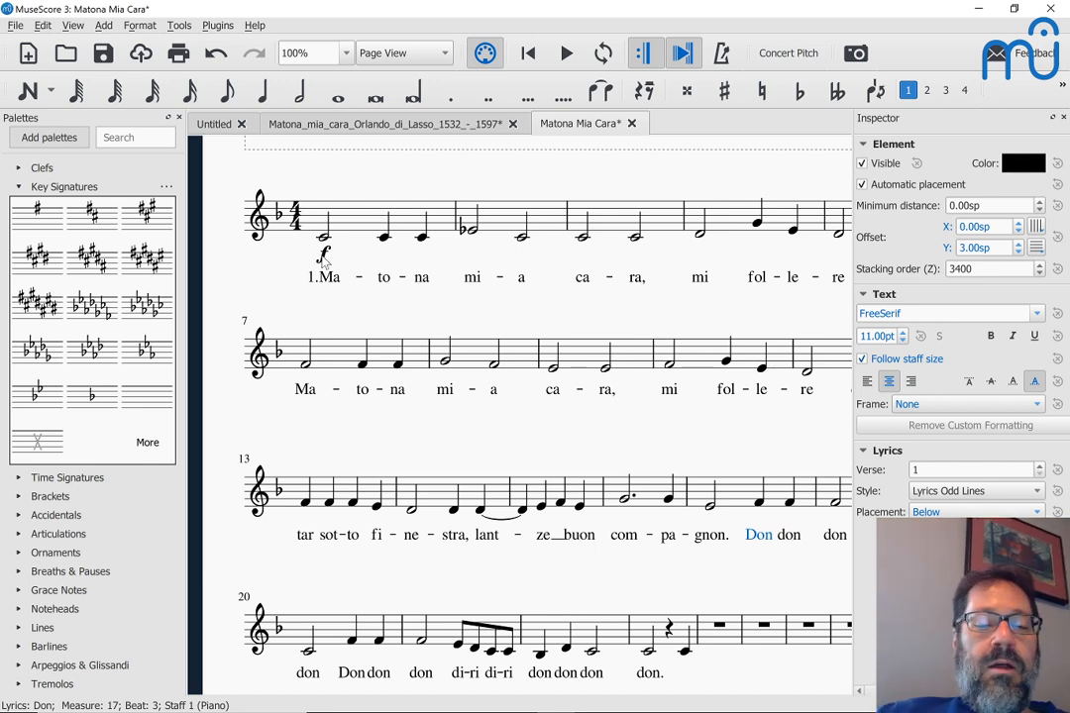
pyautogui.hscroll(5, 322, 260)
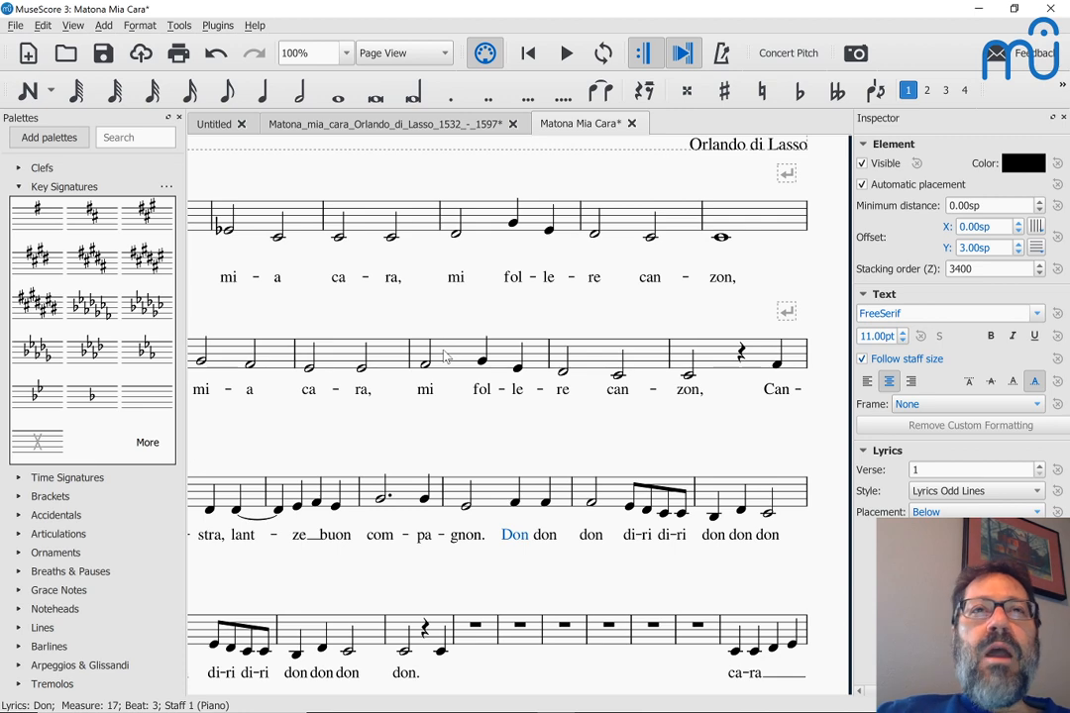
pyautogui.hscroll(-4, 446, 359)
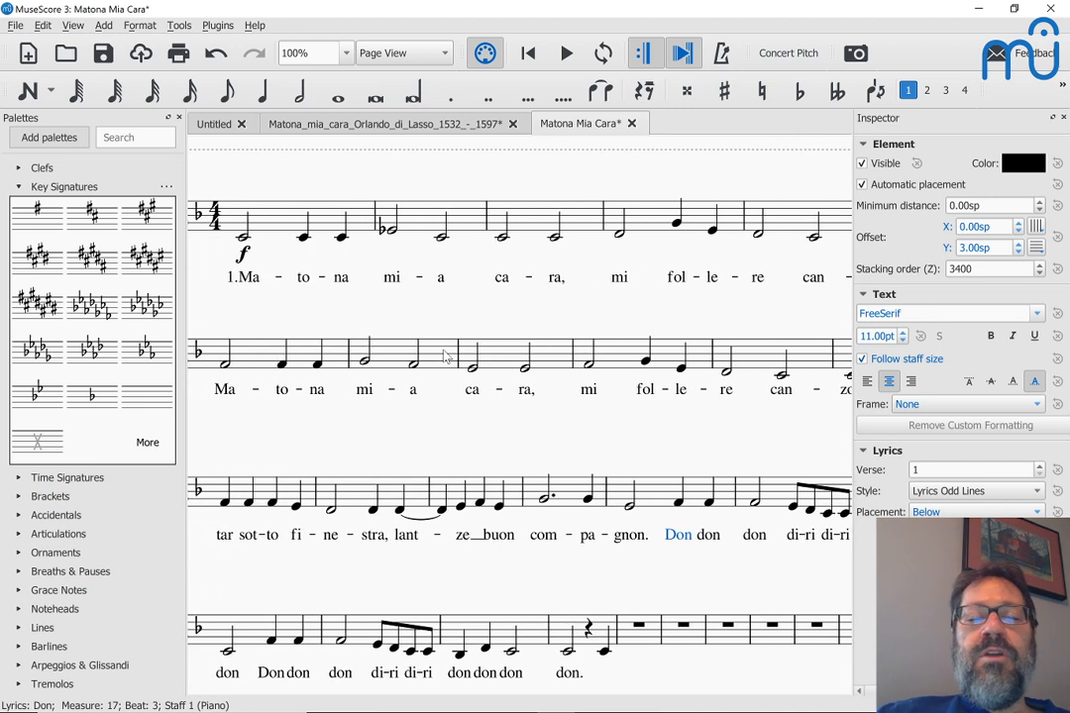
pyautogui.hscroll(-2, 446, 359)
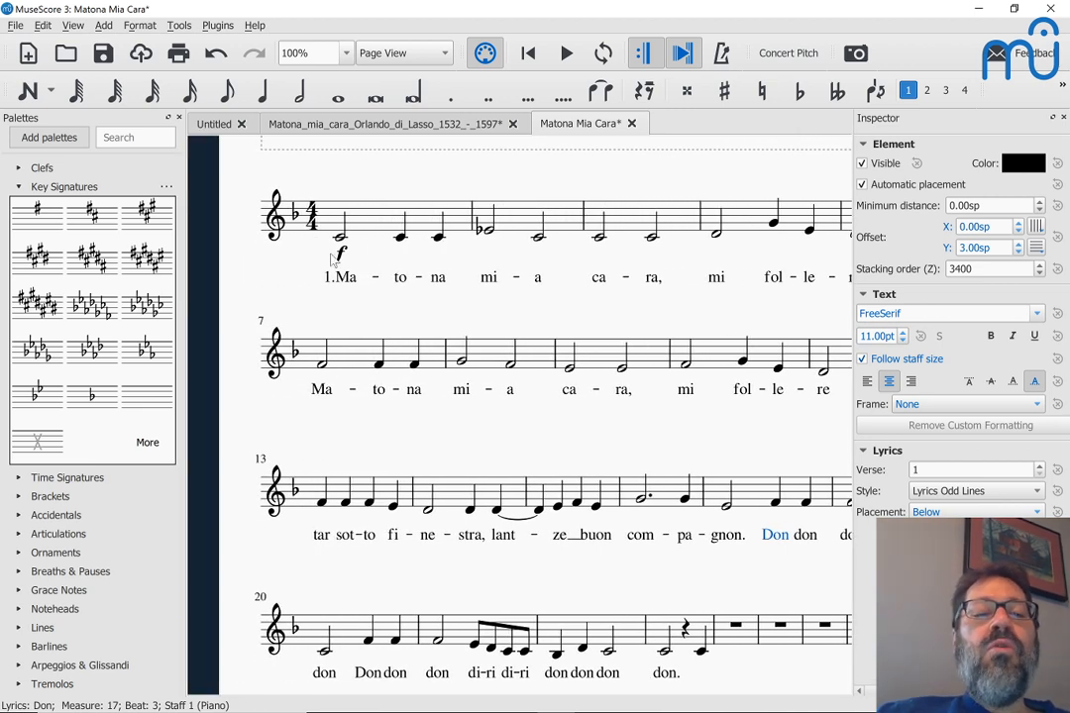
# Step: Flip measure 1's forte dynamic above the staff and give it a -2.00sp vertical offset
pyautogui.click(339, 256)
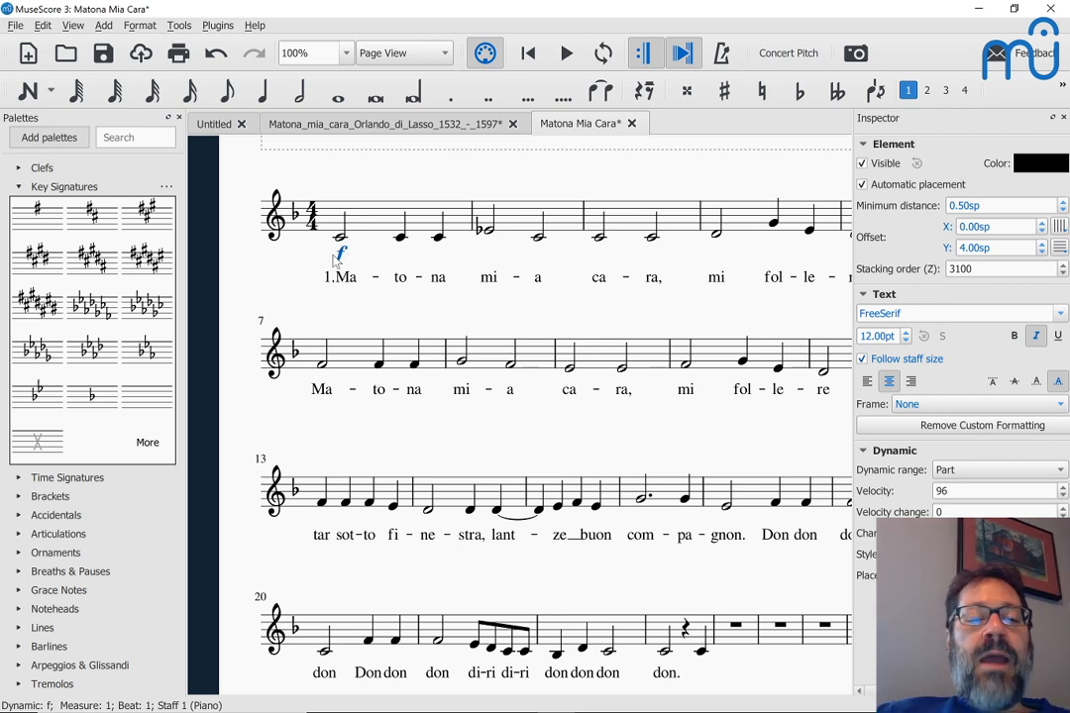
pyautogui.press('x')
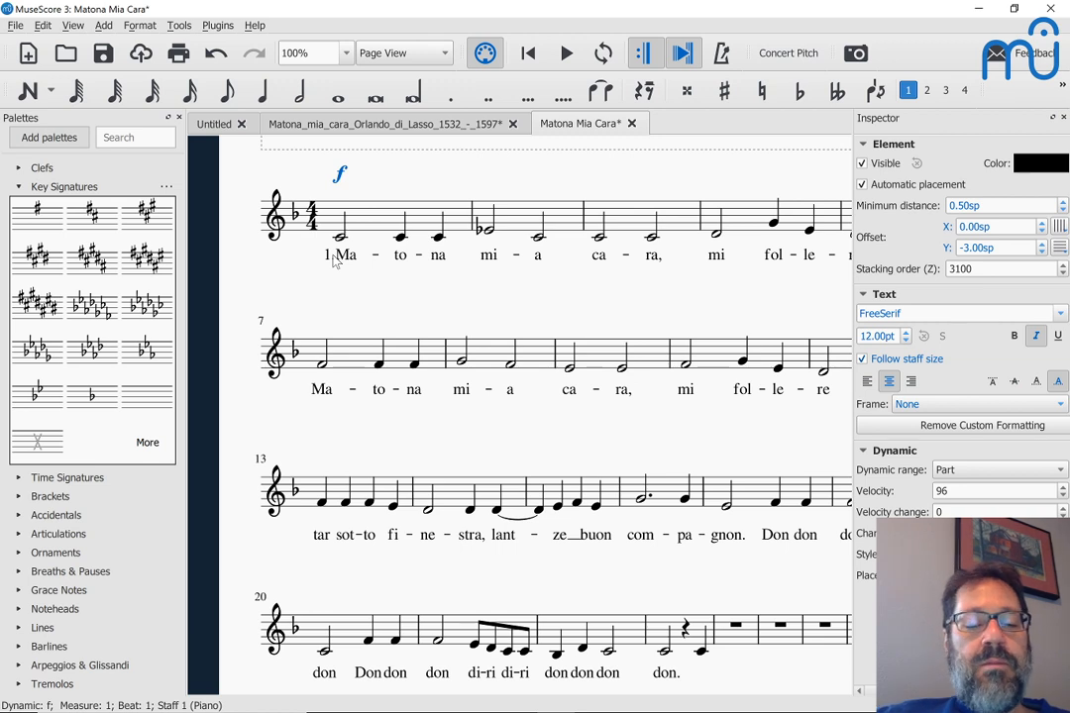
pyautogui.hotkey('ctrl', 'z')
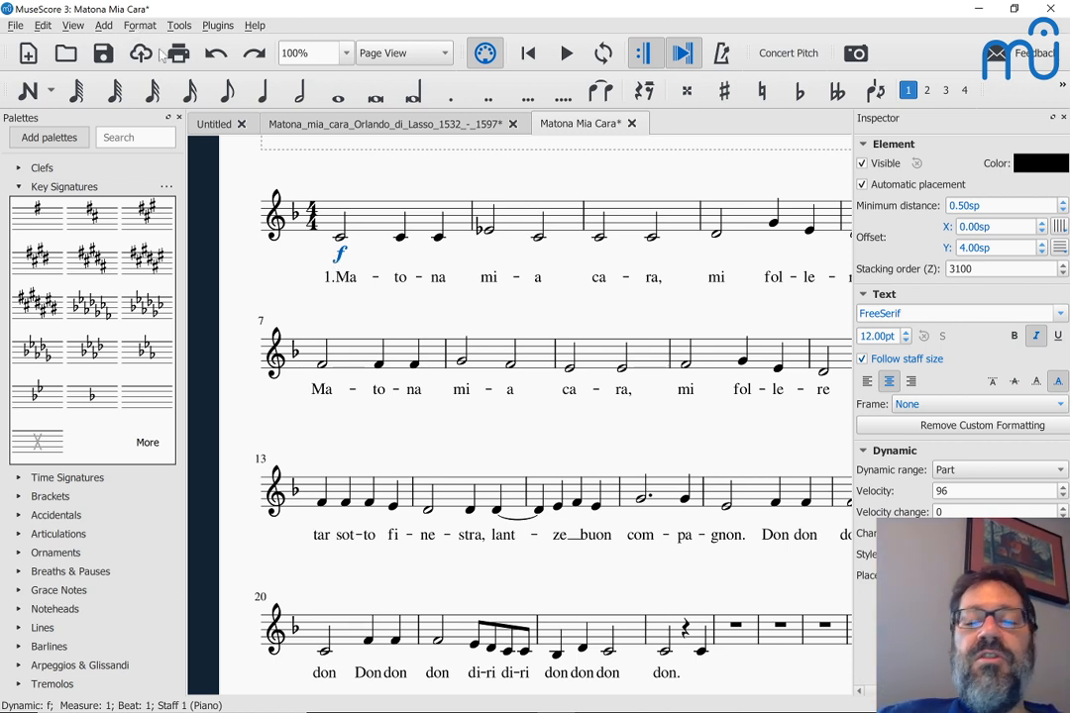
pyautogui.press('x')
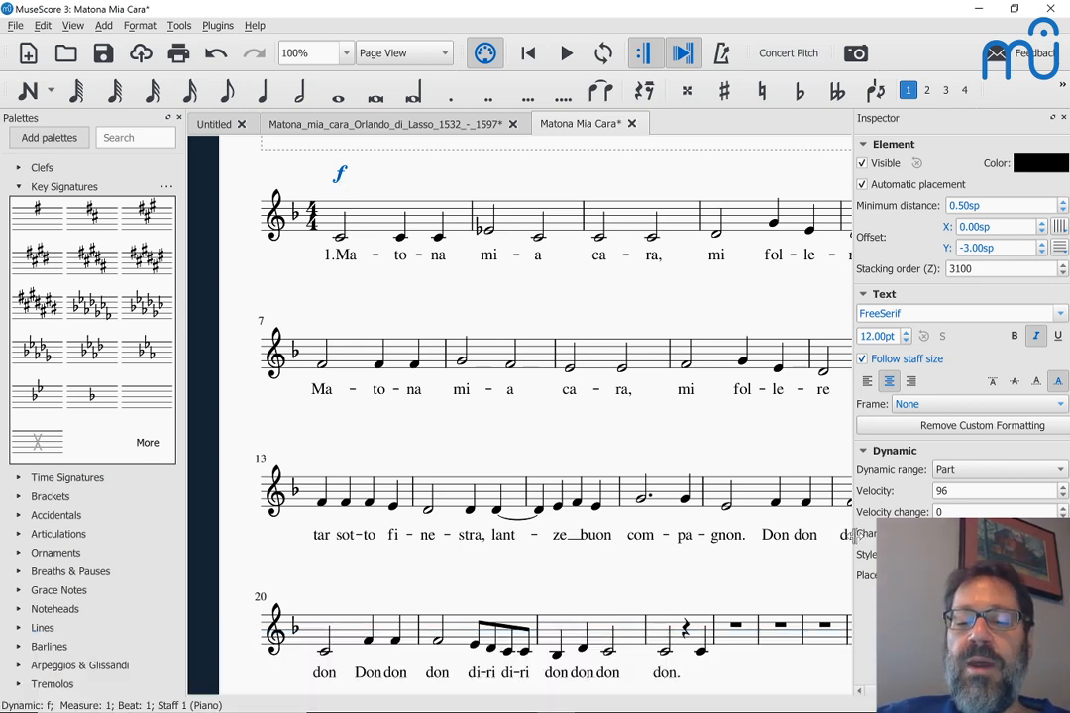
pyautogui.click(854, 535)
pyautogui.moveTo(854, 535); pyautogui.dragTo(811, 535)
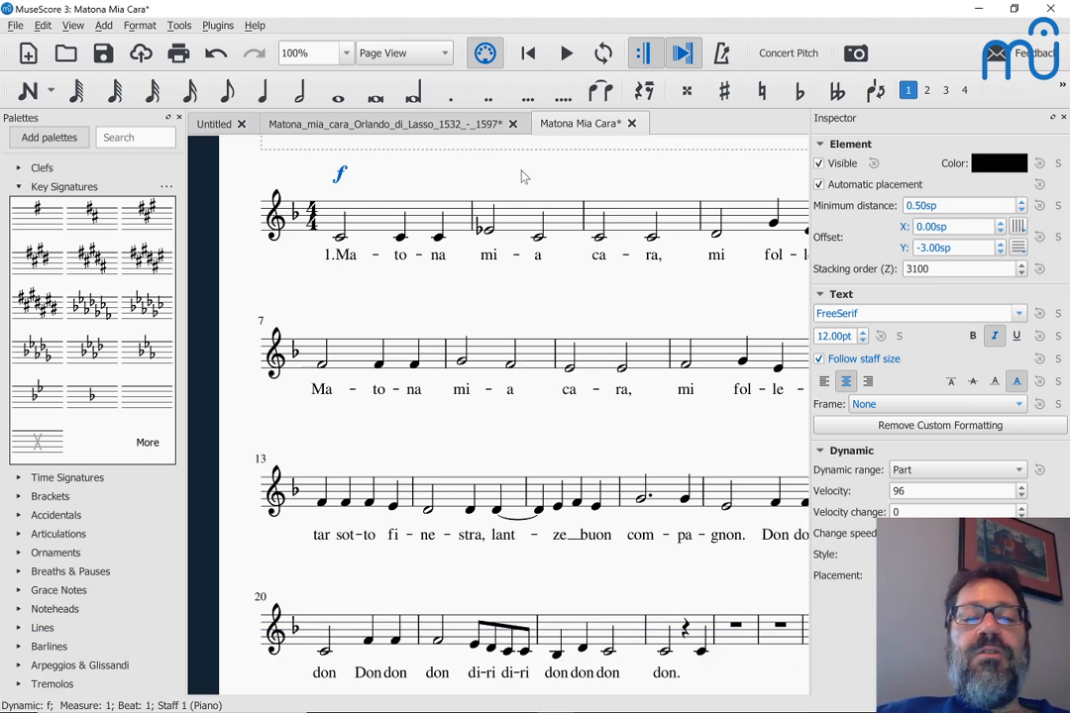
pyautogui.click(343, 173)
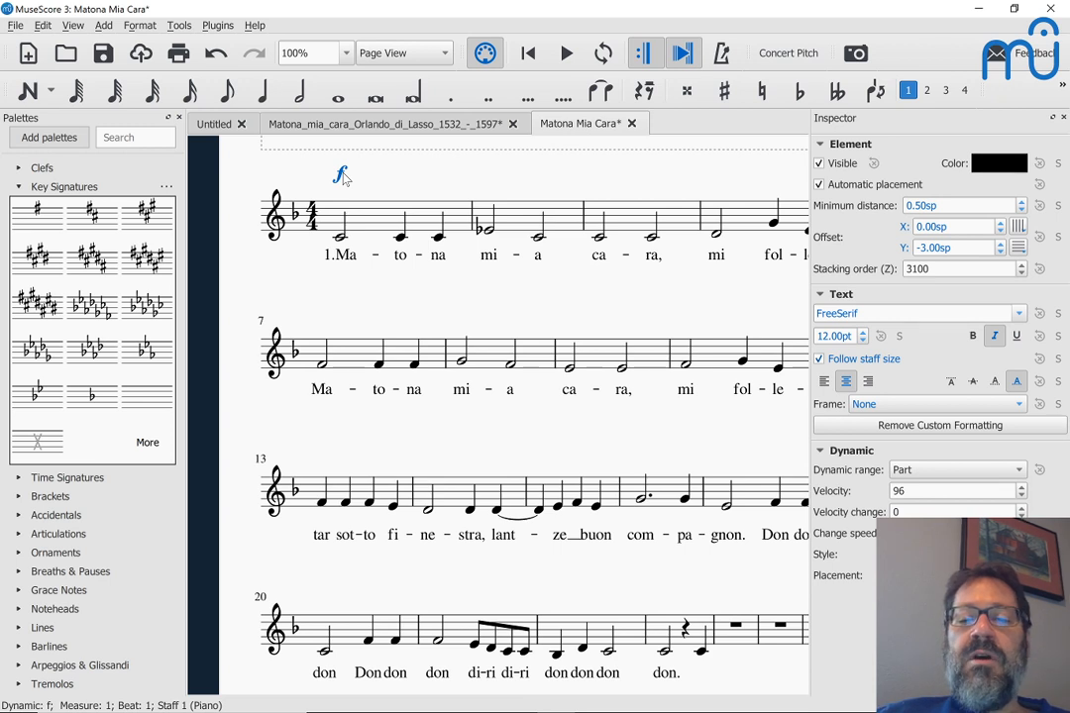
pyautogui.hotkey('ctrl', 'Down')
pyautogui.hotkey('ctrl', 'Down')
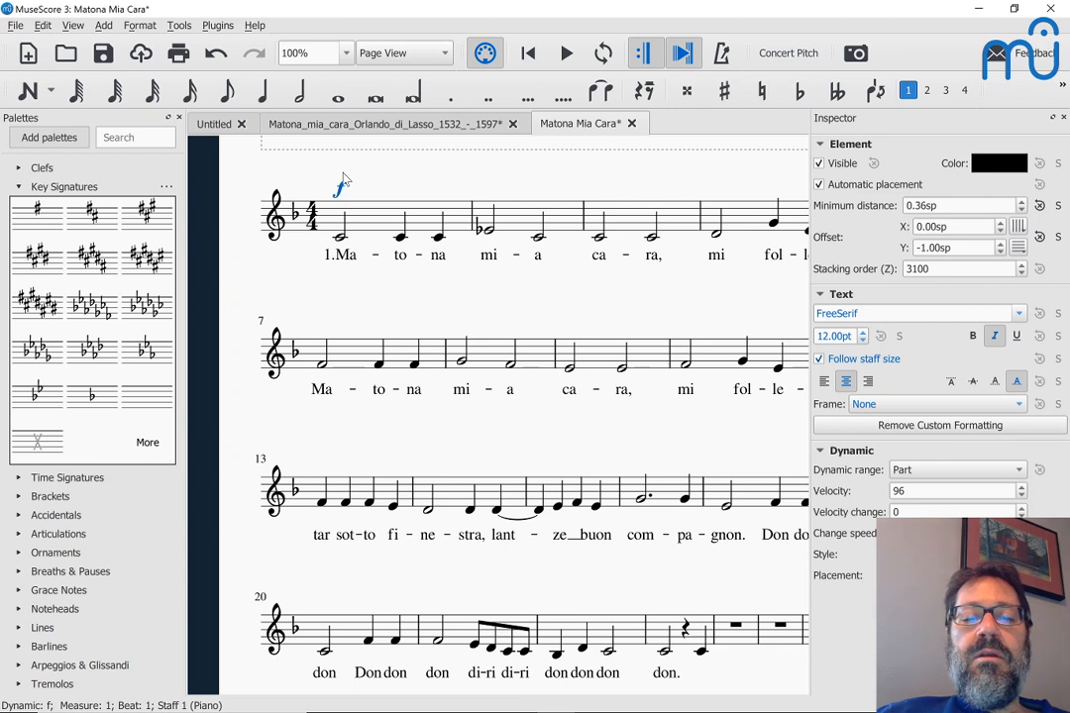
pyautogui.hotkey('ctrl', 'Up')
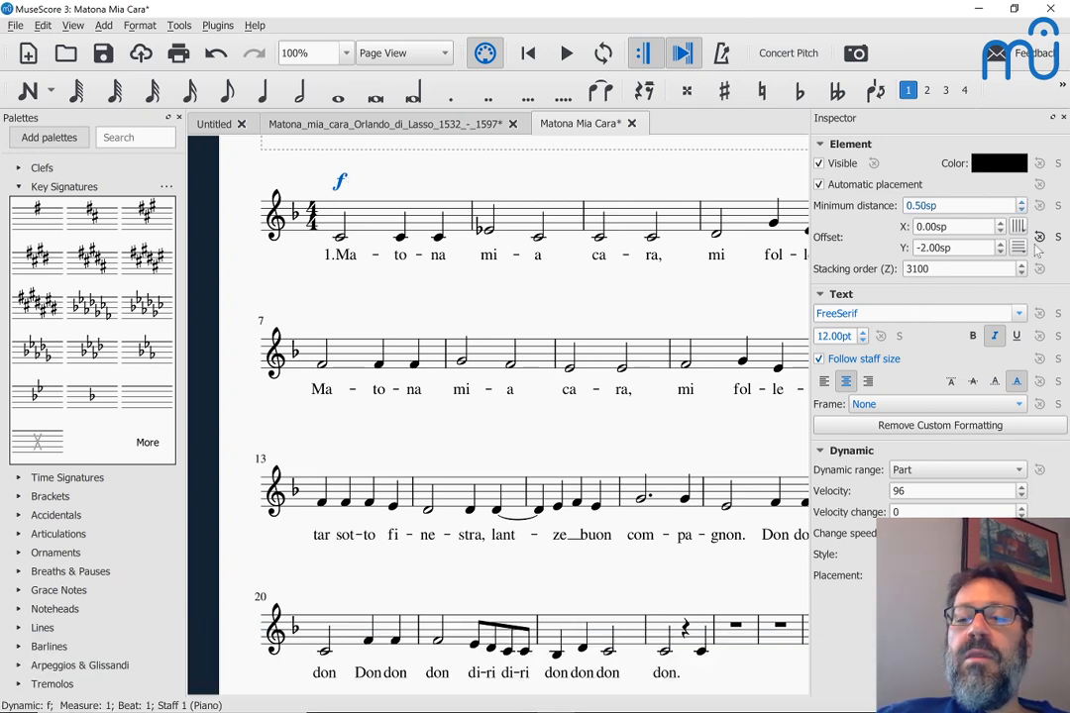
pyautogui.click(1058, 239)
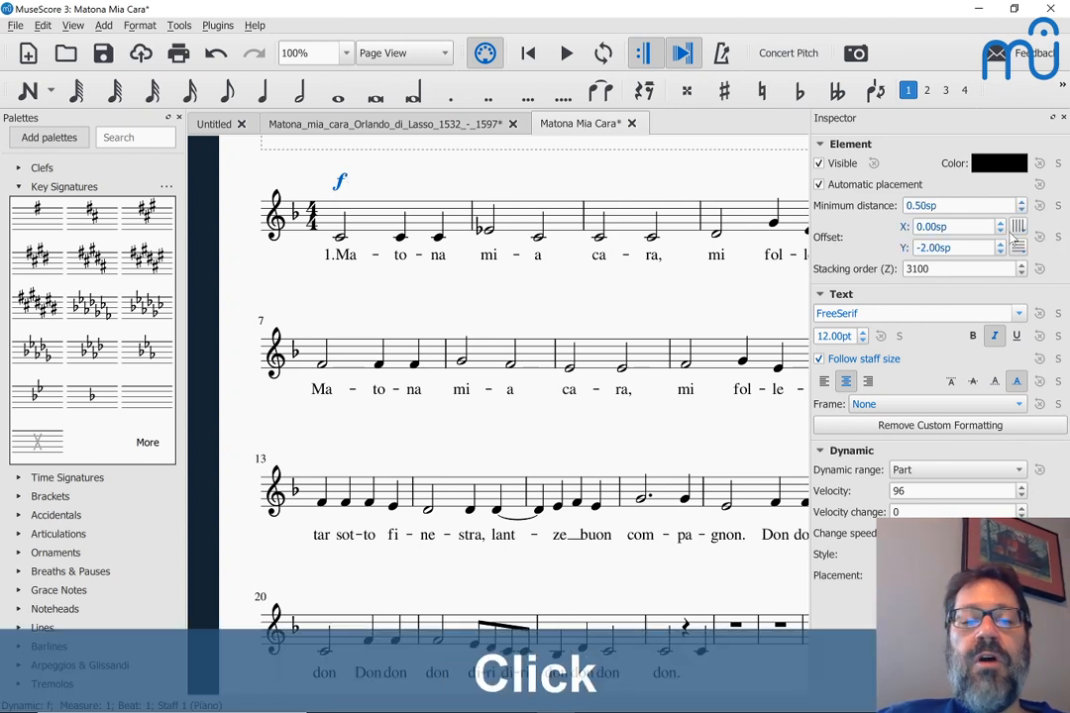
# Step: Try a pp from the Dynamics palette on measure 2's Eb half note, then delete it
pyautogui.click(488, 229)
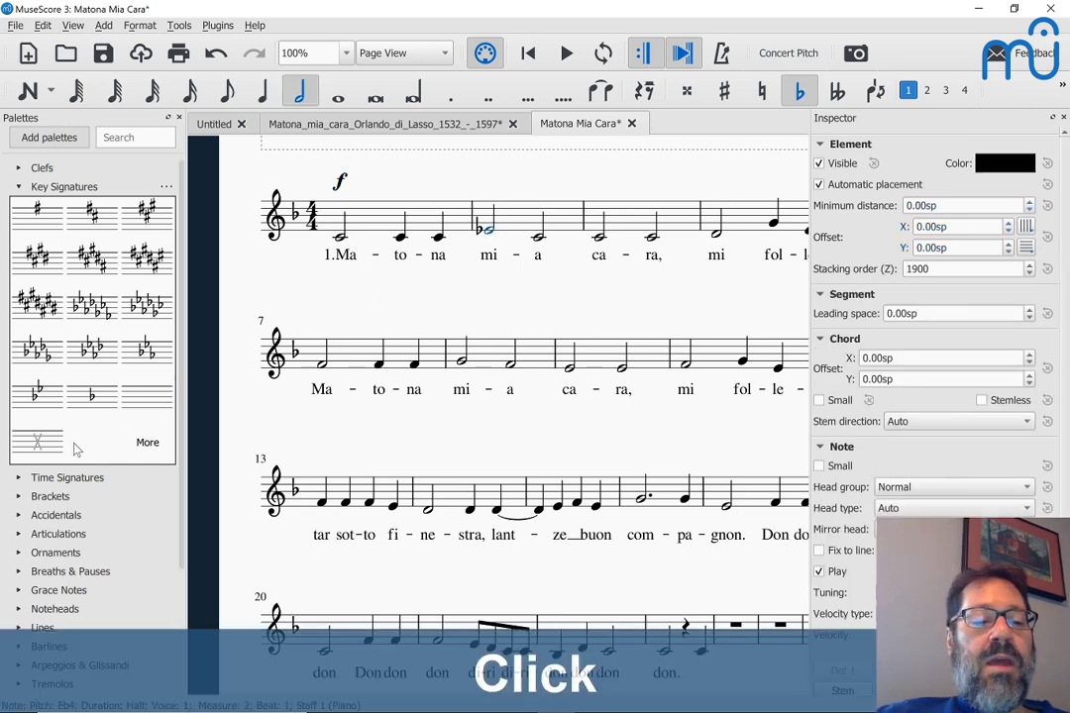
pyautogui.scroll(-2, 27, 562)
pyautogui.scroll(-3, 26, 562)
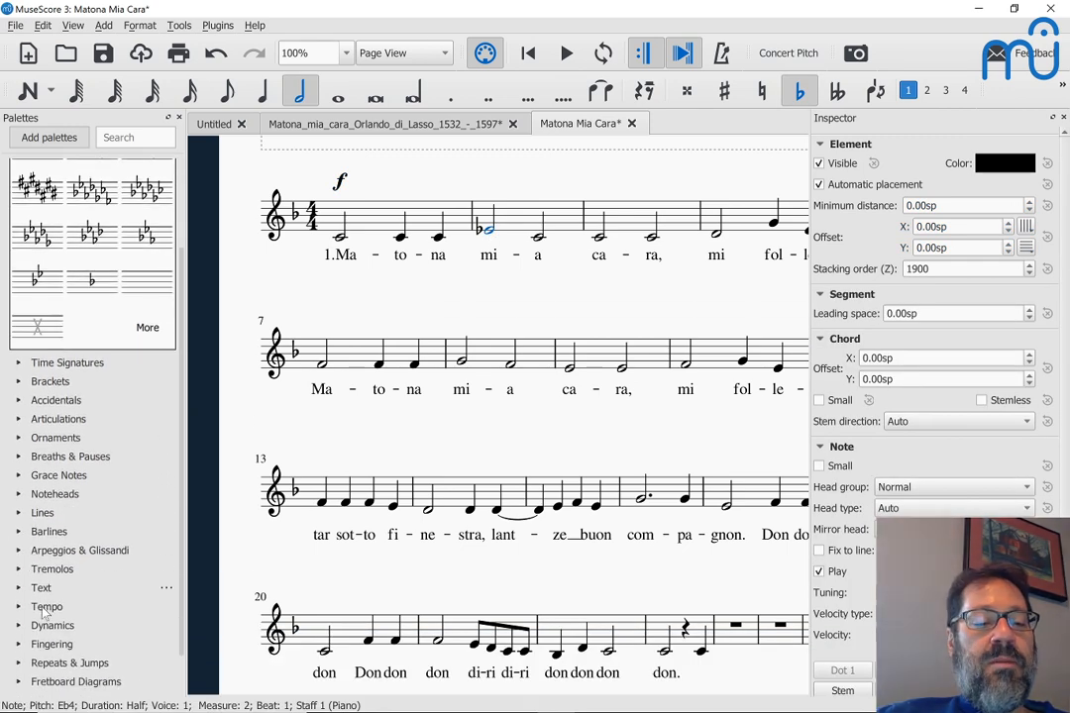
pyautogui.click(17, 633)
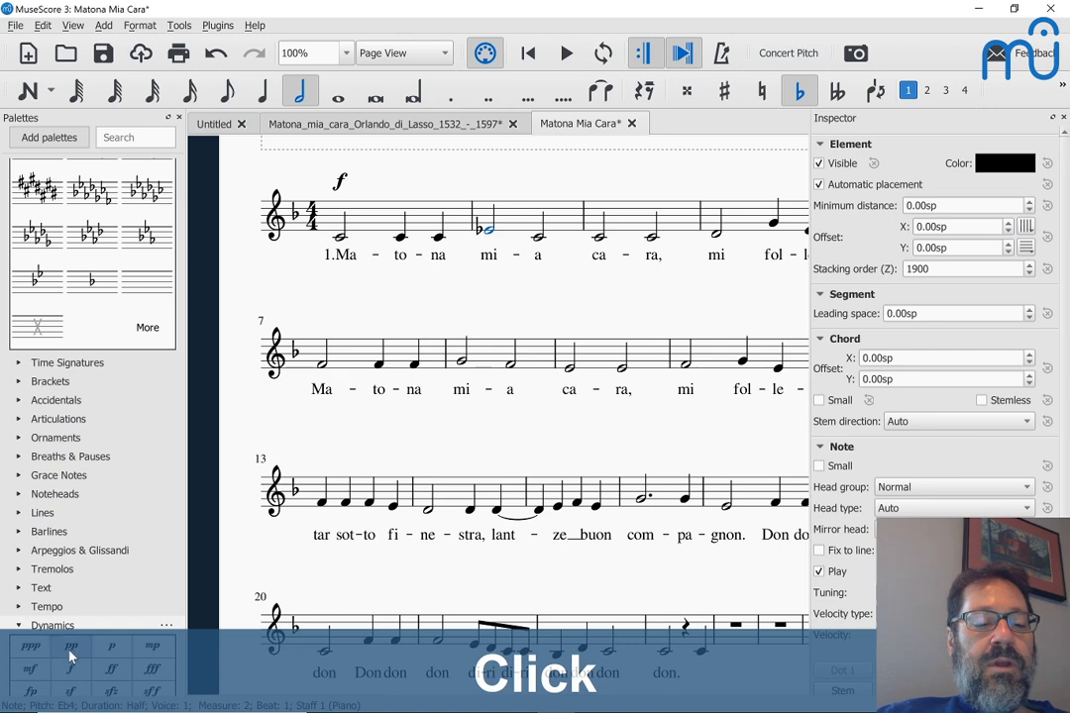
pyautogui.doubleClick(70, 646)
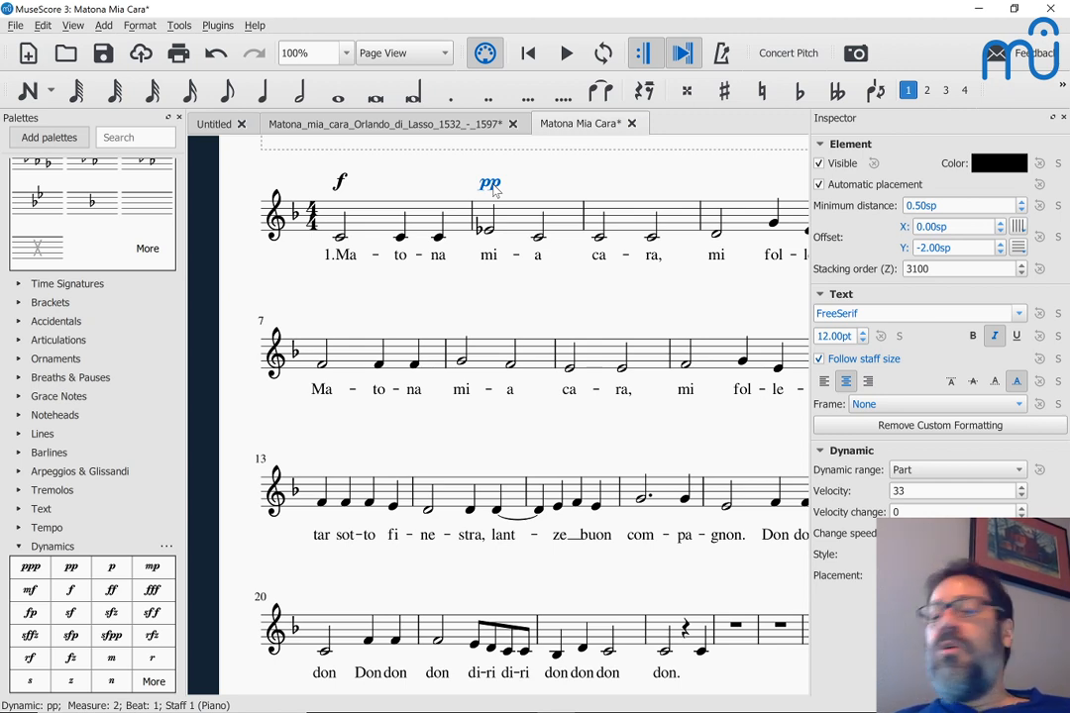
pyautogui.press('Delete')
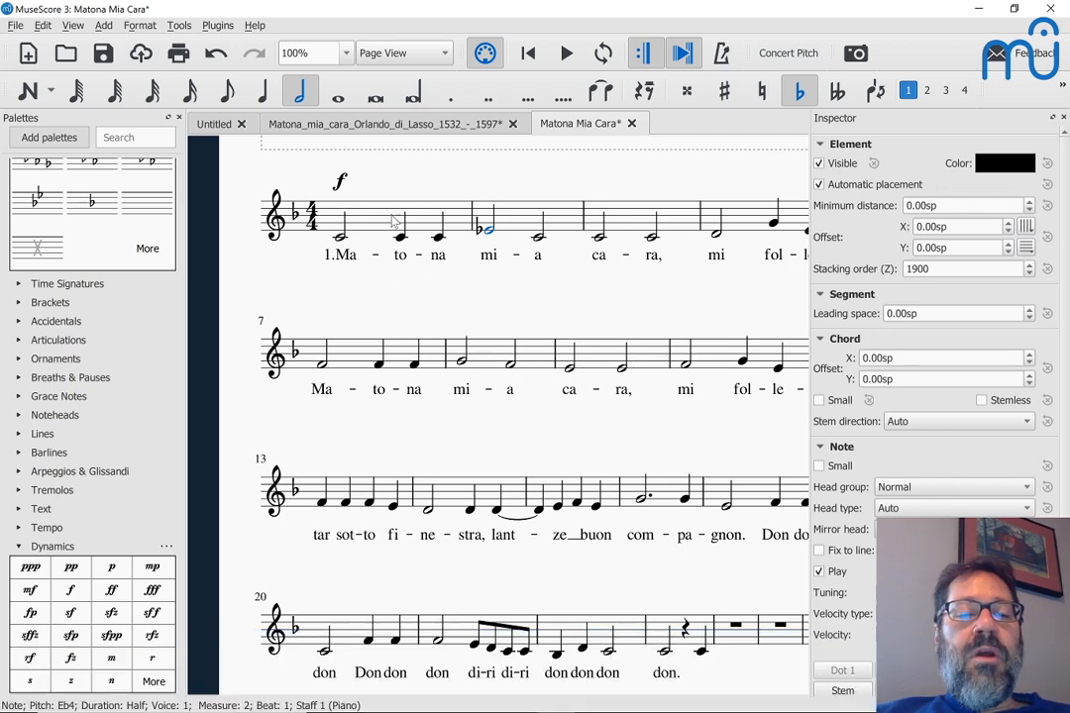
# Step: Add a crescendo hairpin over measure 2, flip it above, nudge it, and set its offset as style default
pyautogui.click(517, 224)
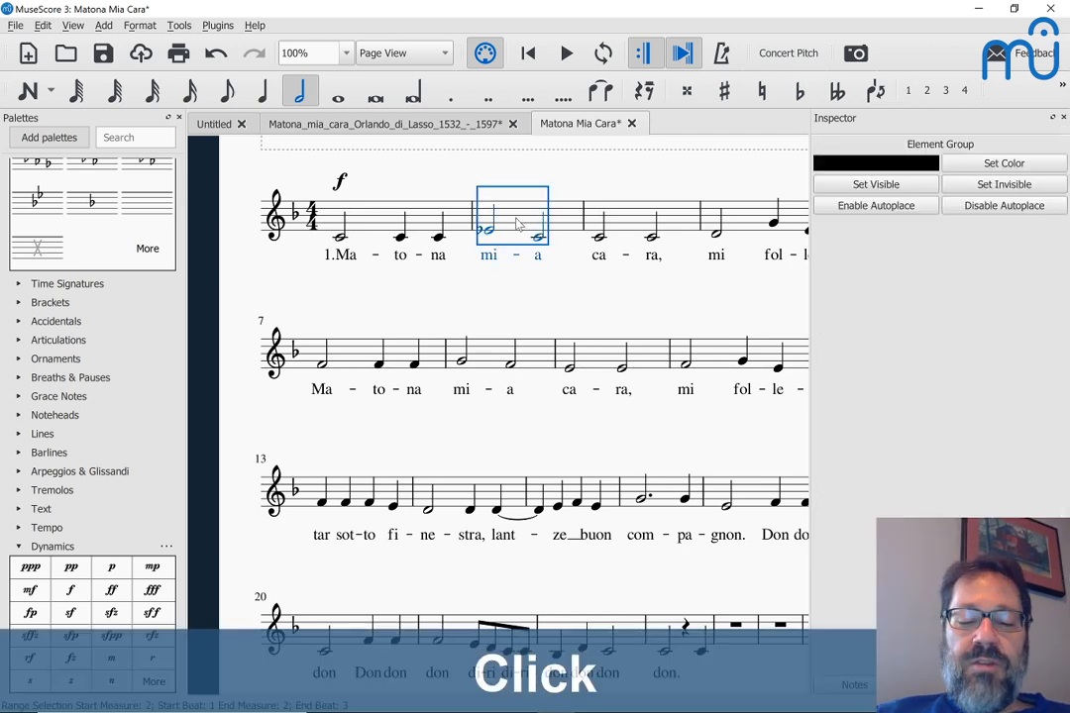
pyautogui.hotkey('shift', ',')
pyautogui.press('Escape')
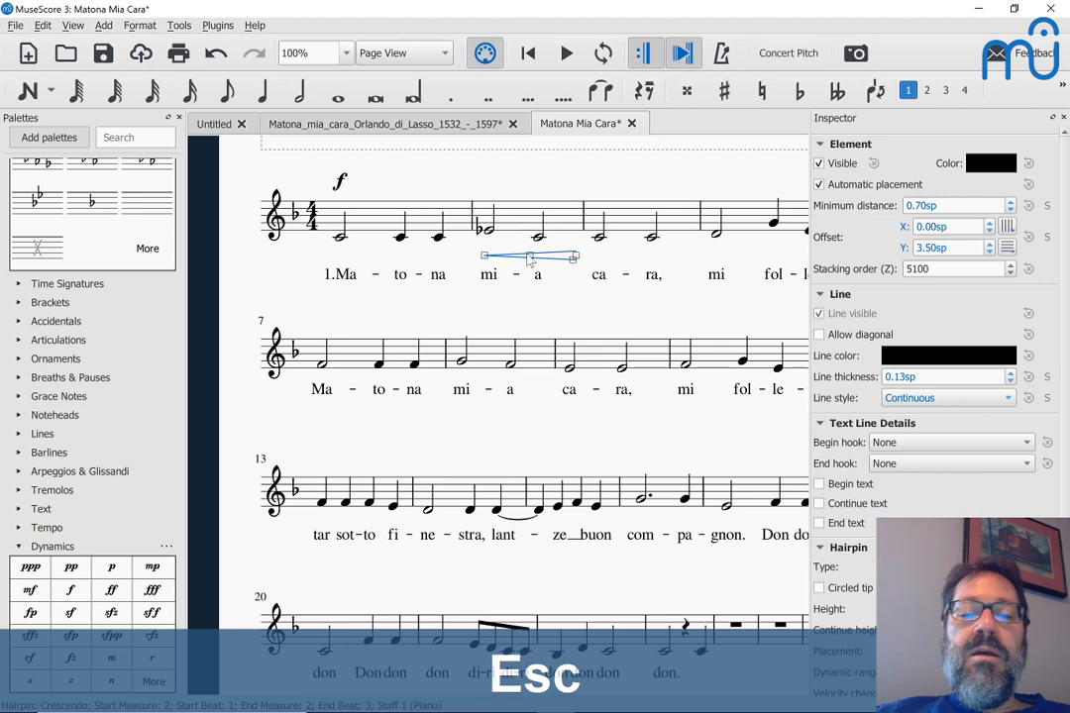
pyautogui.press('x')
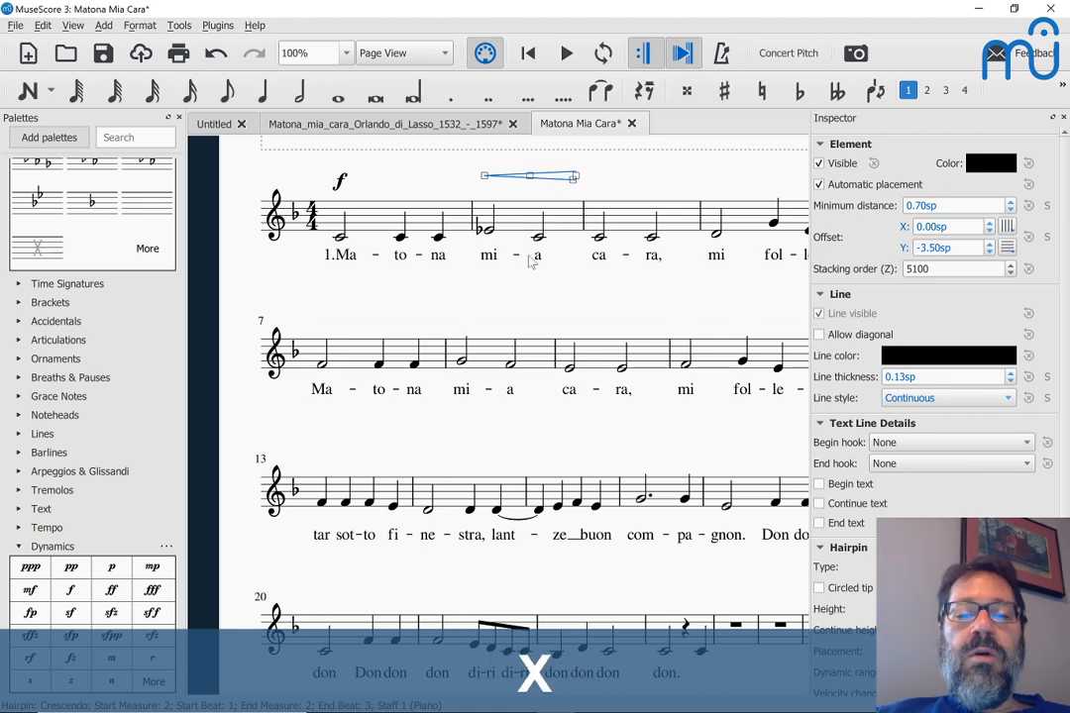
pyautogui.click(531, 180)
pyautogui.hotkey('ctrl', 'Down')
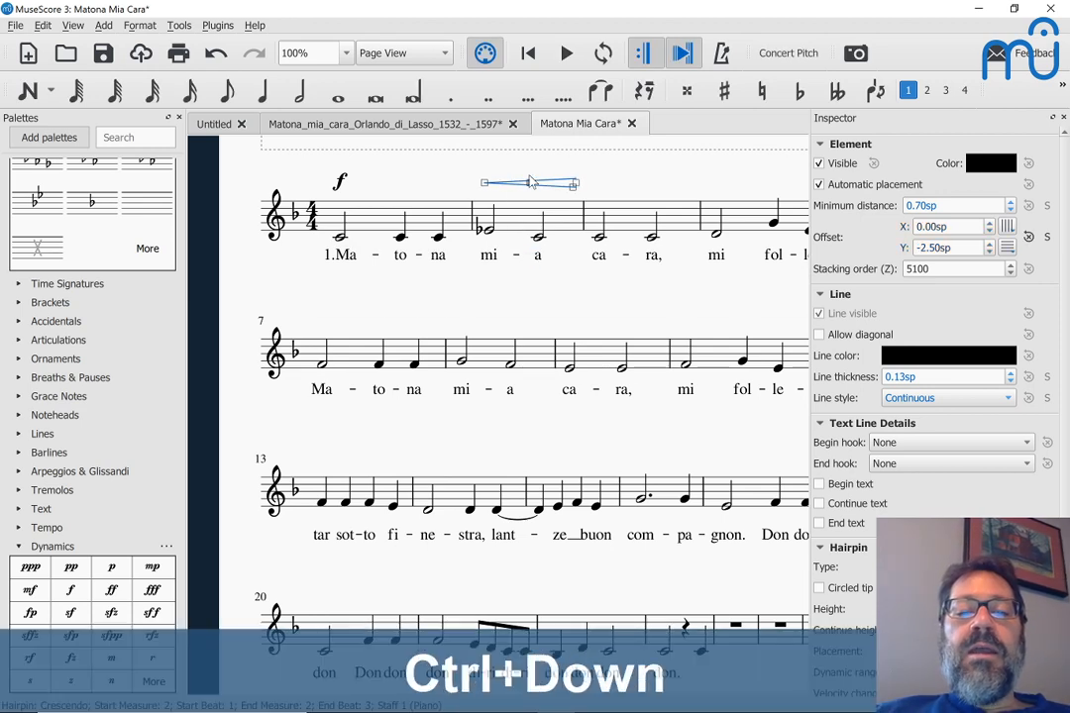
pyautogui.click(1048, 241)
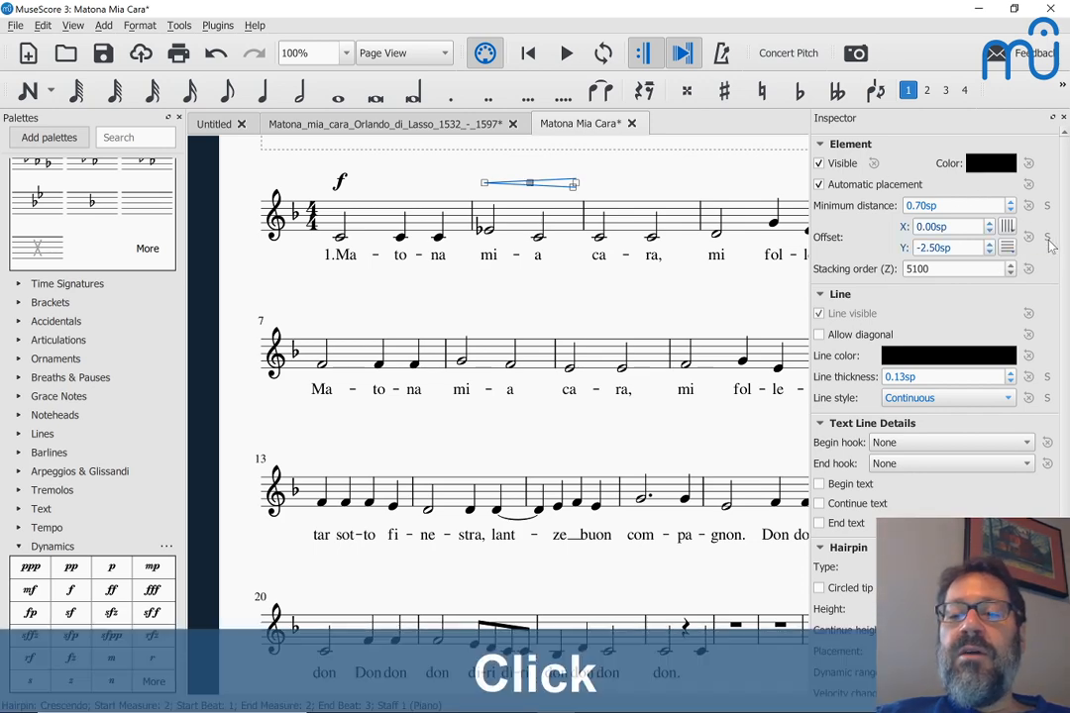
# Step: Restore the hairpin's default line thickness and collapse its line settings
pyautogui.scroll(-2, 937, 385)
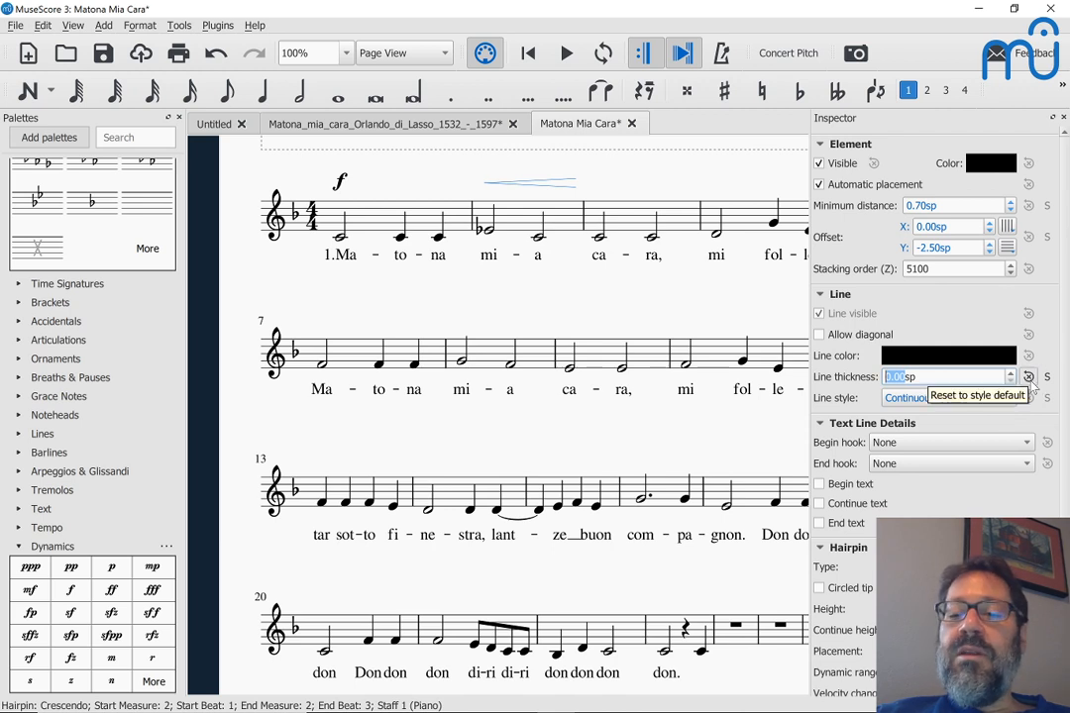
pyautogui.click(1030, 378)
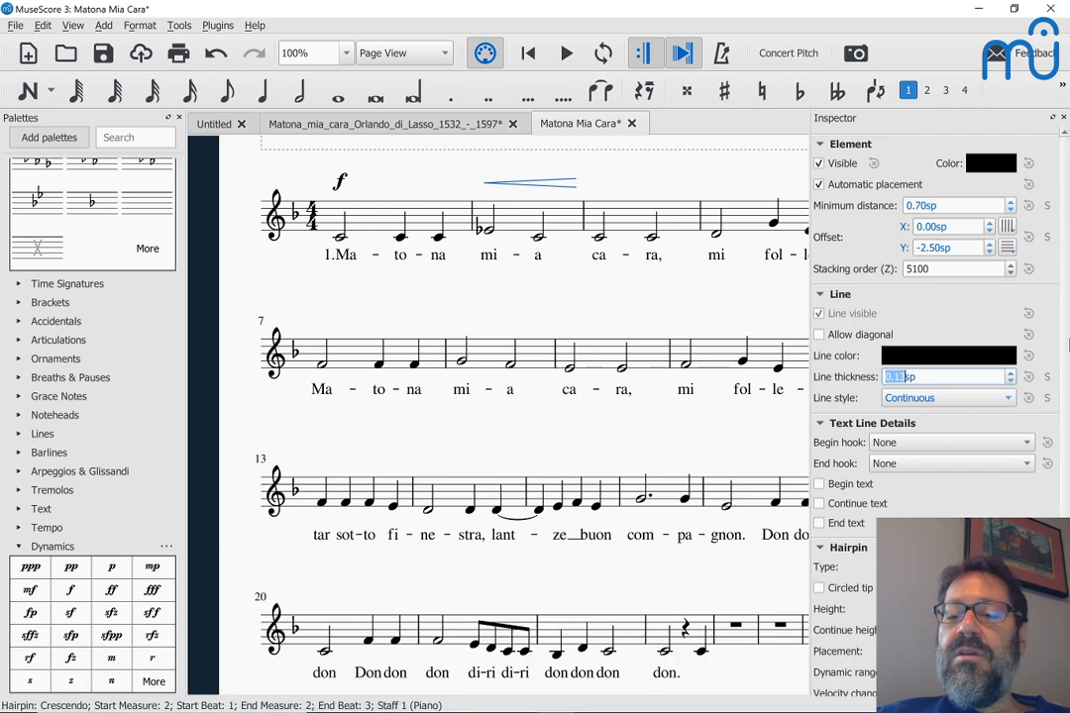
pyautogui.scroll(-2, 897, 289)
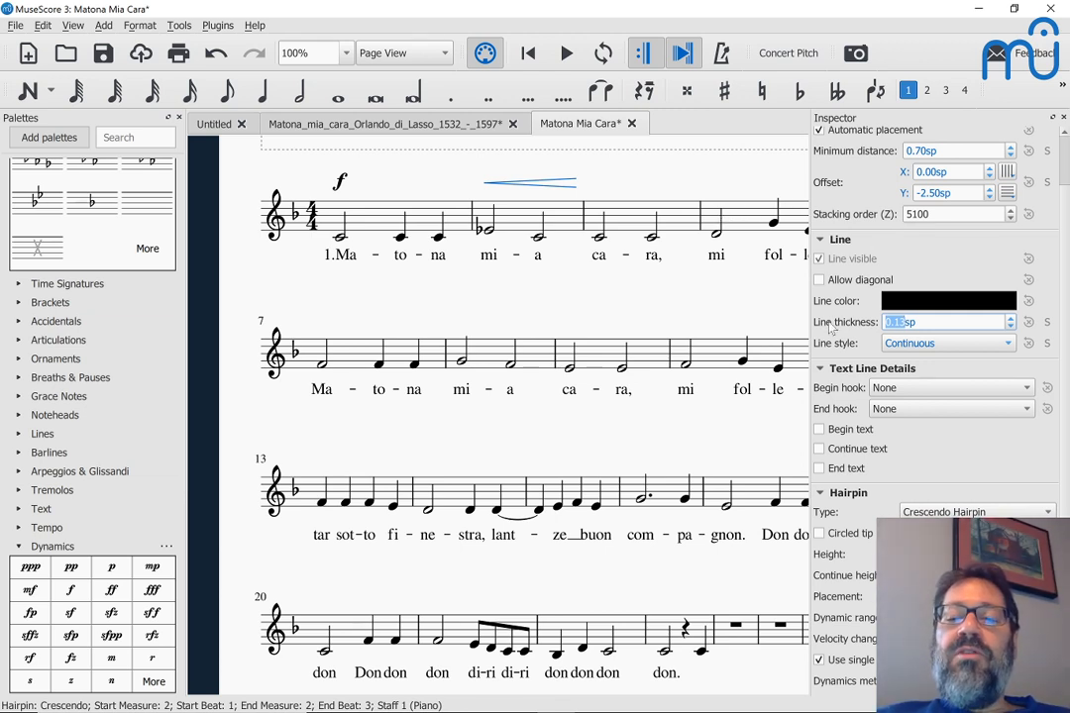
pyautogui.scroll(1, 831, 328)
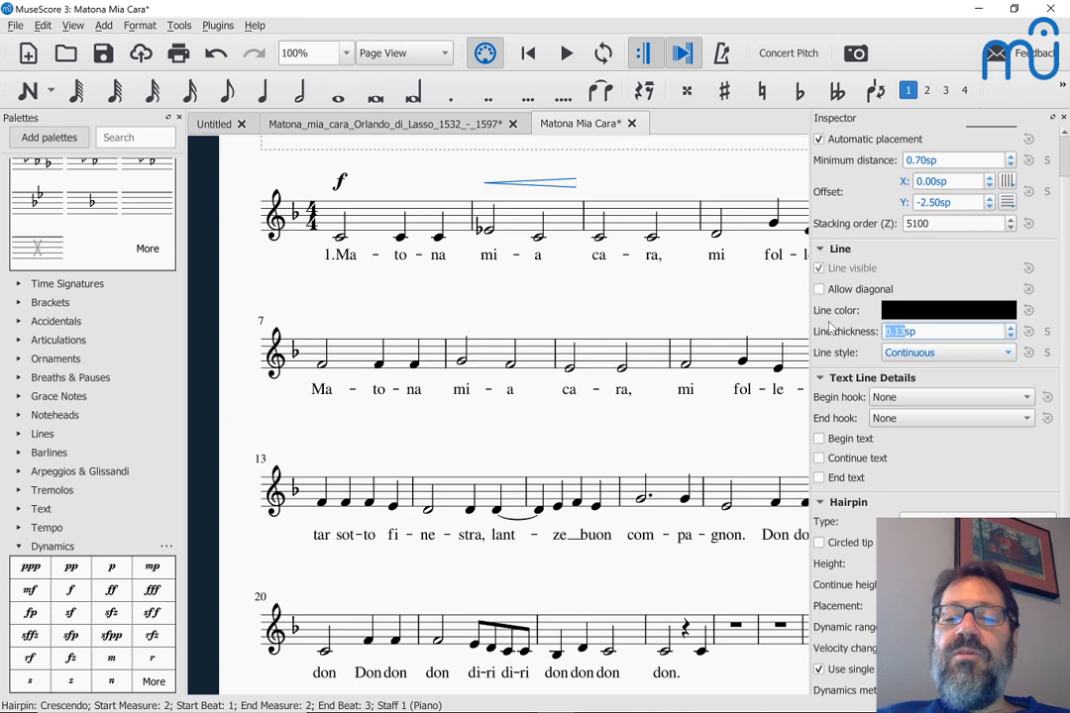
pyautogui.click(921, 260)
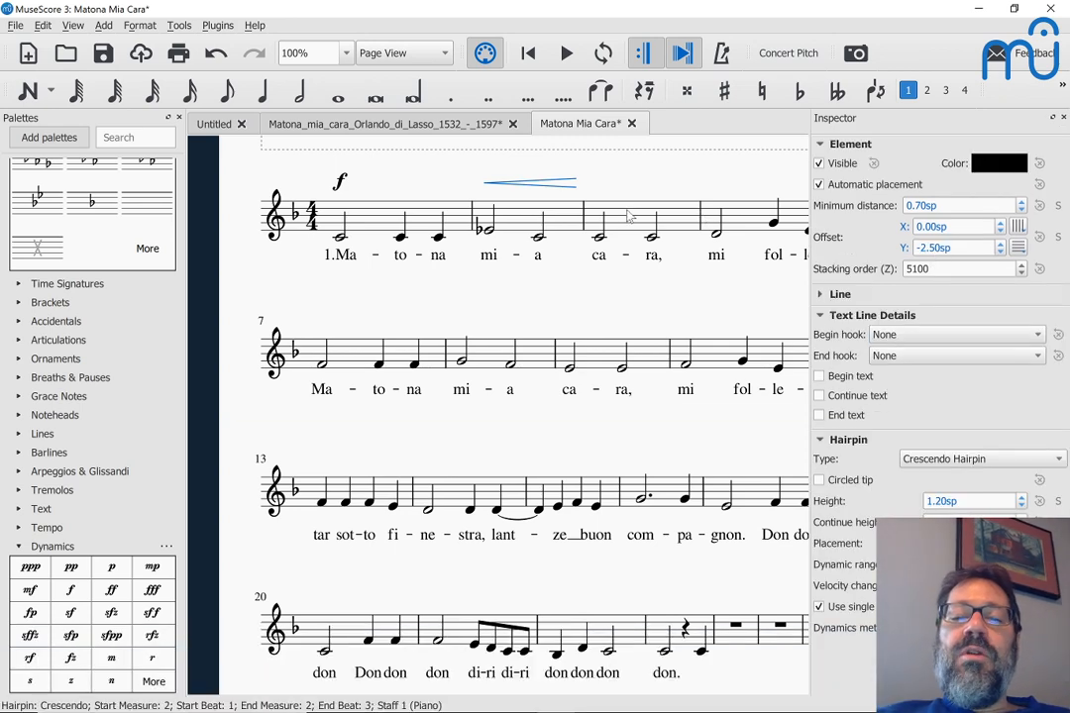
pyautogui.hscroll(5, 627, 216)
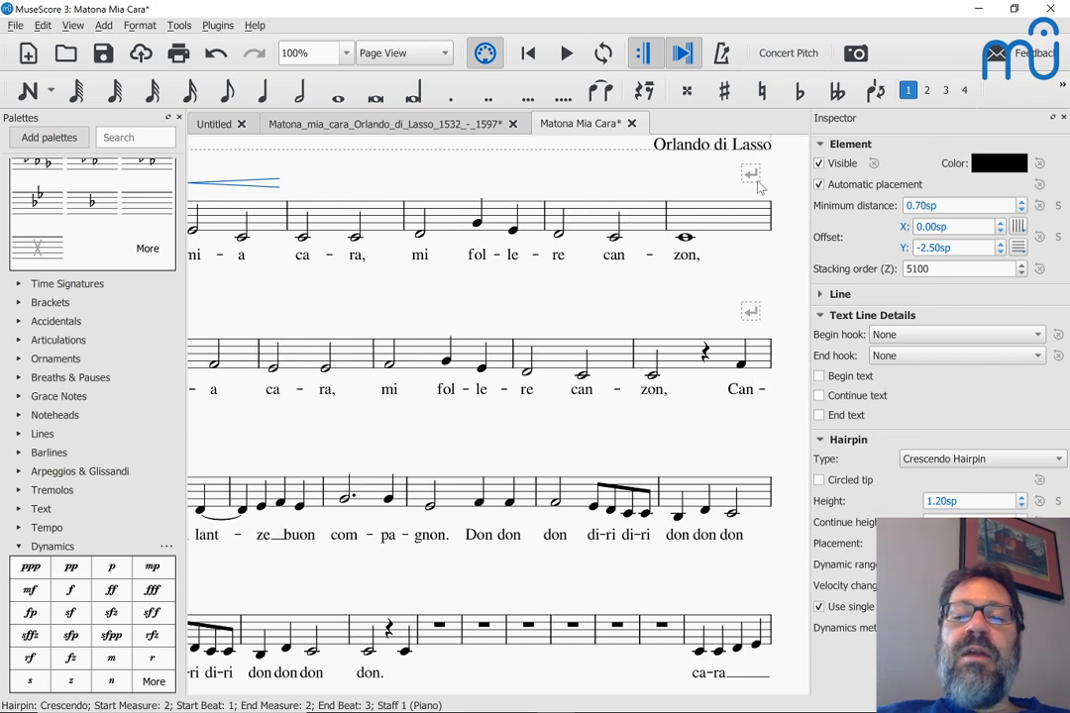
pyautogui.hscroll(-5, 414, 288)
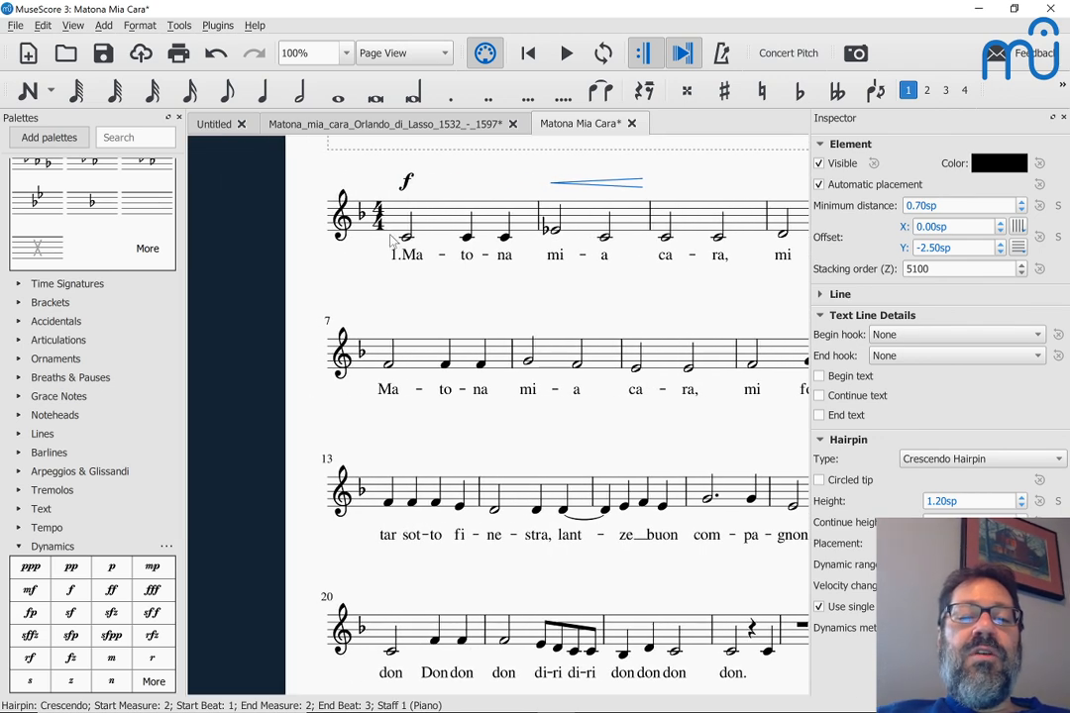
pyautogui.click(378, 213)
# Step: Check the 4/4 time signature's properties and close them without changes
pyautogui.rightClick(377, 213)
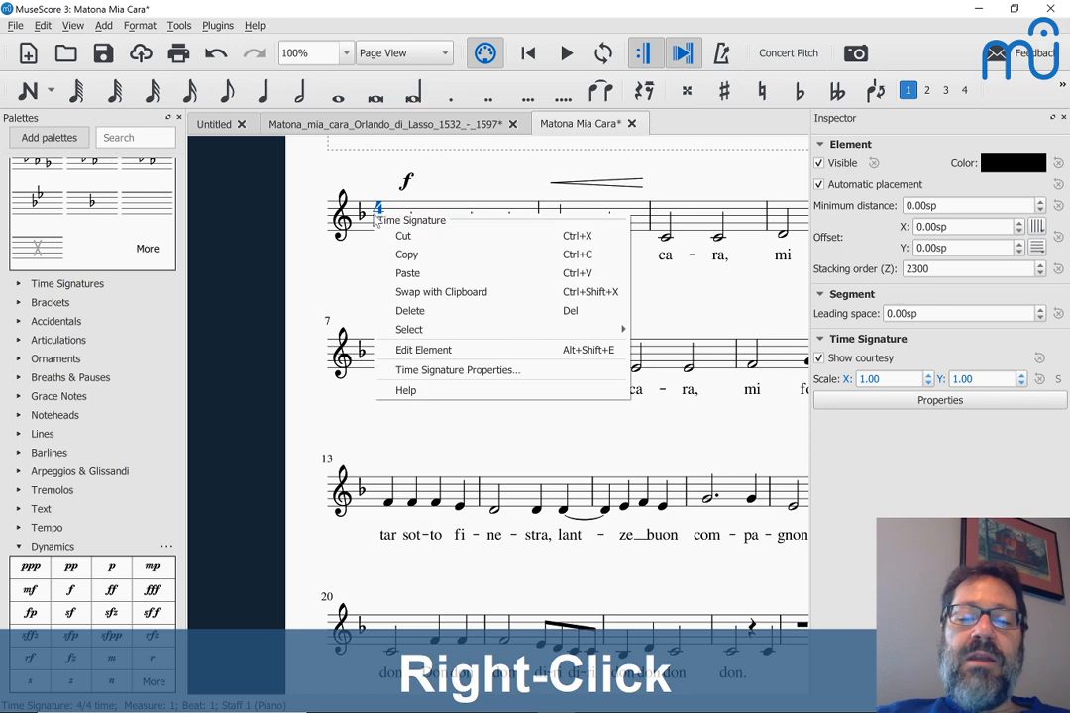
pyautogui.click(408, 372)
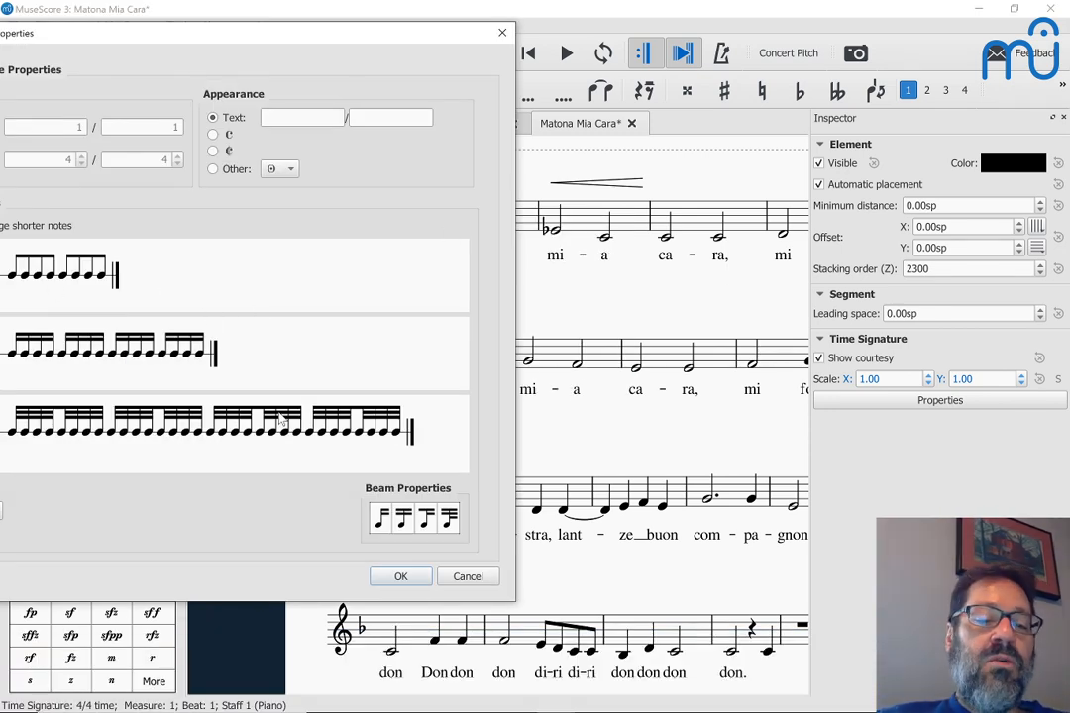
pyautogui.press('Escape')
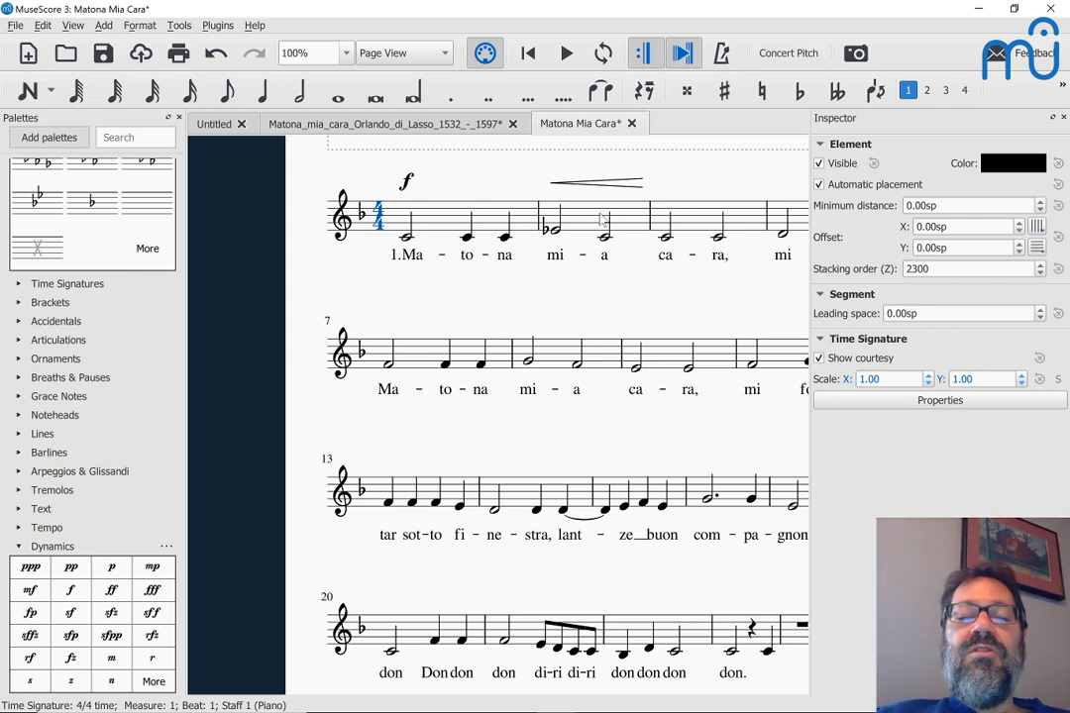
# Step: Delete the crescendo hairpin over measure 2
pyautogui.click(584, 184)
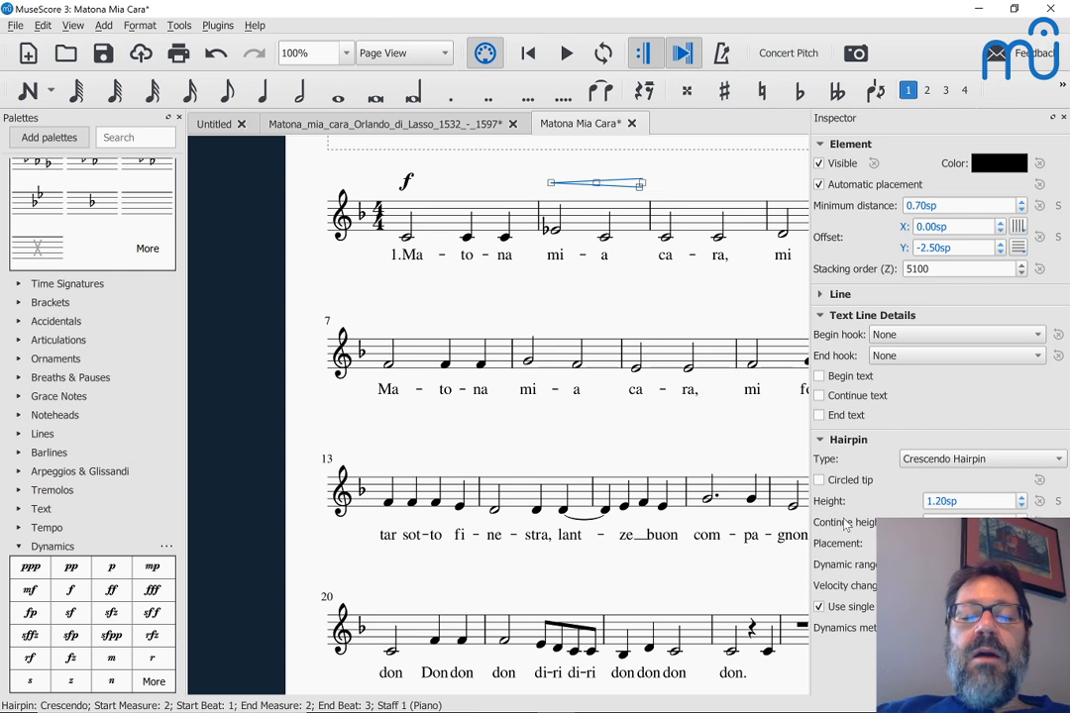
pyautogui.press('Escape')
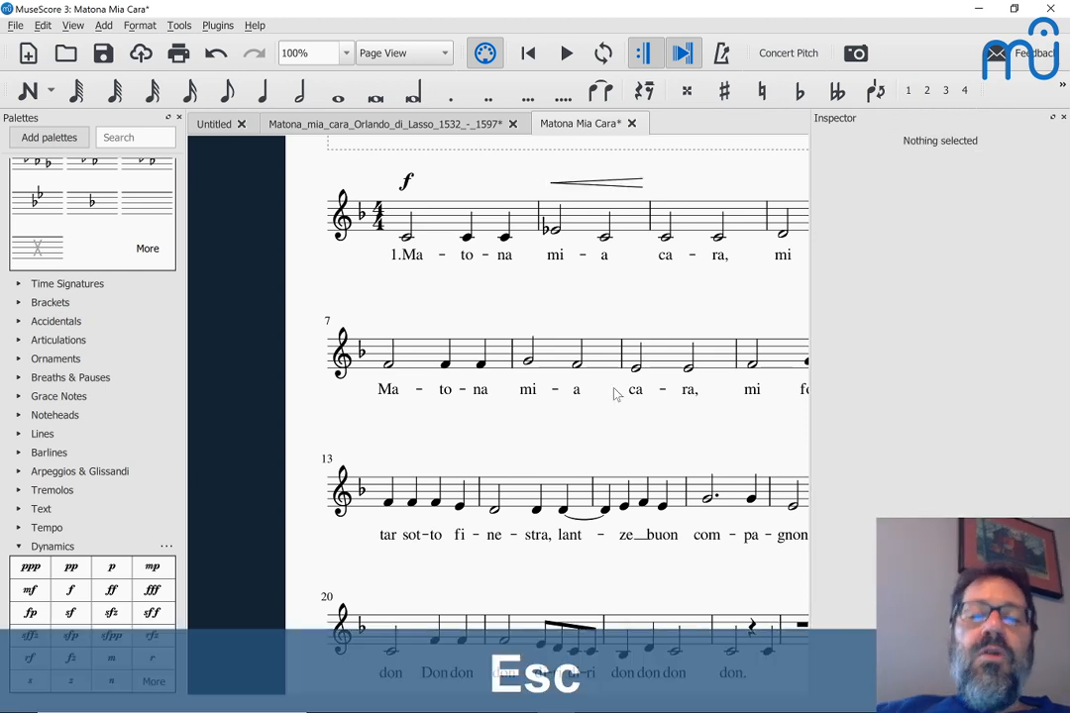
pyautogui.click(593, 184)
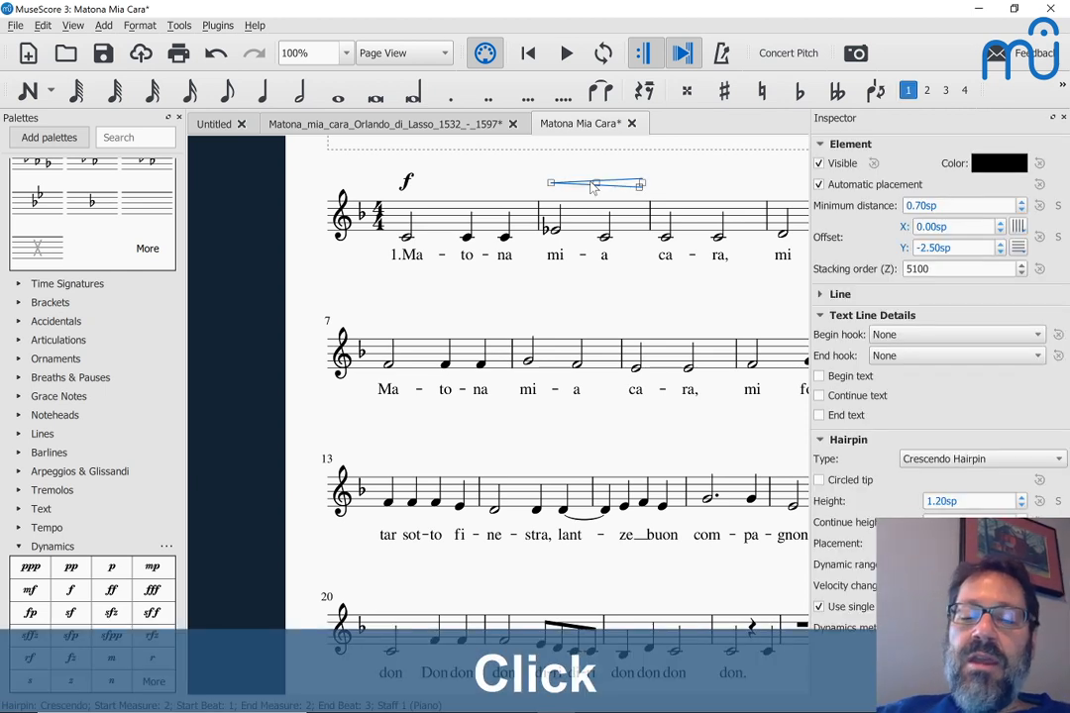
pyautogui.press('Delete')
# Step: Save the score as Matona_Mia_Cara.mscz into the project subfolder under Scores
pyautogui.hotkey('ctrl', 's')
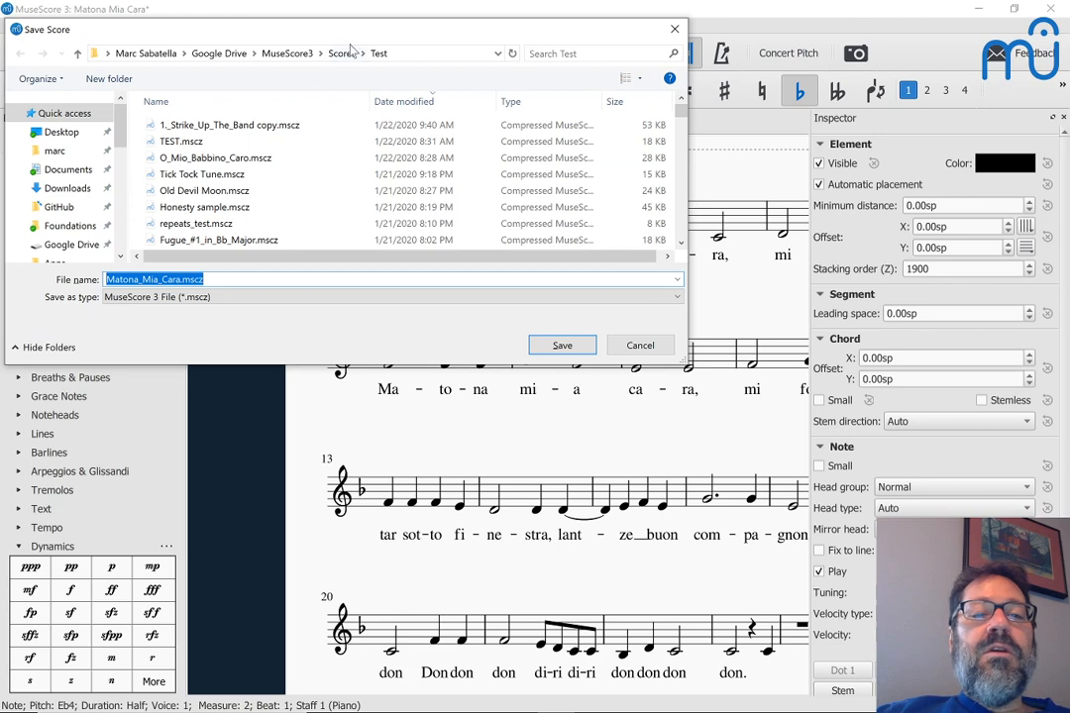
pyautogui.click(344, 54)
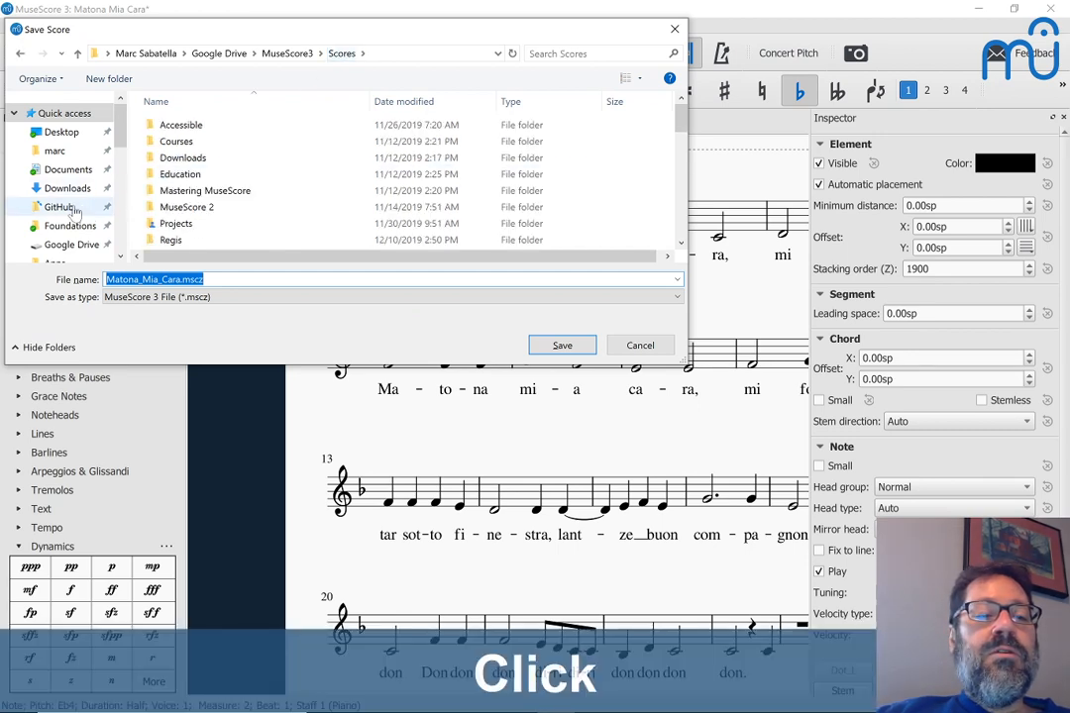
pyautogui.scroll(-1, 55, 208)
pyautogui.click(83, 236)
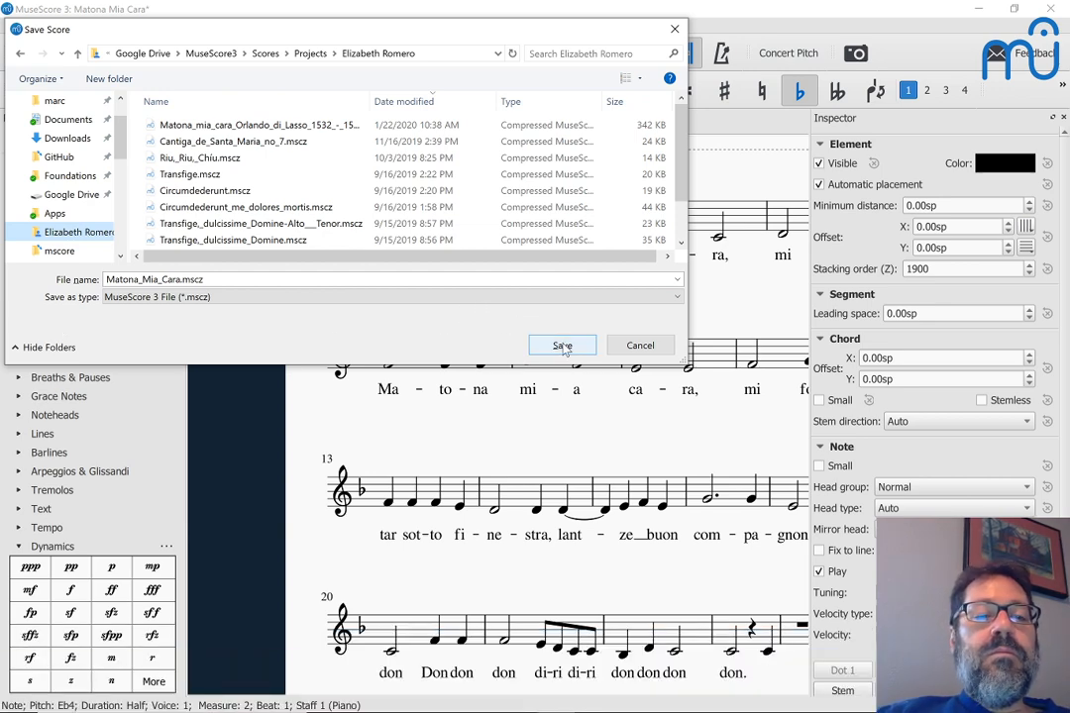
pyautogui.click(562, 346)
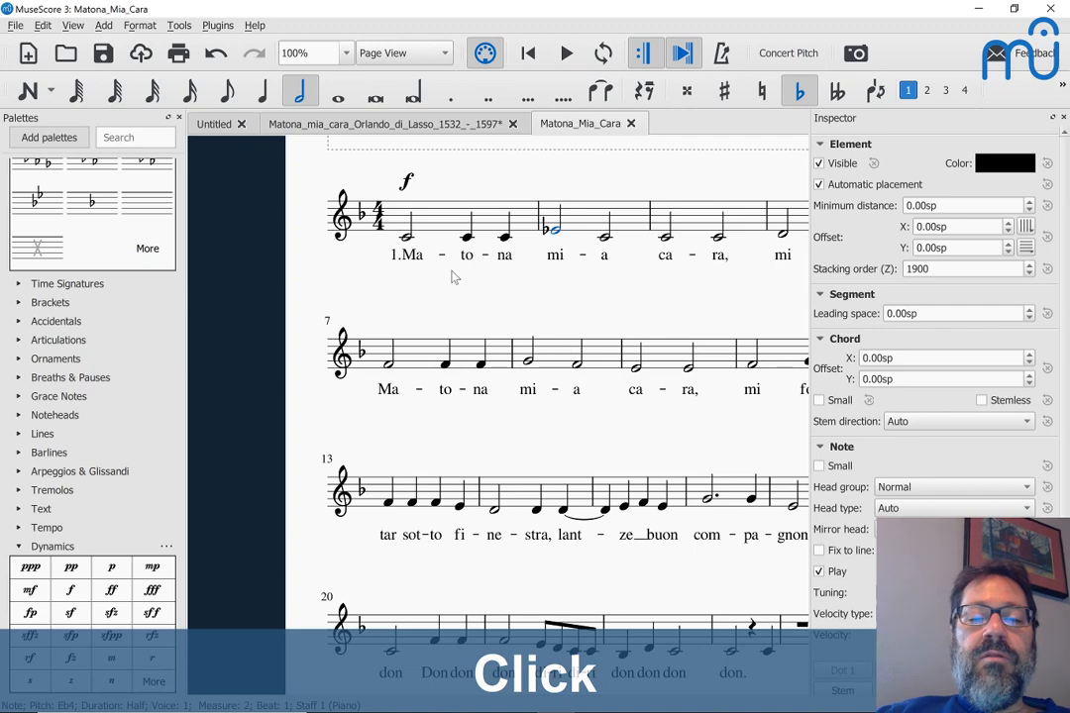
# Step: Select the first di-ri eighth note in measure 21, then bring up Matona.pdf for comparison
pyautogui.scroll(-3, 452, 277)
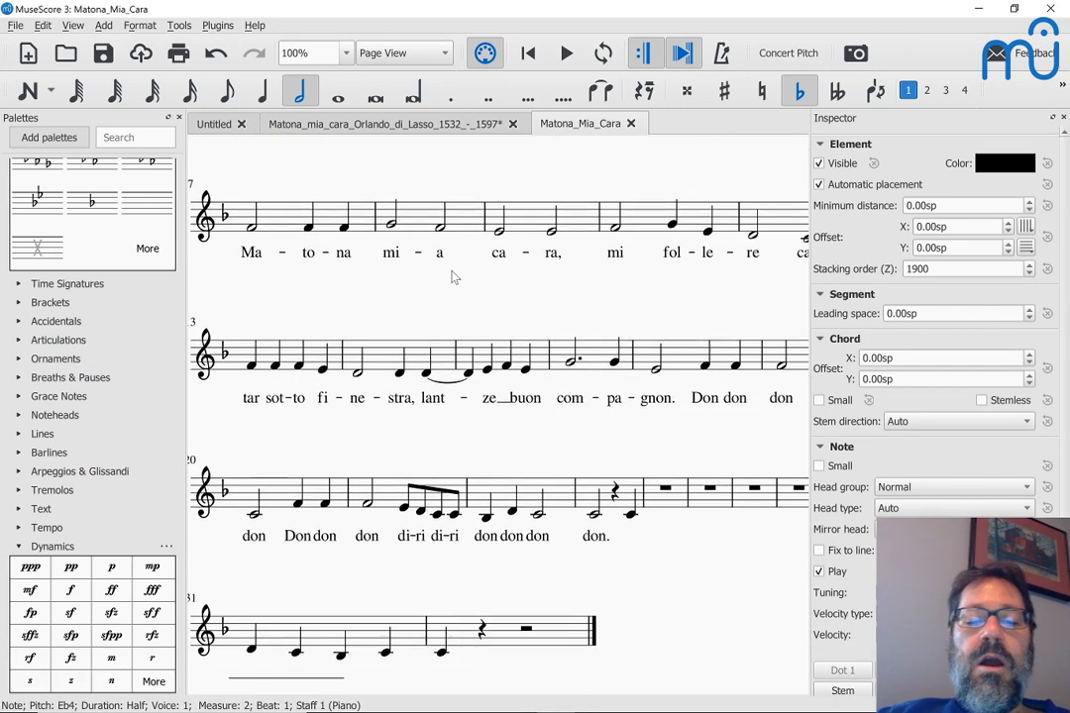
pyautogui.scroll(-1, 452, 277)
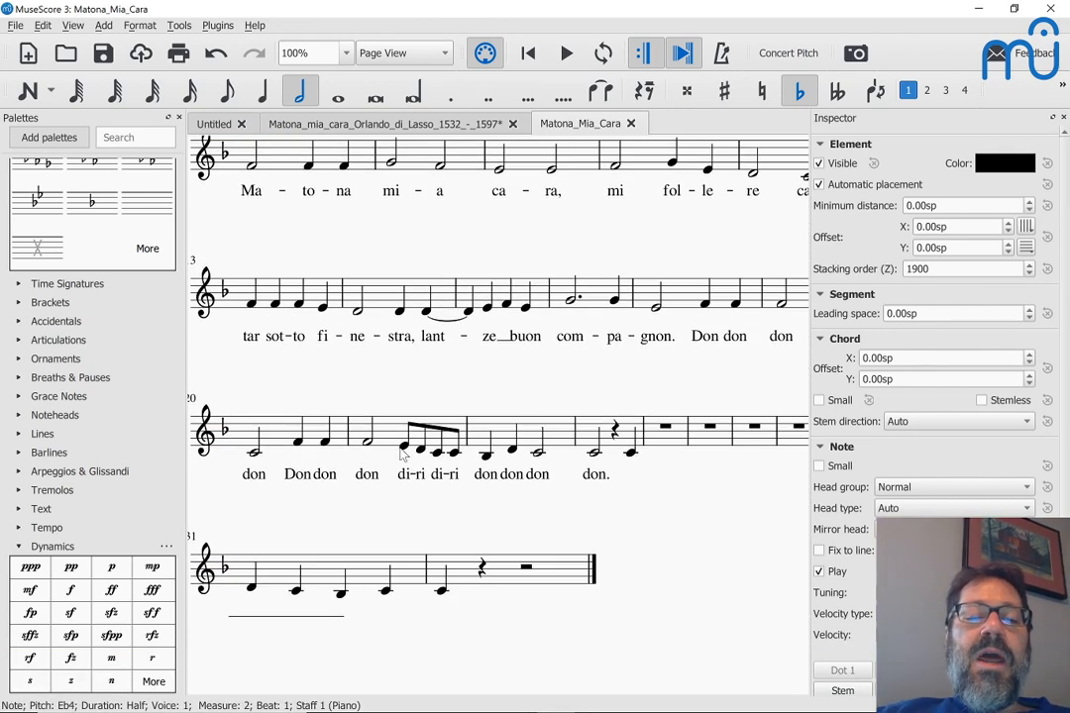
pyautogui.click(403, 448)
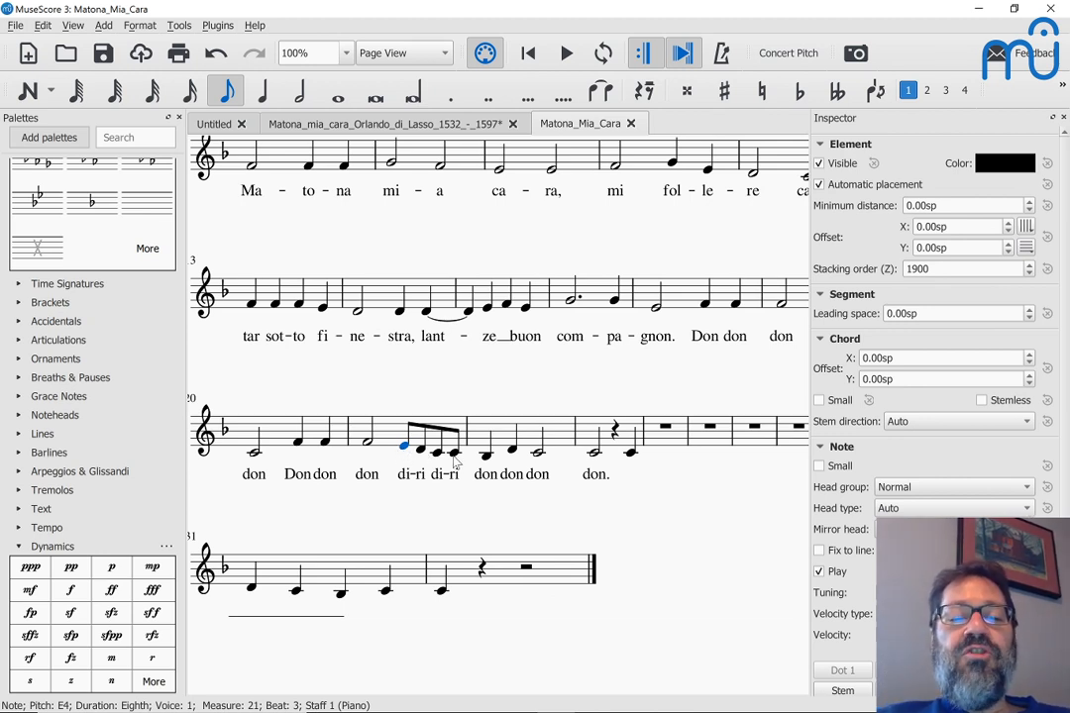
pyautogui.hotkey('alt', 'Tab')
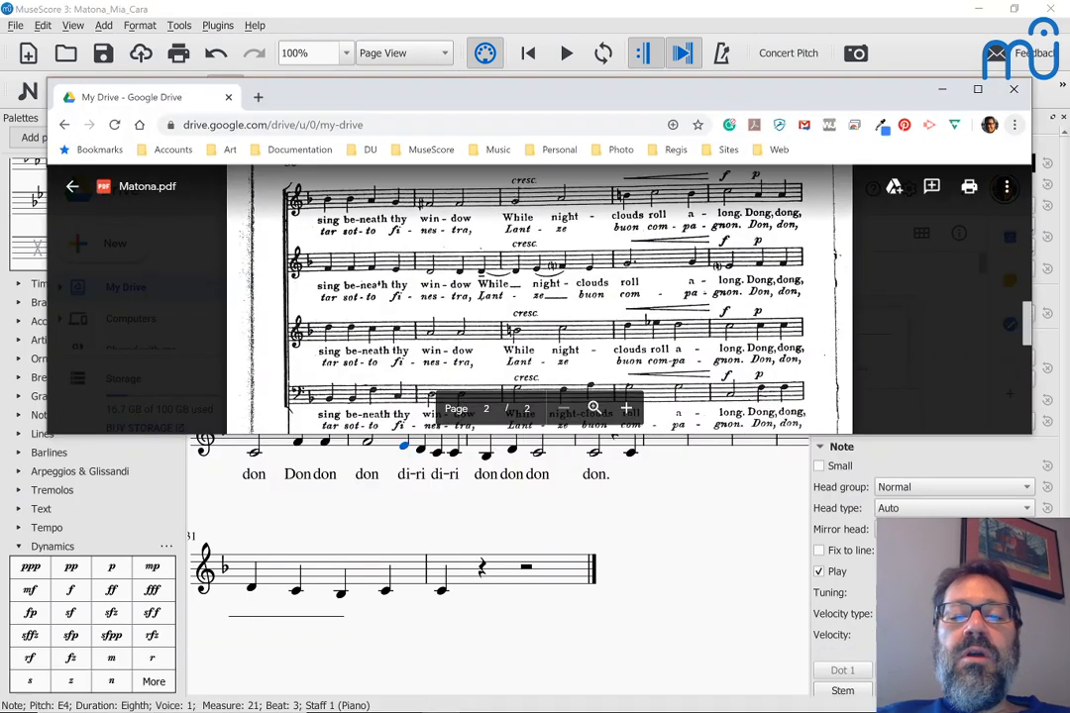
# Step: Scroll Matona.pdf to the page 2 don, di-ri passage, then return to MuseScore
pyautogui.scroll(-2, 540, 297)
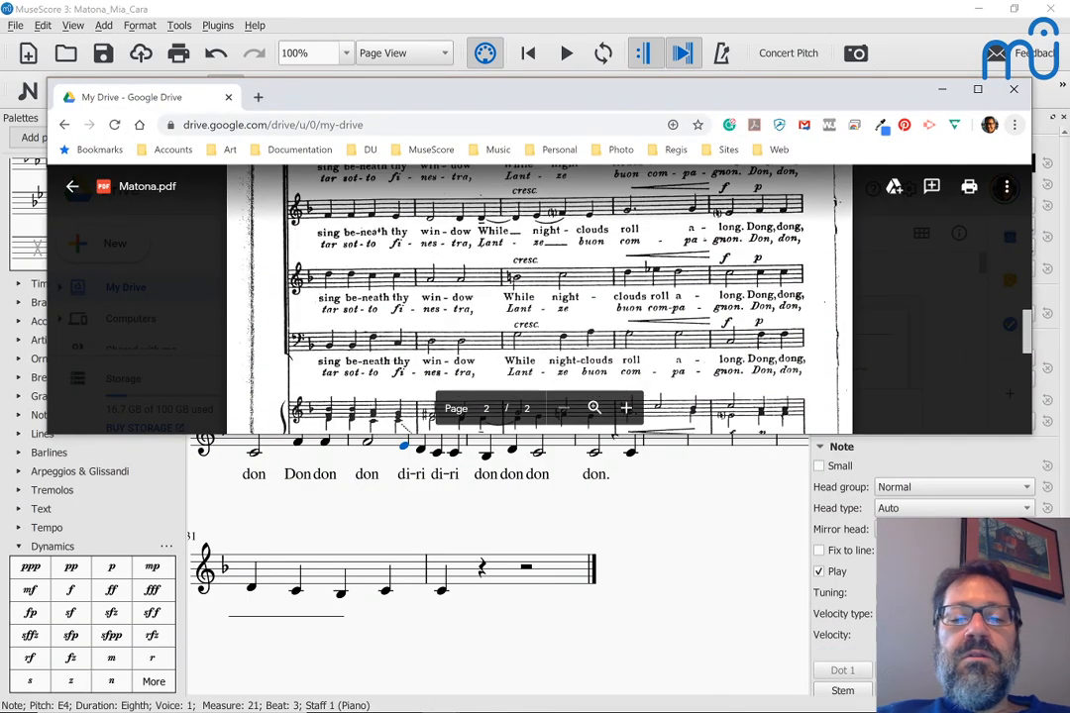
pyautogui.scroll(-5, 540, 298)
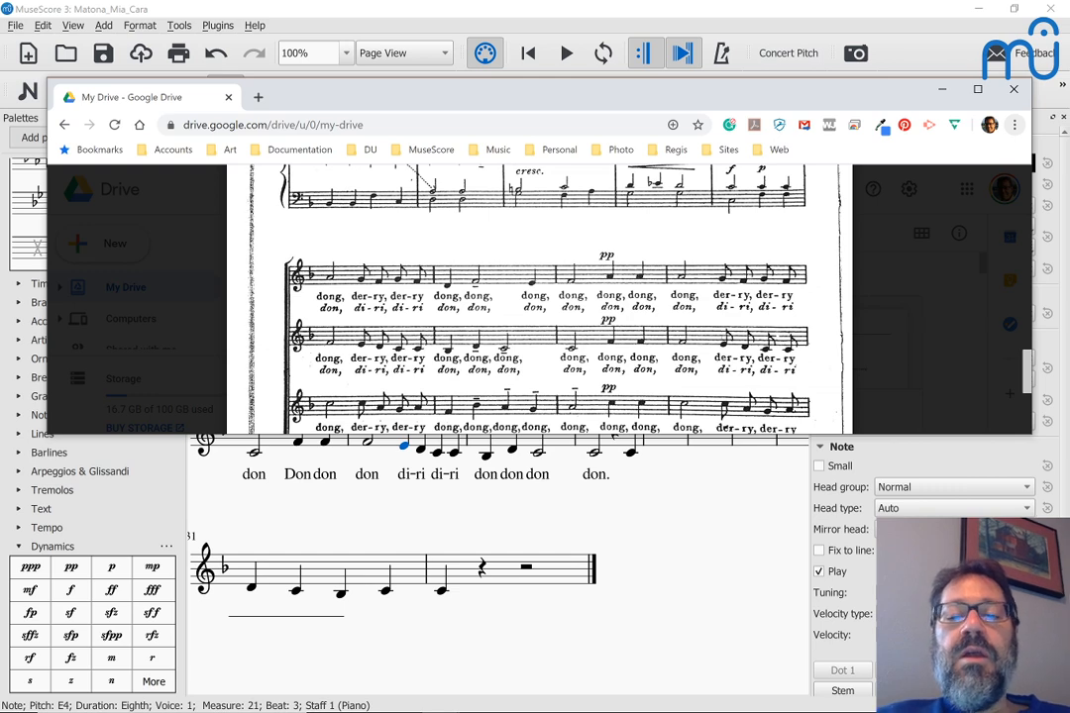
pyautogui.hotkey('alt', 'Tab')
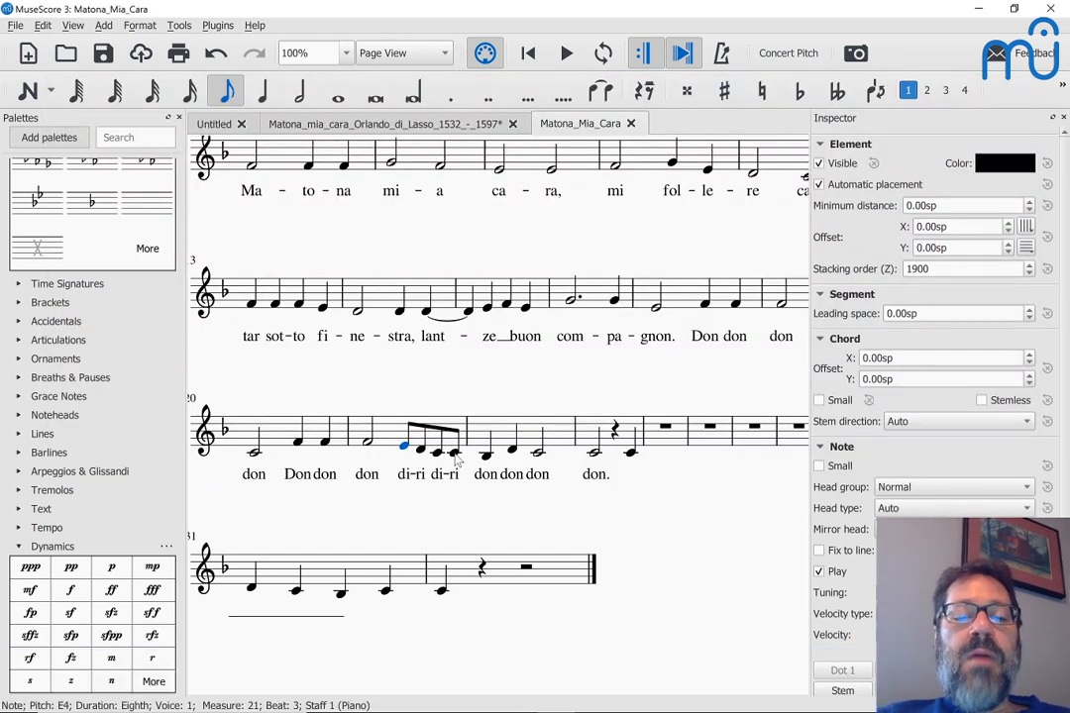
# Step: Apply No beam to measure 21's di-ri eighths from Beam Properties, then undo it so they stay beamed
pyautogui.keyDown('shift'); pyautogui.click(454, 454); pyautogui.keyUp('shift')
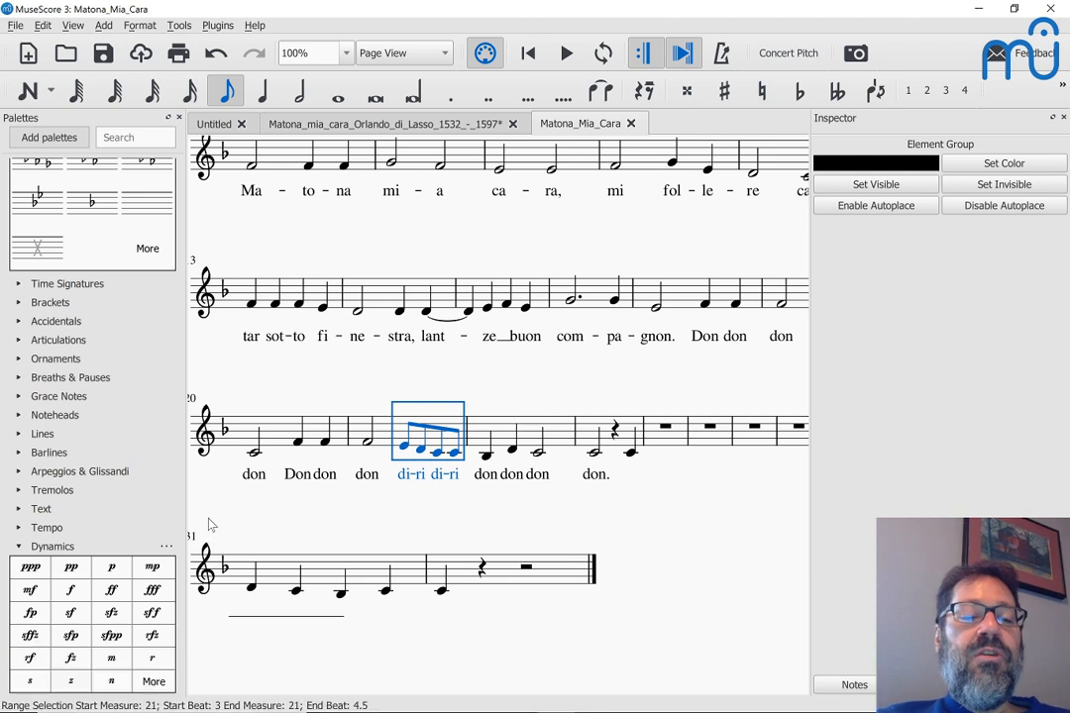
pyautogui.scroll(-2, 84, 520)
pyautogui.scroll(-1, 83, 520)
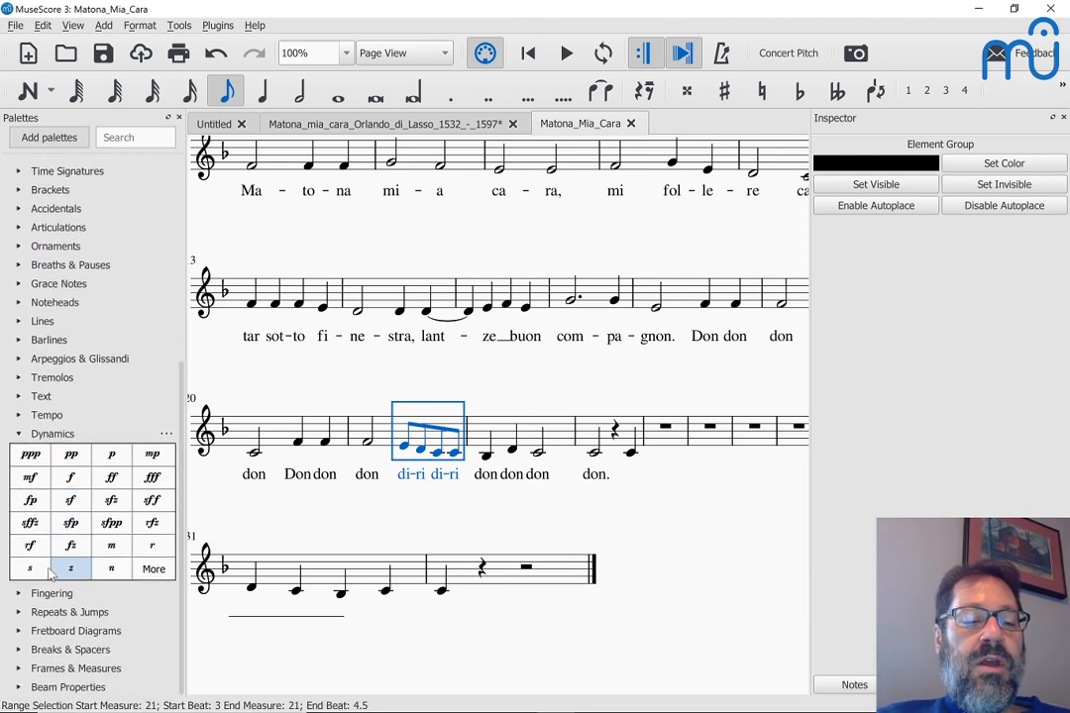
pyautogui.click(17, 690)
pyautogui.scroll(-2, 33, 583)
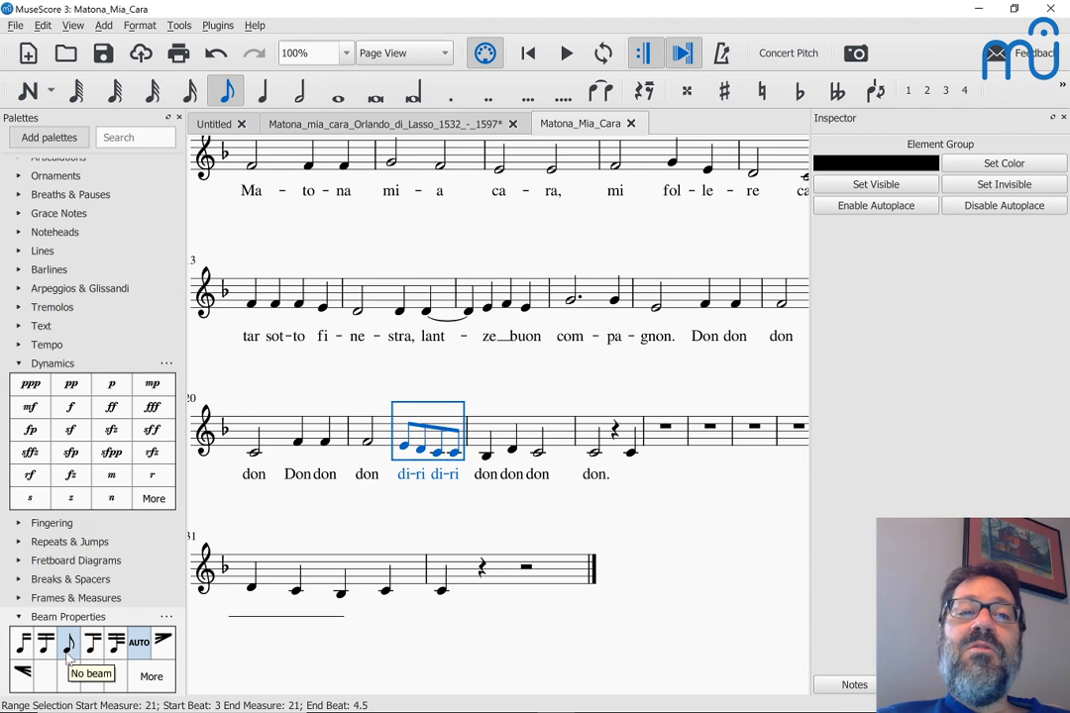
pyautogui.click(67, 649)
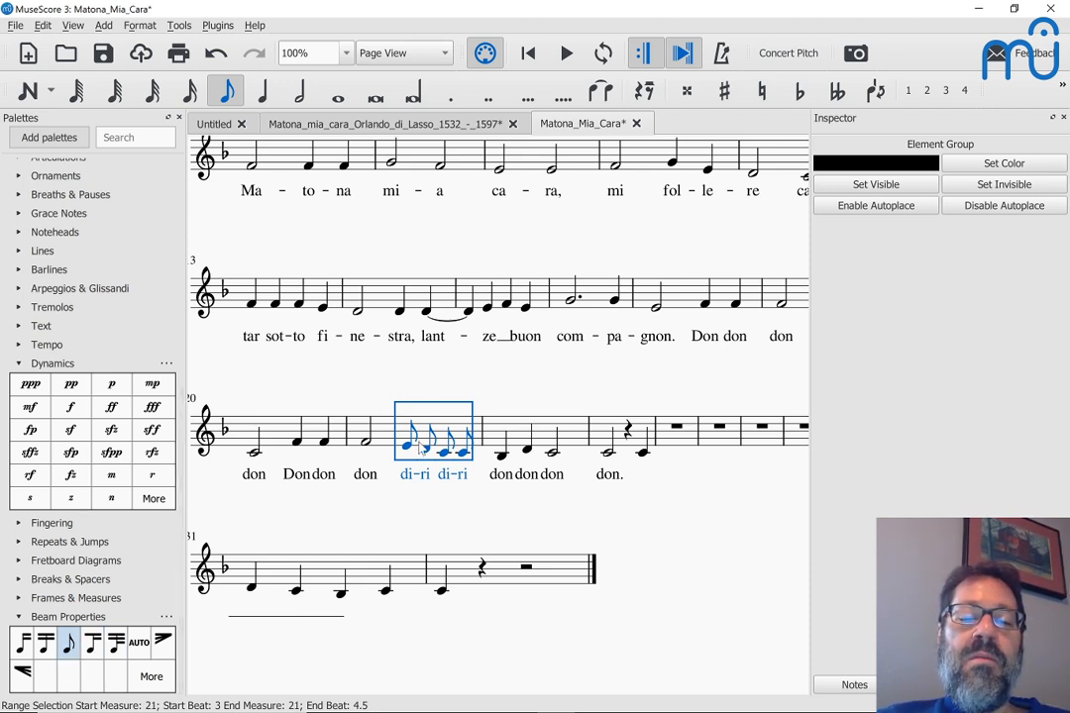
pyautogui.hotkey('ctrl', 'z')
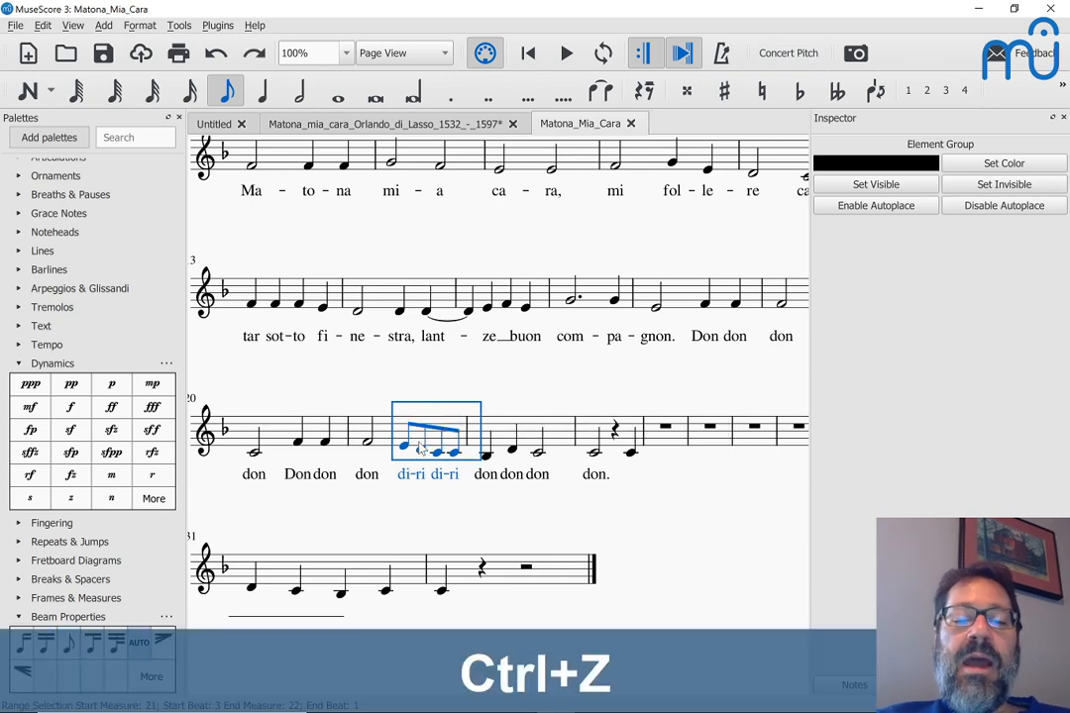
pyautogui.scroll(2, 420, 448)
pyautogui.scroll(3, 256, 338)
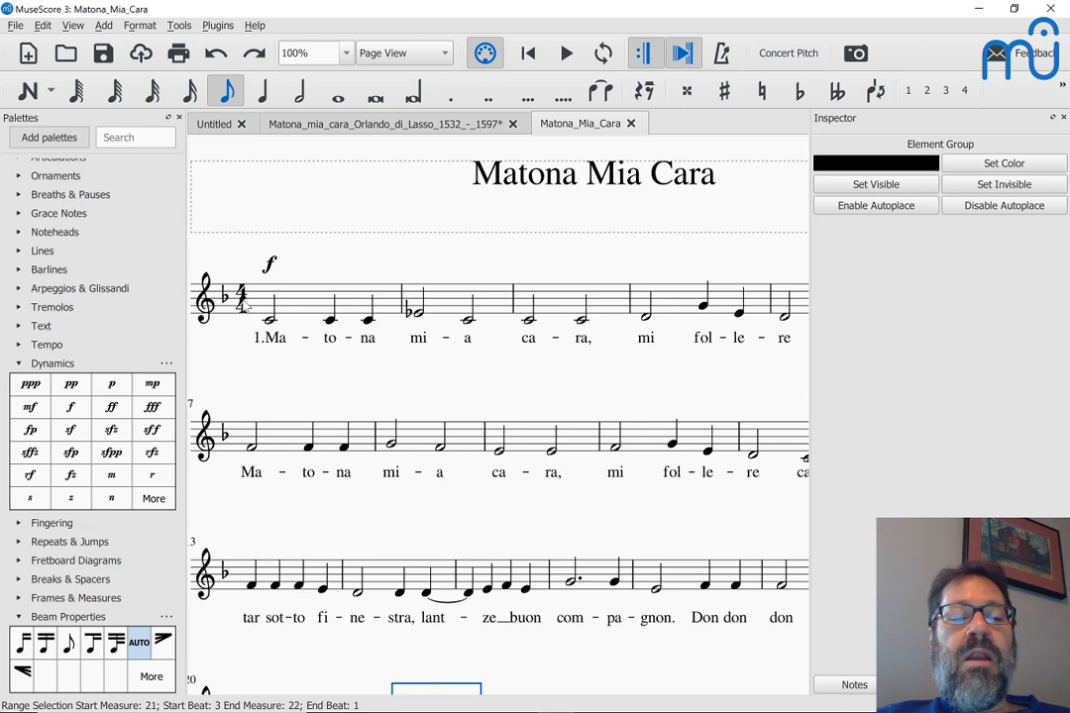
pyautogui.scroll(-5, 243, 307)
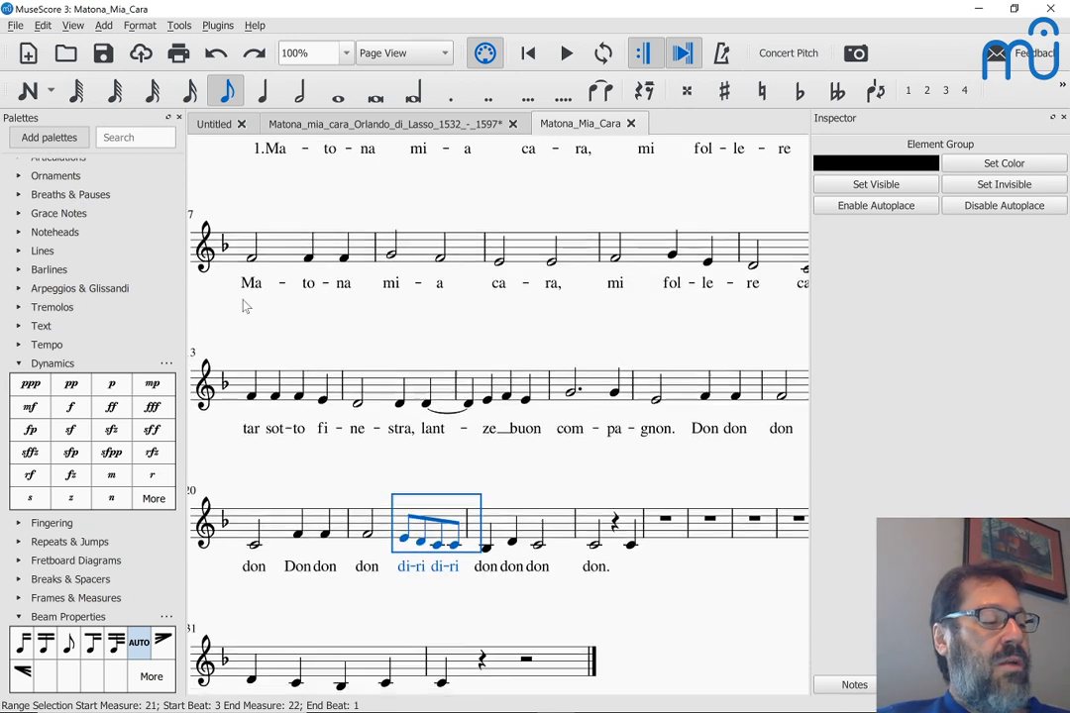
pyautogui.scroll(5, 246, 297)
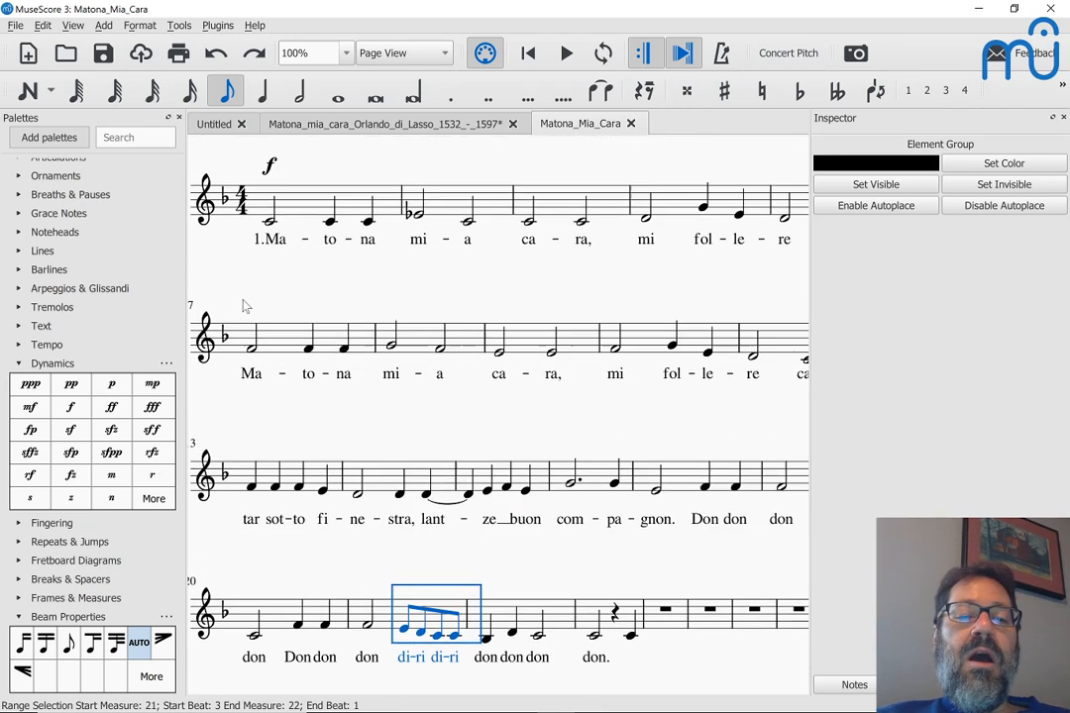
# Step: Open Time Signature Properties for the 4/4 time signature
pyautogui.rightClick(249, 220)
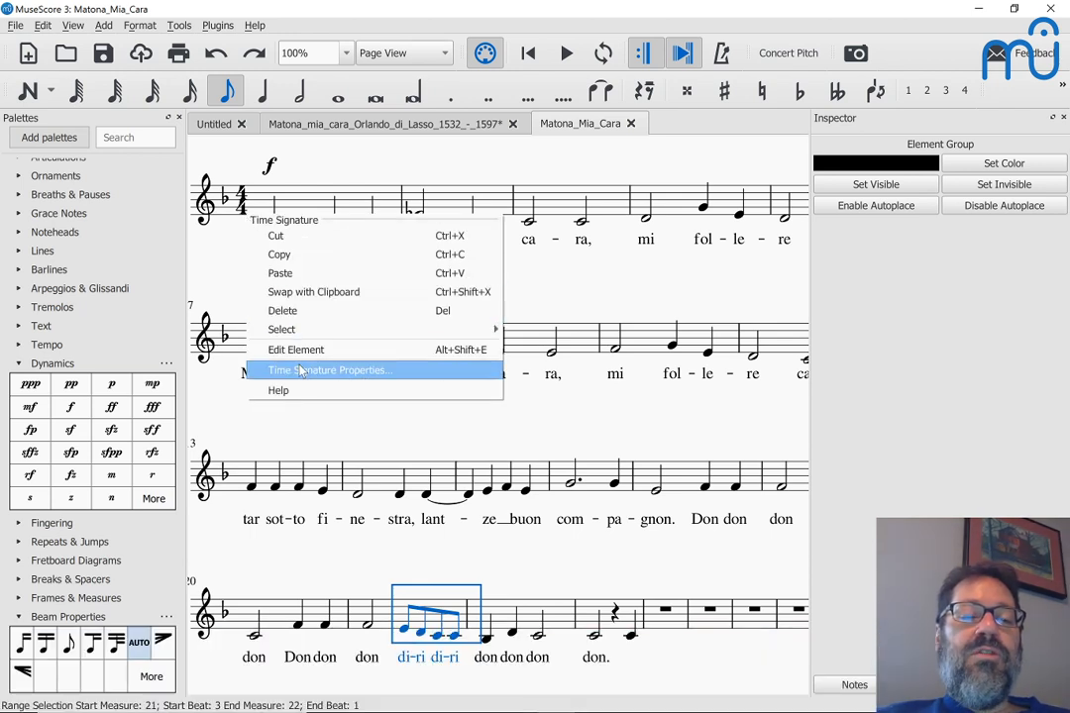
pyautogui.click(241, 202)
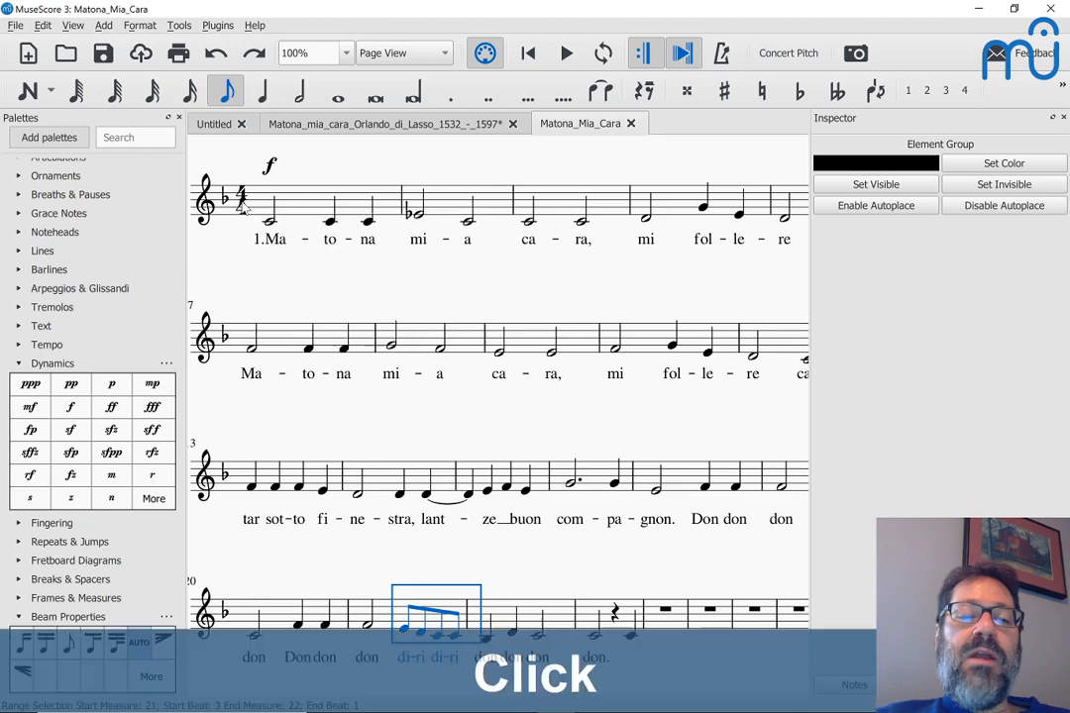
pyautogui.click(241, 202)
pyautogui.click(869, 401)
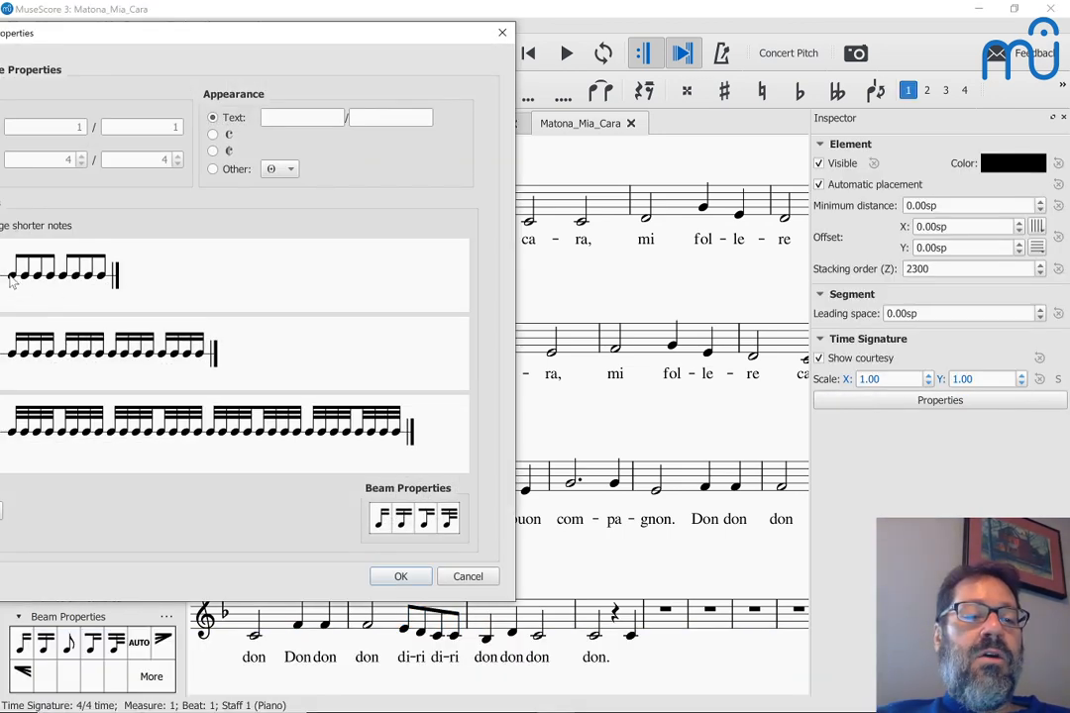
pyautogui.click(12, 282)
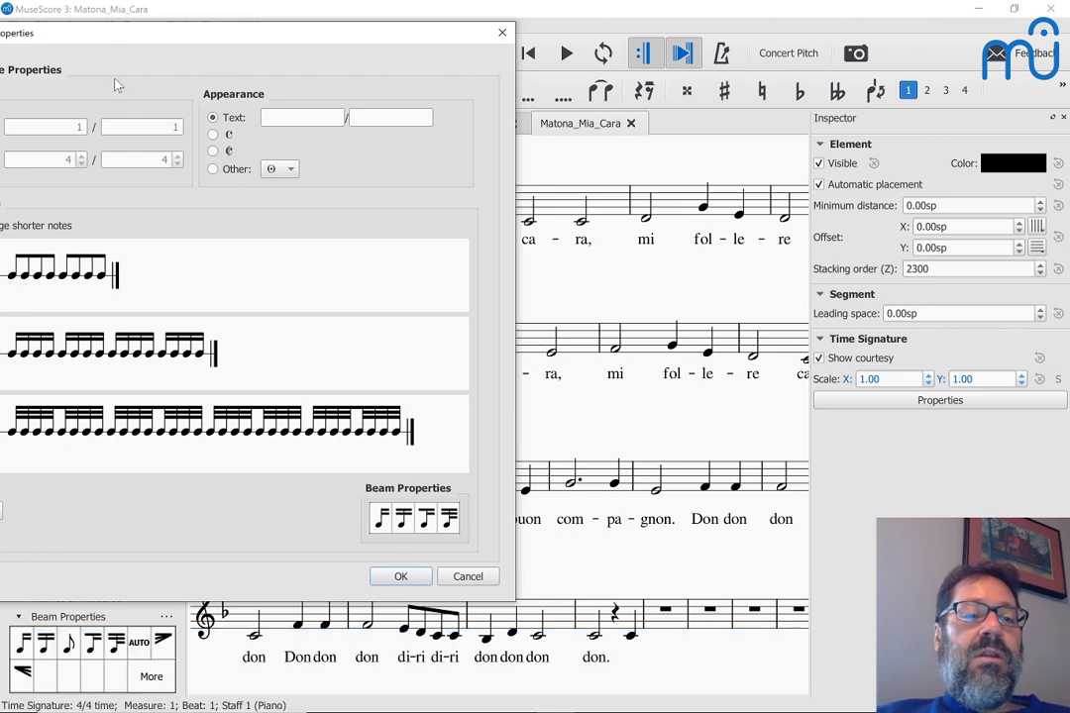
pyautogui.moveTo(114, 38); pyautogui.dragTo(251, 44)
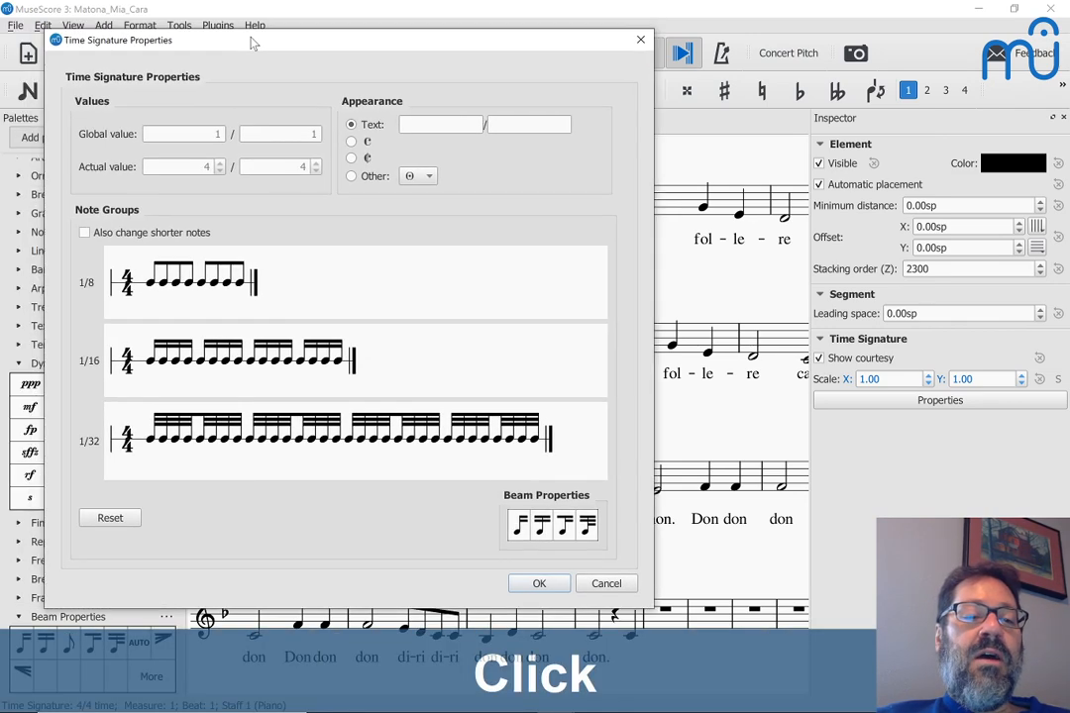
# Step: Break the beams in the 1/8 note group, leaving only the final two eighths joined
pyautogui.click(166, 288)
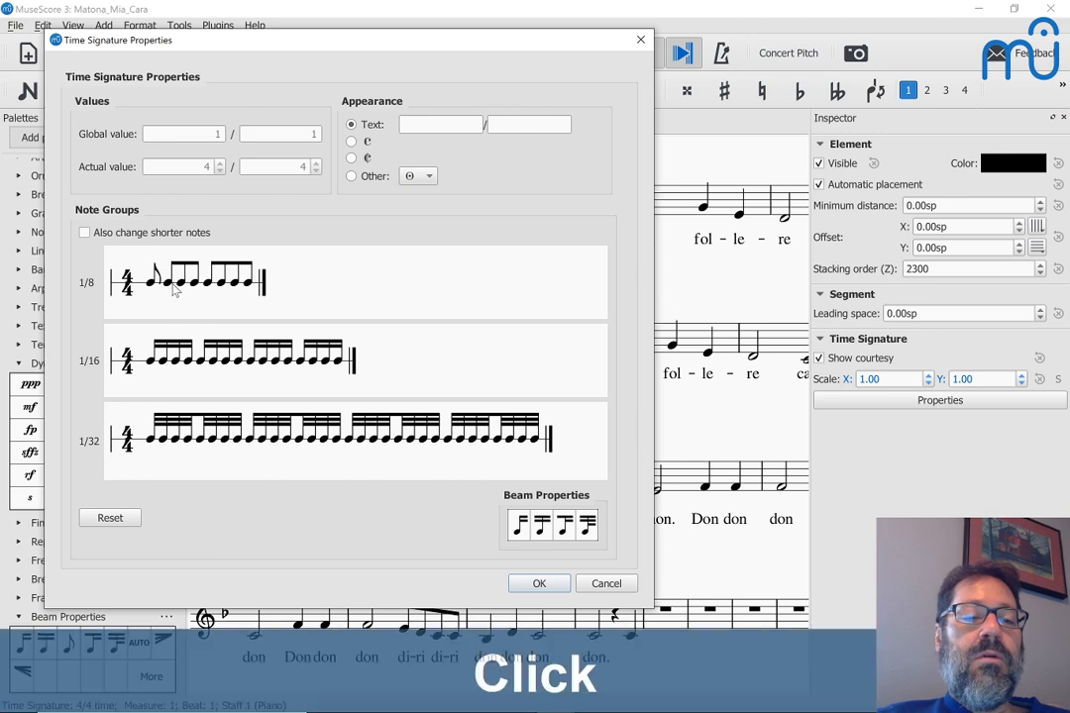
pyautogui.click(168, 285)
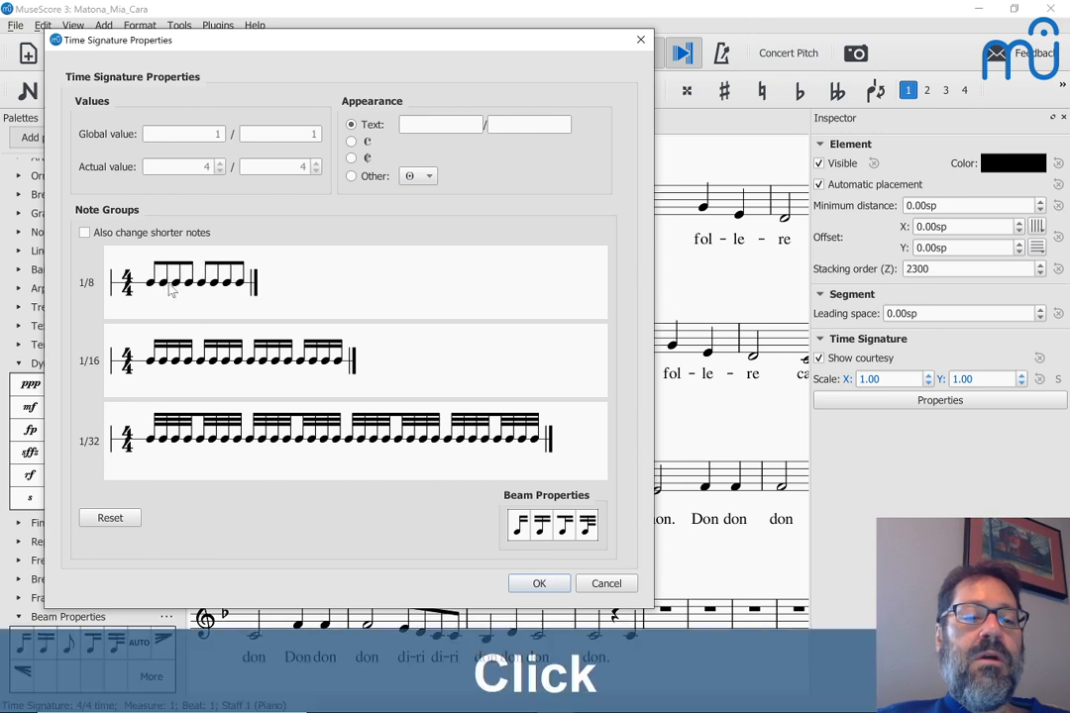
pyautogui.click(160, 285)
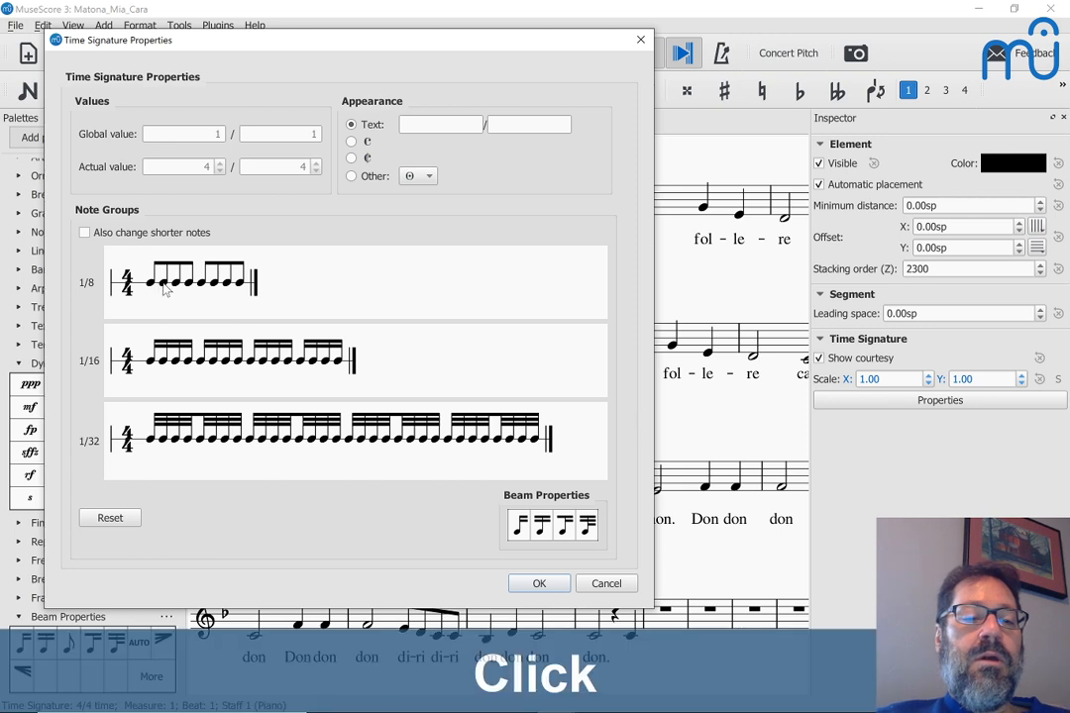
pyautogui.click(167, 286)
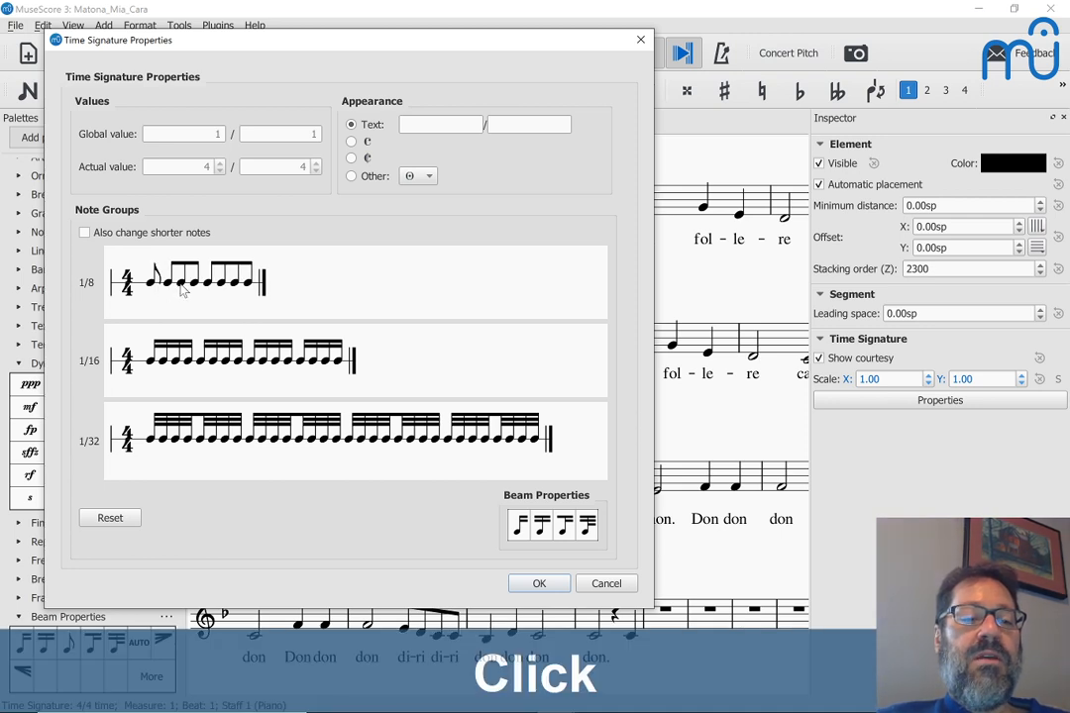
pyautogui.click(181, 286)
pyautogui.click(199, 289)
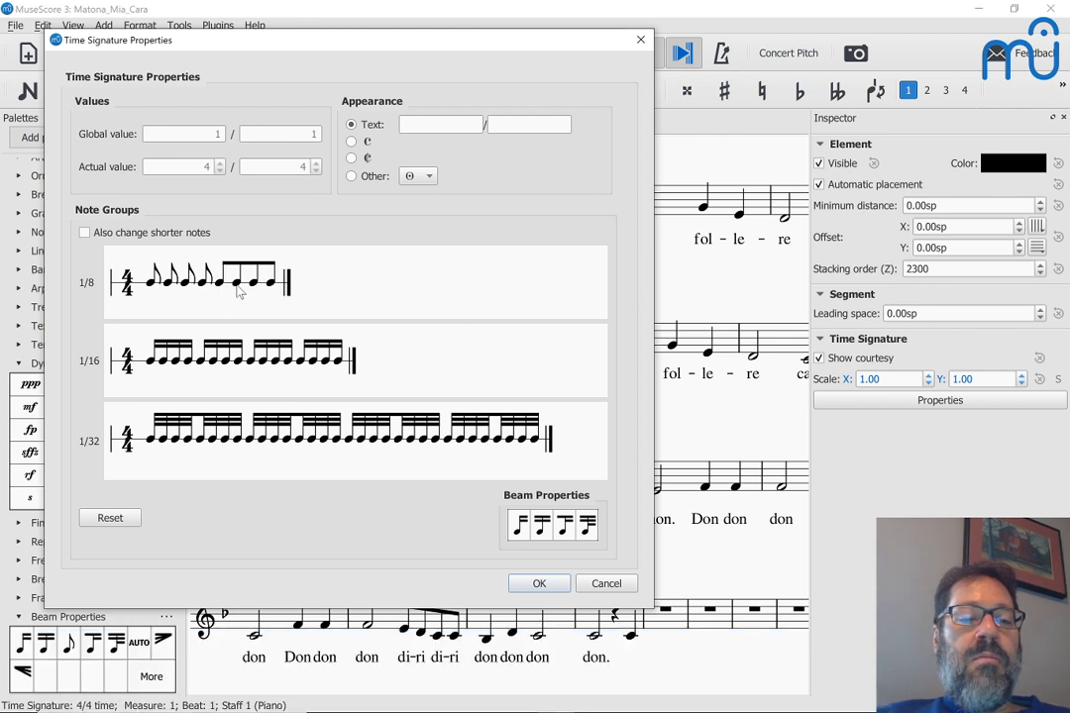
pyautogui.click(238, 288)
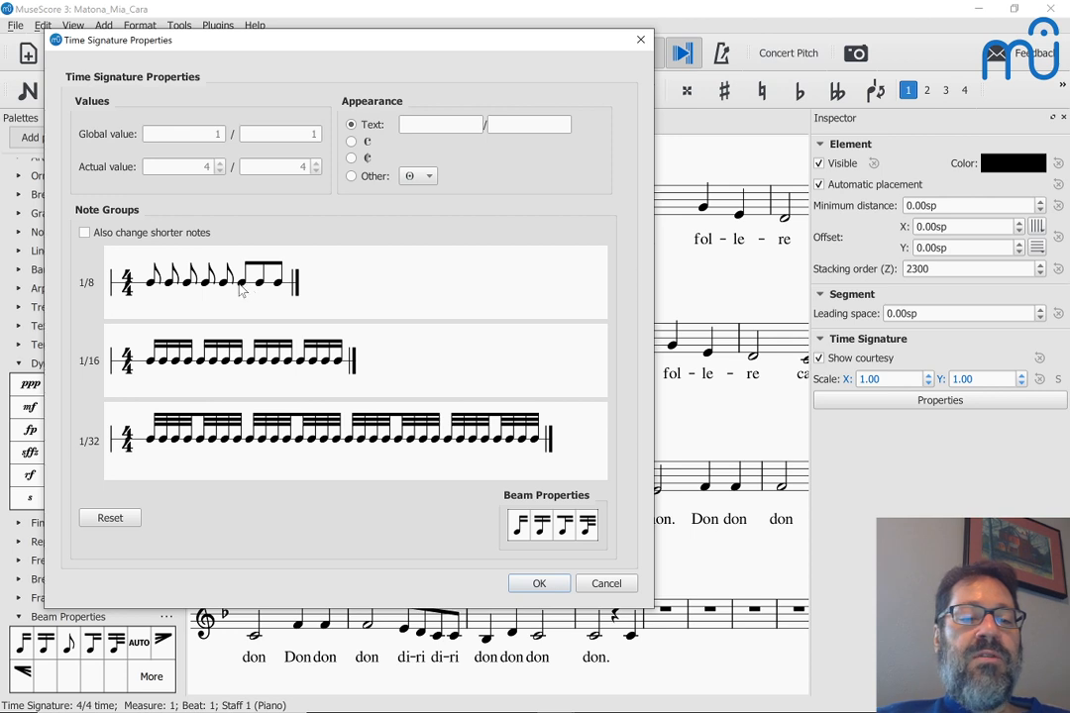
pyautogui.click(260, 285)
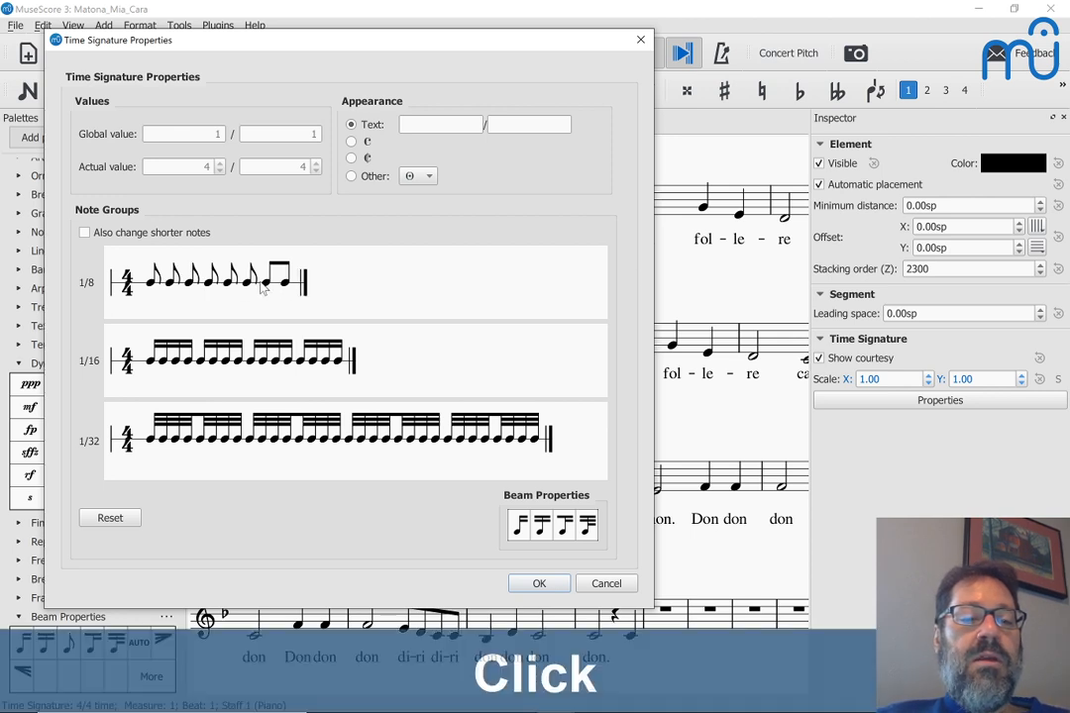
pyautogui.click(268, 289)
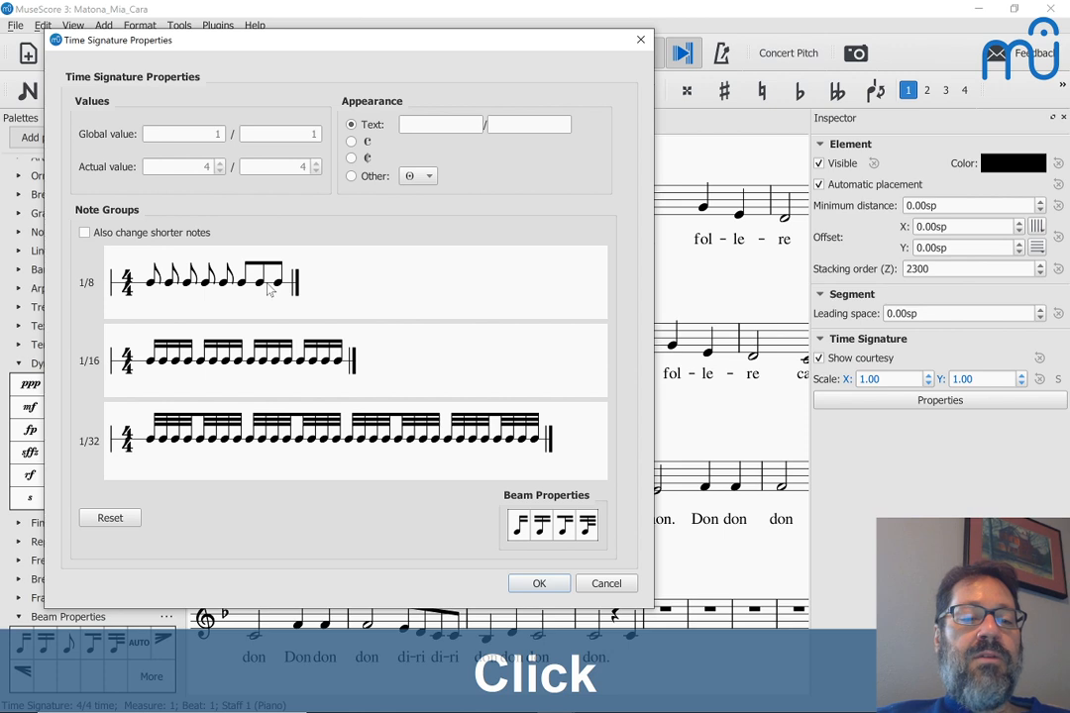
pyautogui.click(264, 288)
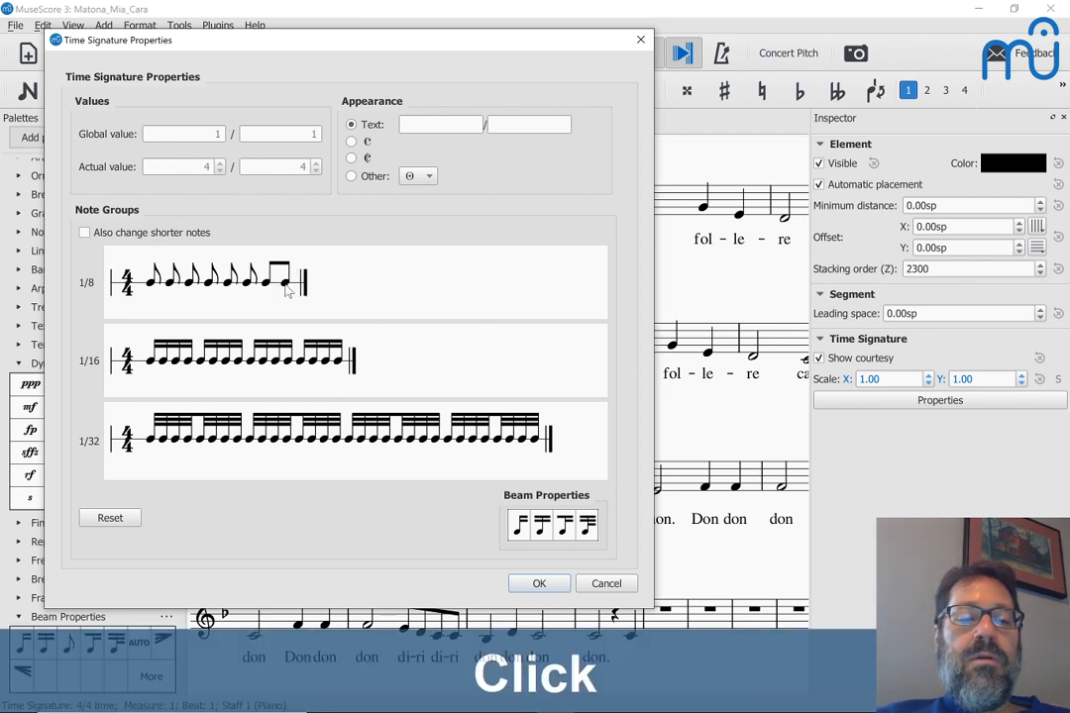
pyautogui.click(286, 287)
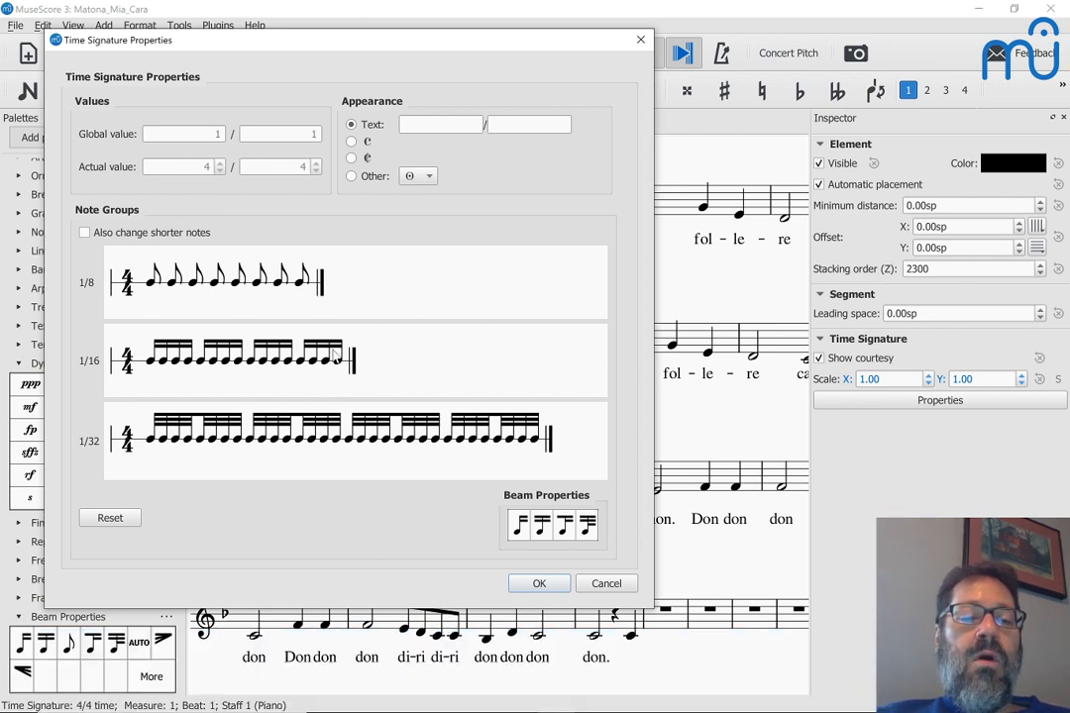
# Step: Accept the new eighth grouping and enter D, E, then eighths D F G F in measure 24
pyautogui.click(515, 587)
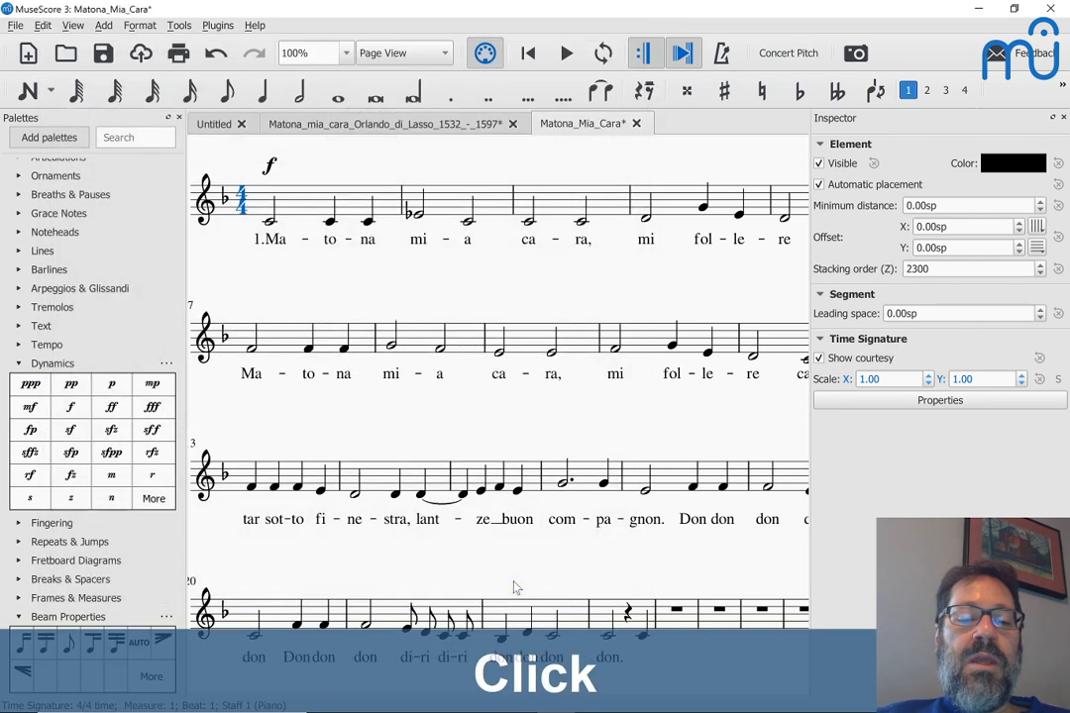
pyautogui.scroll(-2, 555, 570)
pyautogui.click(659, 526)
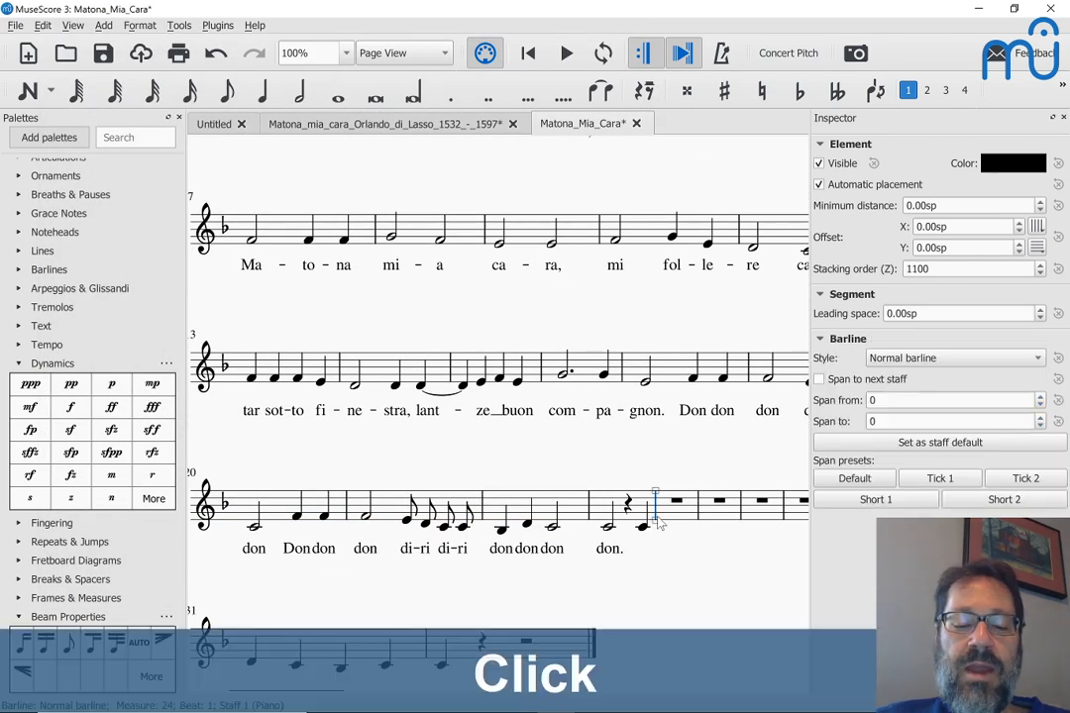
pyautogui.press('n')
pyautogui.press('d')
pyautogui.press('e')
pyautogui.press('4')
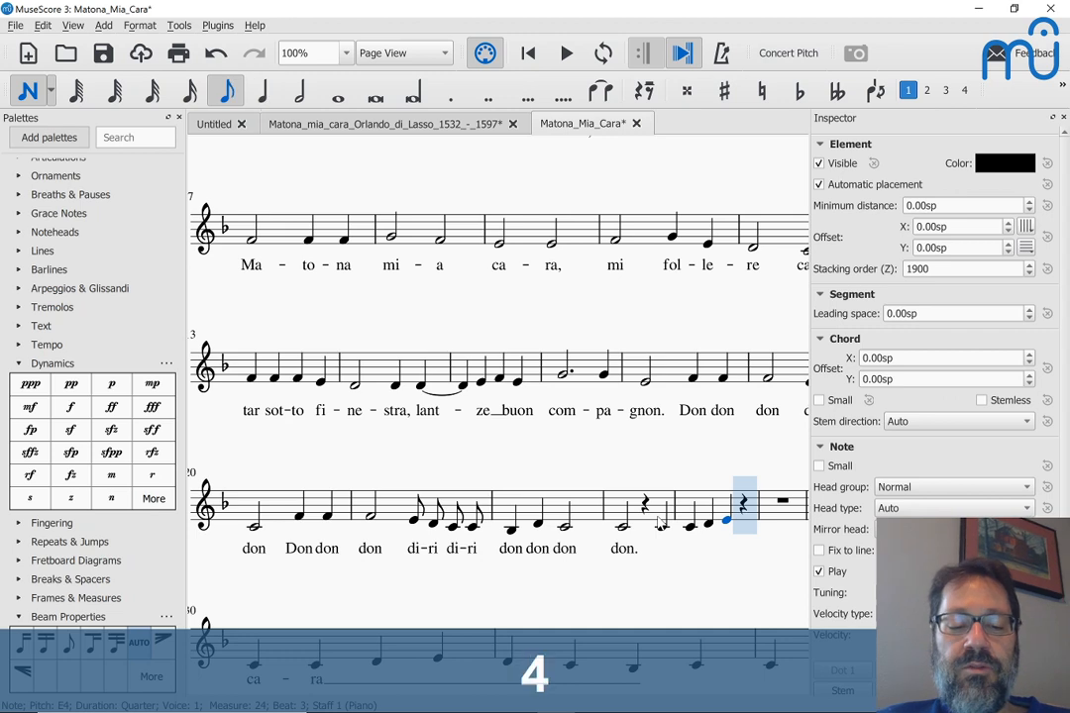
pyautogui.press('d')
pyautogui.press('f')
pyautogui.press('g')
pyautogui.press('f')
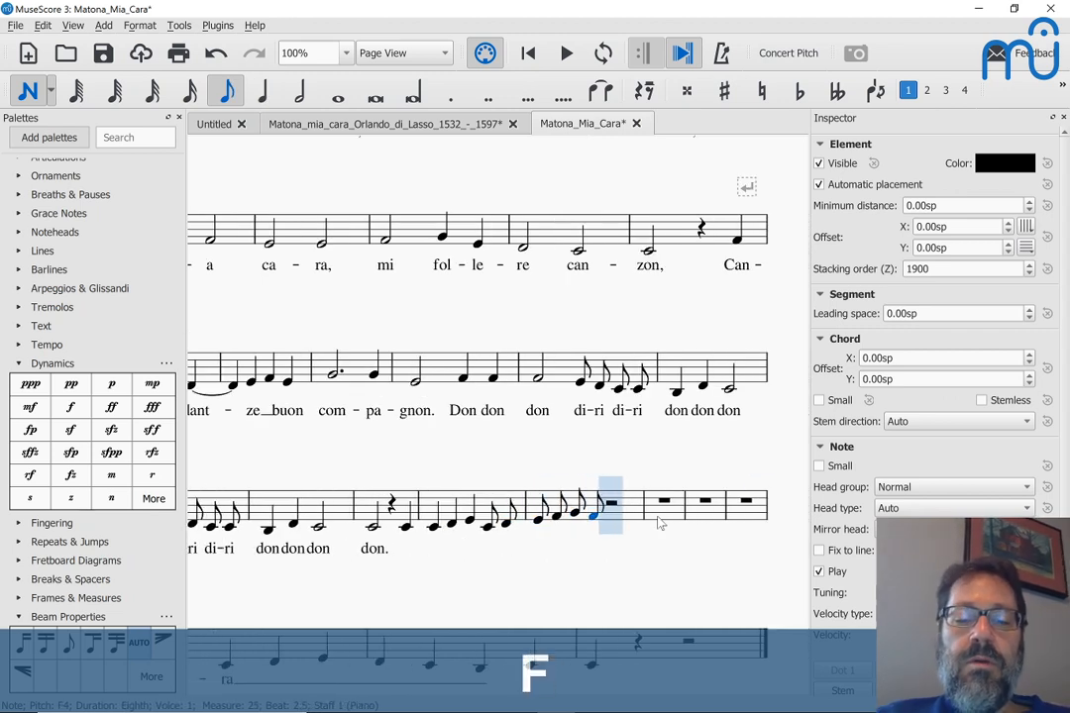
pyautogui.press('Escape')
# Step: Undo the notes just entered in measure 24
pyautogui.hotkey('ctrl', 'z')
pyautogui.hotkey('ctrl', 'z')
pyautogui.hotkey('ctrl', 'z')
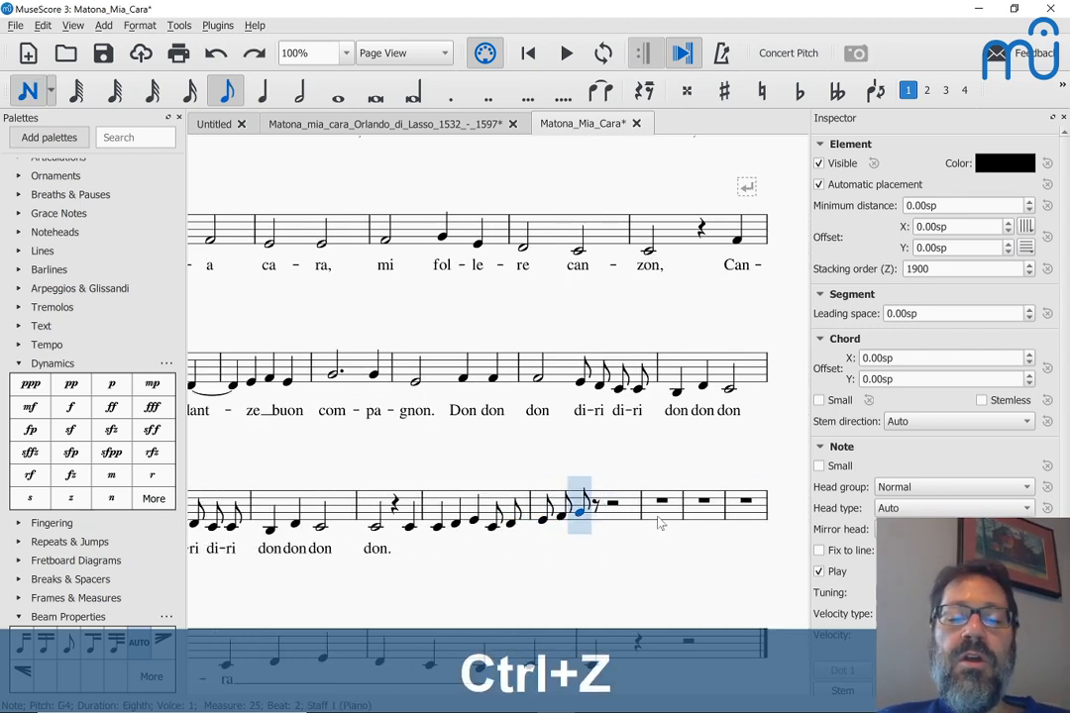
pyautogui.hotkey('ctrl', 'z')
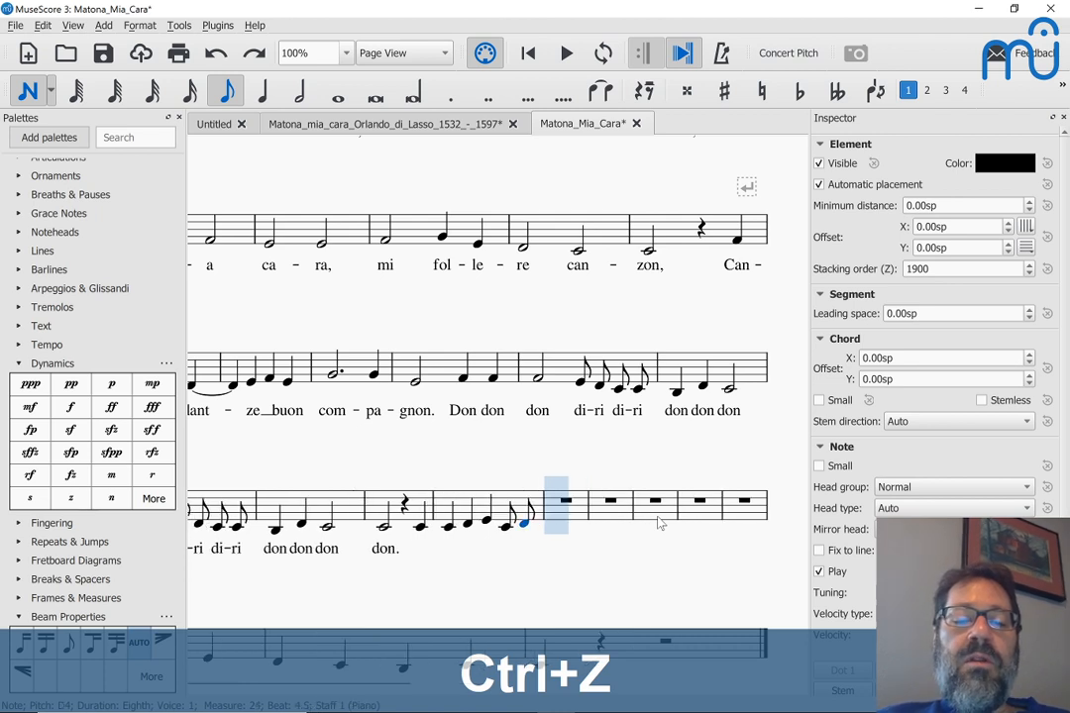
pyautogui.hotkey('ctrl', 'z')
pyautogui.hotkey('ctrl', 'z')
pyautogui.press('Escape')
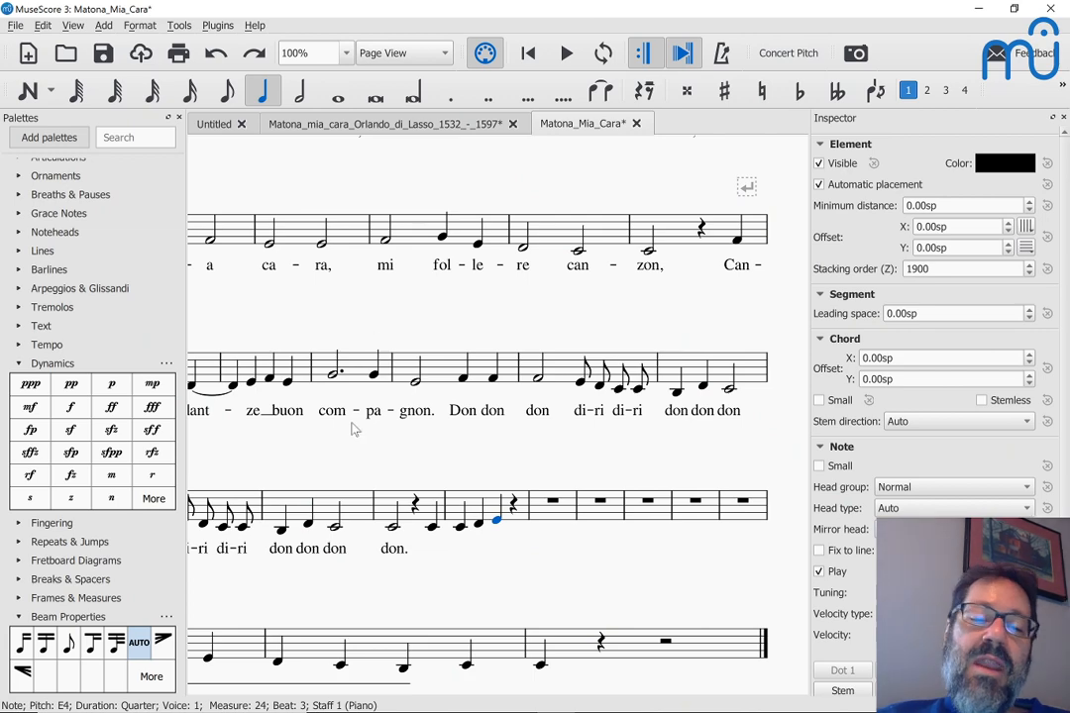
# Step: Reopen the 4/4 time signature properties, close them unchanged, and undo back to the saved score
pyautogui.scroll(3, 288, 342)
pyautogui.hscroll(-3, 290, 340)
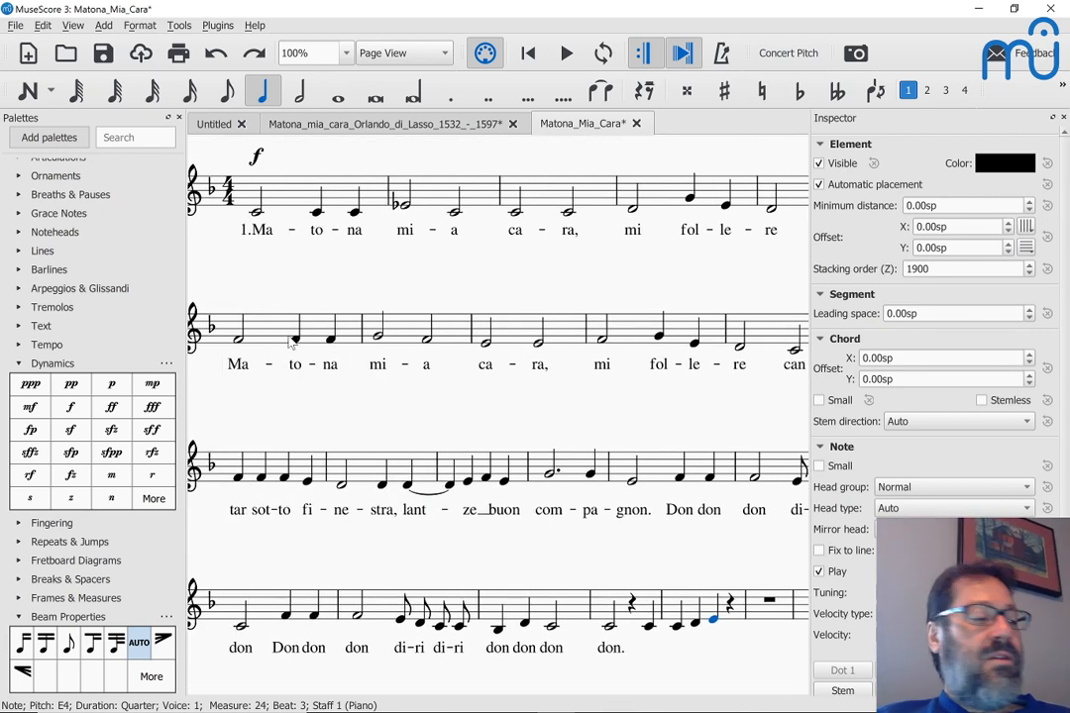
pyautogui.hscroll(-3, 290, 342)
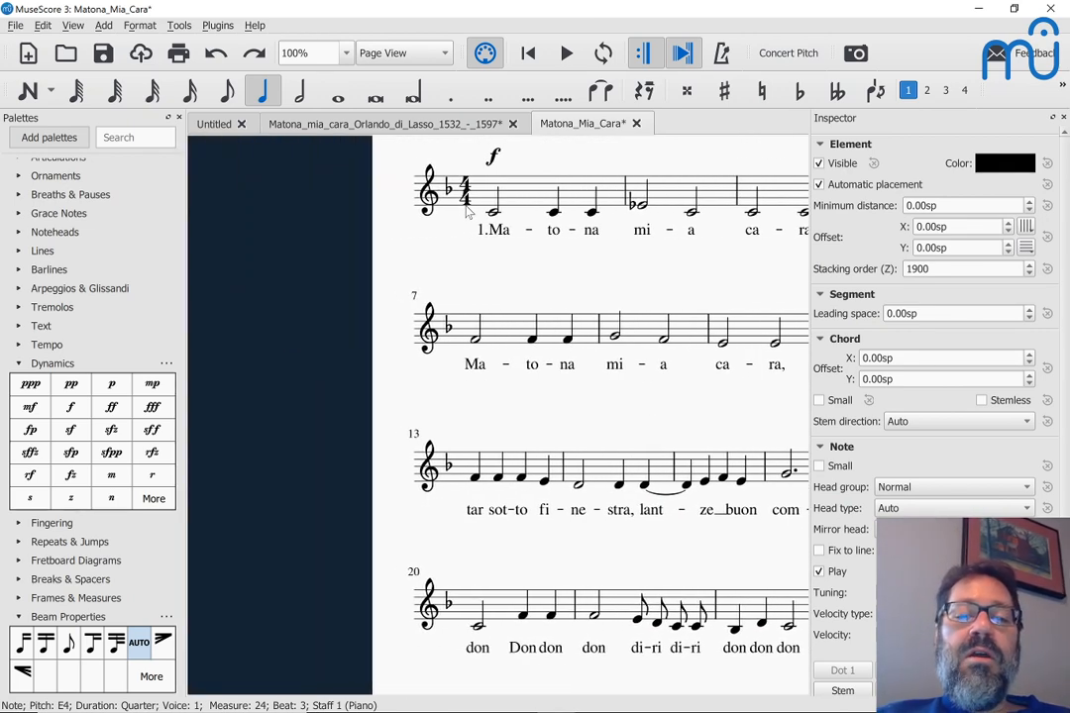
pyautogui.click(465, 198)
pyautogui.rightClick(467, 207)
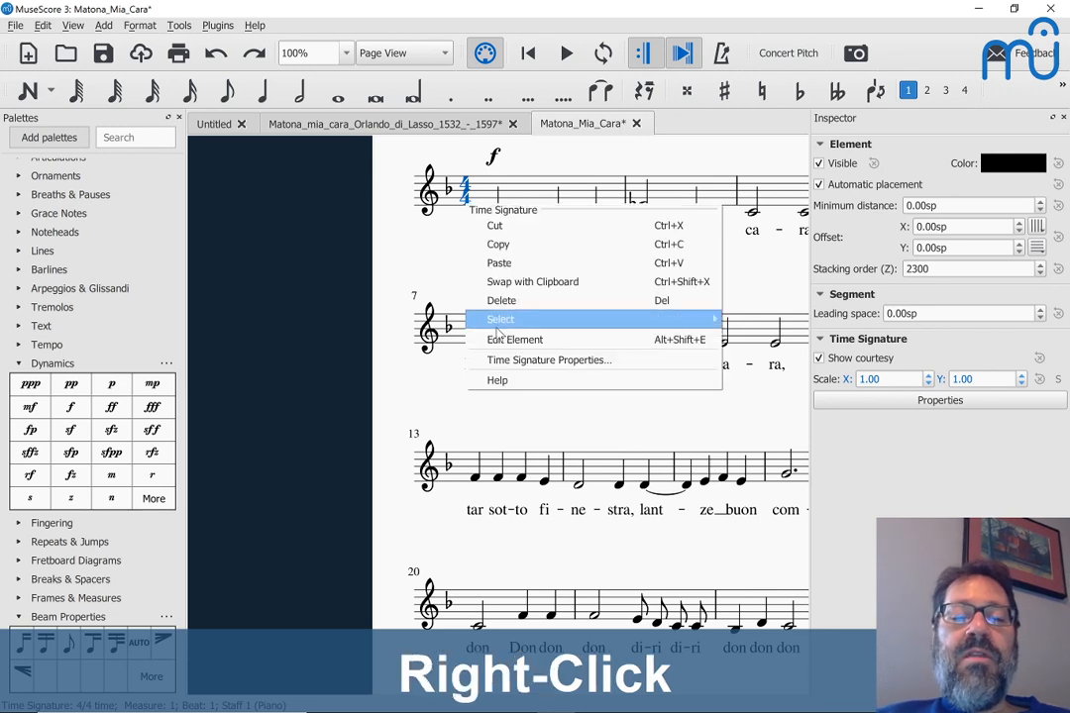
pyautogui.click(507, 362)
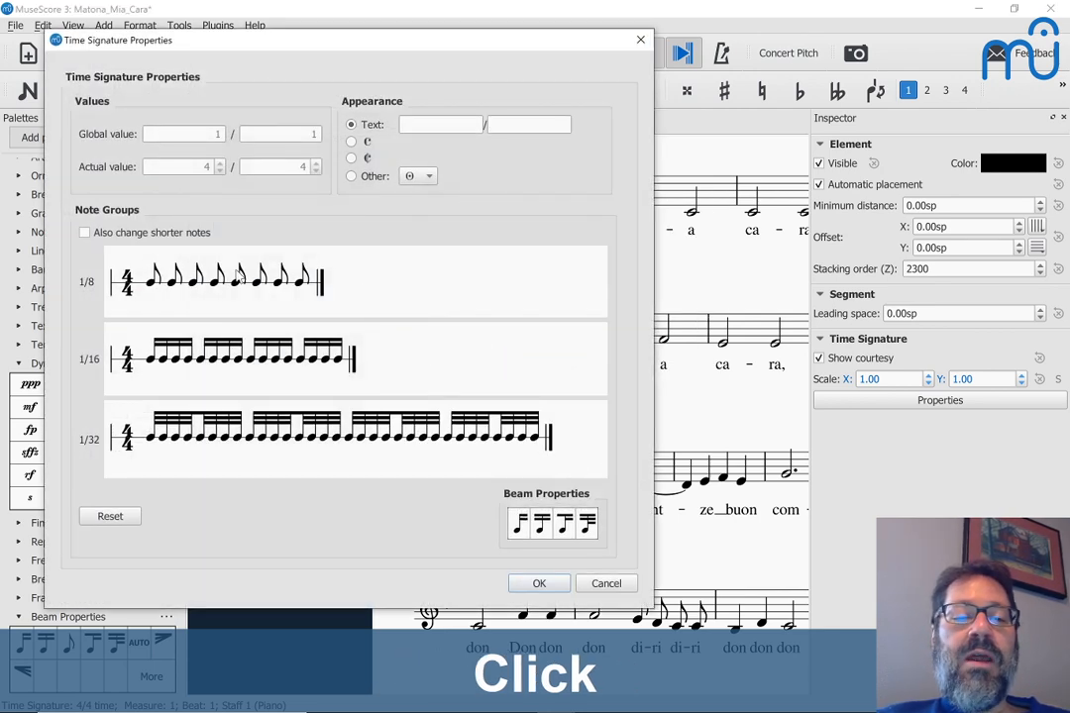
pyautogui.press('Escape')
pyautogui.hotkey('ctrl', 'z')
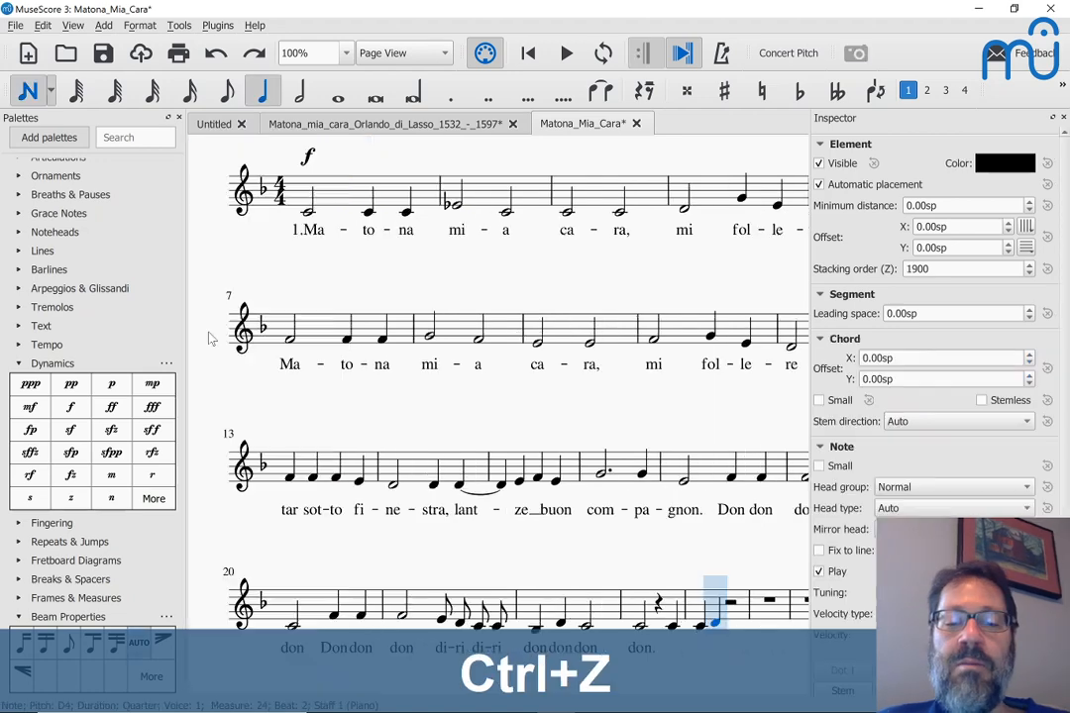
pyautogui.hotkey('ctrl', 'z')
pyautogui.hotkey('ctrl', 'z')
pyautogui.hotkey('ctrl', 'z')
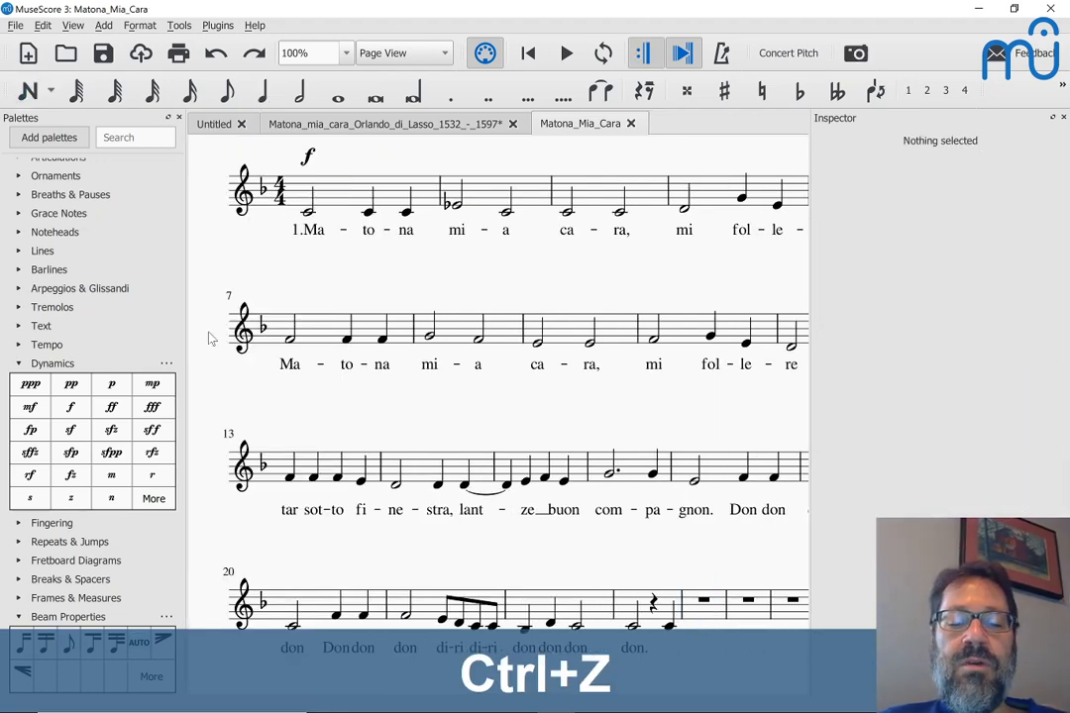
# Step: Look over the installed plugins in the Plugins menu, then switch to Matona.pdf in Chrome
pyautogui.hscroll(5, 209, 338)
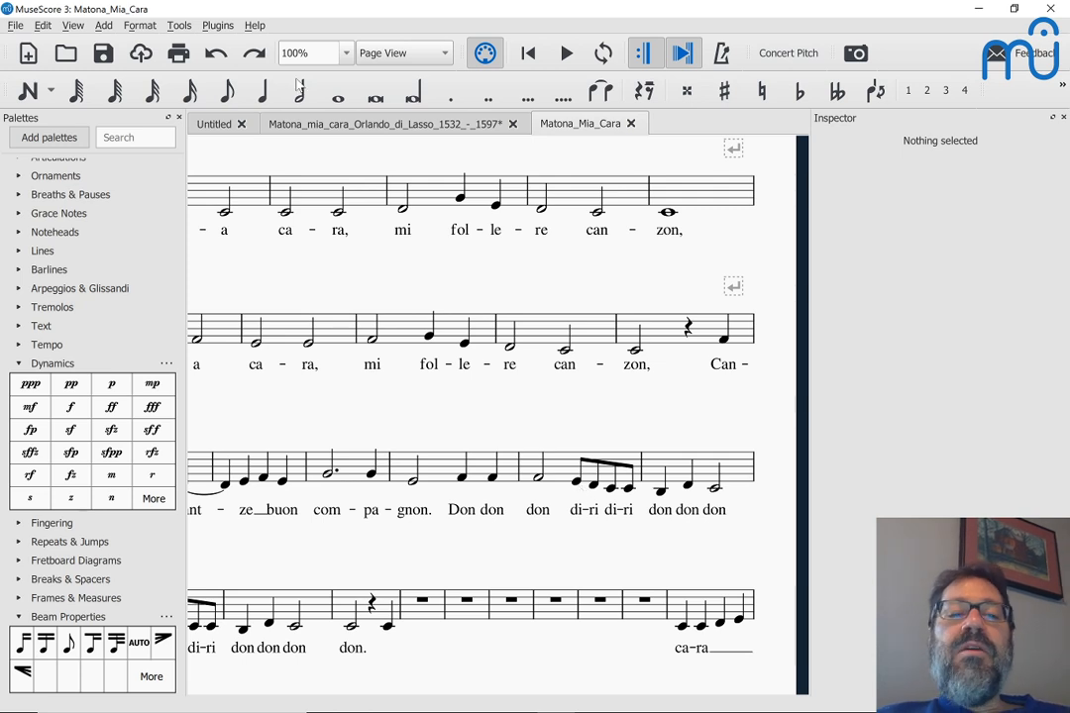
pyautogui.click(218, 26)
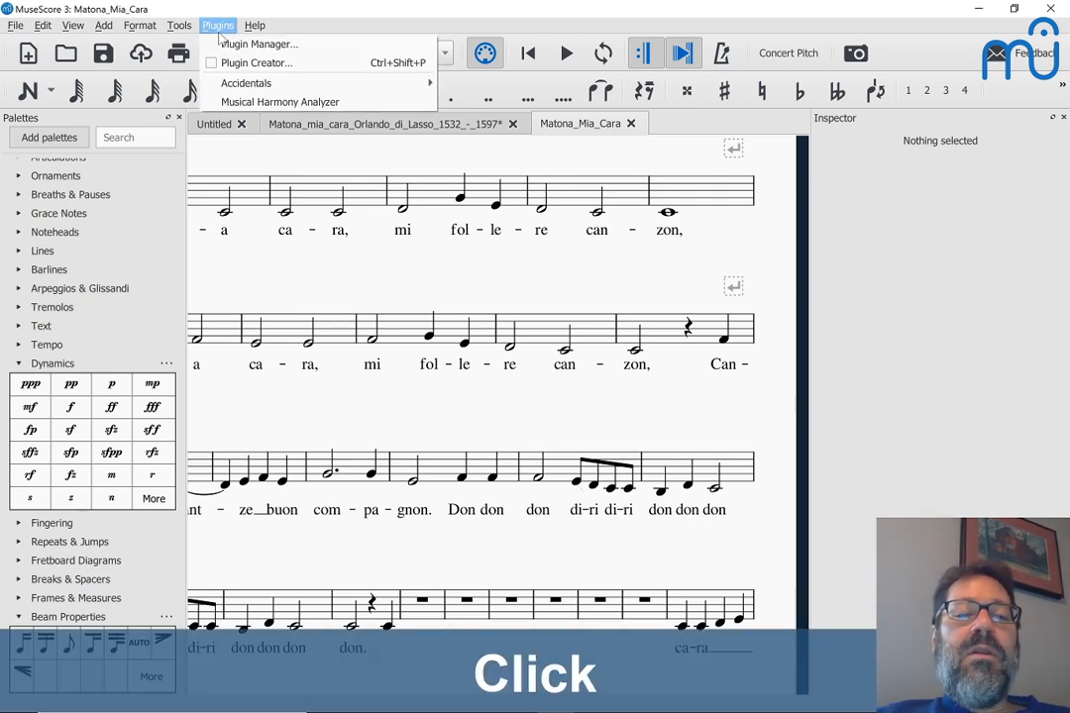
pyautogui.moveTo(224, 85)
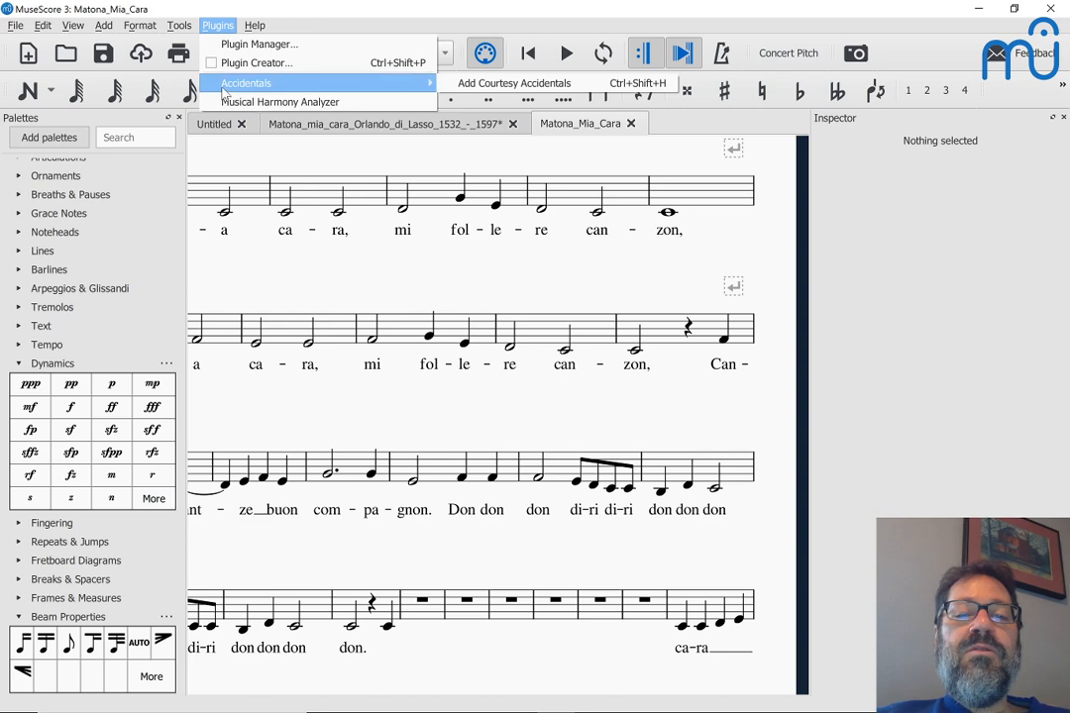
pyautogui.click(243, 298)
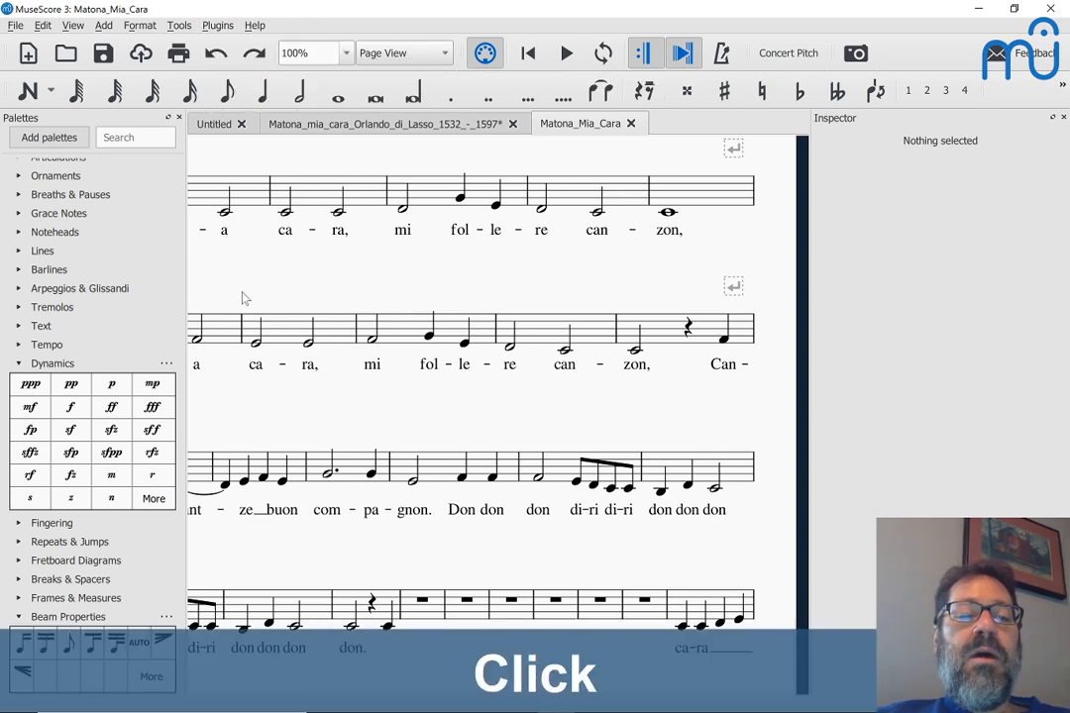
pyautogui.hotkey('alt', 'Tab')
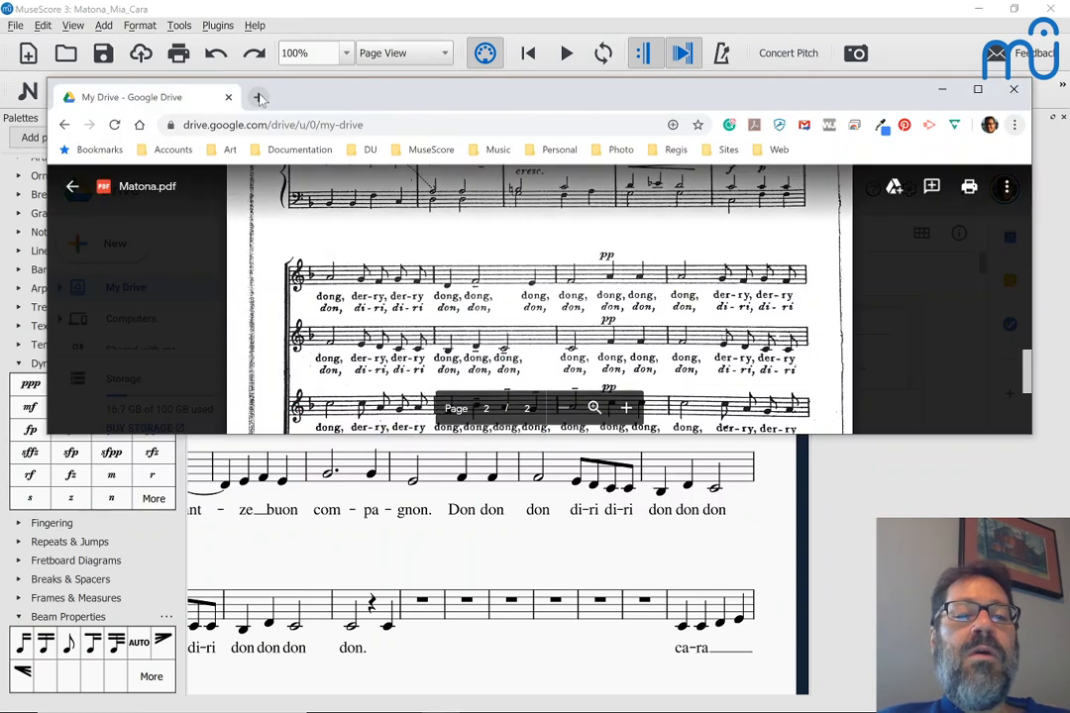
# Step: Open a new browser tab and go to musescore.org
pyautogui.click(258, 96)
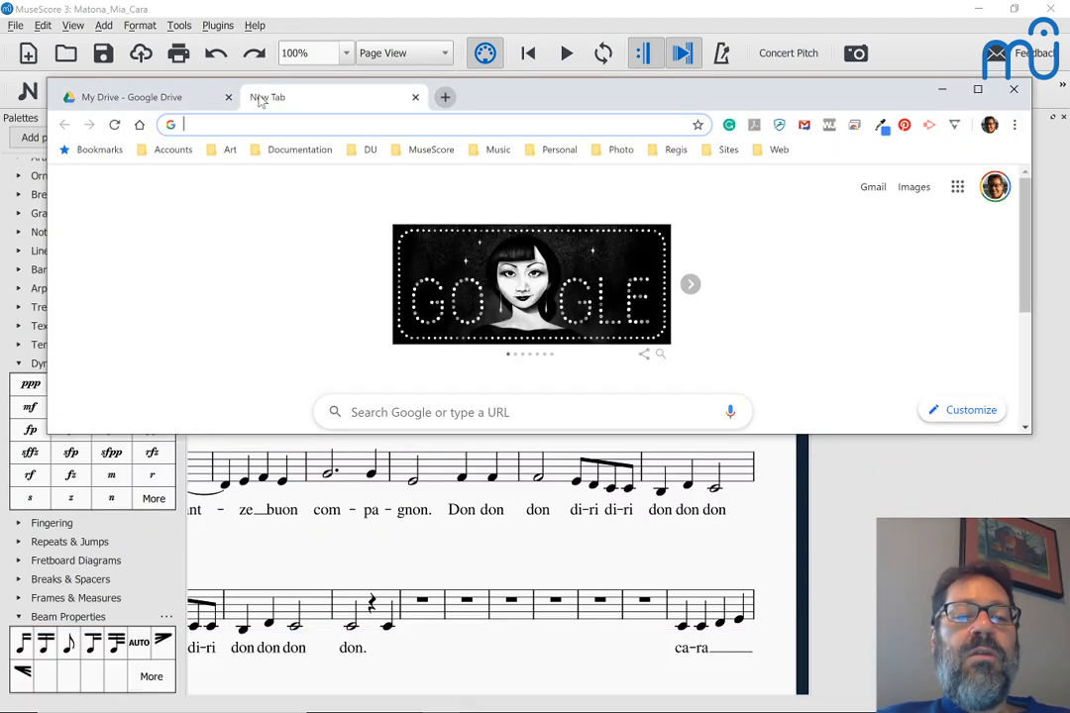
pyautogui.write('muse')
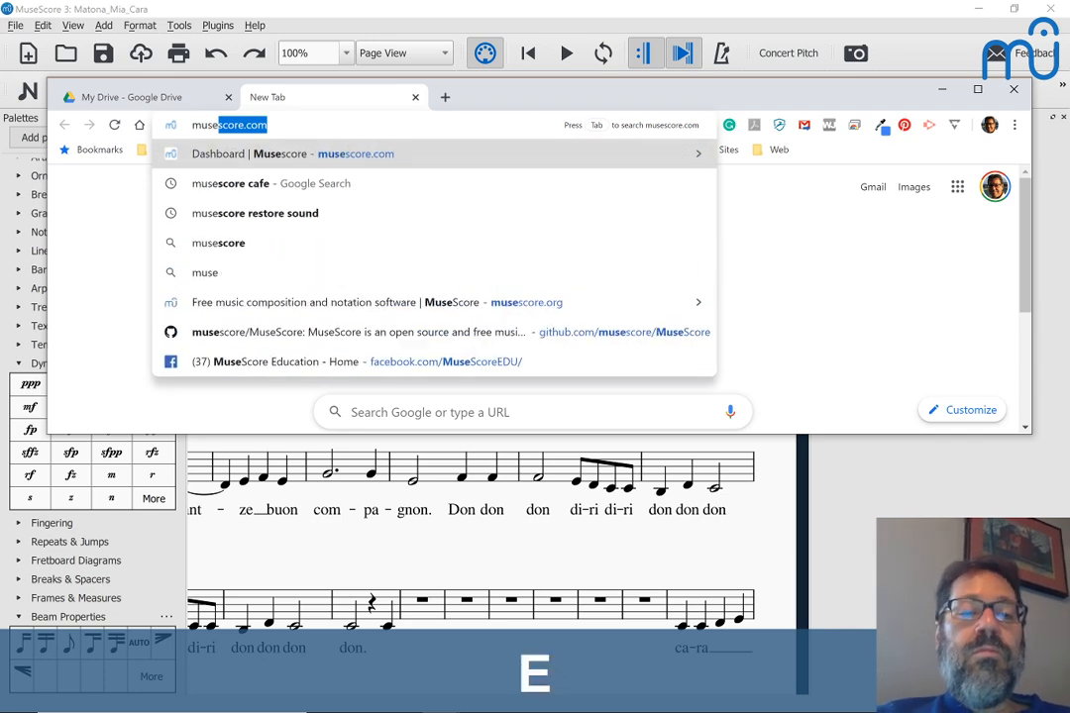
pyautogui.press('Right')
pyautogui.press('BackSpace')
pyautogui.press('BackSpace')
pyautogui.press('BackSpace')
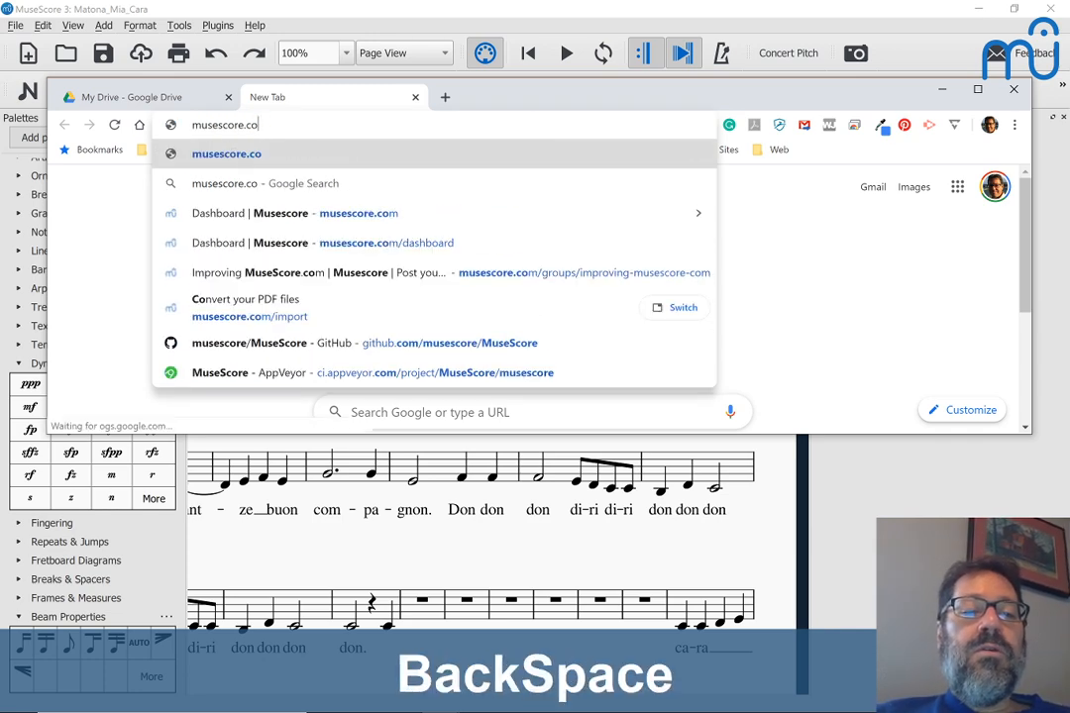
pyautogui.write('or')
pyautogui.press('Return')
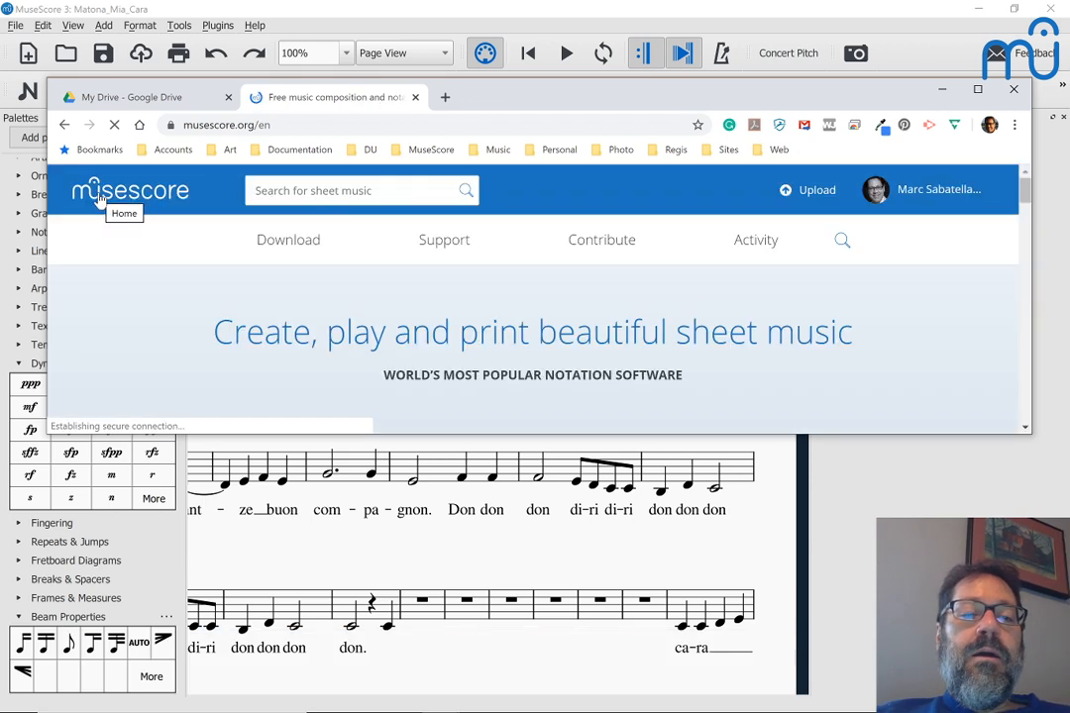
# Step: Open the Download > Plugins directory and search the page for 'bea'
pyautogui.moveTo(269, 243)
pyautogui.click(267, 294)
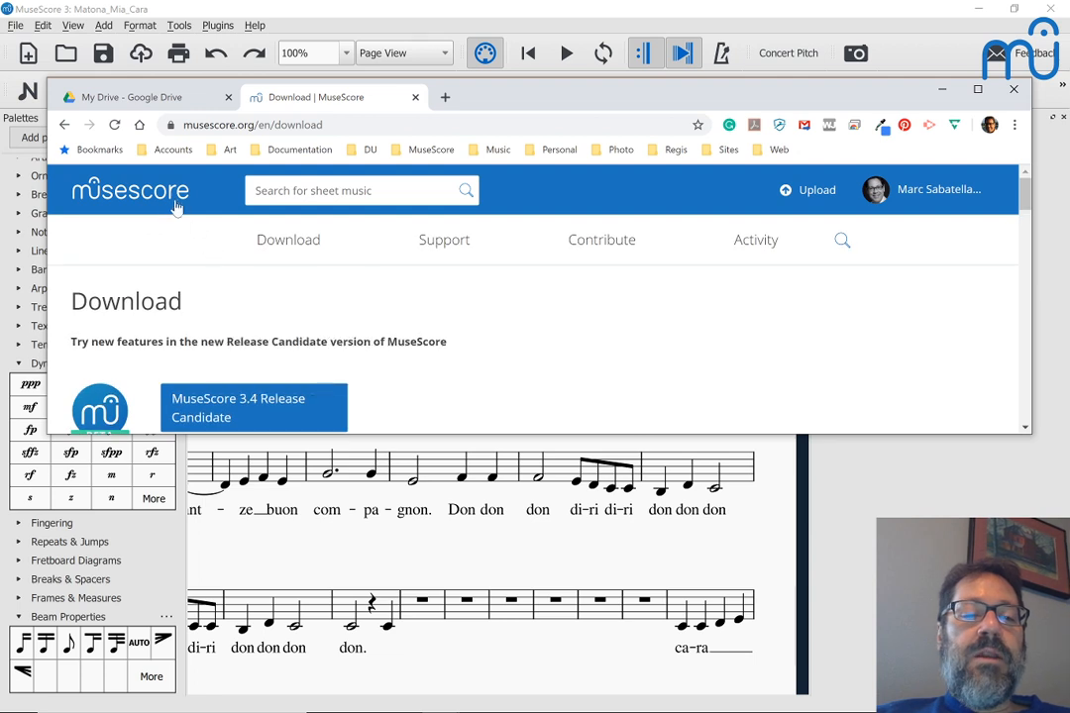
pyautogui.moveTo(284, 305)
pyautogui.click(288, 374)
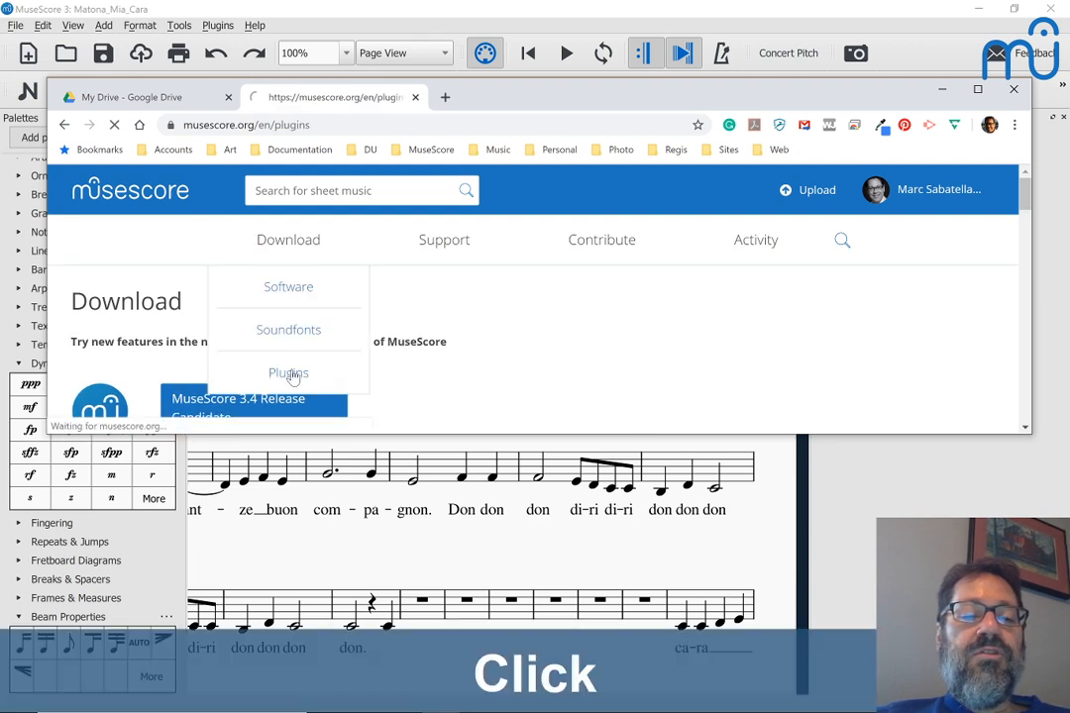
pyautogui.scroll(-5, 294, 377)
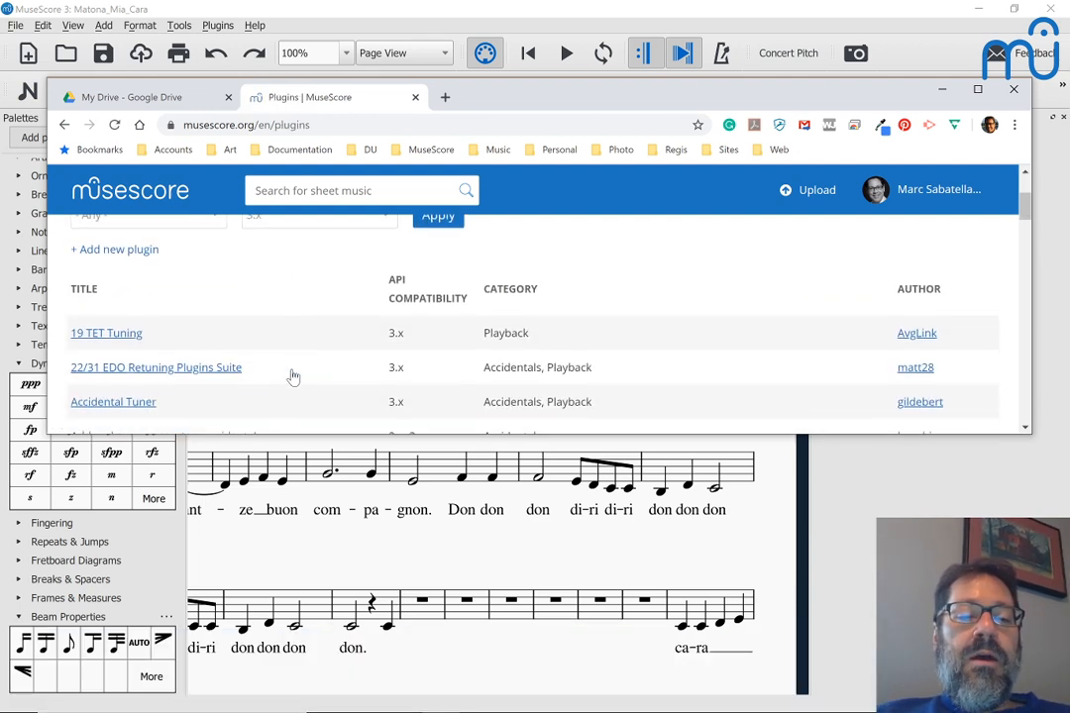
pyautogui.scroll(-15, 293, 377)
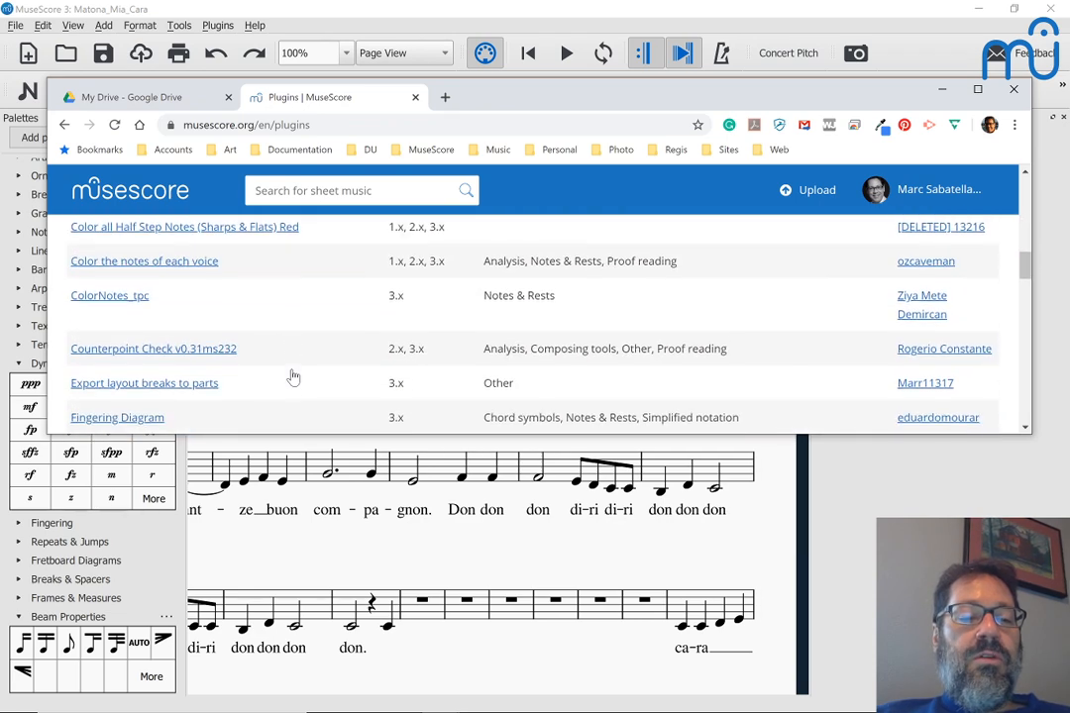
pyautogui.scroll(-20, 293, 377)
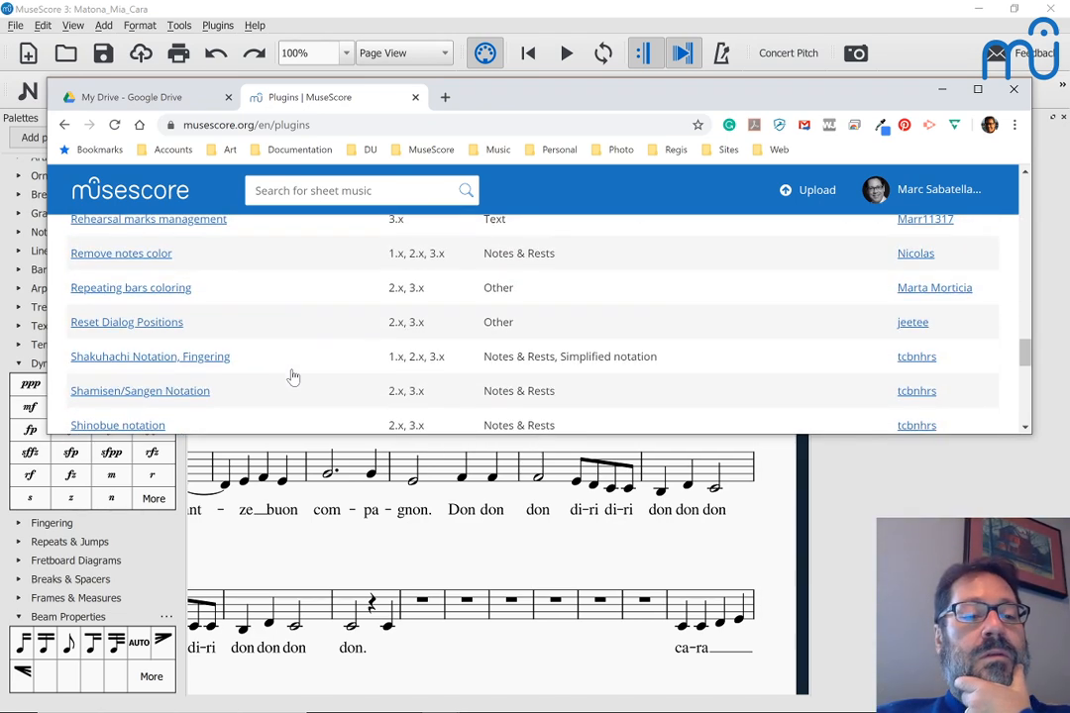
pyautogui.scroll(-2, 294, 378)
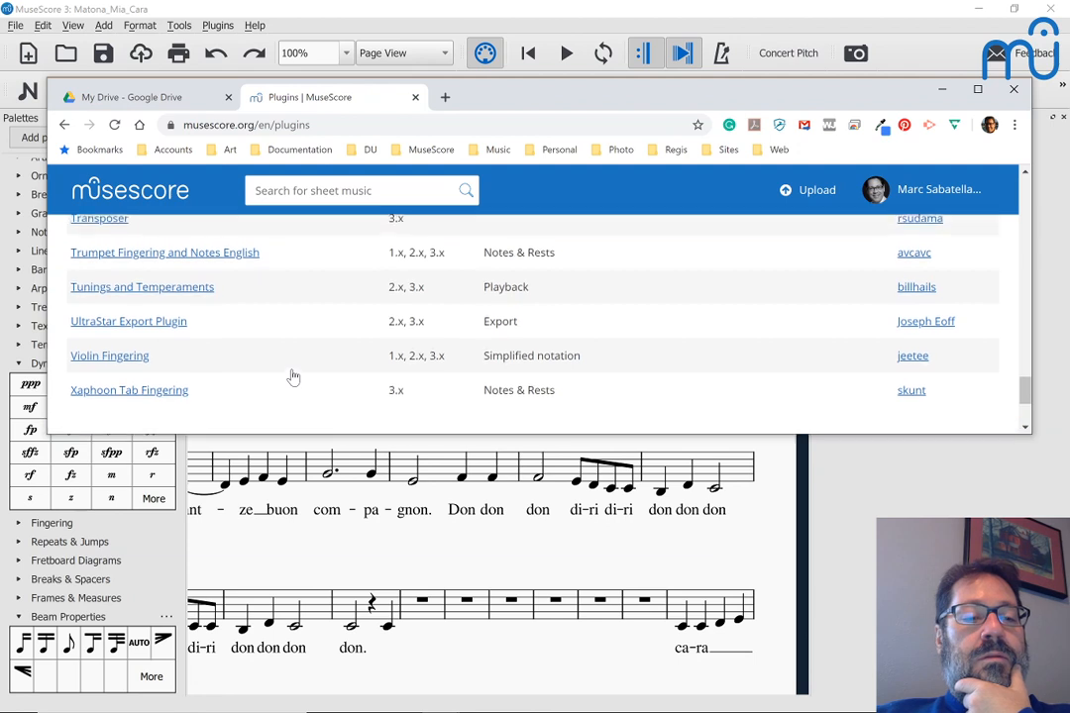
pyautogui.hotkey('ctrl', 'f')
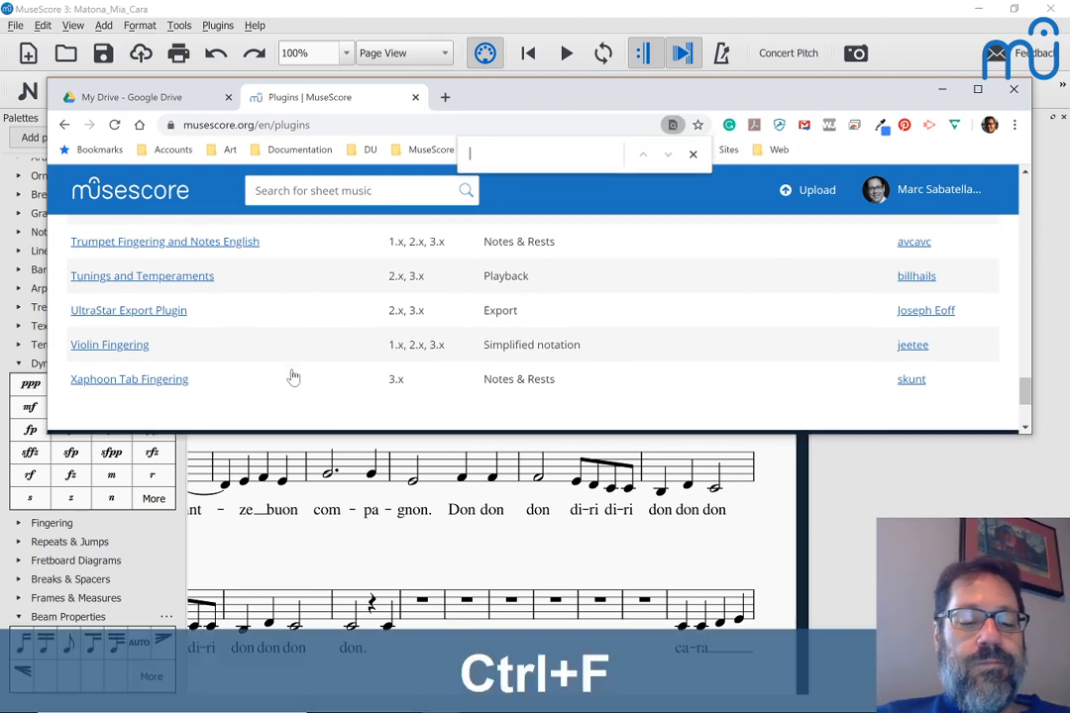
pyautogui.write('be')
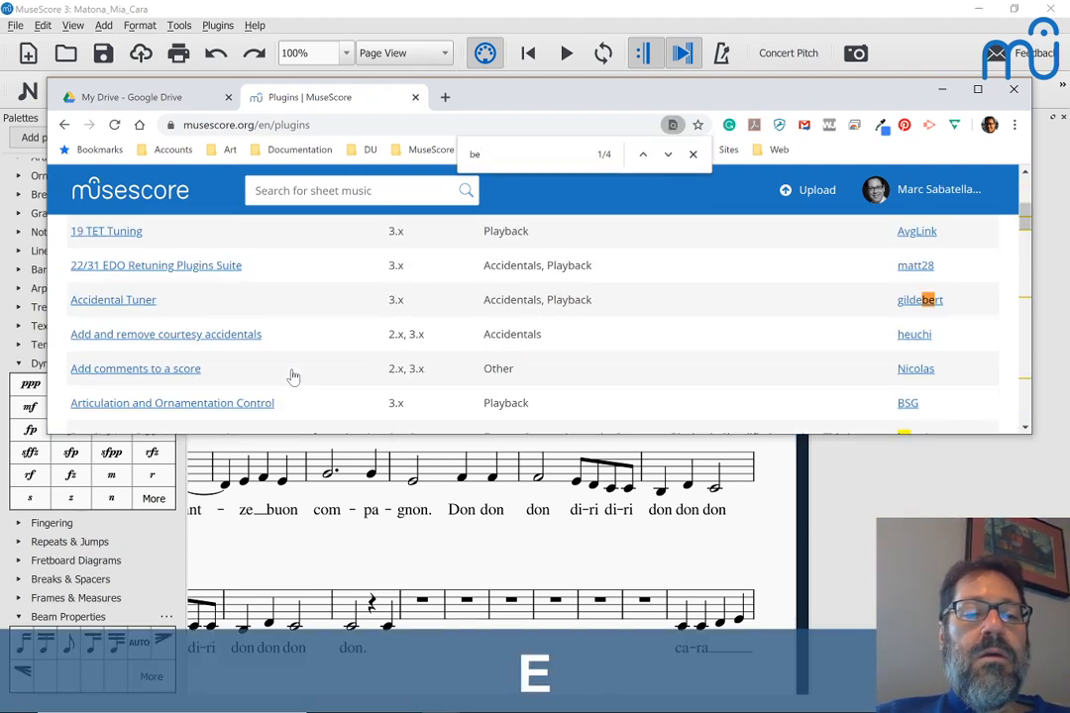
pyautogui.write('a')
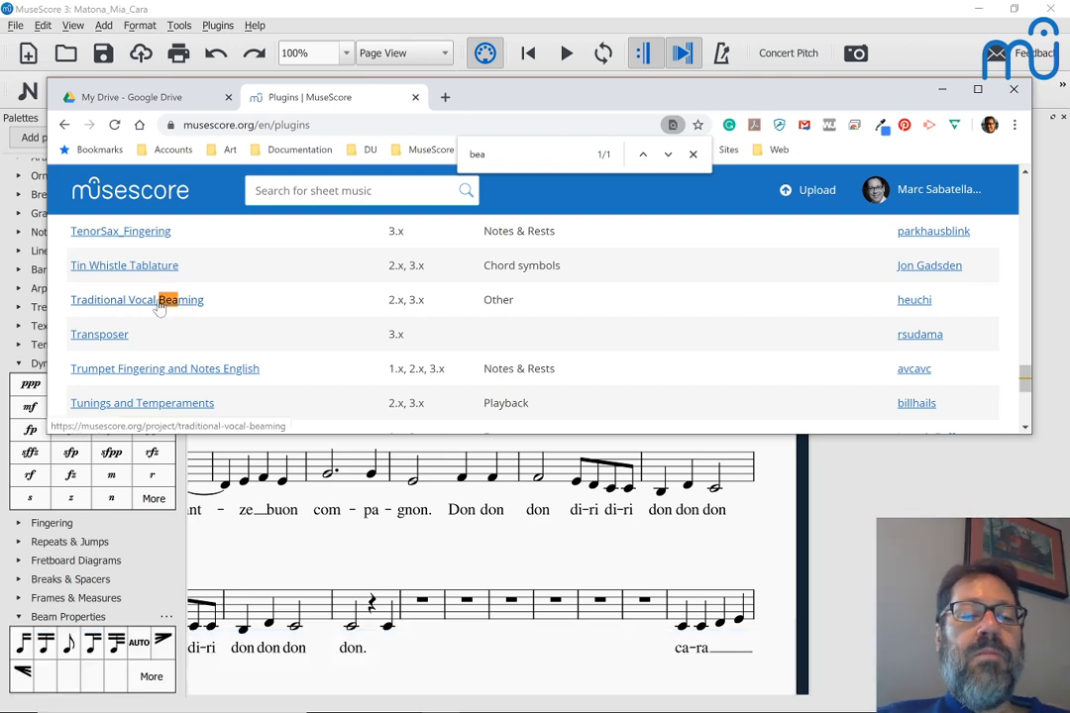
# Step: Open the Traditional Vocal Beaming plugin page and download its MuseScore 3.x version
pyautogui.click(159, 303)
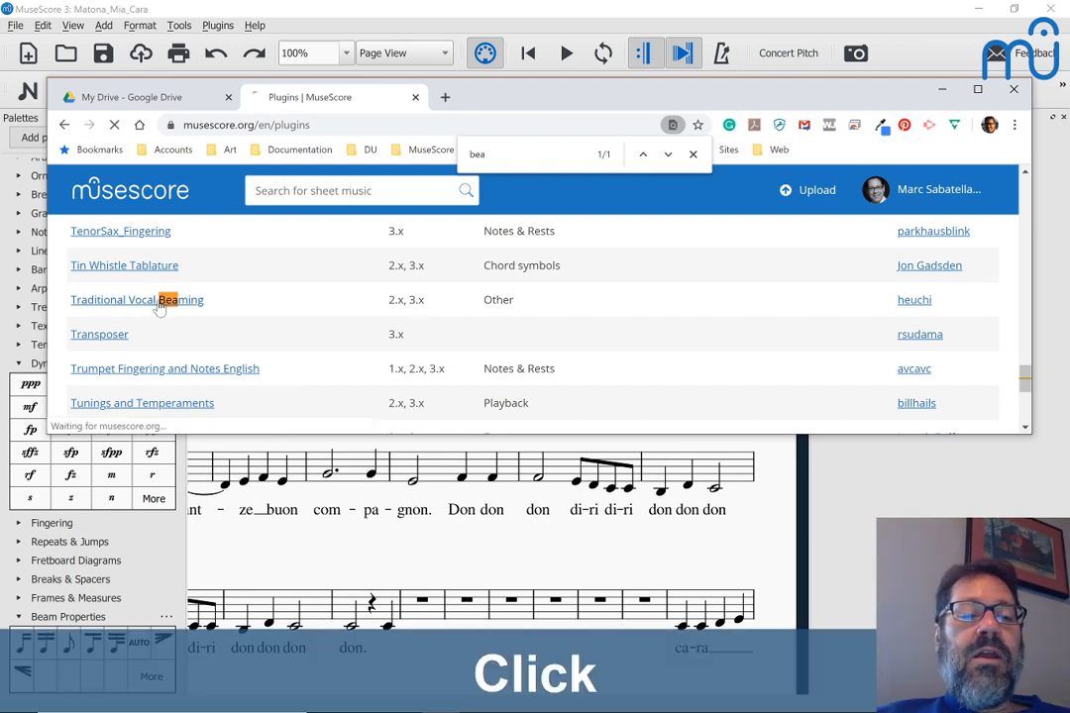
pyautogui.scroll(-4, 159, 306)
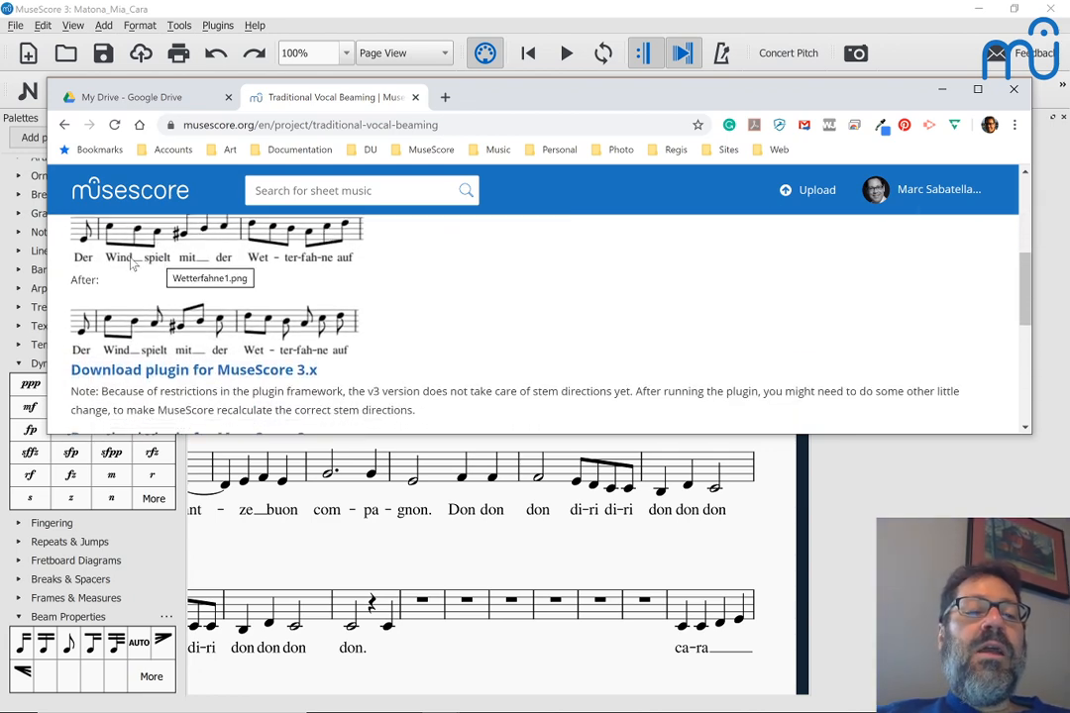
pyautogui.scroll(-1, 126, 266)
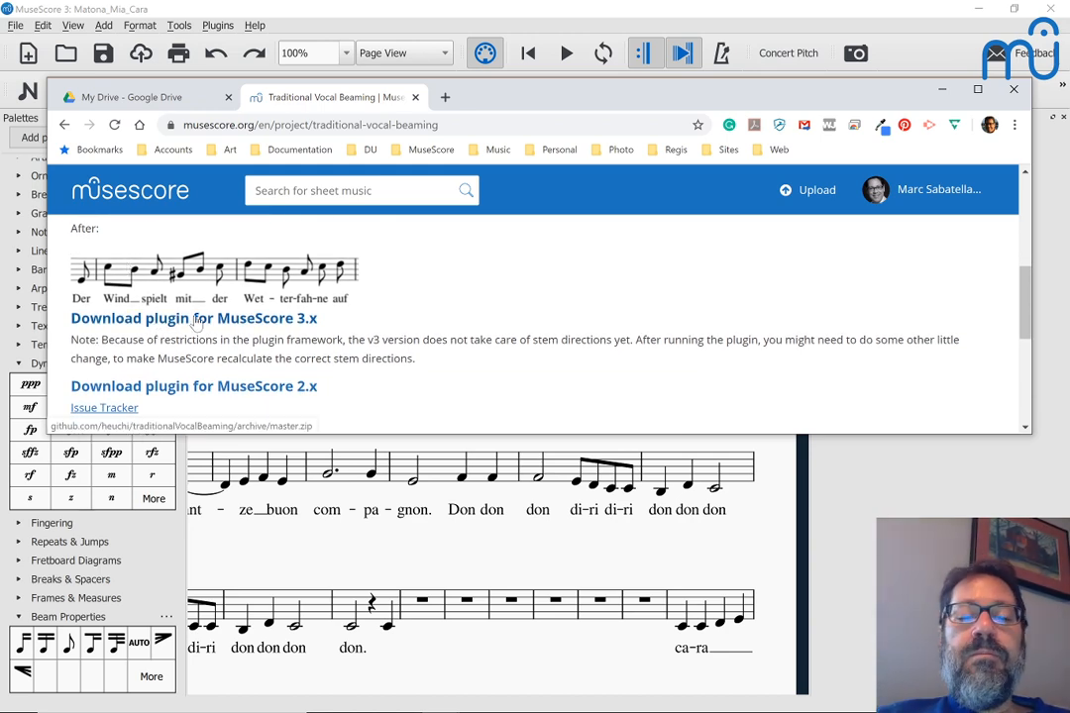
pyautogui.scroll(-1, 196, 324)
pyautogui.scroll(-5, 196, 321)
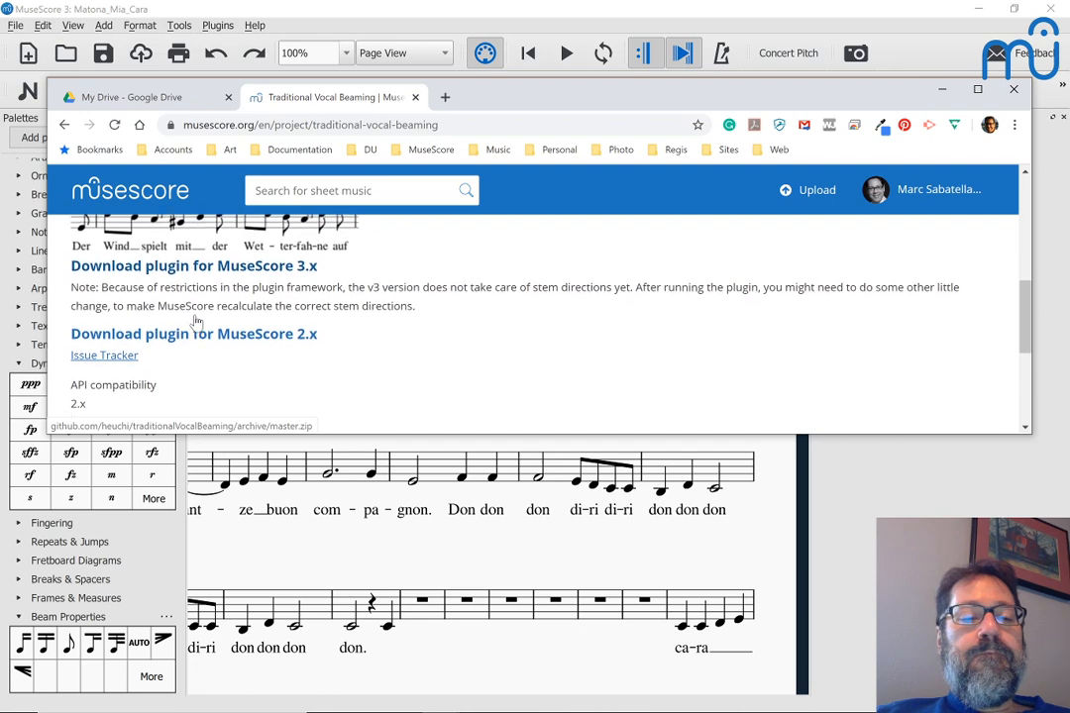
pyautogui.scroll(2, 197, 321)
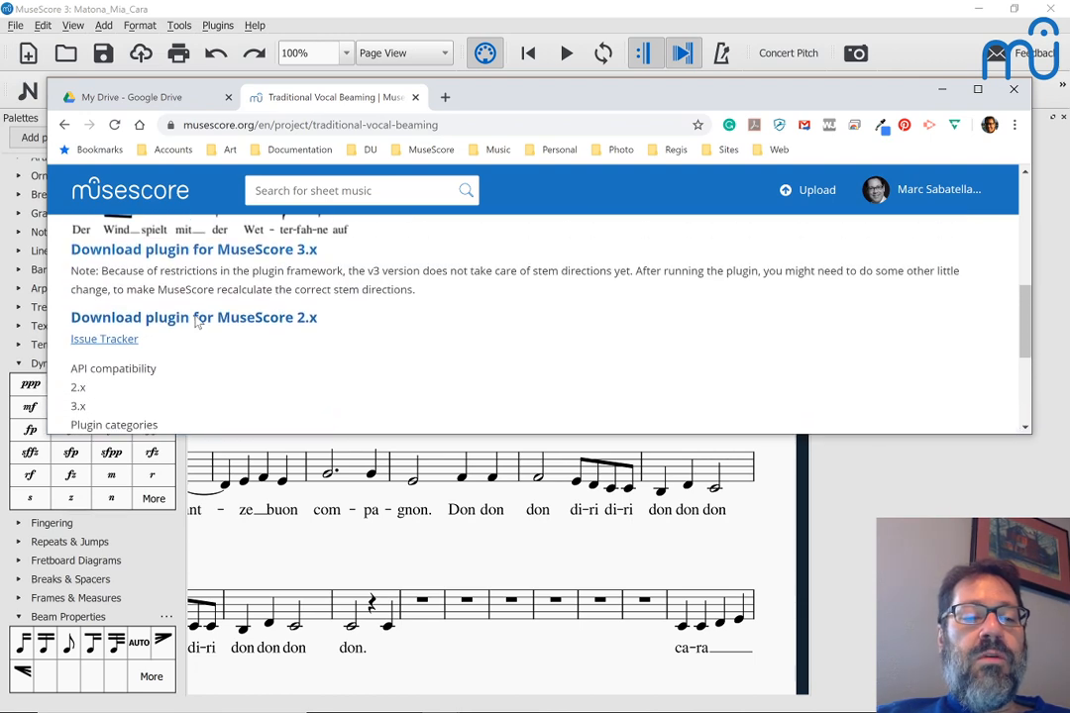
pyautogui.click(184, 255)
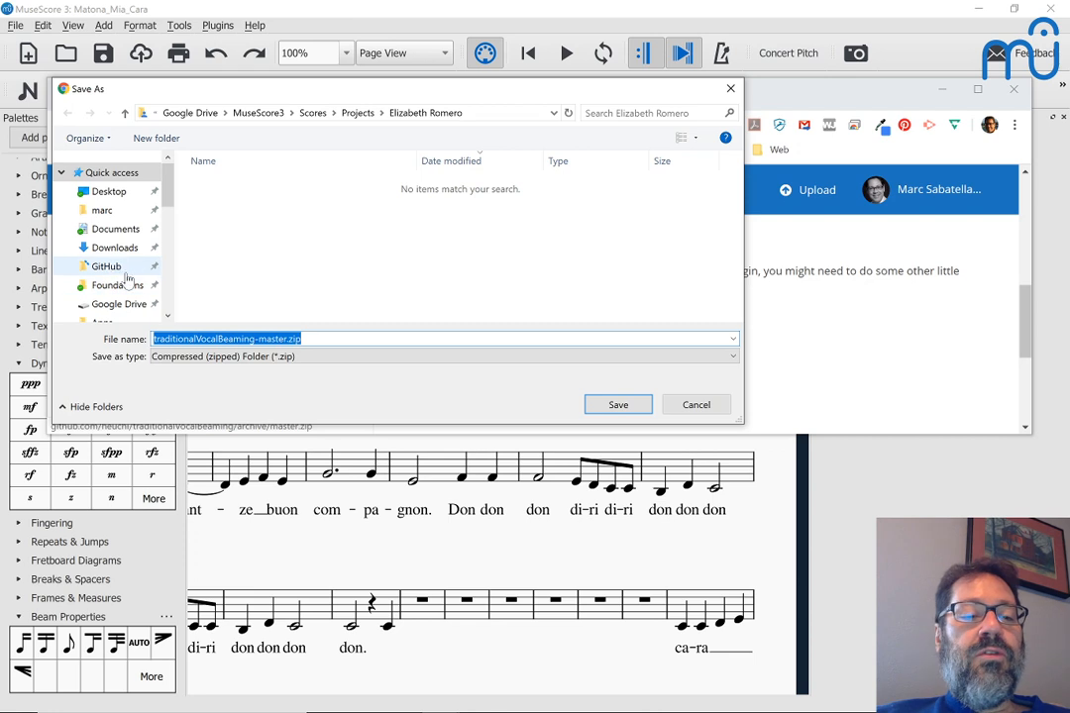
# Step: Save traditionalVocalBeaming-master.zip into Documents > MuseScore3 > Plugins
pyautogui.click(258, 113)
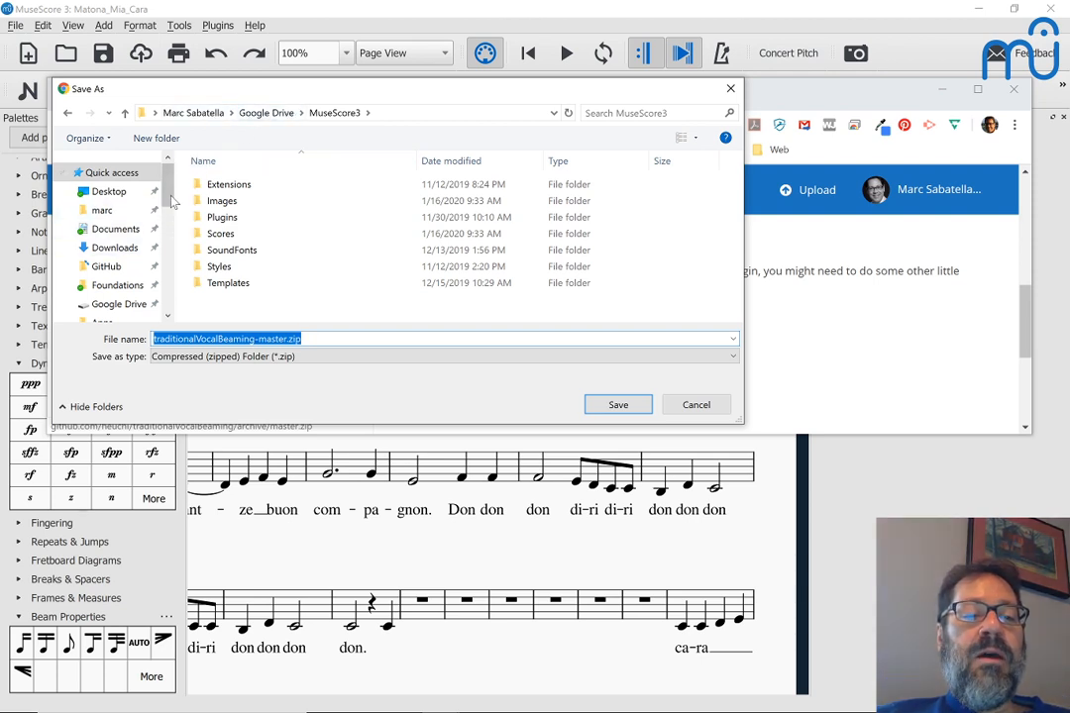
pyautogui.click(166, 228)
pyautogui.moveTo(167, 228); pyautogui.dragTo(166, 274)
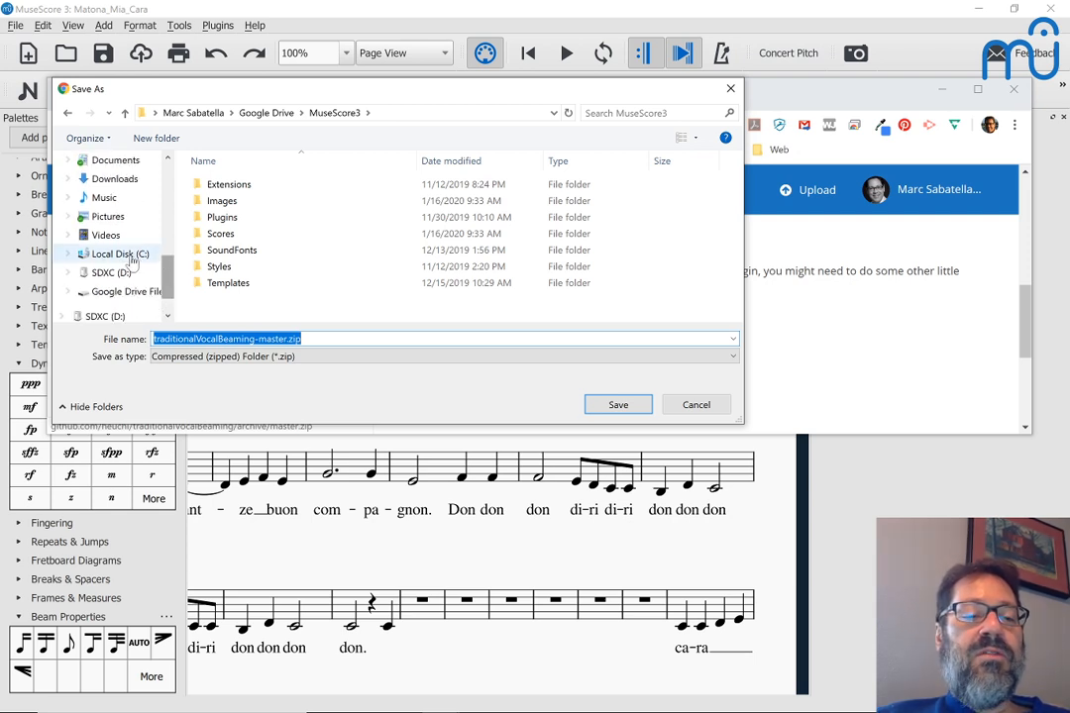
pyautogui.click(110, 160)
pyautogui.scroll(-6, 261, 256)
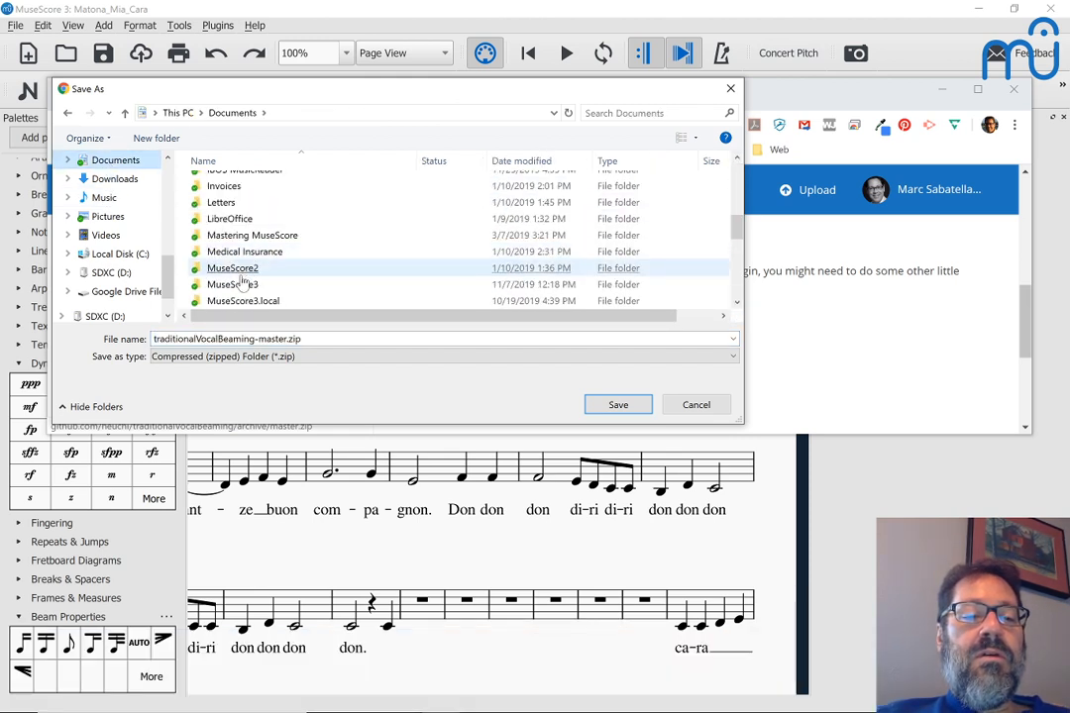
pyautogui.doubleClick(232, 284)
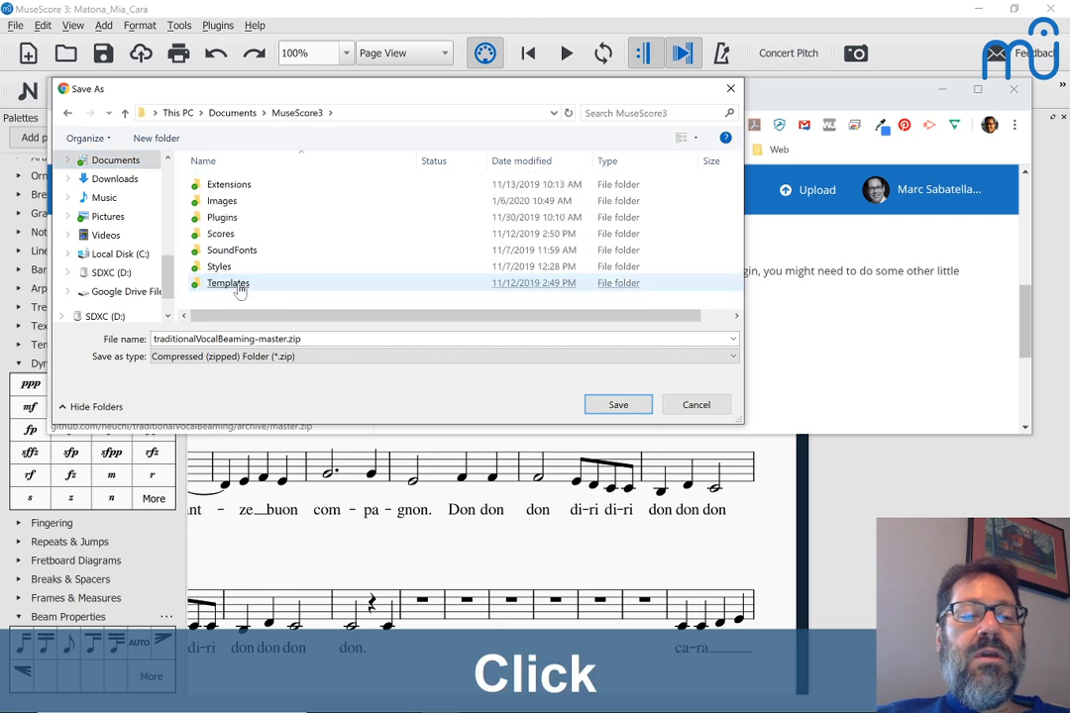
pyautogui.doubleClick(216, 217)
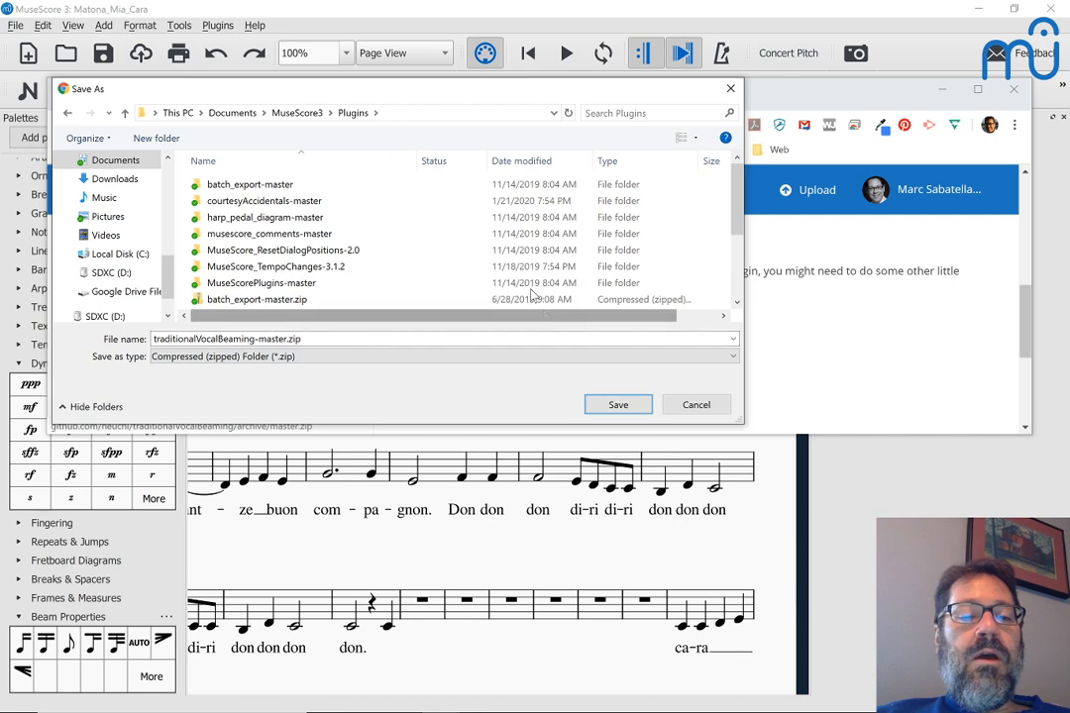
pyautogui.scroll(-3, 485, 241)
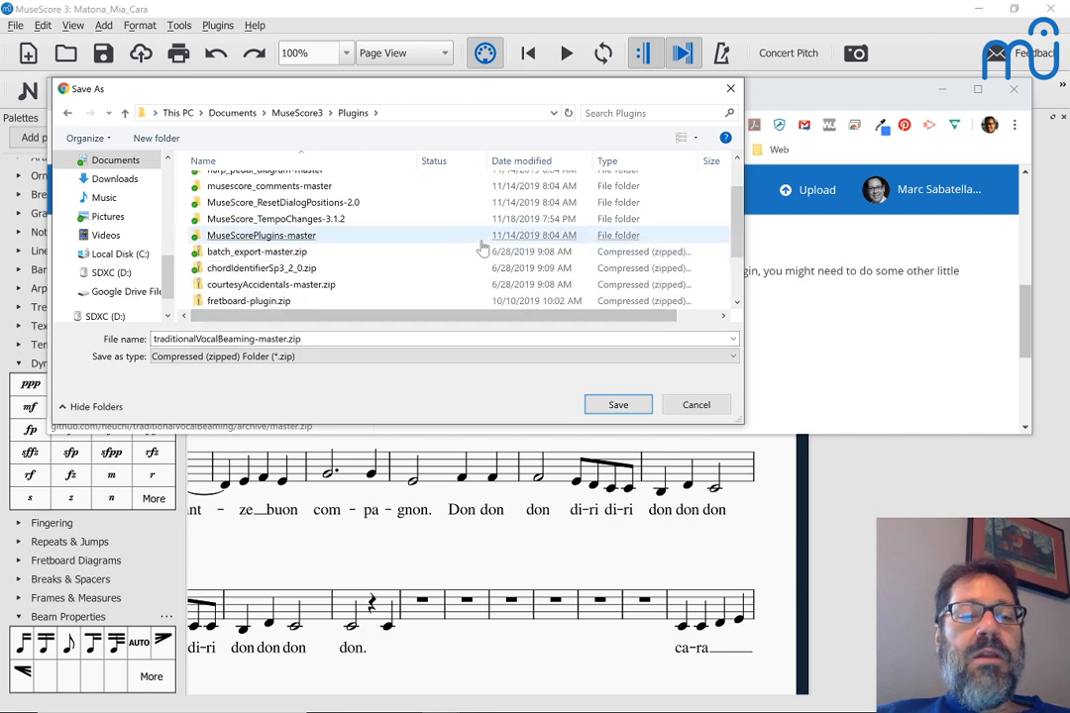
pyautogui.click(618, 405)
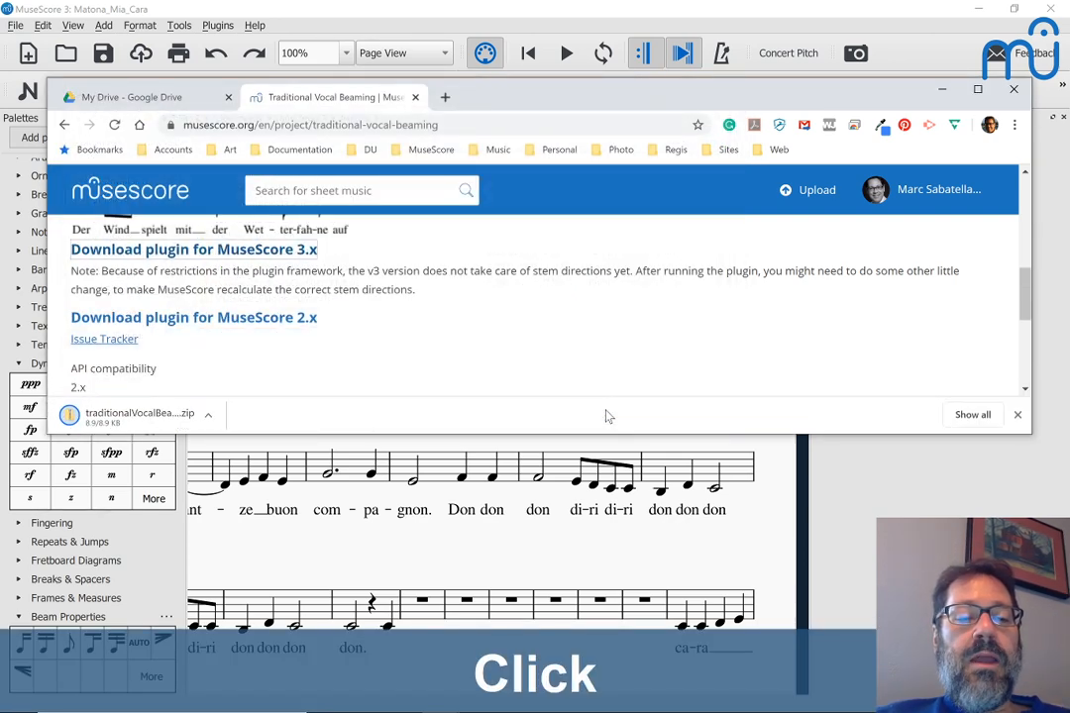
# Step: Open a File Explorer window and bring the plugin download page back to the front
pyautogui.hotkey('alt', 'Tab')
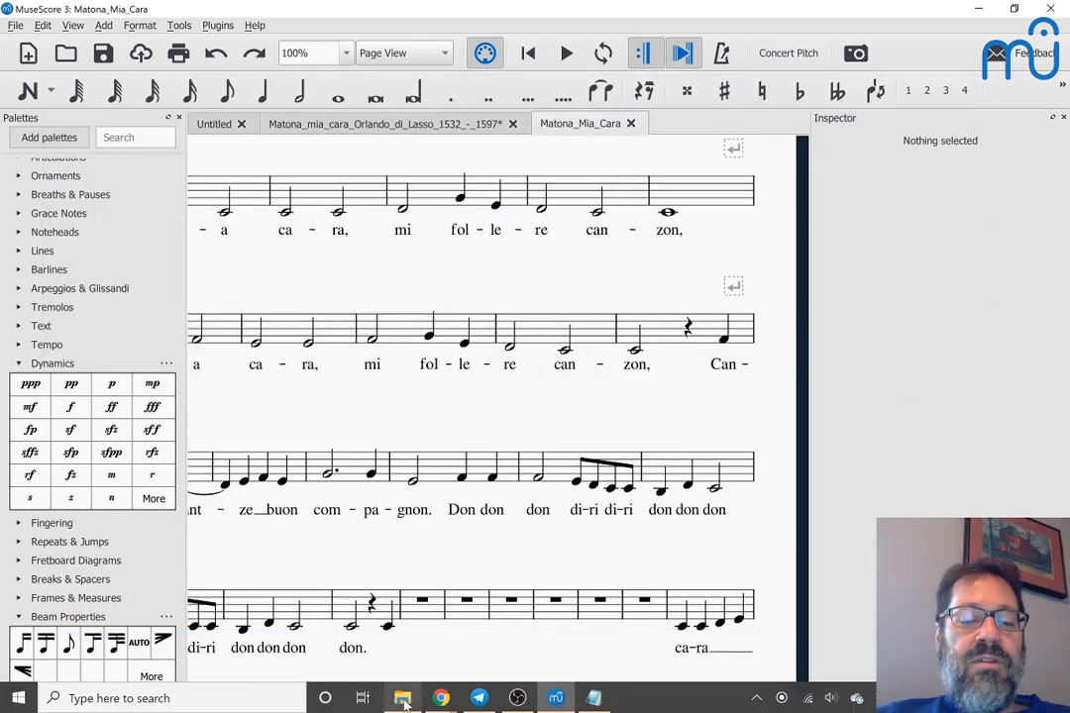
pyautogui.click(402, 700)
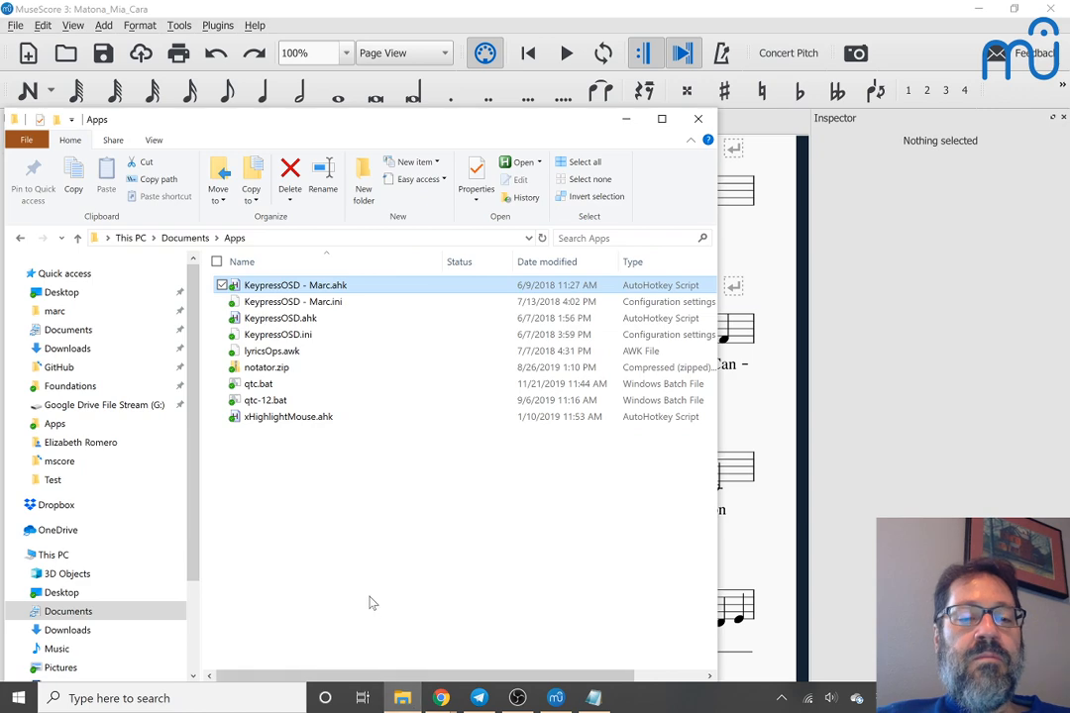
pyautogui.hotkey('alt', 'Tab')
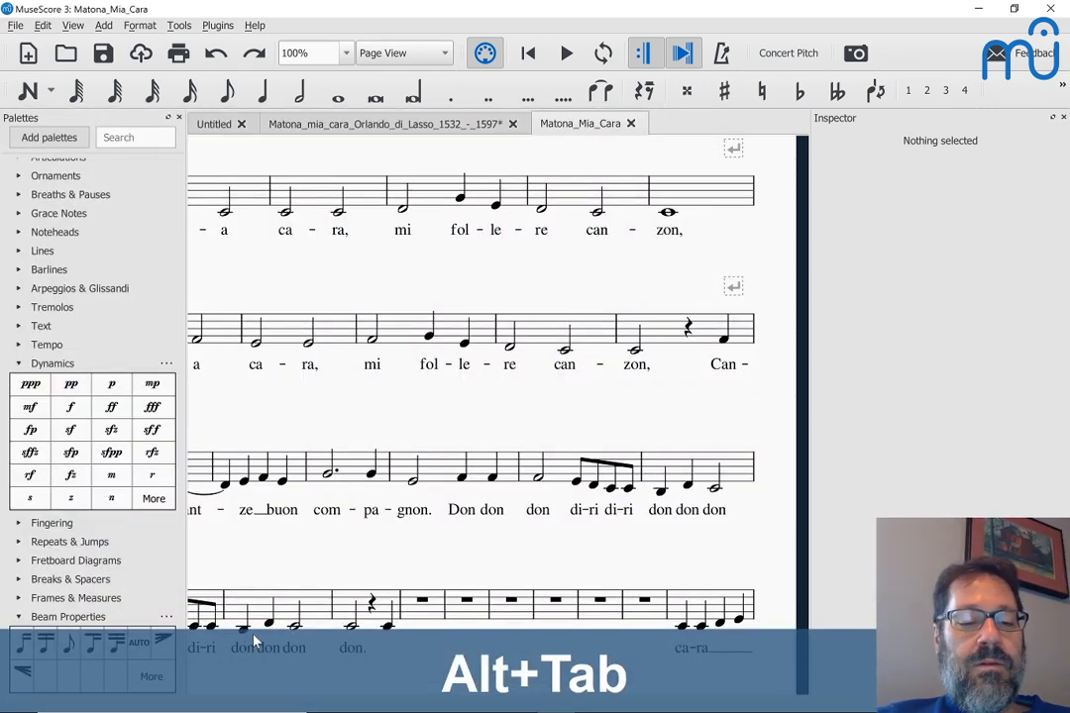
pyautogui.hotkey('alt', 'Tab')
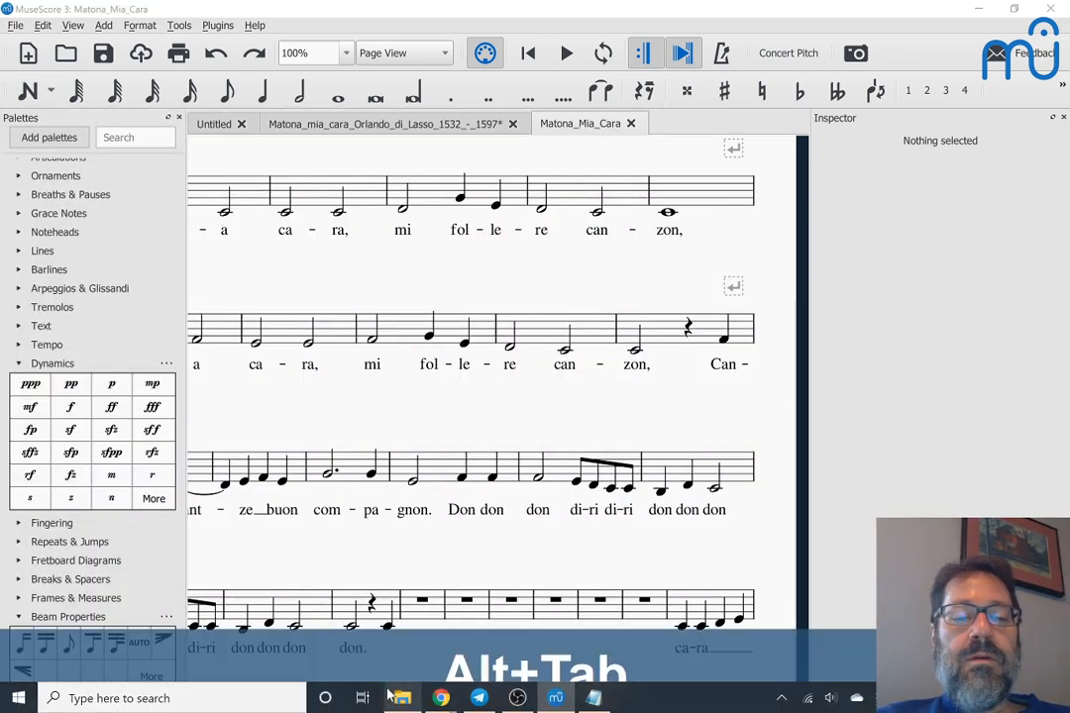
pyautogui.hotkey('alt', 'Tab')
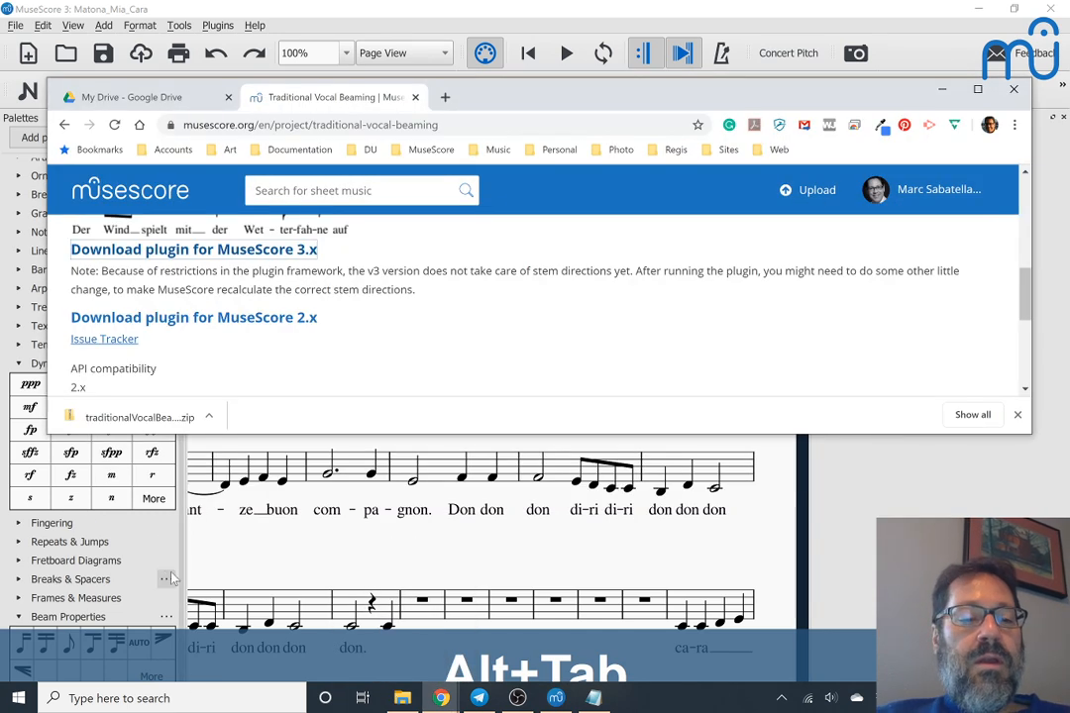
# Step: Extract traditionalVocalBeaming-master.zip into the Plugins folder and return to MuseScore
pyautogui.click(139, 417)
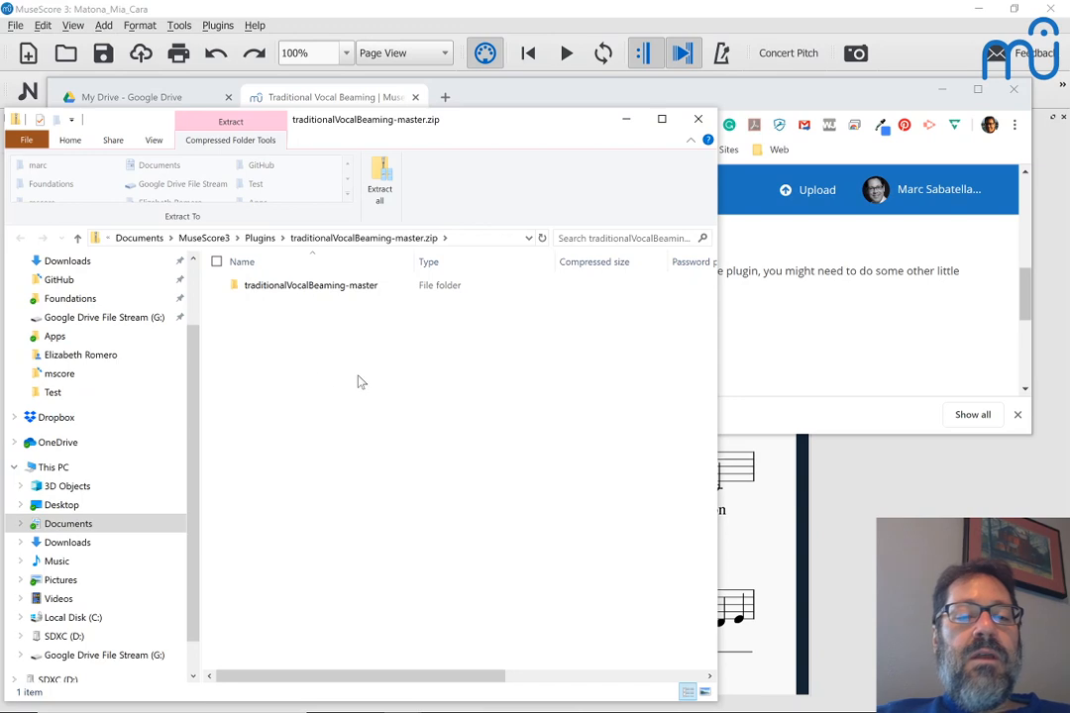
pyautogui.click(385, 179)
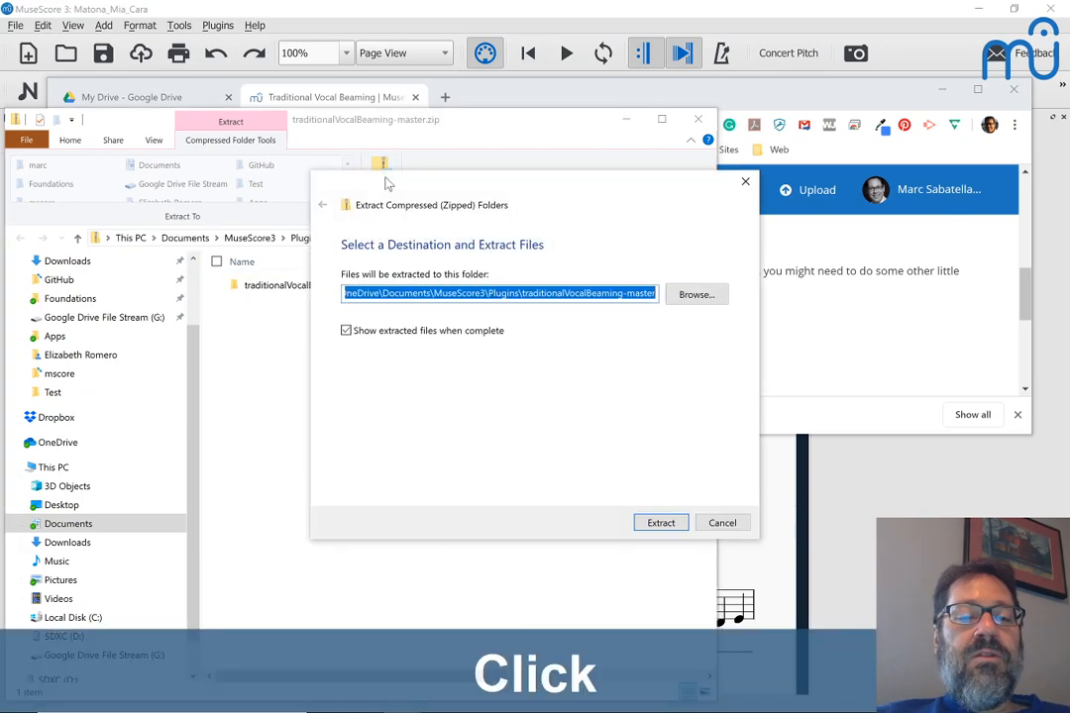
pyautogui.click(660, 523)
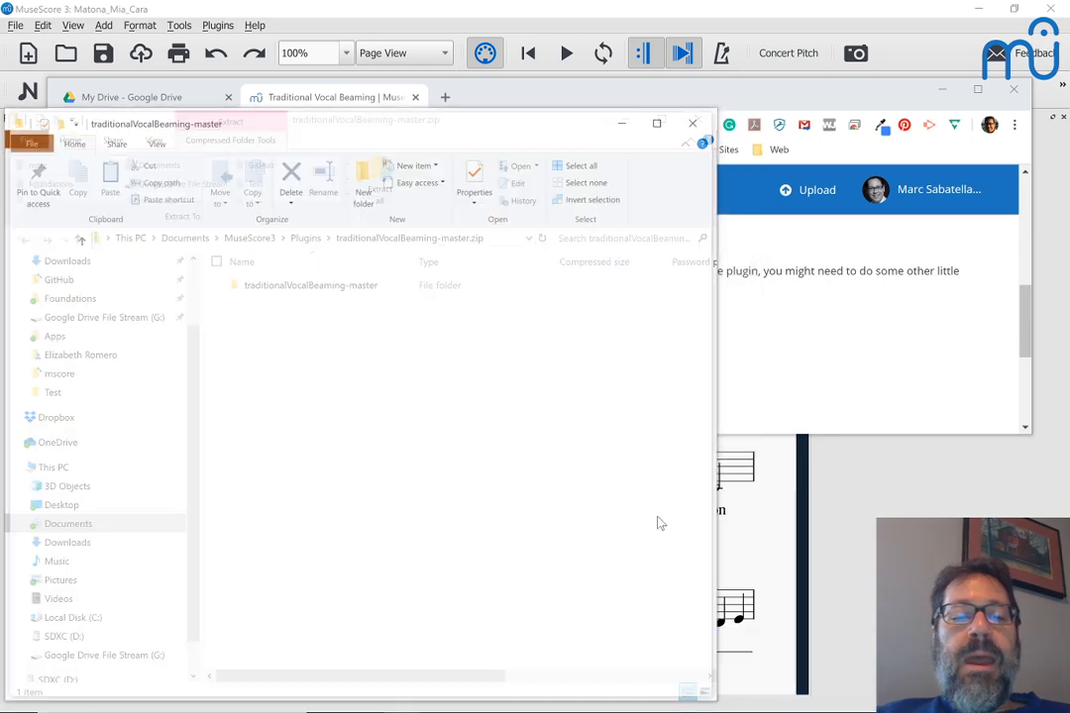
pyautogui.hotkey('alt', 'Tab')
pyautogui.press('Tab')
pyautogui.press('Tab')
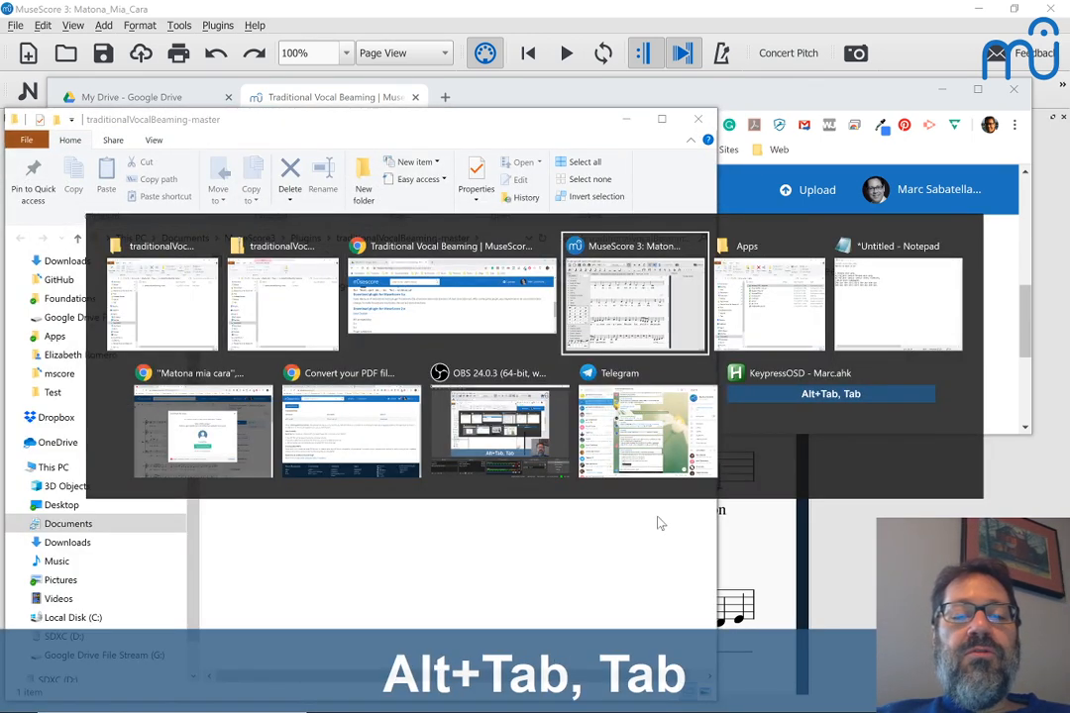
# Step: In the Plugin Manager, enable traditionalVocalBeaming, TempoChanges and resetDialogPositions
pyautogui.click(217, 25)
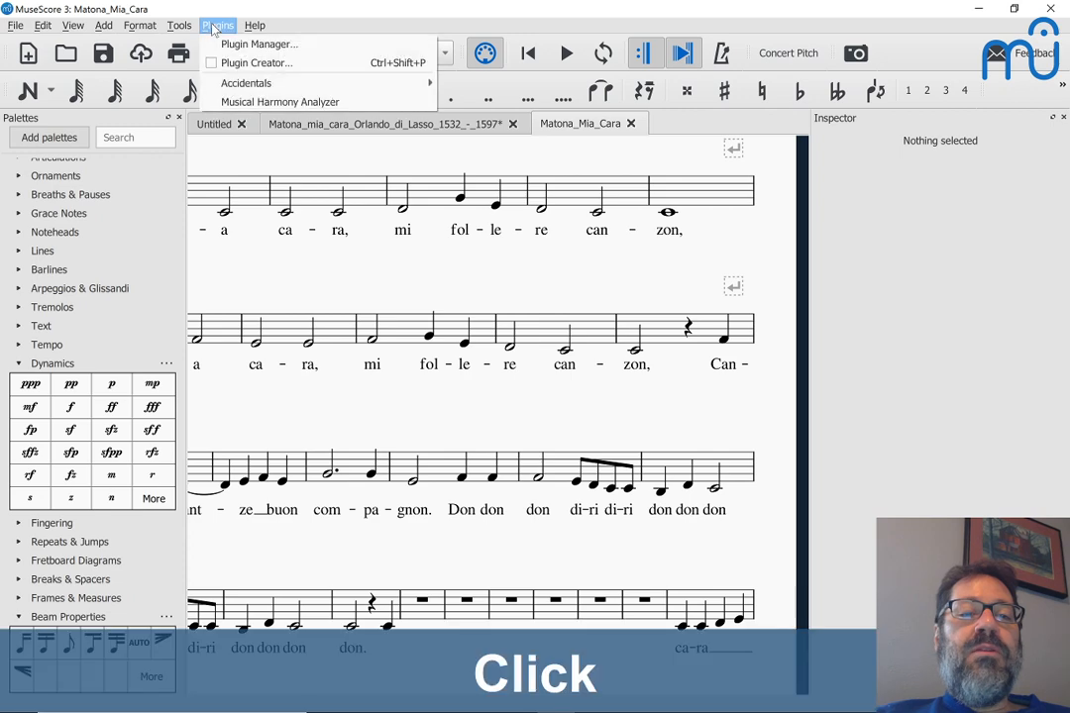
pyautogui.click(235, 46)
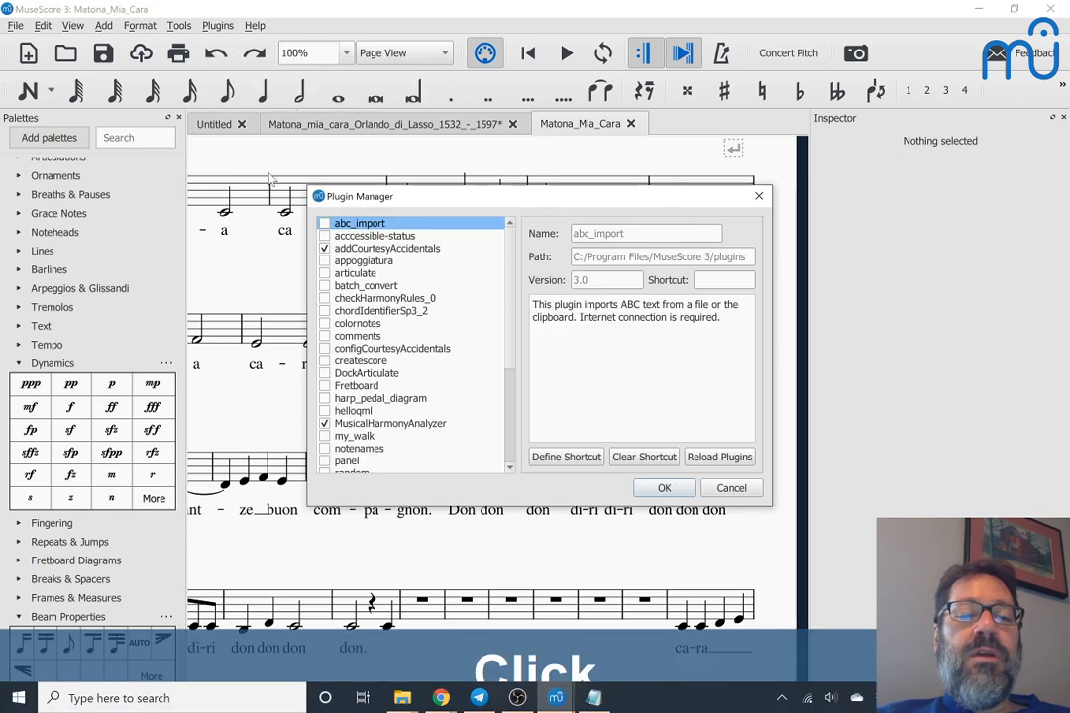
pyautogui.scroll(-3, 327, 416)
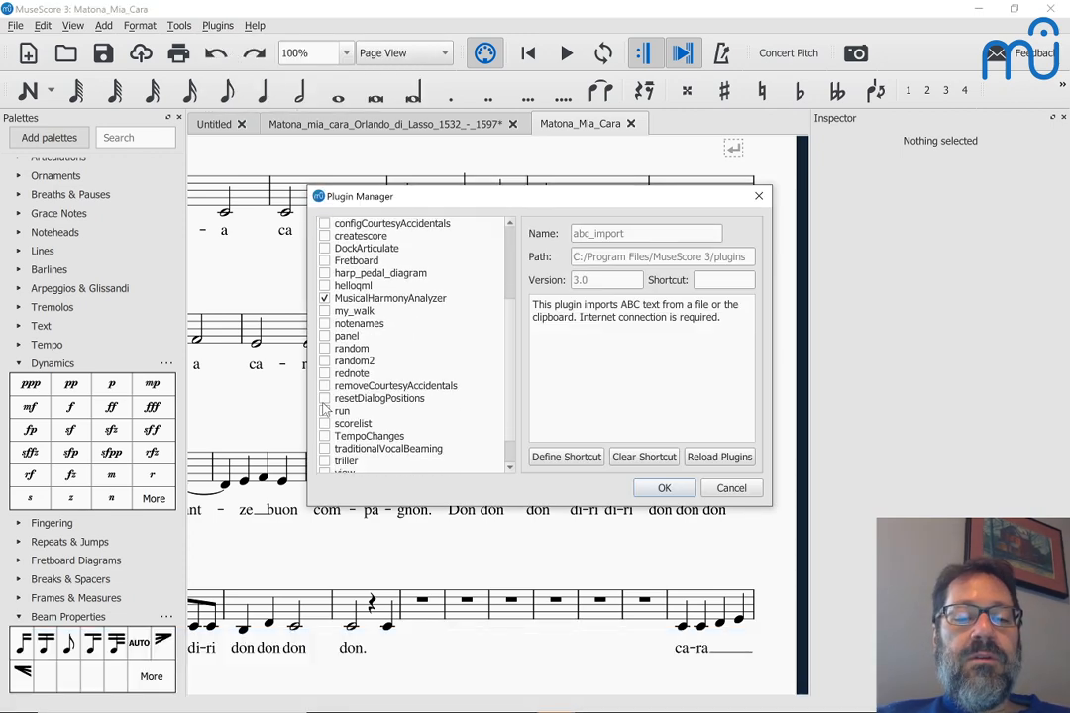
pyautogui.click(325, 450)
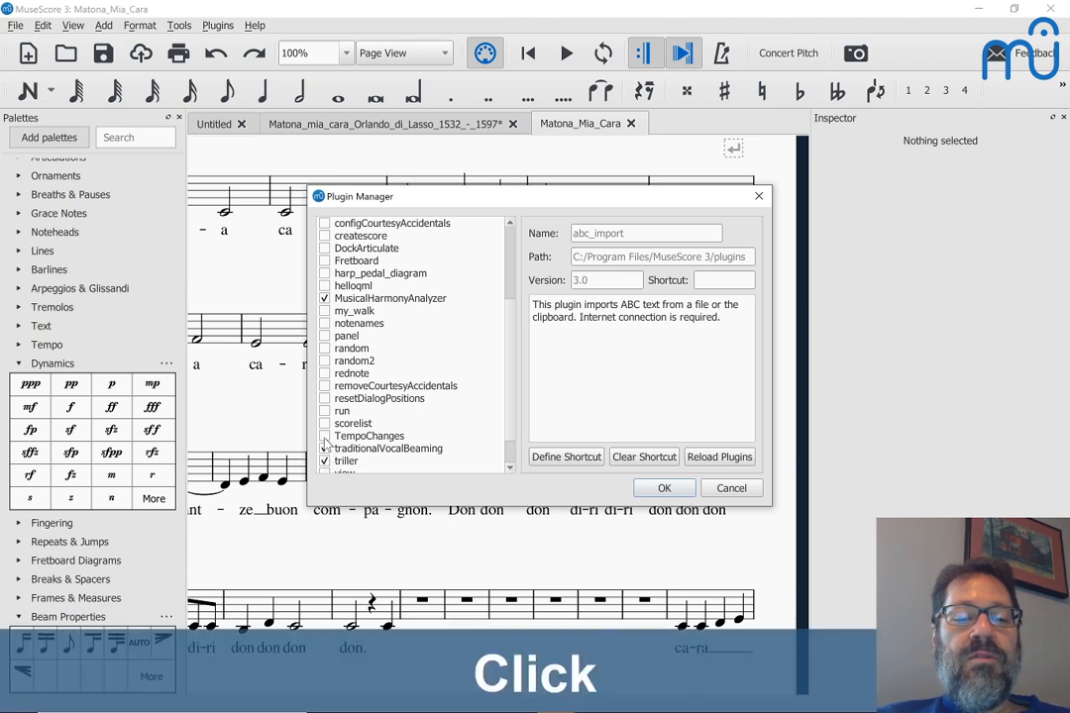
pyautogui.click(325, 437)
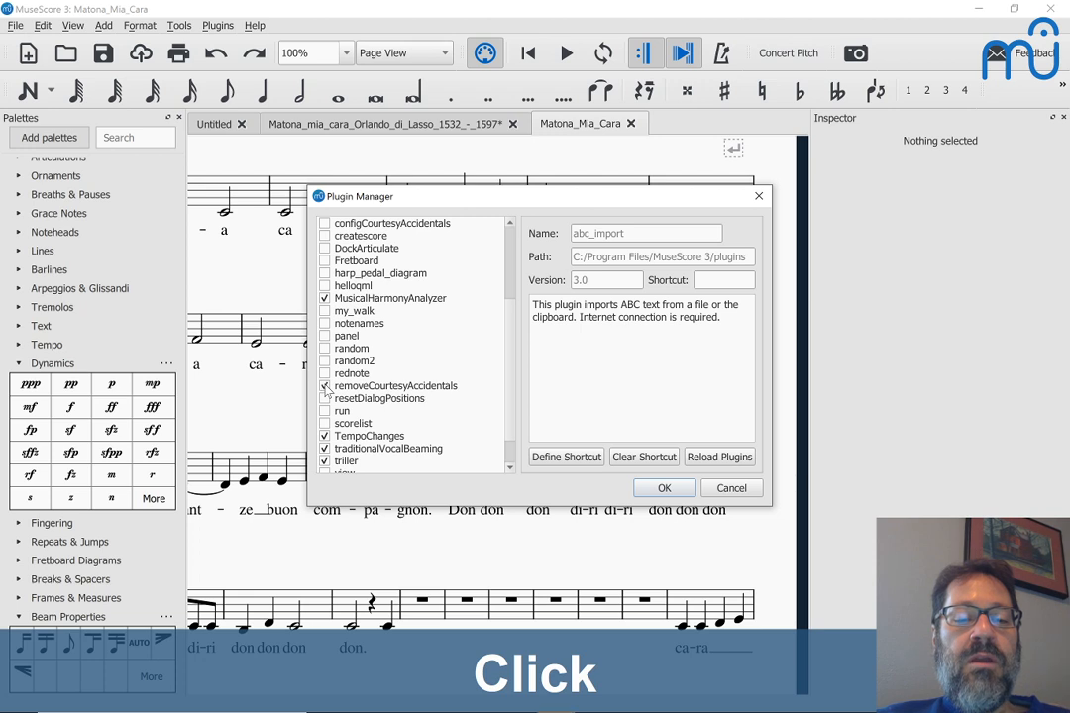
pyautogui.scroll(-1, 327, 388)
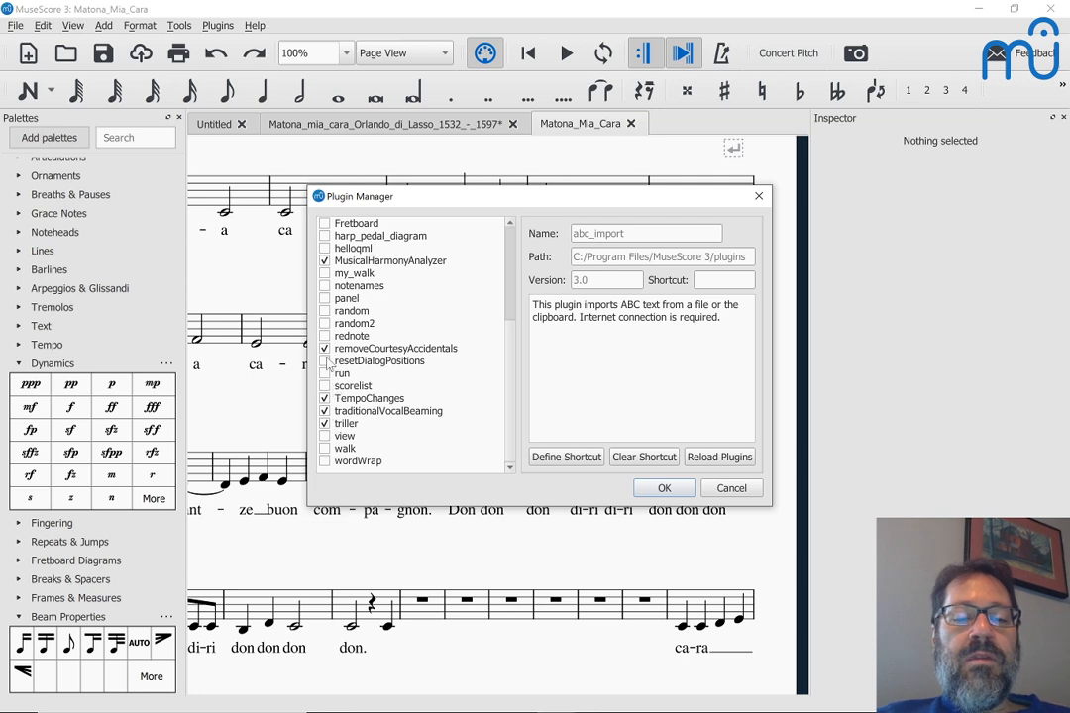
pyautogui.click(326, 362)
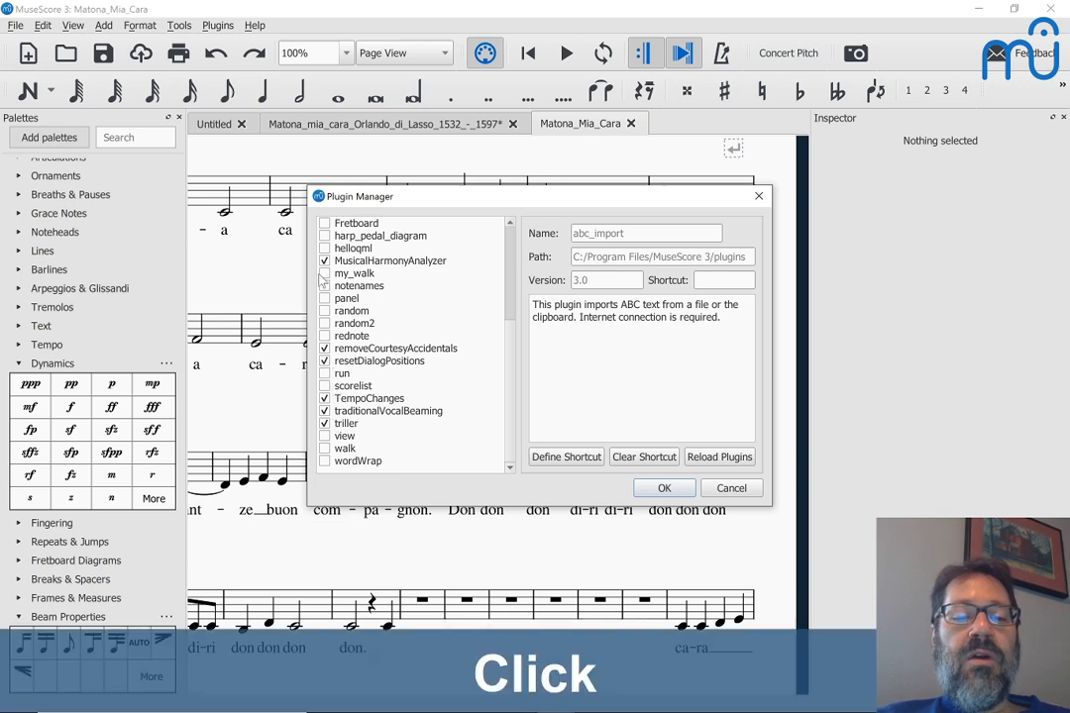
# Step: Enable DockArticulate, configCourtesyAccidentals, checkHarmonyRules_0, batch_convert, appoggiatura and abc_import, then confirm
pyautogui.scroll(1, 321, 280)
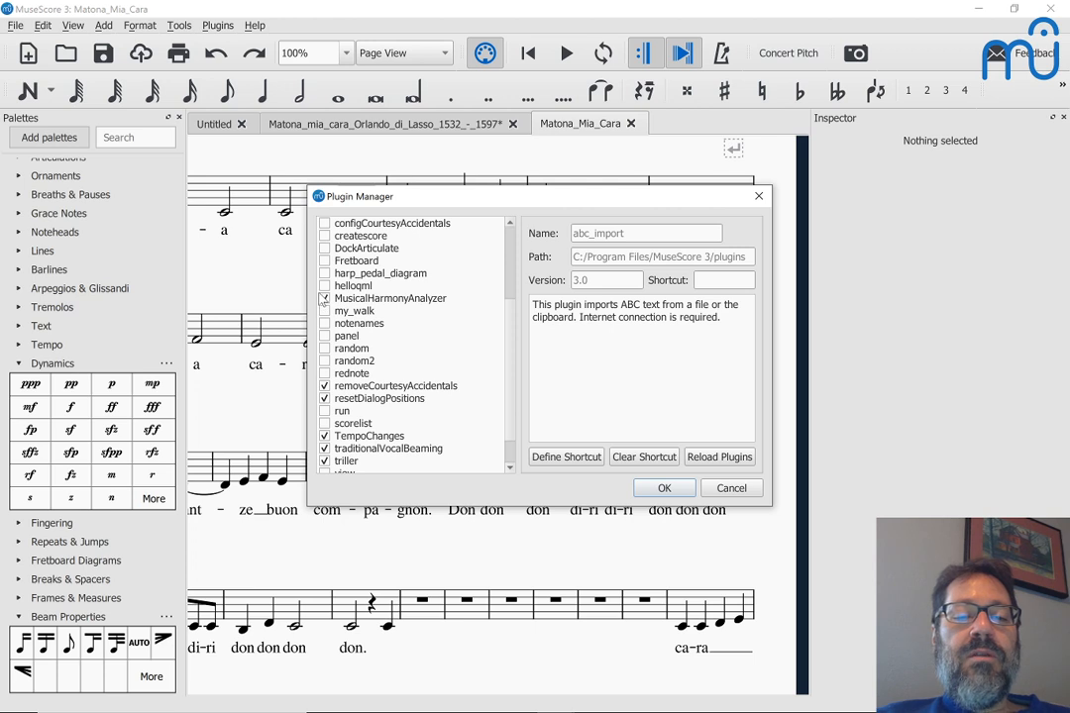
pyautogui.scroll(1, 323, 291)
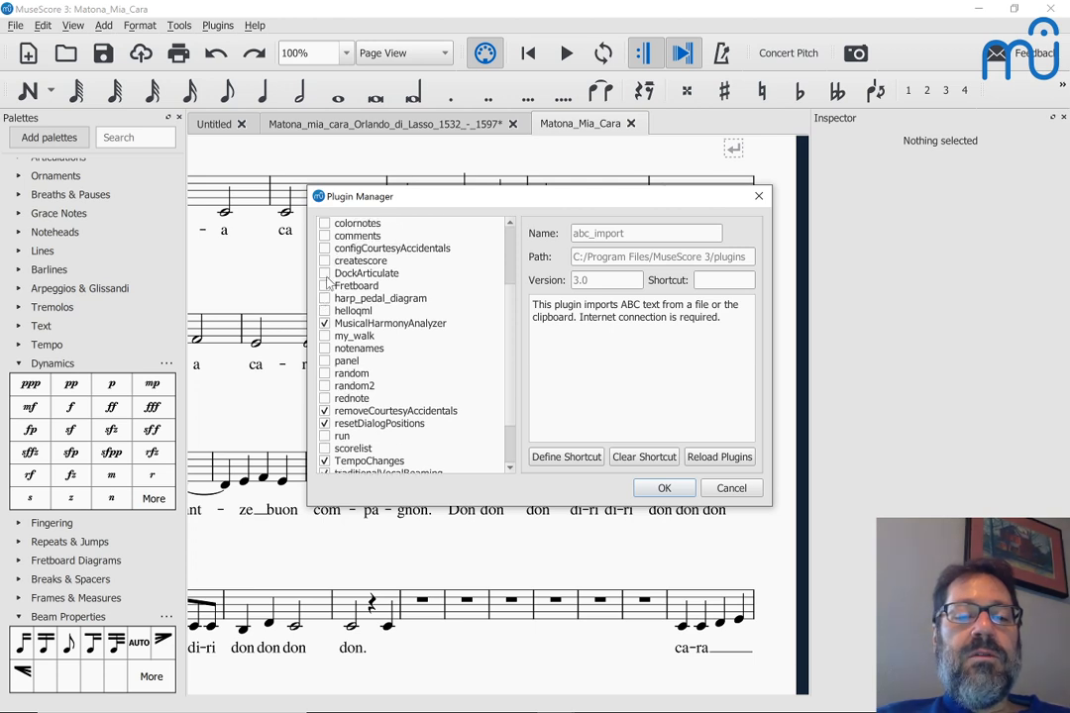
pyautogui.click(327, 275)
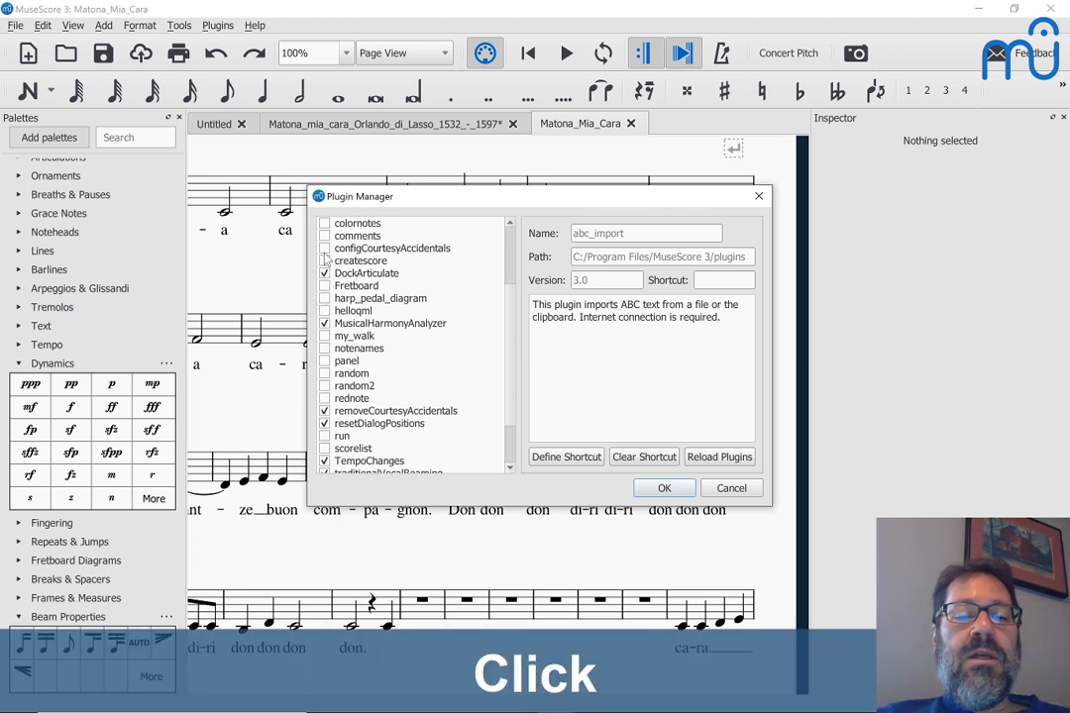
pyautogui.click(325, 249)
pyautogui.scroll(2, 327, 250)
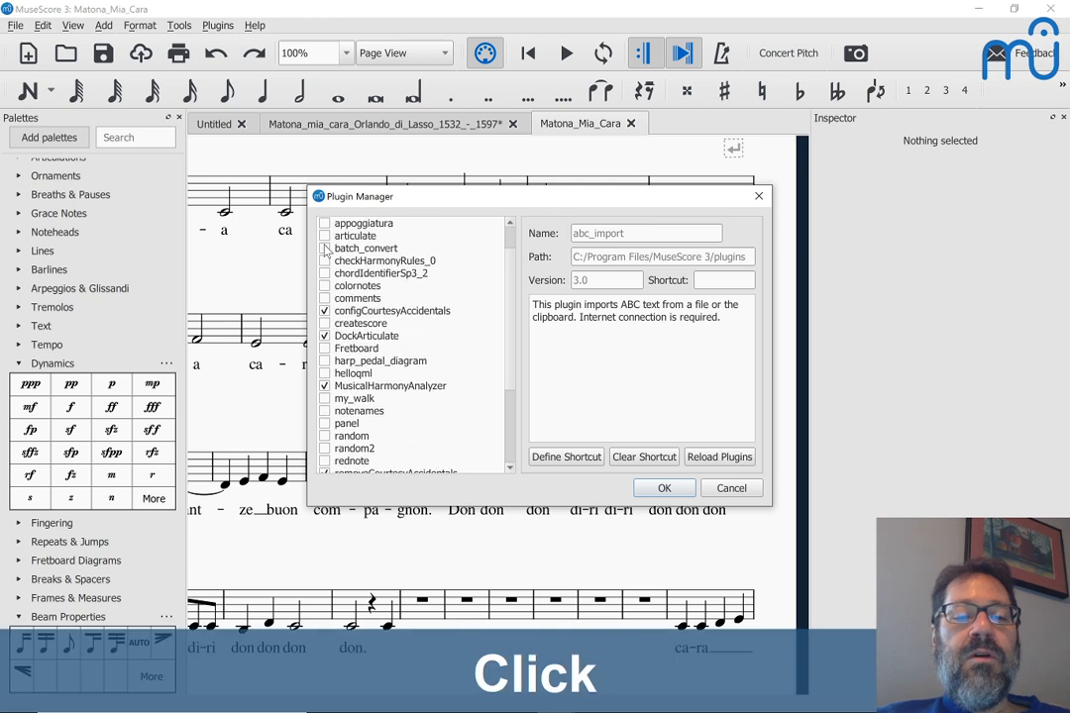
pyautogui.click(325, 262)
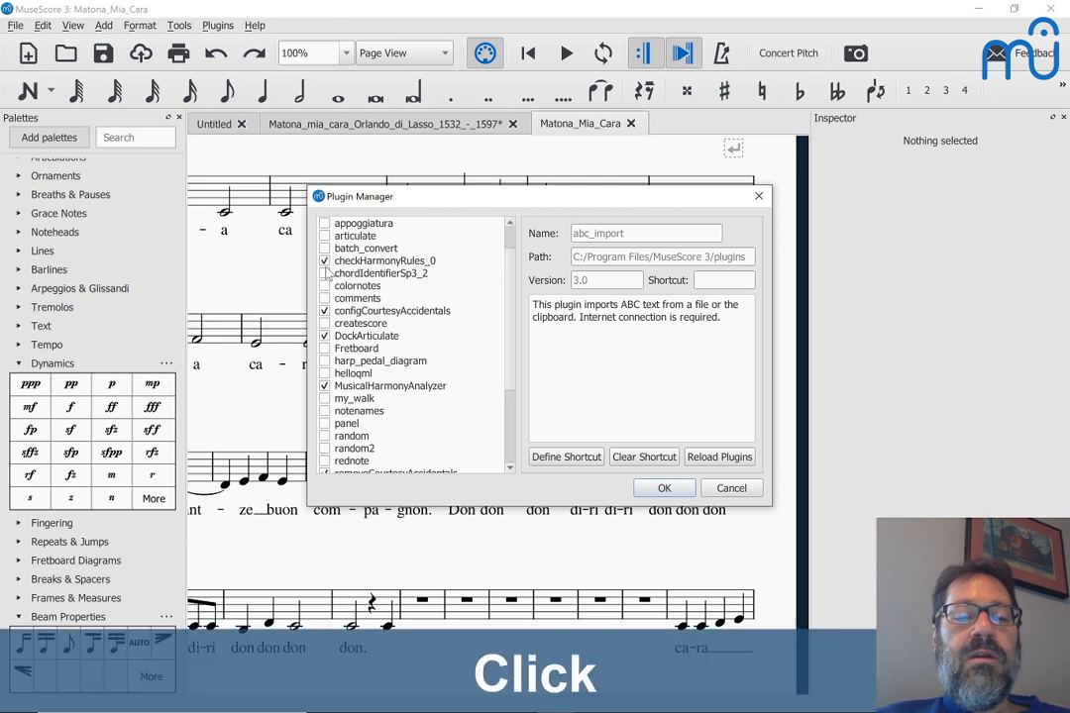
pyautogui.click(325, 249)
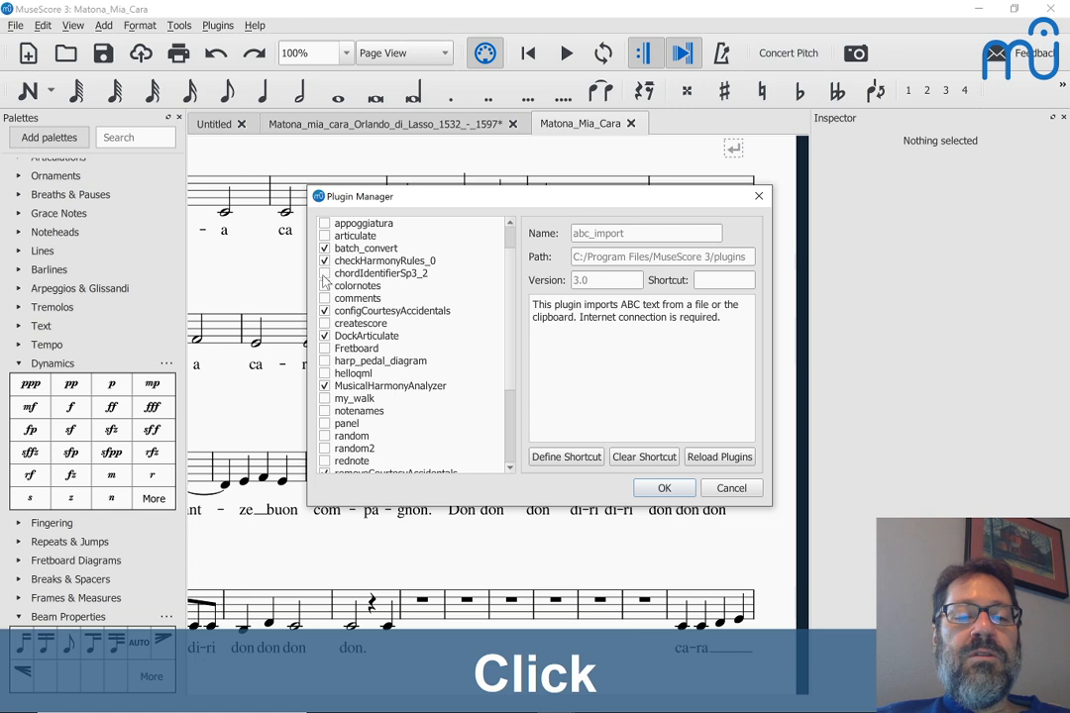
pyautogui.click(325, 224)
pyautogui.scroll(1, 332, 233)
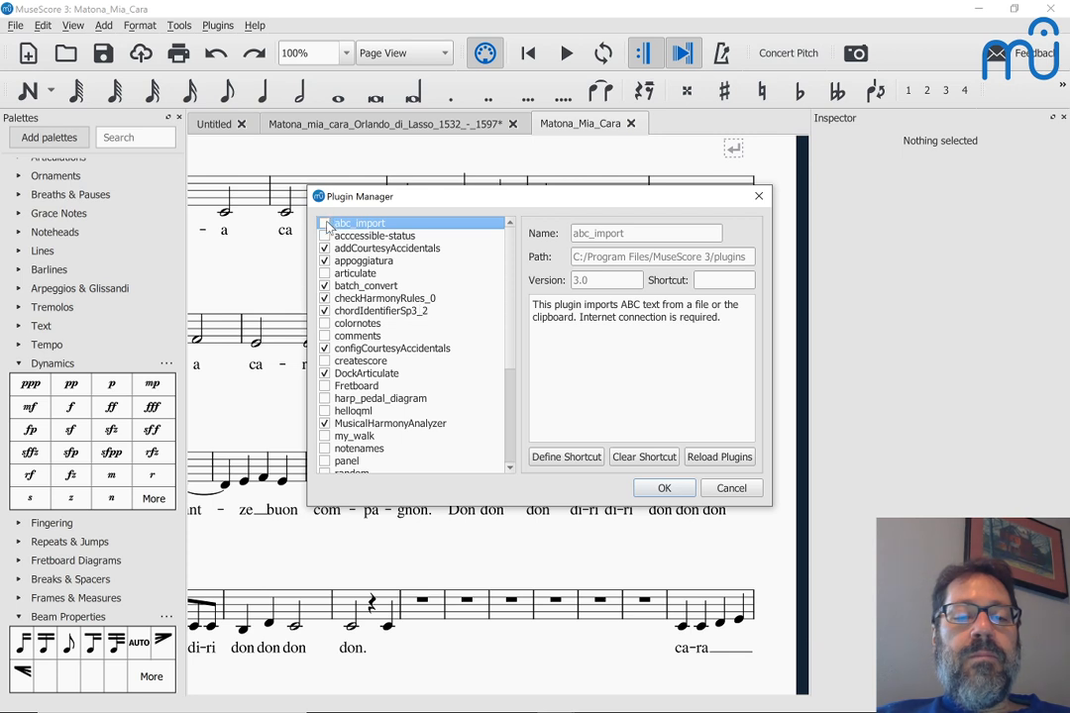
pyautogui.click(325, 224)
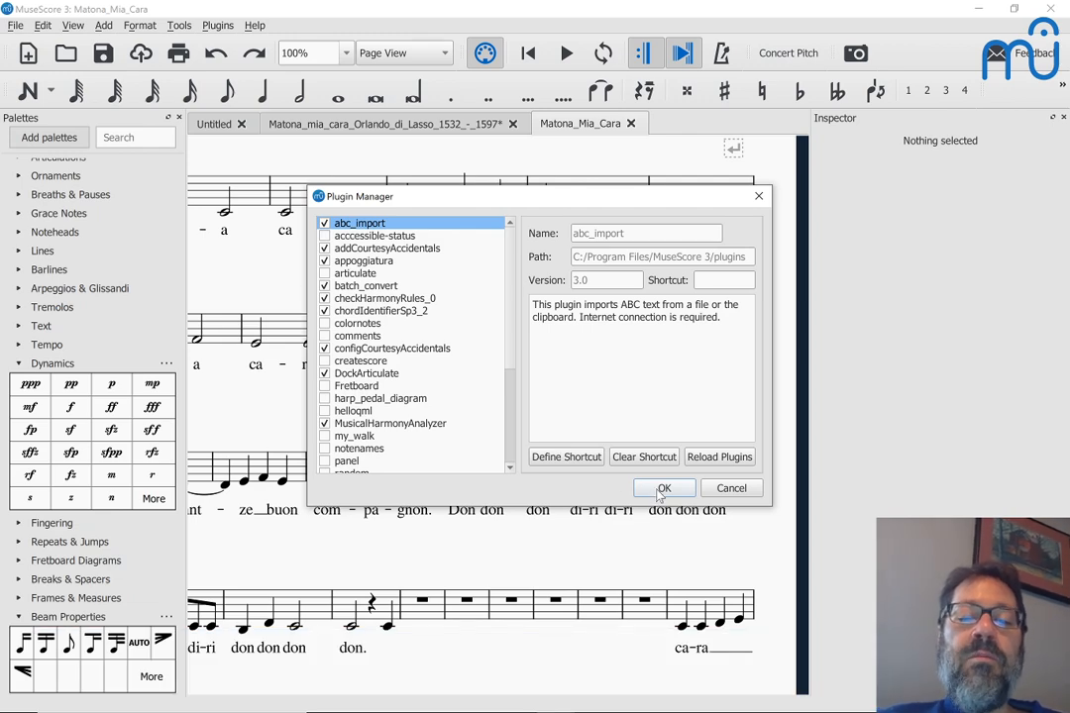
pyautogui.click(661, 496)
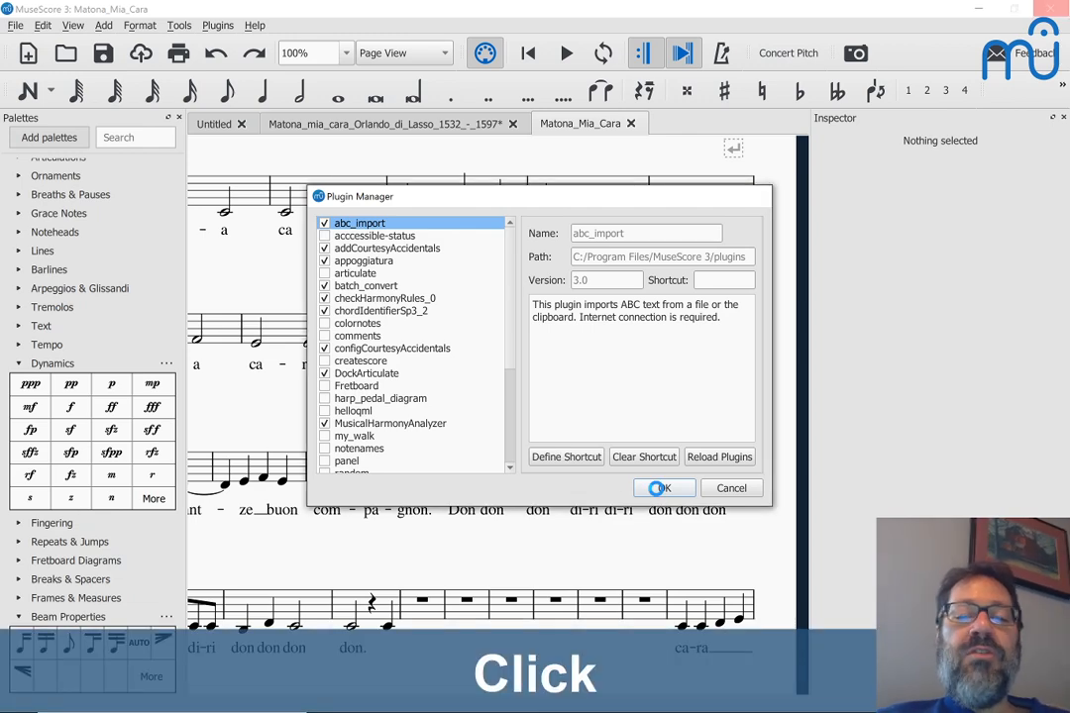
pyautogui.click(660, 494)
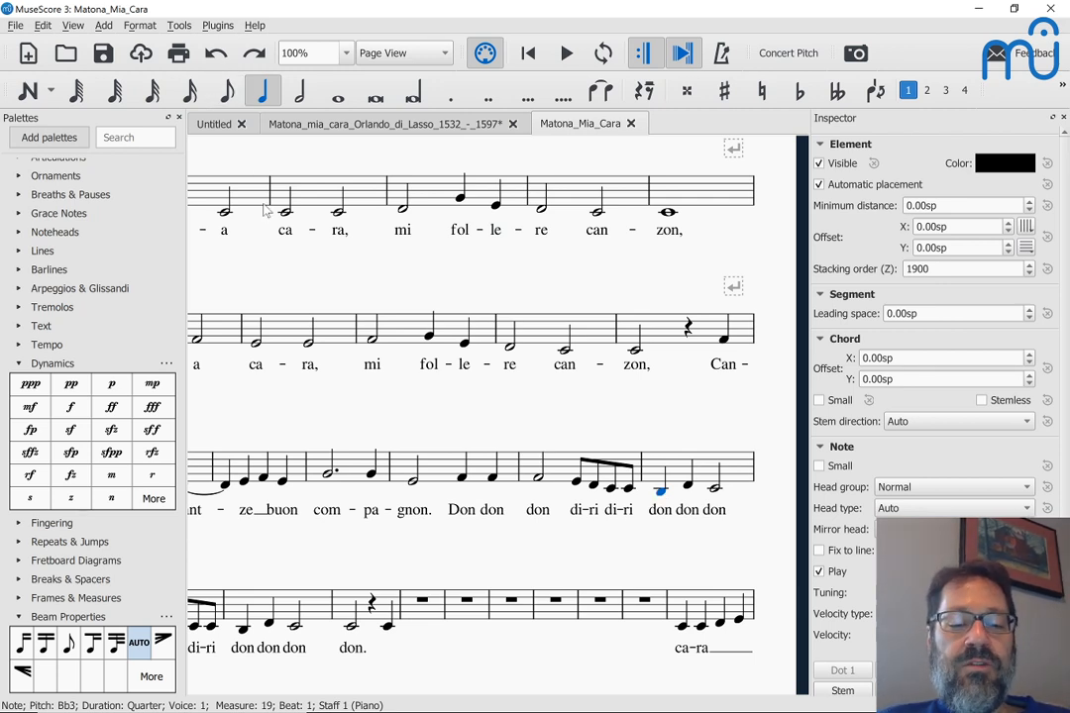
# Step: Undo the last change, run Traditional Vocal Beaming on the whole score, then undo it
pyautogui.hotkey('ctrl', 'z')
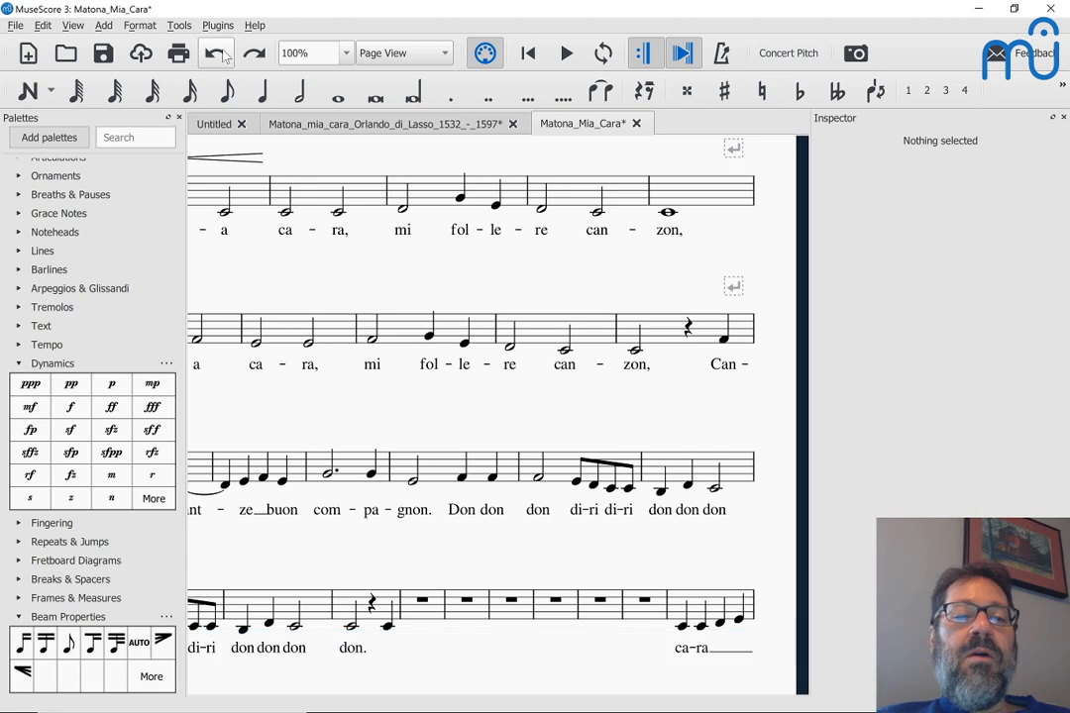
pyautogui.click(218, 25)
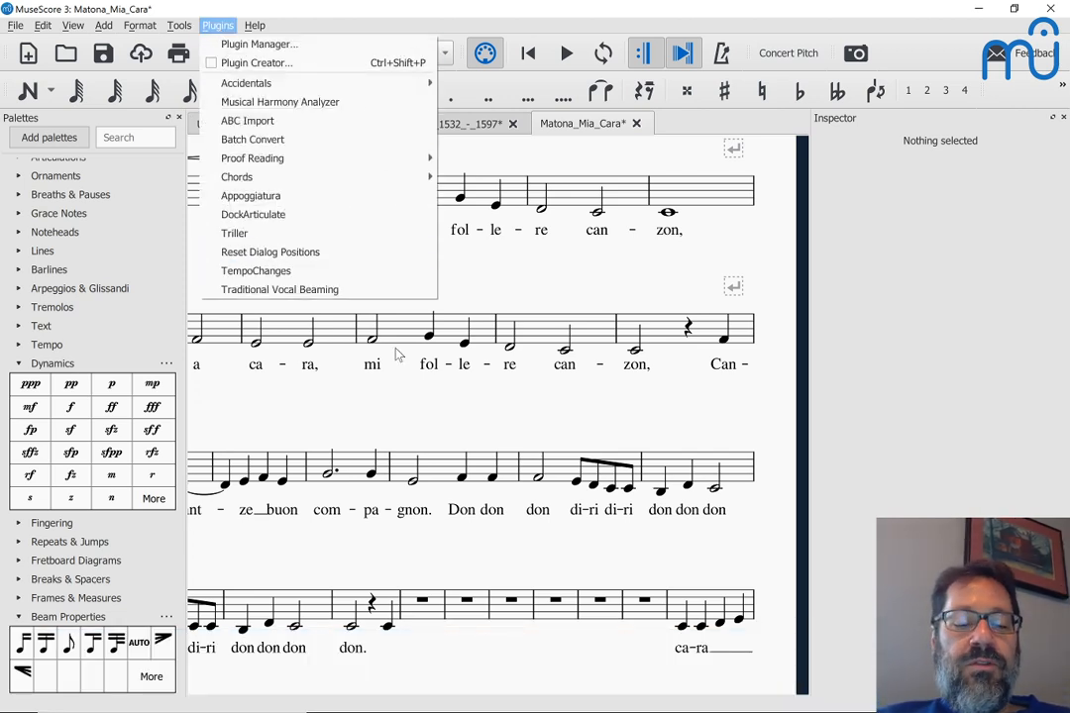
pyautogui.click(502, 415)
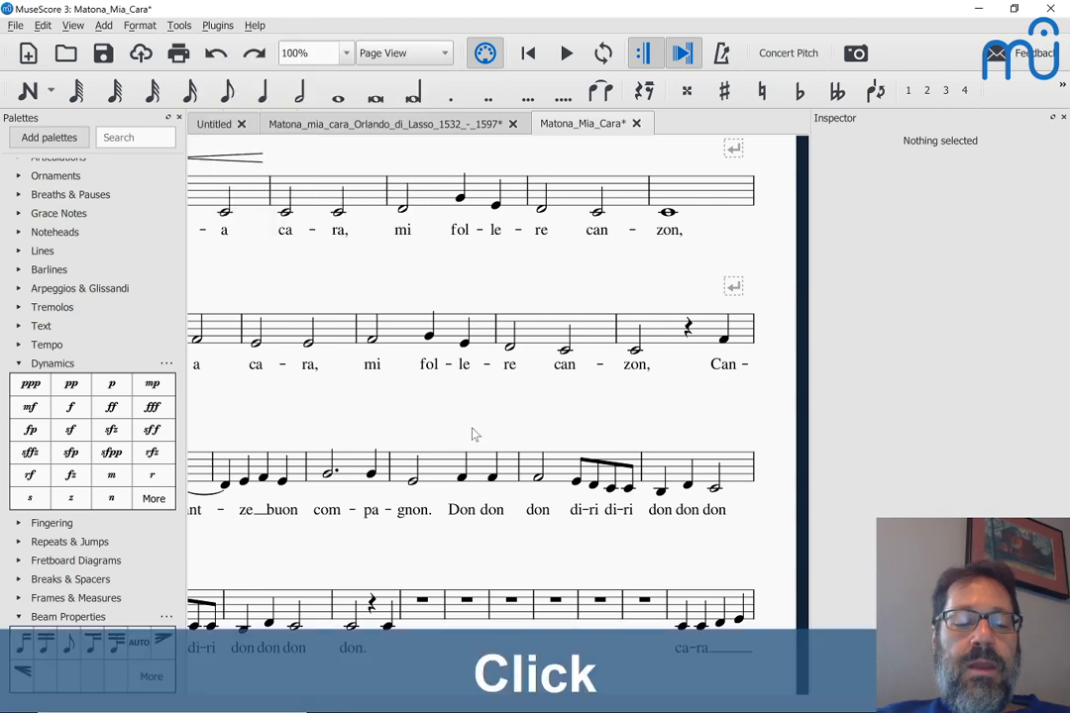
pyautogui.hotkey('ctrl', 'a')
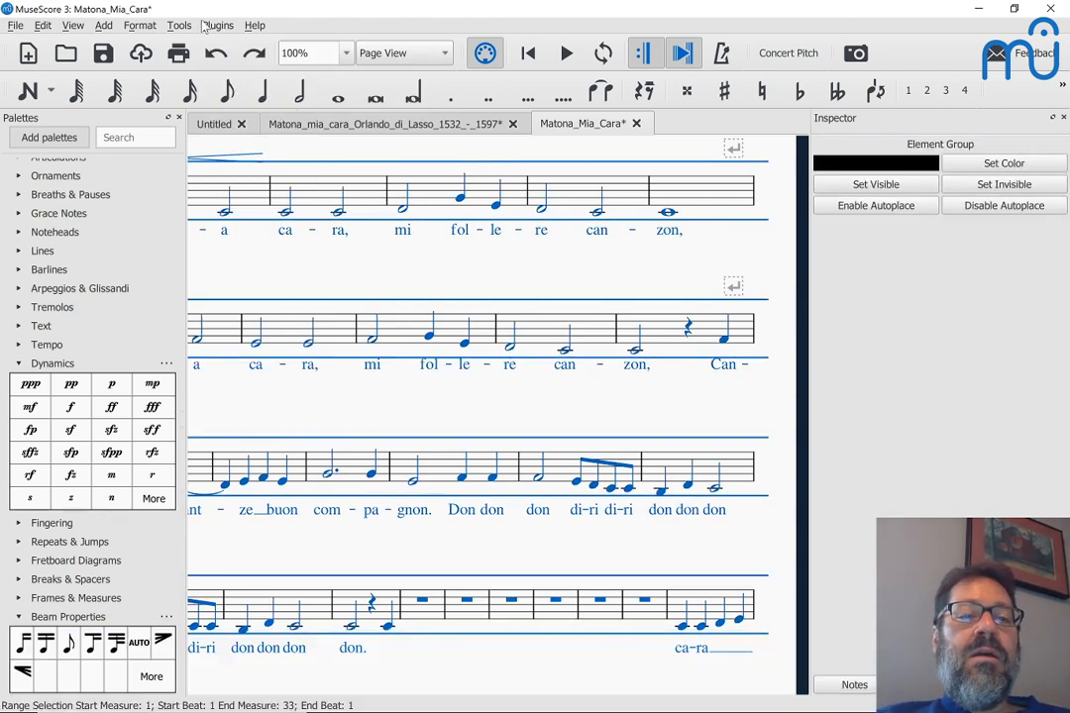
pyautogui.click(216, 26)
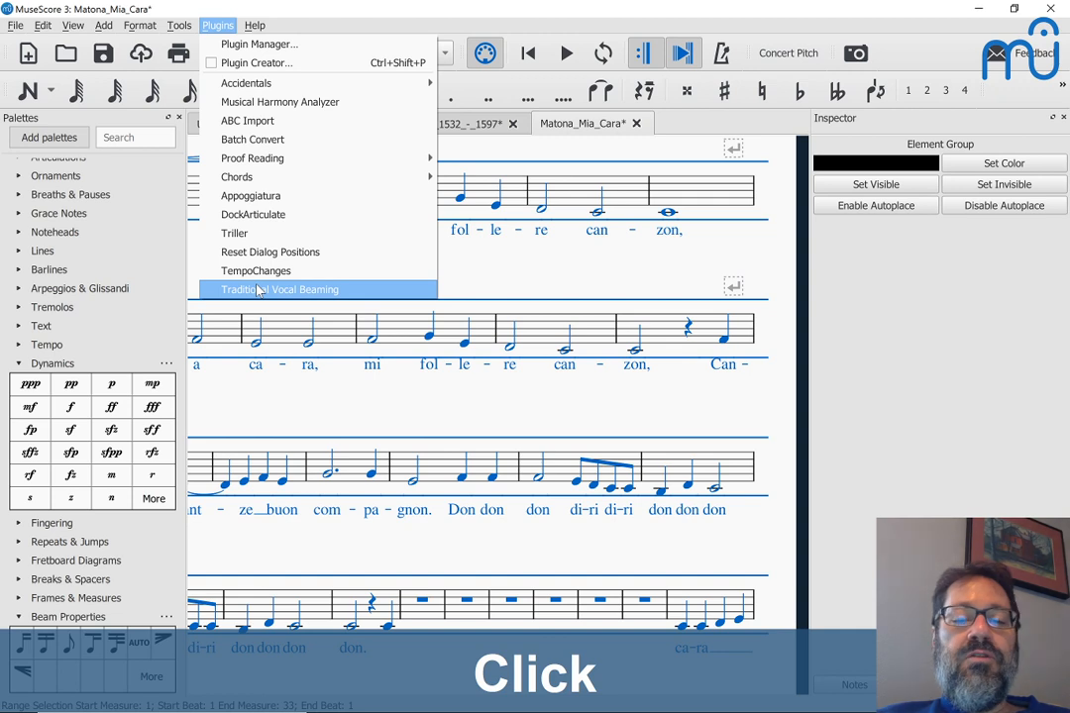
pyautogui.click(256, 290)
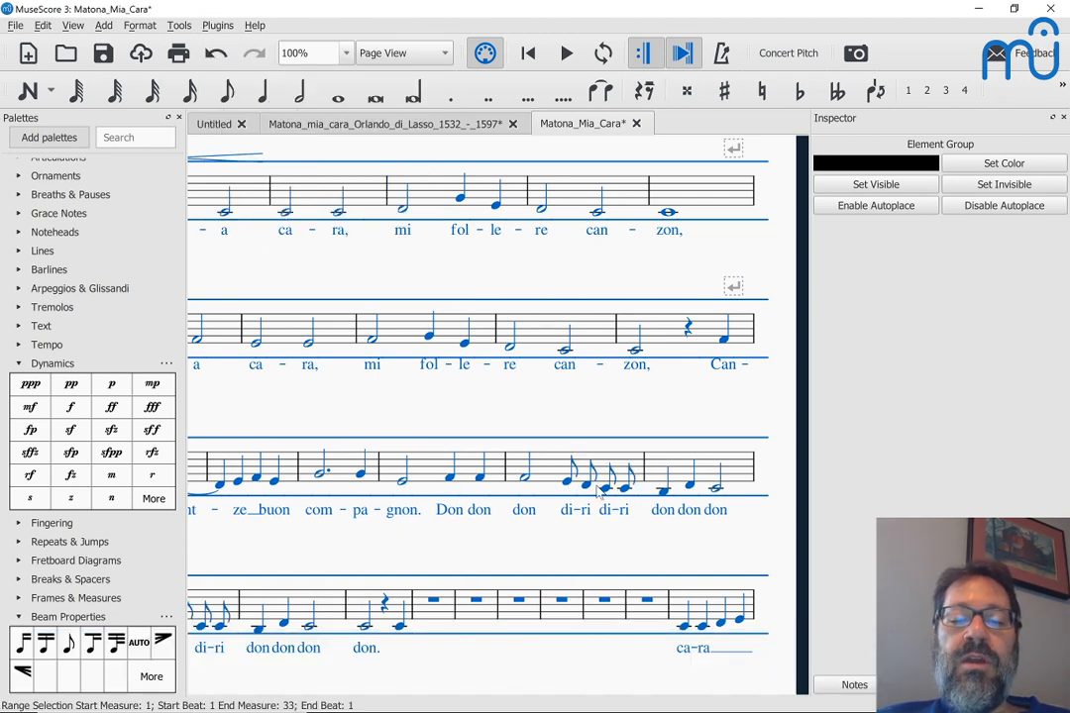
pyautogui.hotkey('ctrl', 'z')
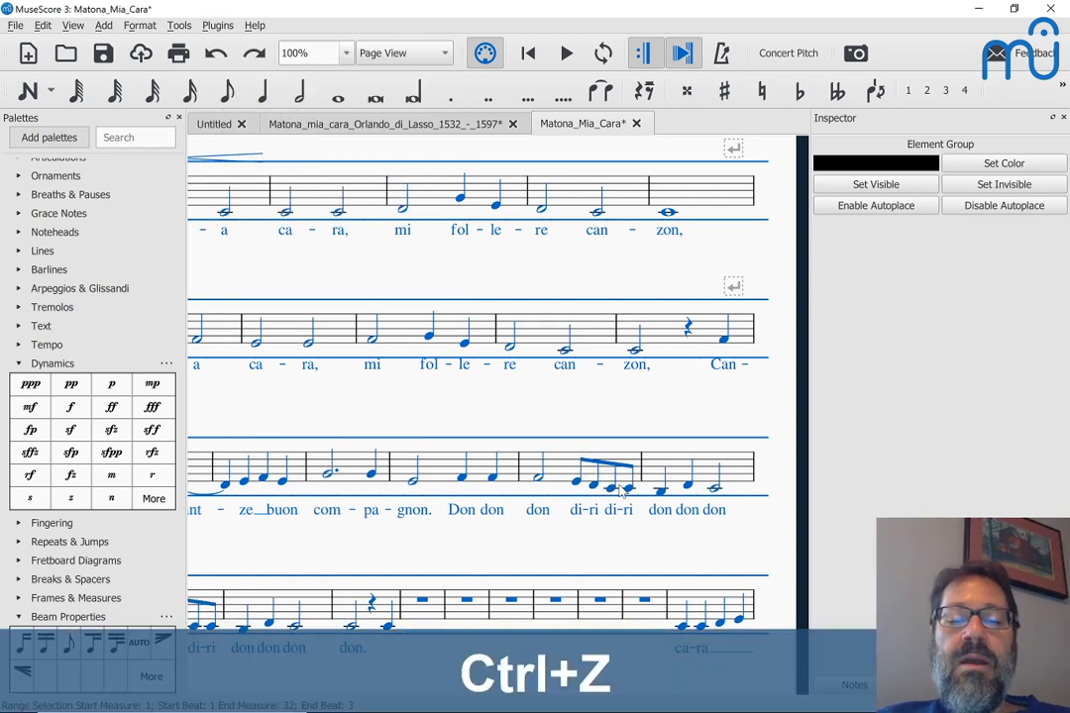
# Step: Enter eighth notes C D E F G in measure 24
pyautogui.click(423, 602)
pyautogui.press('n')
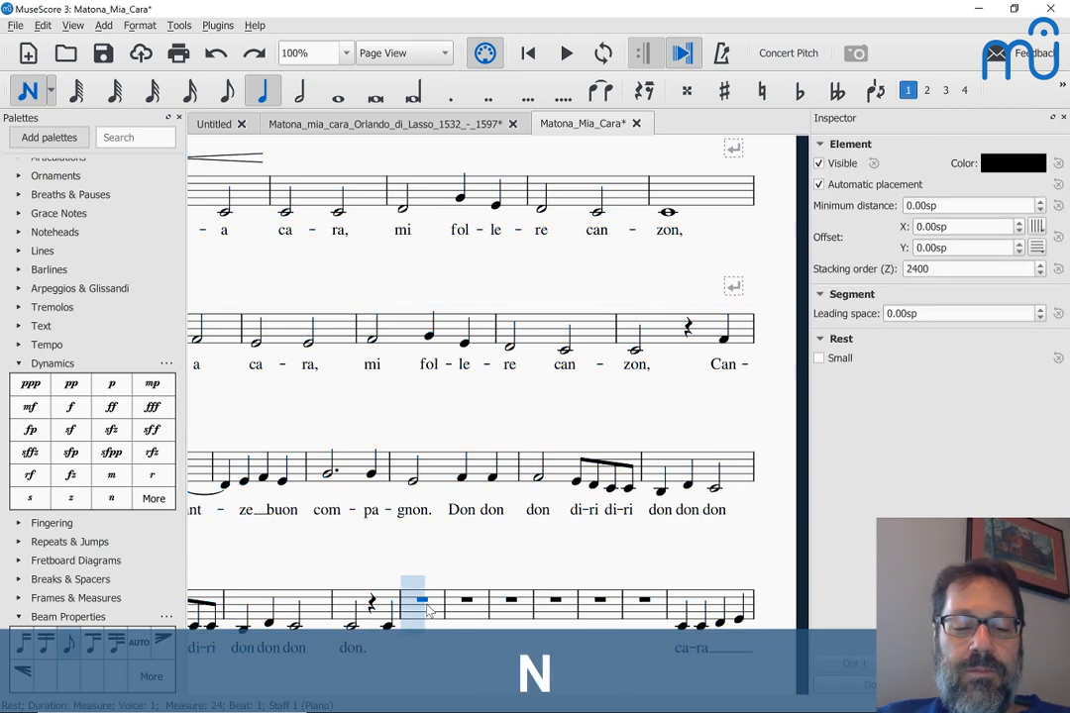
pyautogui.press('4')
pyautogui.press('c')
pyautogui.press('d')
pyautogui.press('e')
pyautogui.press('f')
pyautogui.press('g')
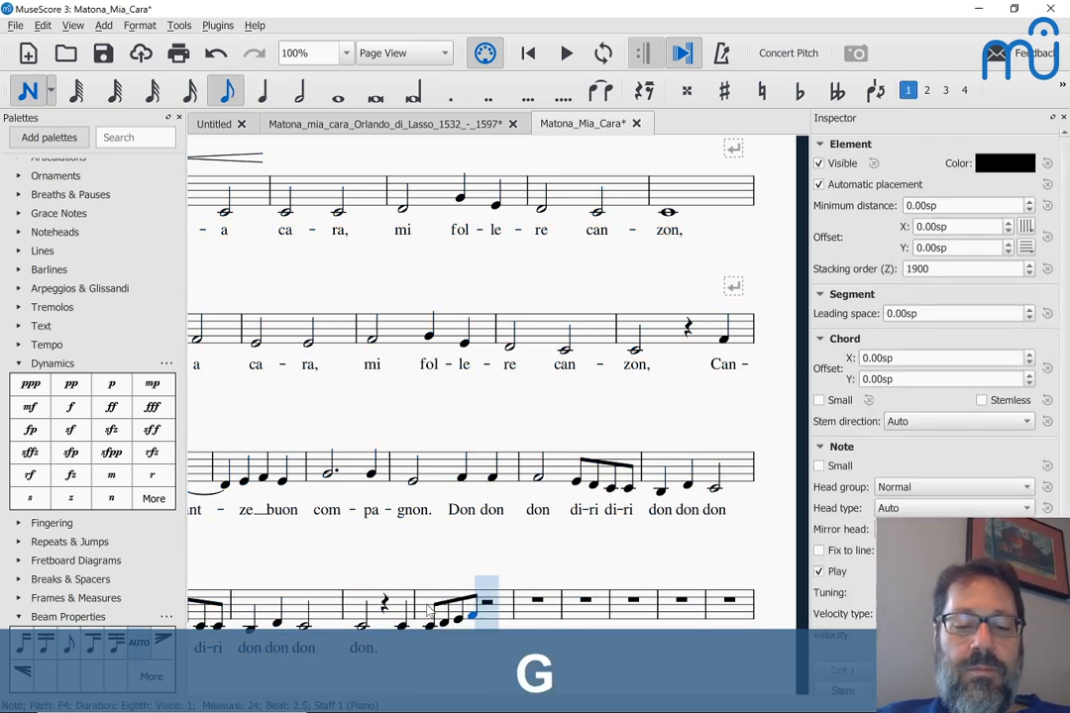
pyautogui.press('Escape')
# Step: Add the lyric 'ha' with a melisma line across the new eighth notes
pyautogui.click(420, 631)
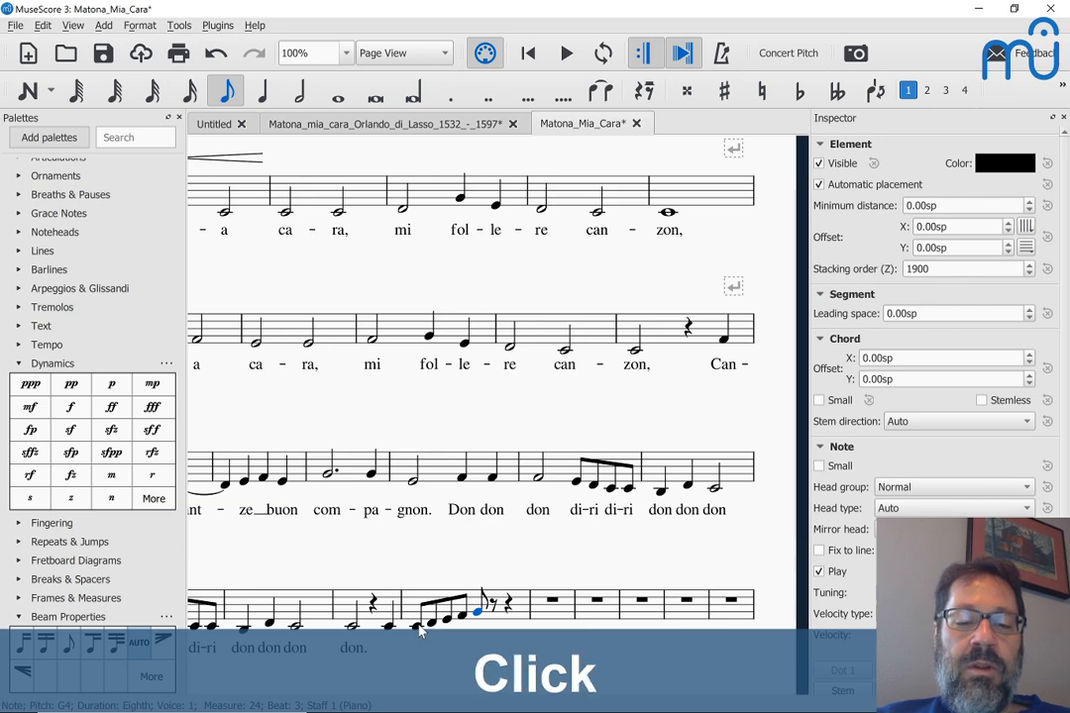
pyautogui.hotkey('ctrl', 'l')
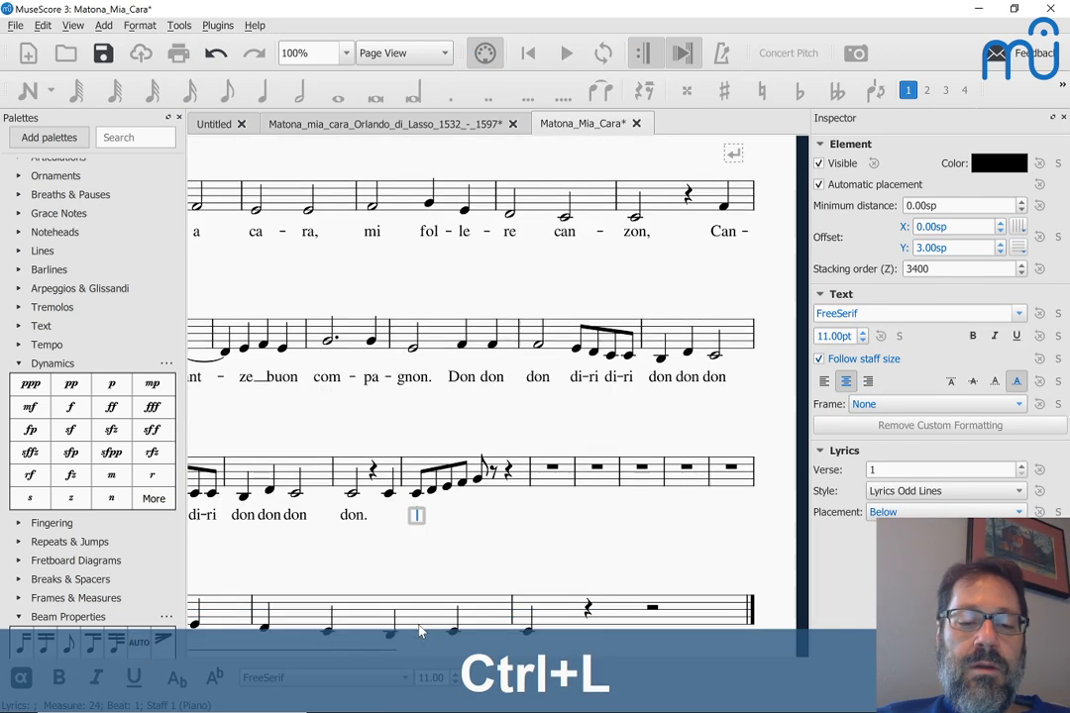
pyautogui.write('ha')
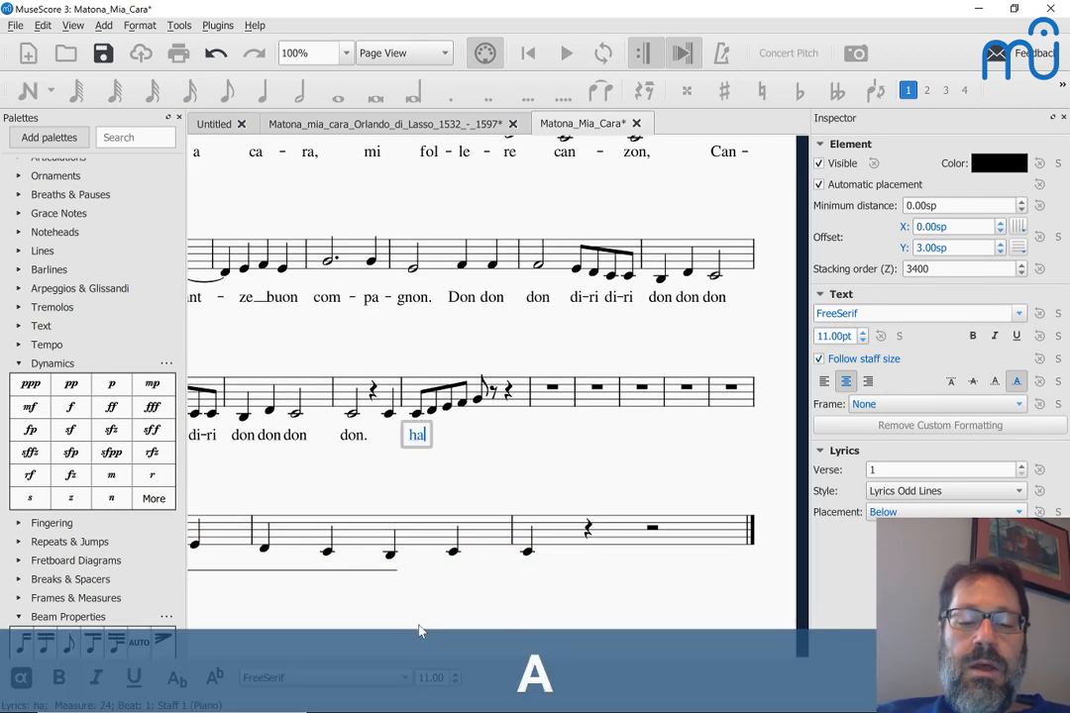
pyautogui.hotkey('shift', '-')
pyautogui.hotkey('shift', '-')
pyautogui.hotkey('shift', '-')
pyautogui.hotkey('shift', '-')
pyautogui.hotkey('shift', '-')
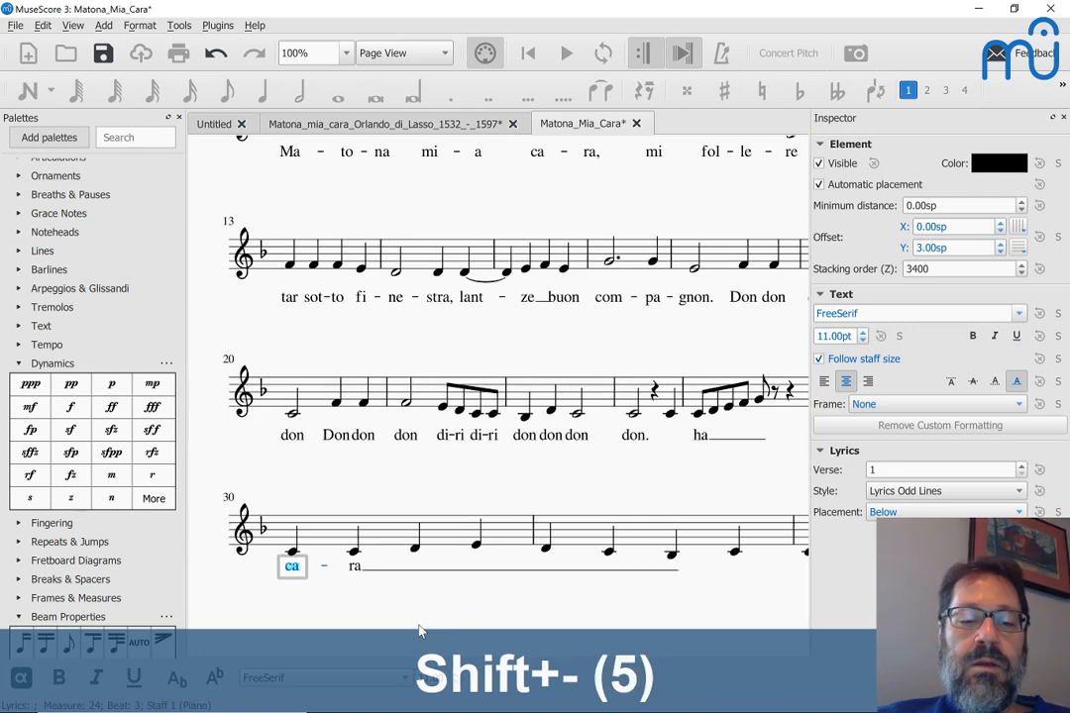
pyautogui.press('Escape')
pyautogui.hscroll(3, 419, 631)
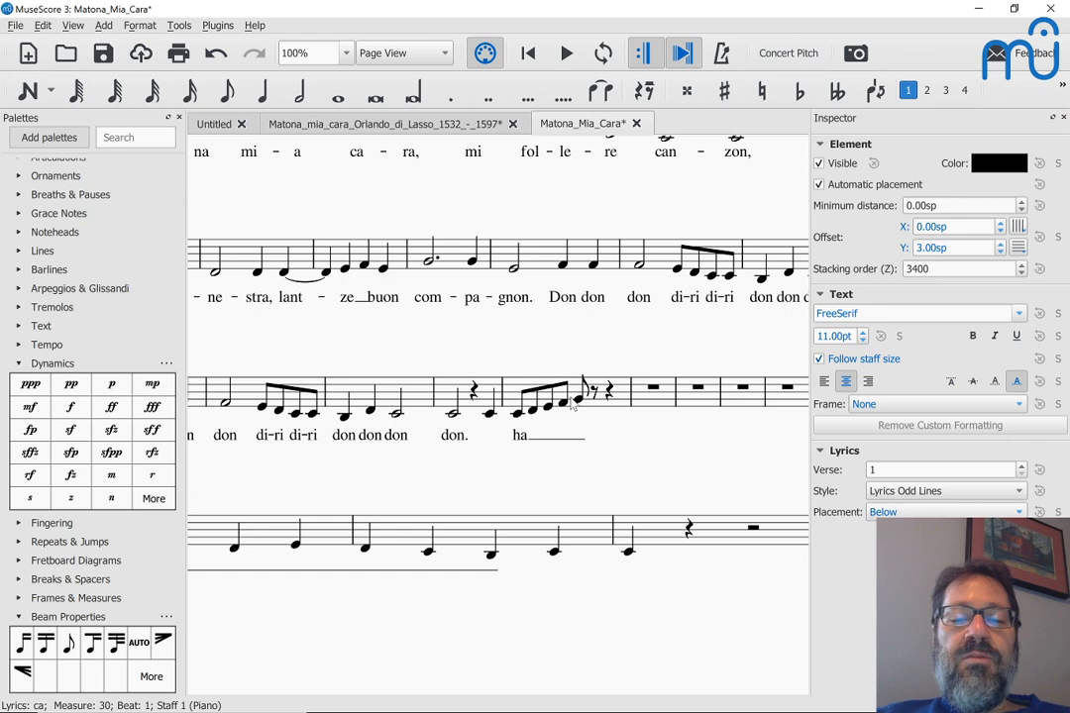
pyautogui.hotkey('ctrl', 'a')
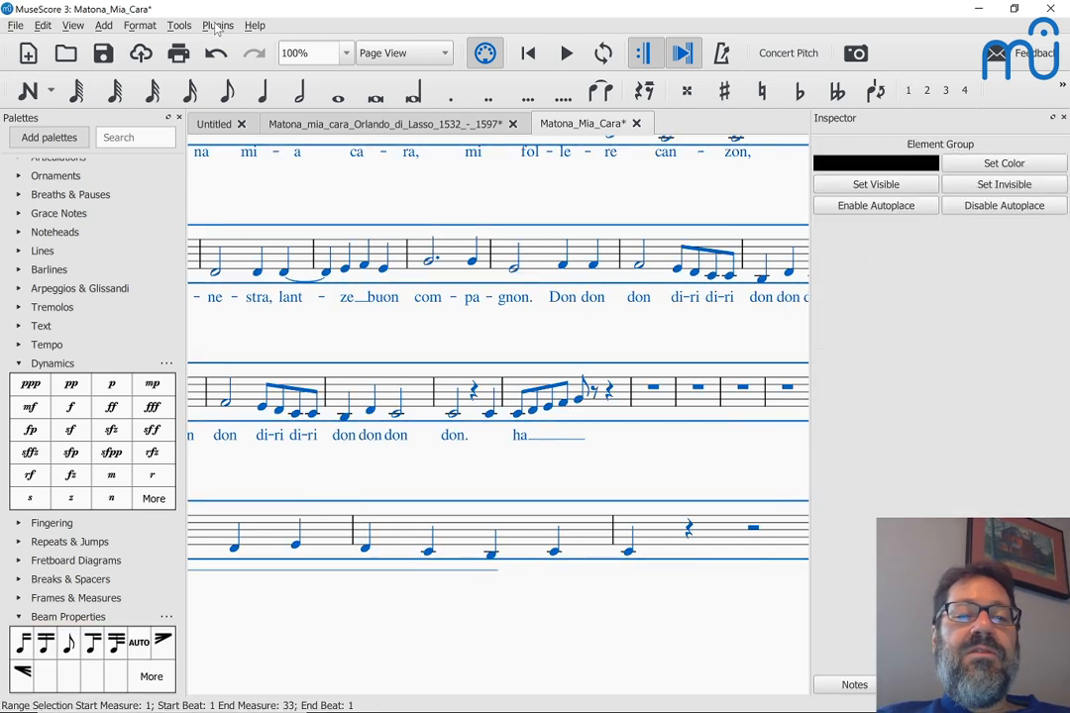
# Step: Run Traditional Vocal Beaming on the selected score and deselect to view the flagged di-ri eighths
pyautogui.click(218, 25)
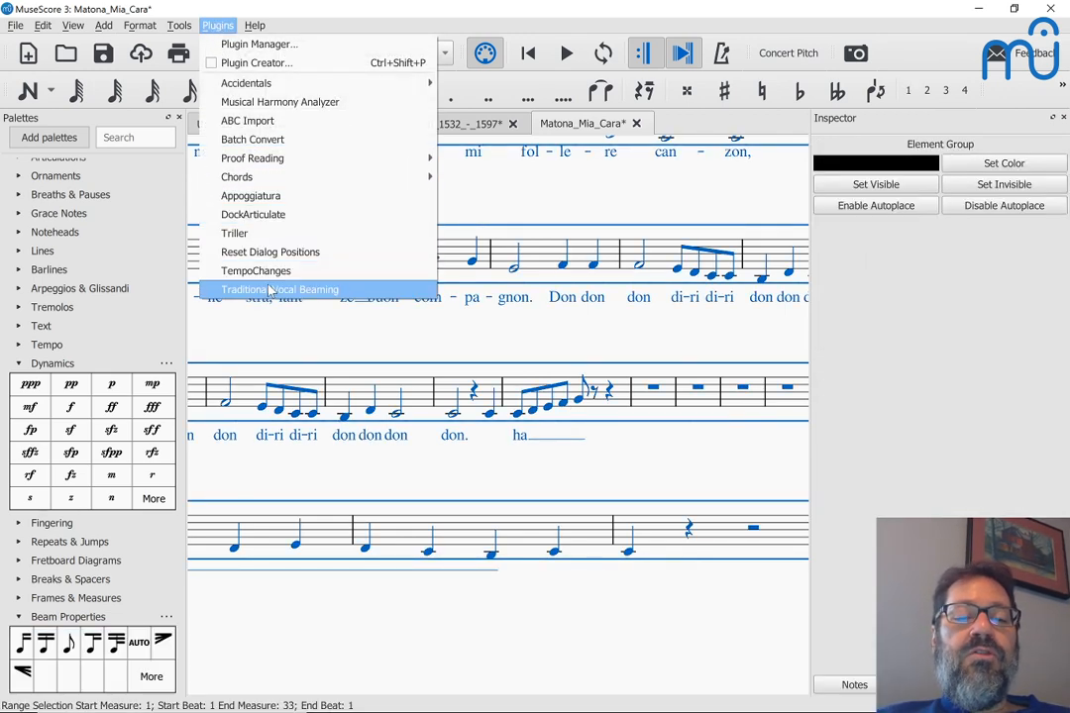
pyautogui.click(269, 289)
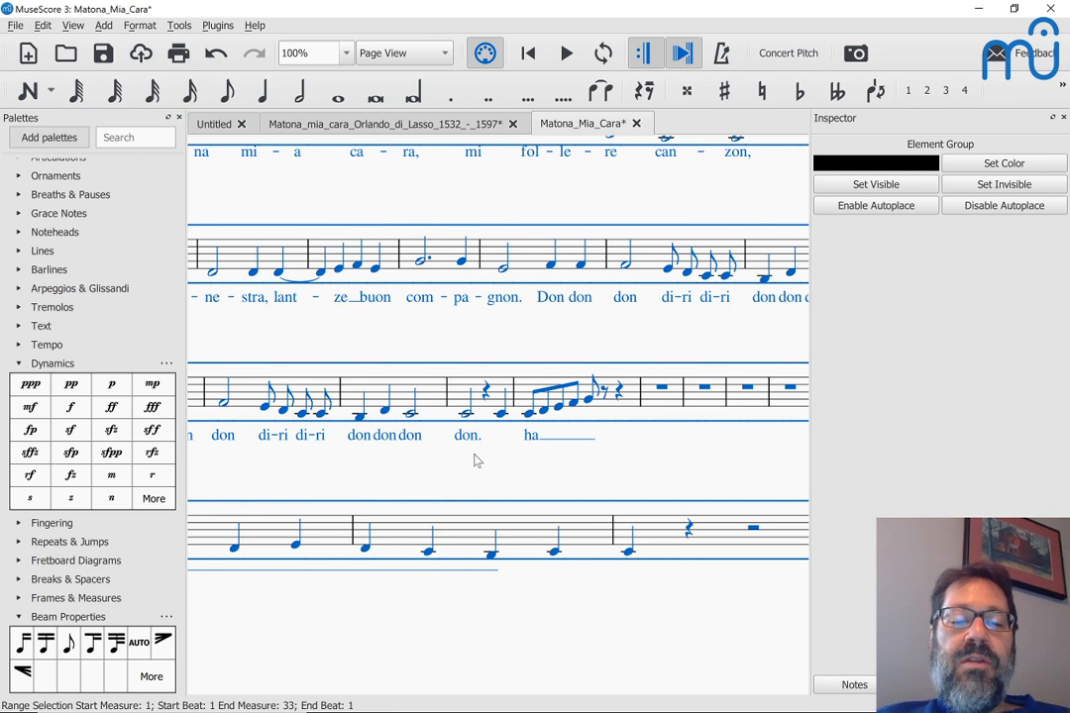
pyautogui.click(390, 327)
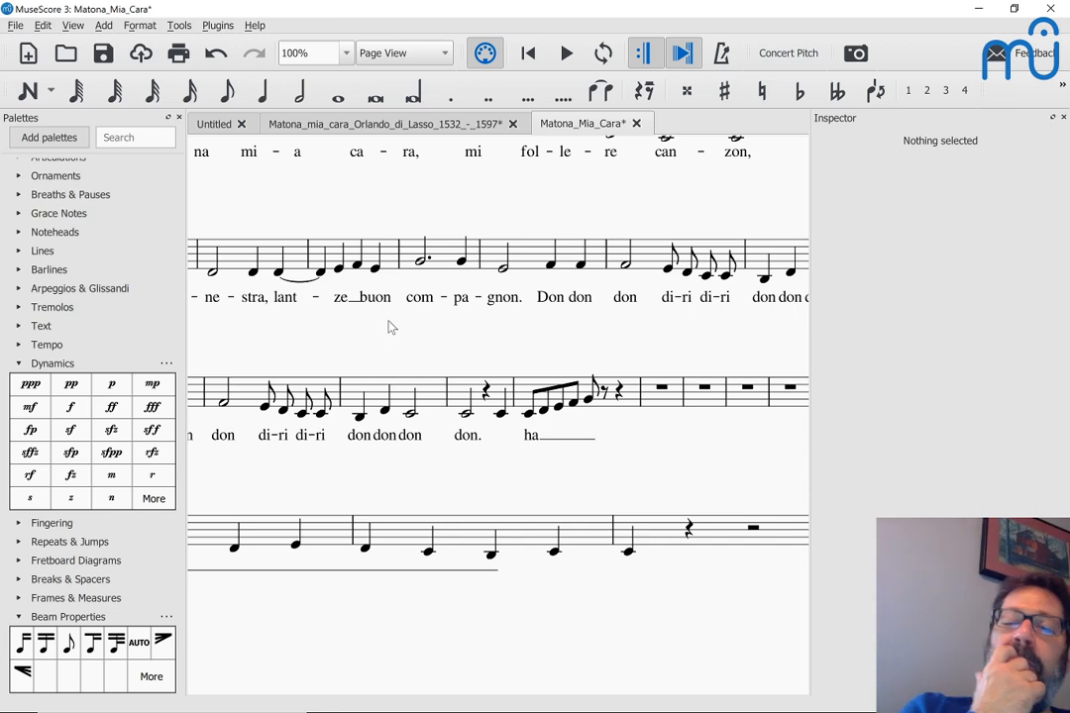
pyautogui.scroll(1, 391, 327)
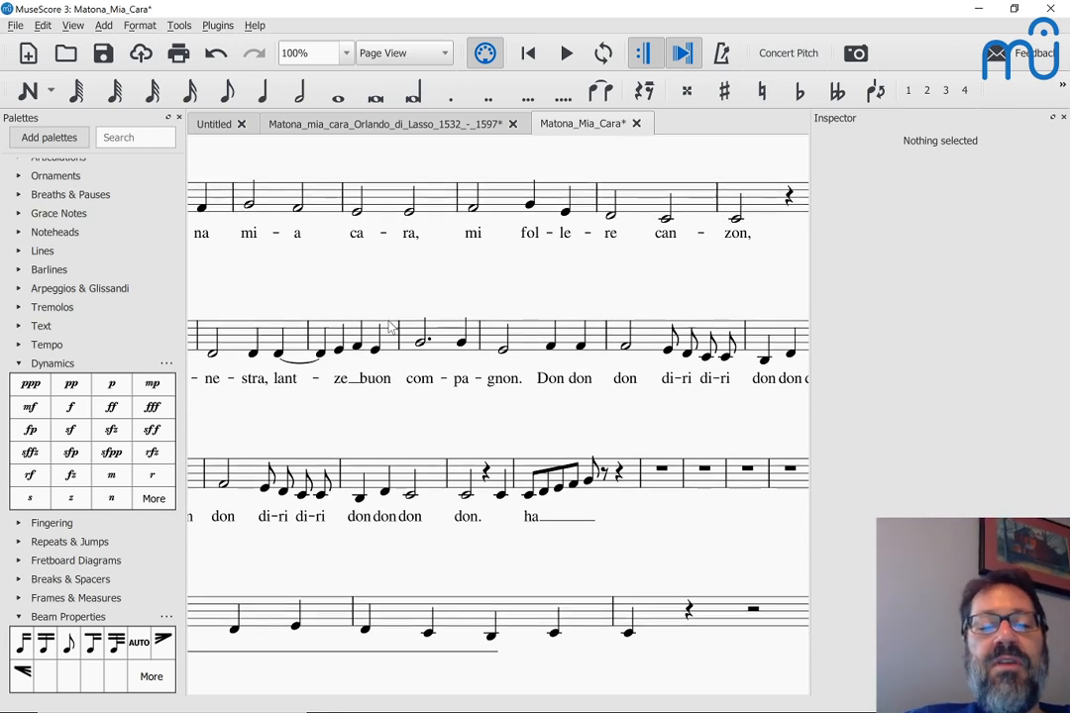
# Step: Select the lyric syllable 'ze' in the MuseScore score
pyautogui.keyDown('shift'); pyautogui.rightClick(259, 307); pyautogui.keyUp('shift')
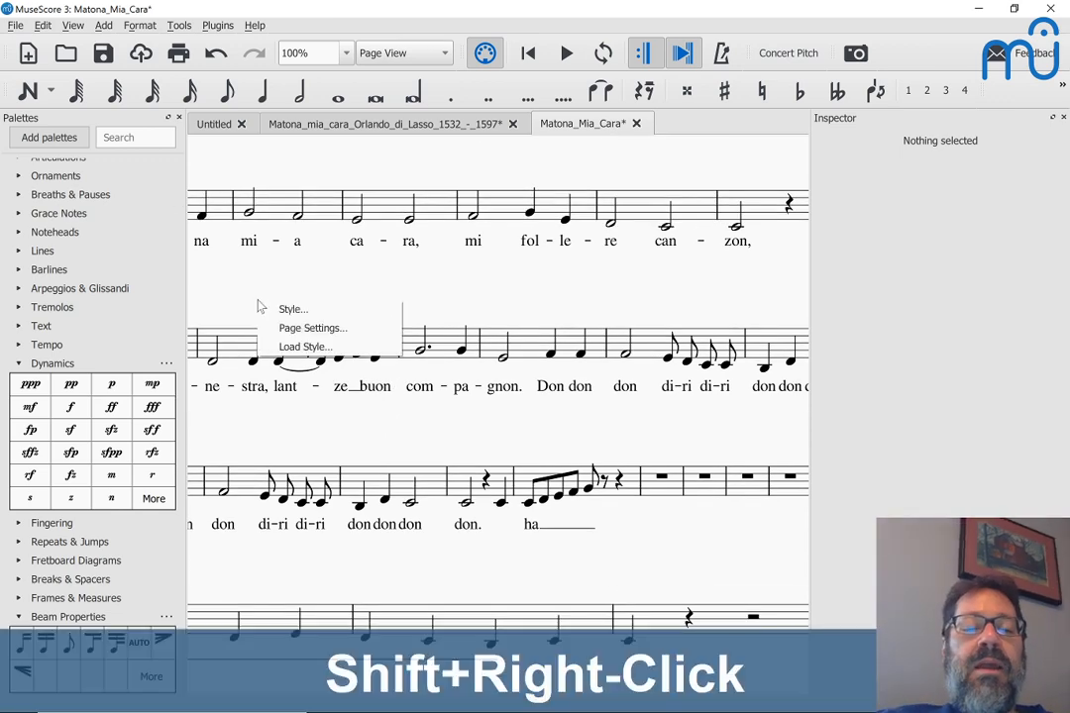
pyautogui.click(342, 390)
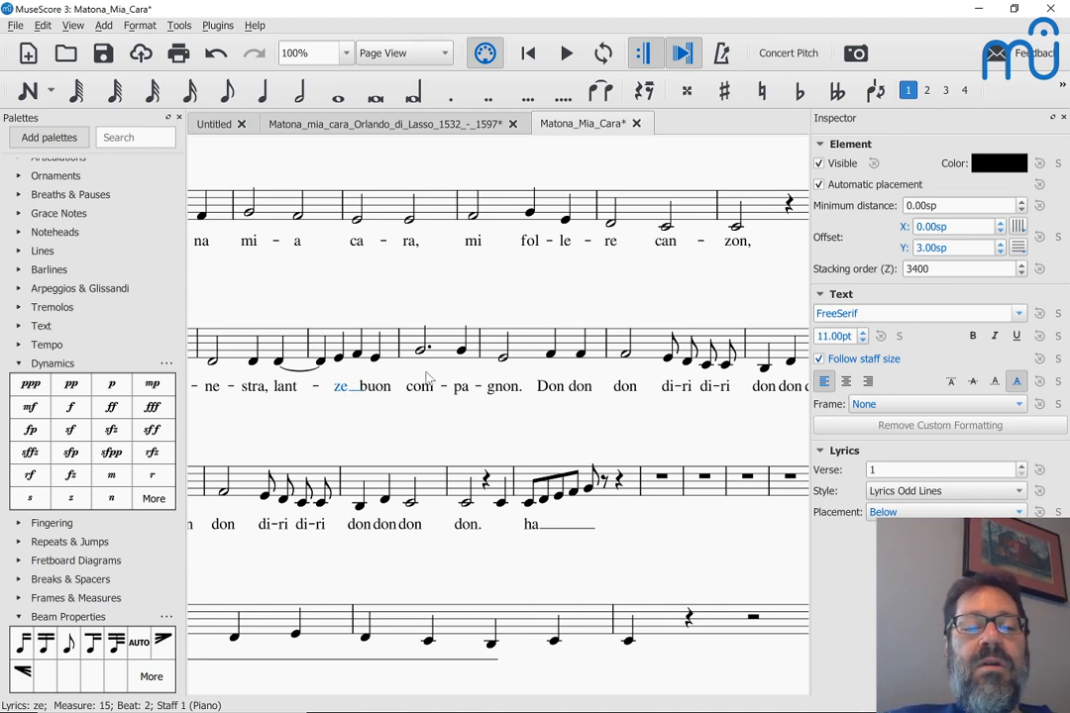
pyautogui.hscroll(1, 429, 380)
pyautogui.hscroll(-2, 429, 379)
# Step: Switch to Chrome and show the Matona.pdf preview from My Drive
pyautogui.hotkey('alt', 'Tab')
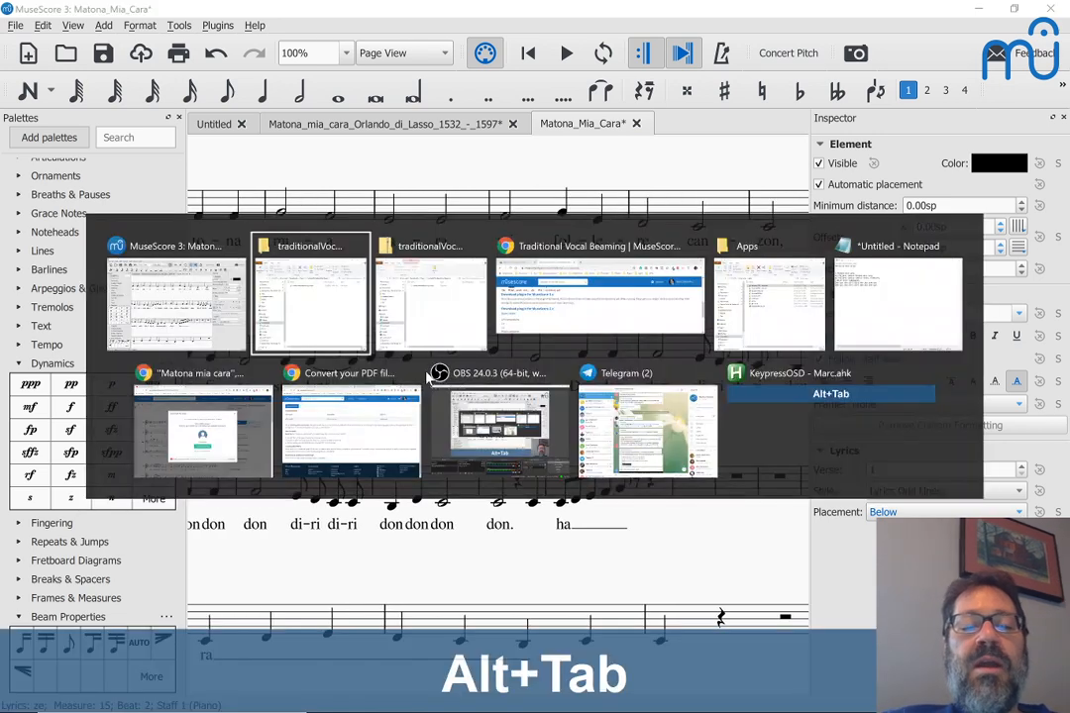
pyautogui.press('Tab')
pyautogui.press('Tab')
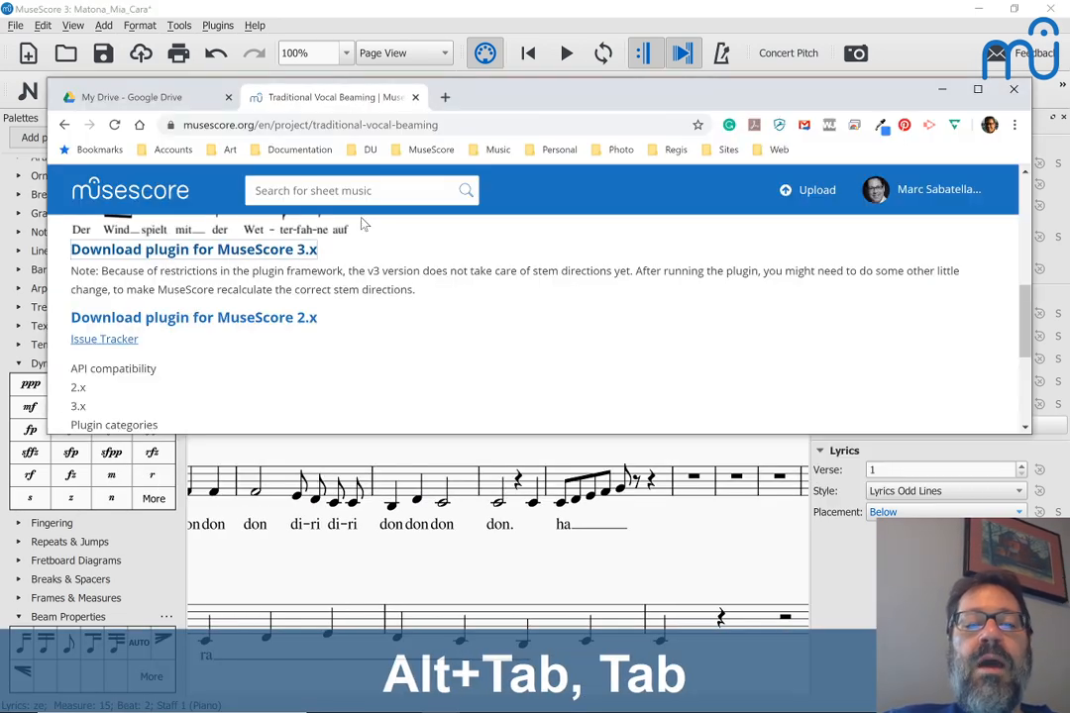
pyautogui.click(147, 86)
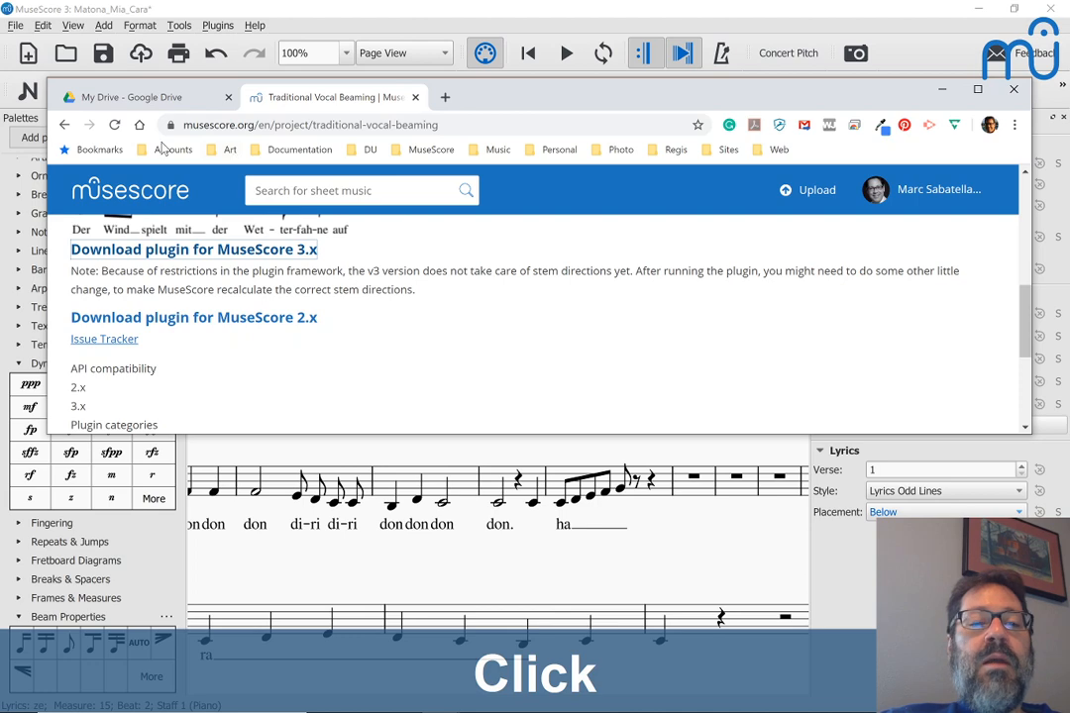
pyautogui.click(109, 100)
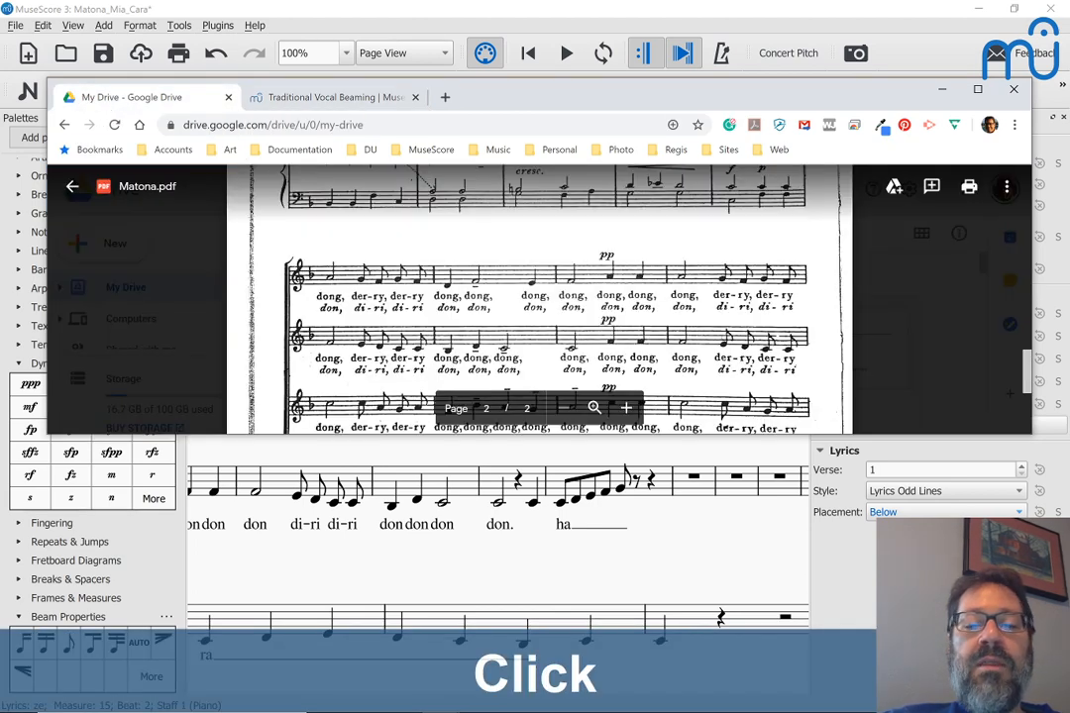
# Step: Scroll through pages 1–2 of Matona.pdf, then glance back at the MuseScore score
pyautogui.scroll(-2, 545, 297)
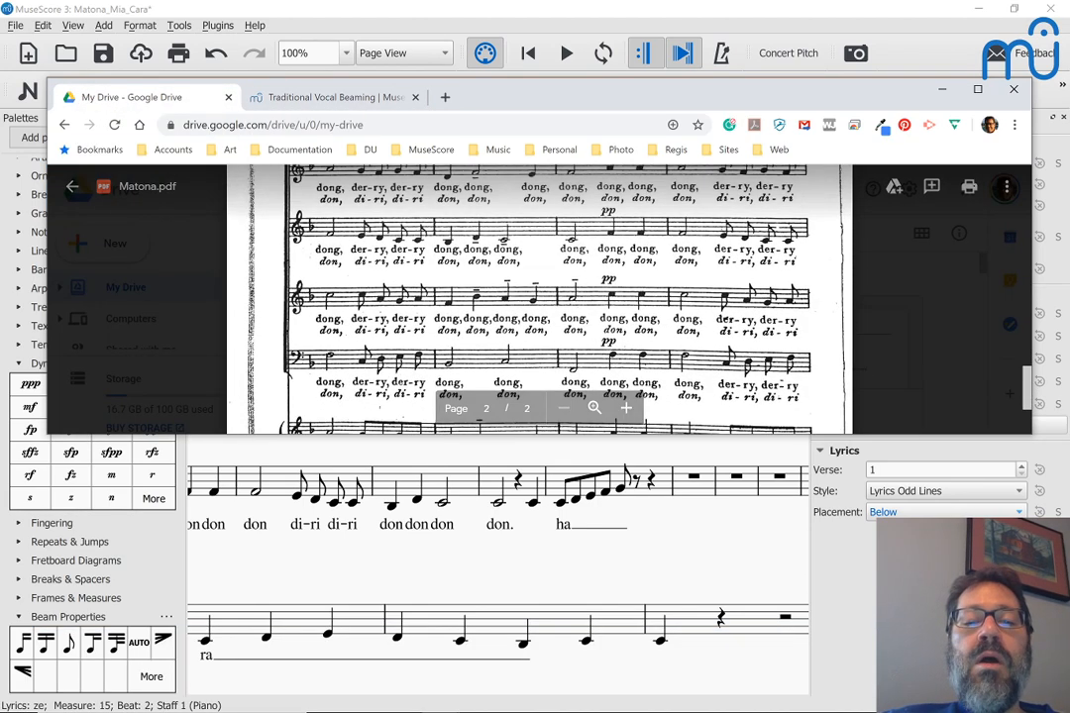
pyautogui.scroll(-1, 545, 297)
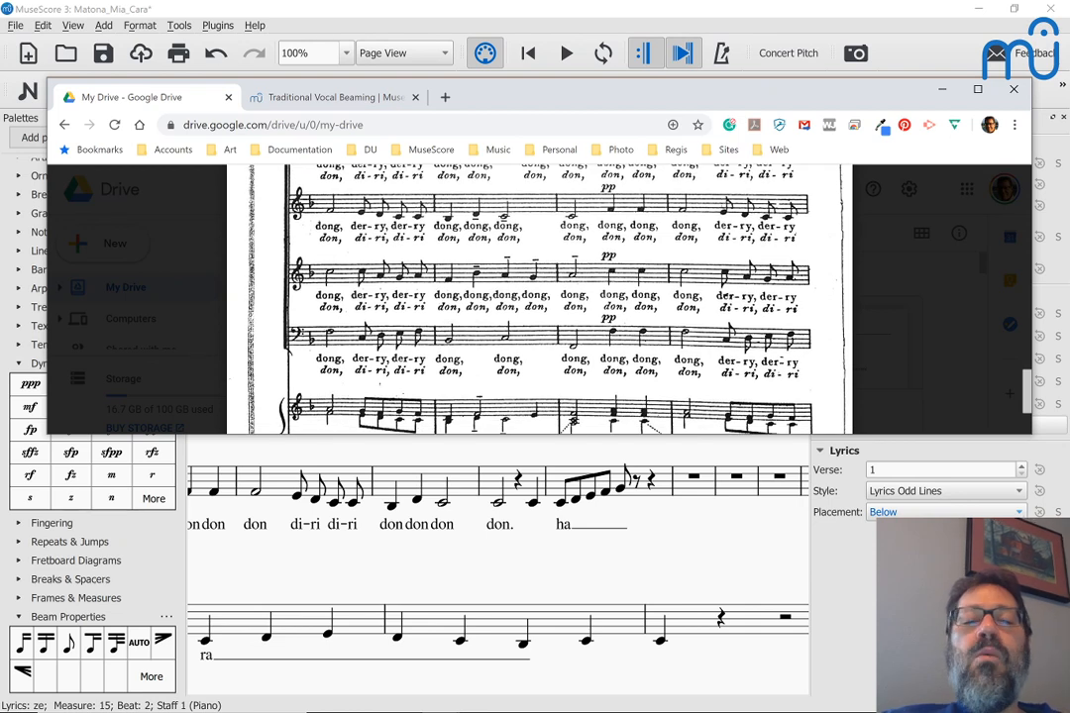
pyautogui.scroll(-1, 545, 297)
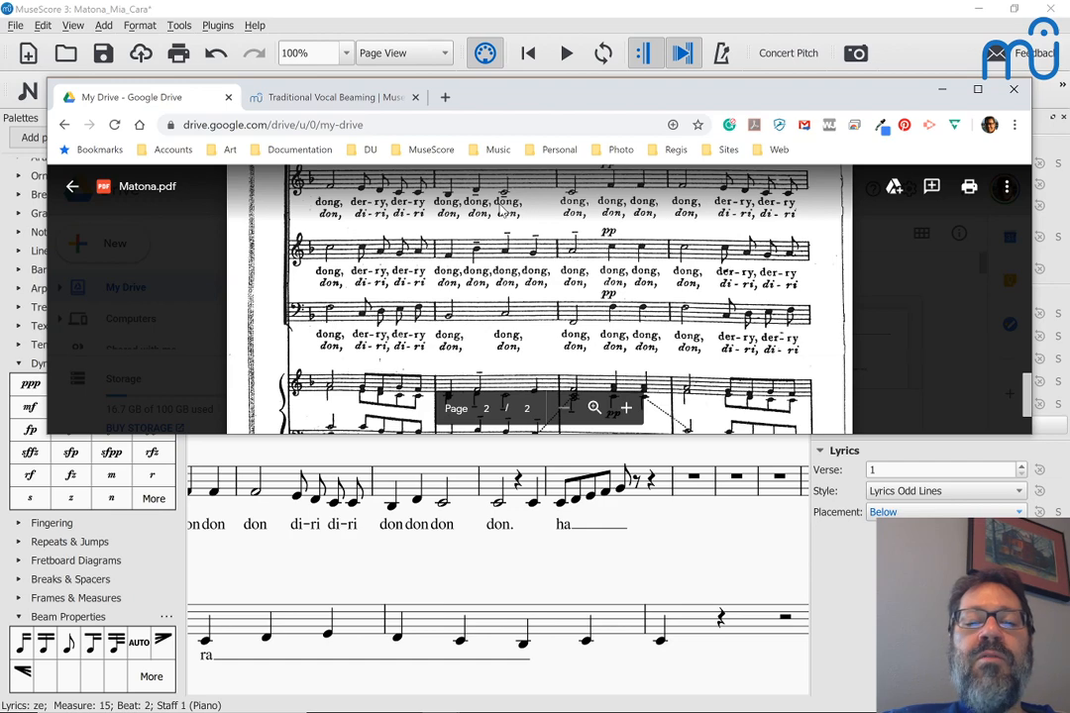
pyautogui.scroll(2, 545, 297)
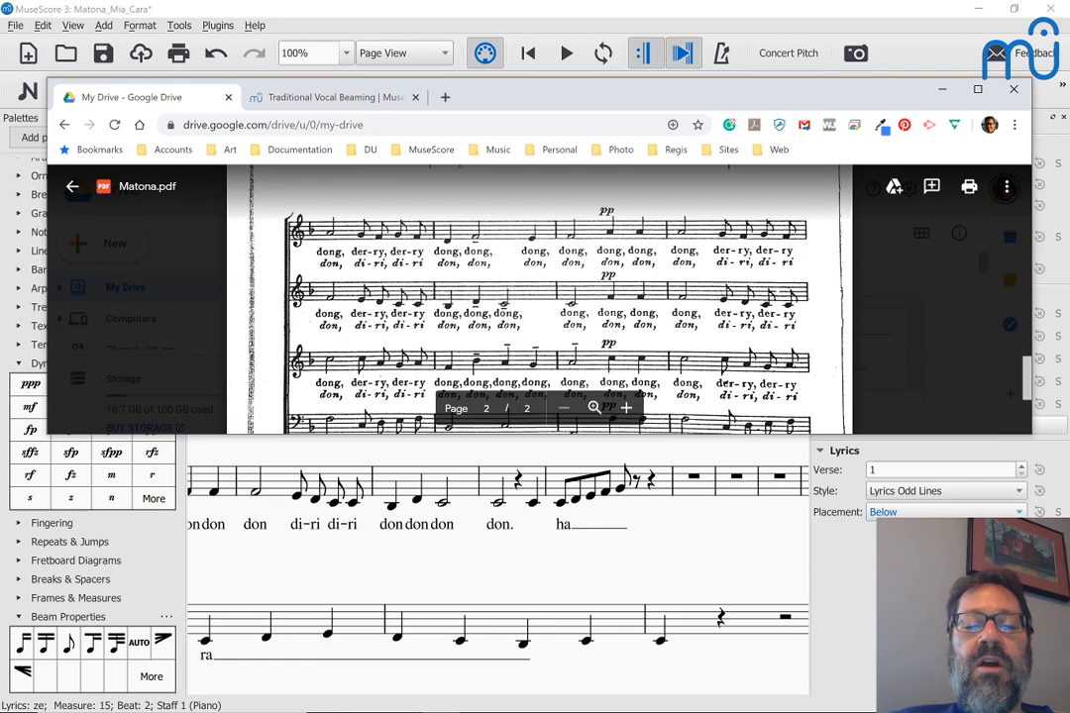
pyautogui.scroll(1, 545, 298)
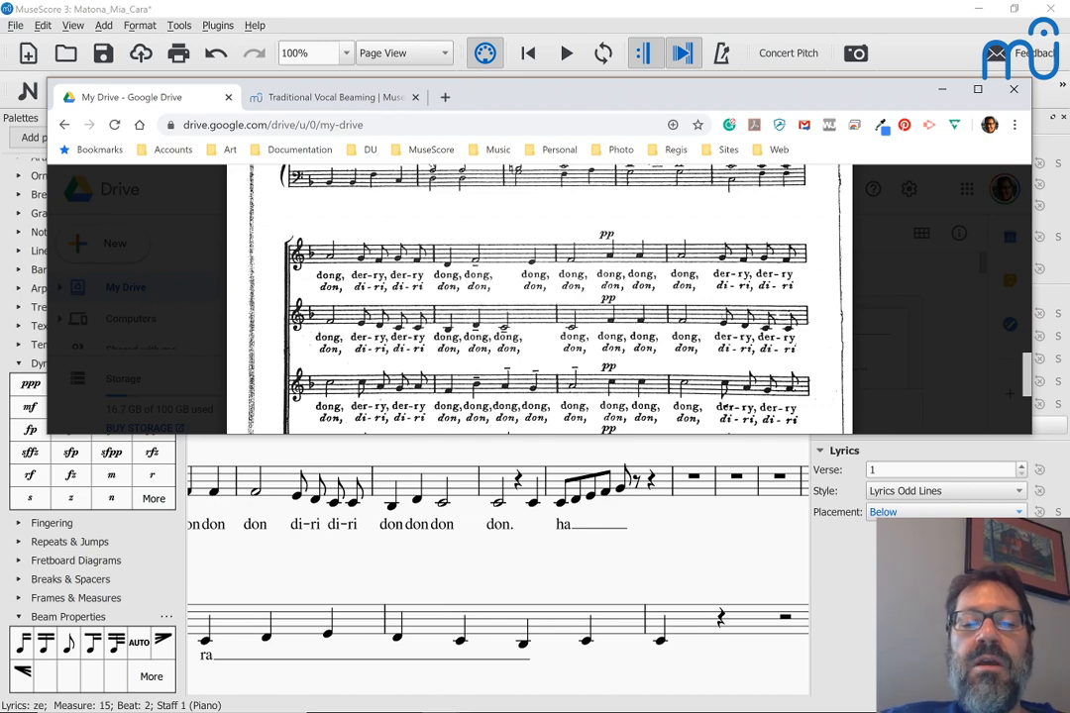
pyautogui.scroll(5, 545, 297)
pyautogui.scroll(3, 545, 297)
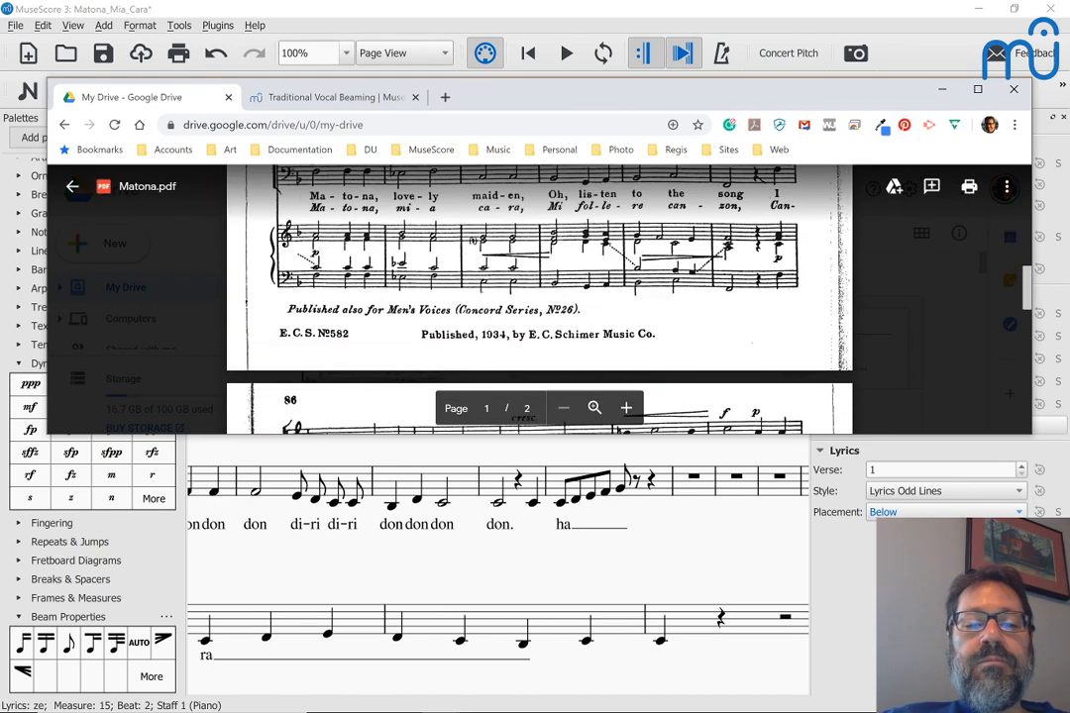
pyautogui.hotkey('alt', 'Tab')
pyautogui.scroll(3, 386, 335)
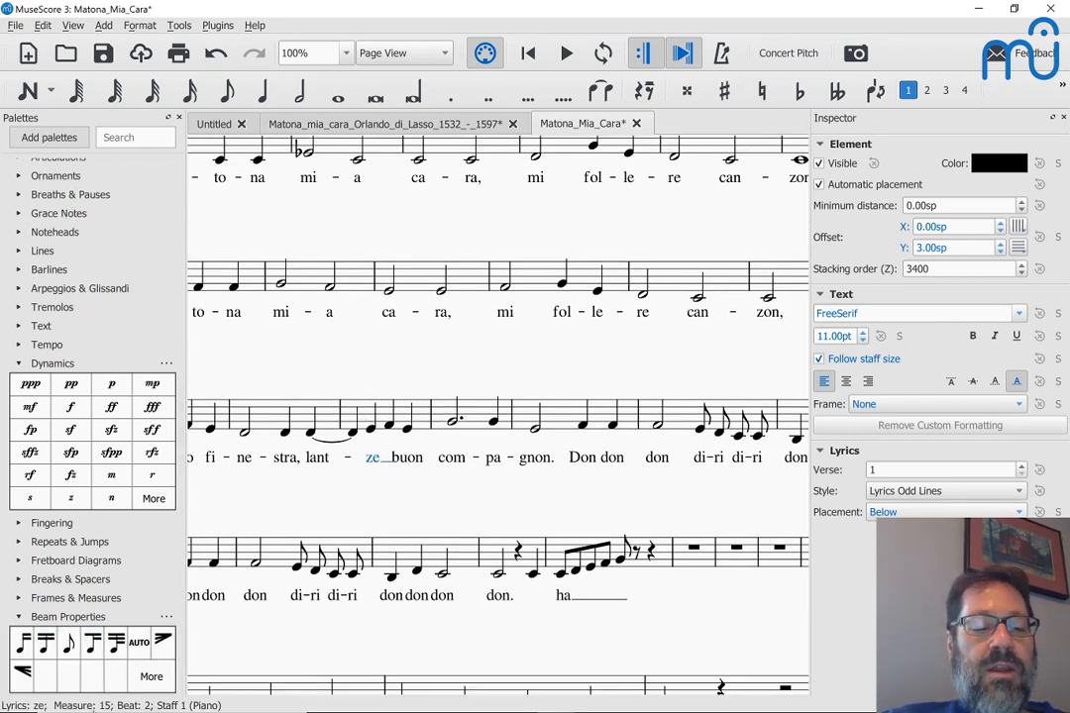
# Step: Review Matona.pdf's pages again, then return to the Matona Mia Cara score
pyautogui.hotkey('alt', 'Tab')
pyautogui.scroll(5, 536, 297)
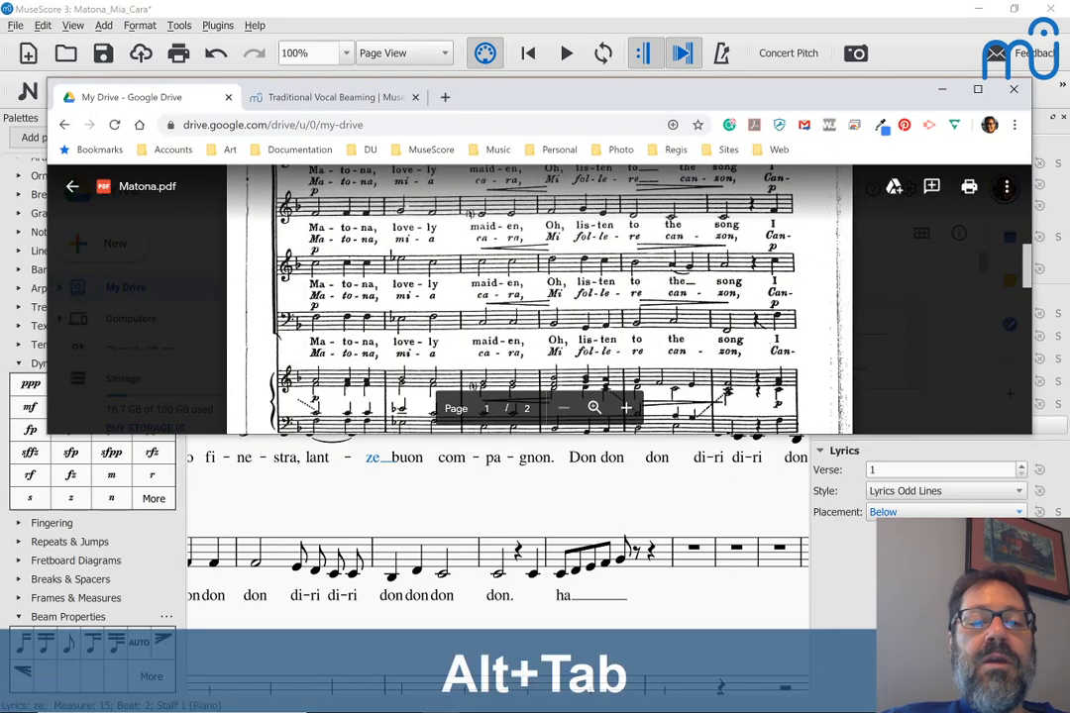
pyautogui.scroll(5, 535, 297)
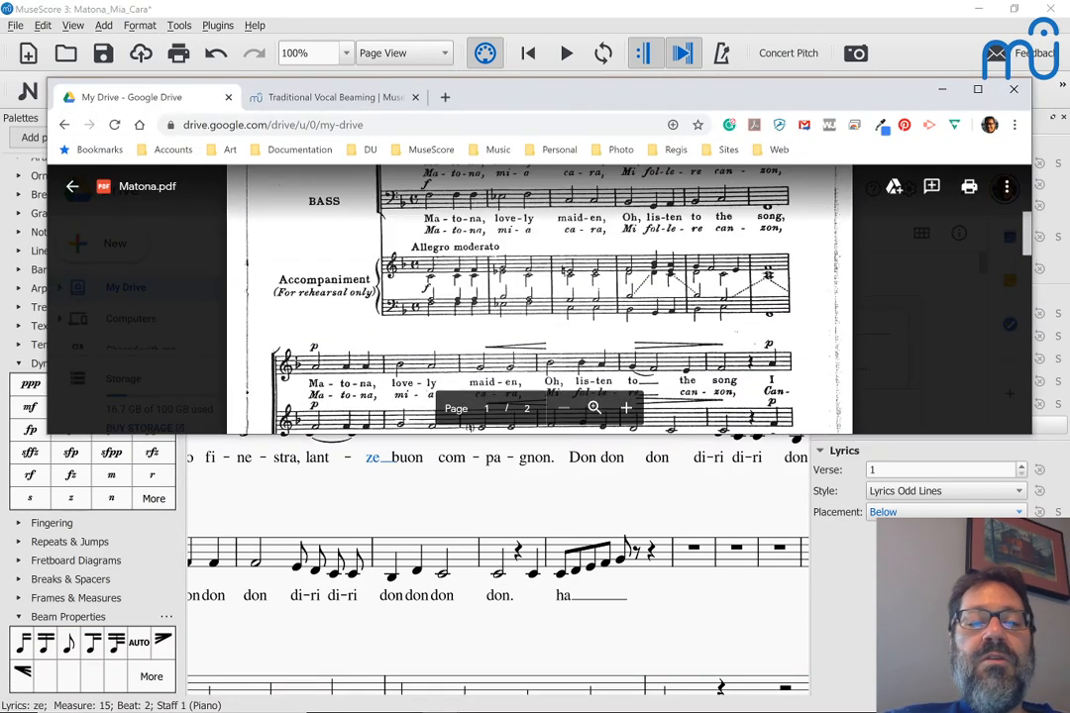
pyautogui.scroll(4, 535, 297)
pyautogui.scroll(-10, 535, 298)
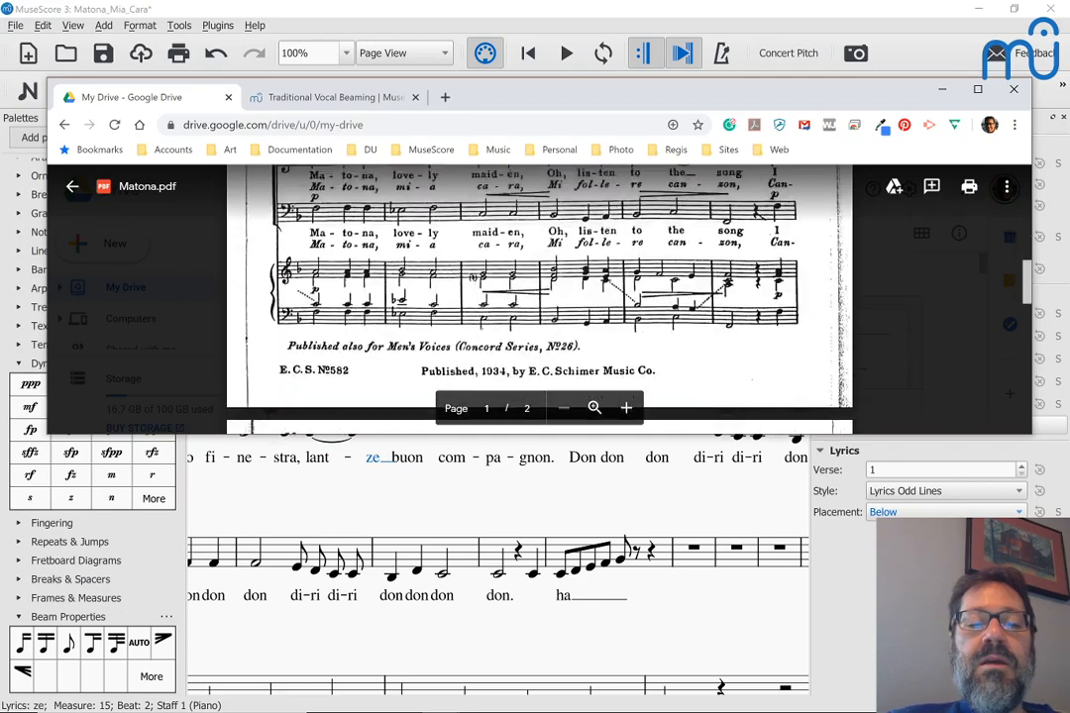
pyautogui.scroll(-5, 535, 298)
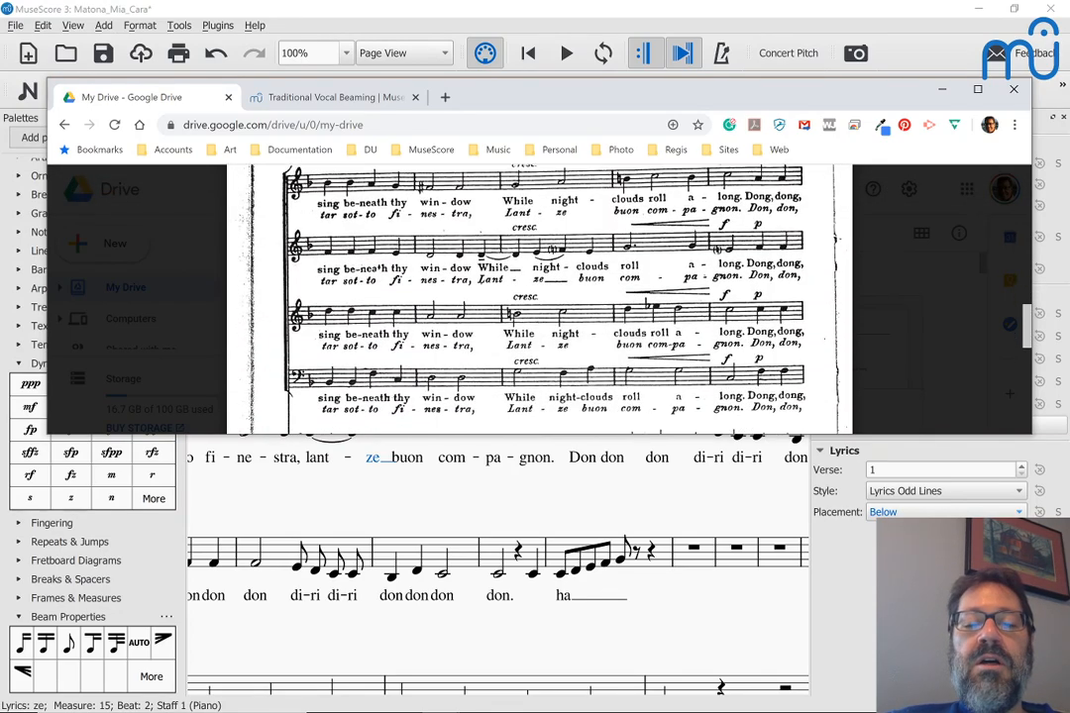
pyautogui.scroll(10, 535, 297)
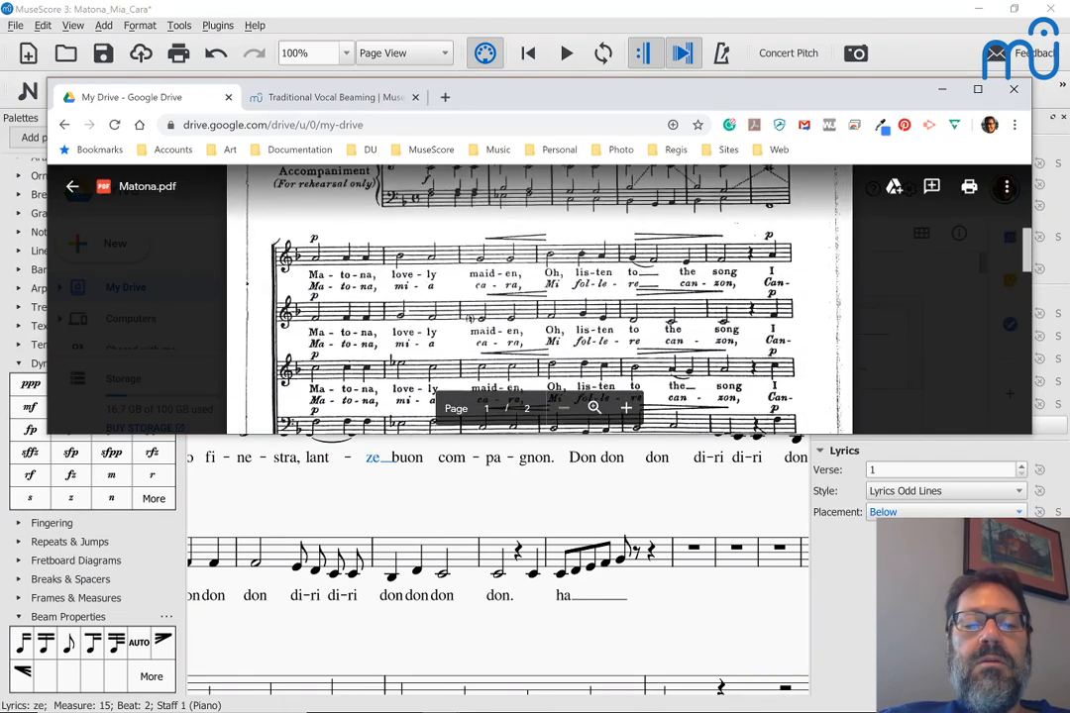
pyautogui.scroll(2, 535, 298)
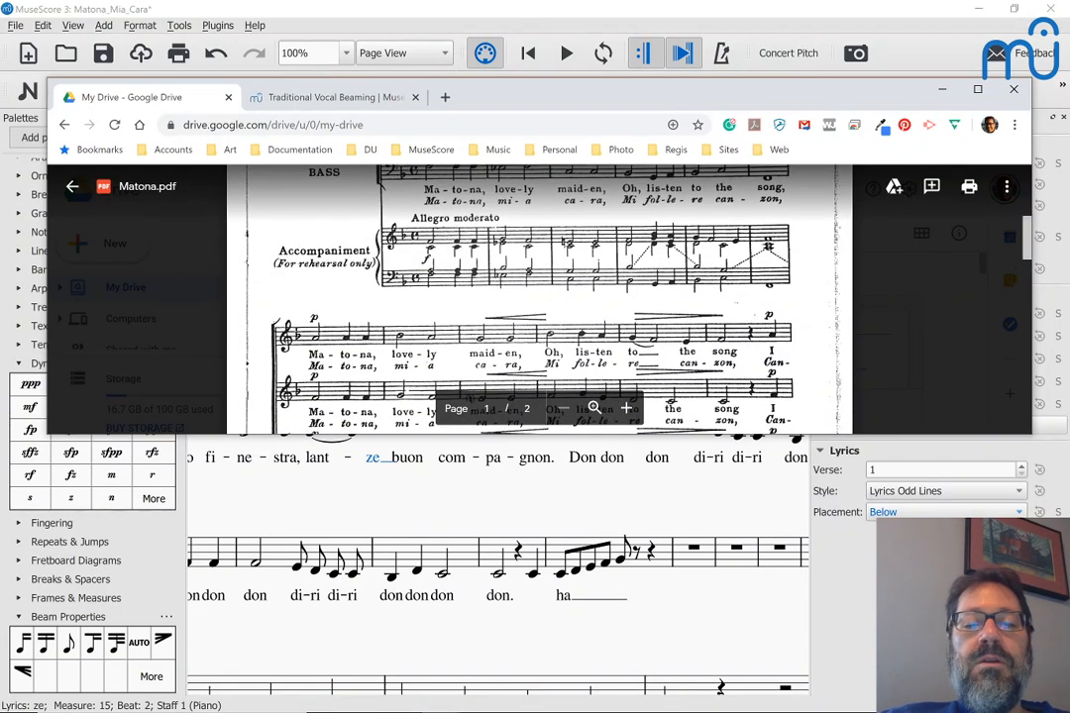
pyautogui.scroll(-1, 535, 297)
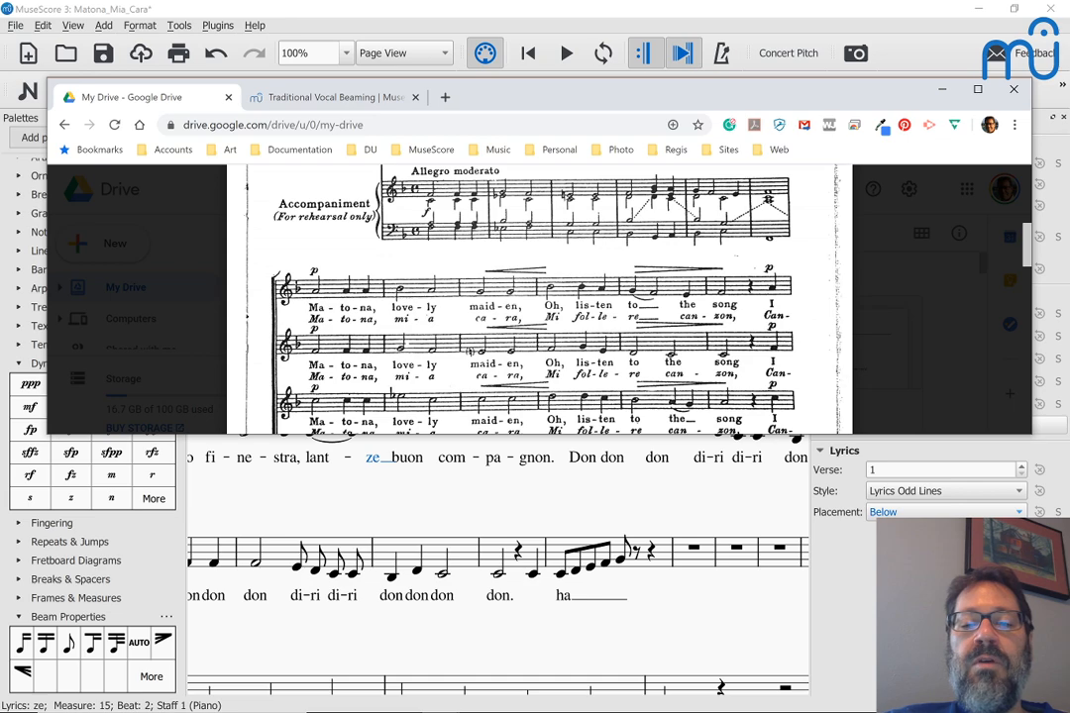
pyautogui.scroll(-6, 535, 297)
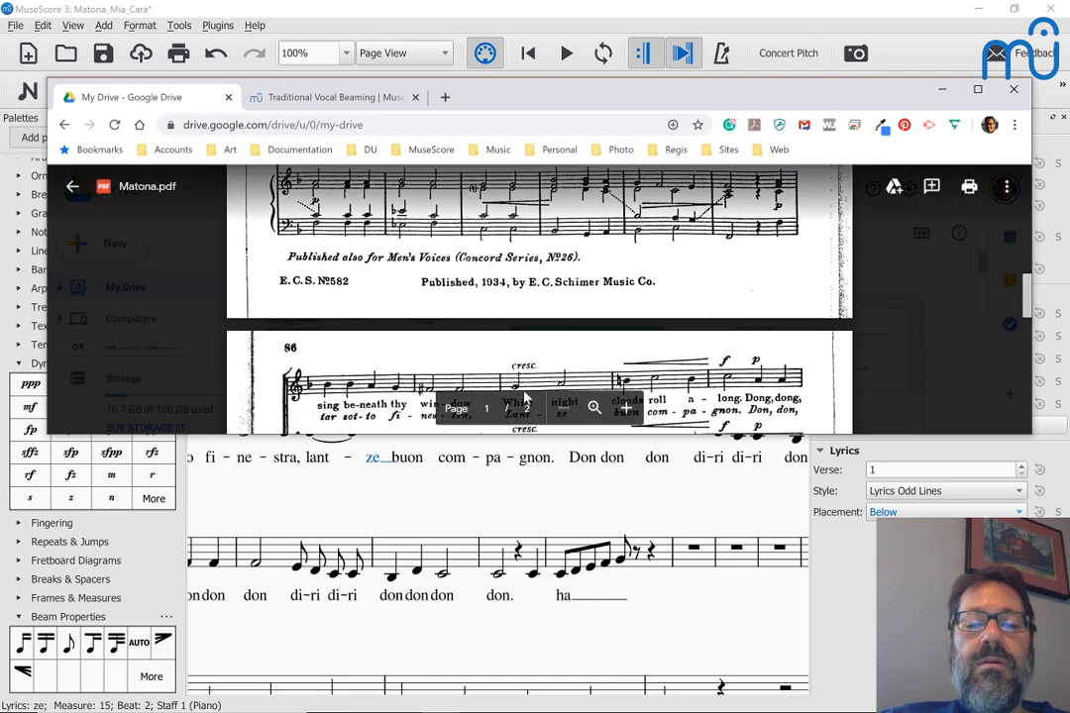
pyautogui.scroll(-2, 525, 401)
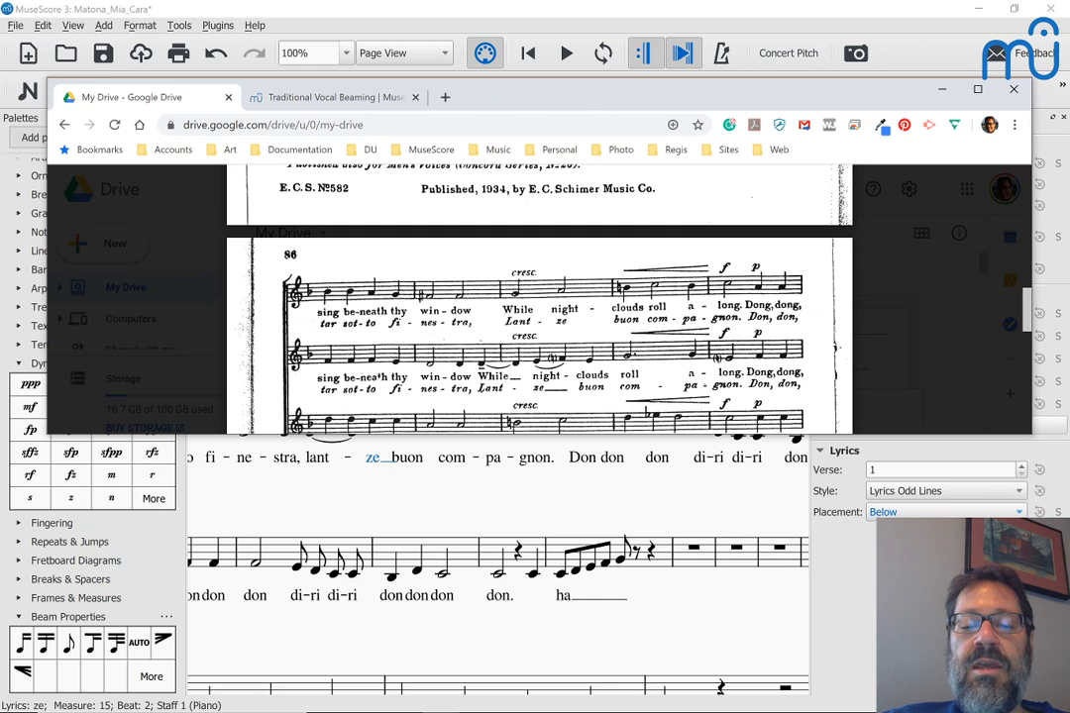
pyautogui.scroll(5, 639, 471)
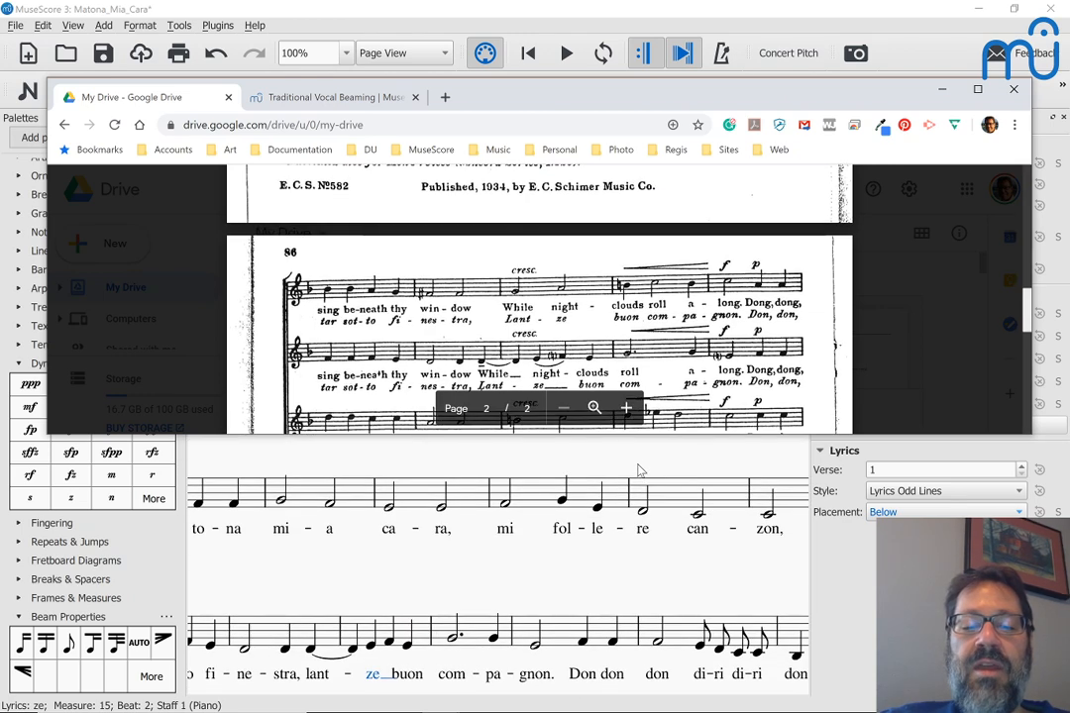
pyautogui.scroll(1, 639, 470)
pyautogui.scroll(2, 639, 471)
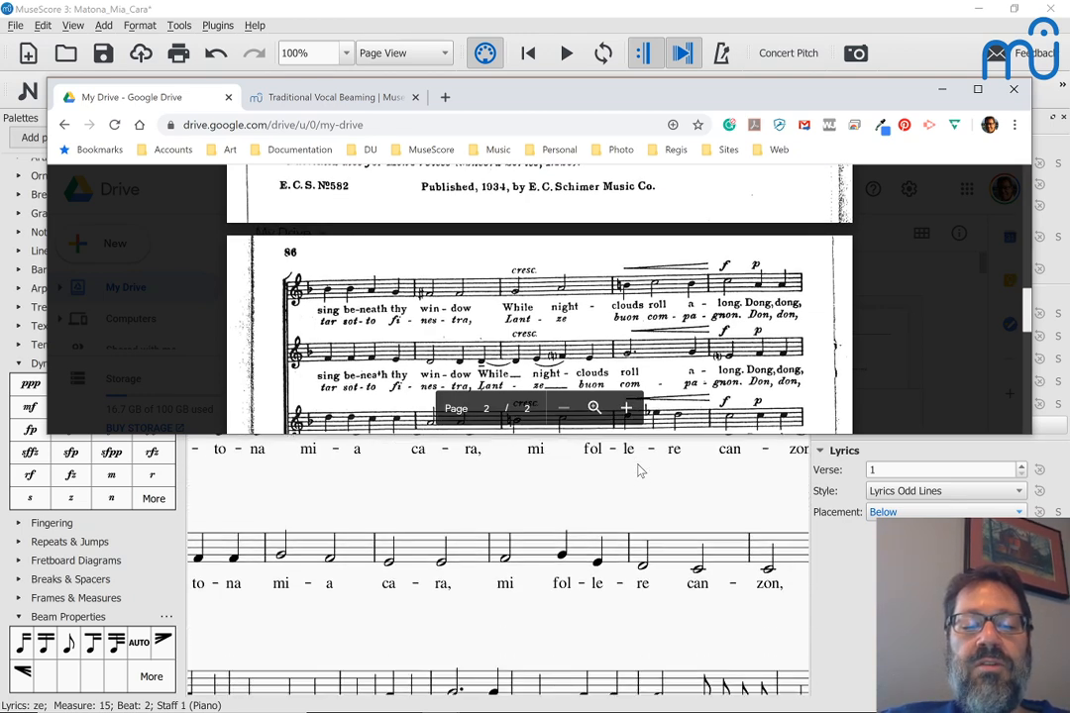
pyautogui.scroll(3, 639, 469)
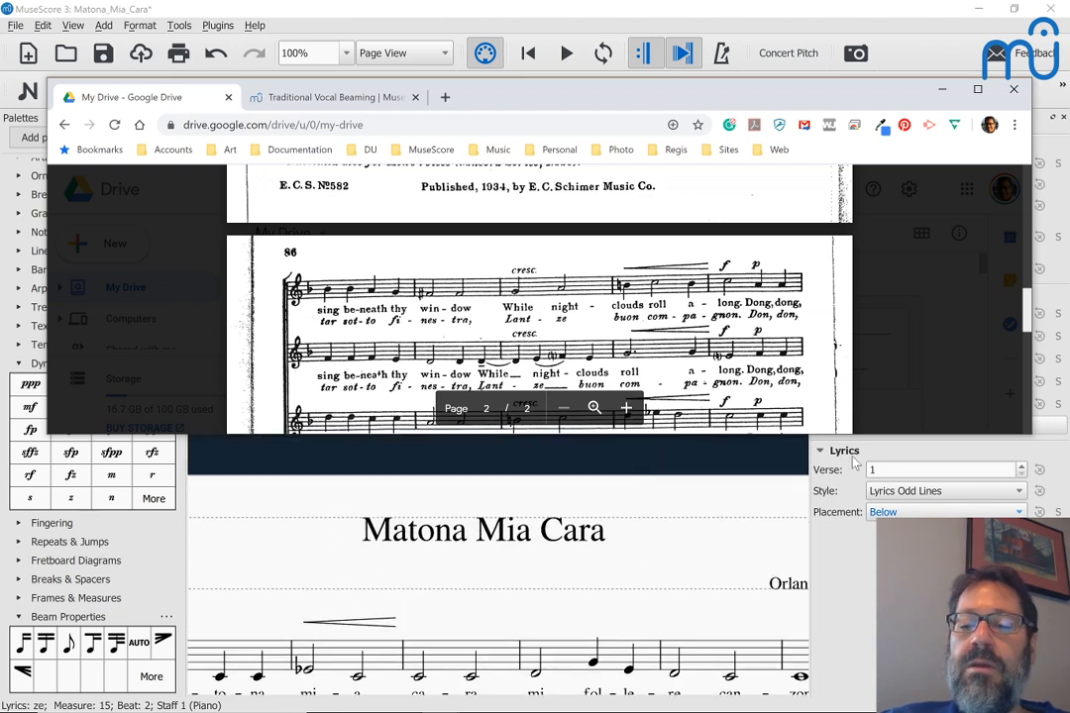
pyautogui.hotkey('alt', 'Tab')
# Step: Add a system break after the 'gnon. Don don' measure, then undo it
pyautogui.scroll(-5, 635, 437)
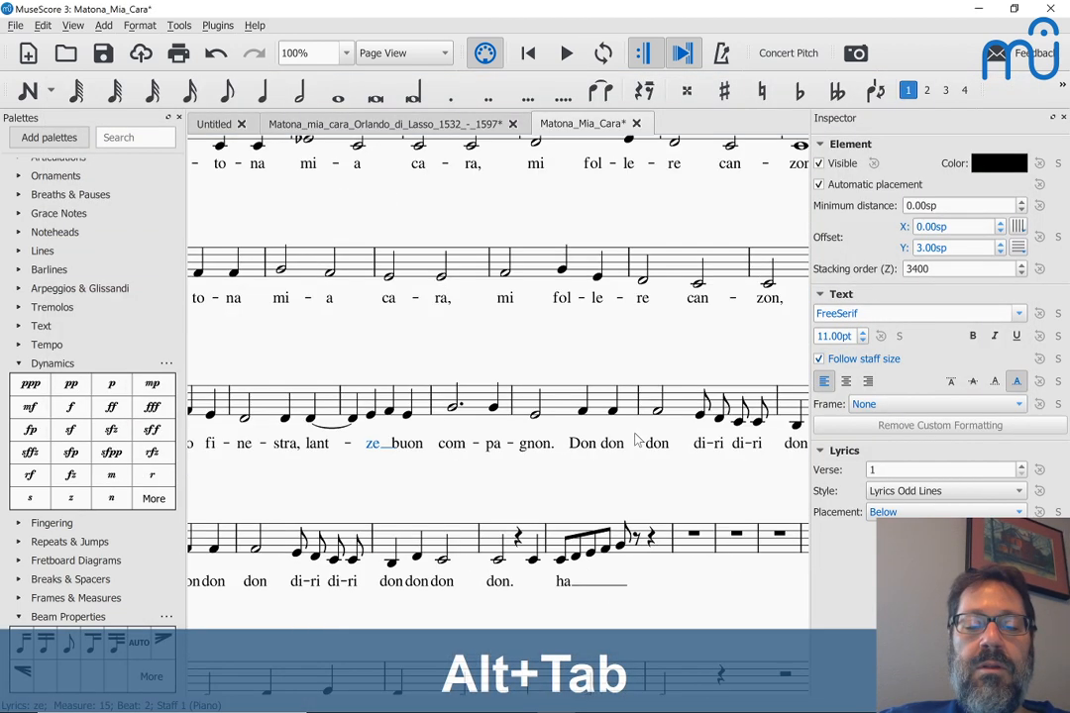
pyautogui.scroll(-1, 637, 440)
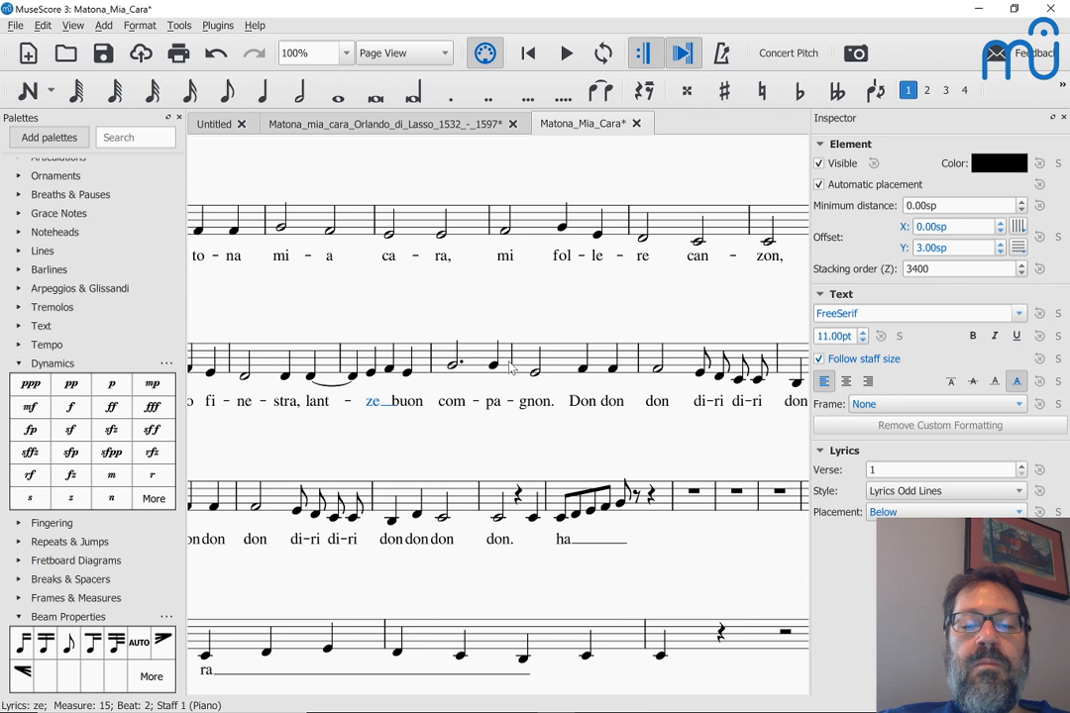
pyautogui.click(601, 365)
pyautogui.press('Return')
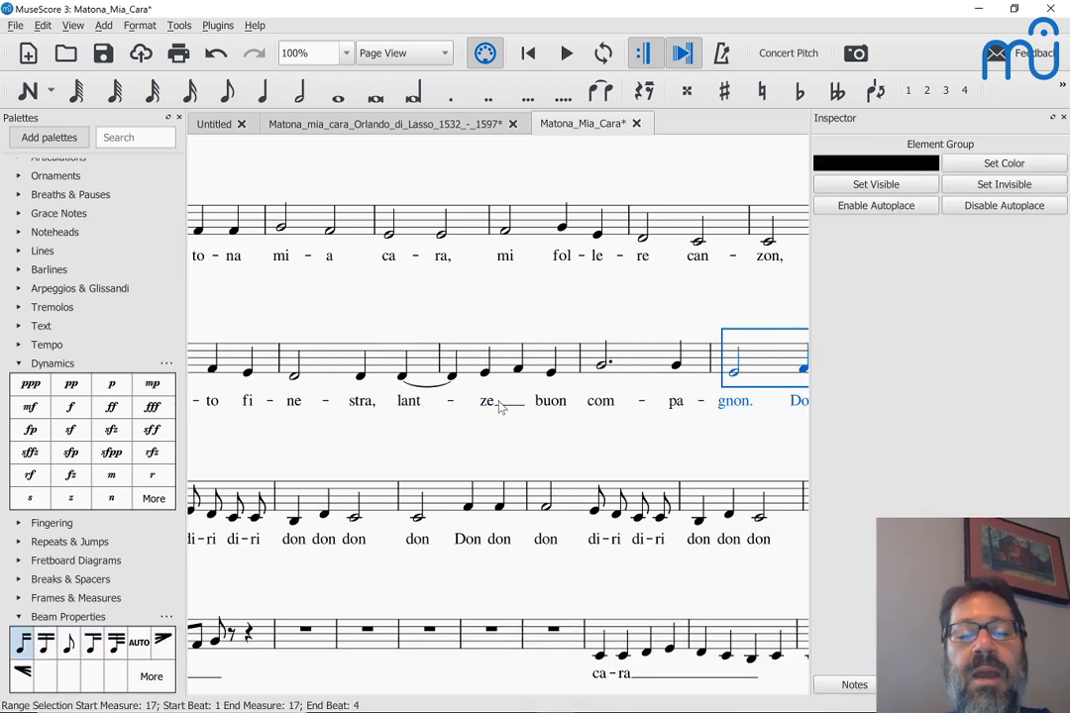
pyautogui.hotkey('ctrl', 'z')
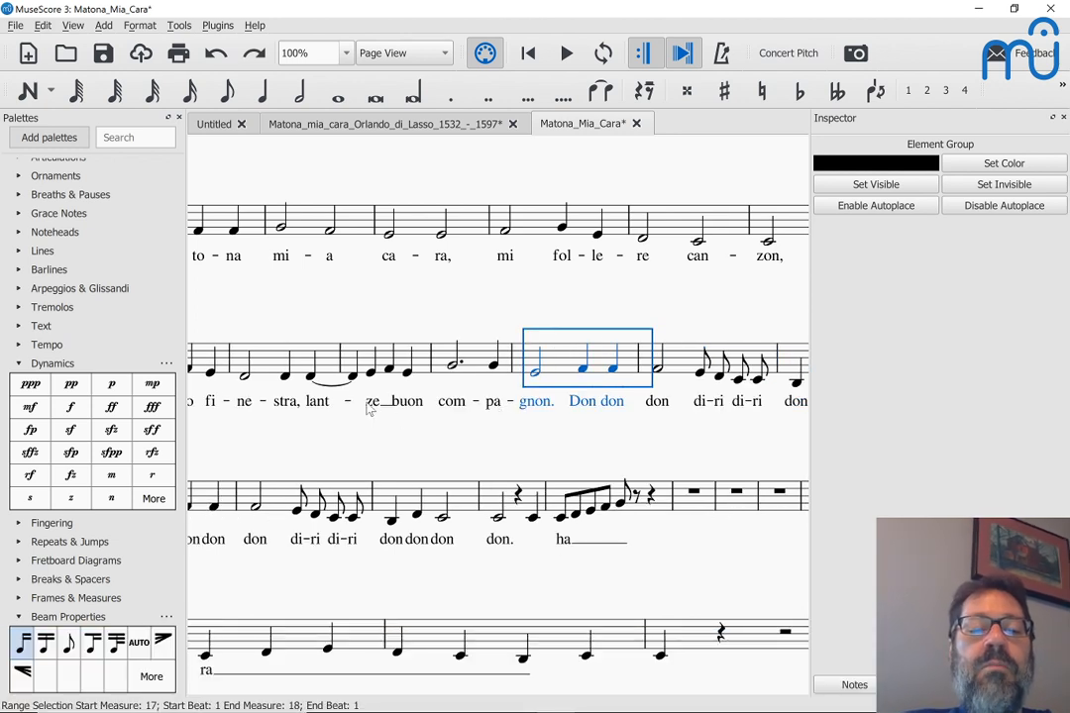
pyautogui.click(140, 25)
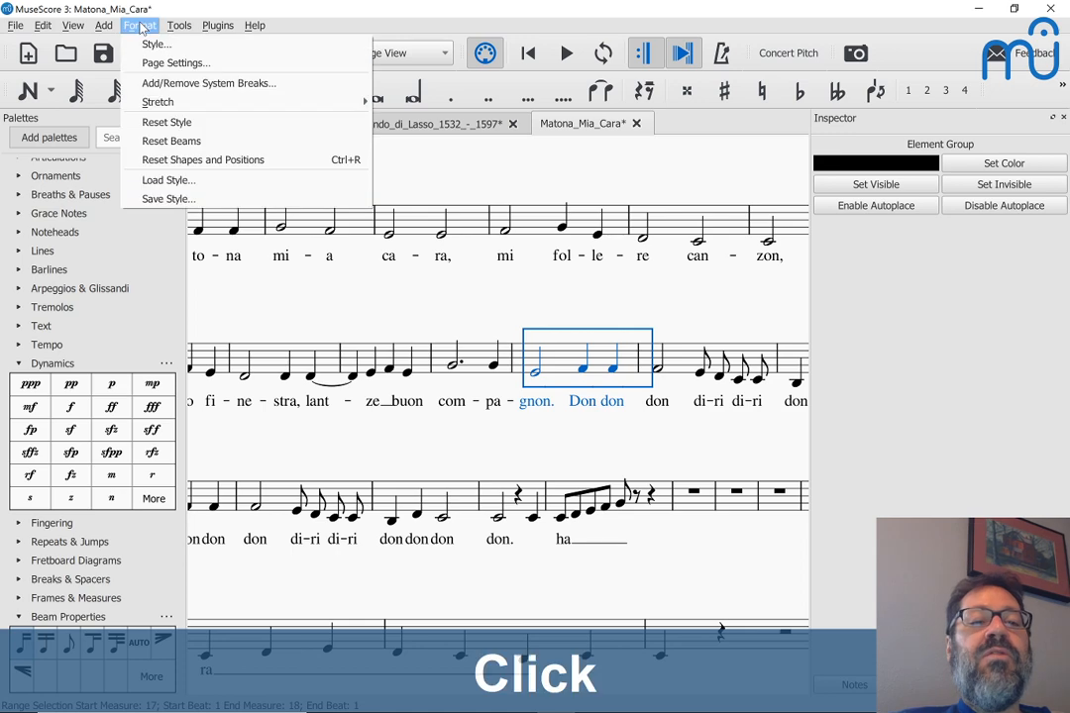
# Step: Open Format > Style at its Lyrics page and drag the dialog to the right
pyautogui.click(156, 44)
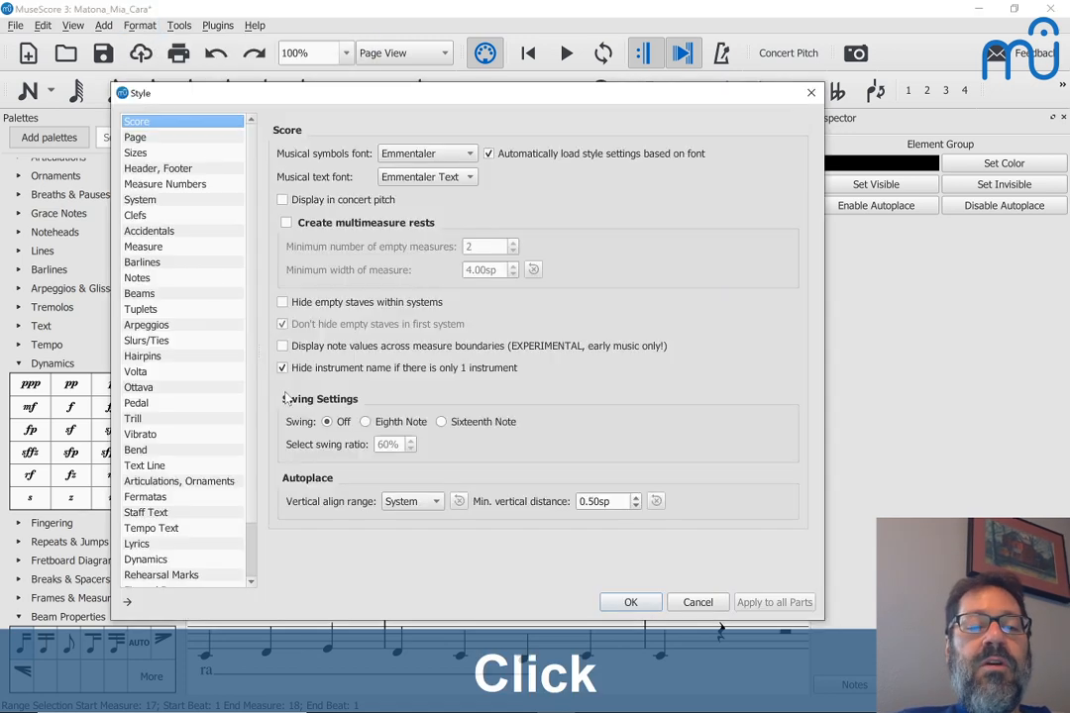
pyautogui.click(137, 544)
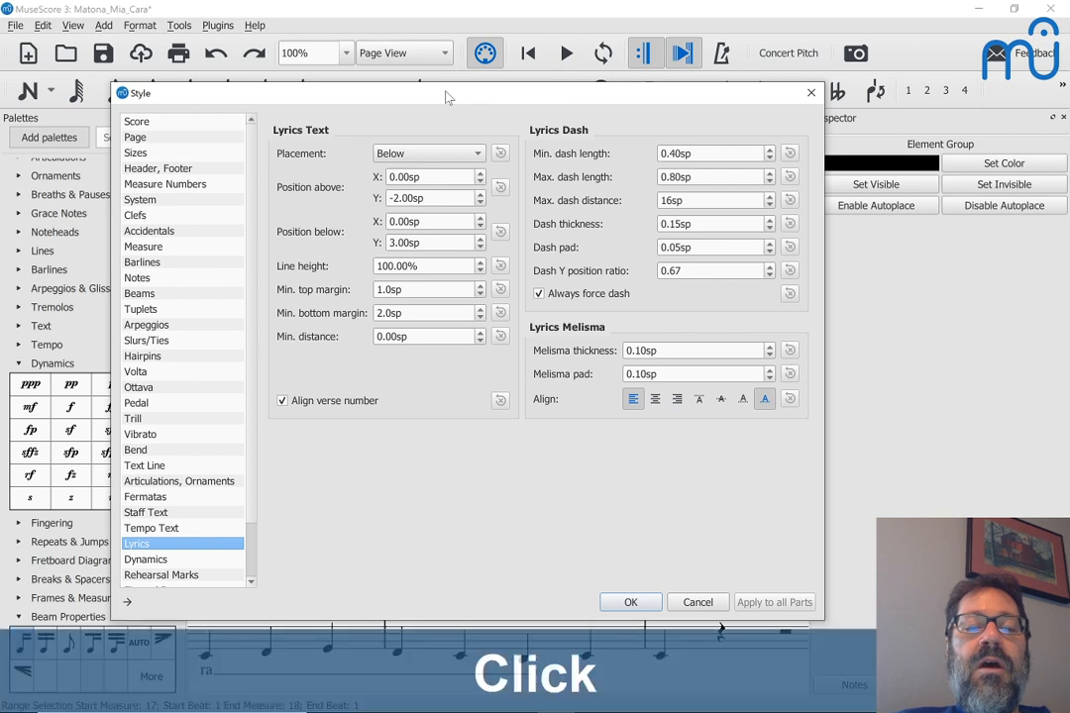
pyautogui.moveTo(449, 98); pyautogui.dragTo(789, 81)
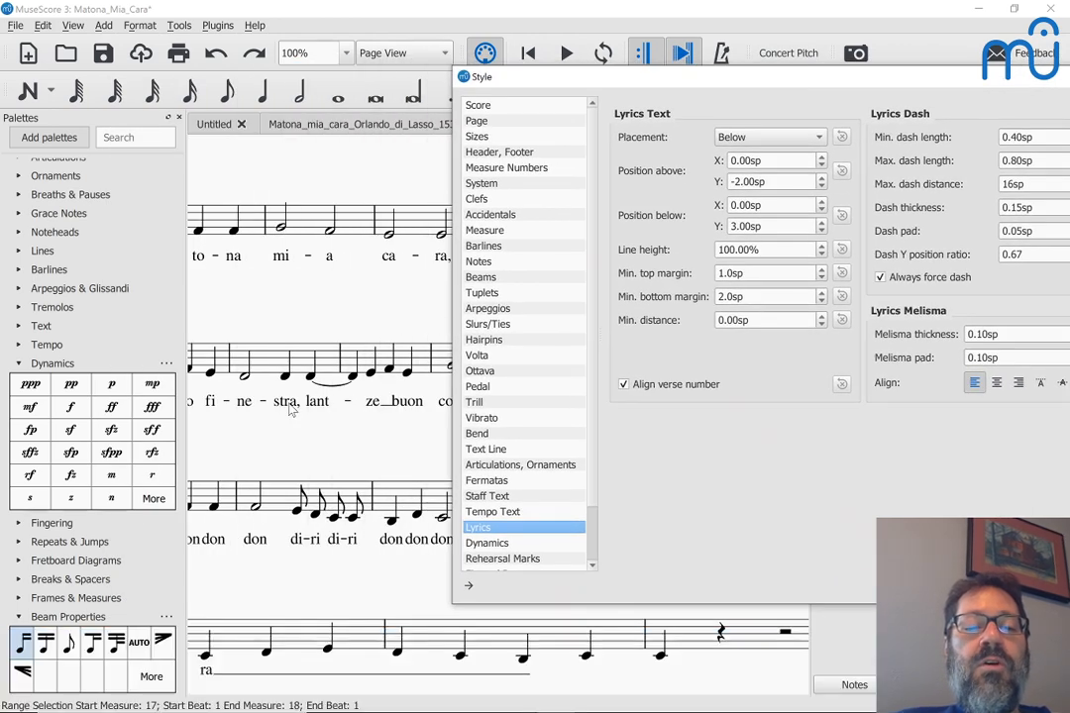
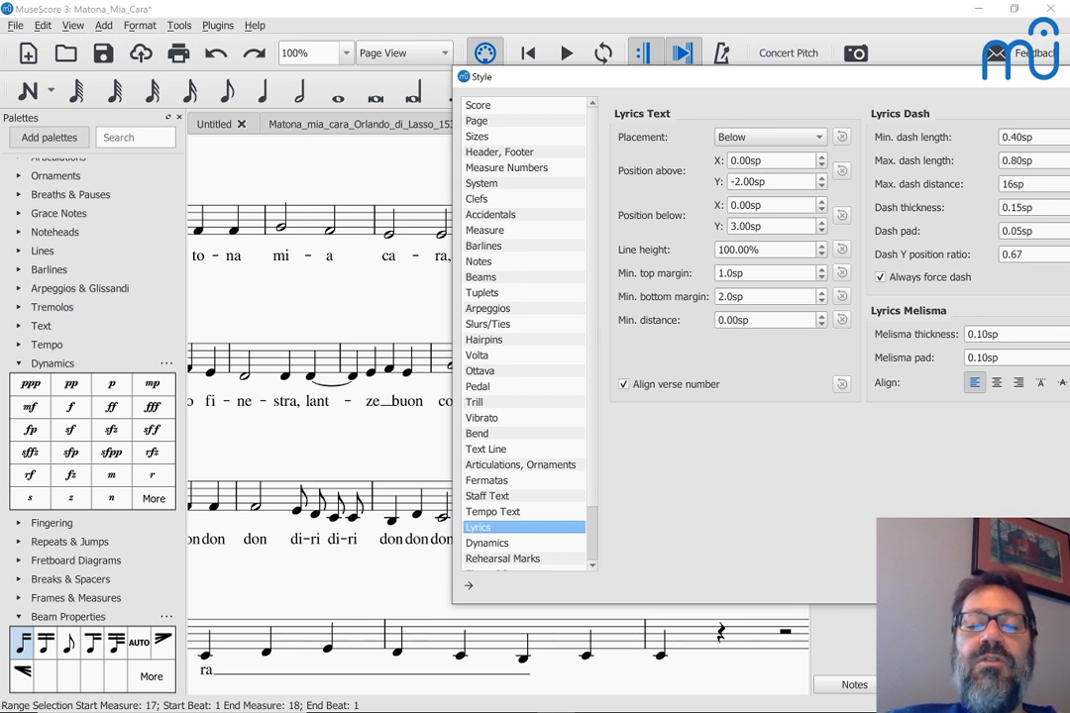
# Step: Move the Style dialog off the score and raise the lyrics minimum distance three steps
pyautogui.click(755, 298)
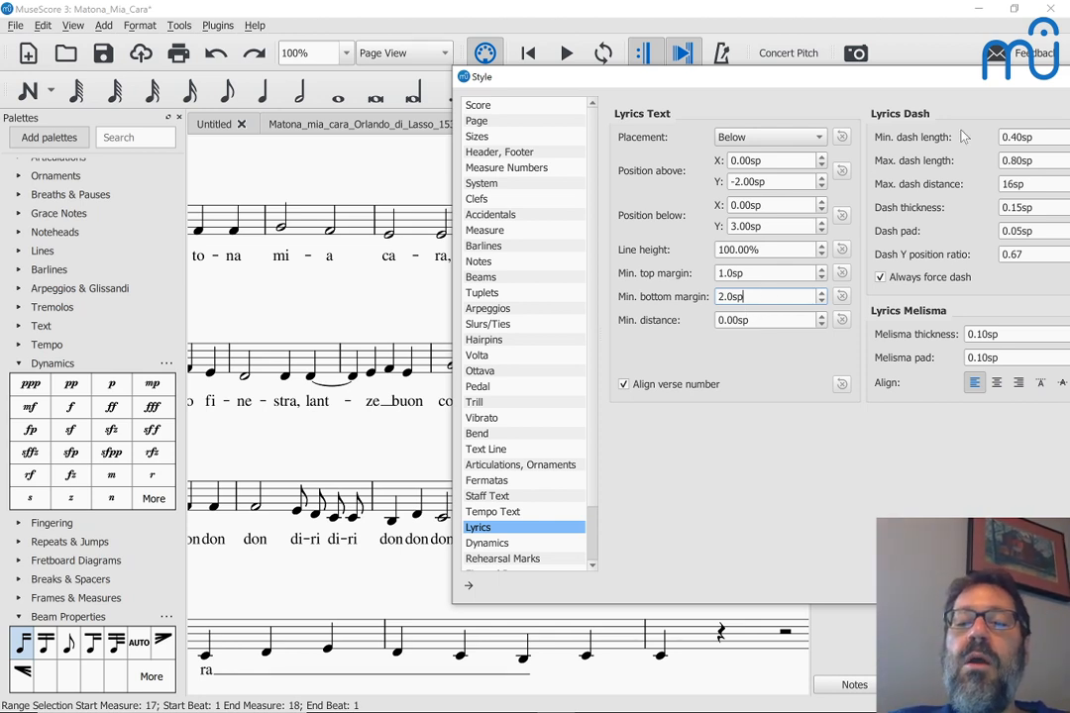
pyautogui.moveTo(987, 79); pyautogui.dragTo(892, 35)
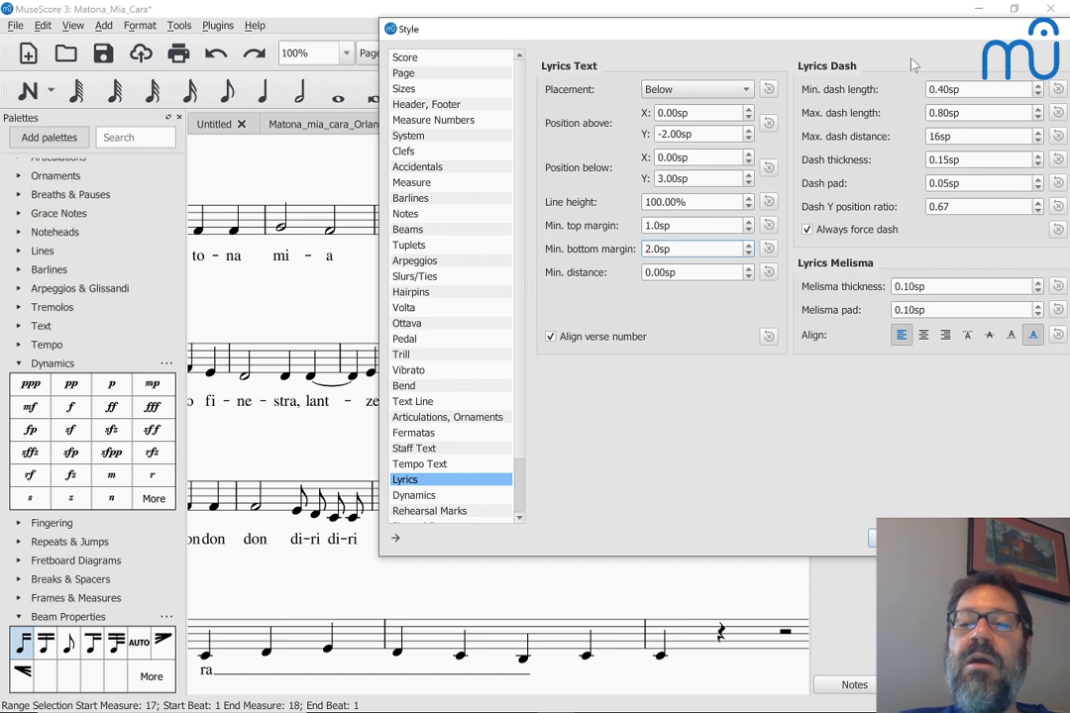
pyautogui.moveTo(767, 24); pyautogui.dragTo(924, 12)
pyautogui.moveTo(1064, 19); pyautogui.dragTo(1063, 21)
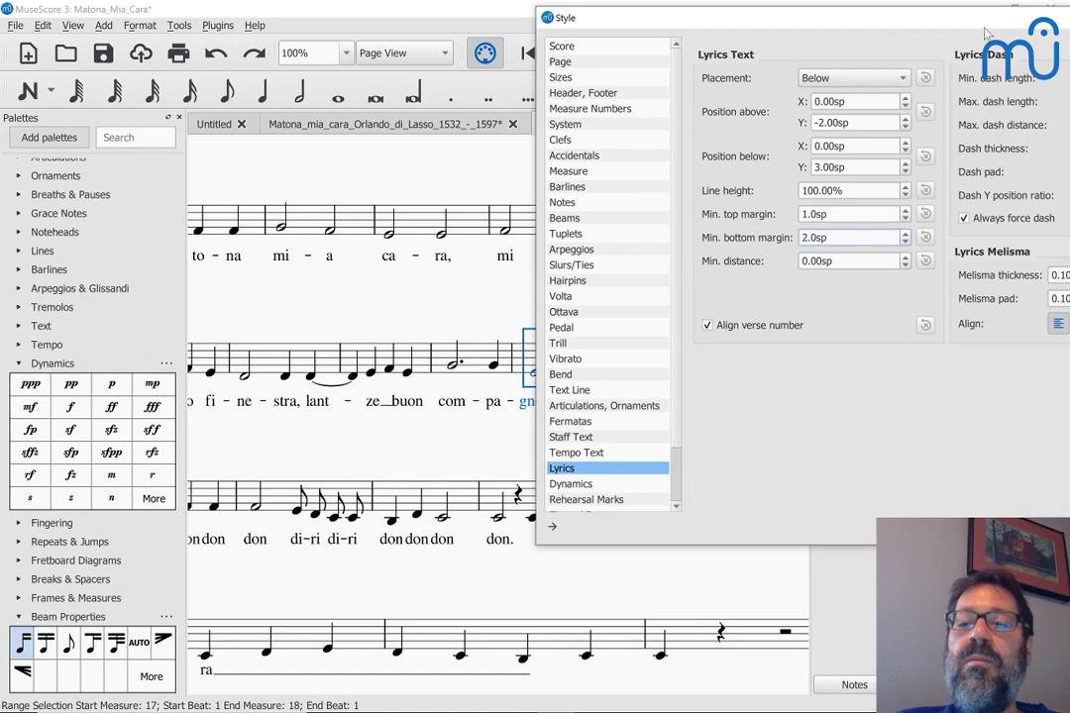
pyautogui.moveTo(833, 22); pyautogui.dragTo(786, 38)
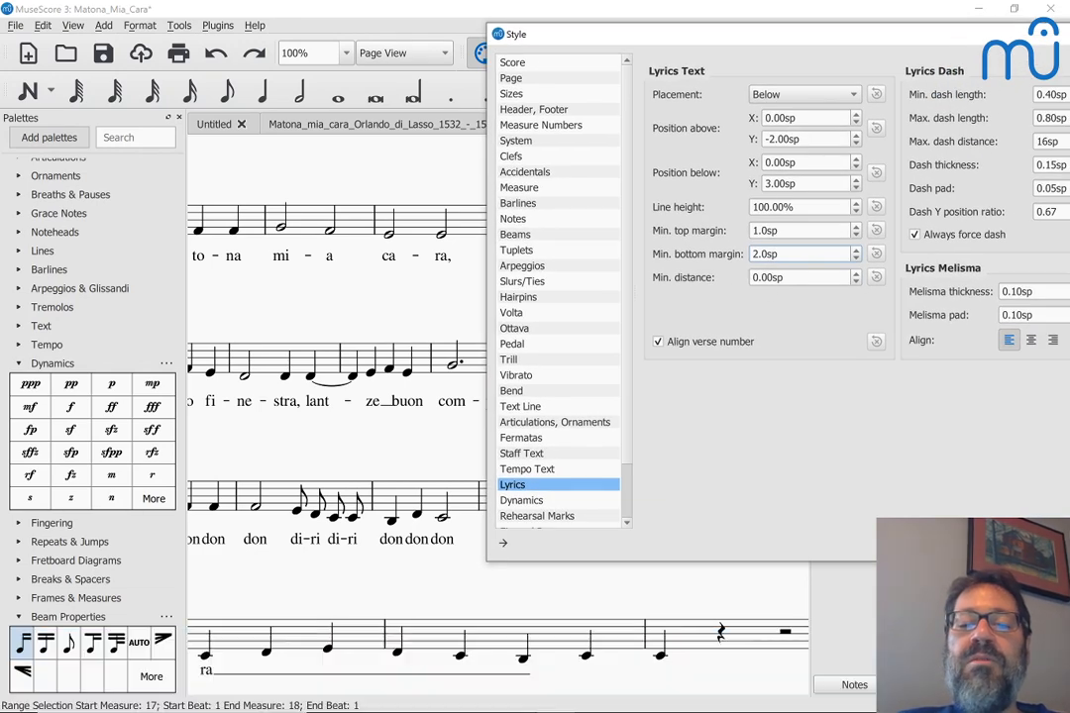
pyautogui.click(793, 279)
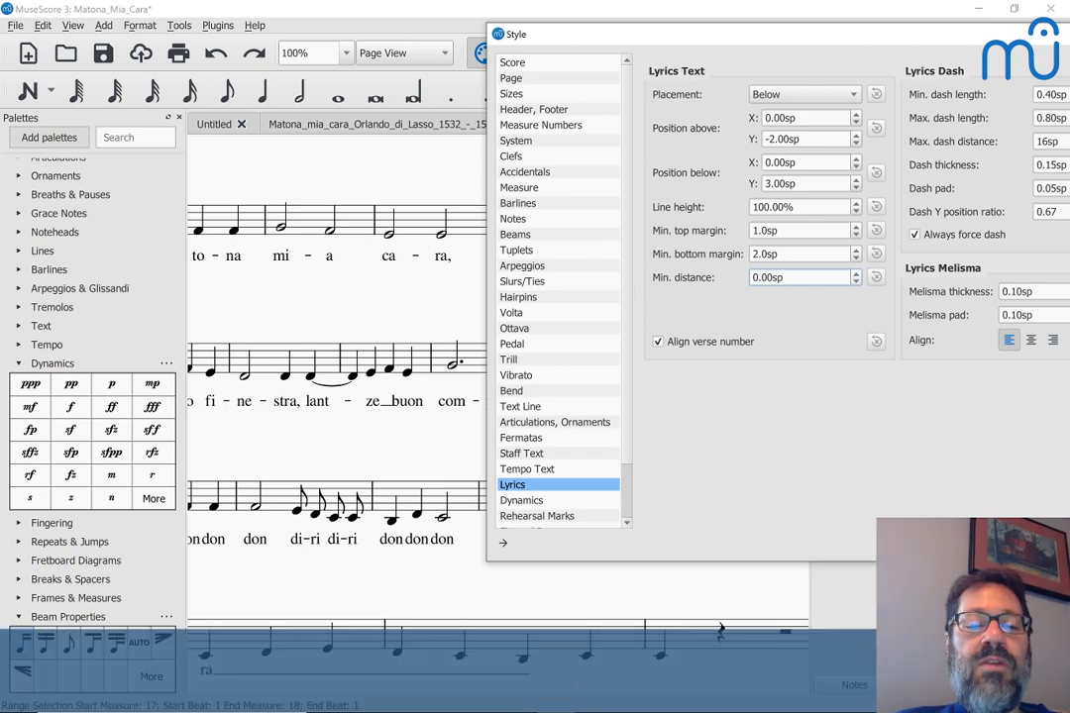
pyautogui.press('Up')
pyautogui.press('Up')
pyautogui.press('Up')
pyautogui.press('Up')
pyautogui.press('Up')
pyautogui.press('Up')
pyautogui.press('Up')
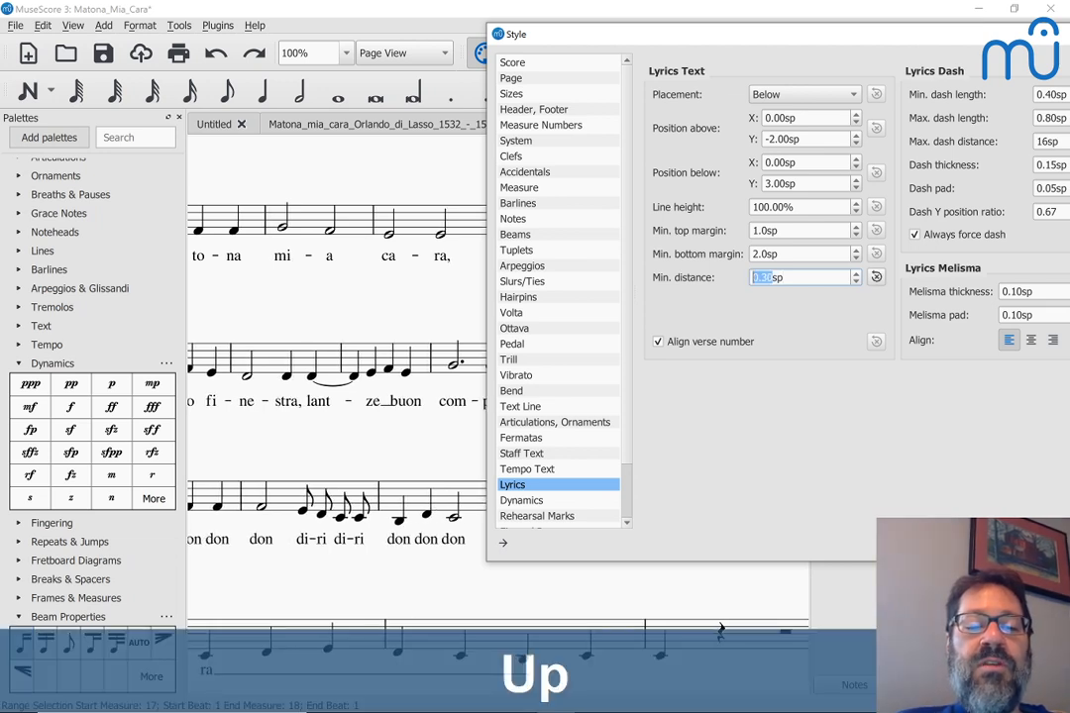
pyautogui.press('Up')
pyautogui.press('Up')
pyautogui.press('Up')
pyautogui.press('Up')
pyautogui.press('Up')
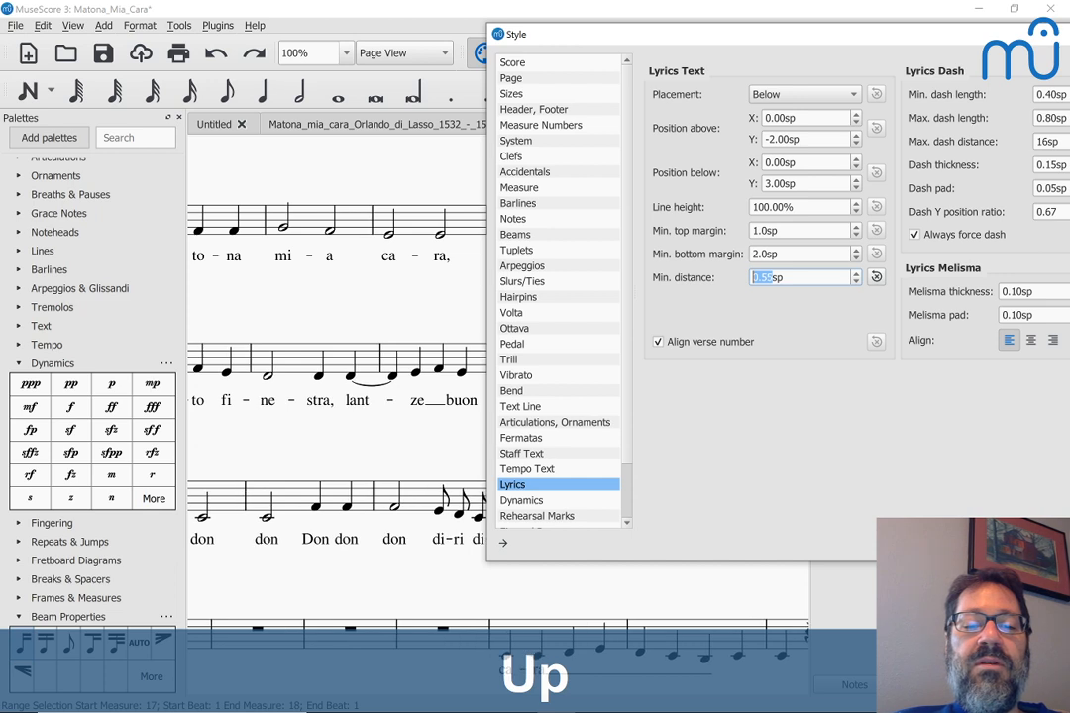
pyautogui.press('Up')
pyautogui.press('Up')
pyautogui.press('Up')
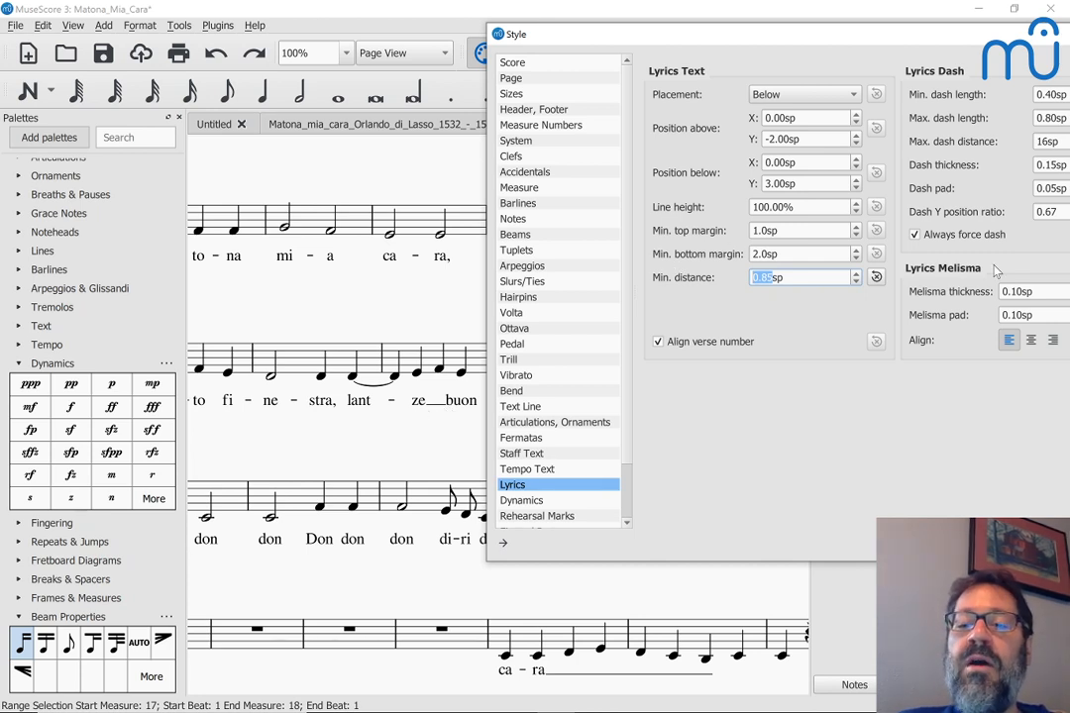
# Step: Raise the melisma pad, then reset it and the lyrics minimum distance to default and close Style
pyautogui.click(1021, 315)
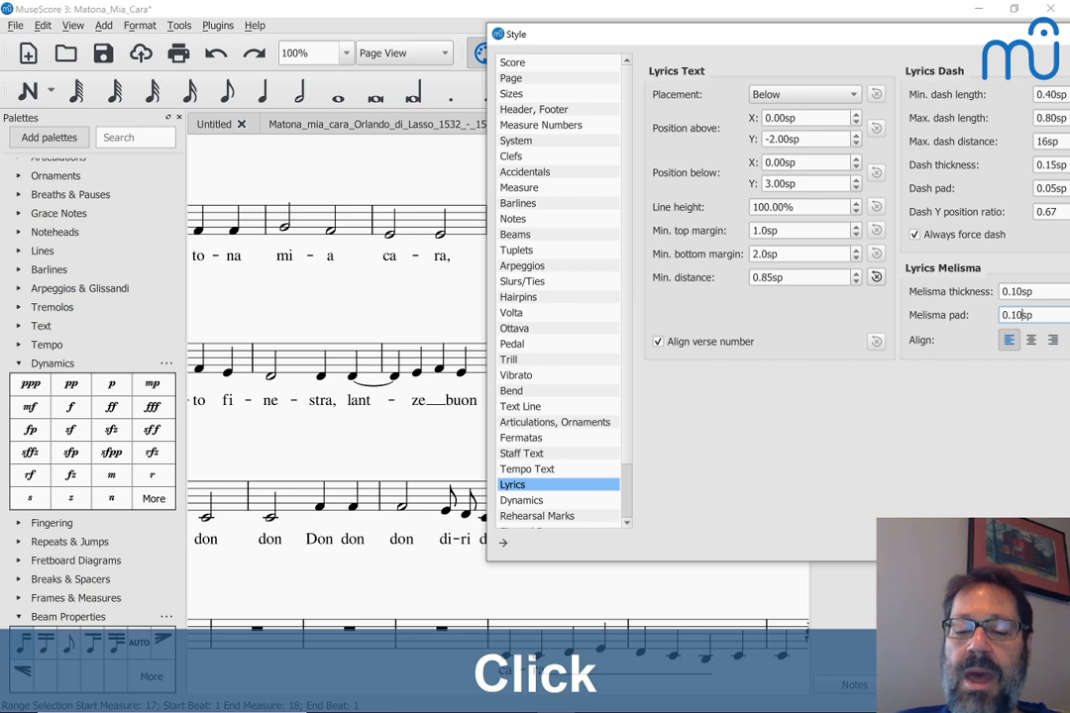
pyautogui.press('Up')
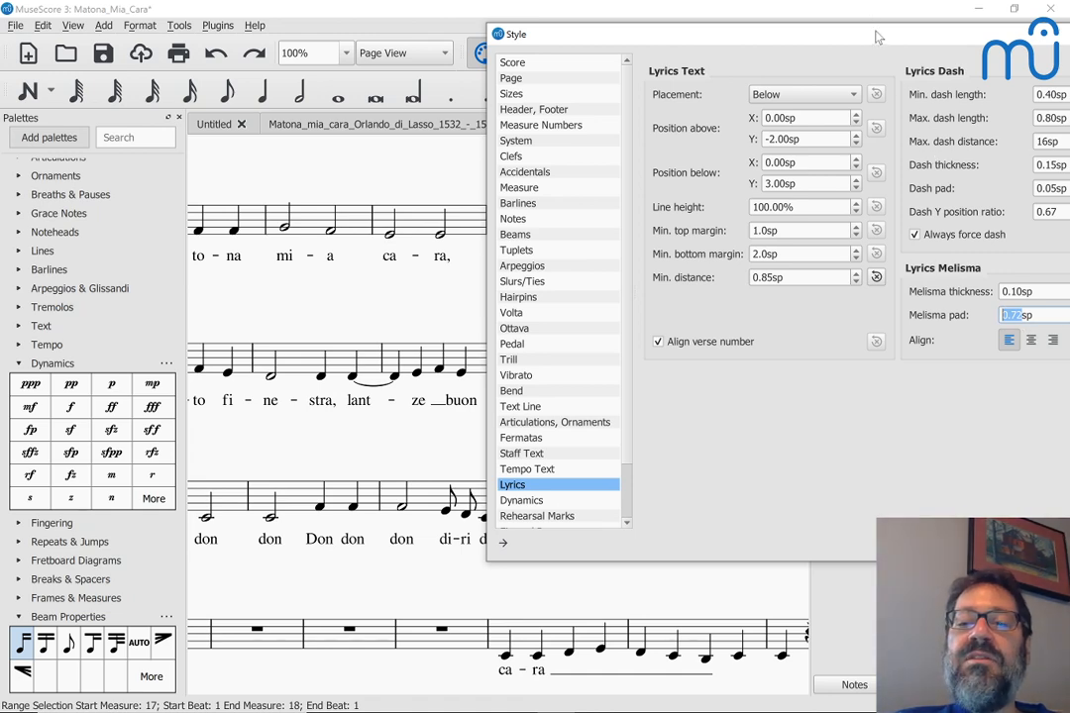
pyautogui.moveTo(877, 35); pyautogui.dragTo(529, 76)
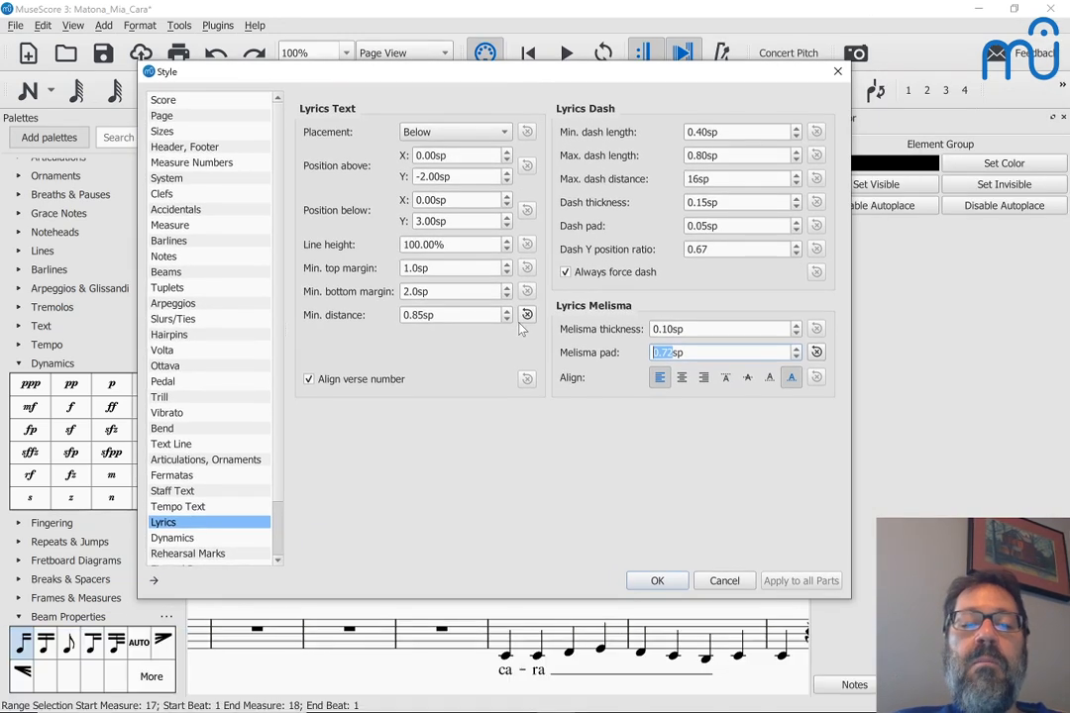
pyautogui.click(526, 315)
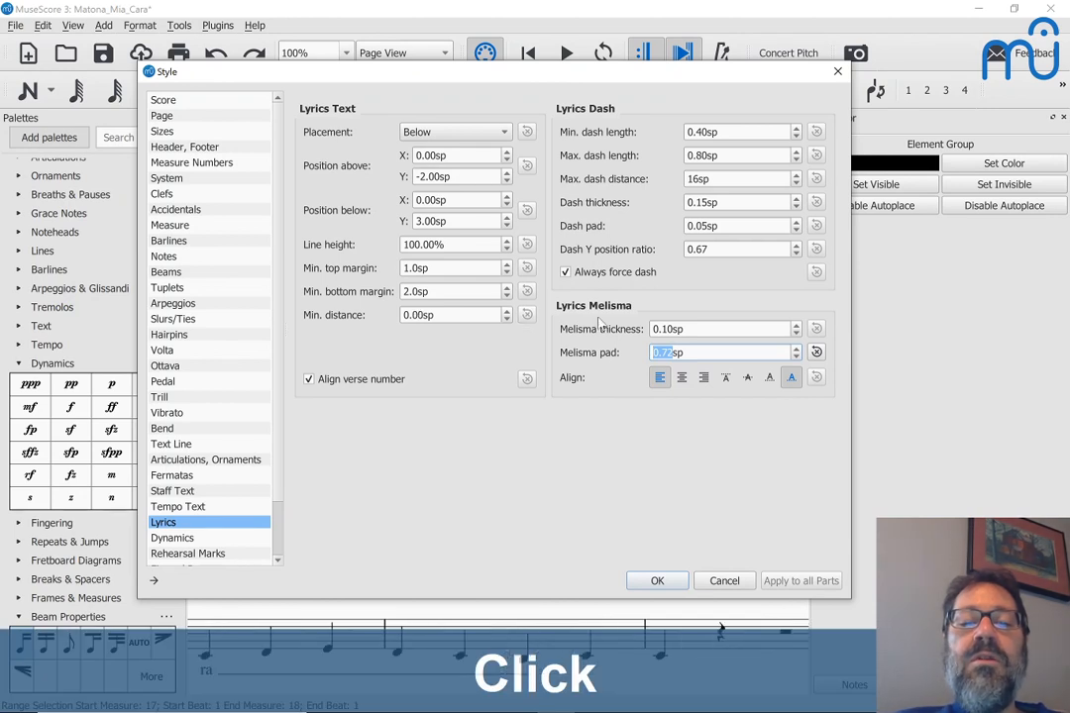
pyautogui.click(817, 353)
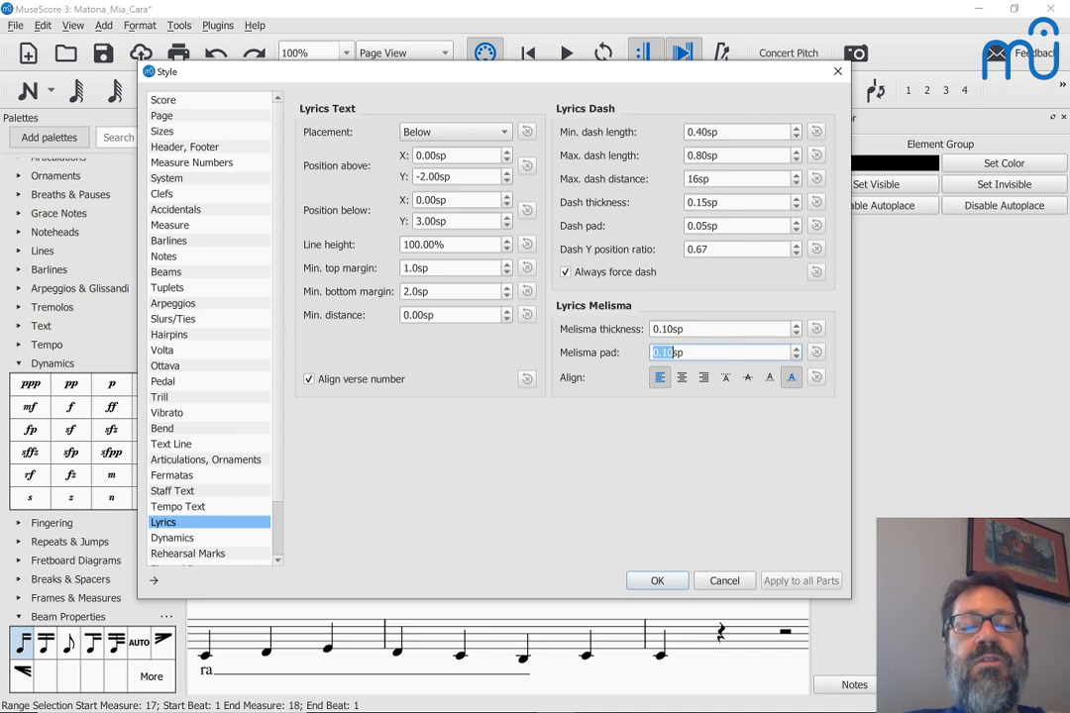
pyautogui.click(665, 584)
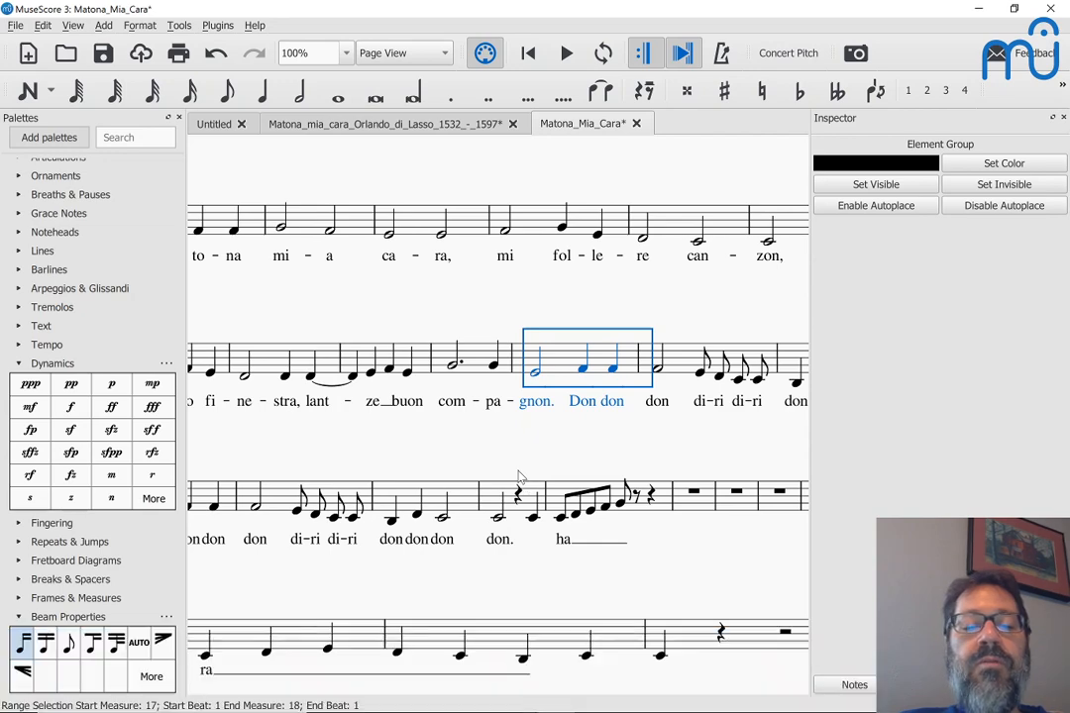
# Step: Stretch measure 15, with the 'ze buon' lyrics, progressively wider
pyautogui.scroll(-3, 518, 478)
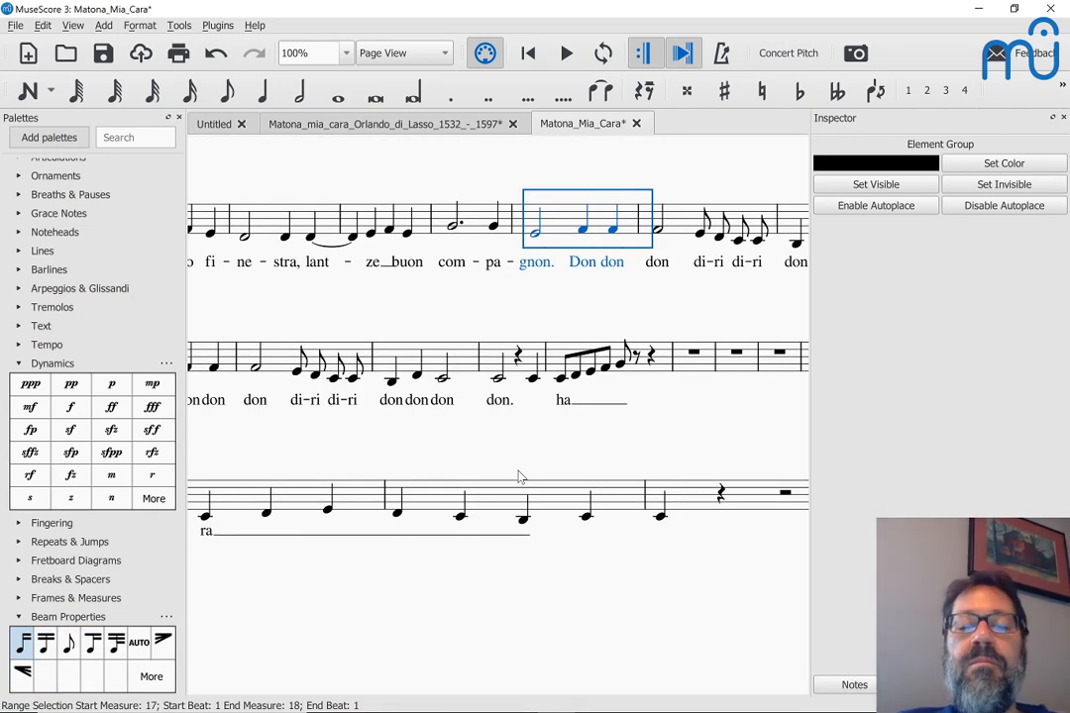
pyautogui.scroll(-1, 517, 478)
pyautogui.scroll(2, 521, 477)
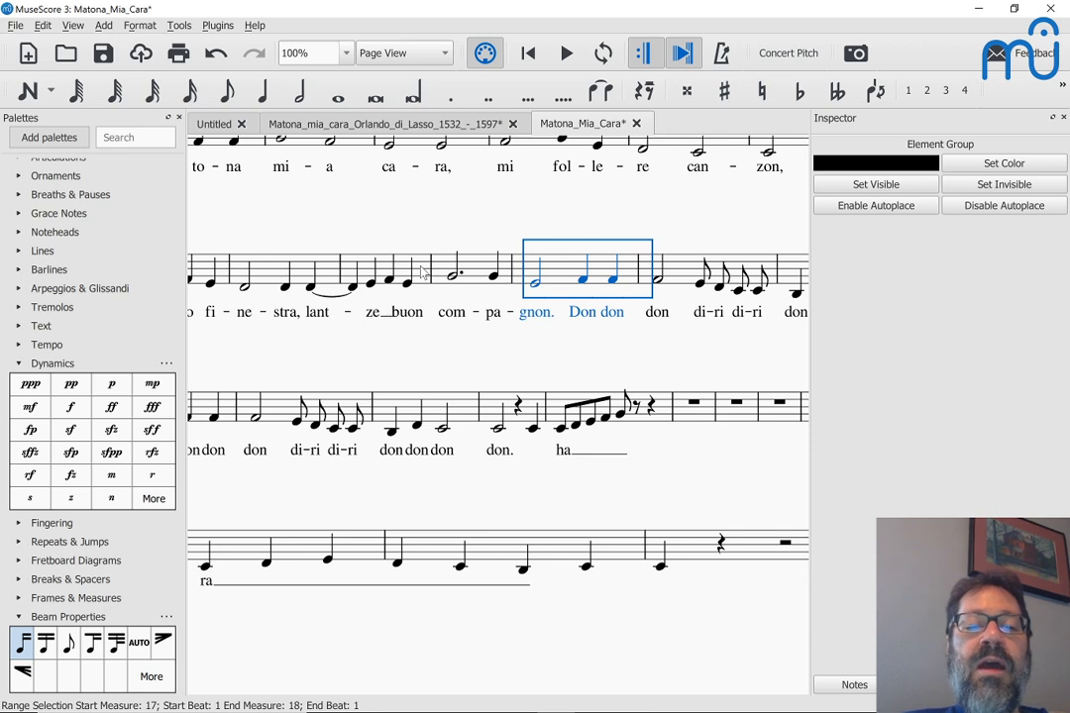
pyautogui.click(388, 263)
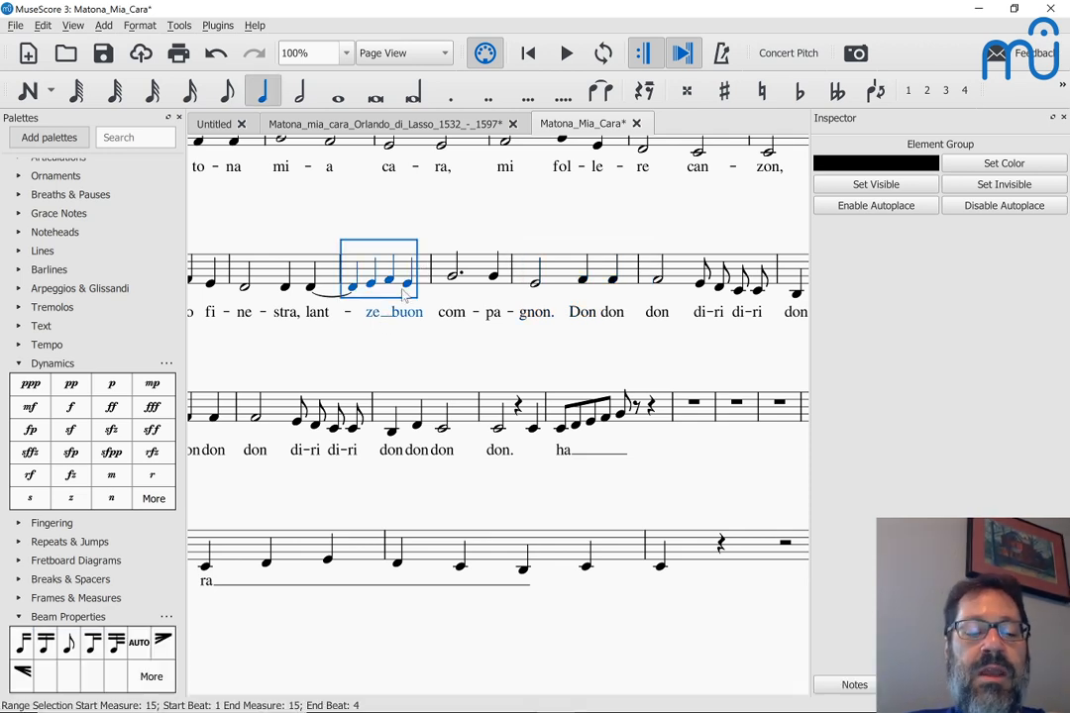
pyautogui.hotkey('shift', ']')
pyautogui.hotkey('shift', ']')
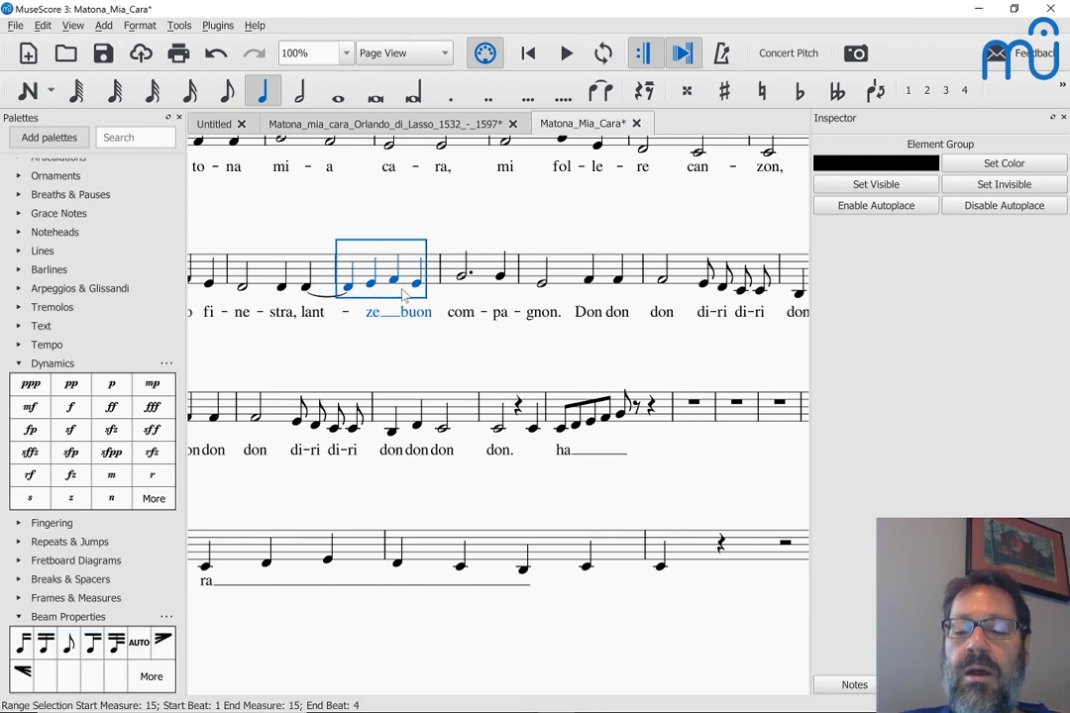
pyautogui.hotkey('shift', ']')
pyautogui.press(']')
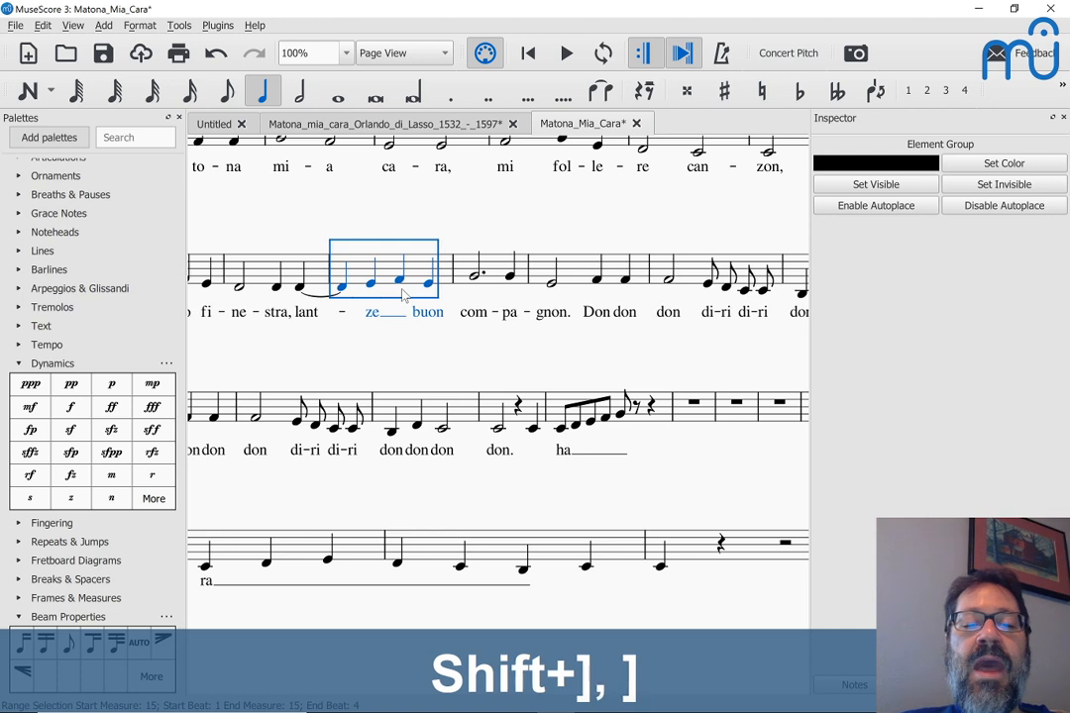
pyautogui.hotkey('shift', ']')
pyautogui.hotkey('shift', ']')
pyautogui.hotkey('shift', ']')
pyautogui.hotkey('shift', ']')
pyautogui.hotkey('shift', ']')
pyautogui.hotkey('shift', ']')
pyautogui.hotkey('shift', ']')
pyautogui.hotkey('shift', ']')
pyautogui.hotkey('shift', ']')
pyautogui.hotkey('shift', ']')
pyautogui.hotkey('shift', ']')
pyautogui.hotkey('shift', ']')
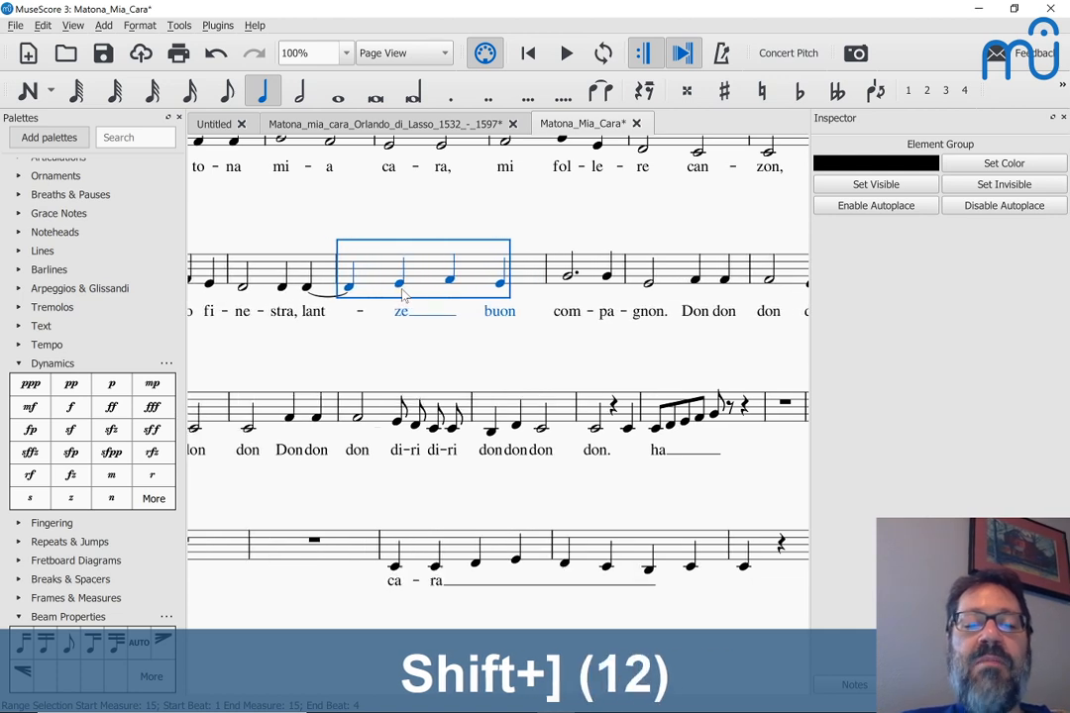
pyautogui.hotkey('shift', ']')
pyautogui.hotkey('shift', ']')
pyautogui.hotkey('shift', ']')
pyautogui.hotkey('shift', ']')
pyautogui.hotkey('shift', ']')
pyautogui.hotkey('shift', ']')
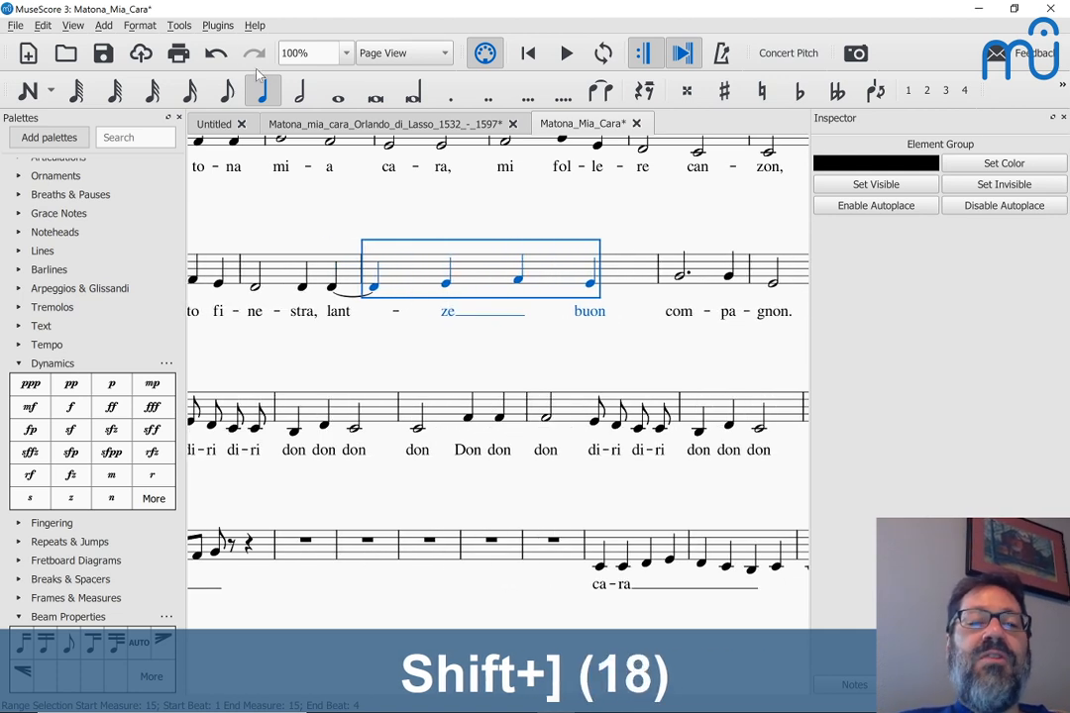
# Step: Reset measure 15's layout stretch and add a system break after measure 17
pyautogui.click(162, 26)
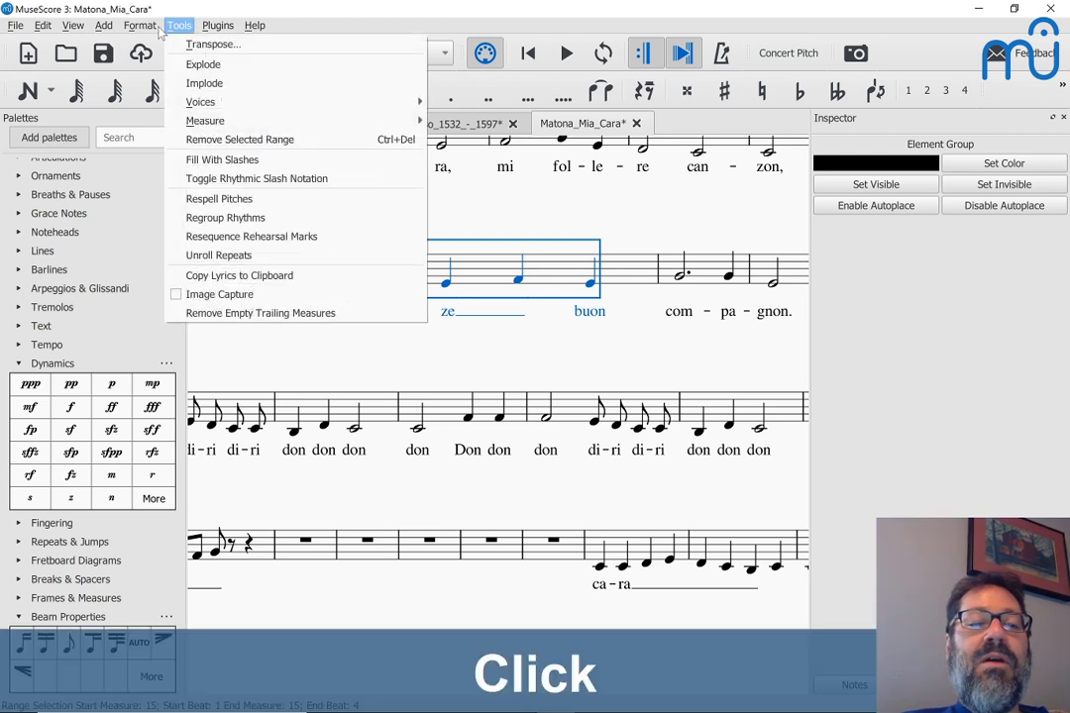
pyautogui.moveTo(129, 28)
pyautogui.moveTo(166, 107)
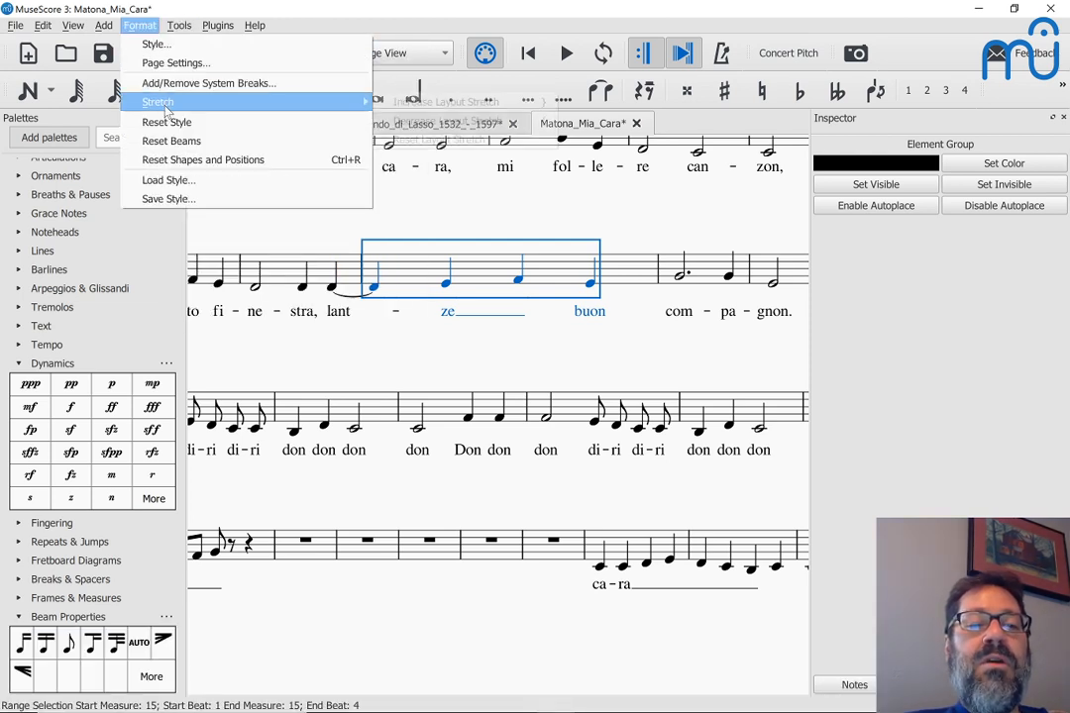
pyautogui.click(408, 139)
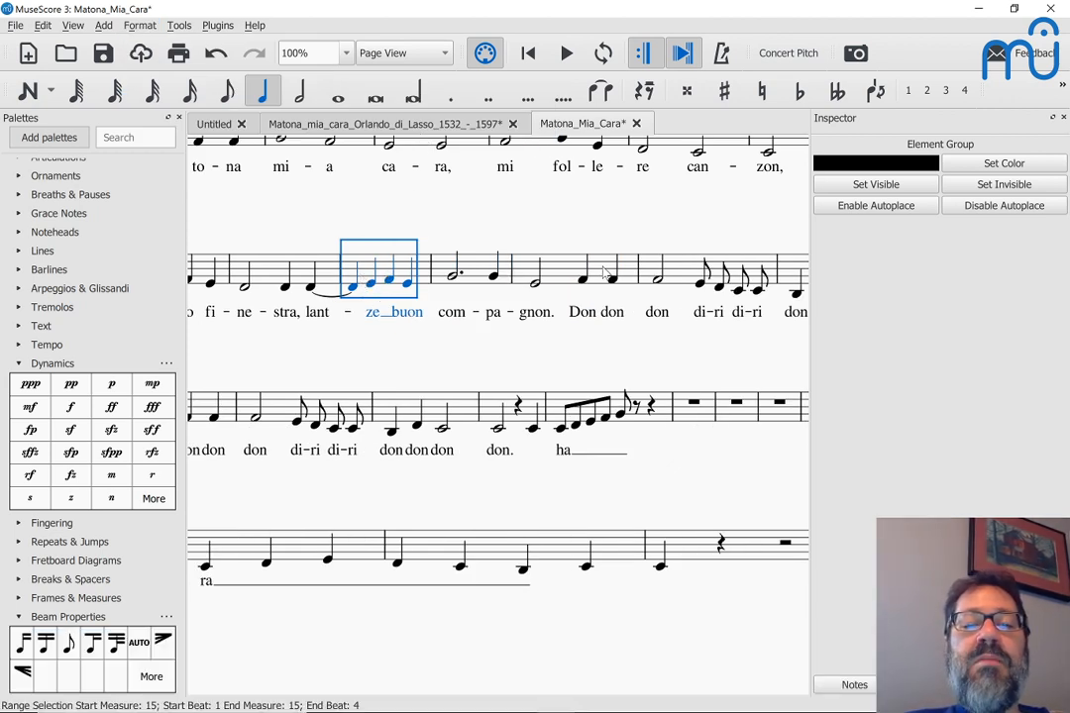
pyautogui.click(558, 273)
pyautogui.press('Return')
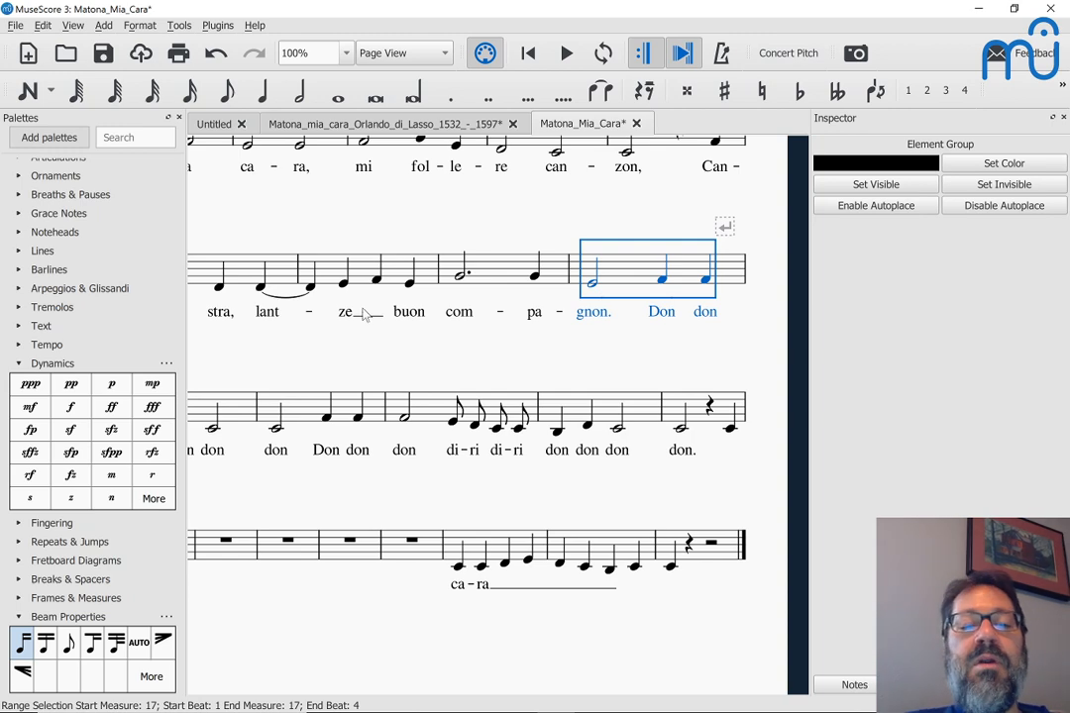
# Step: Scroll through measures 13–25, then switch to the Matona.pdf reference in the browser
pyautogui.hscroll(-5, 349, 268)
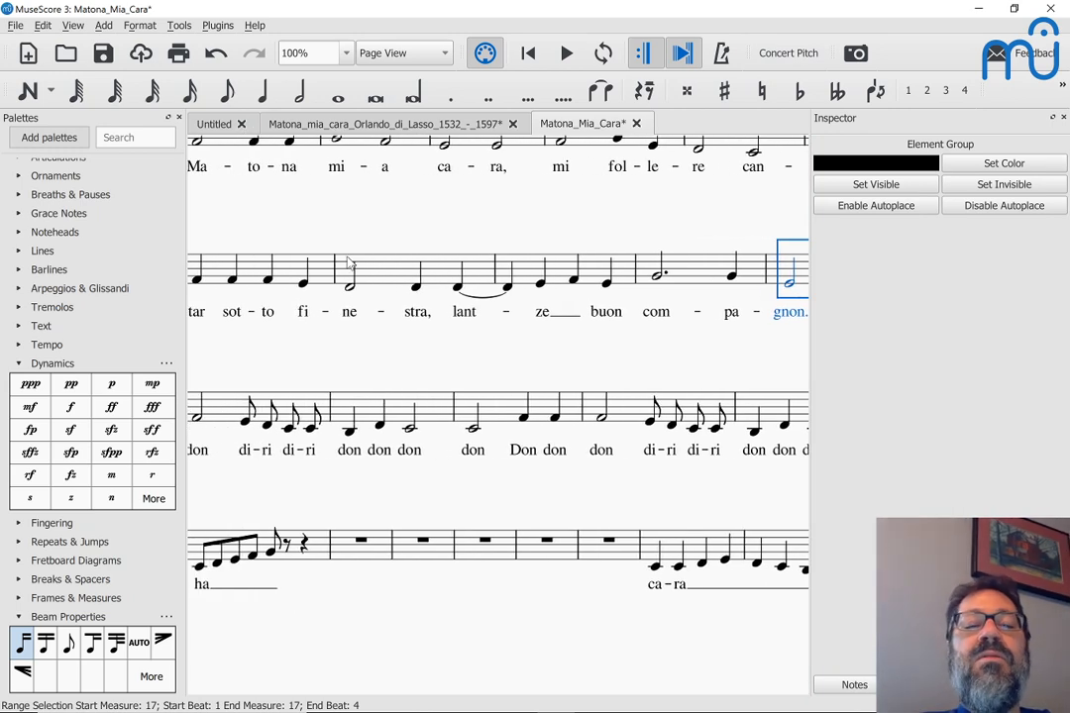
pyautogui.scroll(1, 349, 263)
pyautogui.hscroll(-2, 349, 262)
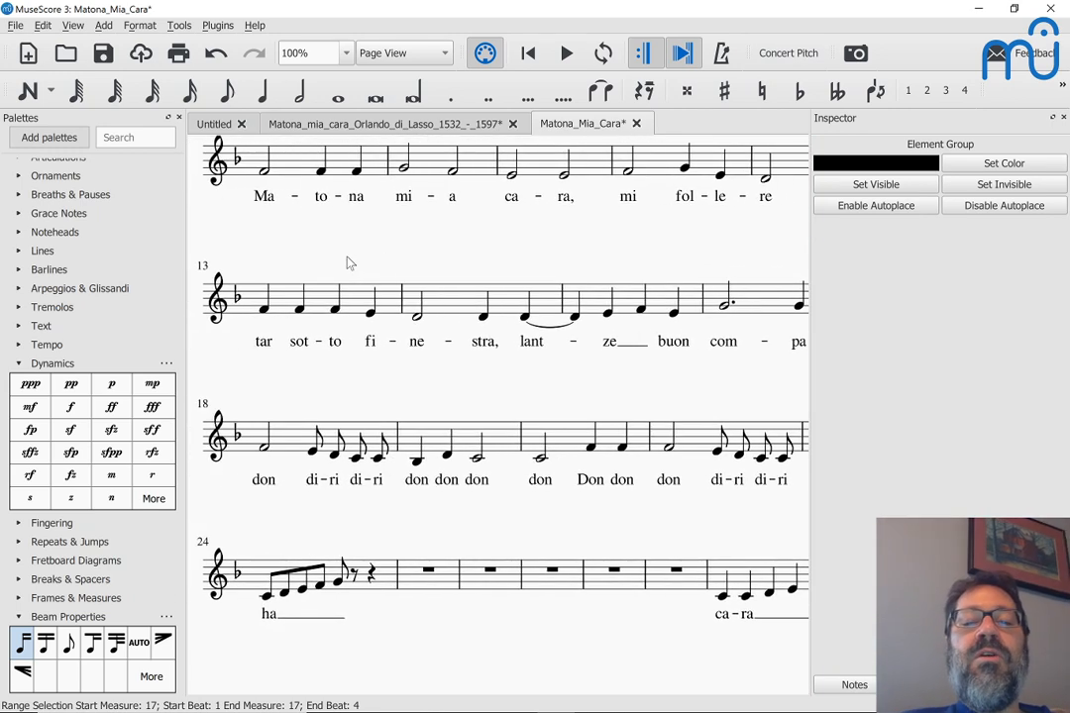
pyautogui.scroll(-3, 349, 263)
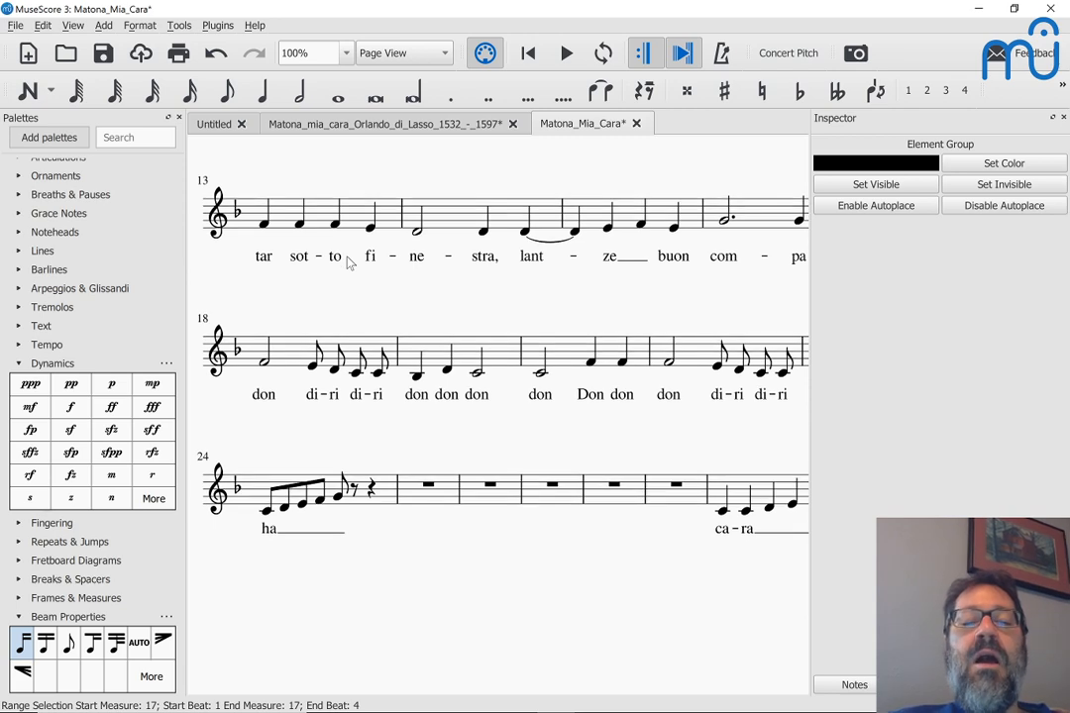
pyautogui.scroll(-2, 348, 263)
pyautogui.scroll(1, 349, 263)
pyautogui.hscroll(2, 349, 262)
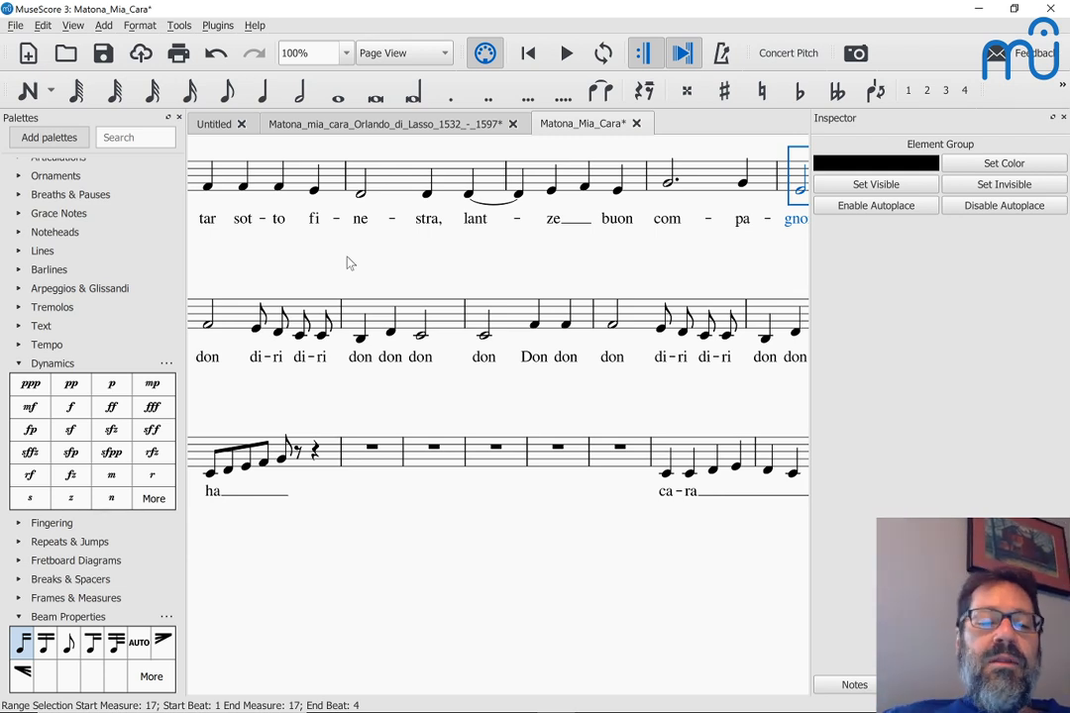
pyautogui.scroll(-1, 360, 339)
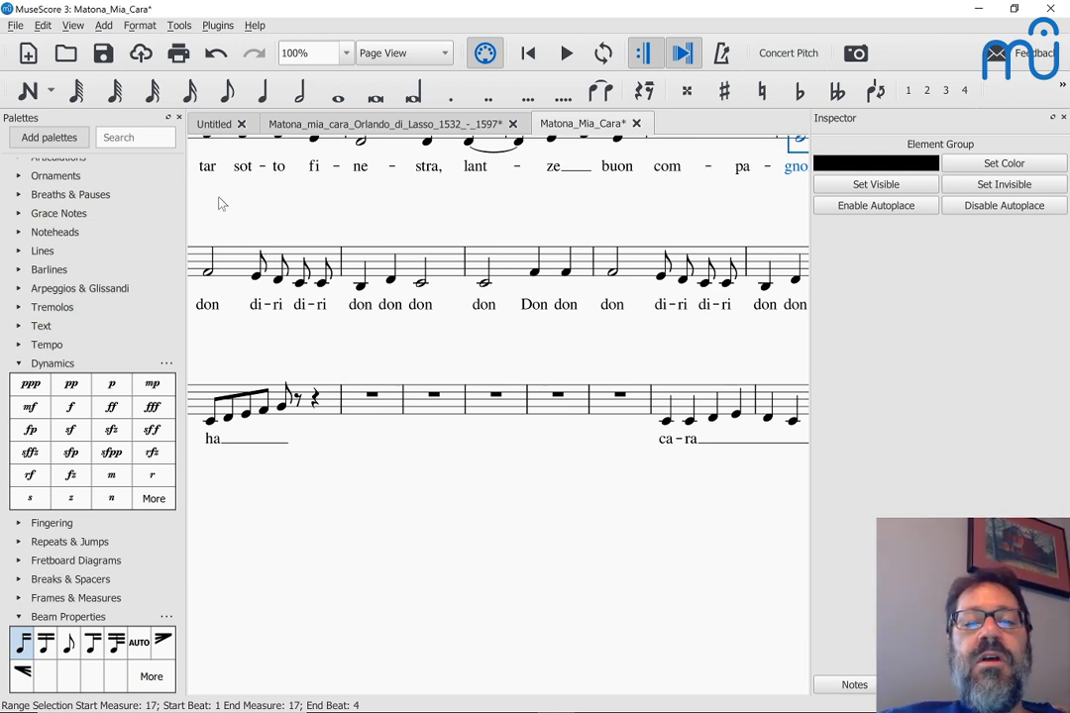
pyautogui.hotkey('alt', 'Tab')
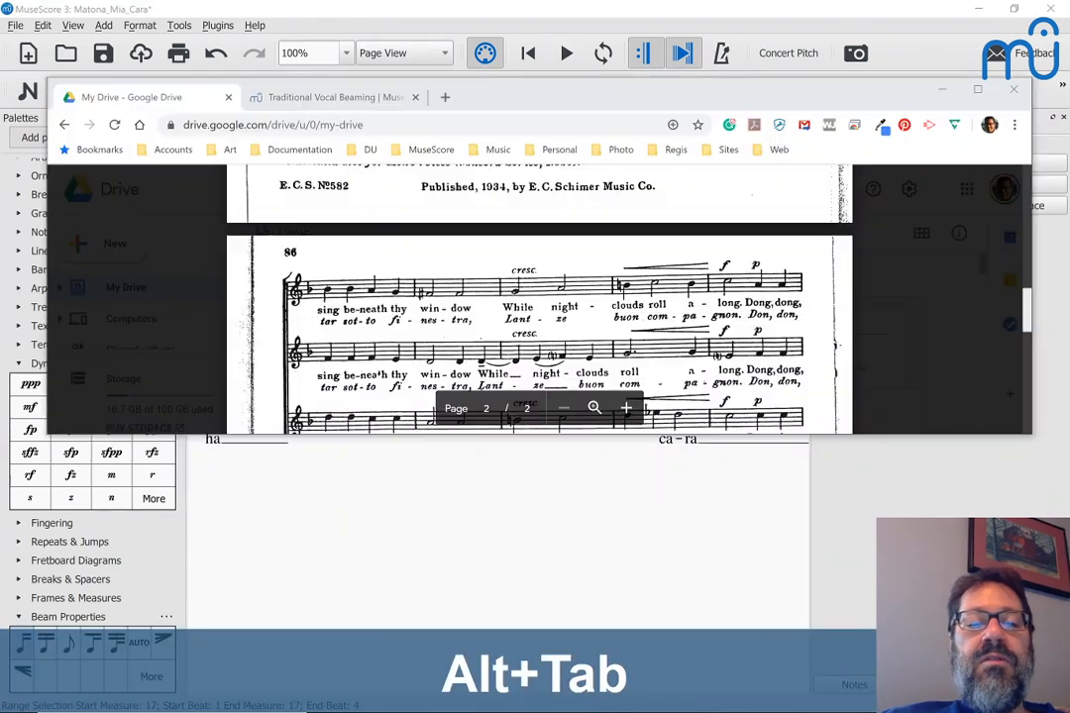
# Step: Maximize the browser, scroll through the Matona.pdf pages, and return to MuseScore
pyautogui.click(979, 91)
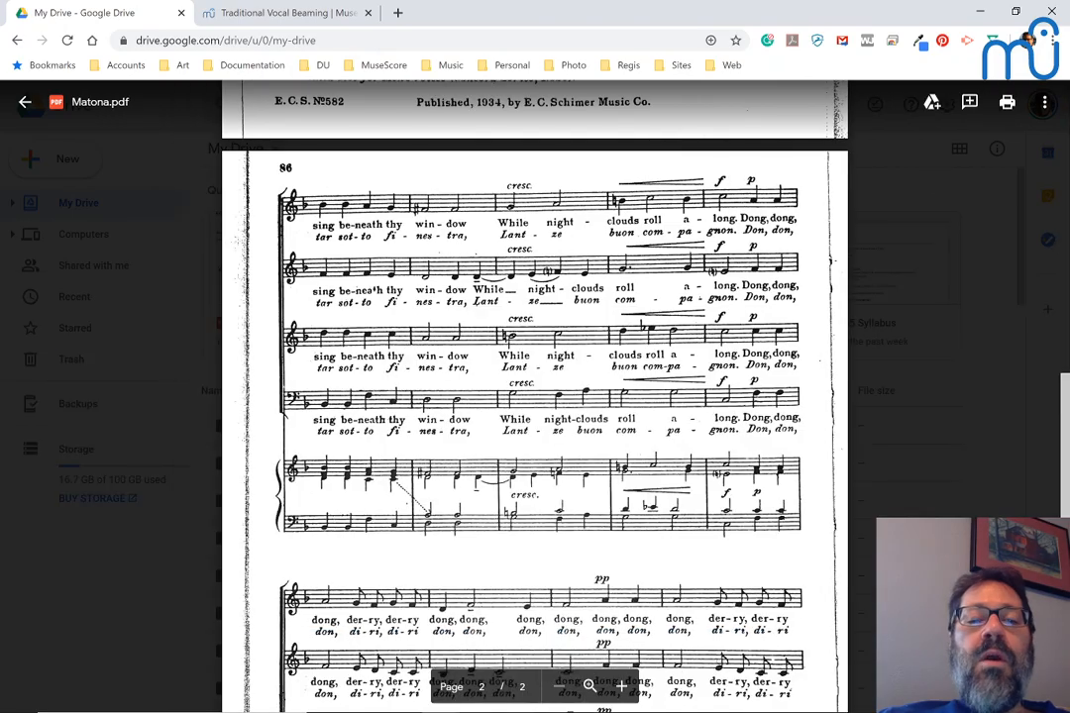
pyautogui.scroll(-4, 535, 396)
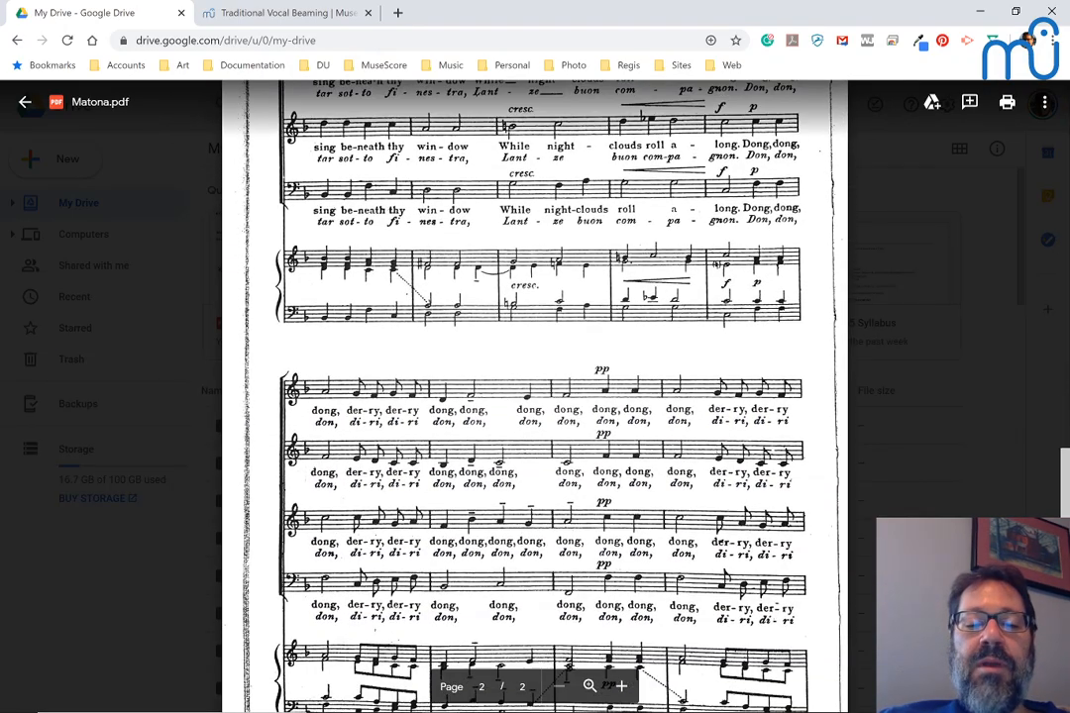
pyautogui.scroll(-2, 535, 397)
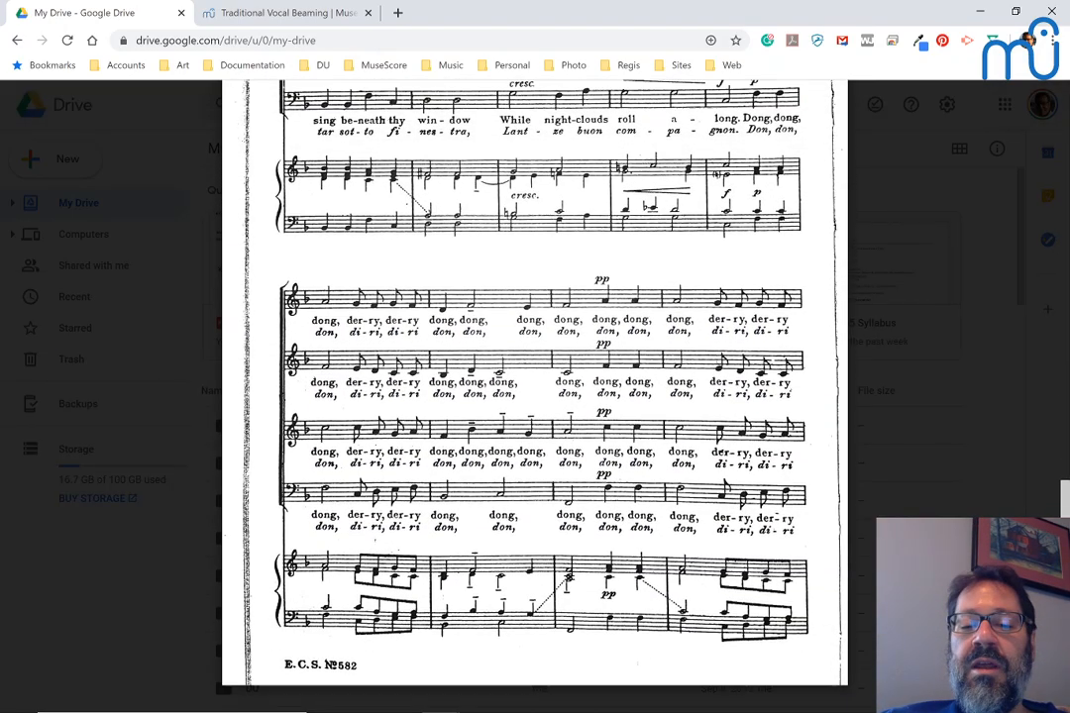
pyautogui.scroll(7, 535, 396)
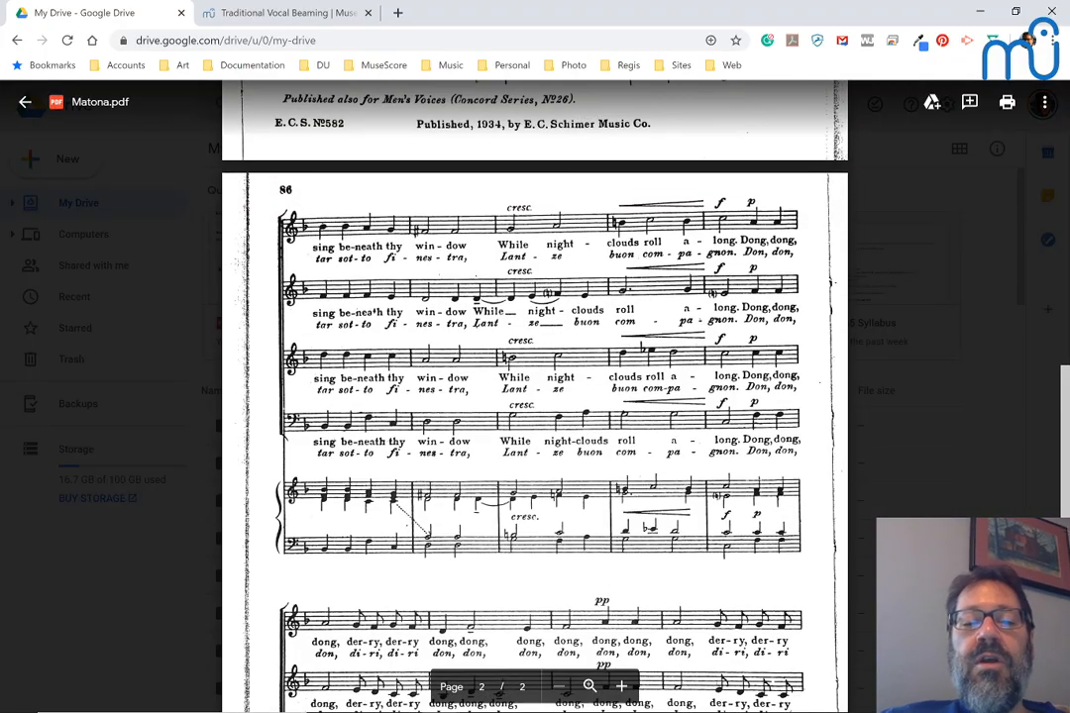
pyautogui.scroll(3, 535, 396)
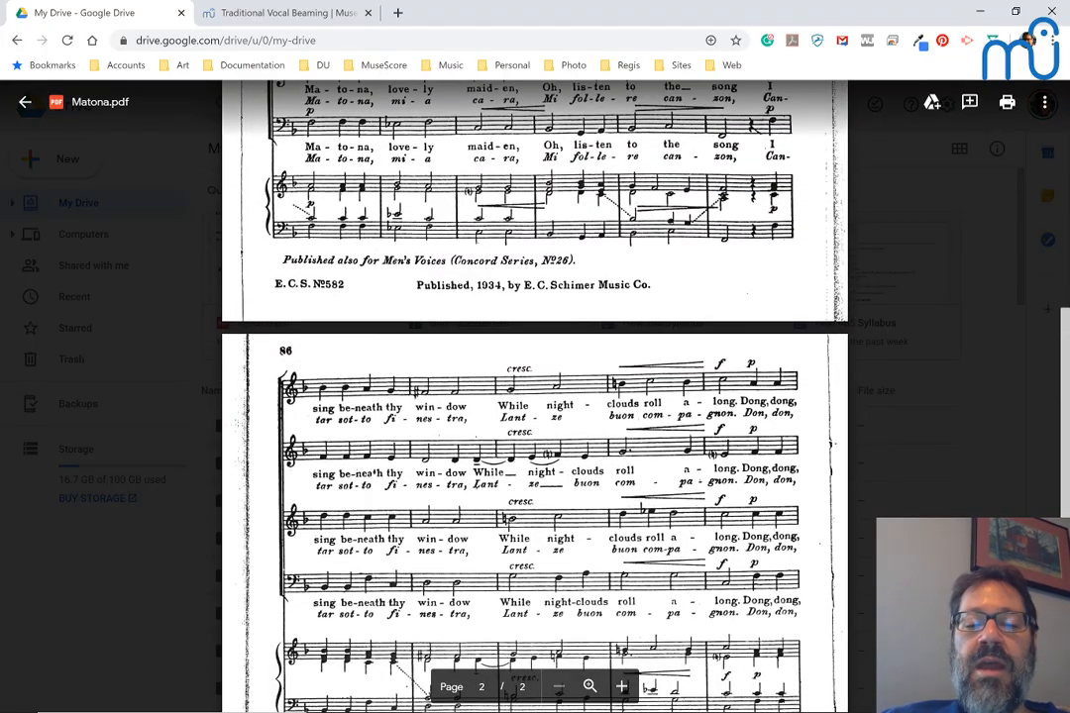
pyautogui.scroll(-6, 535, 397)
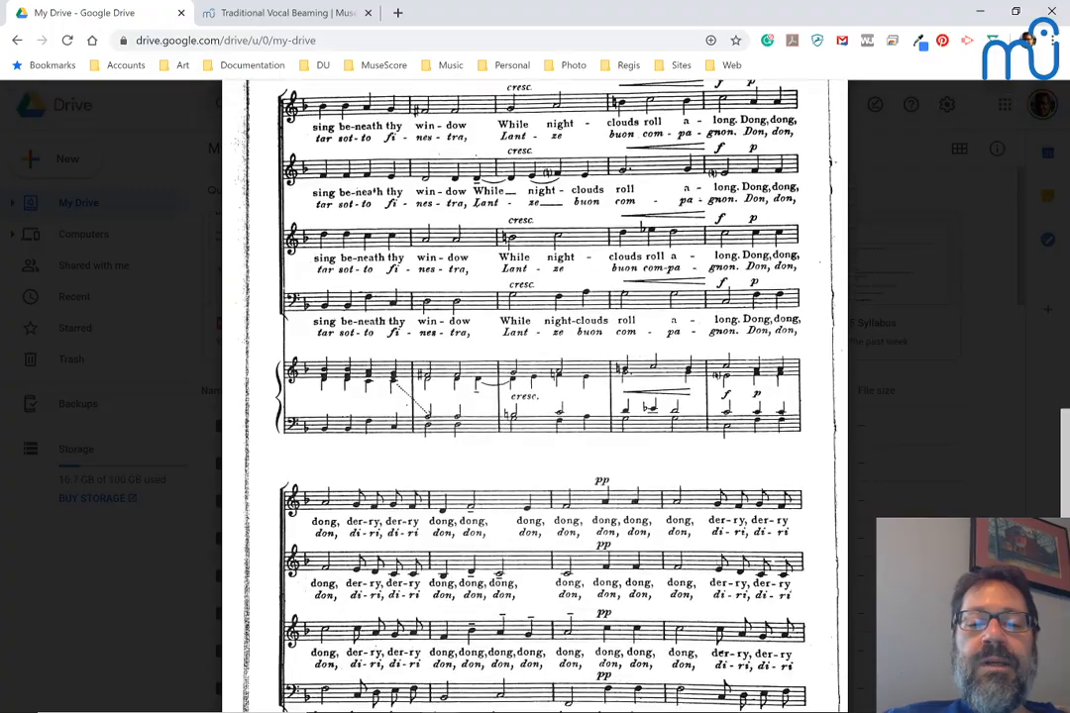
pyautogui.scroll(-5, 535, 397)
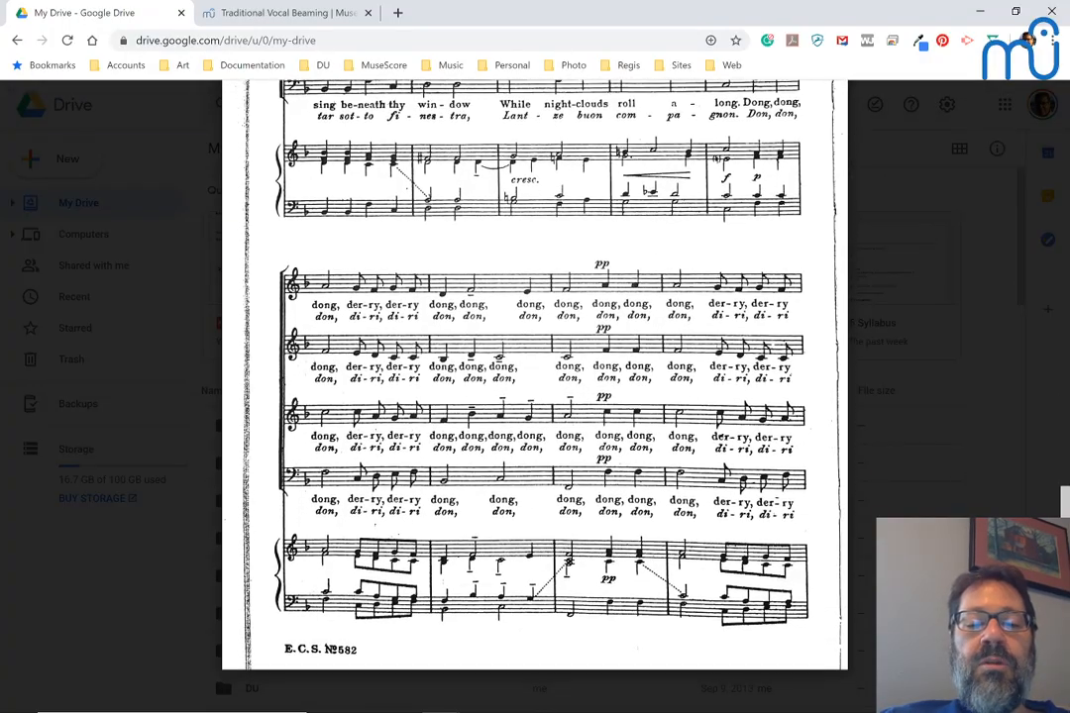
pyautogui.scroll(20, 535, 396)
pyautogui.scroll(-3, 535, 396)
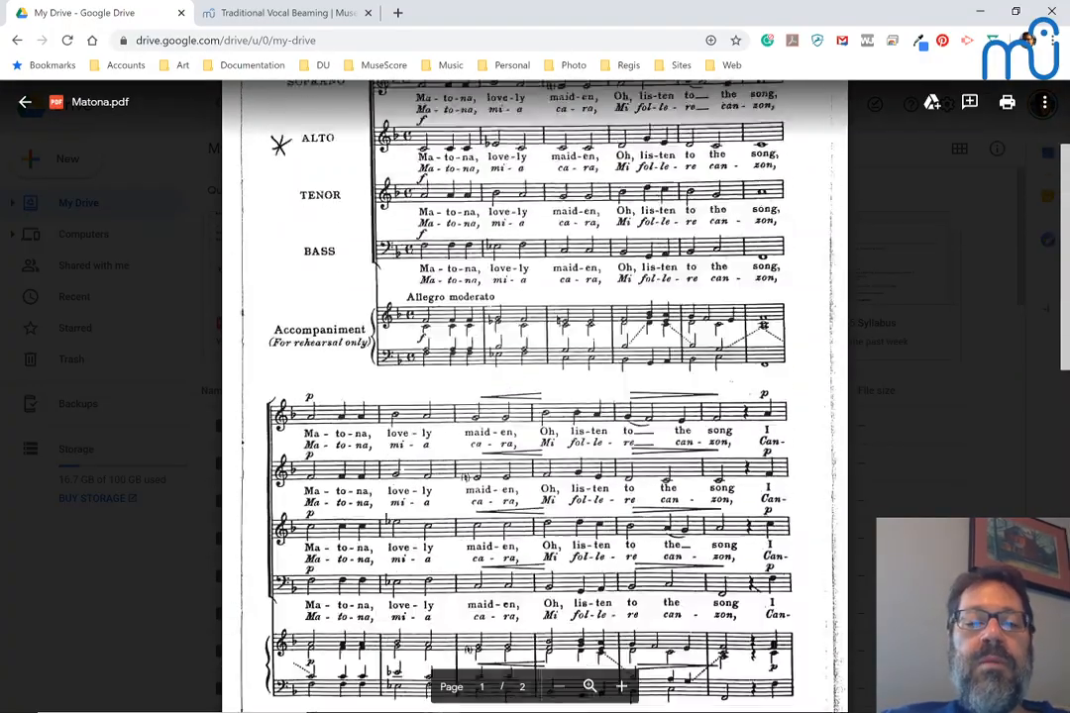
pyautogui.scroll(5, 535, 397)
pyautogui.hotkey('alt', 'Tab')
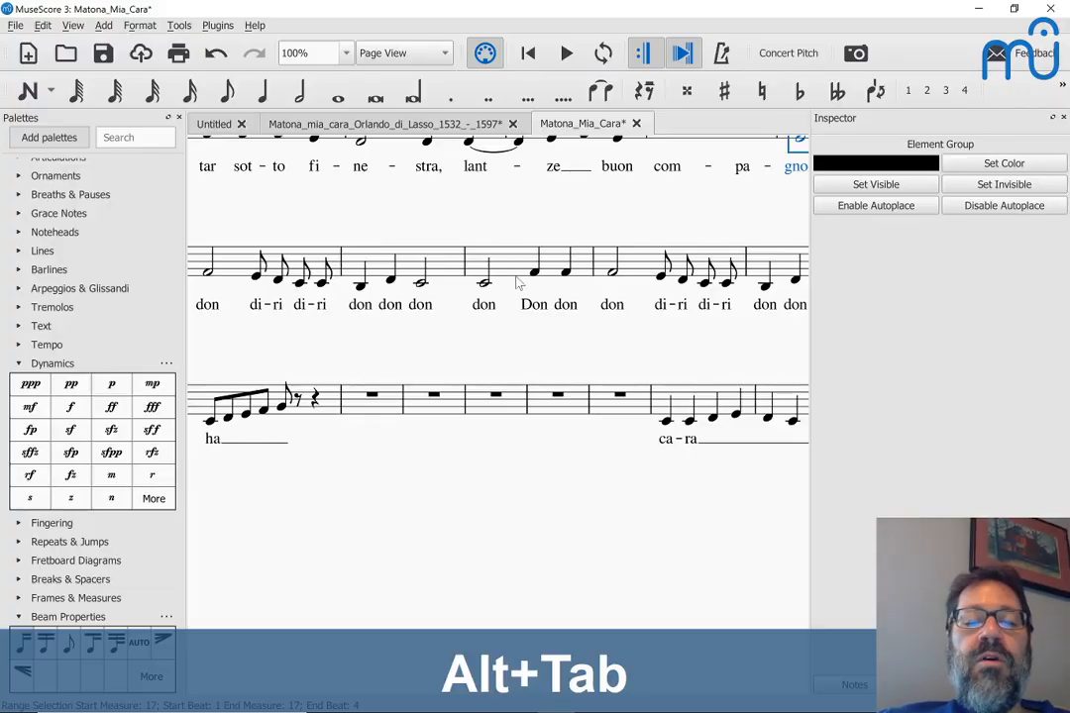
# Step: Enter a quarter-note C at the start of measure 25
pyautogui.click(370, 399)
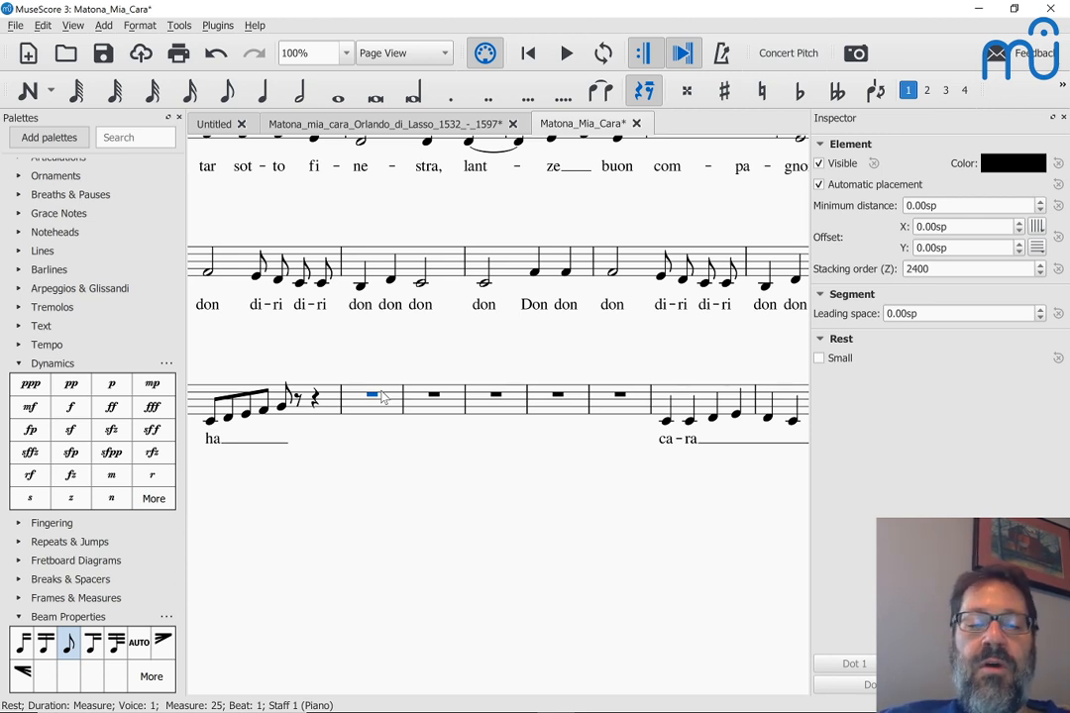
pyautogui.keyDown('shift'); pyautogui.click(384, 397); pyautogui.keyUp('shift')
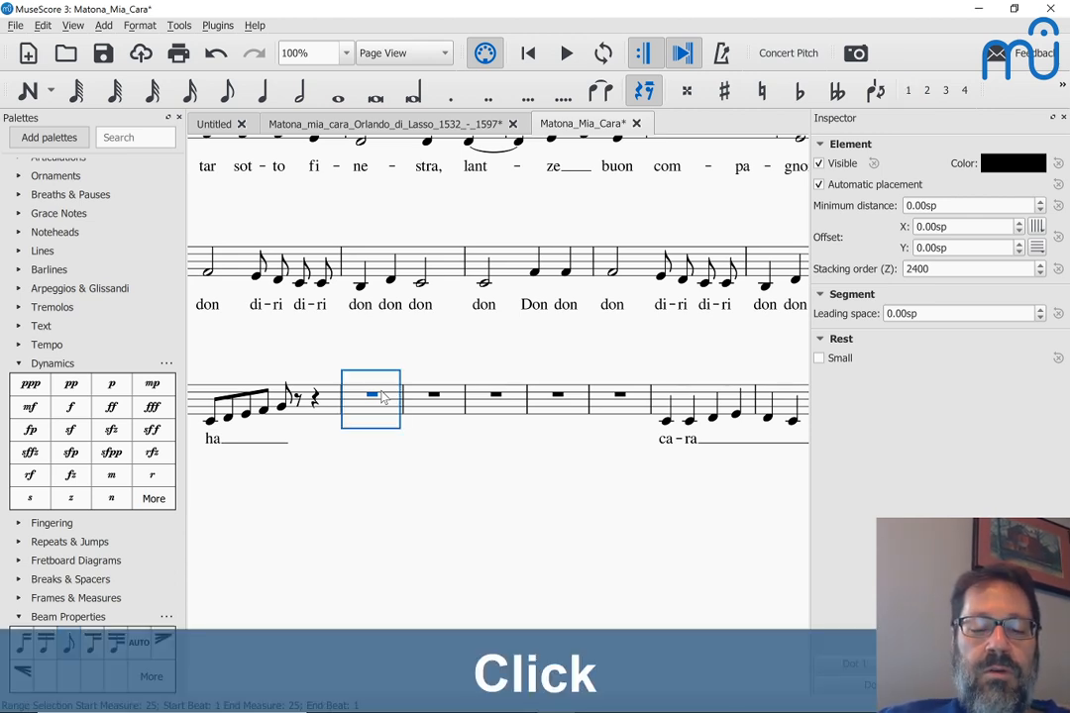
pyautogui.press('6')
pyautogui.press('c')
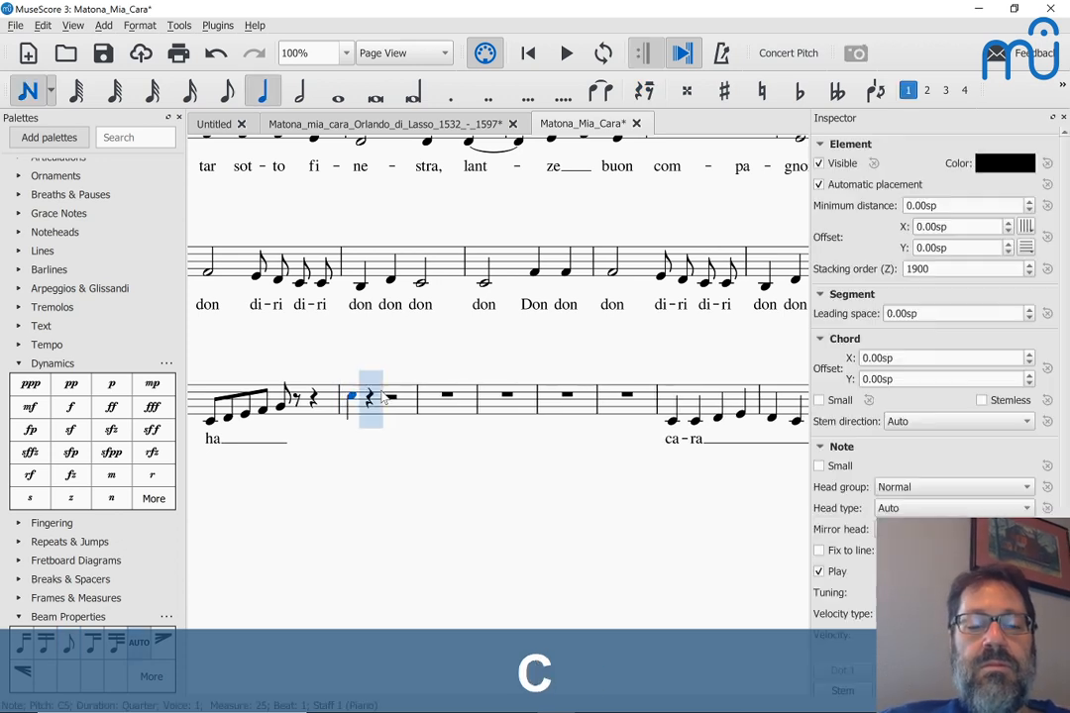
pyautogui.press('Escape')
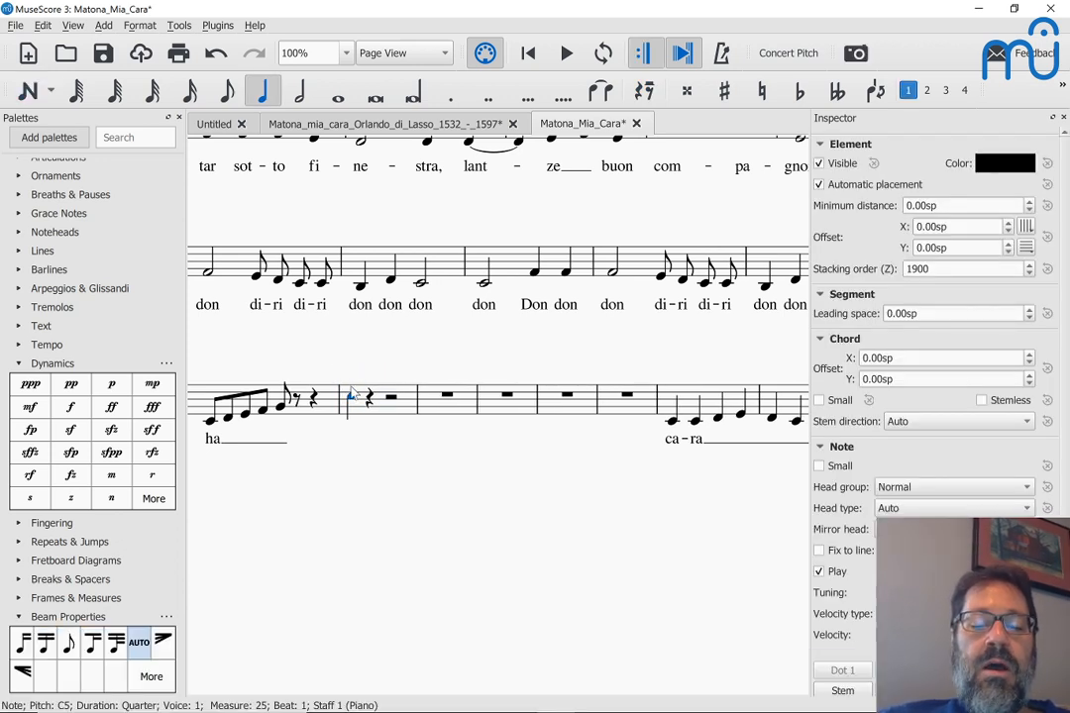
# Step: Add the lyric 'mi a' on that note, joining syllables with Ctrl+Space, and select the i
pyautogui.hotkey('ctrl', 'l')
pyautogui.write('mi')
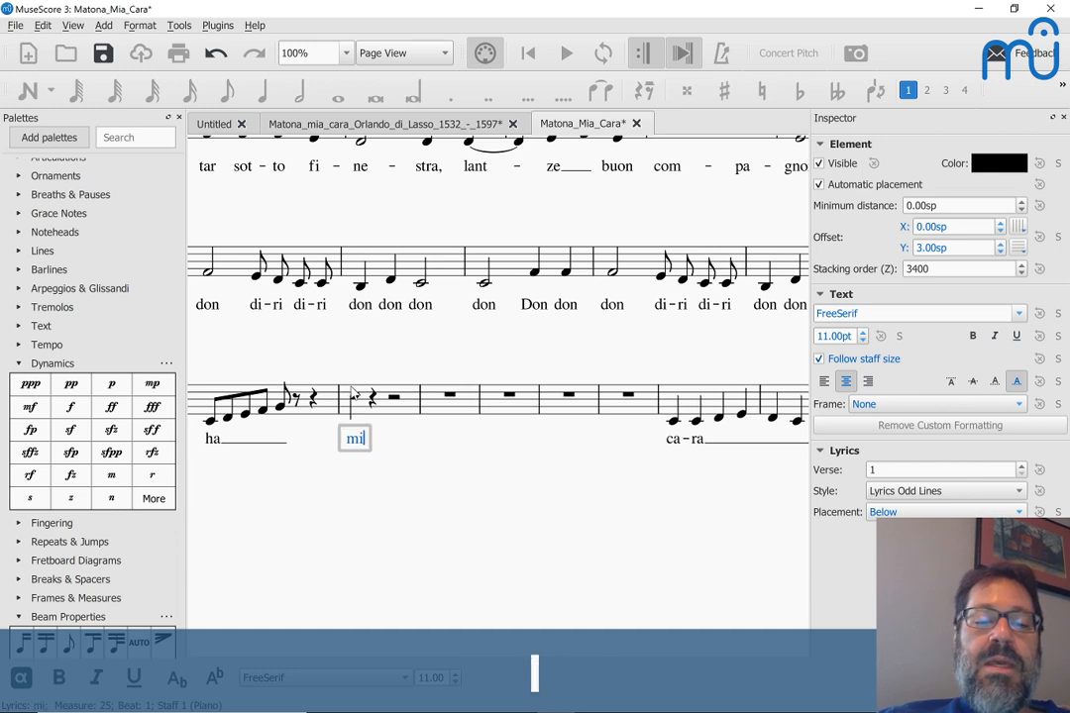
pyautogui.hotkey('ctrl', 'space')
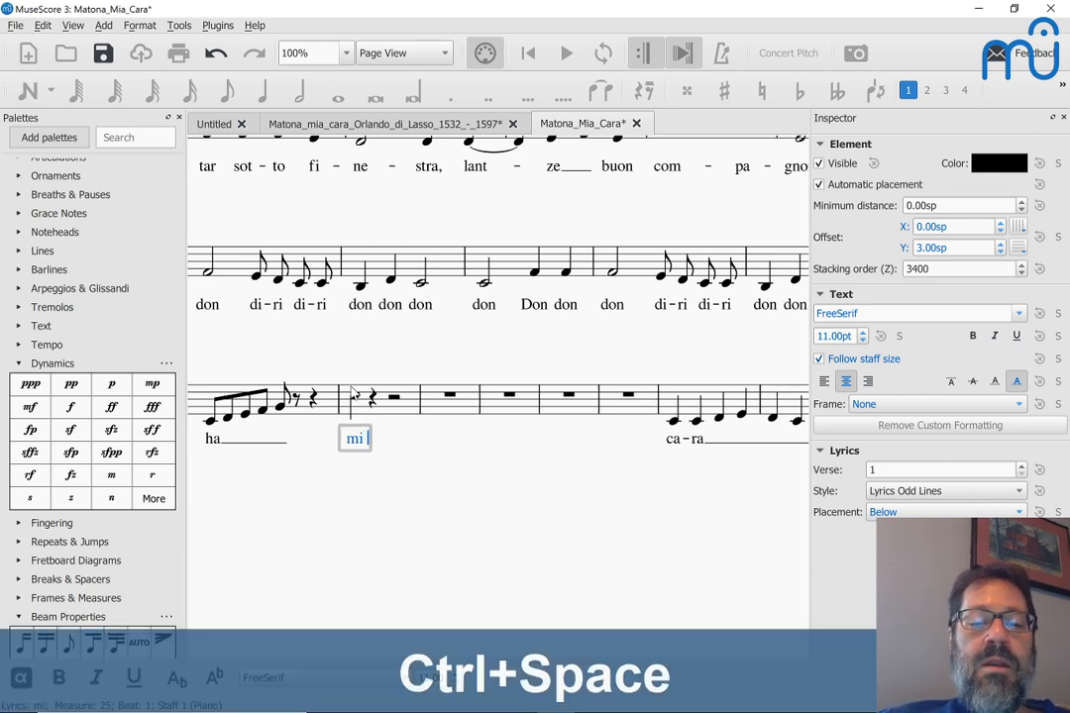
pyautogui.write('a')
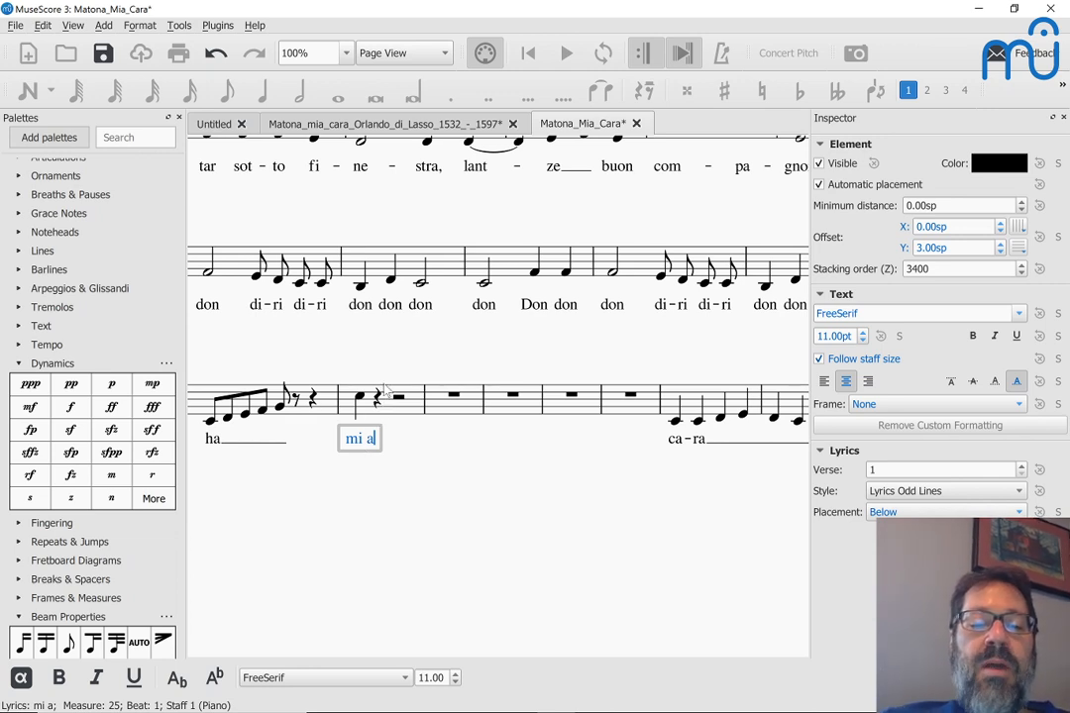
pyautogui.press('Left')
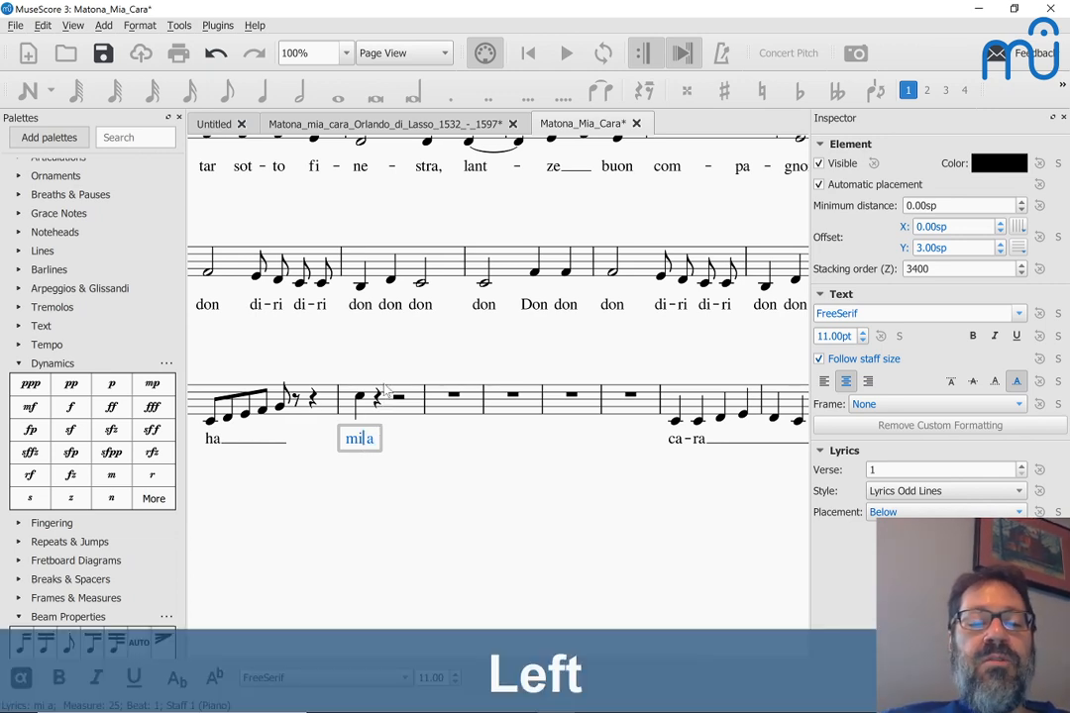
pyautogui.hotkey('shift', 'Left')
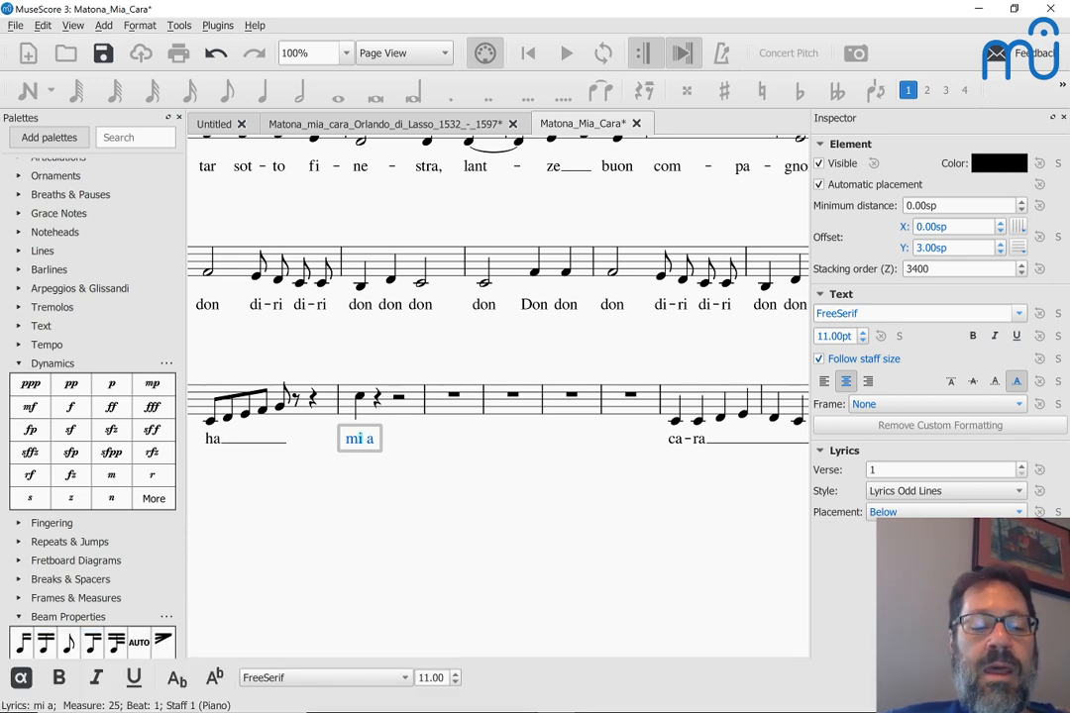
# Step: Insert an accented í from Special Characters into the lyric and delete the duplicate letter
pyautogui.press('F2')
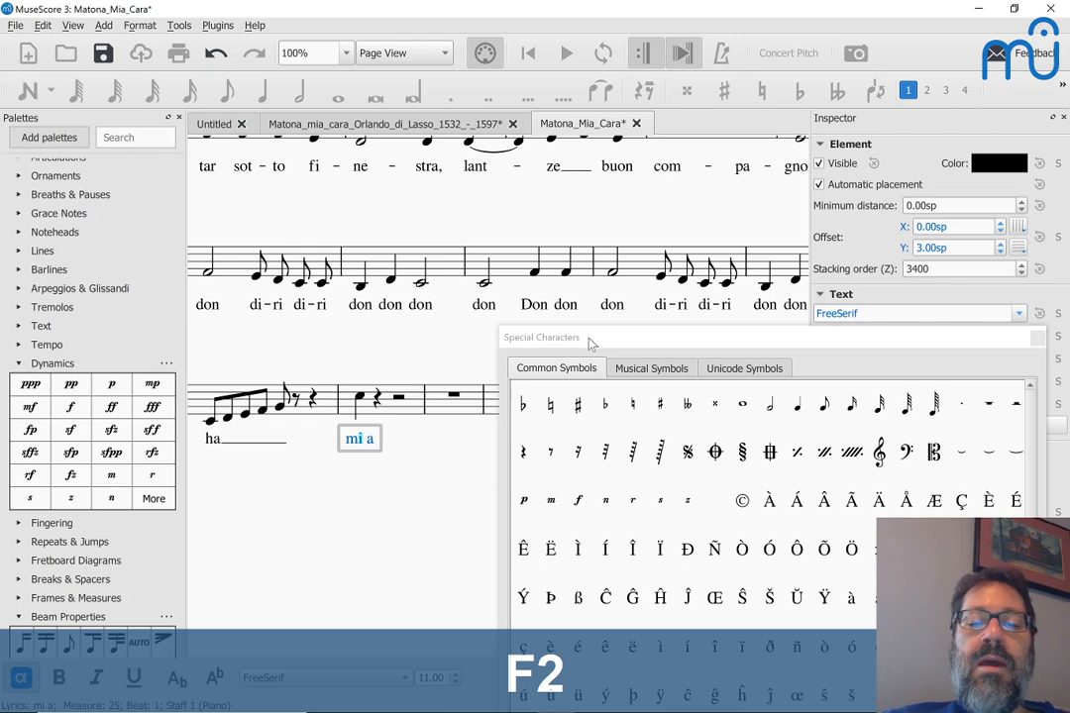
pyautogui.moveTo(595, 342); pyautogui.dragTo(576, 148)
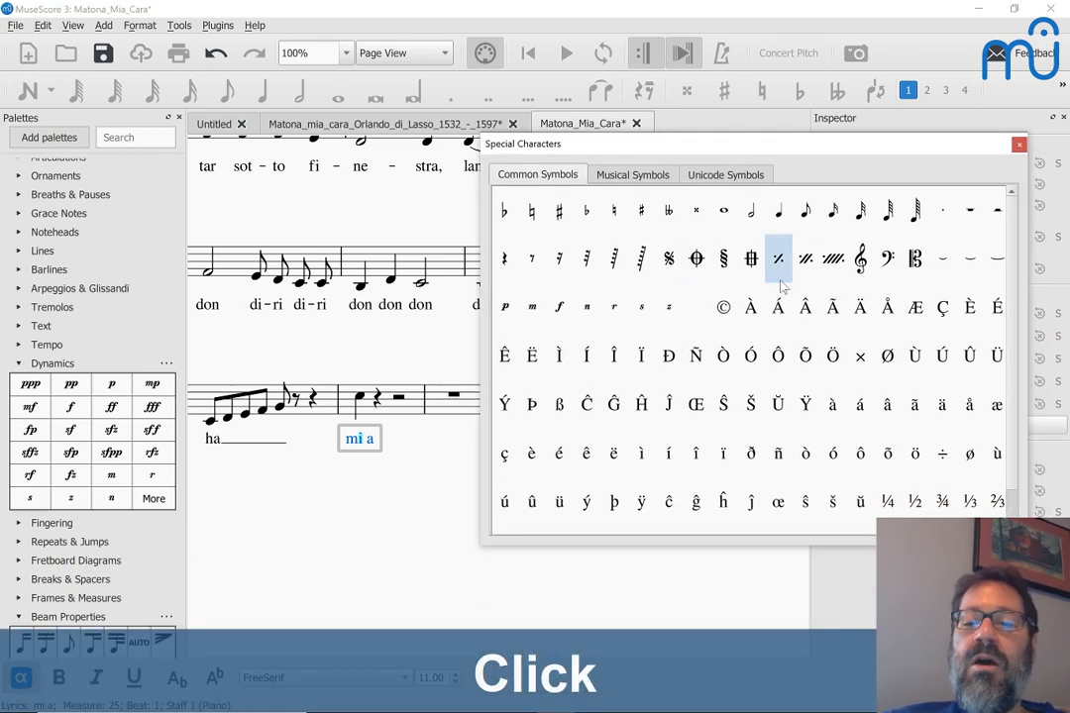
pyautogui.scroll(-1, 782, 443)
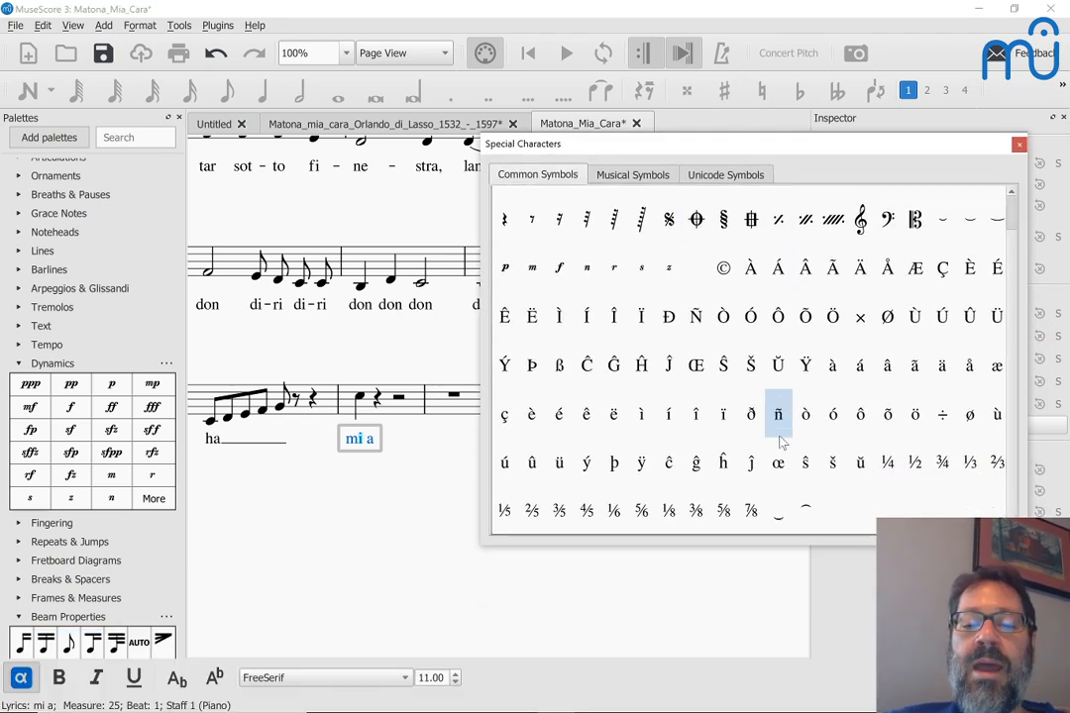
pyautogui.doubleClick(669, 421)
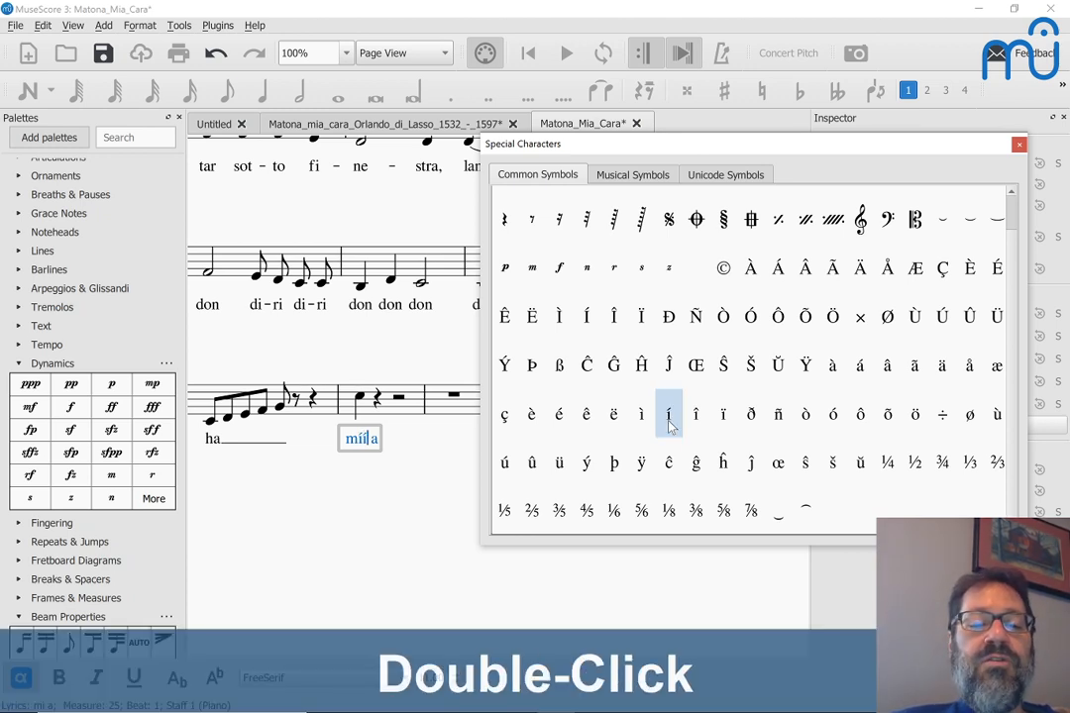
pyautogui.press('BackSpace')
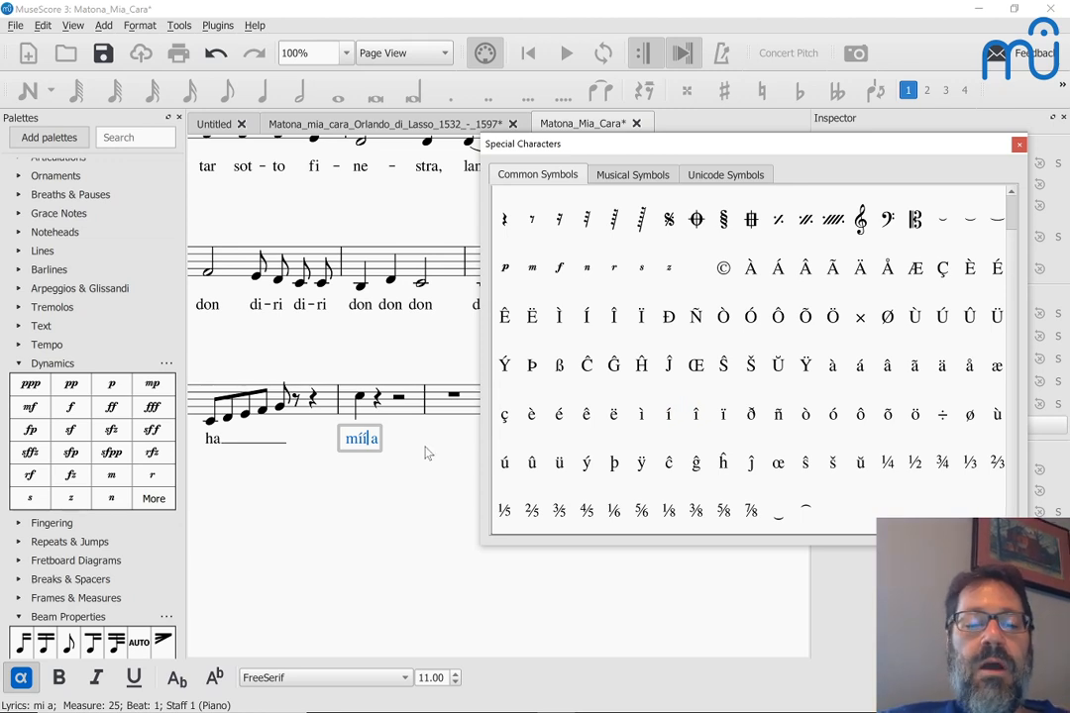
pyautogui.press('BackSpace')
pyautogui.click(362, 438)
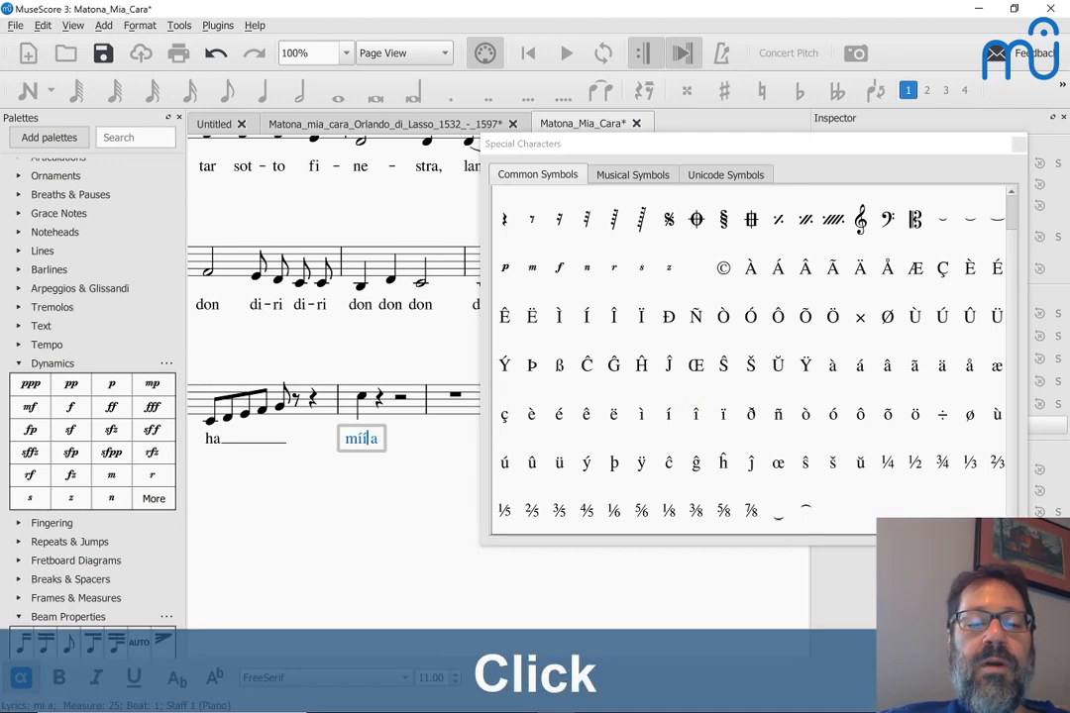
pyautogui.press('BackSpace')
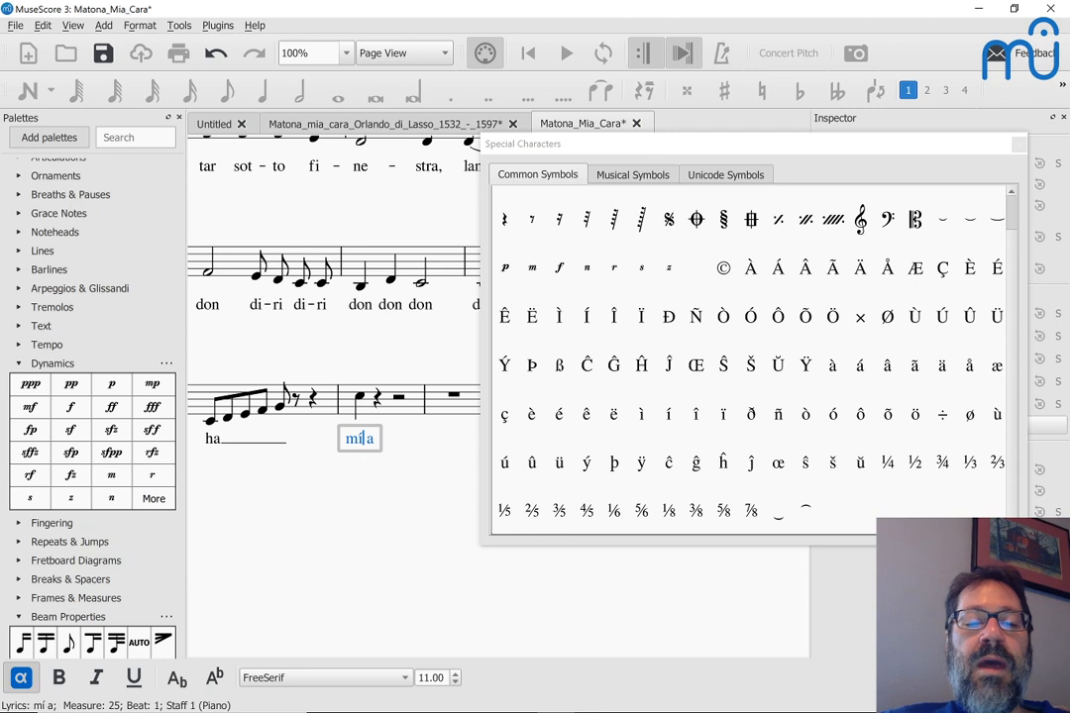
# Step: Select the a and pick an elision tie from Special Characters
pyautogui.press('Right')
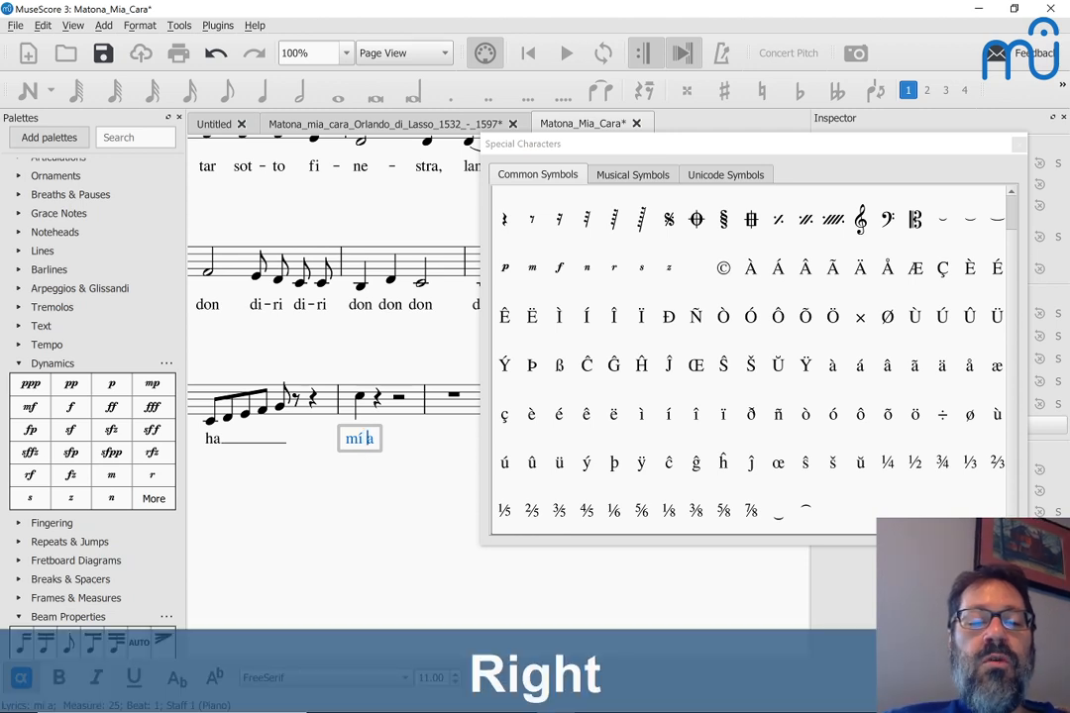
pyautogui.hotkey('shift', 'Left')
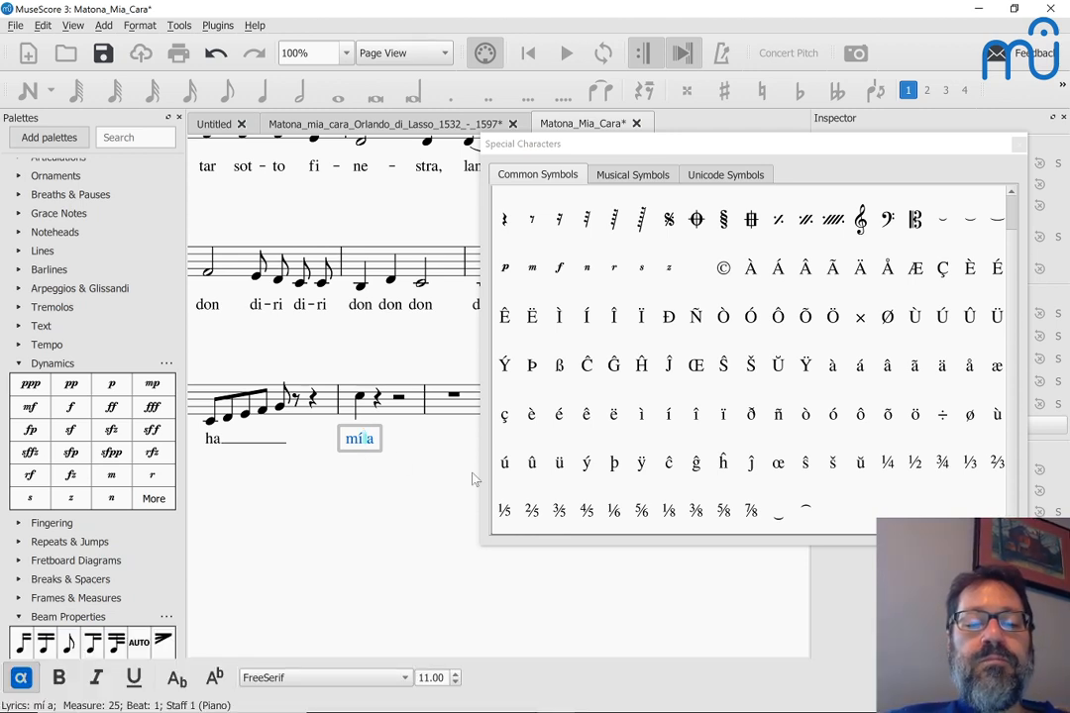
pyautogui.click(780, 515)
pyautogui.press('Escape')
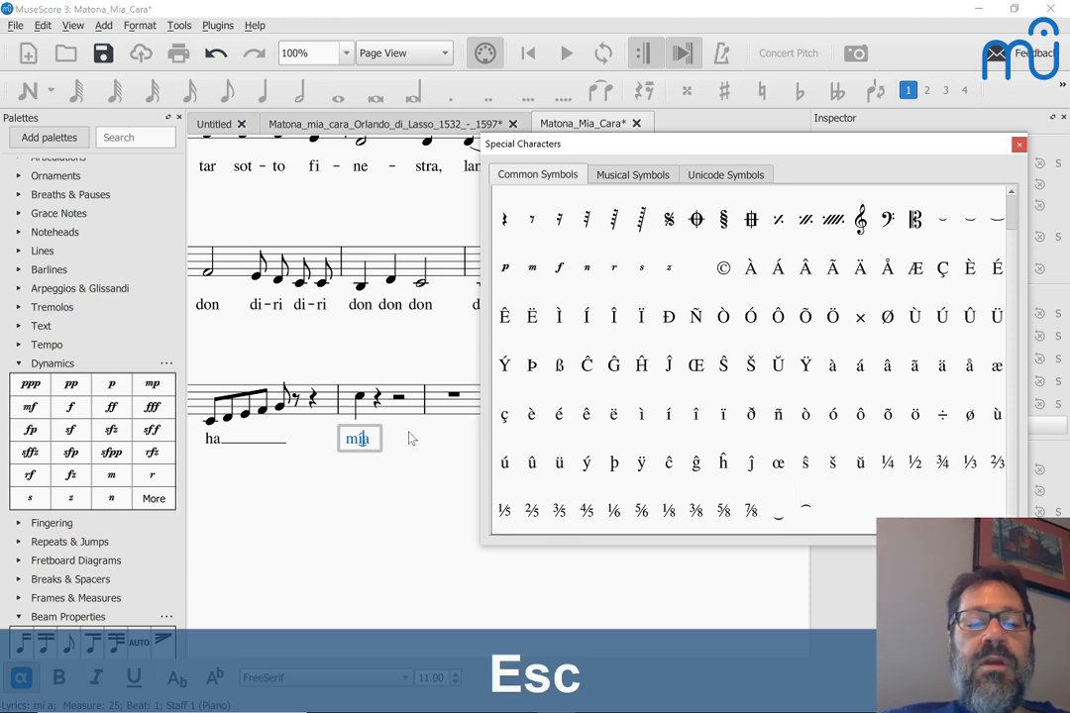
# Step: Place the caret before the a and join 'mí' and 'a' with a Ctrl+Space elision
pyautogui.press('Right')
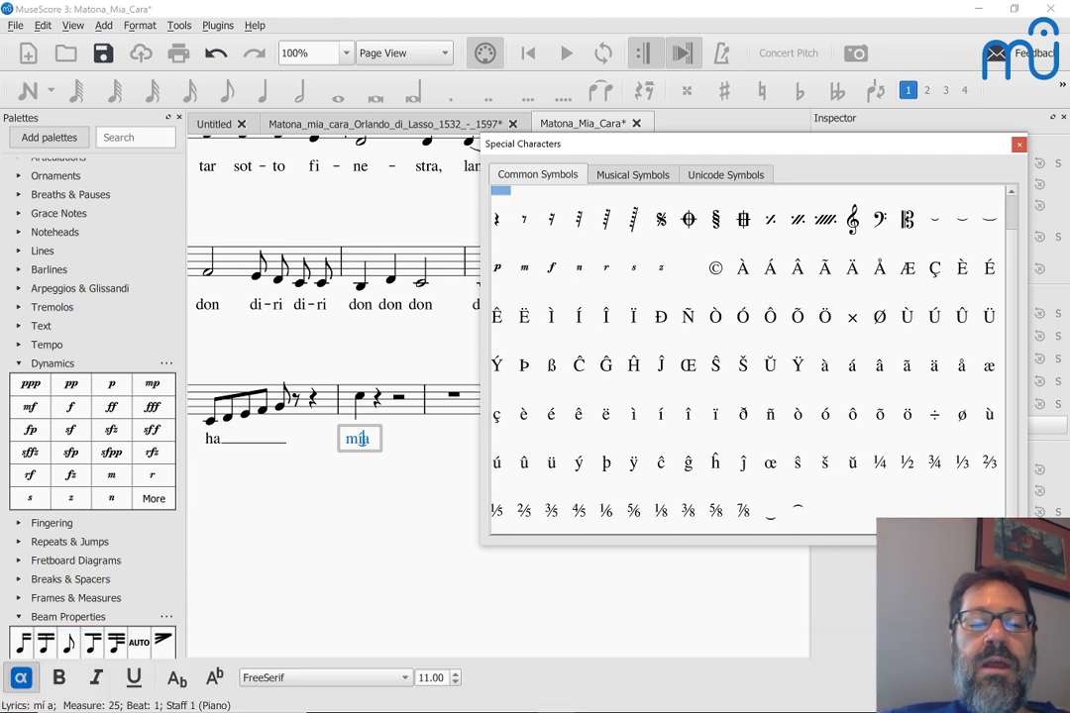
pyautogui.click(345, 438)
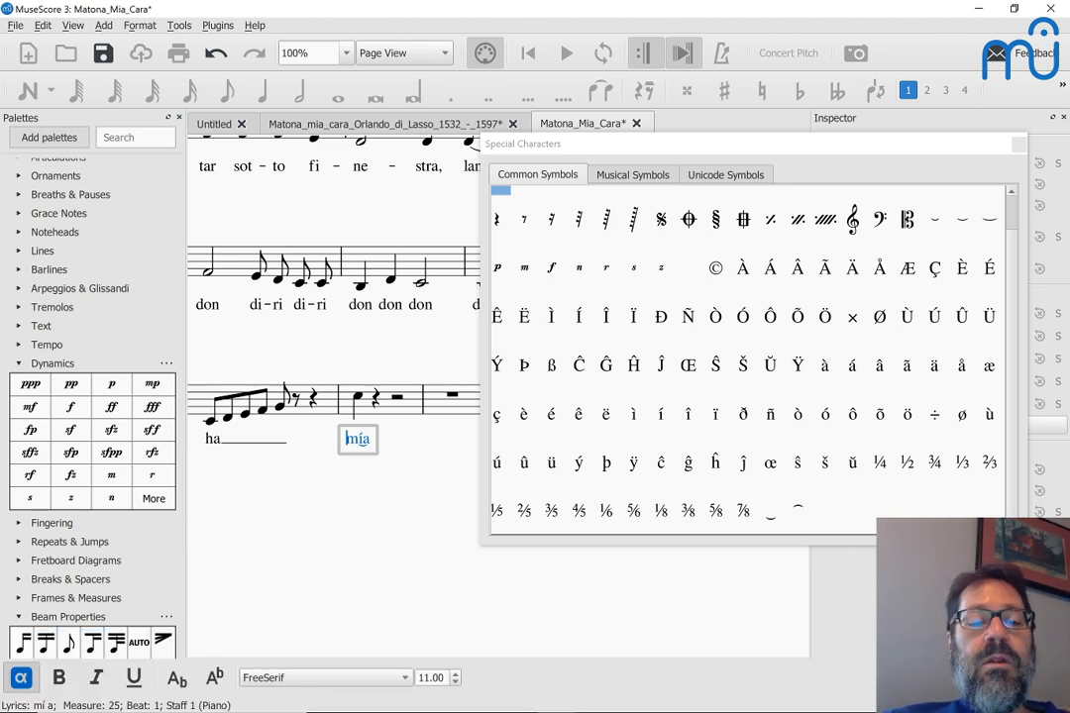
pyautogui.click(364, 439)
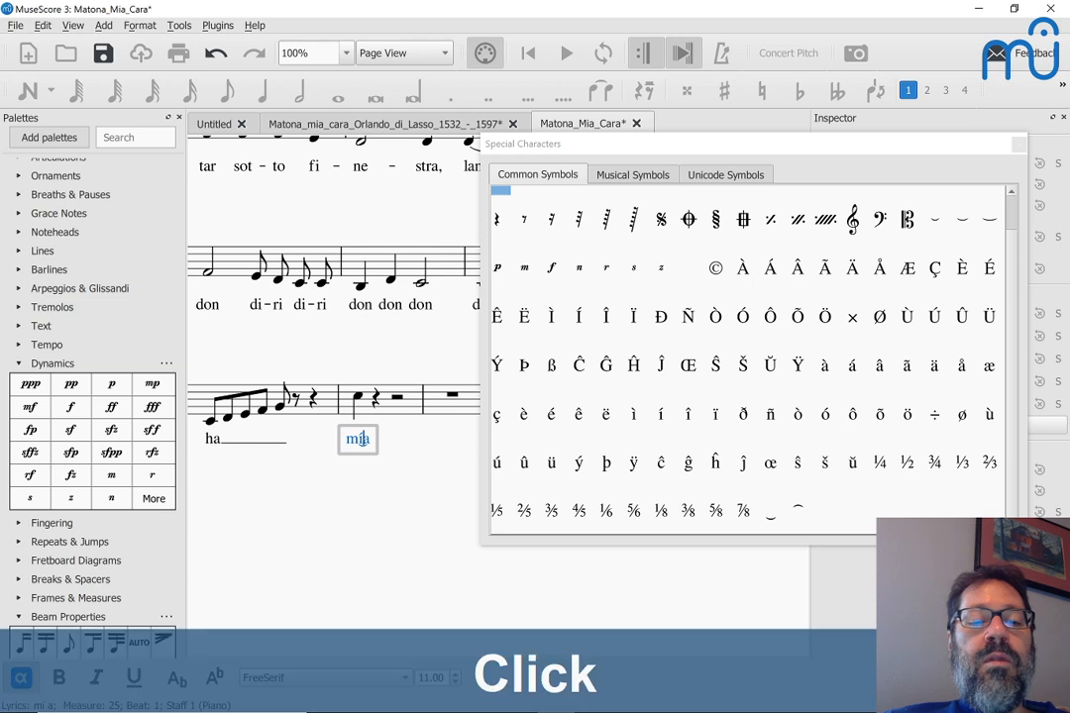
pyautogui.press('Left')
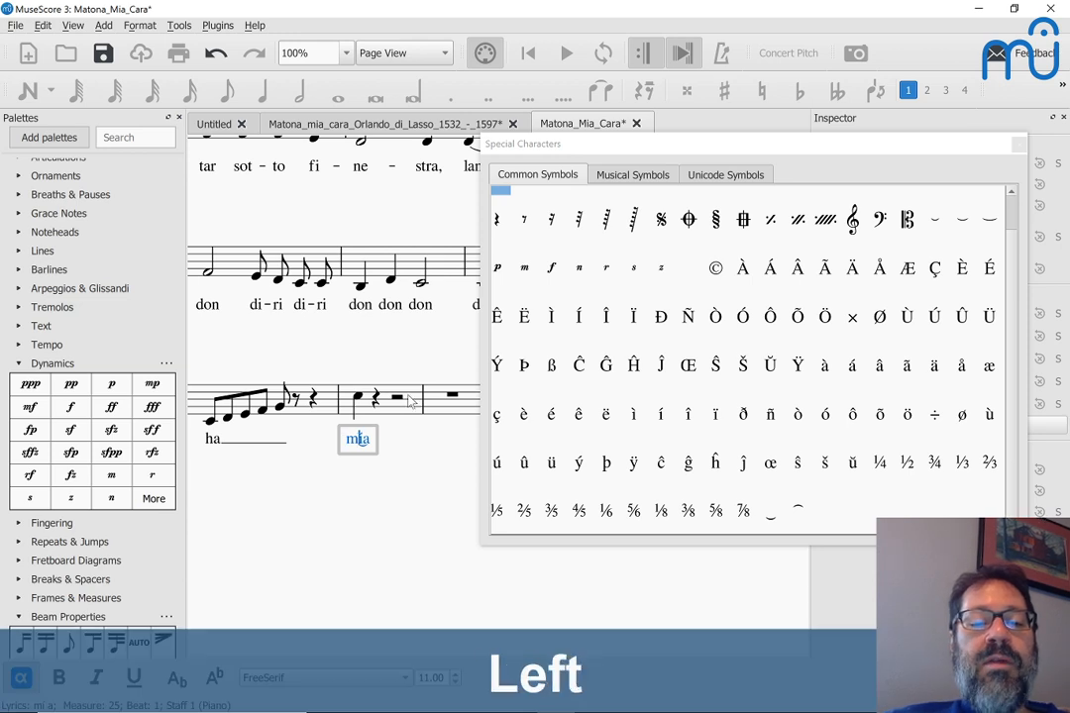
pyautogui.press('Right')
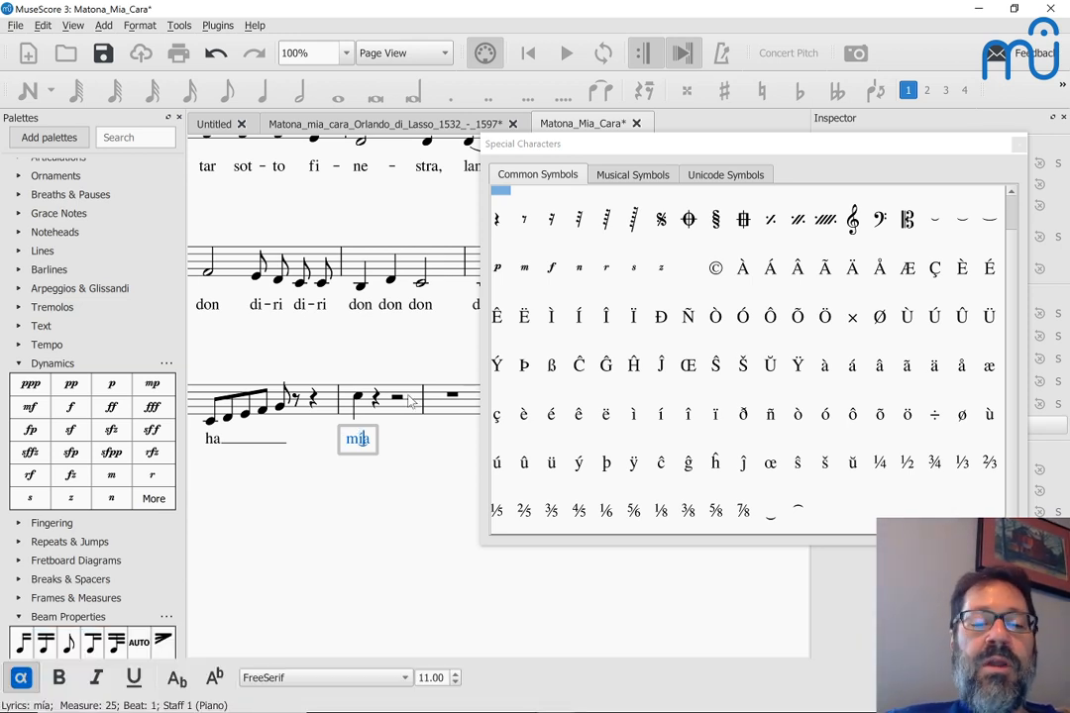
pyautogui.hotkey('ctrl', 'space')
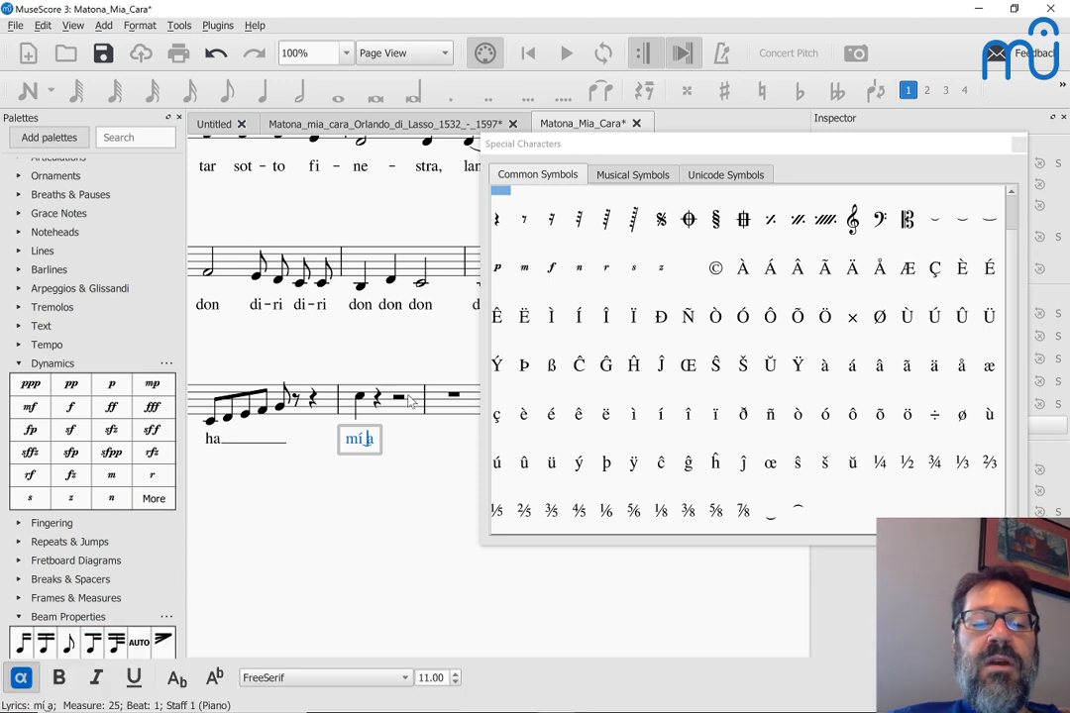
pyautogui.press('Right')
pyautogui.press('Right')
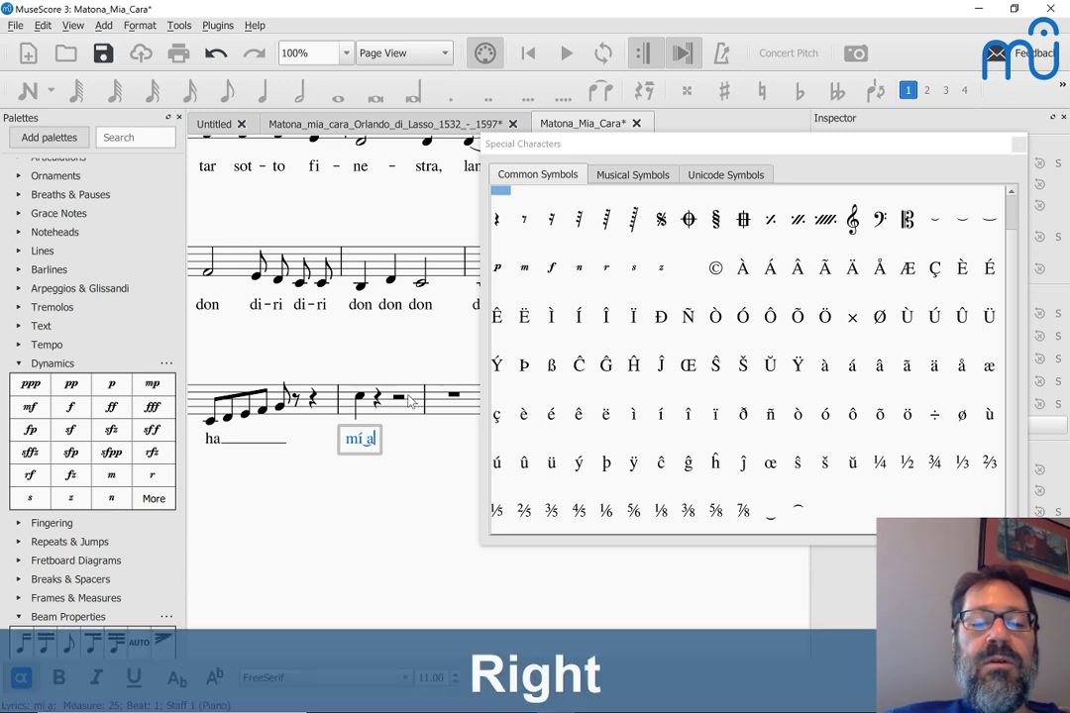
pyautogui.press('Left')
pyautogui.hotkey('ctrl', 'space')
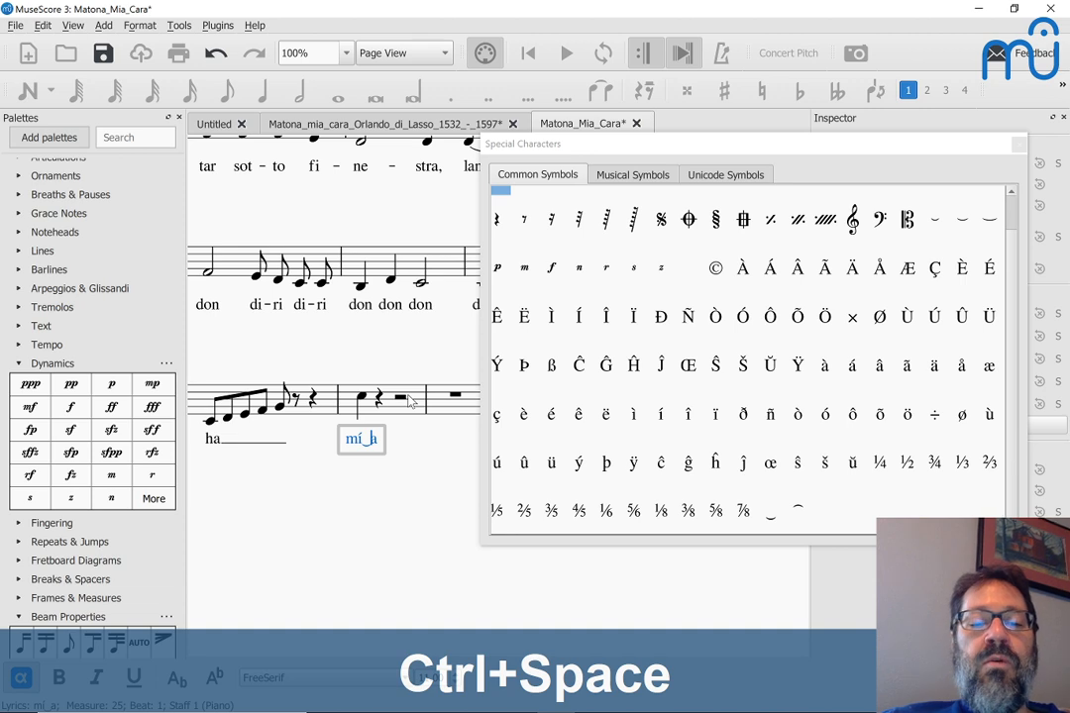
pyautogui.press('Escape')
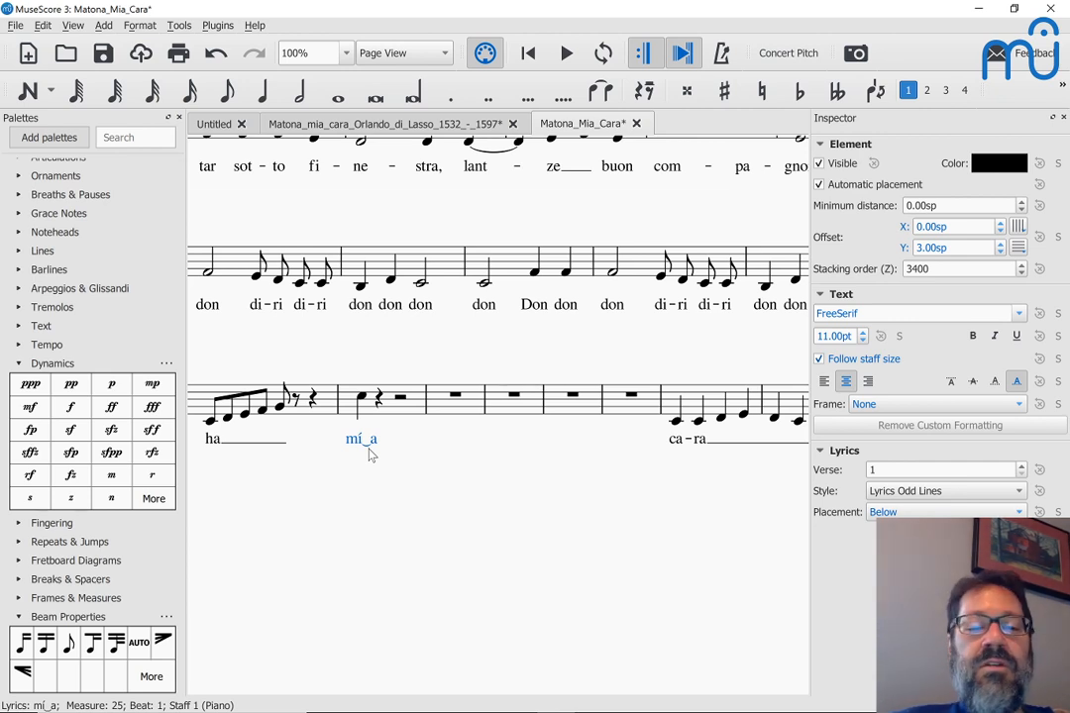
# Step: Reopen the 'mí‿a' lyric for editing, then close the Special Characters palette
pyautogui.rightClick(369, 454)
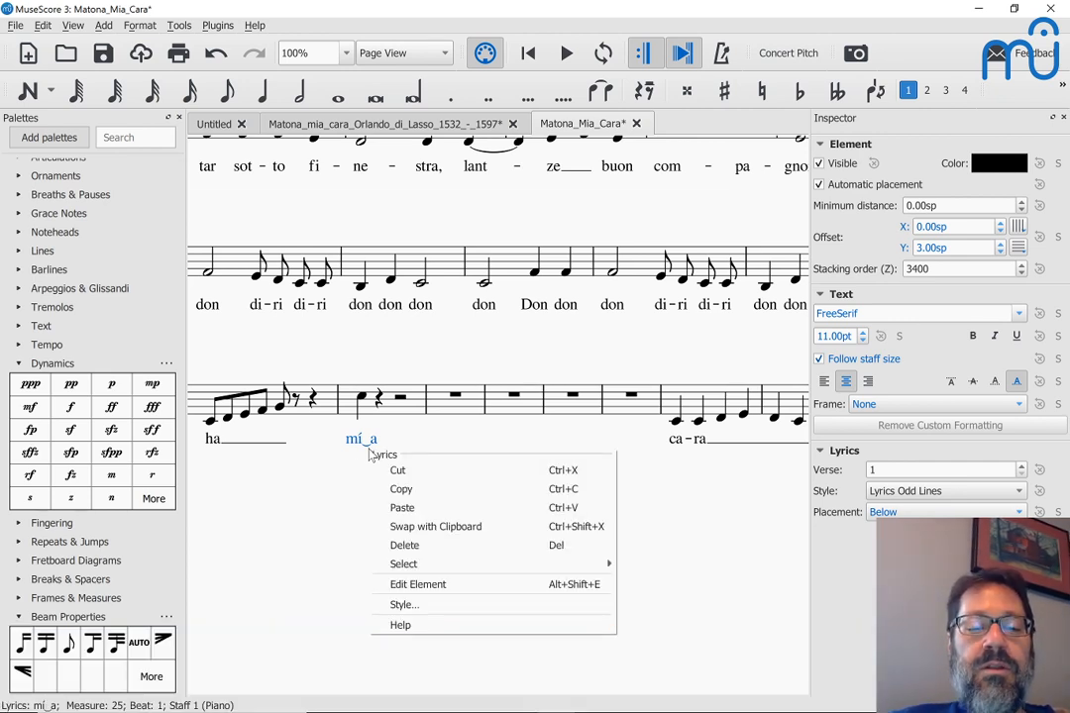
pyautogui.doubleClick(361, 438)
pyautogui.press('F2')
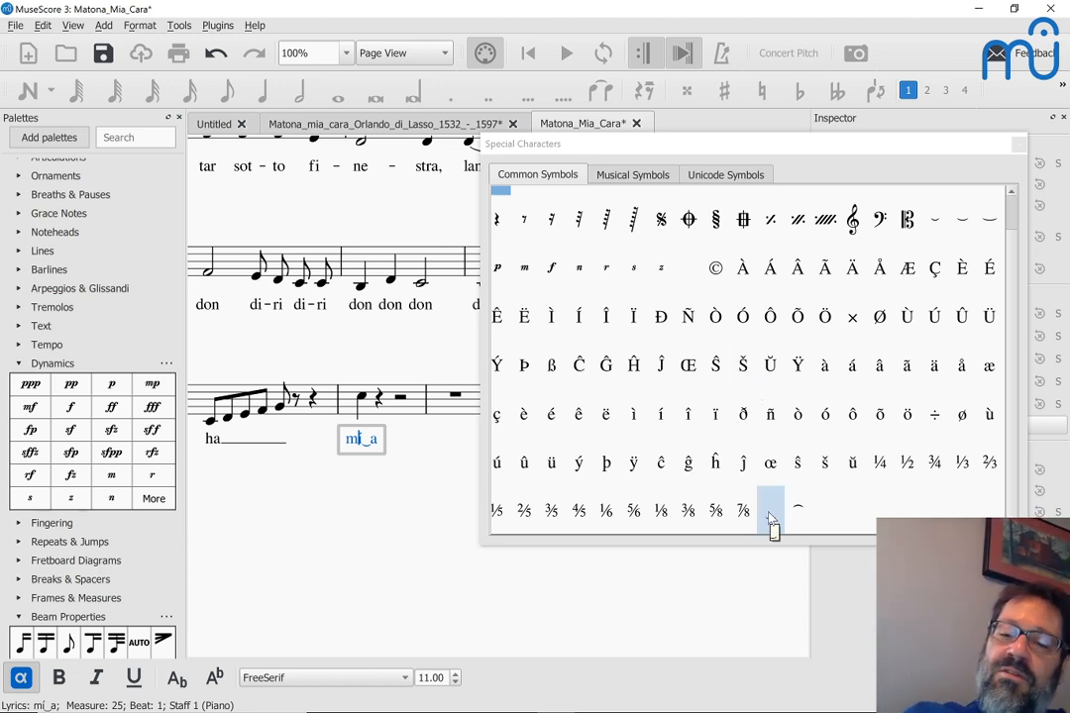
pyautogui.click(1019, 145)
# Step: Finish editing the lyric and launch the NVDA screen reader
pyautogui.click(511, 472)
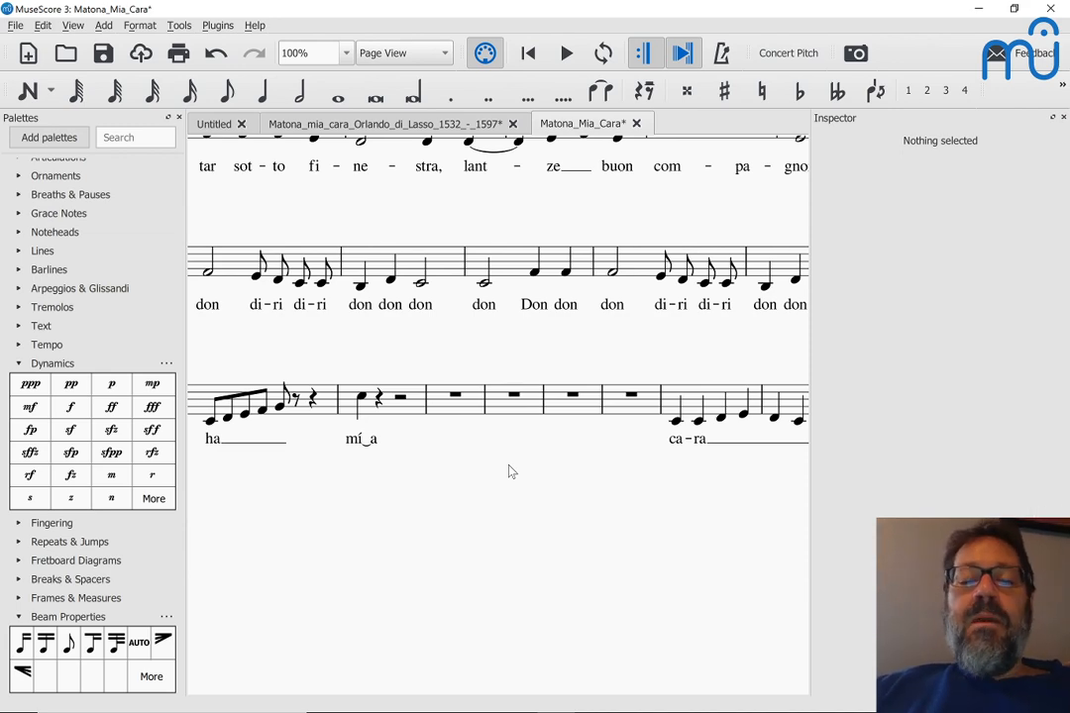
pyautogui.scroll(3, 475, 368)
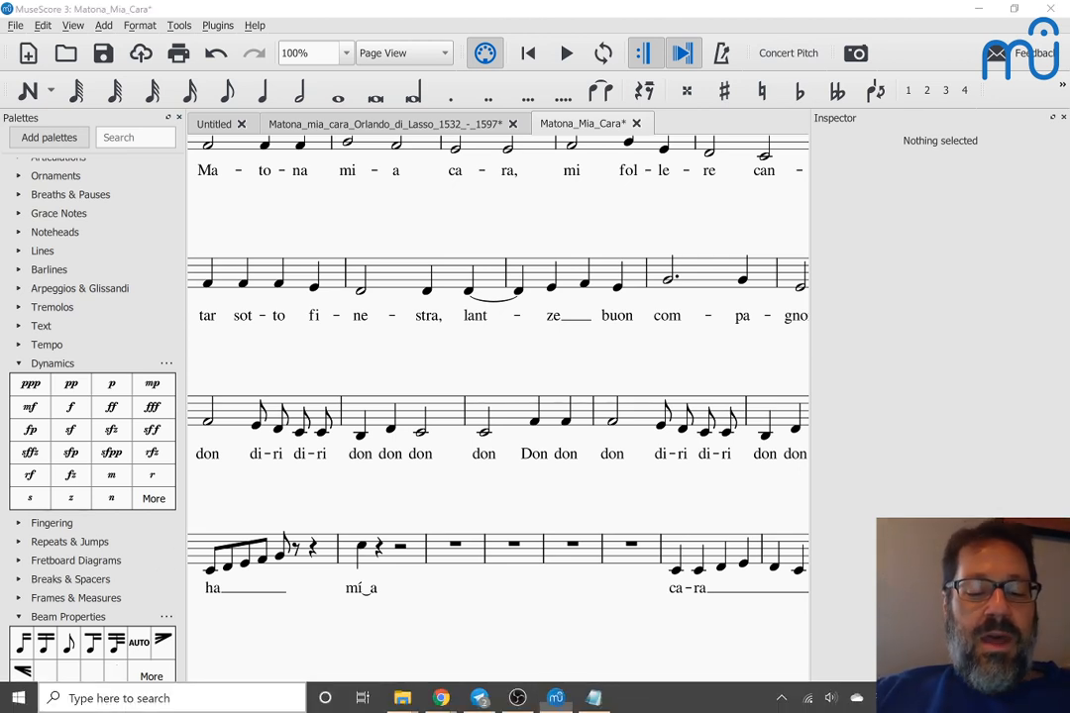
pyautogui.click(119, 699)
pyautogui.write('nvda')
pyautogui.press('Return')
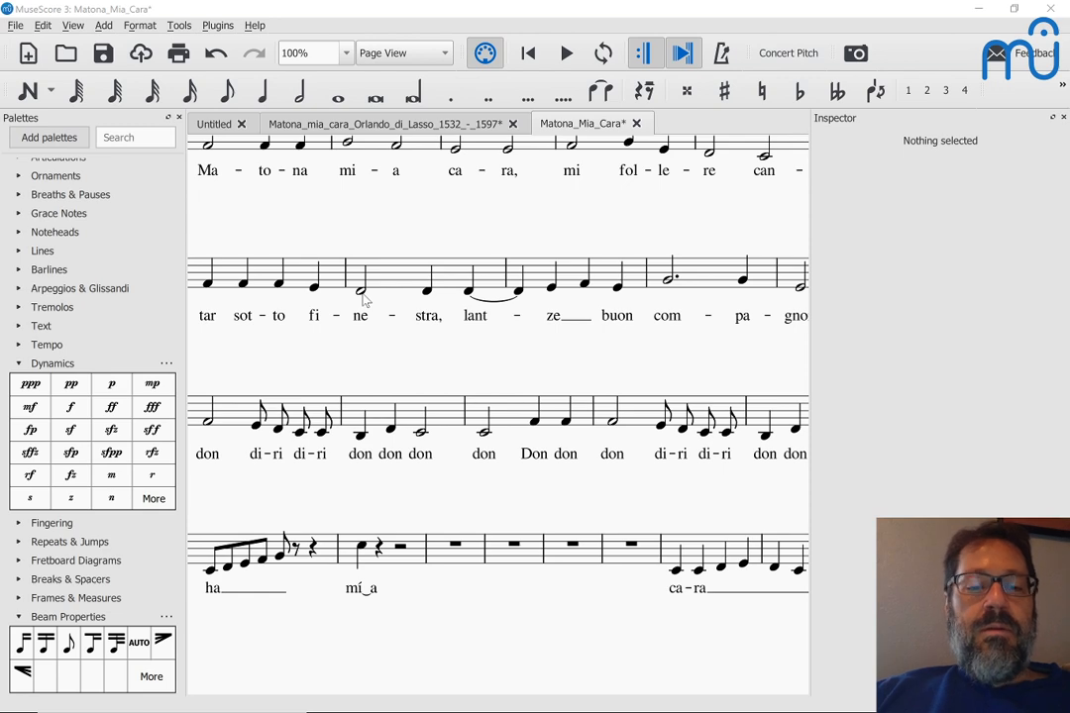
pyautogui.scroll(5, 365, 388)
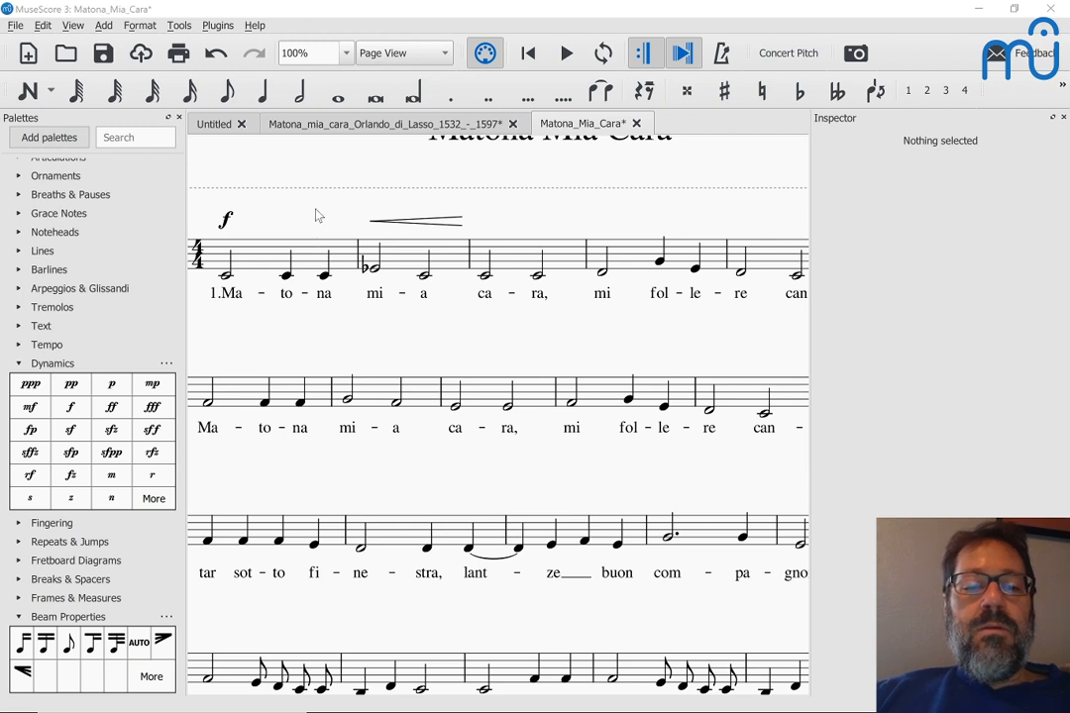
# Step: Step through score elements to the rest in measure 27, then zoom out to the full page
pyautogui.hotkey('alt', 'Right')
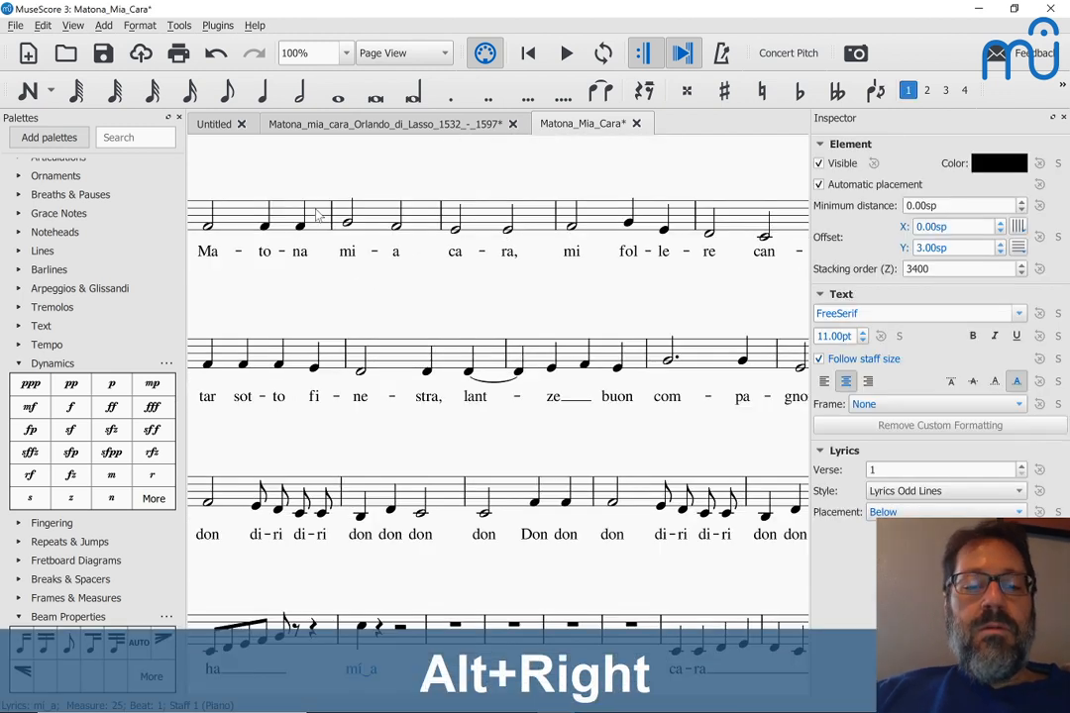
pyautogui.hotkey('alt', 'Right')
pyautogui.hotkey('alt', 'Right')
pyautogui.hotkey('alt', 'Right')
pyautogui.press('Escape')
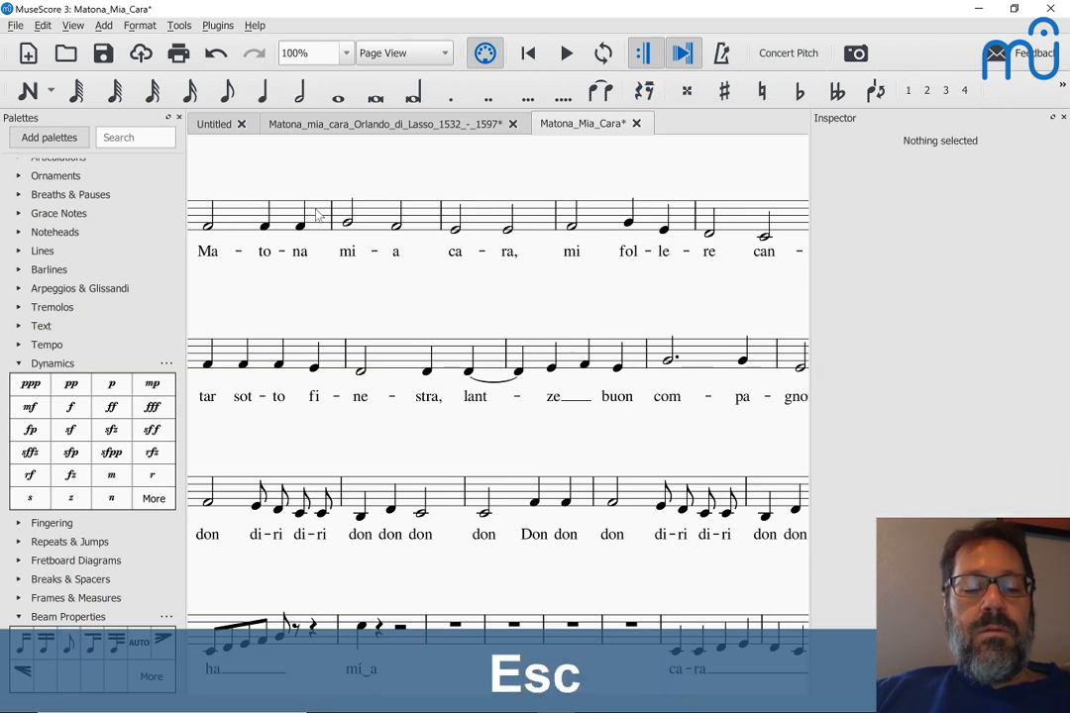
pyautogui.hotkey('alt', 'Right')
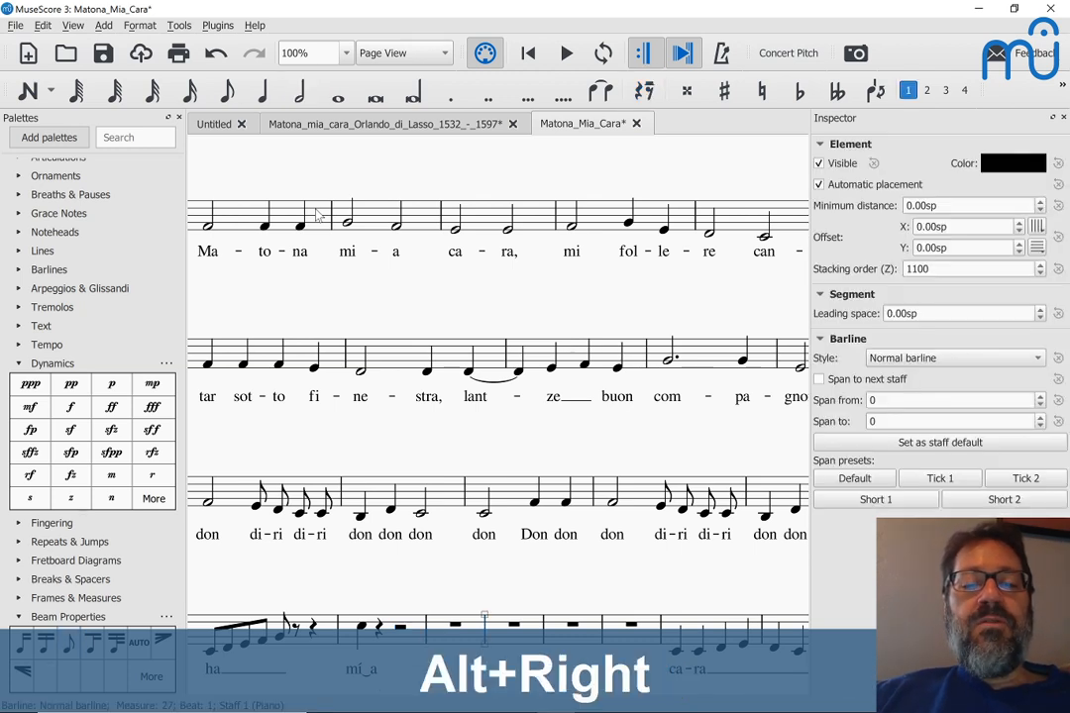
pyautogui.hotkey('alt', 'Right')
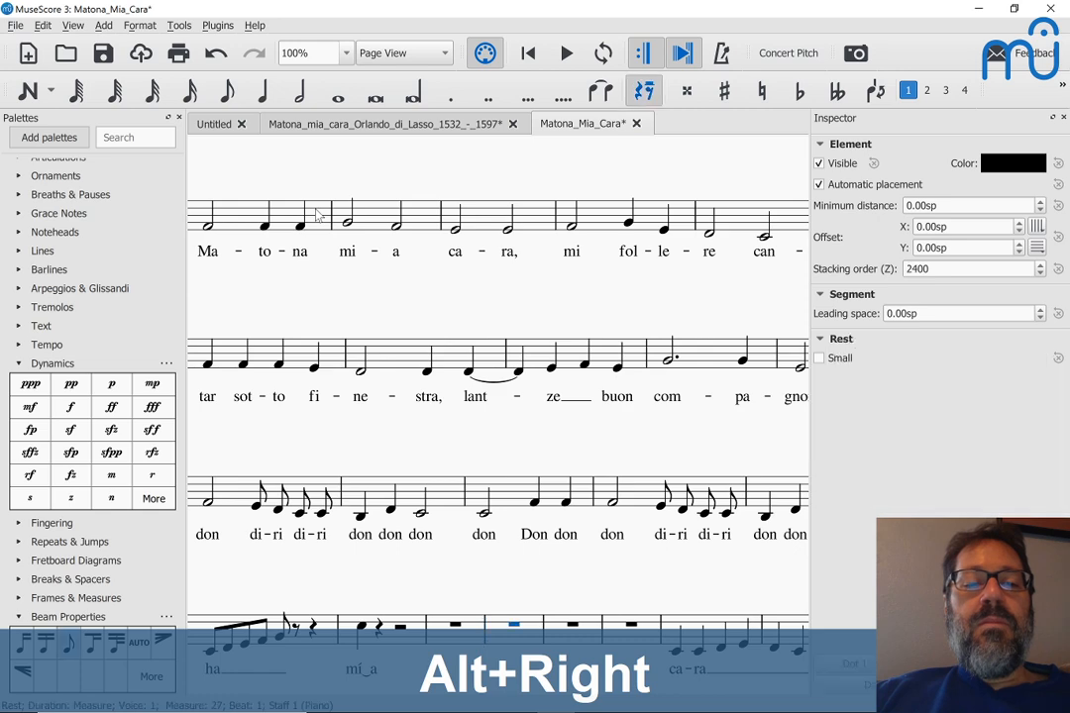
pyautogui.scroll(3, 317, 216)
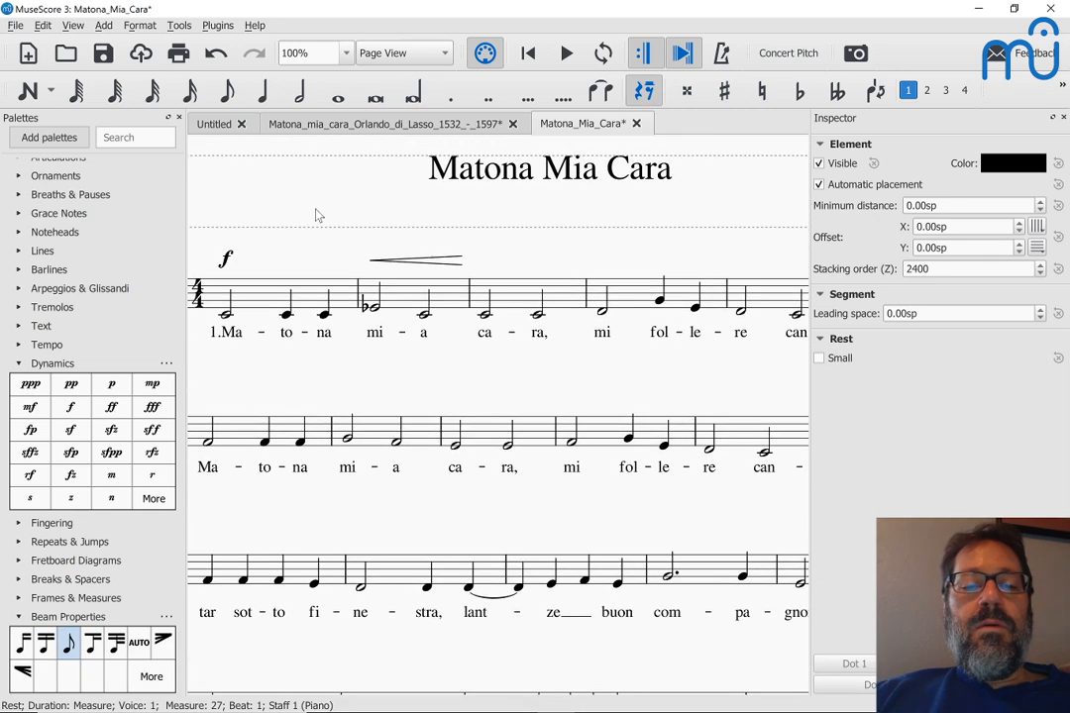
pyautogui.scroll(-2, 317, 216)
pyautogui.scroll(-1, 317, 217)
pyautogui.hotkey('ctrl', '0')
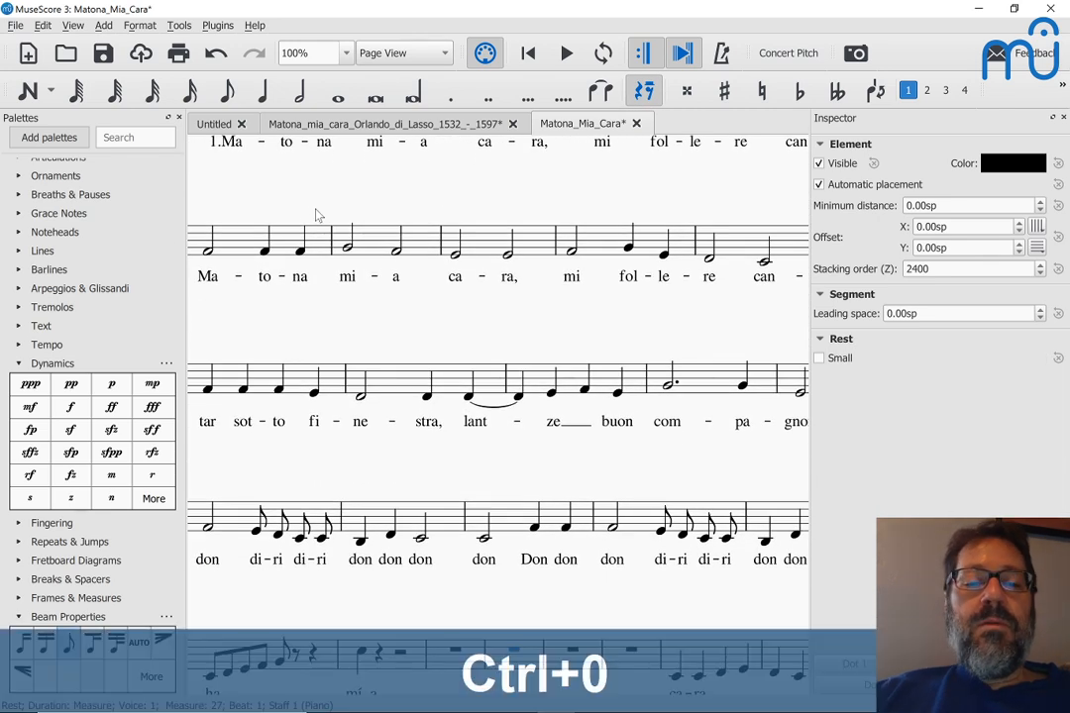
pyautogui.hotkey('ctrl', '-')
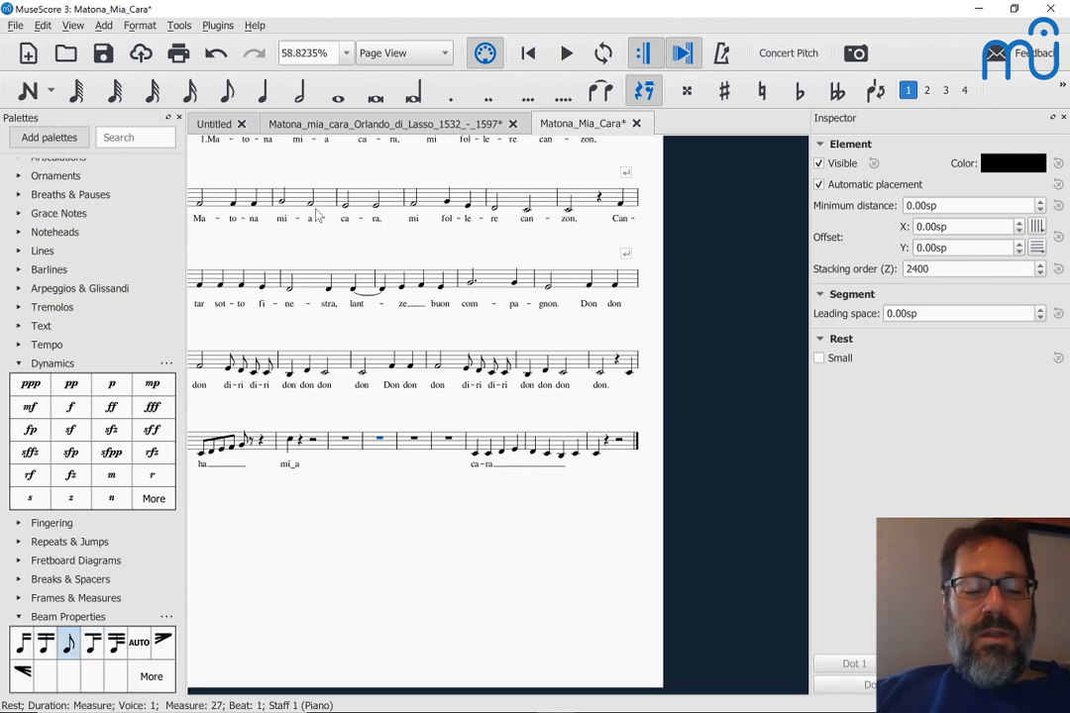
# Step: Jump to the start of the score, select the first note, and move to its lyric '1.Ma'
pyautogui.click(377, 480)
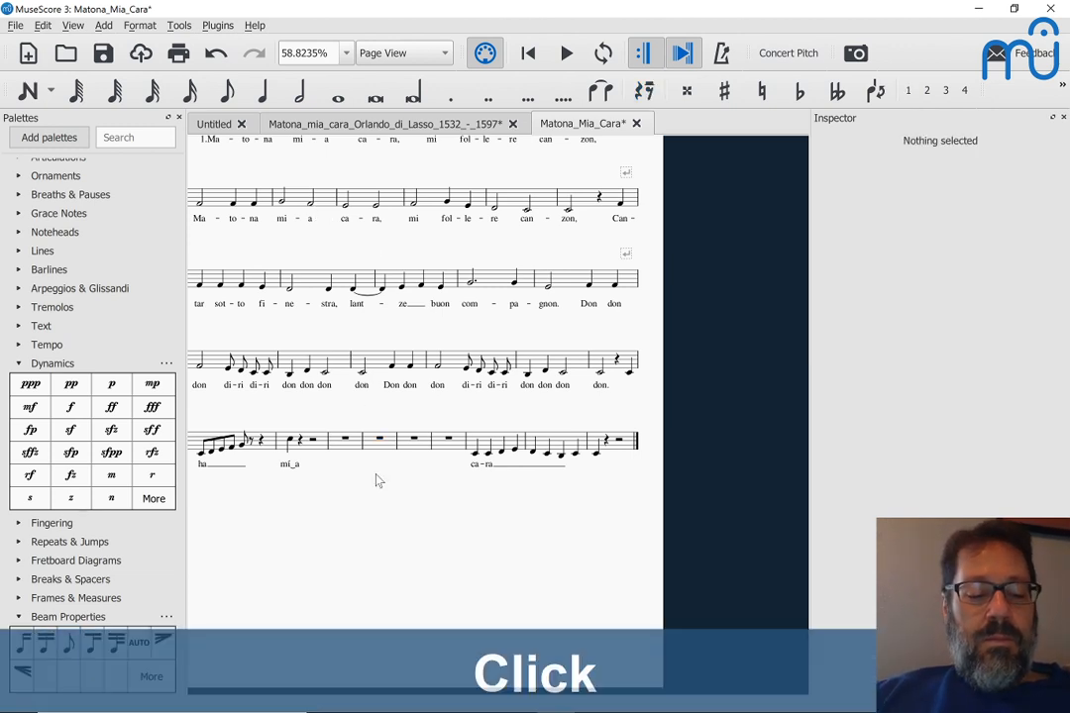
pyautogui.hotkey('ctrl', 'Left')
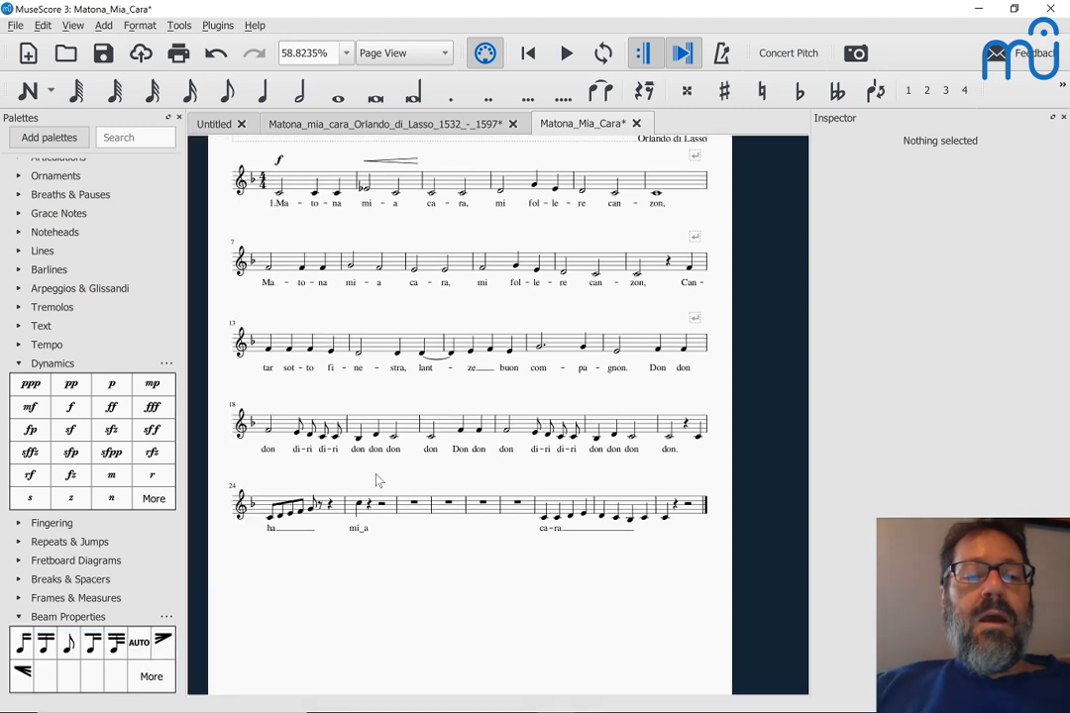
pyautogui.click(279, 193)
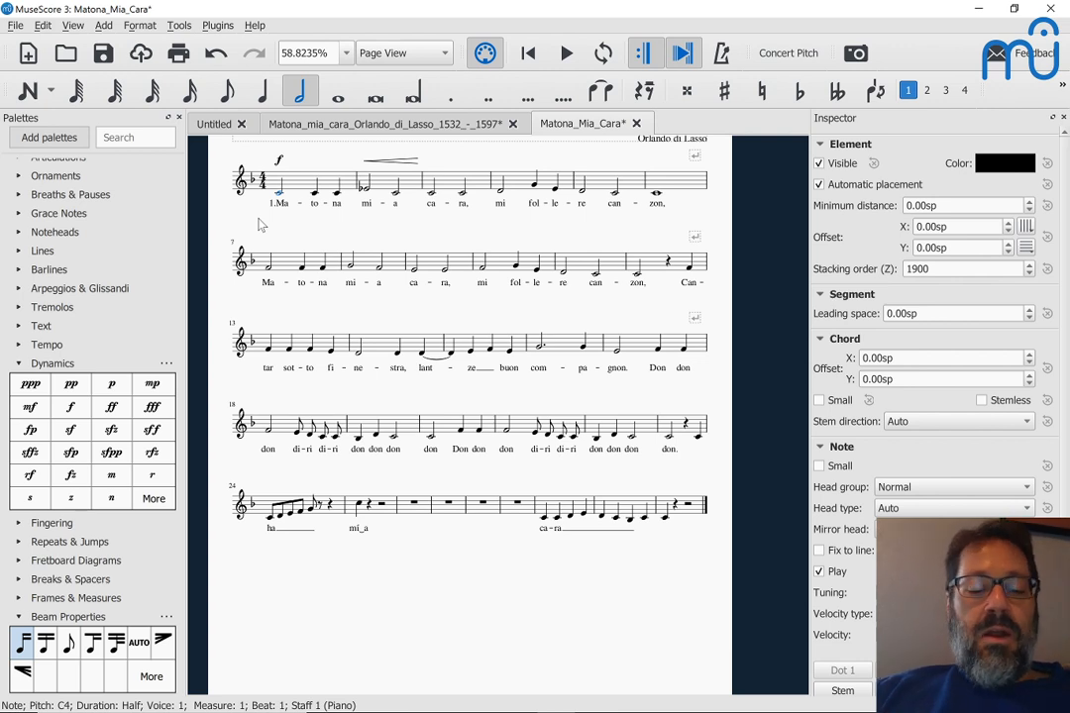
pyautogui.hotkey('alt', 'Right')
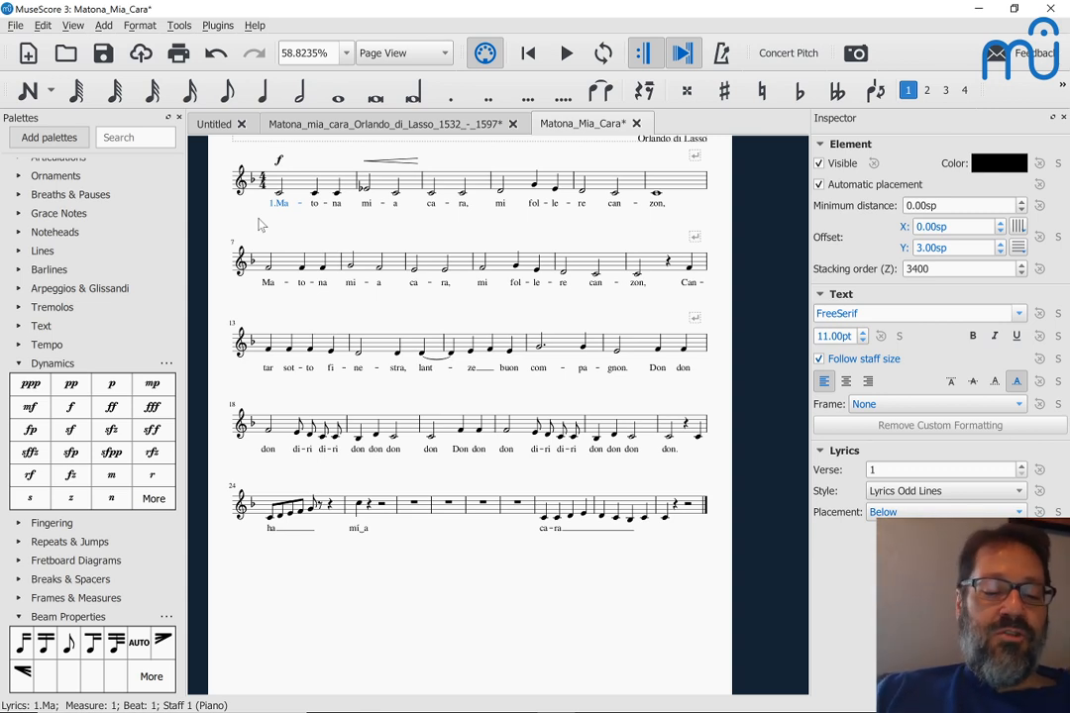
# Step: Use Ctrl+F to jump to measure 73, then to measure 12, and step onto its lyric 'zon'
pyautogui.hotkey('ctrl', 'f')
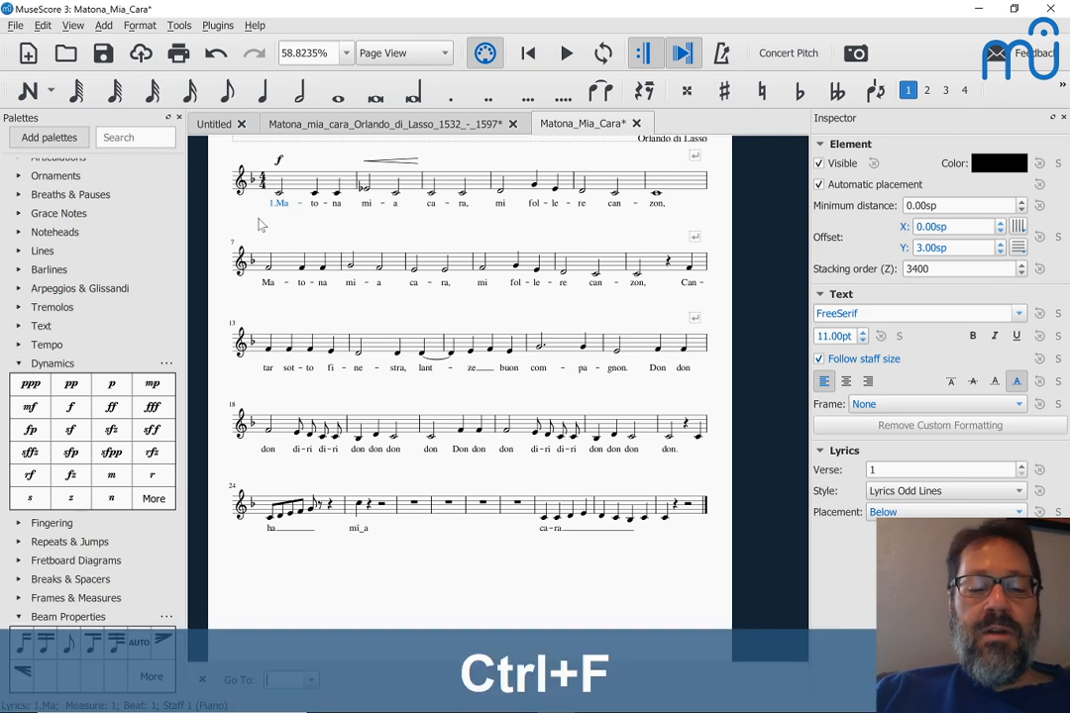
pyautogui.write('7')
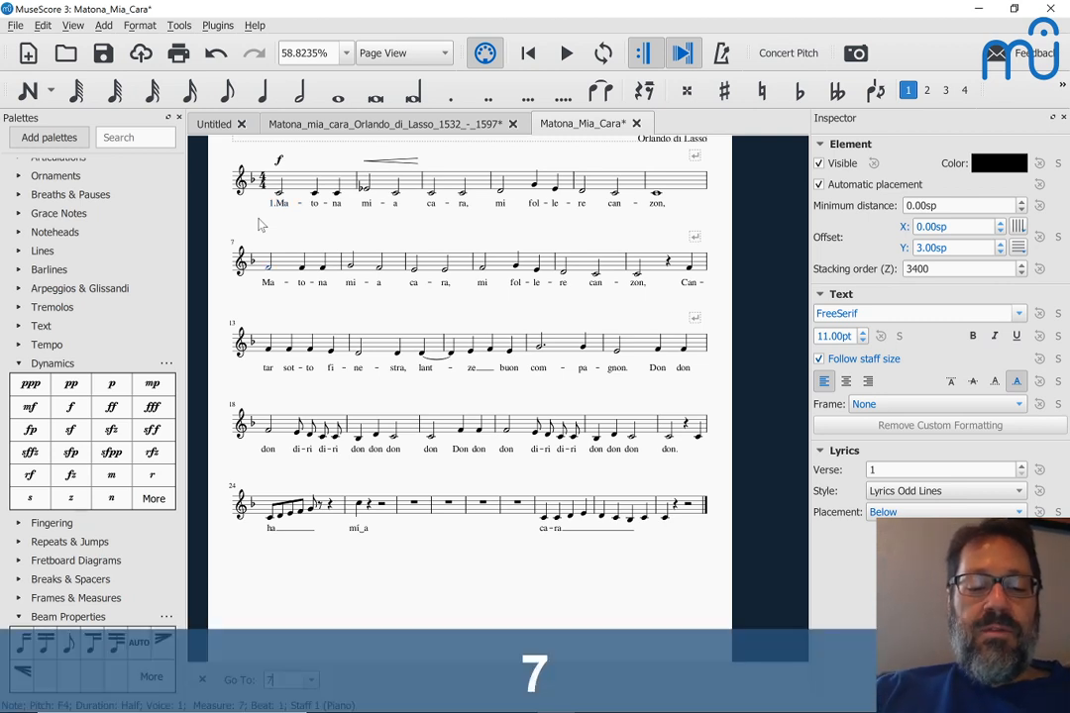
pyautogui.write('3')
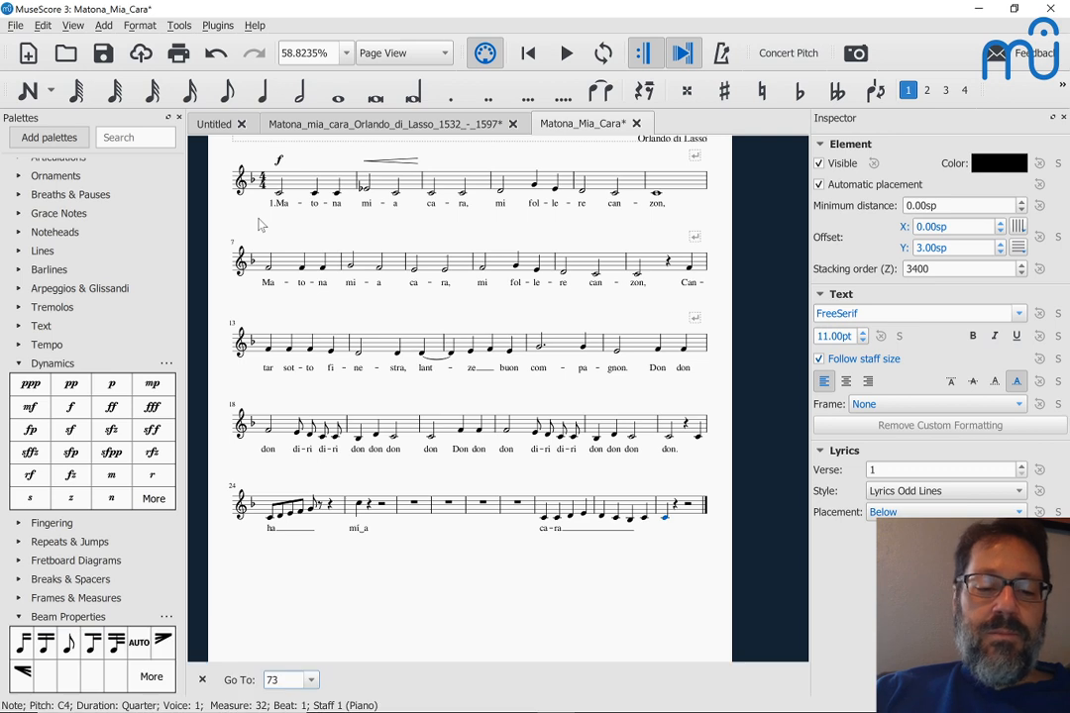
pyautogui.press('Return')
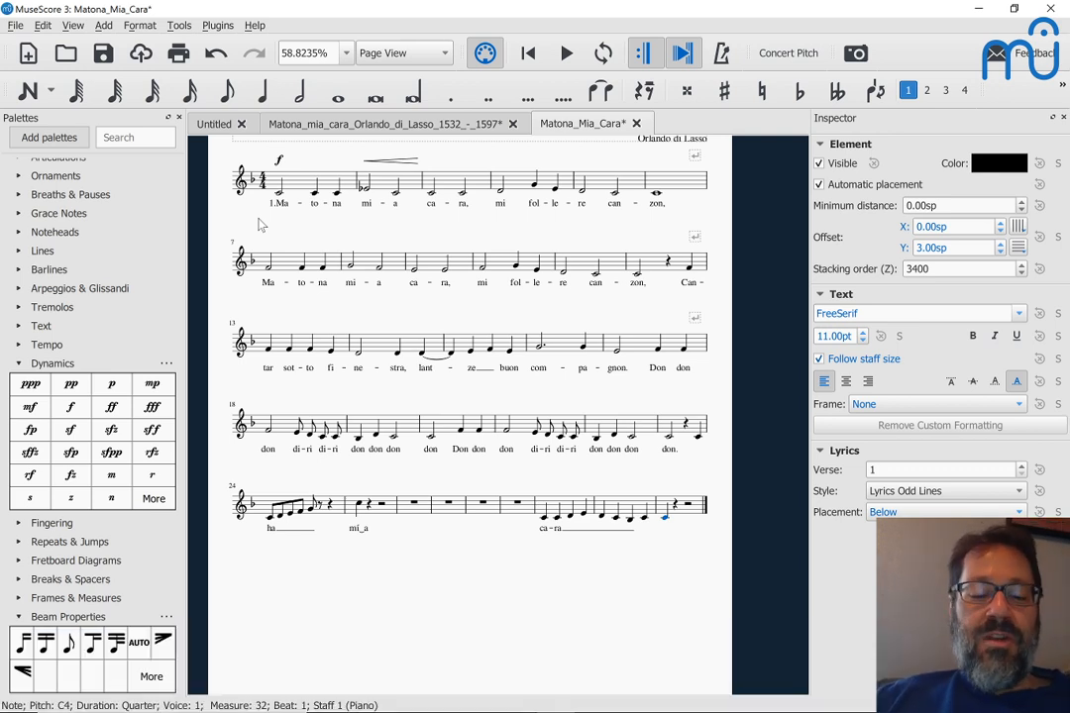
pyautogui.hotkey('ctrl', 'f')
pyautogui.write('12')
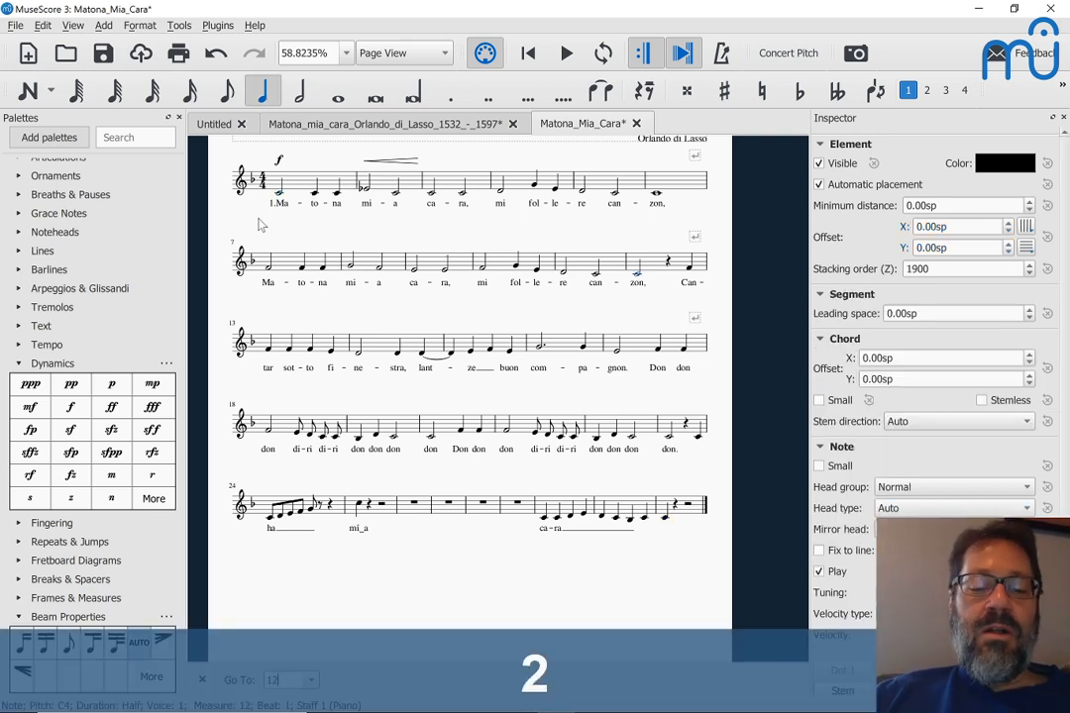
pyautogui.press('Return')
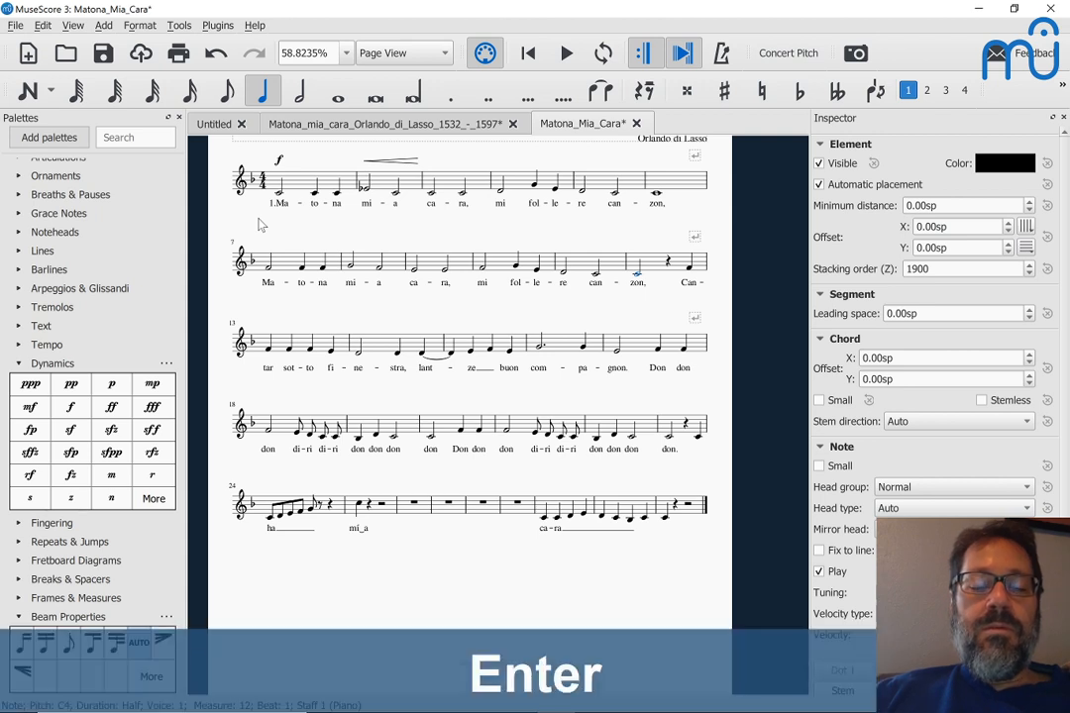
pyautogui.press('Escape')
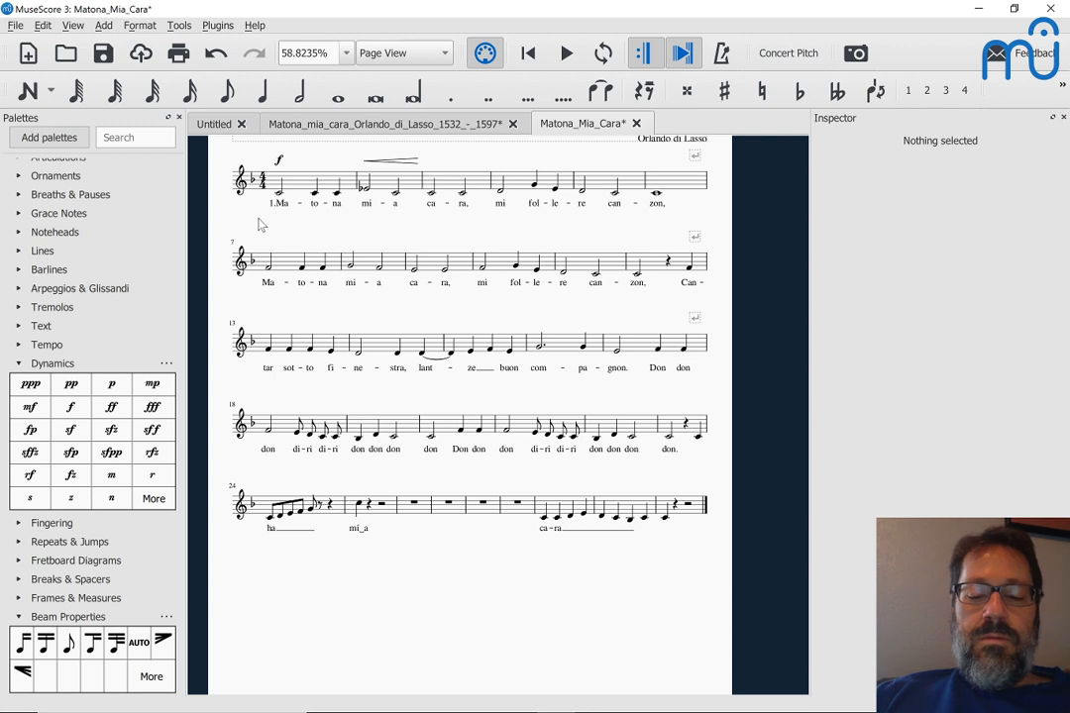
pyautogui.hotkey('shift', 'l')
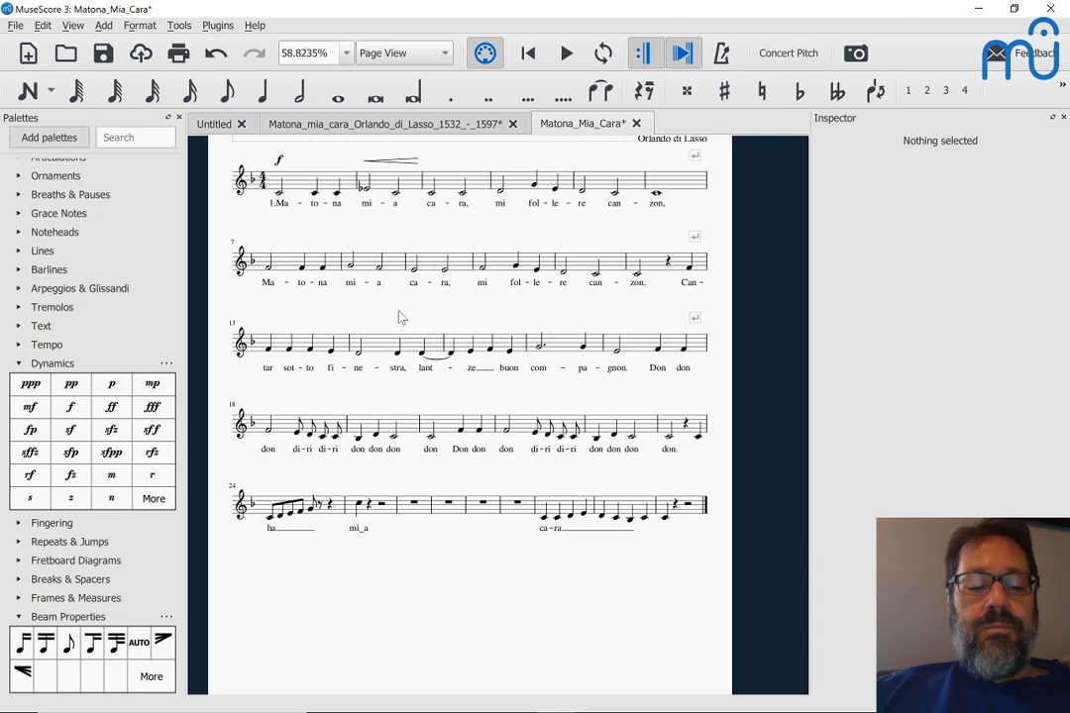
pyautogui.hotkey('alt', 'Right')
pyautogui.hotkey('alt', 'Right')
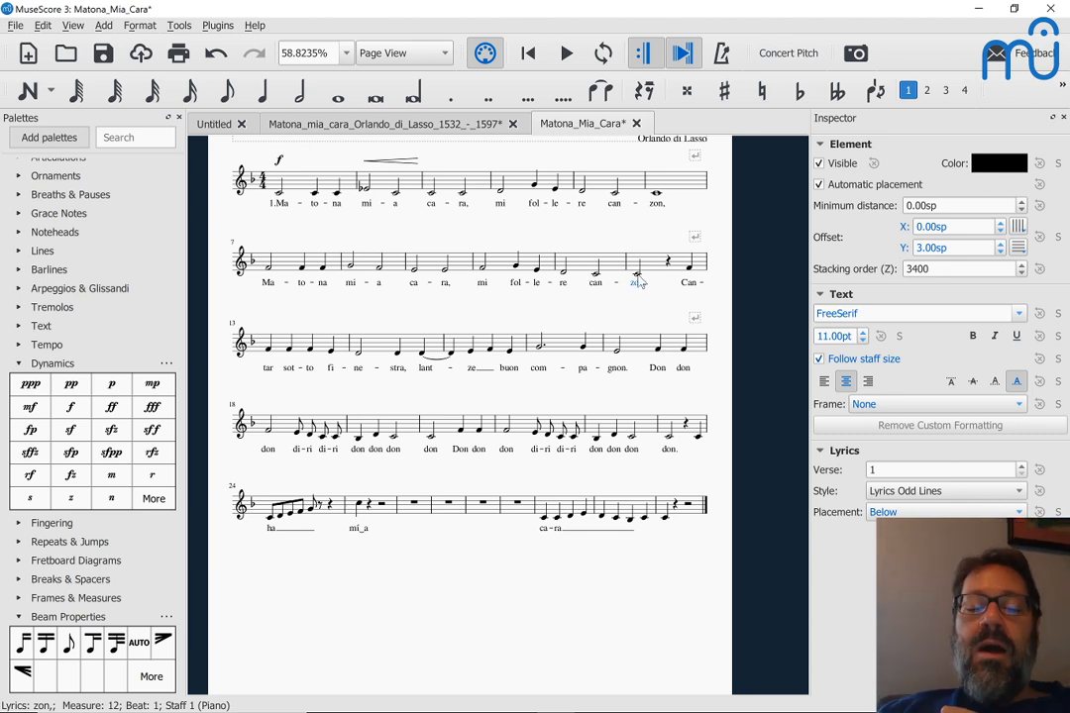
pyautogui.press('Insert+q')
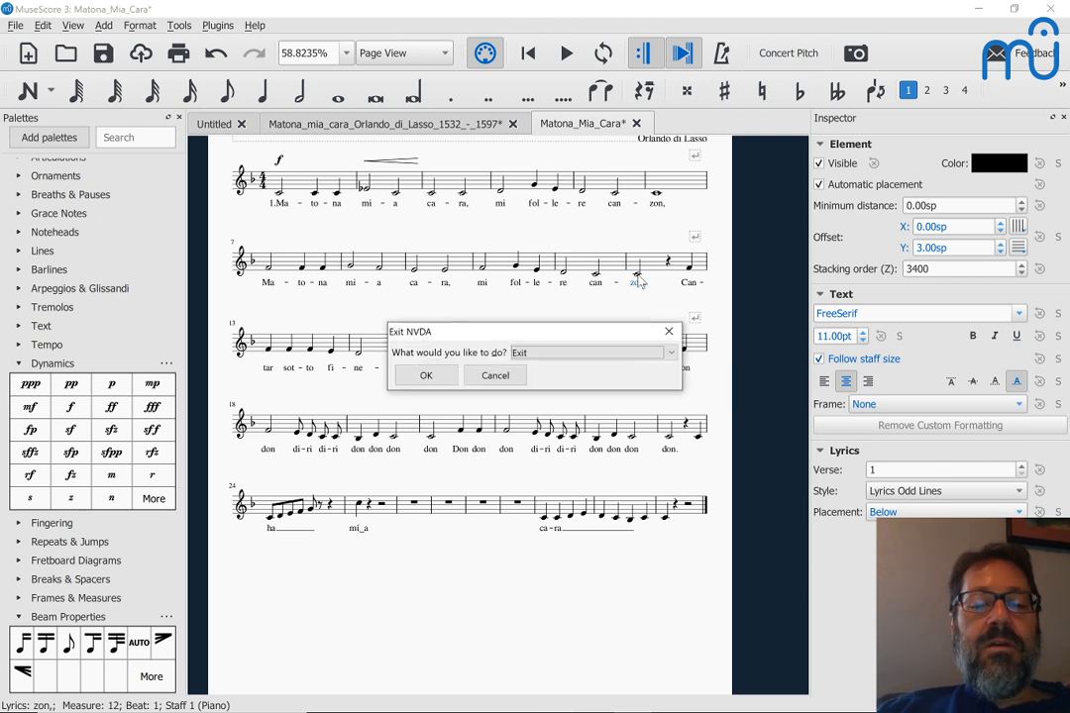
pyautogui.press('Return')
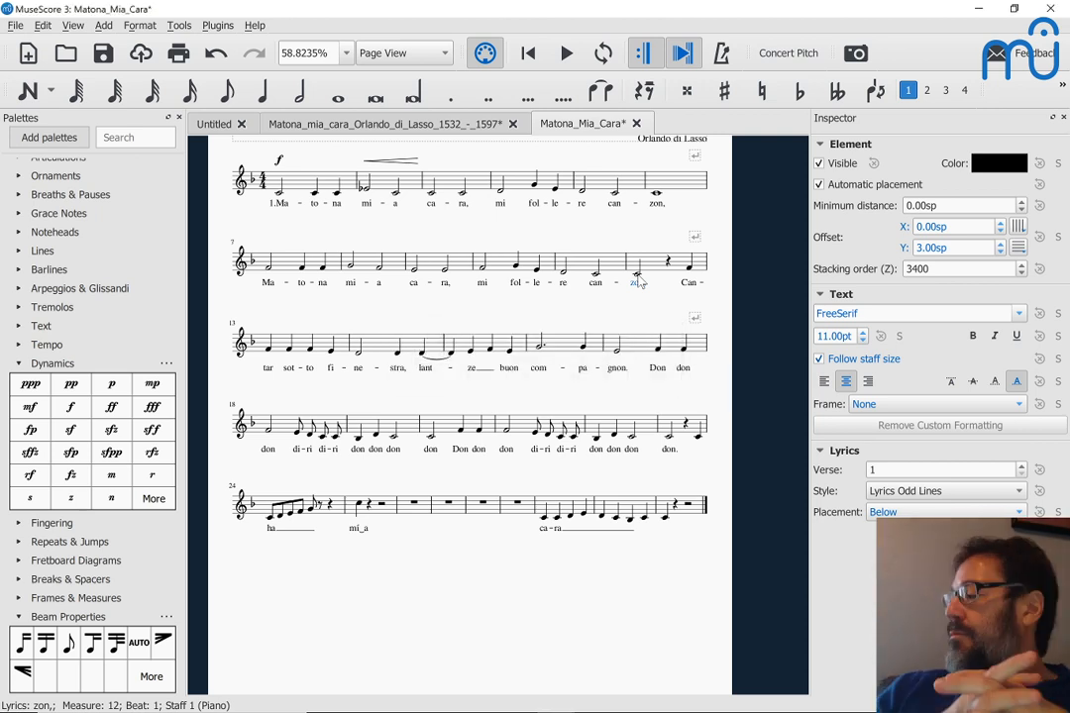
pyautogui.press('super+u')
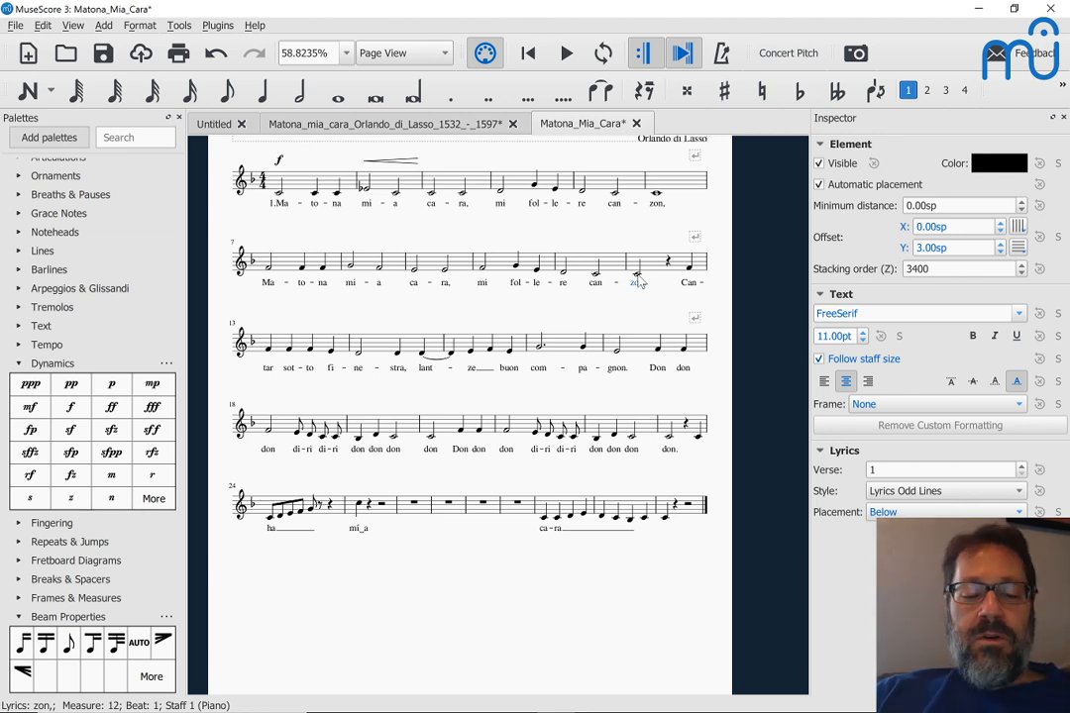
pyautogui.hotkey('alt', 'Tab')
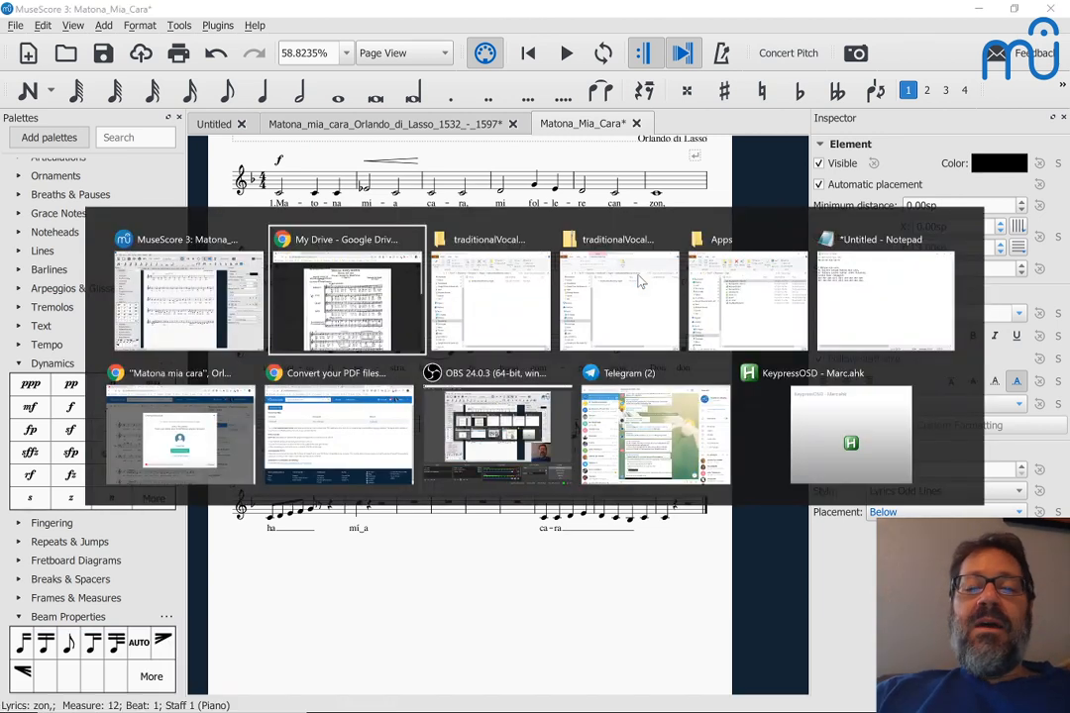
pyautogui.hotkey('alt', 'Tab')
pyautogui.hotkey('alt', 'Tab')
pyautogui.hotkey('alt', 'Tab')
pyautogui.hotkey('alt', 'Tab')
pyautogui.hotkey('alt', 'Tab')
pyautogui.hotkey('alt', 'Tab')
pyautogui.hotkey('alt', 'Tab')
pyautogui.hotkey('alt', 'Tab')
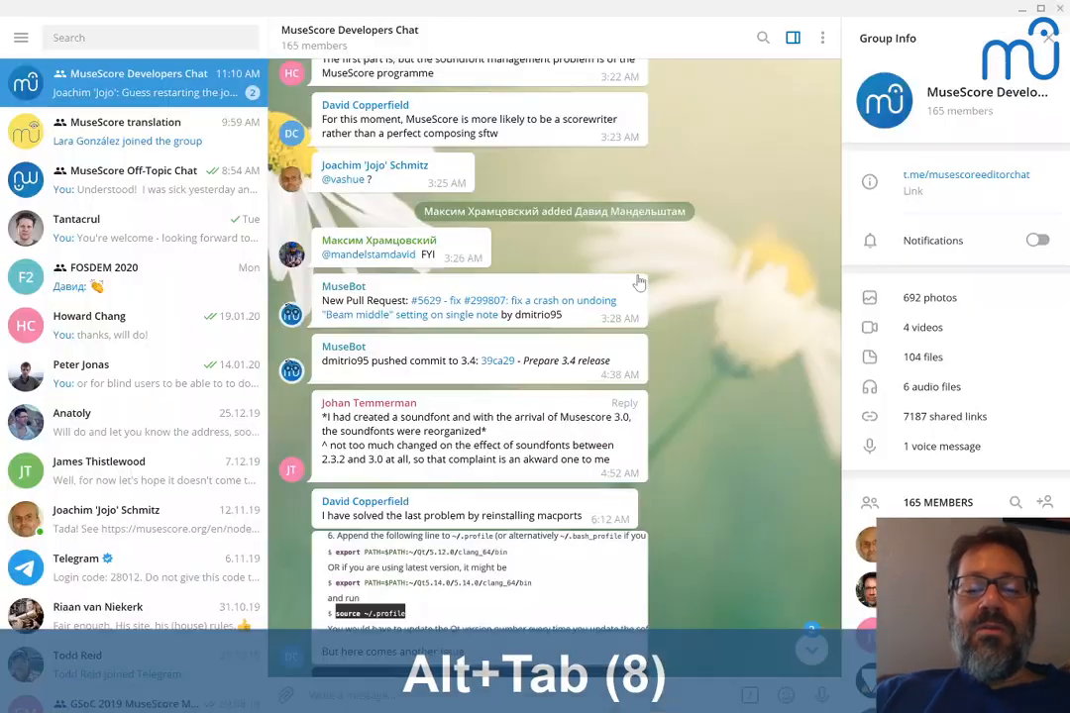
pyautogui.scroll(-3, 737, 399)
pyautogui.scroll(-10, 737, 399)
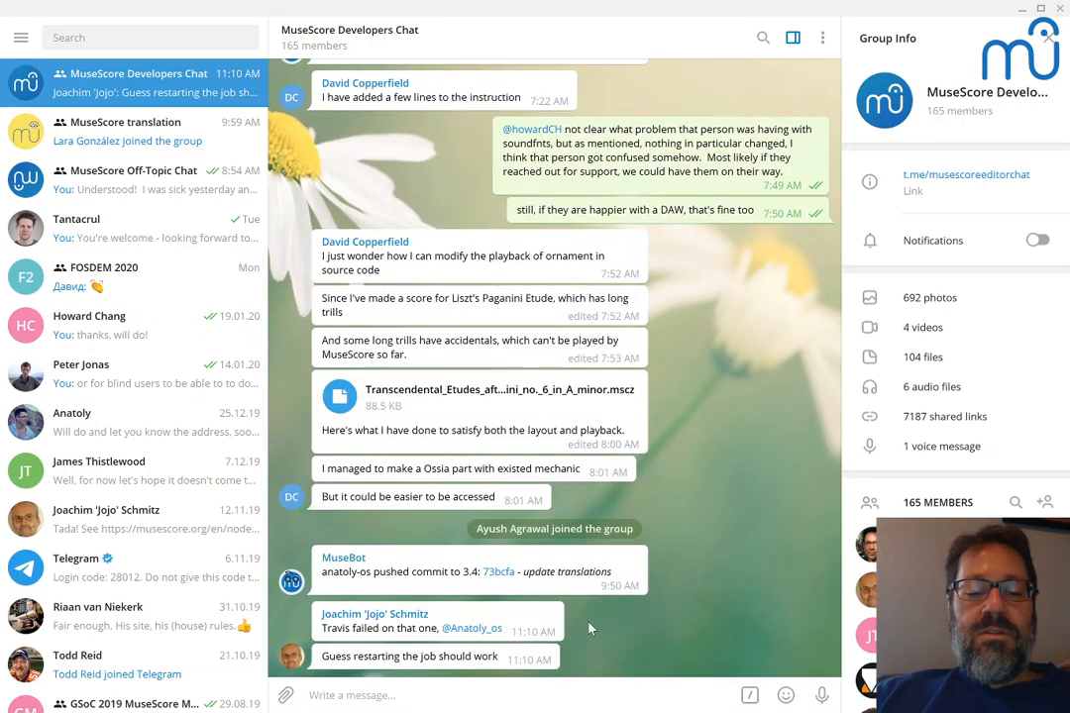
pyautogui.hotkey('alt', 'Tab')
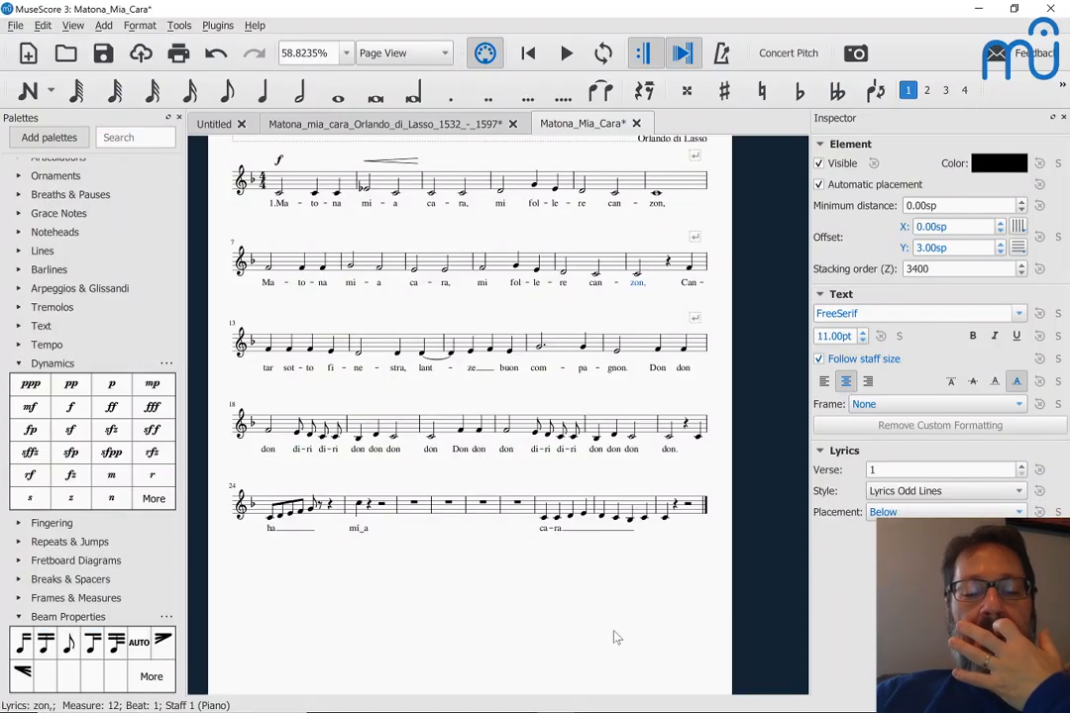